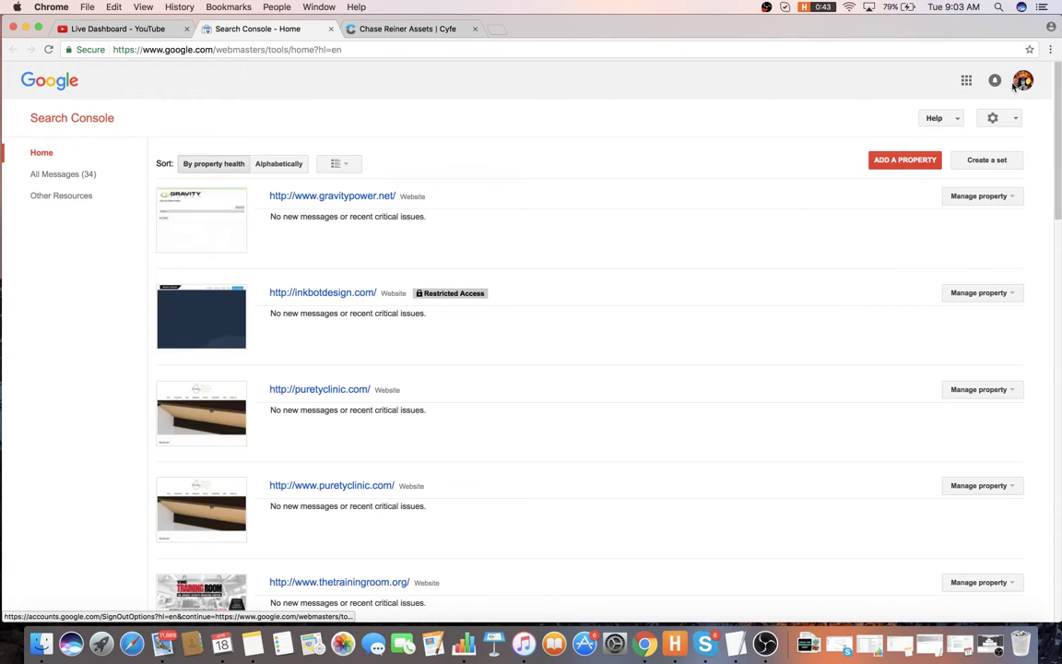
click(1016, 85)
click(927, 240)
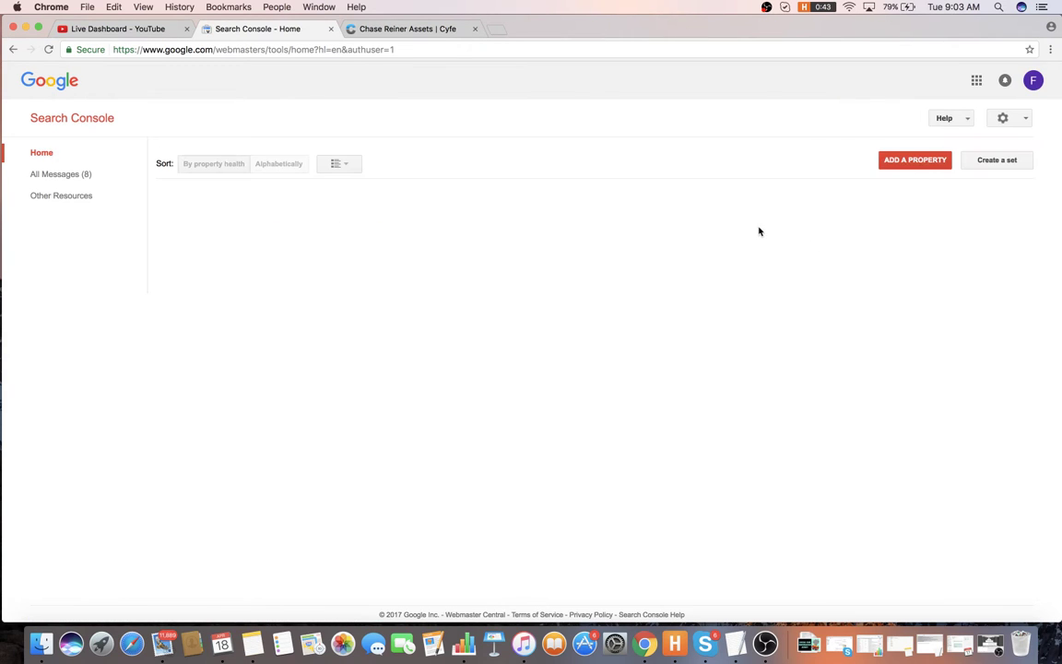
scroll(586, 247, down, 2)
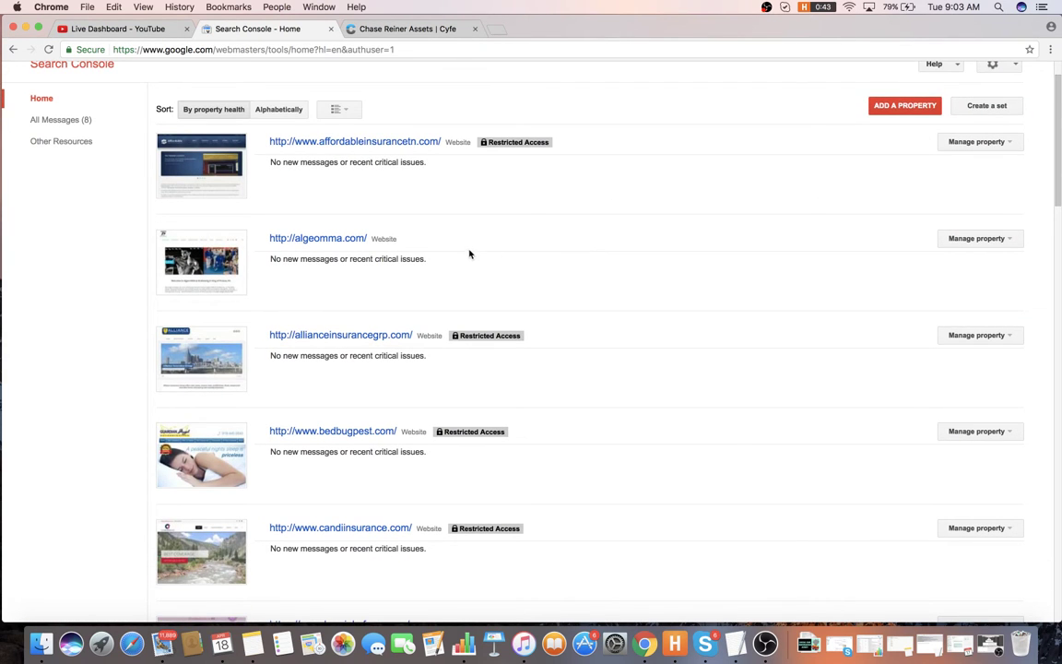
scroll(406, 240, down, 5)
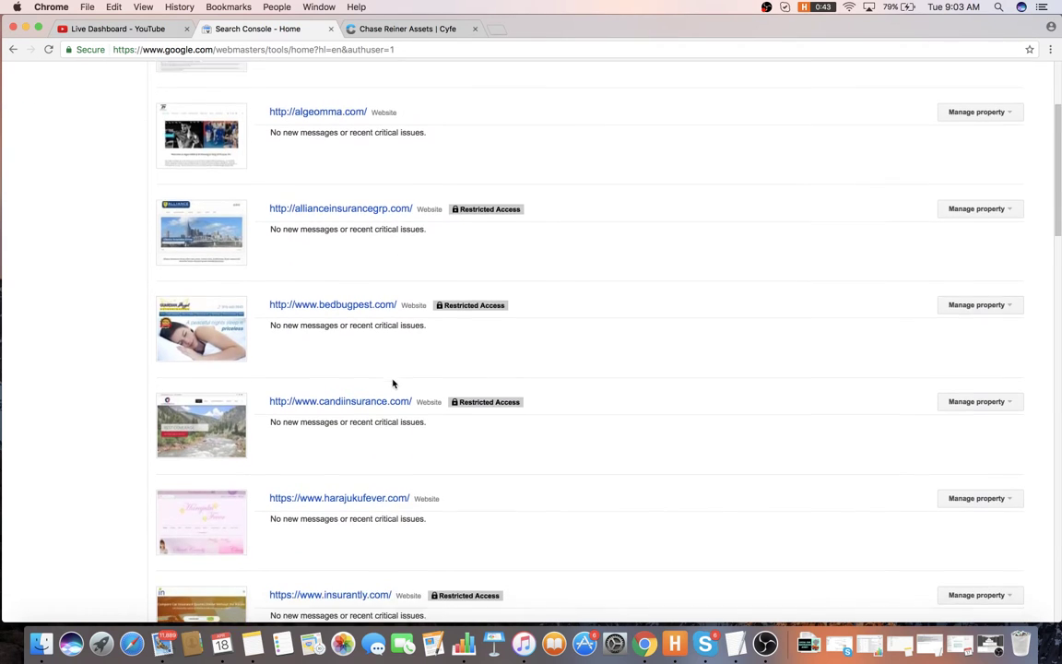
scroll(391, 386, up, 3)
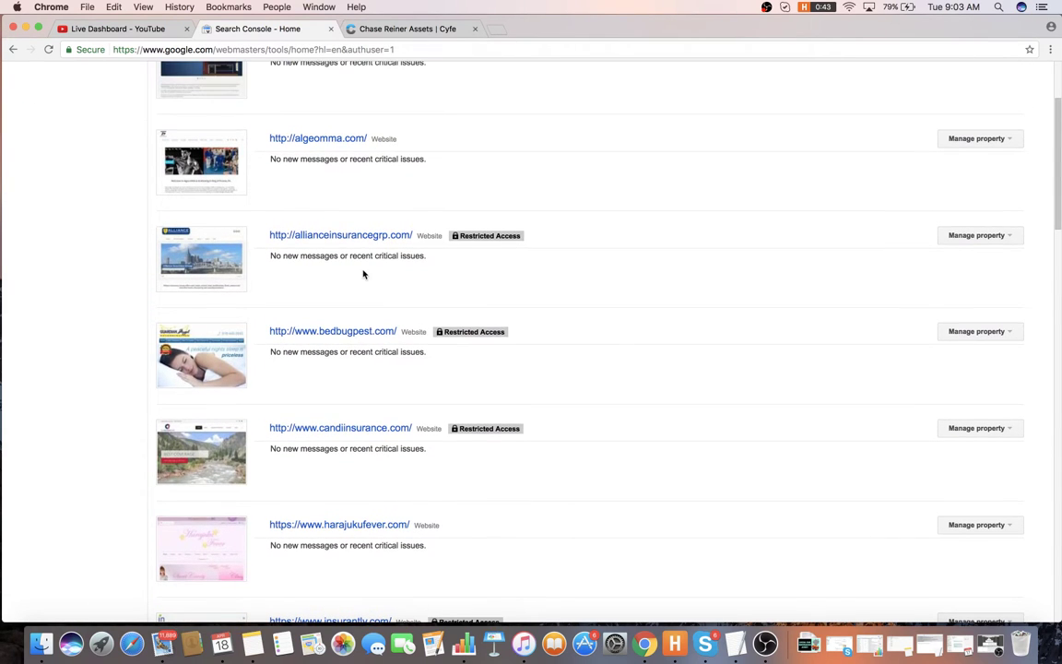
click(373, 239)
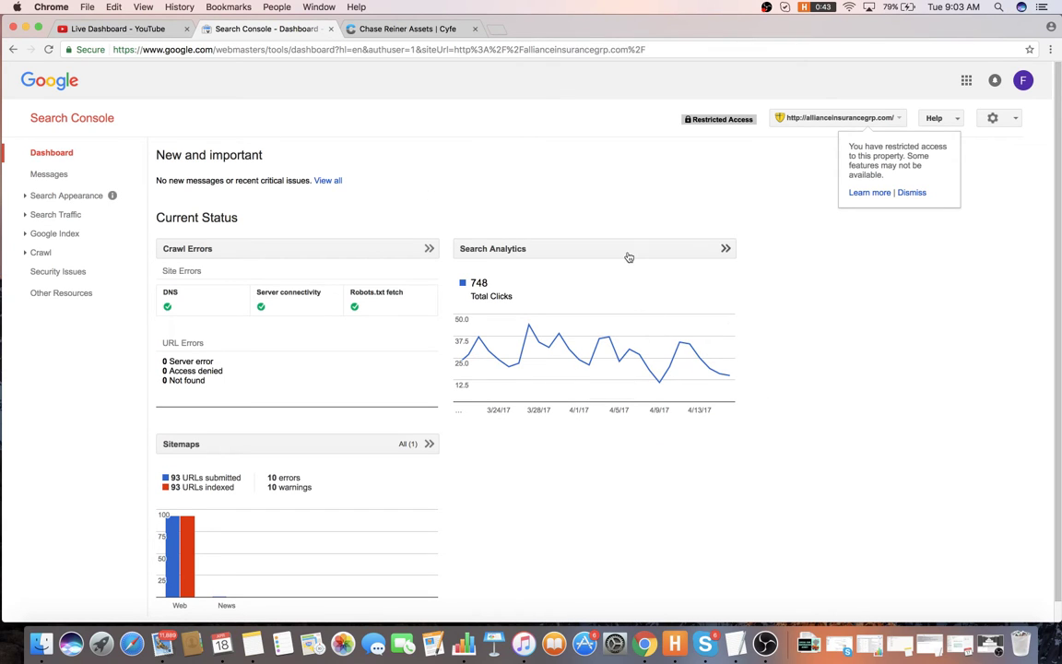
- Open the Search Analytics report and set its date range to the last 90 days
click(569, 419)
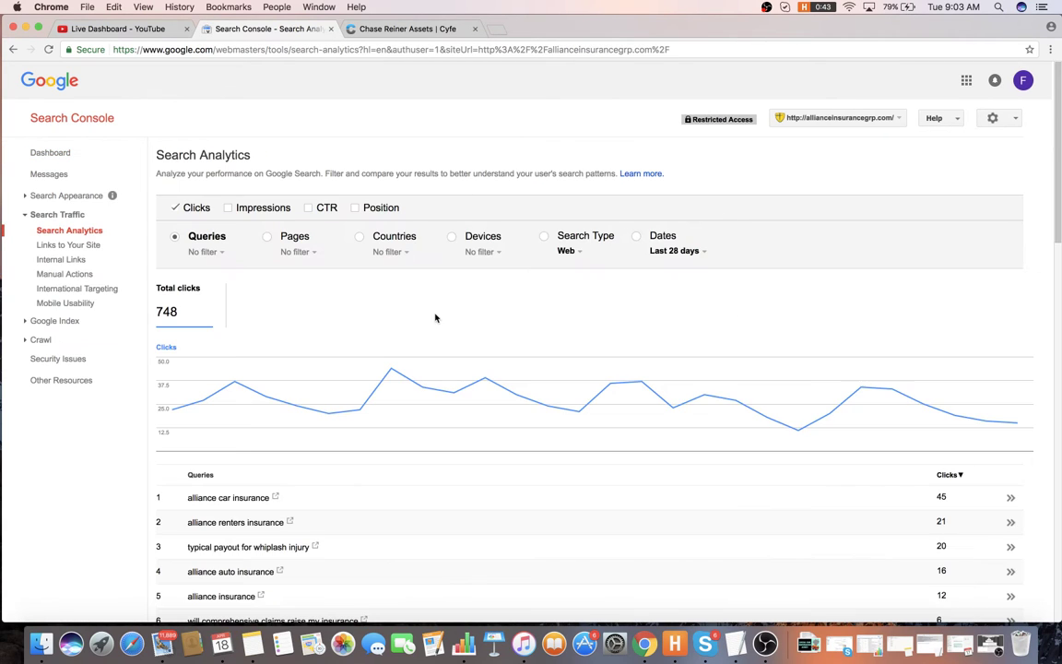
scroll(455, 251, down, 1)
click(701, 226)
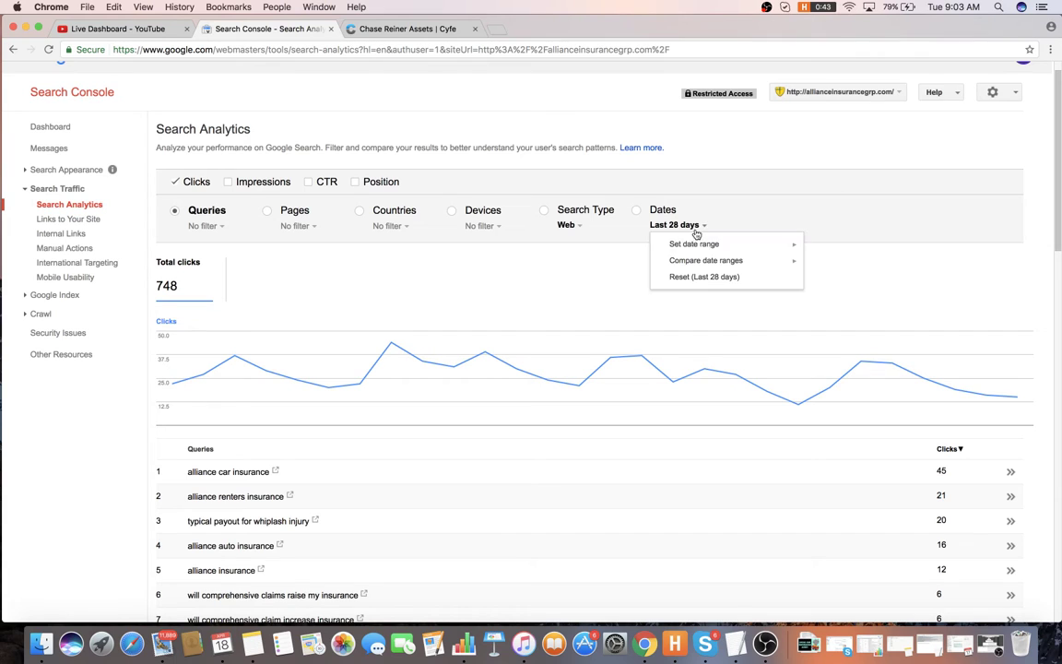
mouse_move(703, 245)
click(845, 281)
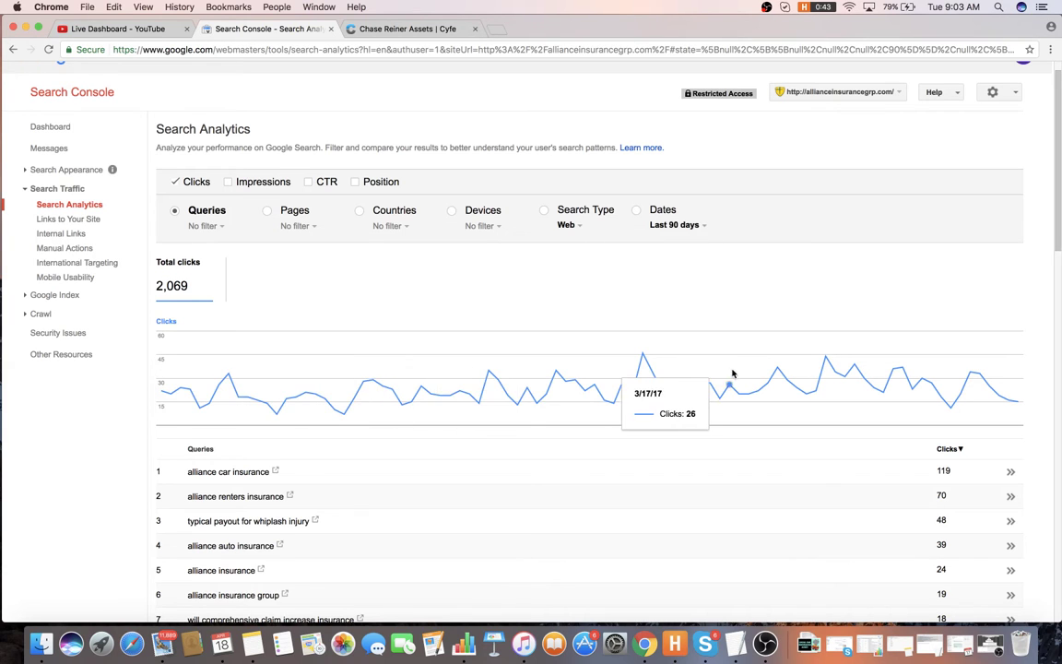
- Add Impressions, CTR and Position to the report, then open a new browser tab
click(230, 182)
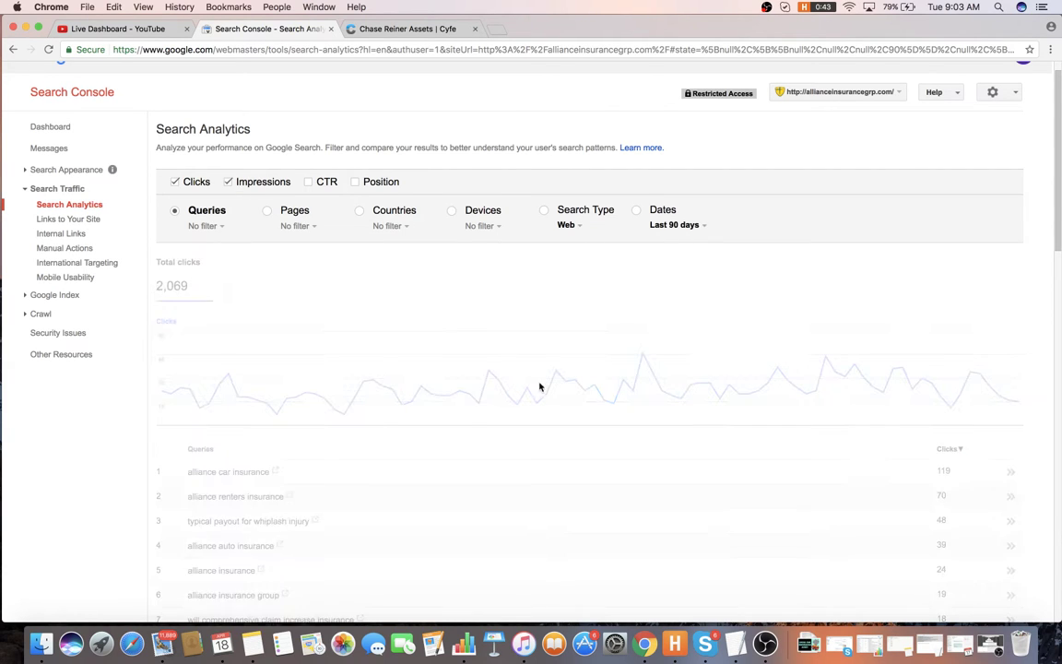
click(320, 182)
click(358, 182)
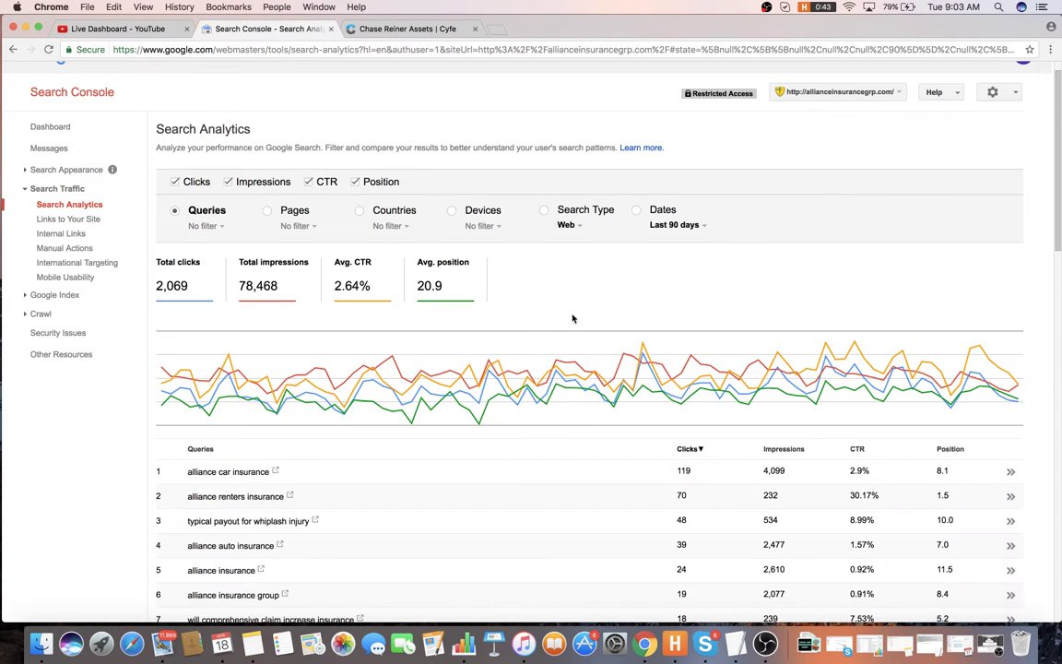
scroll(577, 318, down, 2)
scroll(579, 322, down, 2)
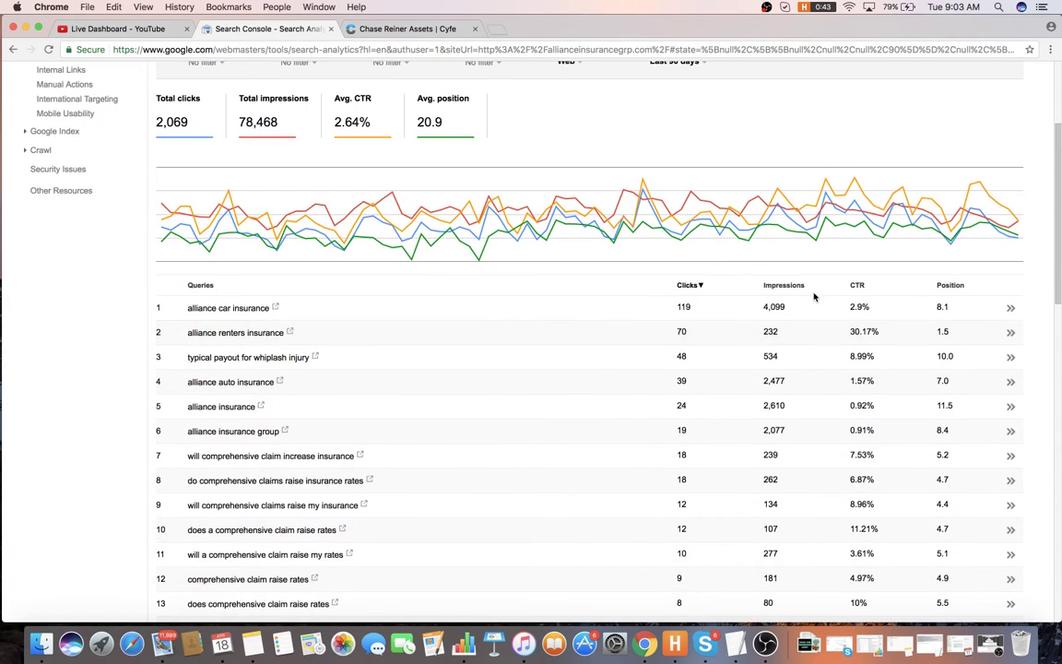
scroll(799, 293, down, 2)
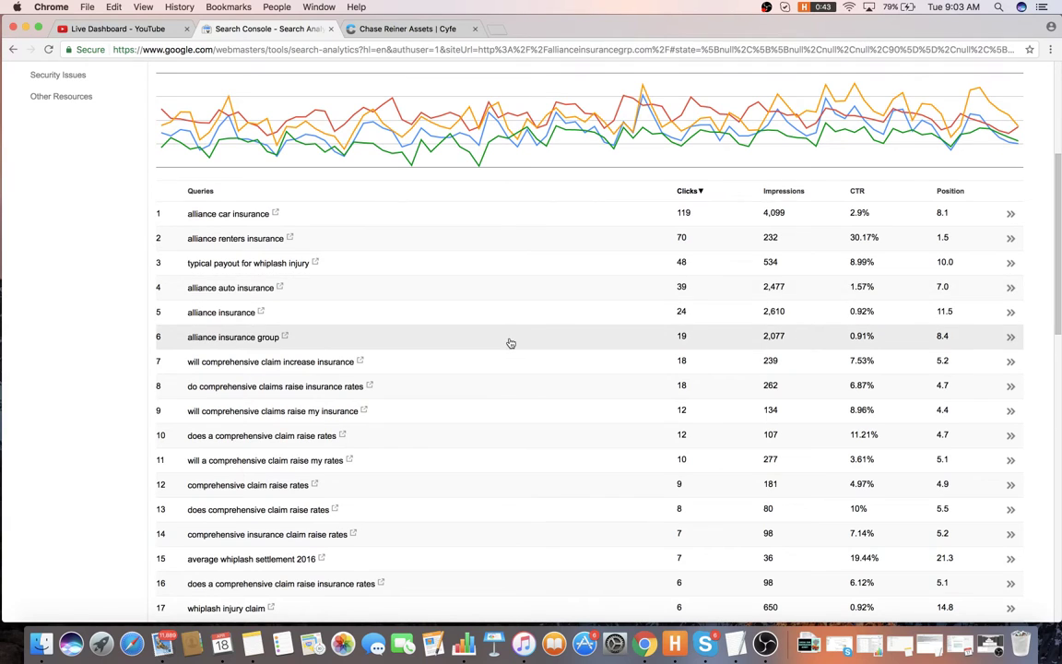
scroll(476, 193, up, 4)
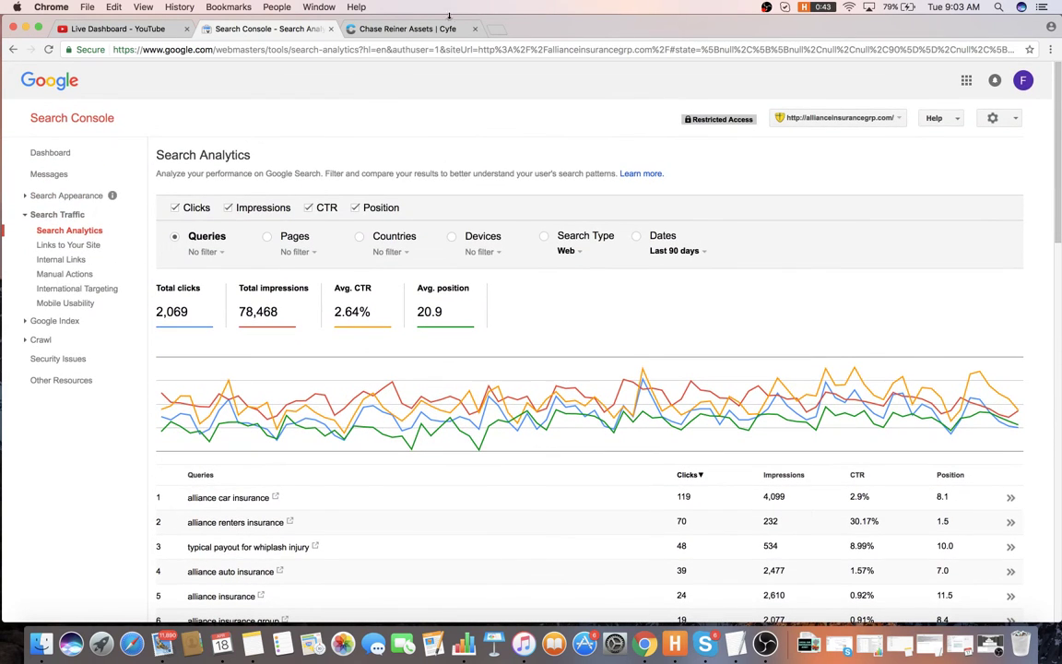
click(495, 31)
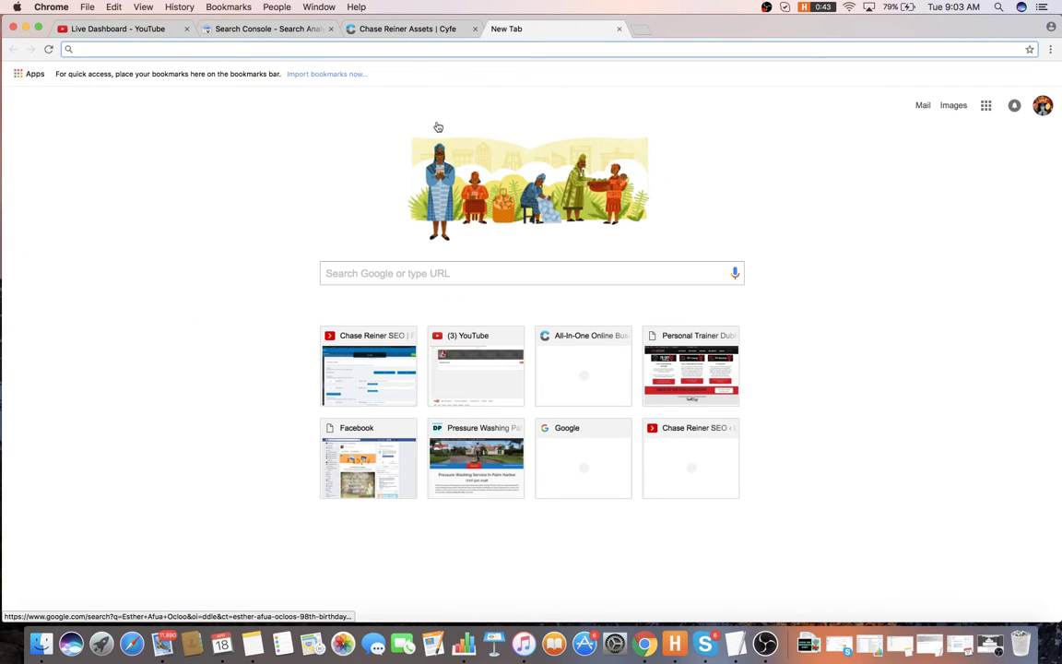
- Dismiss the pop-up notification, close the Cyfe tab and go back to the blank tab
click(1037, 42)
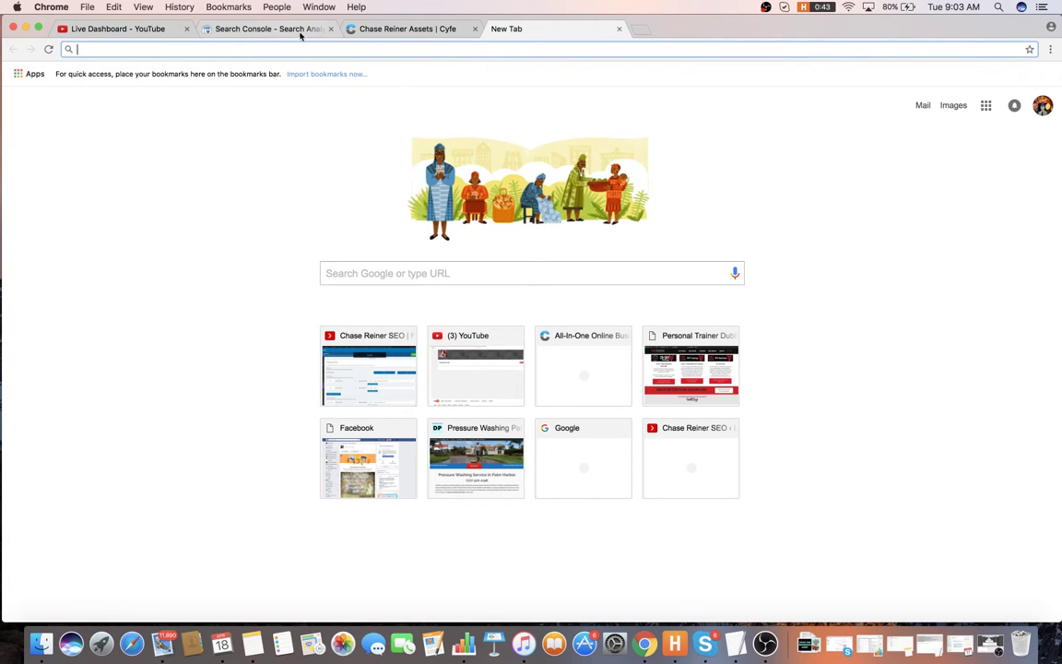
click(475, 29)
click(263, 29)
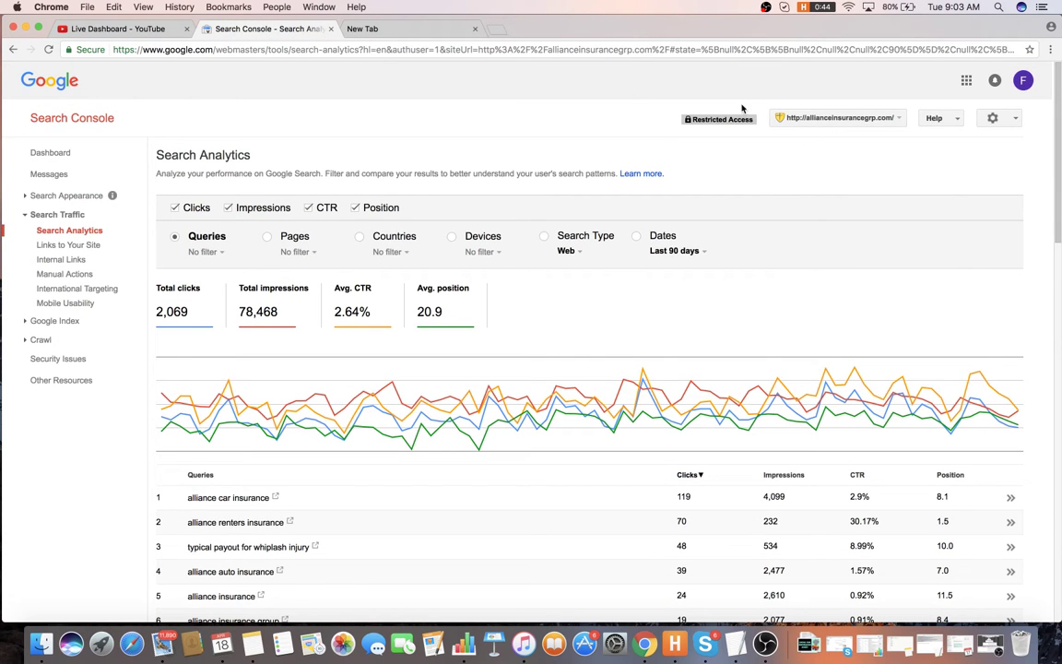
click(403, 30)
- Load allianceinsurancegrp.com and check whether its connection is secure
text(alliancein)
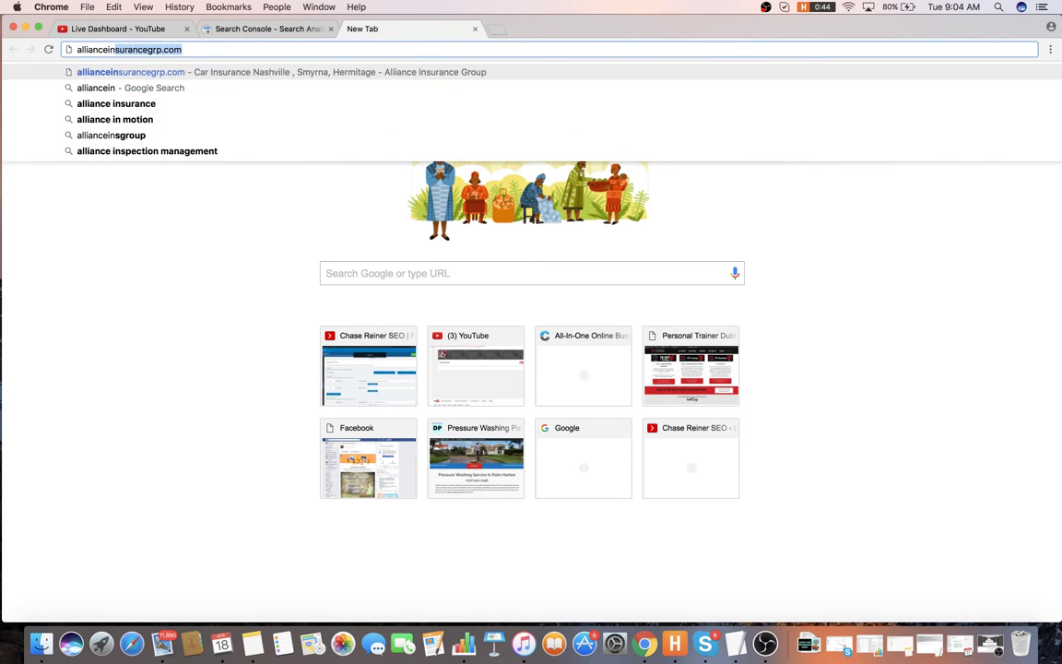
key(Return)
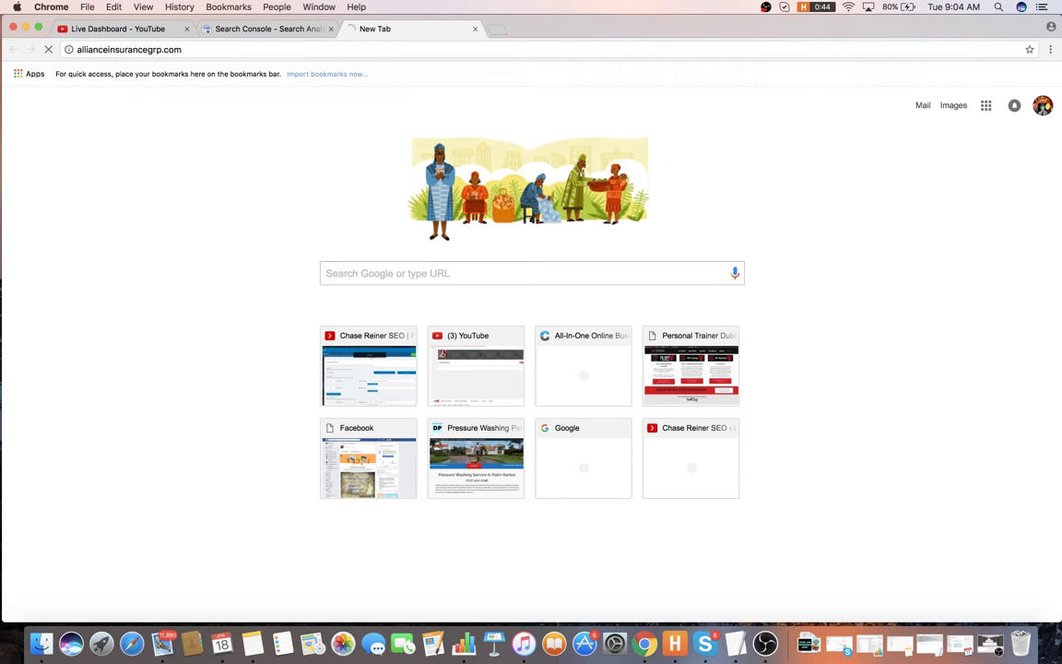
click(67, 50)
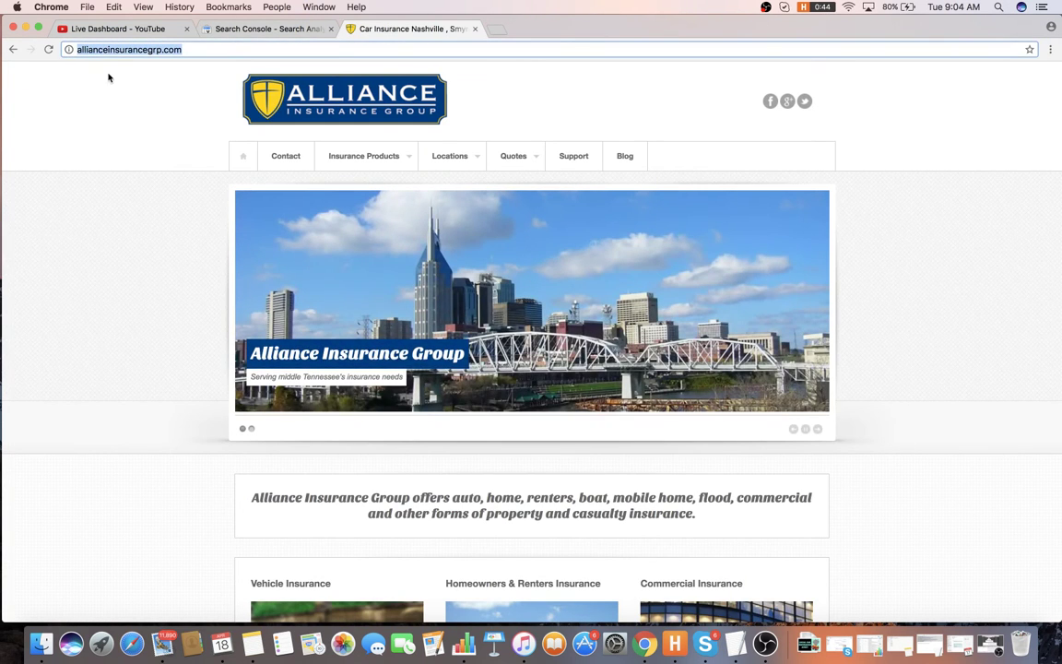
click(69, 50)
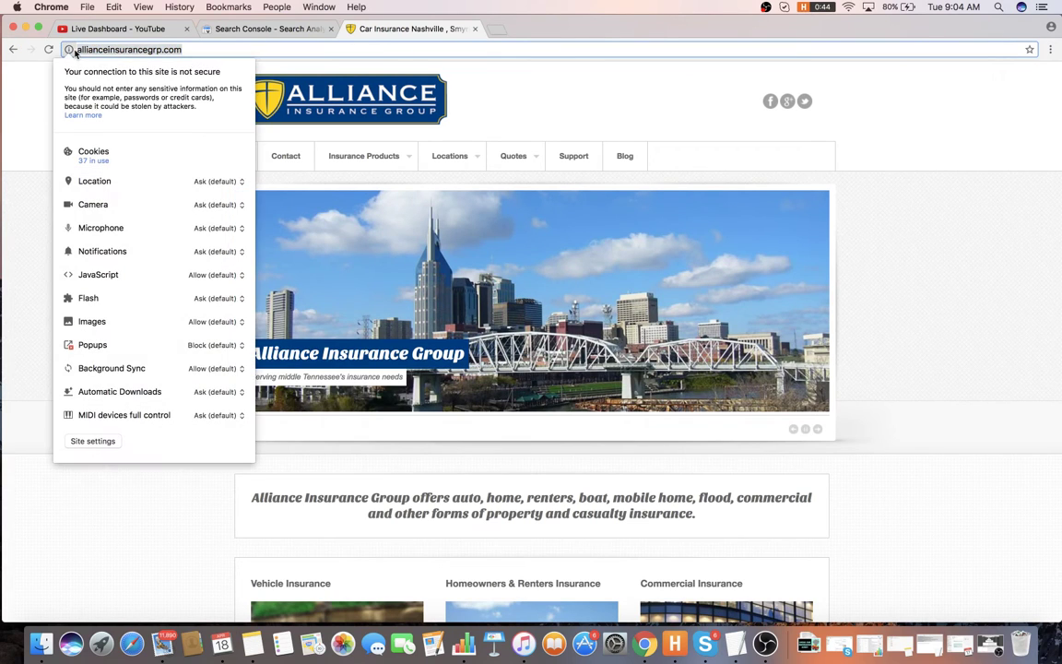
click(201, 48)
double_click(208, 46)
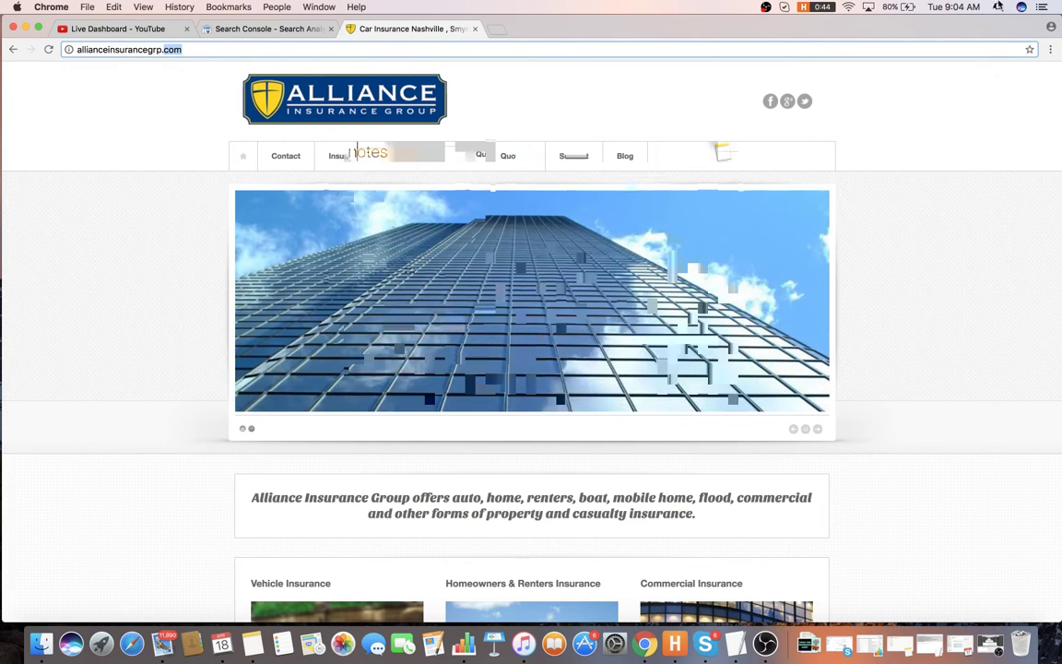
- Launch TextEdit and save the open audit as Personal-Trainer-Audit copy
key(super+space)
text(t)
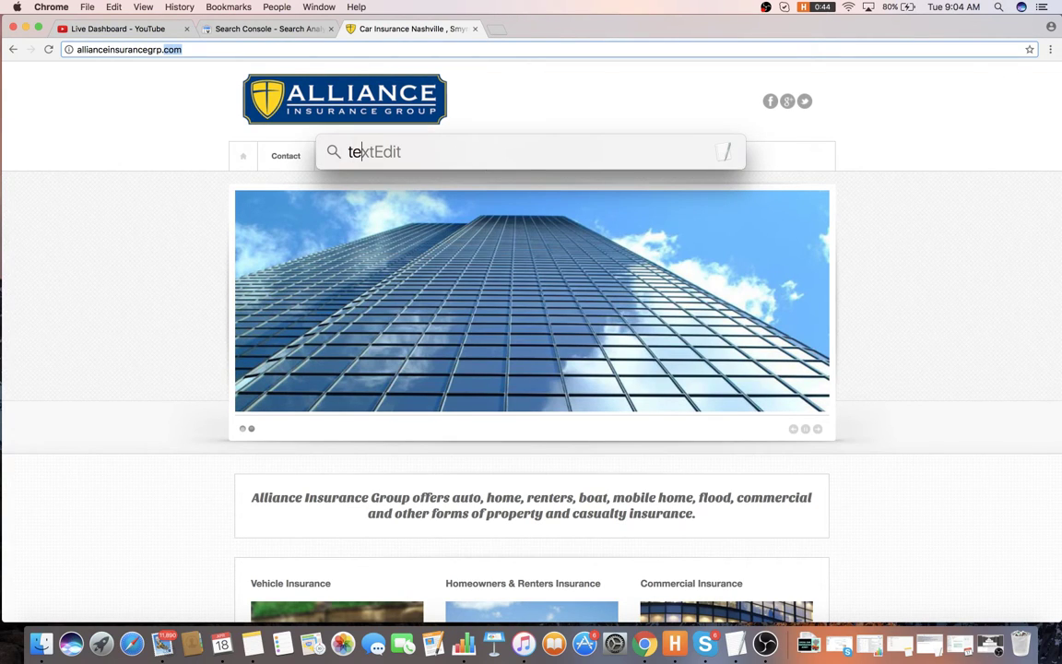
text(extedit)
key(Return)
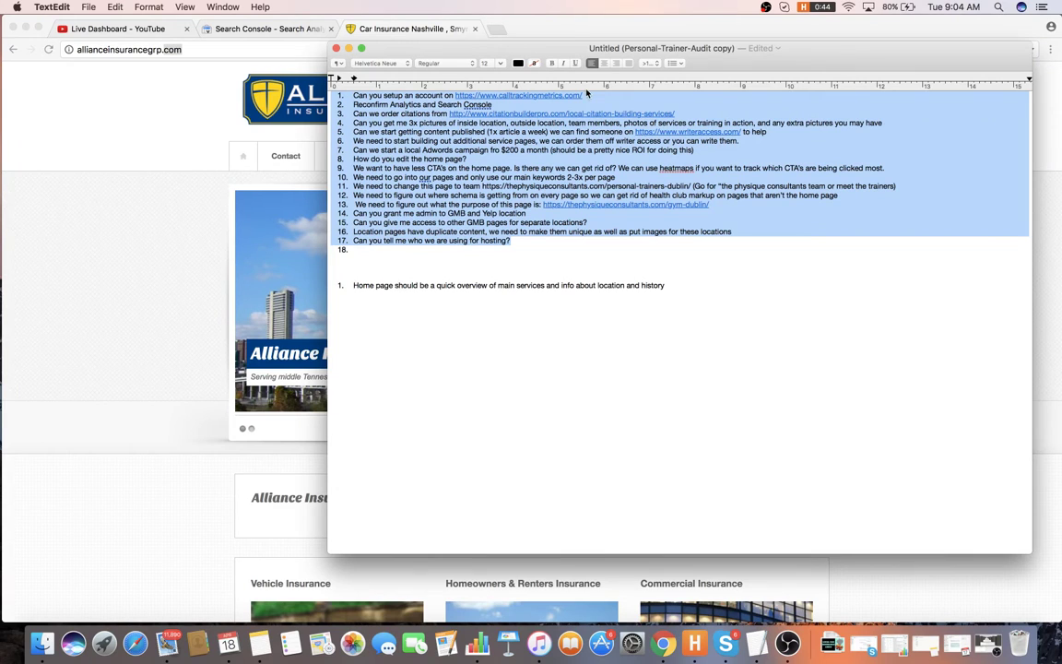
key(super+s)
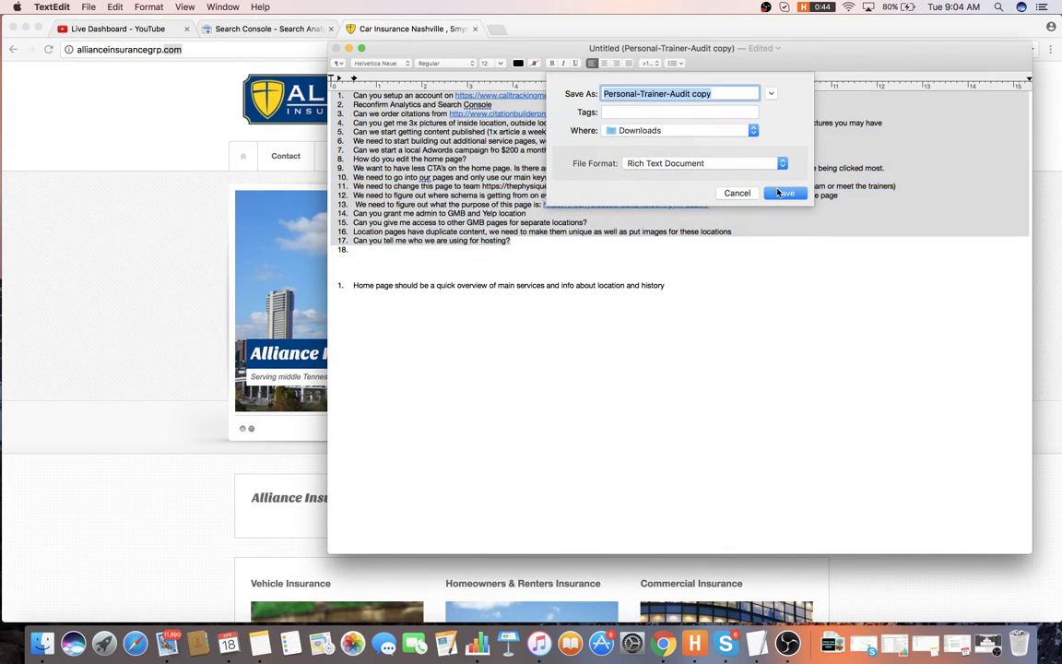
click(782, 192)
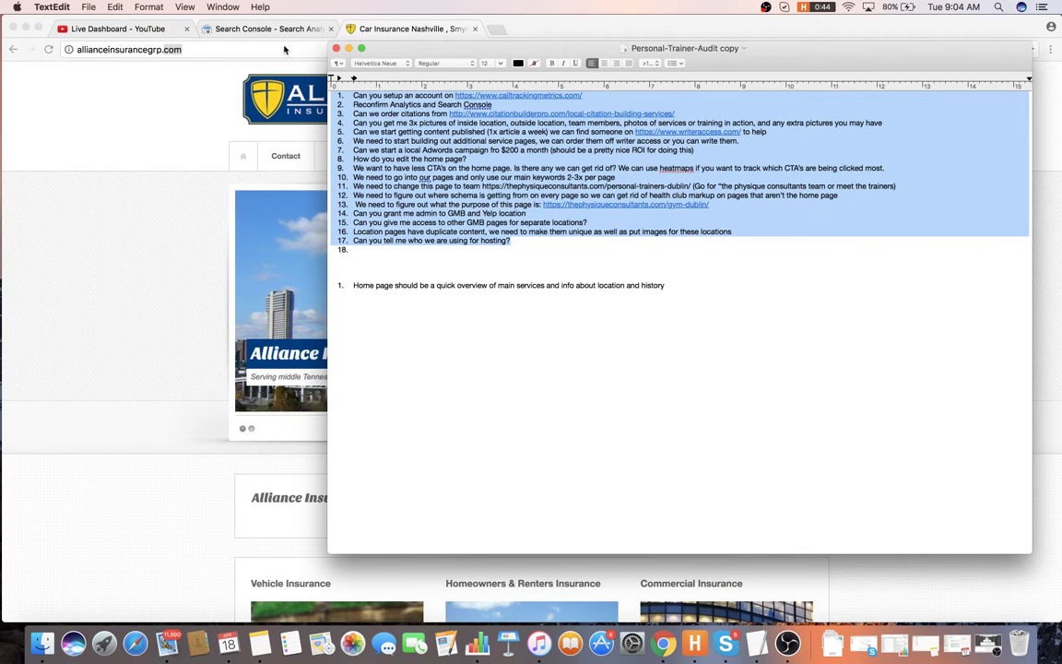
- Create a new blank TextEdit document and close the Personal-Trainer-Audit copy
click(87, 7)
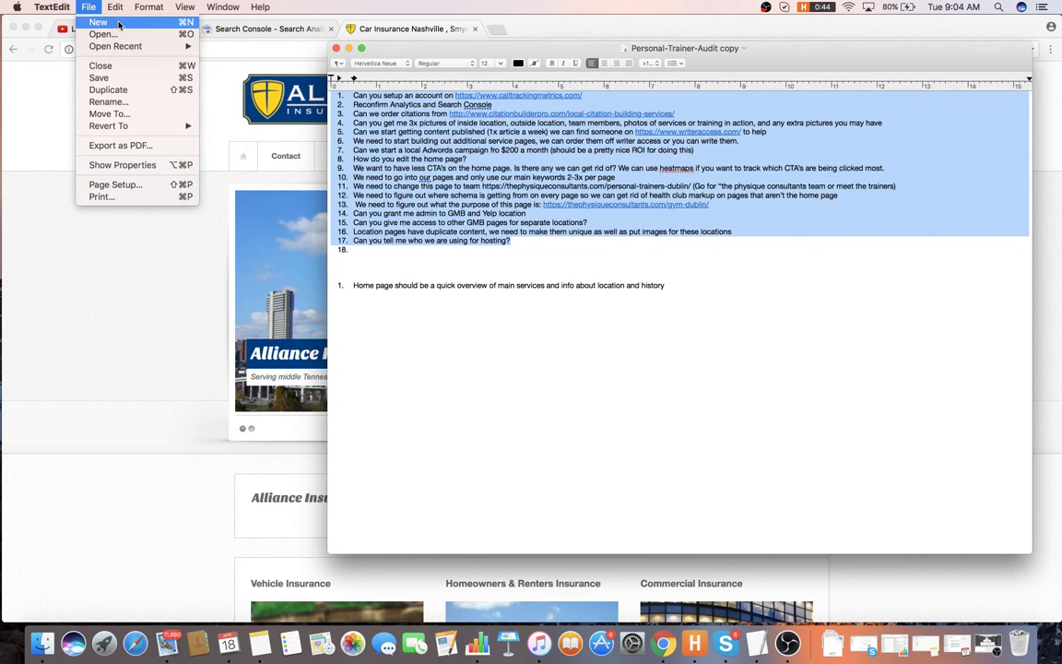
click(411, 66)
key(super+n)
key(super+grave)
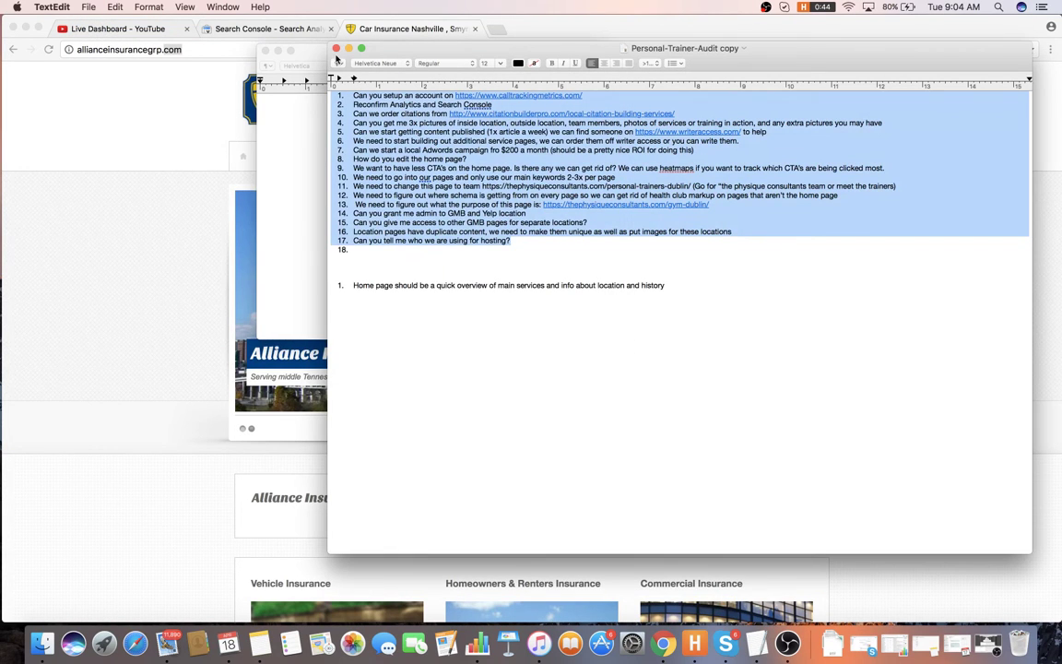
click(335, 48)
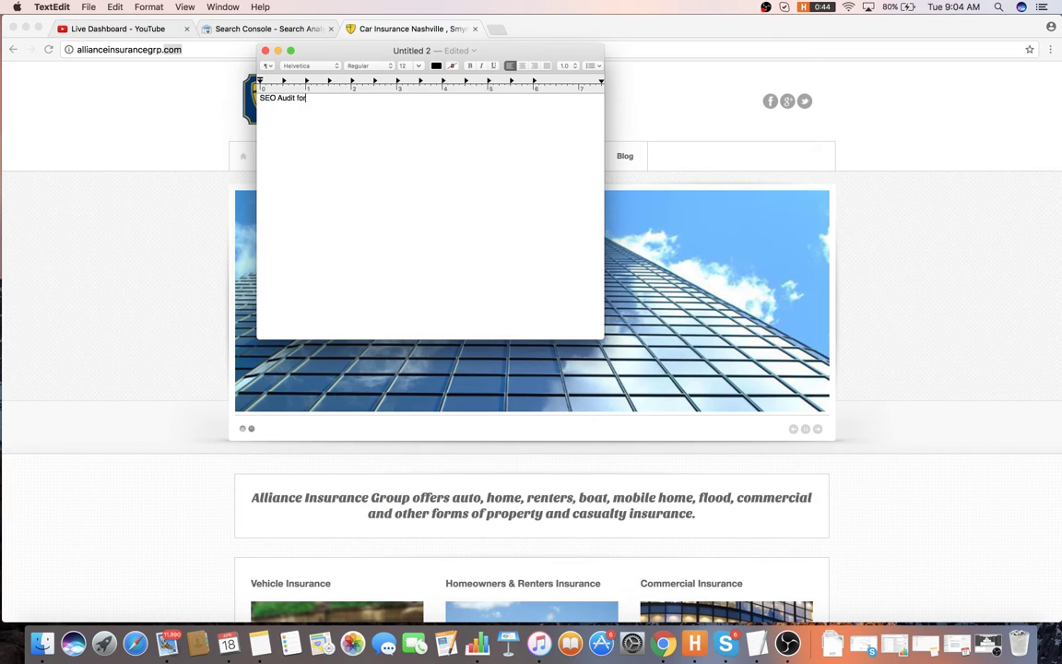
key(BackSpace)
key(BackSpace)
key(BackSpace)
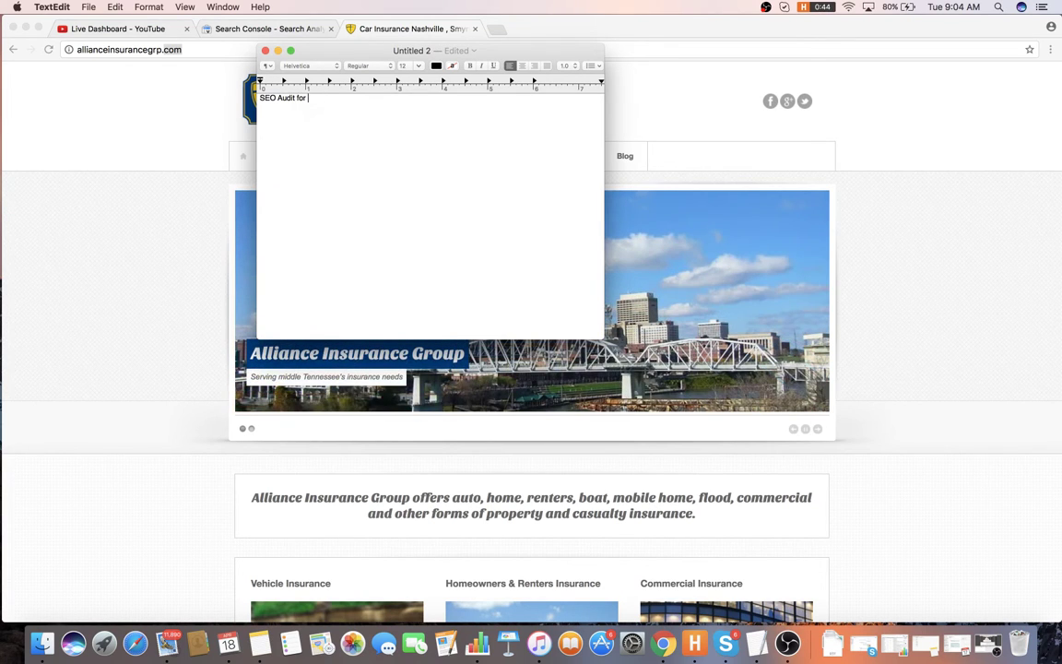
click(204, 58)
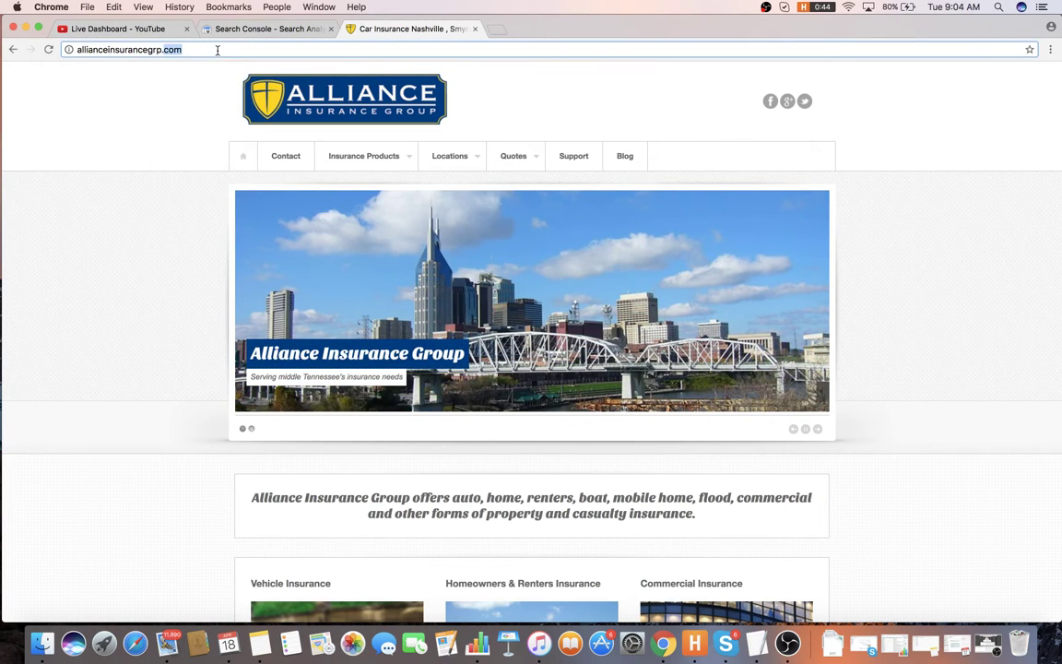
click(218, 50)
key(super+c)
key(super+Tab)
key(super+v)
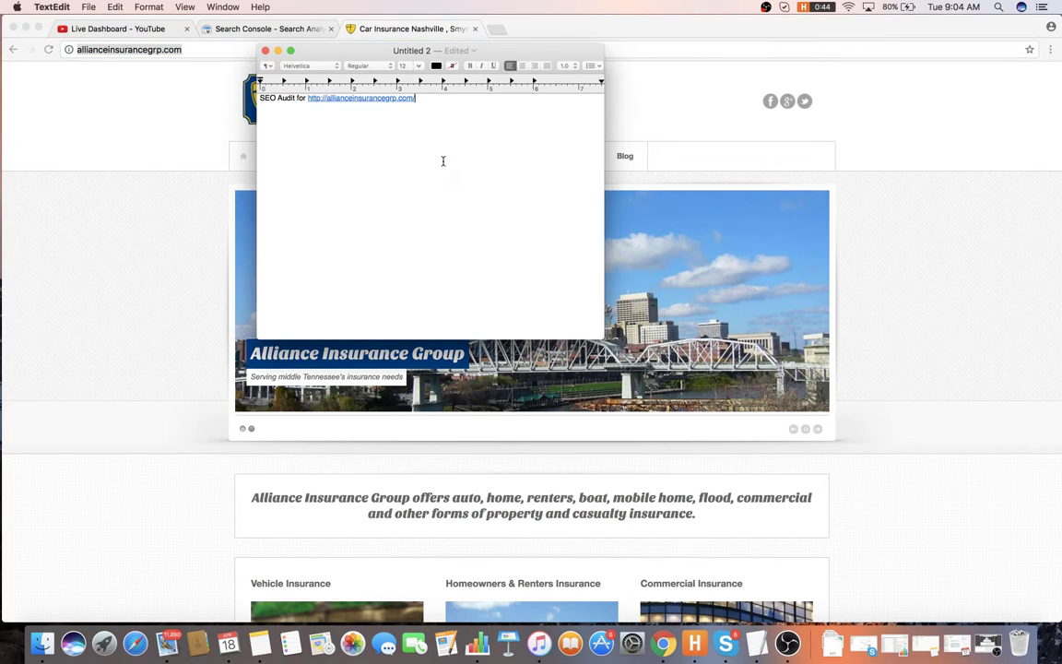
key(Return)
key(Return)
click(188, 131)
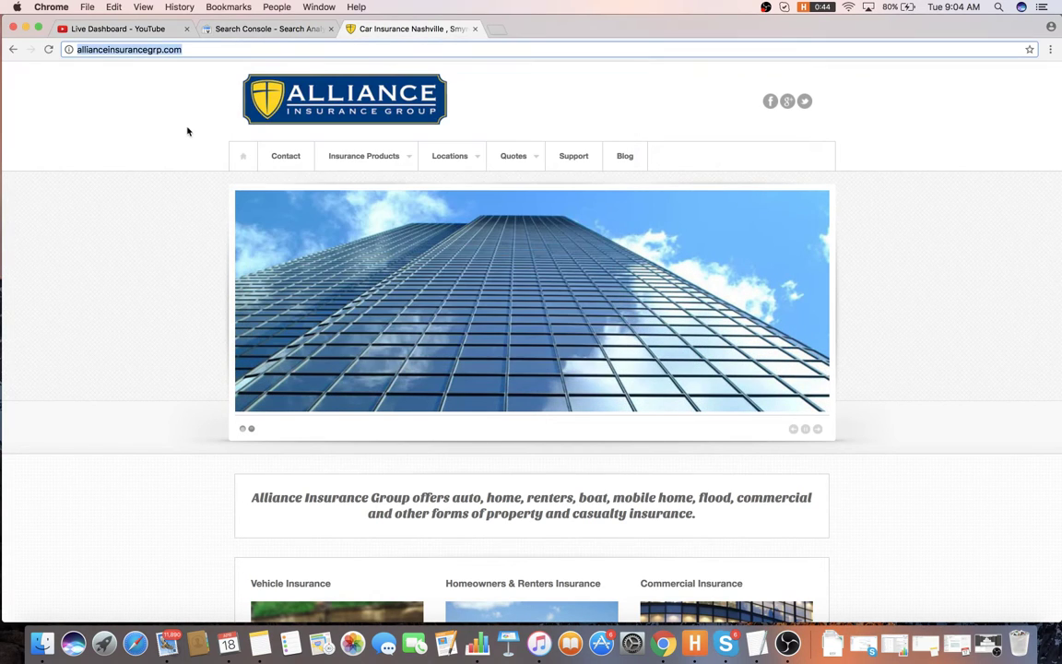
- Open Facebook in a new tab and browse The SEO Network group page
click(493, 29)
text(fa)
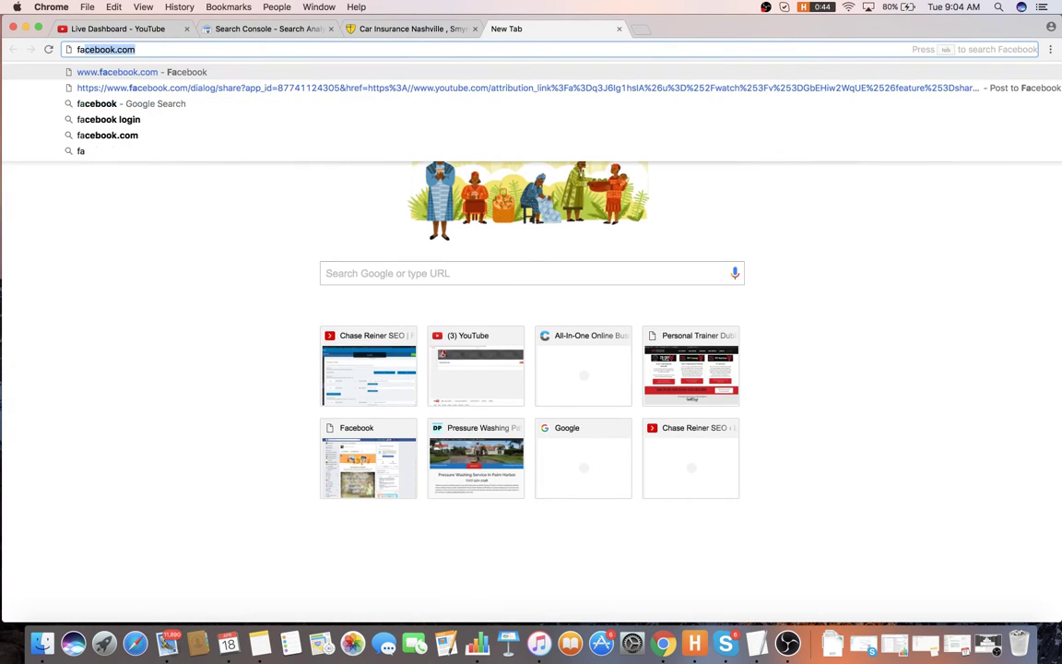
key(Return)
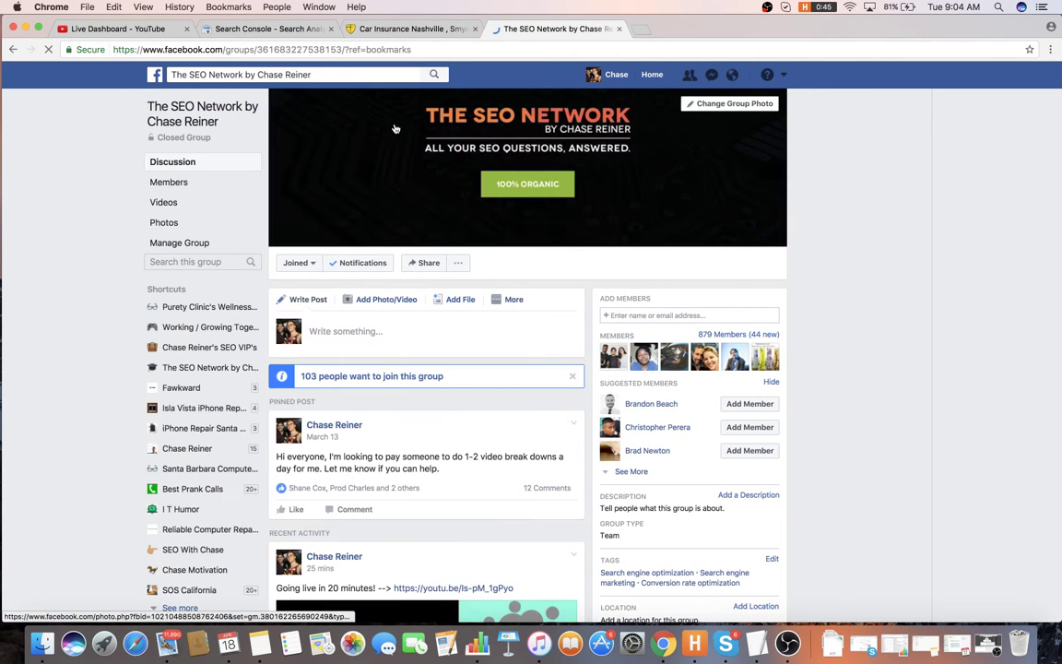
scroll(512, 134, down, 5)
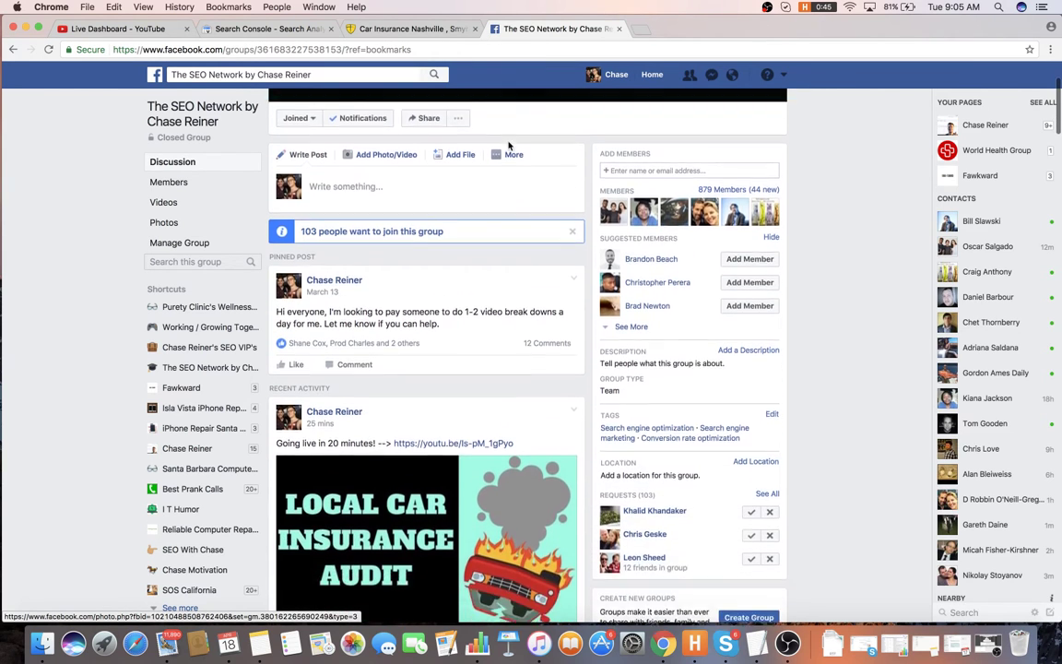
click(510, 103)
scroll(479, 120, up, 5)
scroll(461, 129, down, 1)
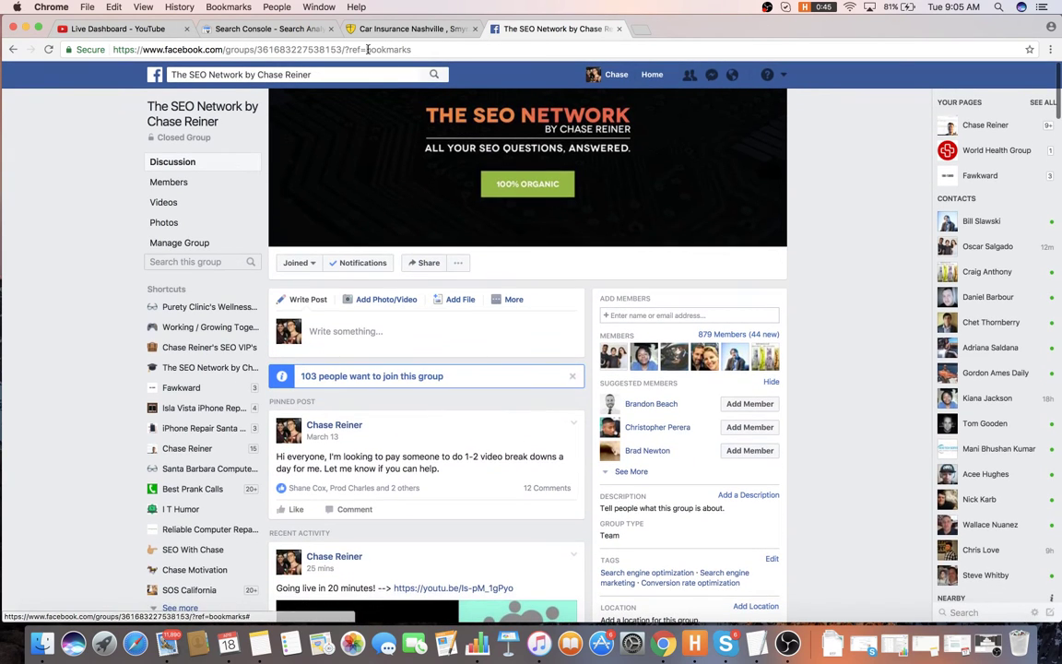
- Load chasereiner.com in the same tab
click(610, 49)
text(chasereiner.com)
key(Return)
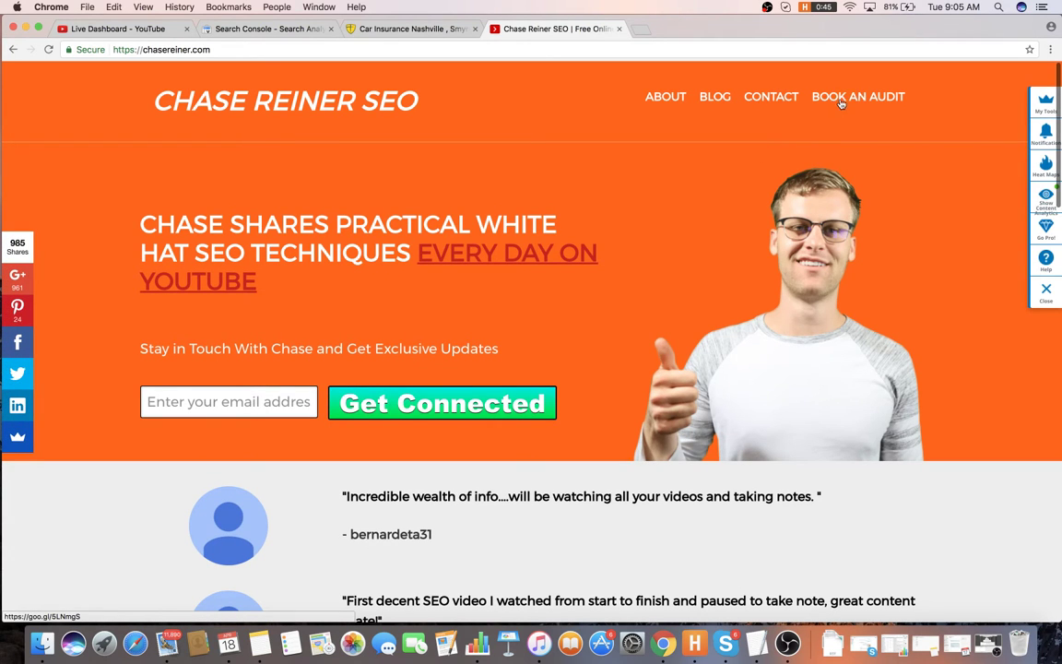
- Open the BOOK AN AUDIT calendar, then close it and the consultant's site tab
click(841, 104)
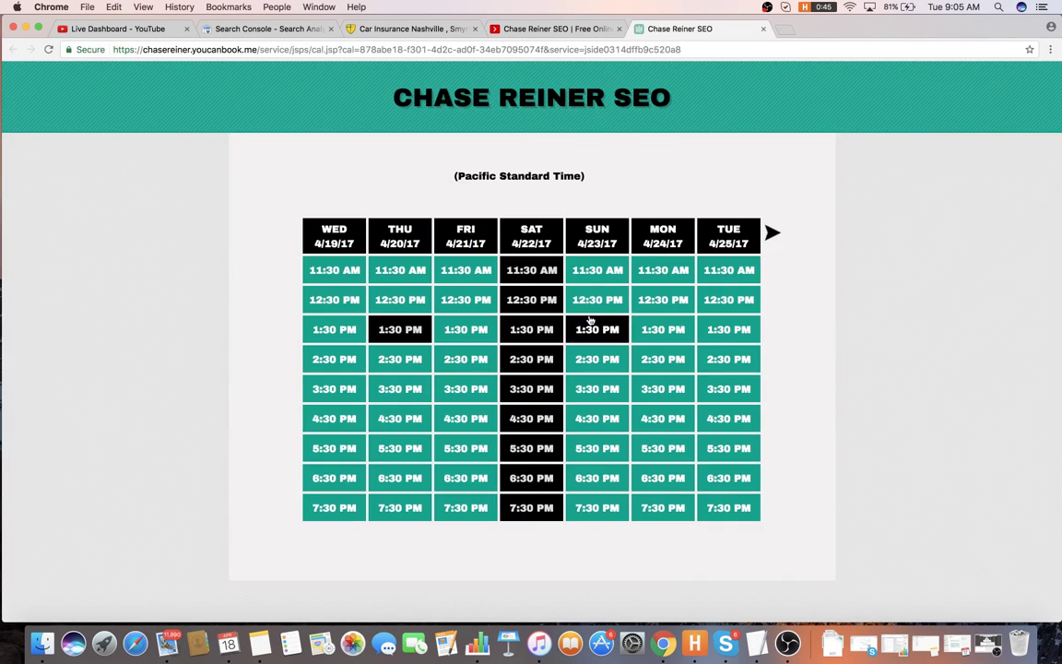
click(762, 31)
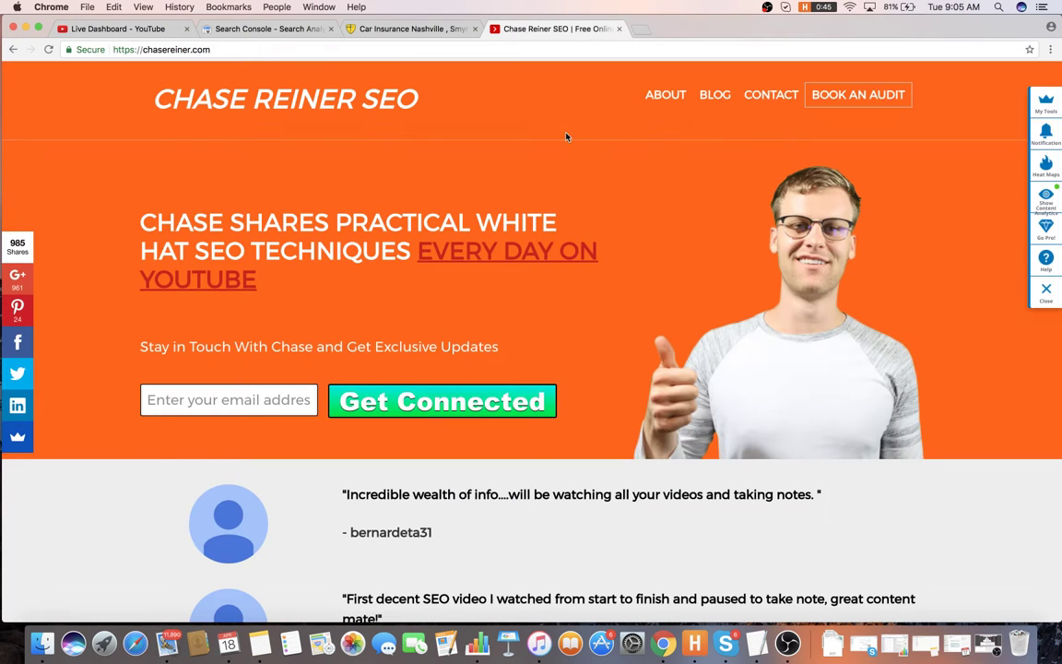
click(618, 29)
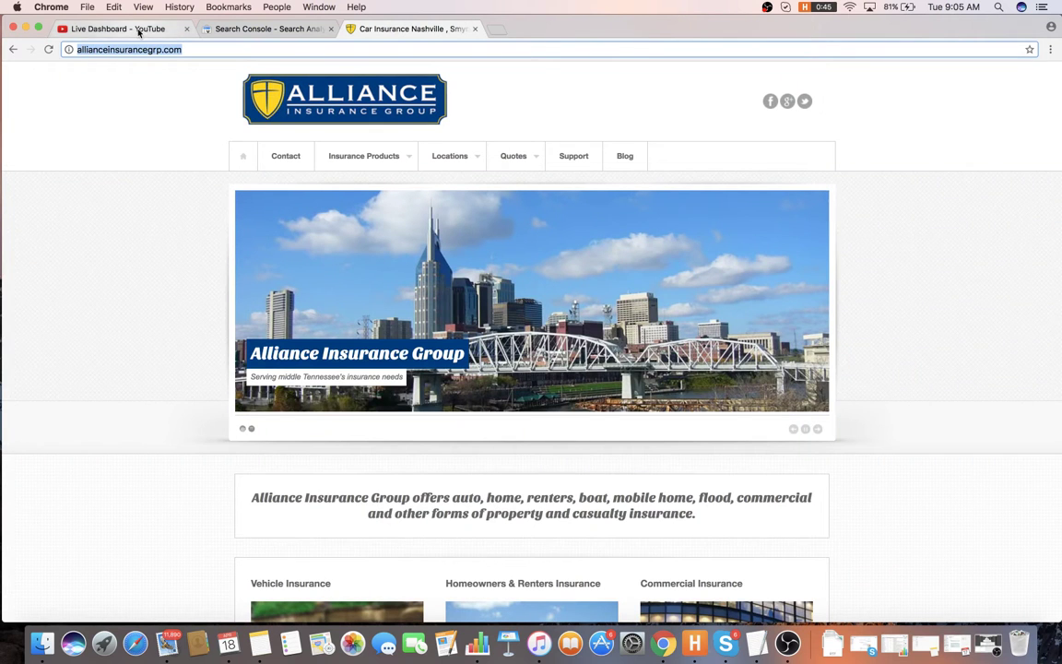
- Check the YouTube live dashboard and Search Console tabs, then return to the Alliance site
click(129, 29)
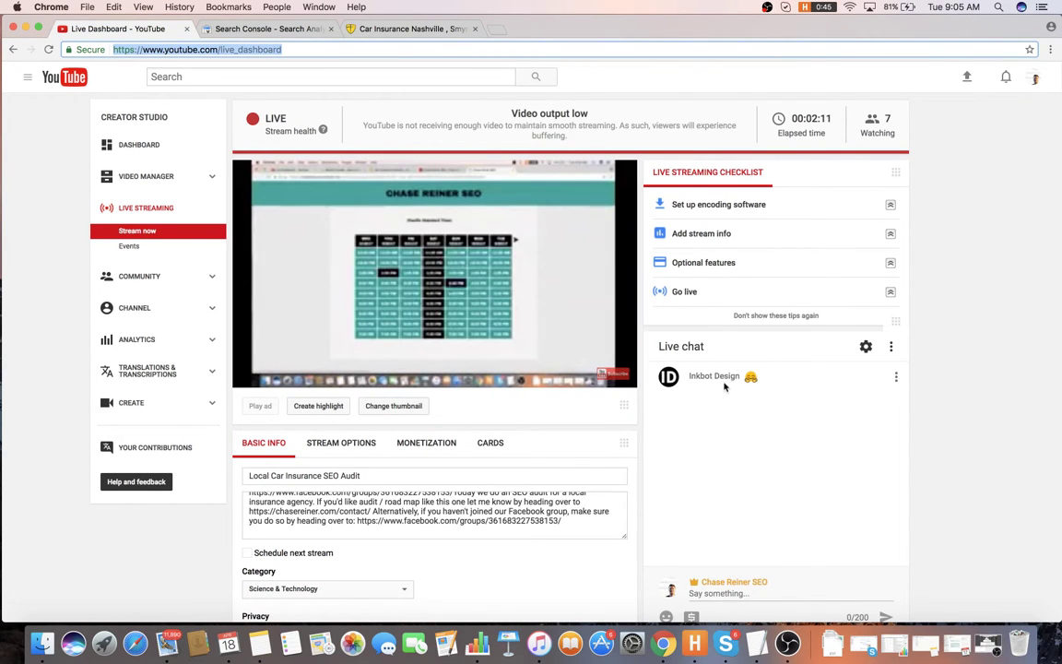
click(725, 387)
scroll(723, 406, down, 1)
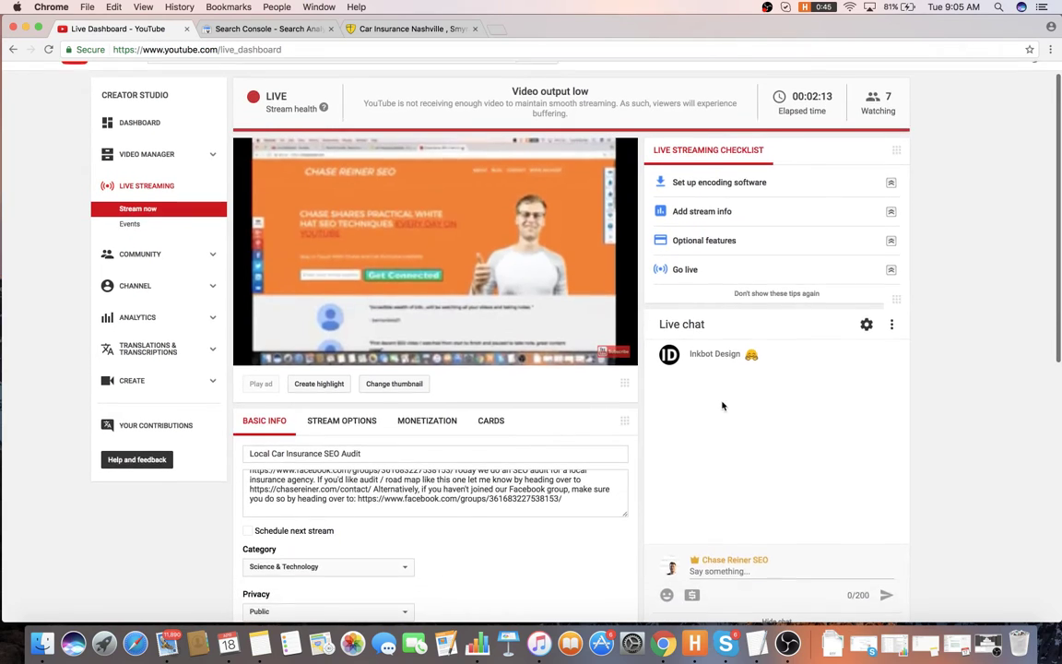
scroll(723, 406, up, 1)
click(384, 27)
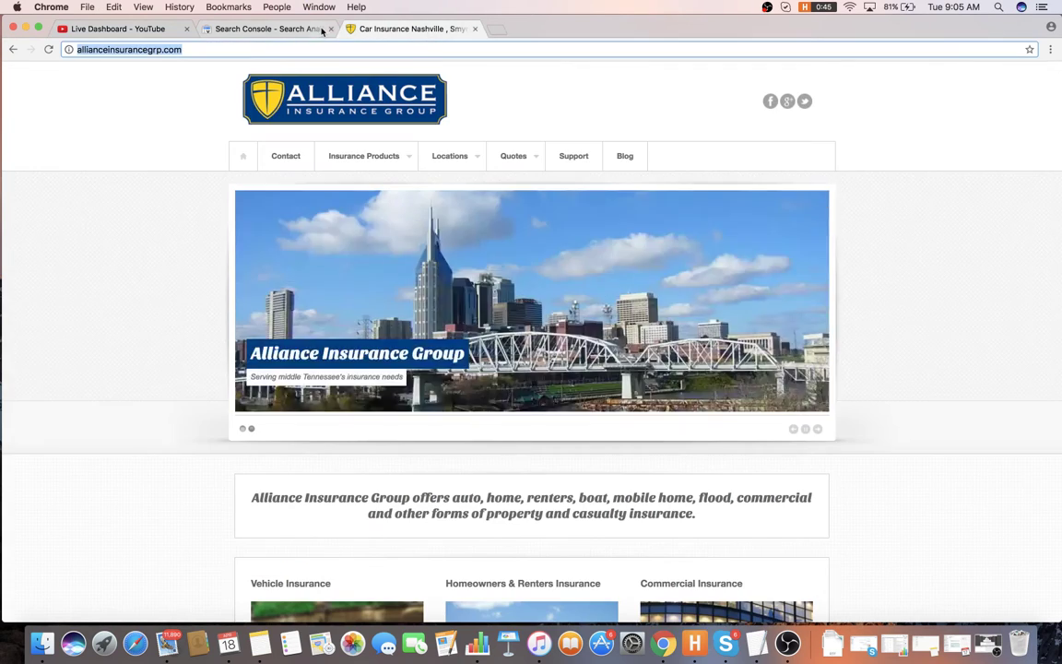
click(323, 29)
click(446, 34)
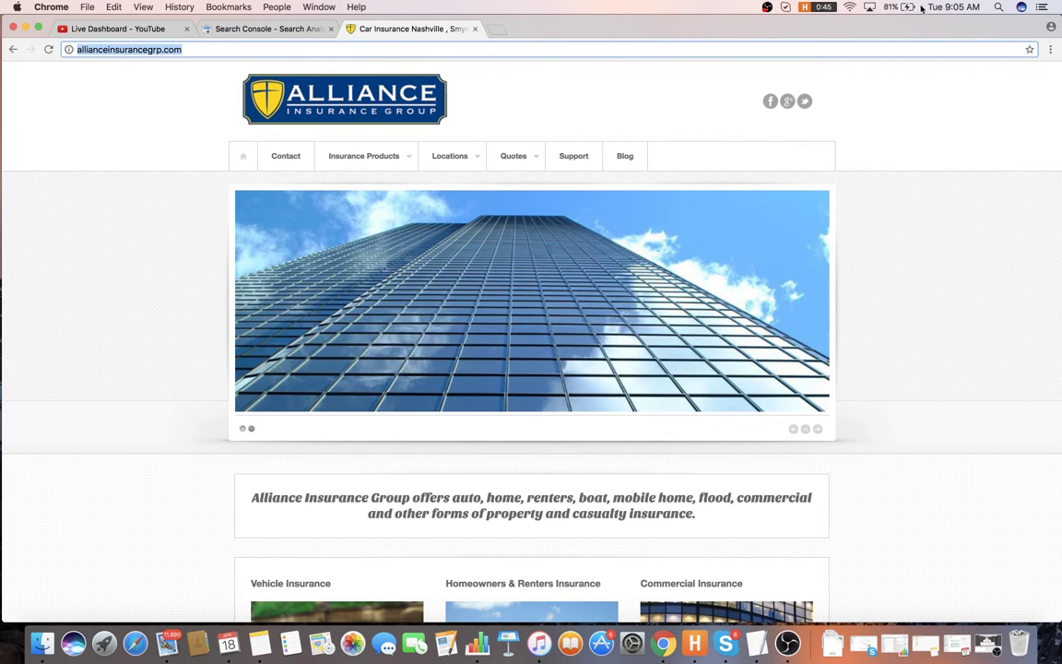
- Launch Screaming Frog SEO Spider via Spotlight with 'scr'
key(super+space)
text(scr)
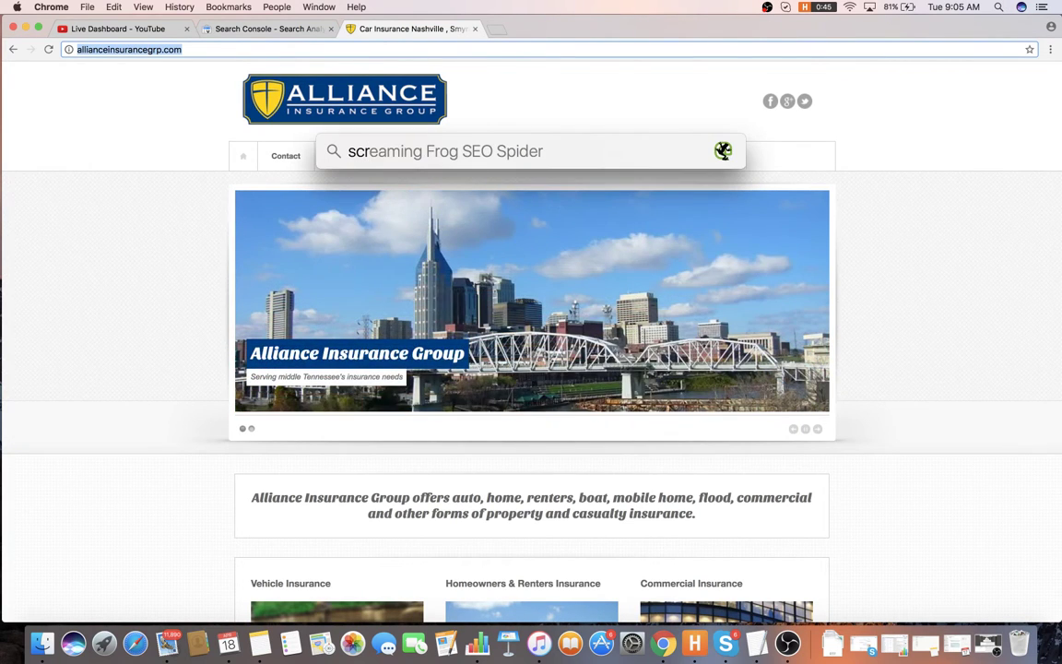
key(Return)
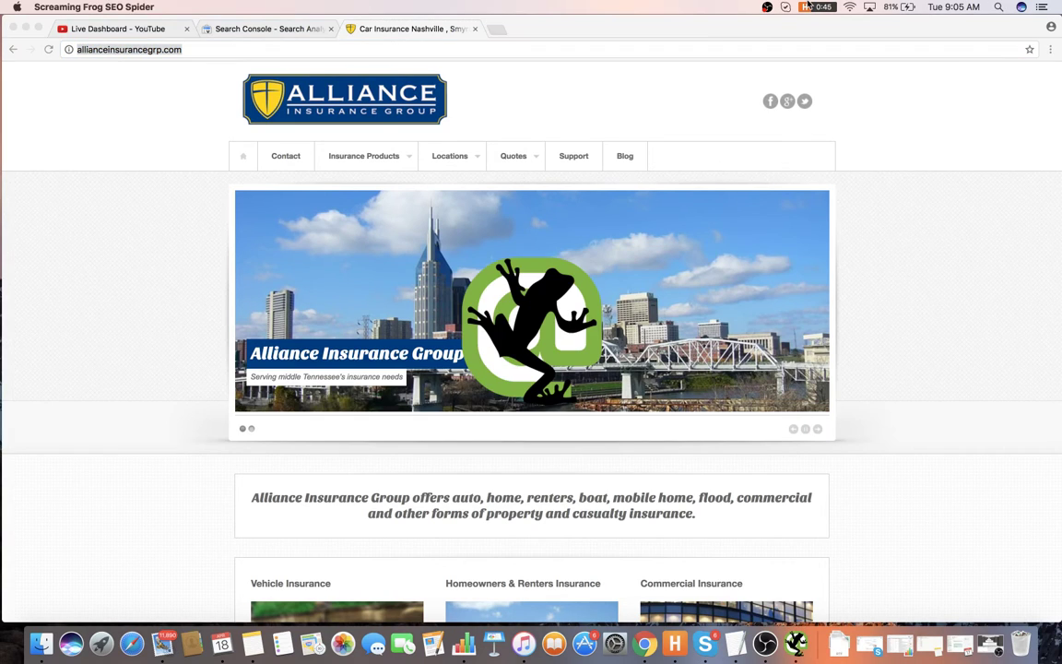
- Stop the 0:45 Harvest timer and start a General entry noted 'SEO audit for allianceinsurancegrp.com'
click(808, 6)
click(913, 108)
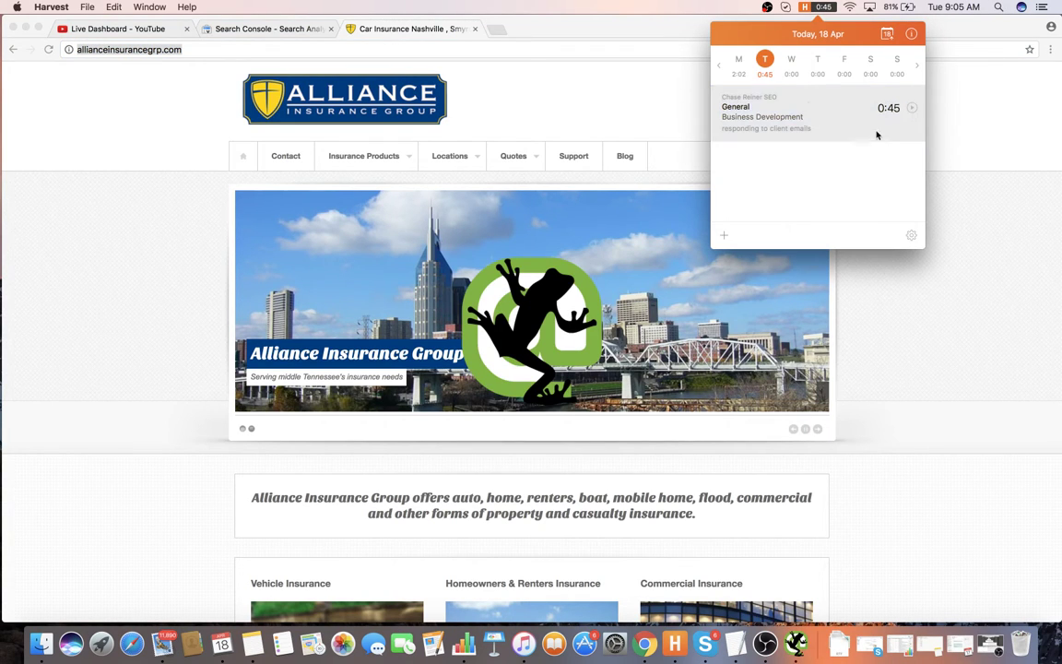
click(725, 237)
click(810, 128)
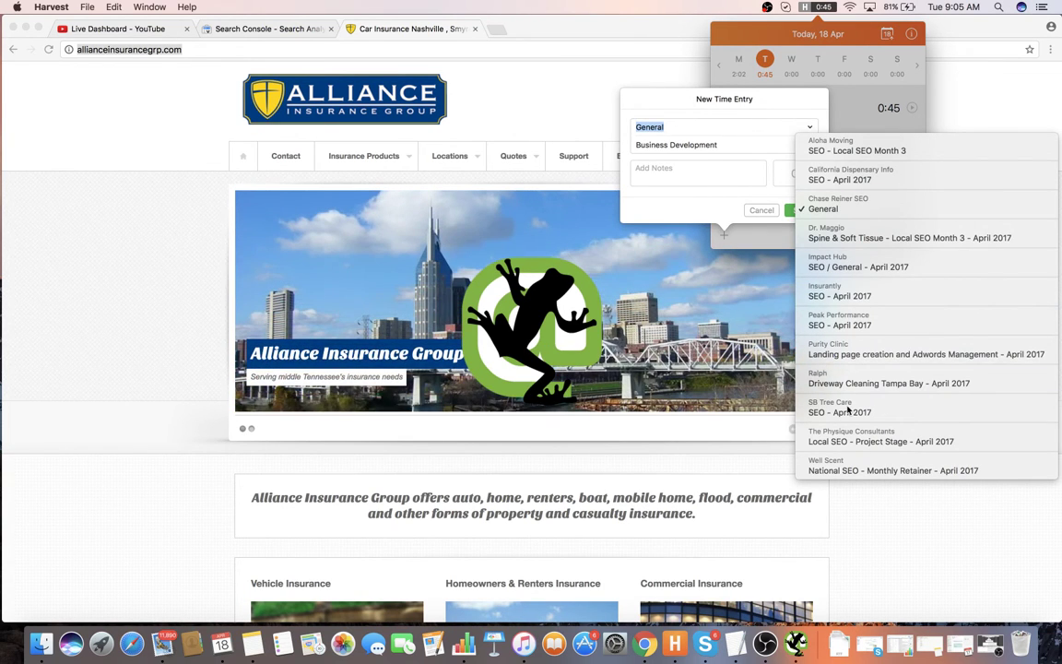
click(698, 236)
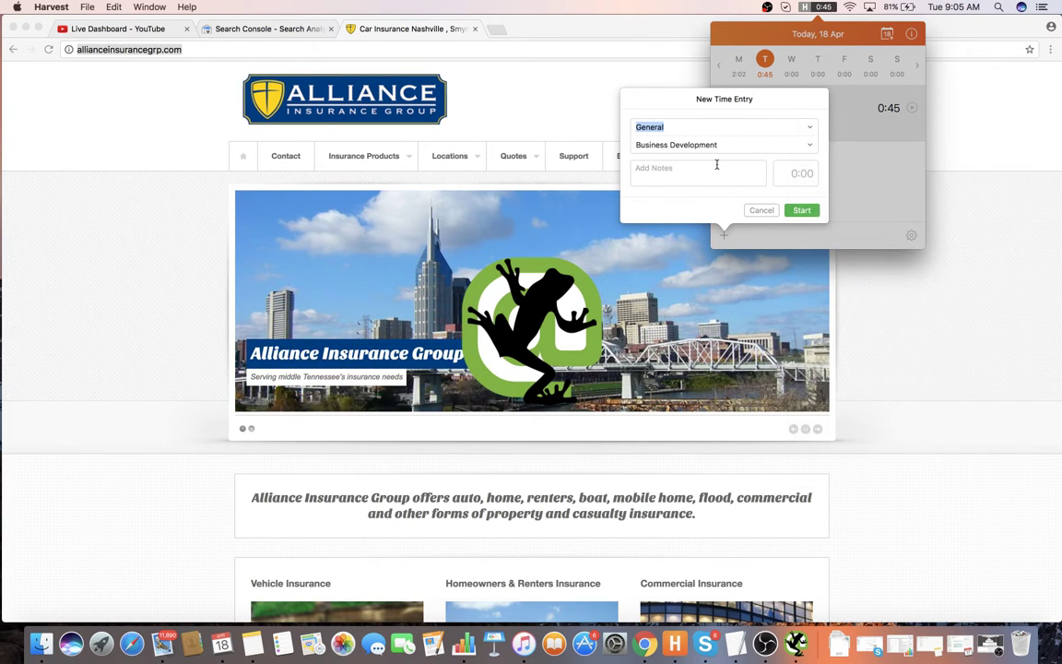
text(SEO audit f)
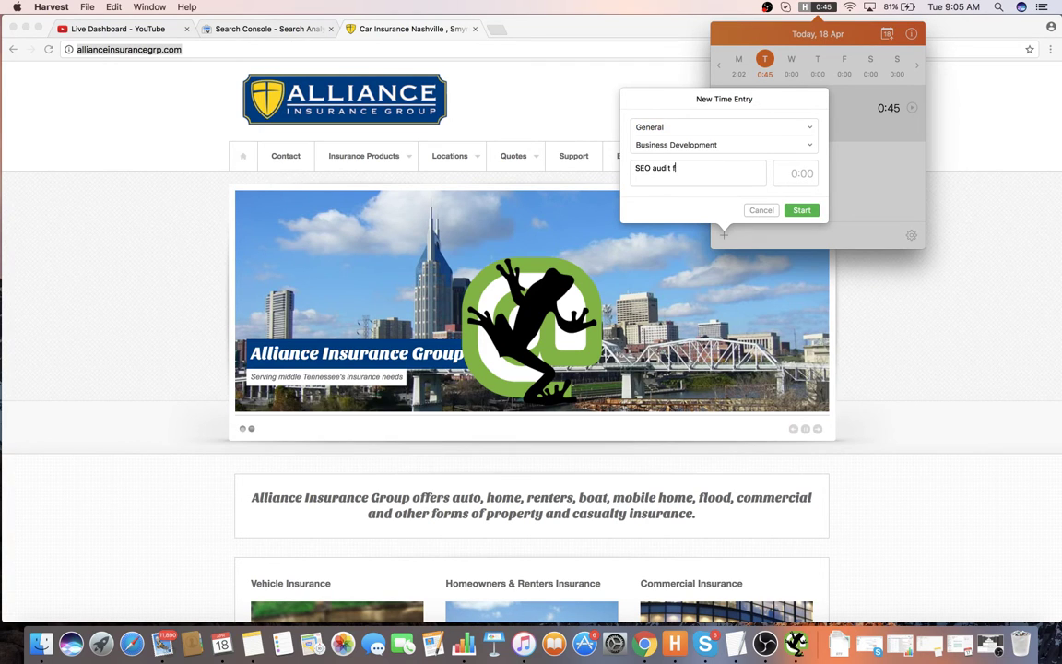
text(or allianceinsura)
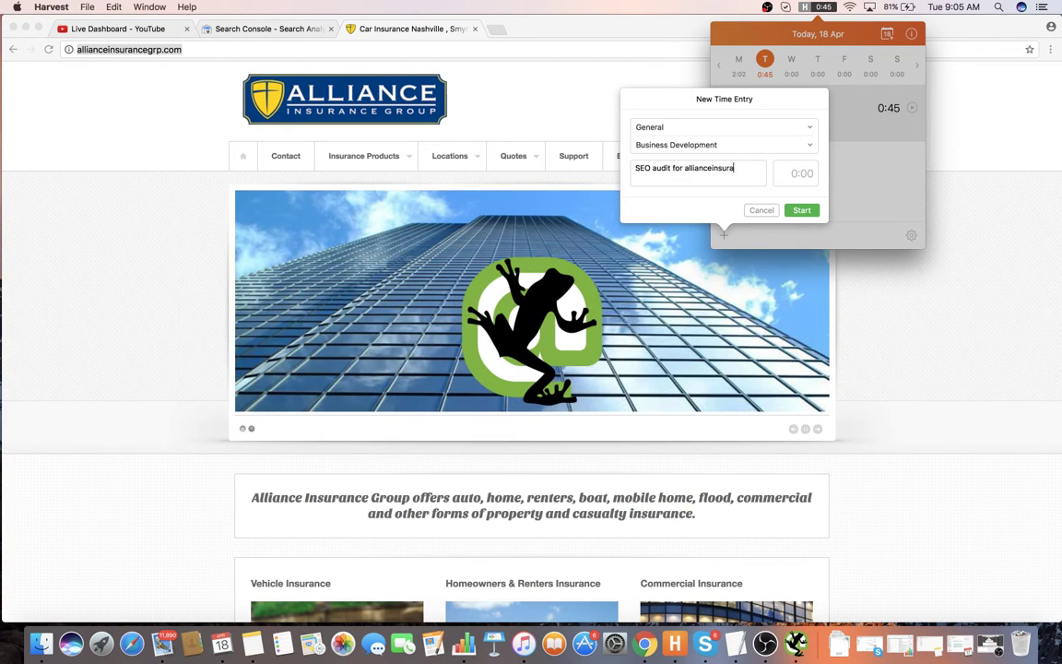
text(ncegrp.com)
key(Return)
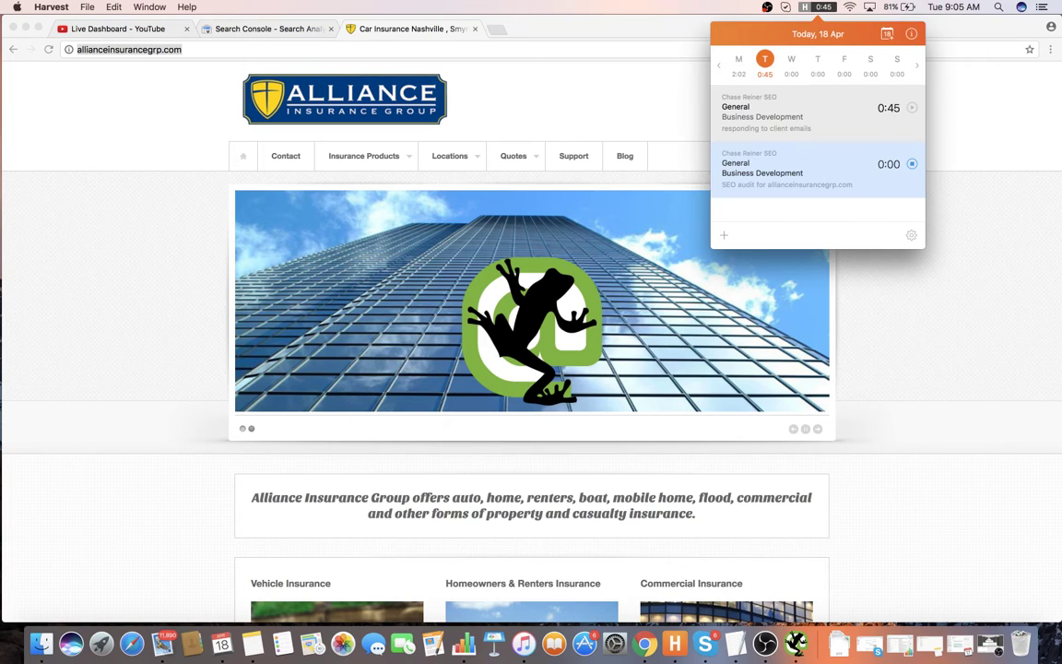
click(652, 230)
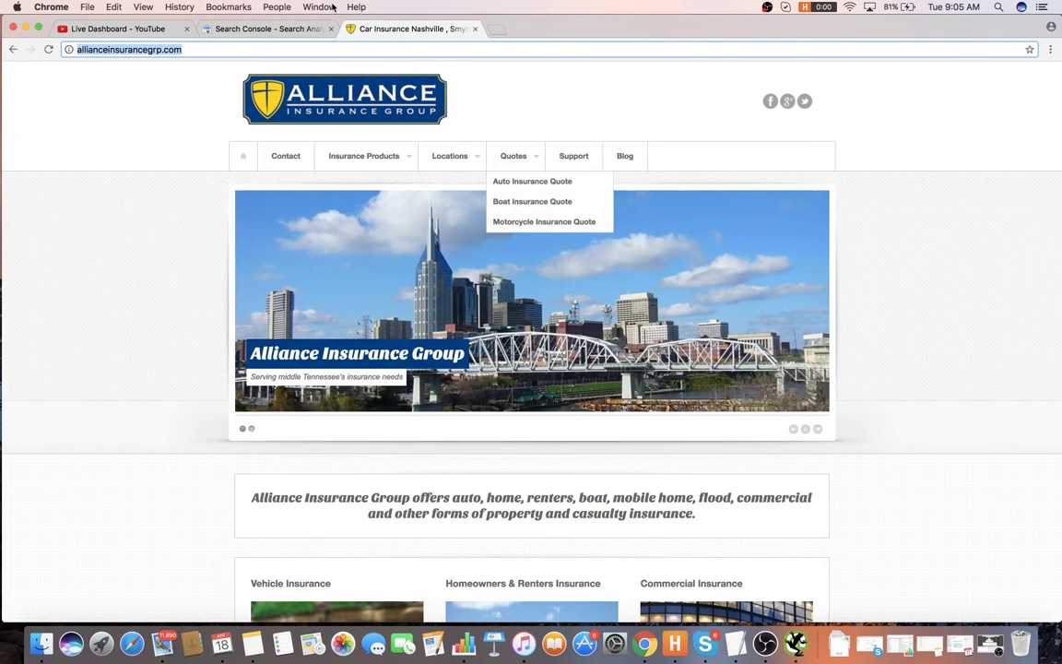
- Move the Chrome window aside and bring the Screaming Frog crawler to the front
click(448, 43)
key(cmd+c)
click(797, 642)
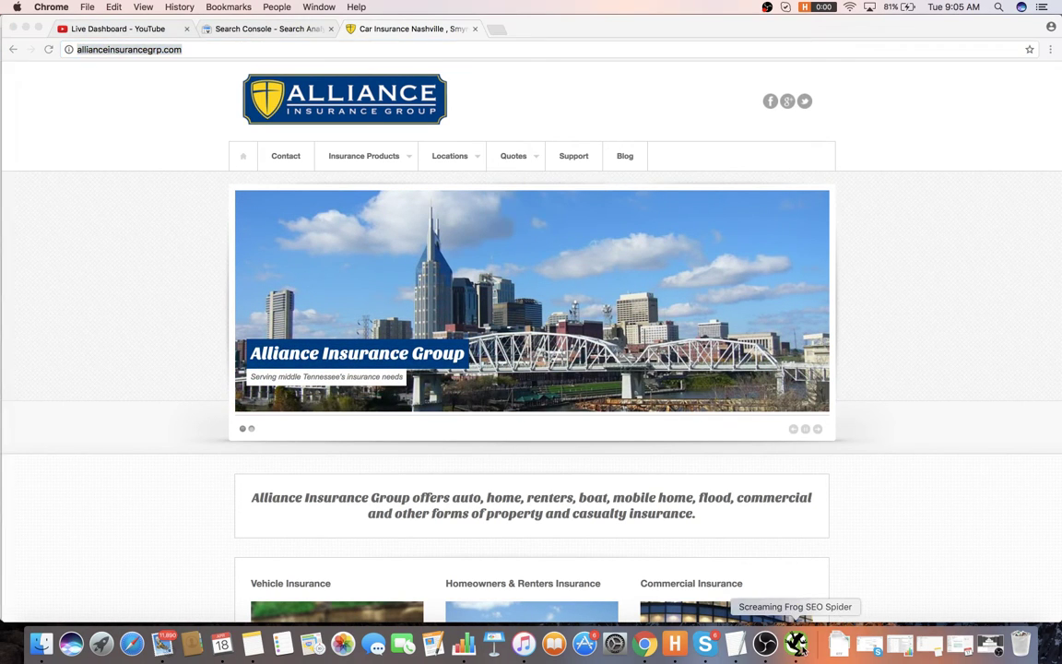
key(super+Tab)
key(super+shift+Tab)
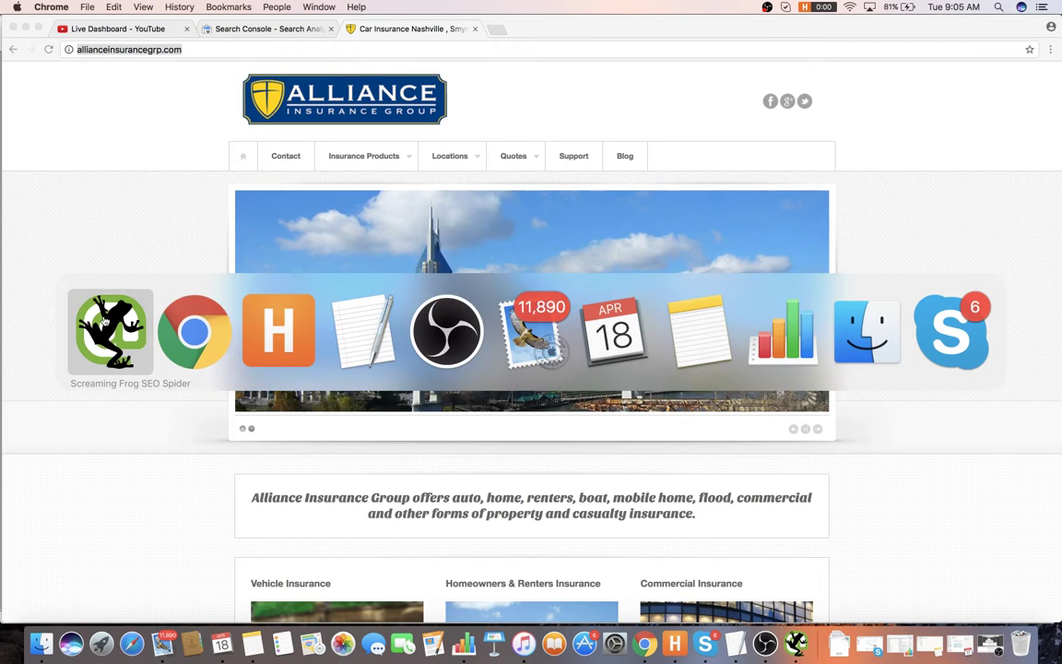
key(super+Tab)
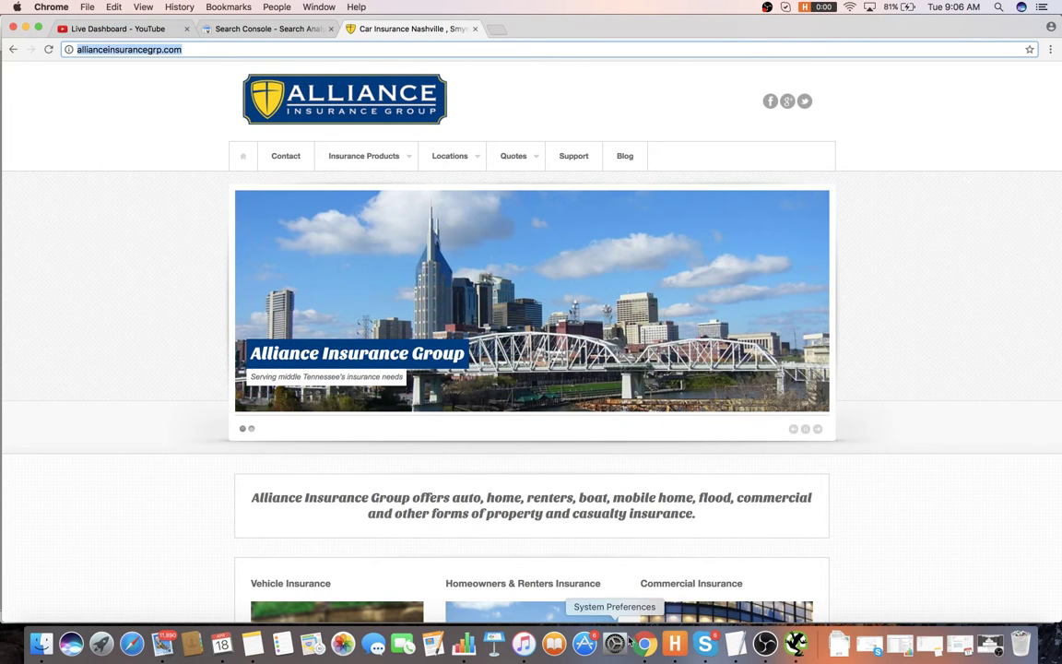
key(super+Tab)
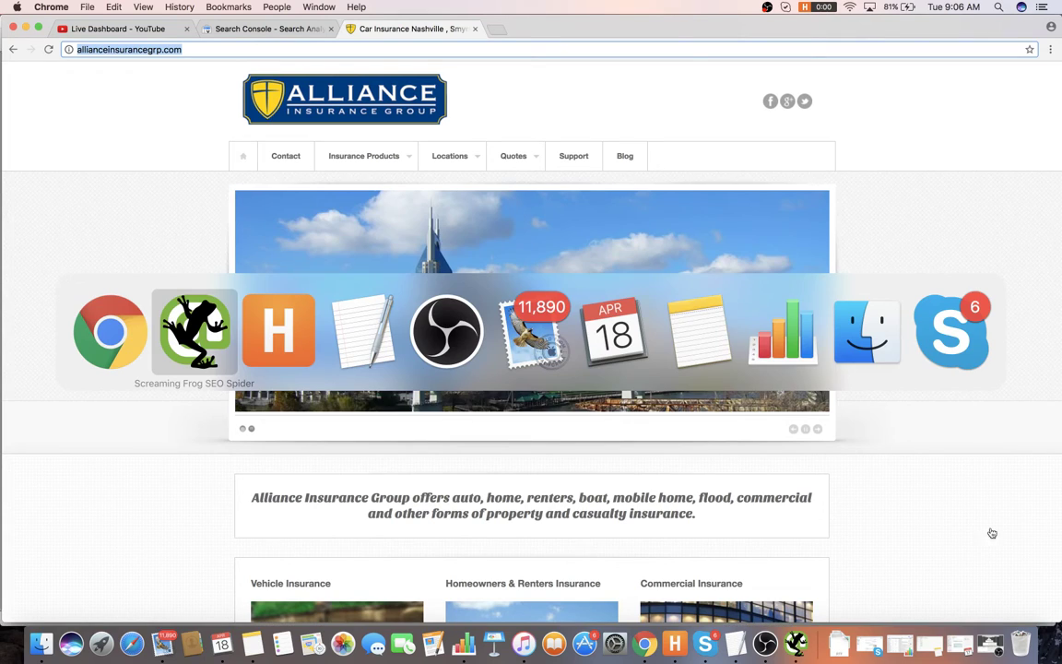
key(Escape)
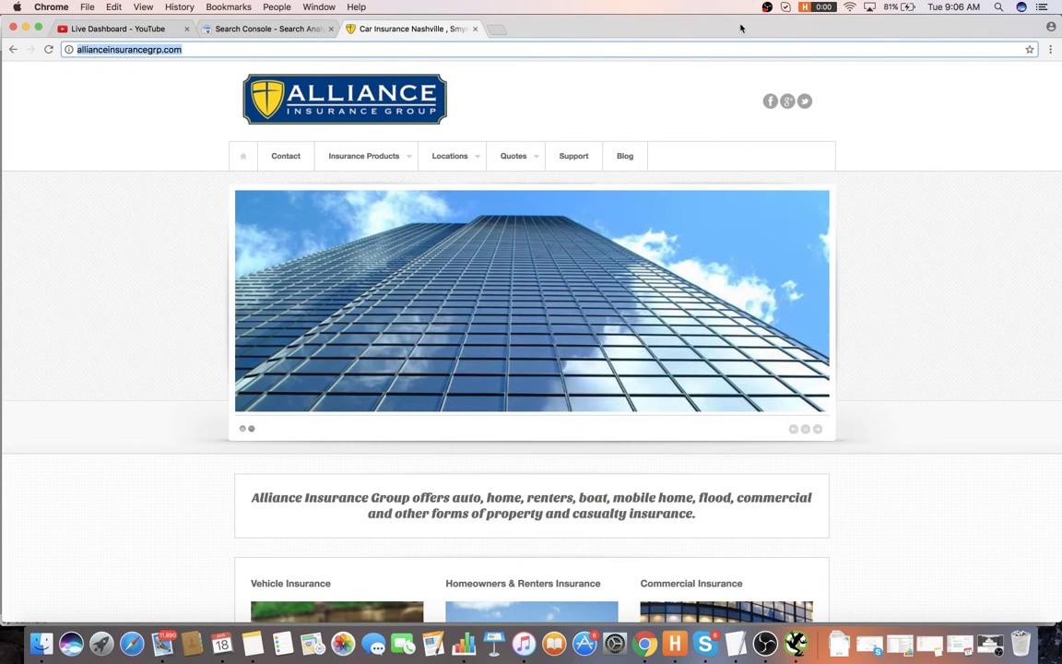
drag(741, 28, 833, 27)
click(62, 137)
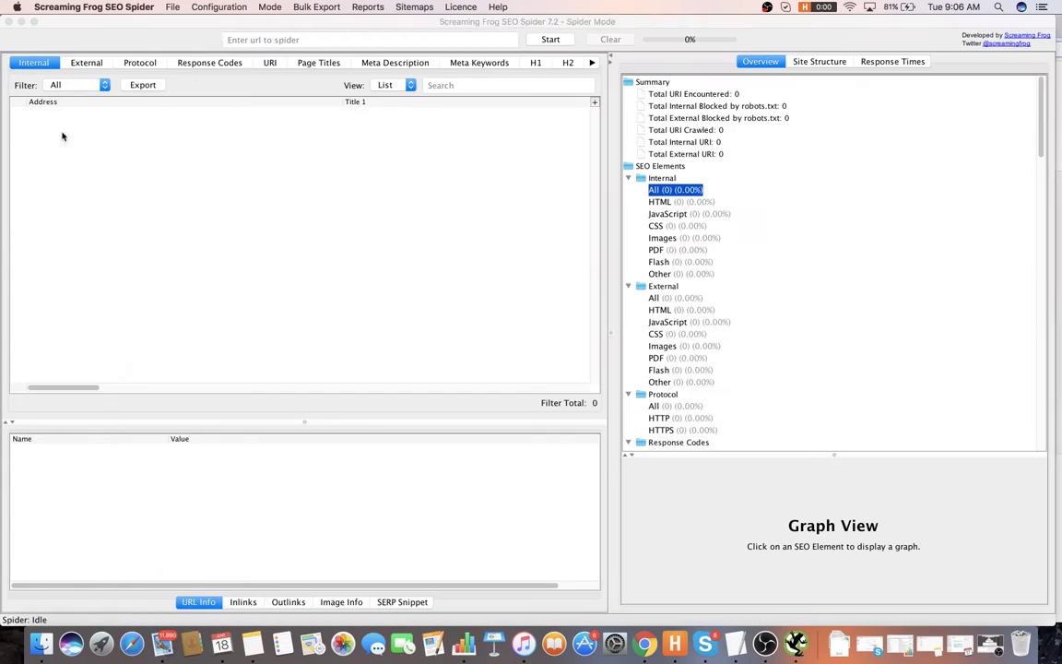
click(493, 39)
key(cmd+v)
click(549, 40)
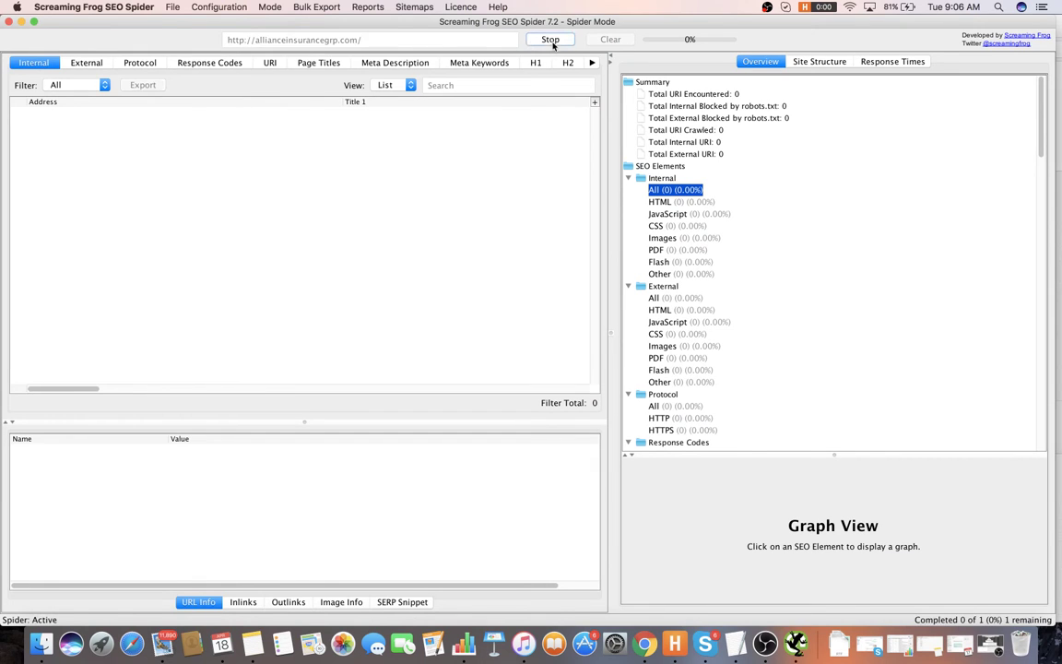
key(super+Tab)
drag(749, 43, 674, 38)
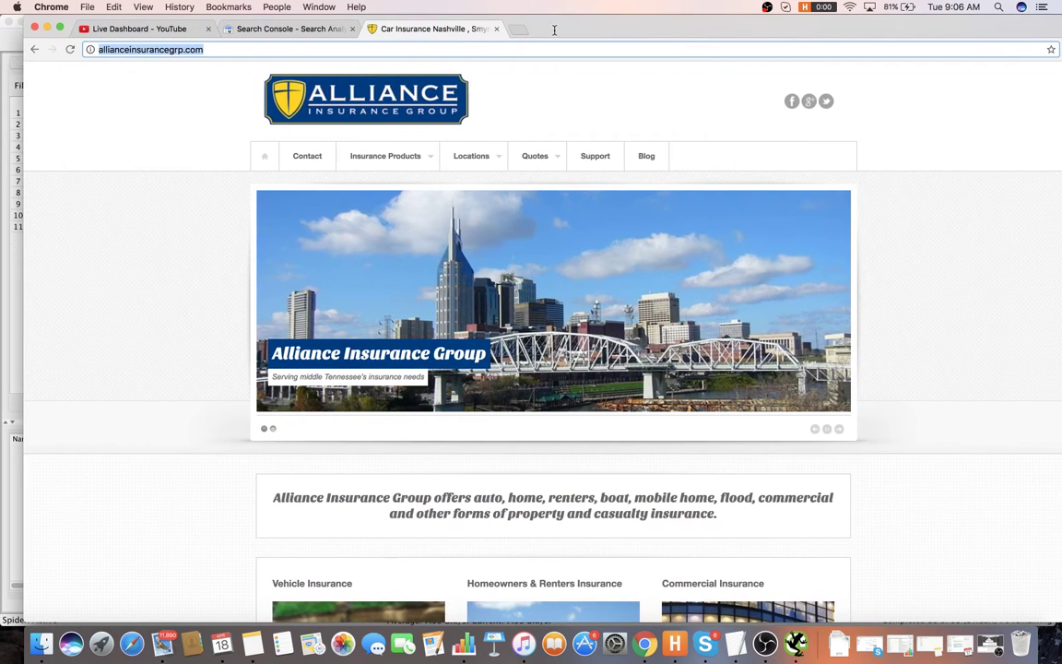
key(super+t)
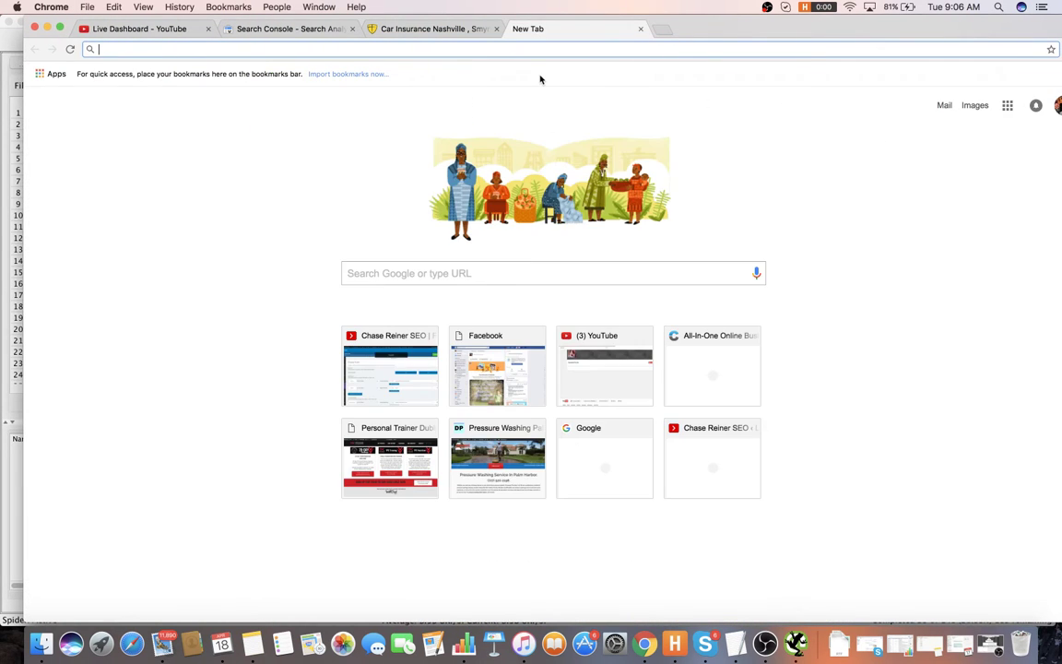
- Search Google for seositecheckup and open SEO SiteCheckup, closing the results tab
text(seositechecku)
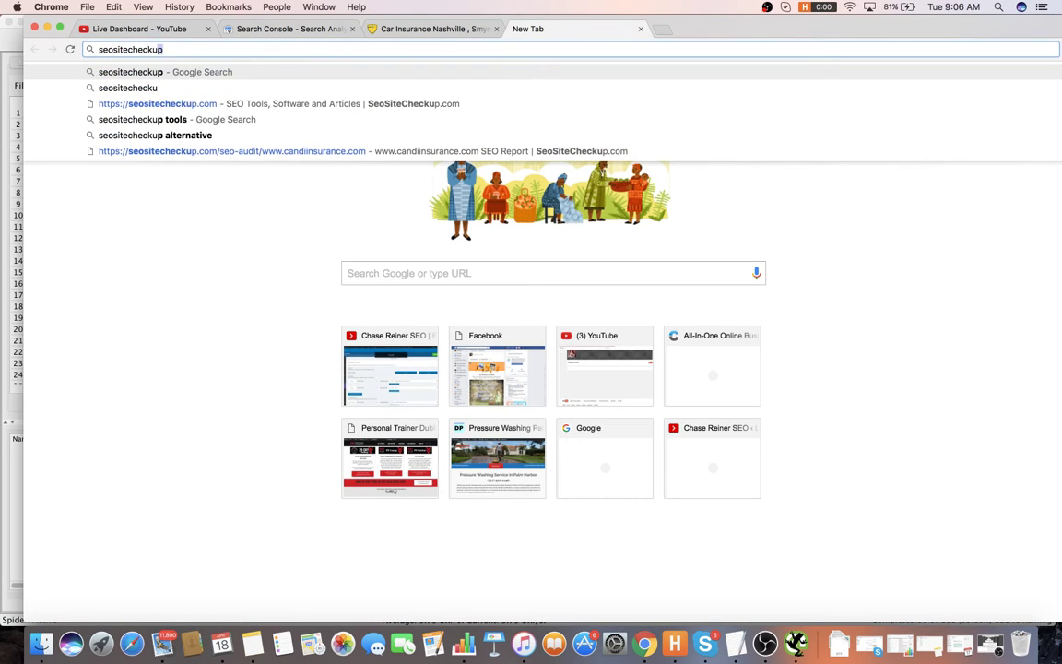
text(op)
key(Return)
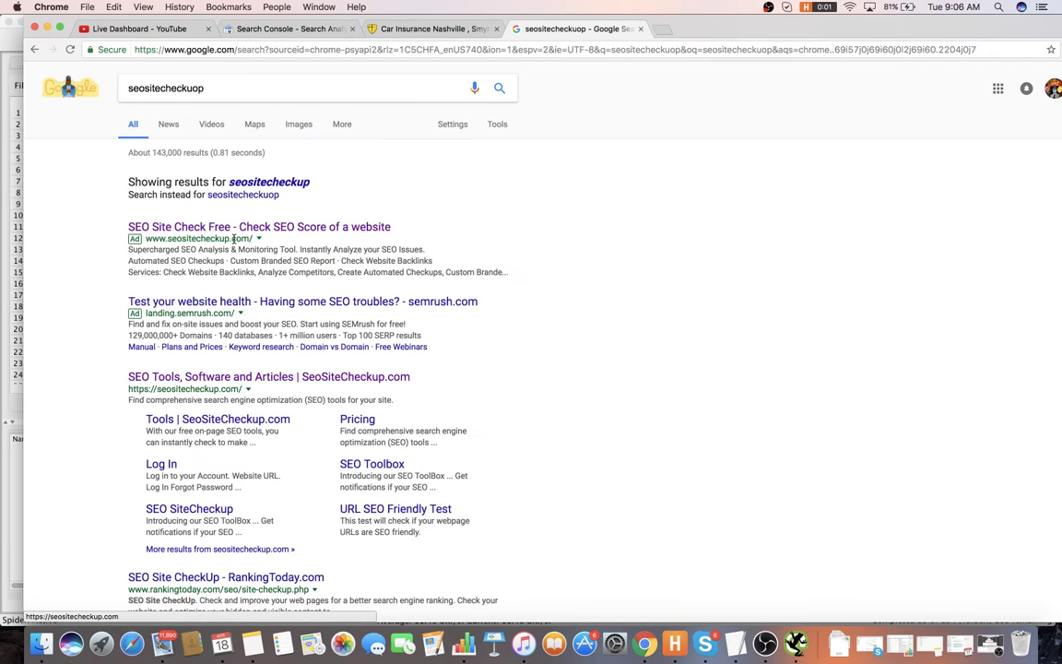
click(339, 378)
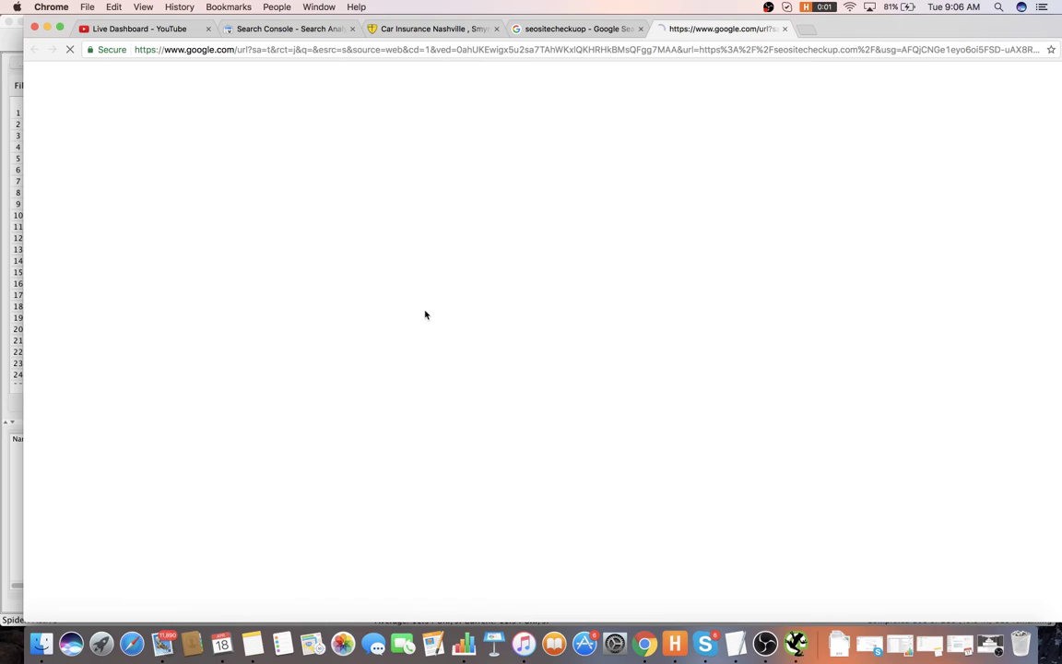
click(618, 29)
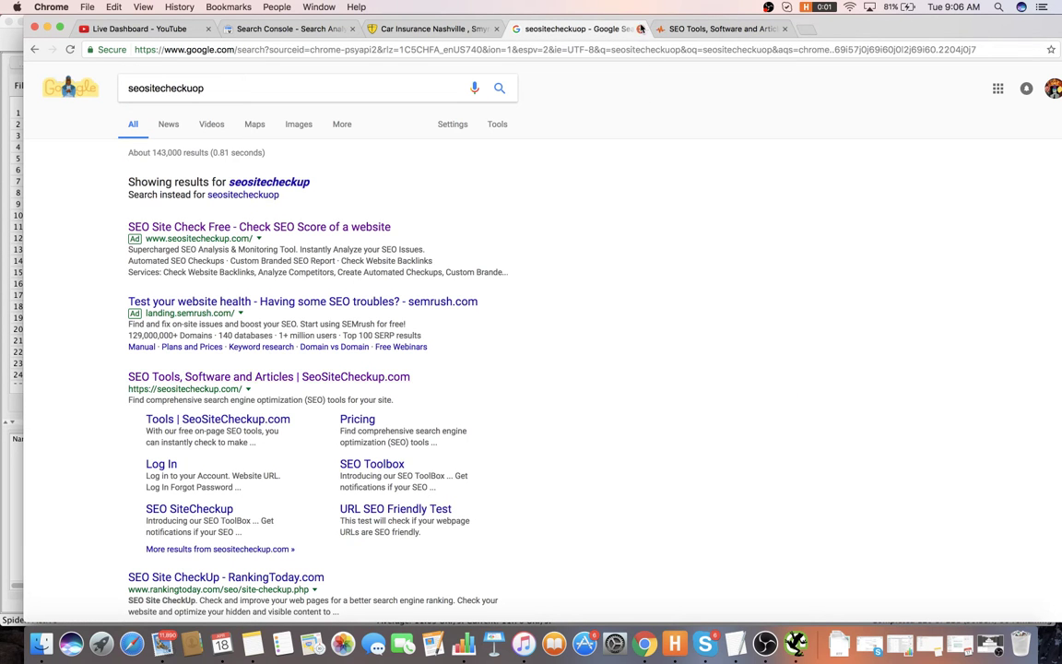
click(641, 28)
- Run a checkup of the pasted allianceinsurancegrp.com URL and scroll through its score and common issues
click(462, 375)
key(super+v)
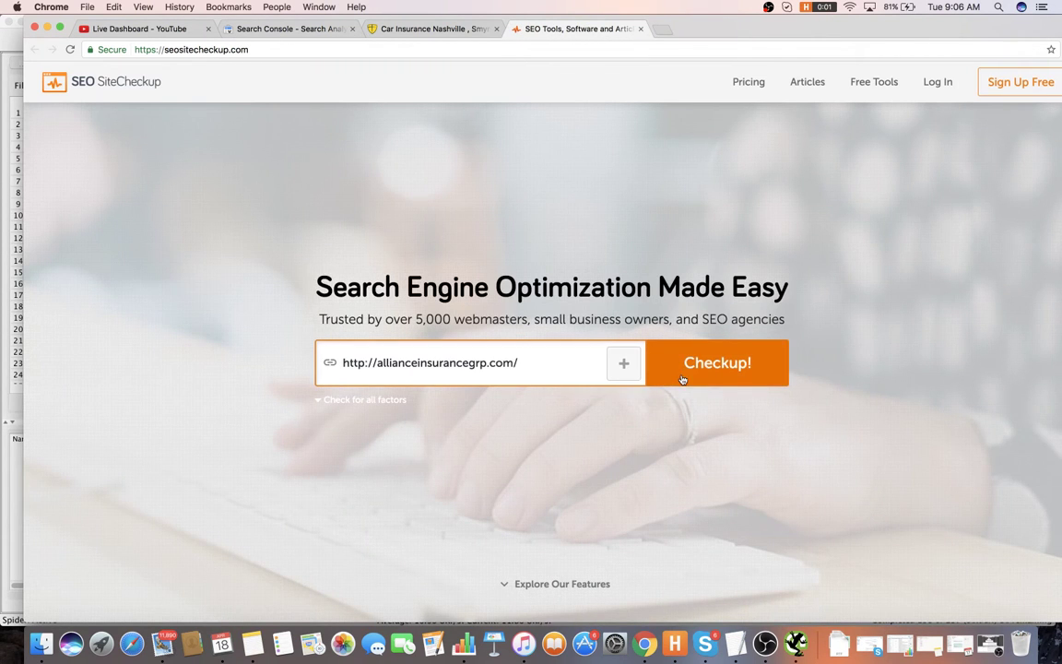
click(682, 378)
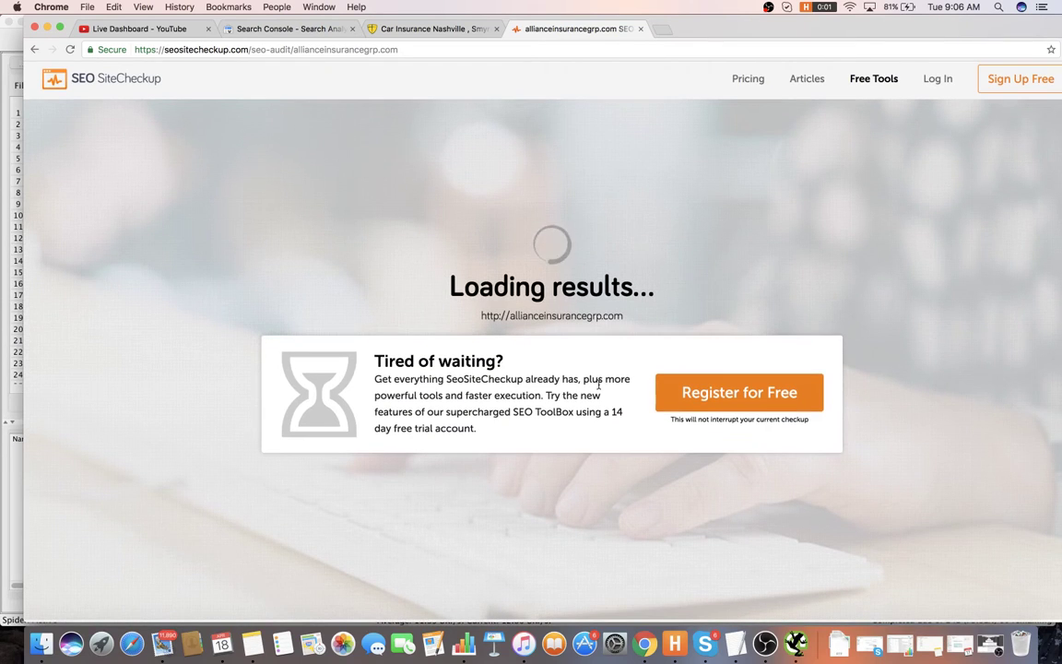
scroll(728, 353, down, 2)
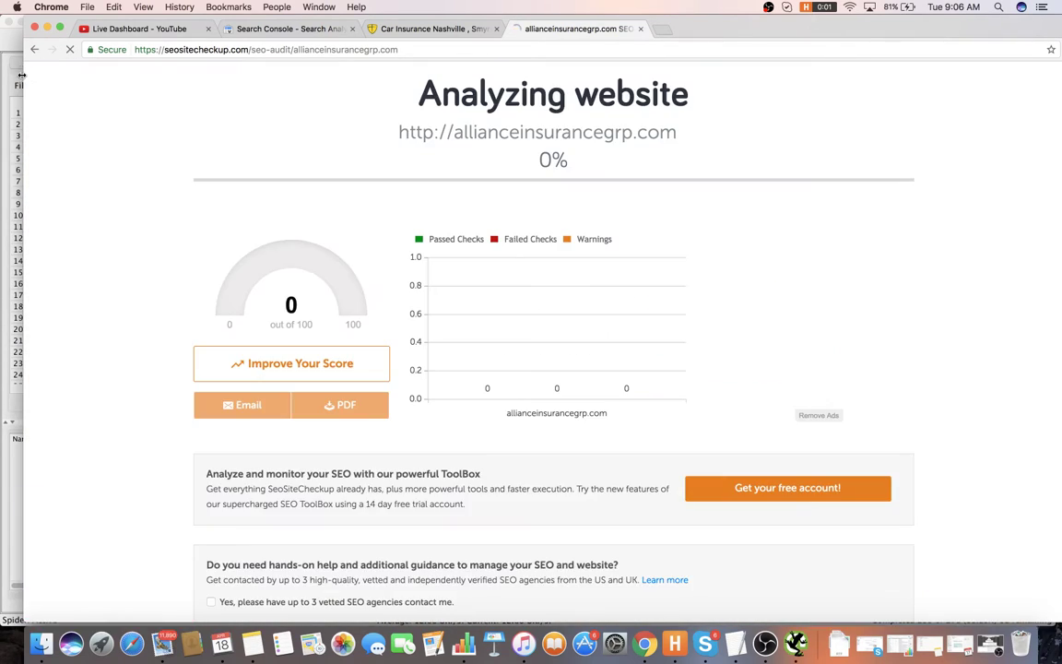
drag(22, 70, 1, 70)
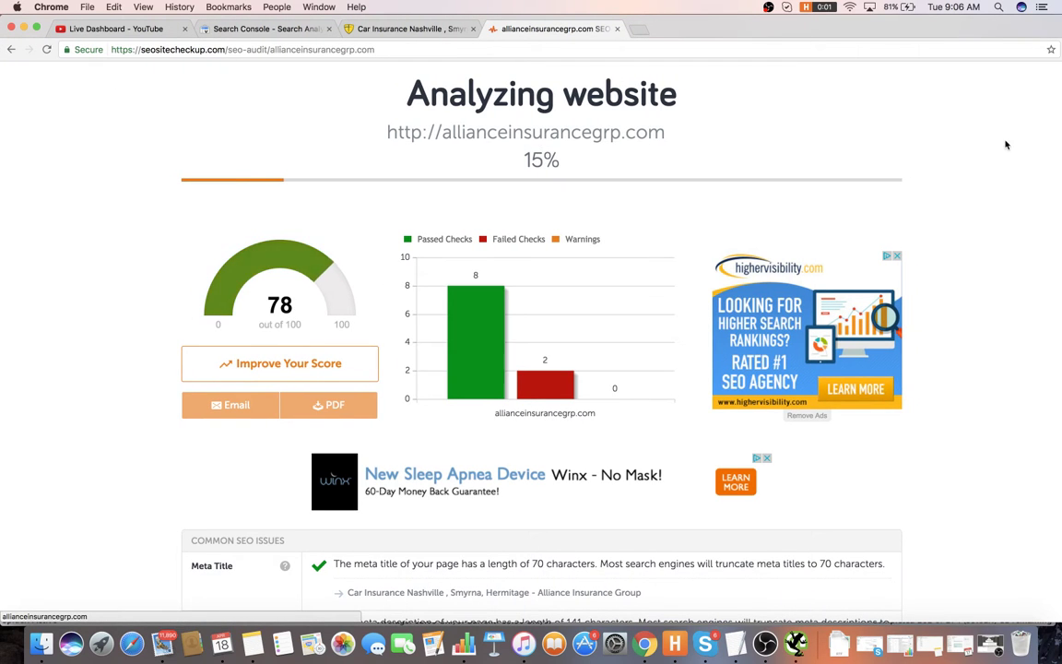
scroll(715, 192, down, 5)
scroll(716, 191, down, 2)
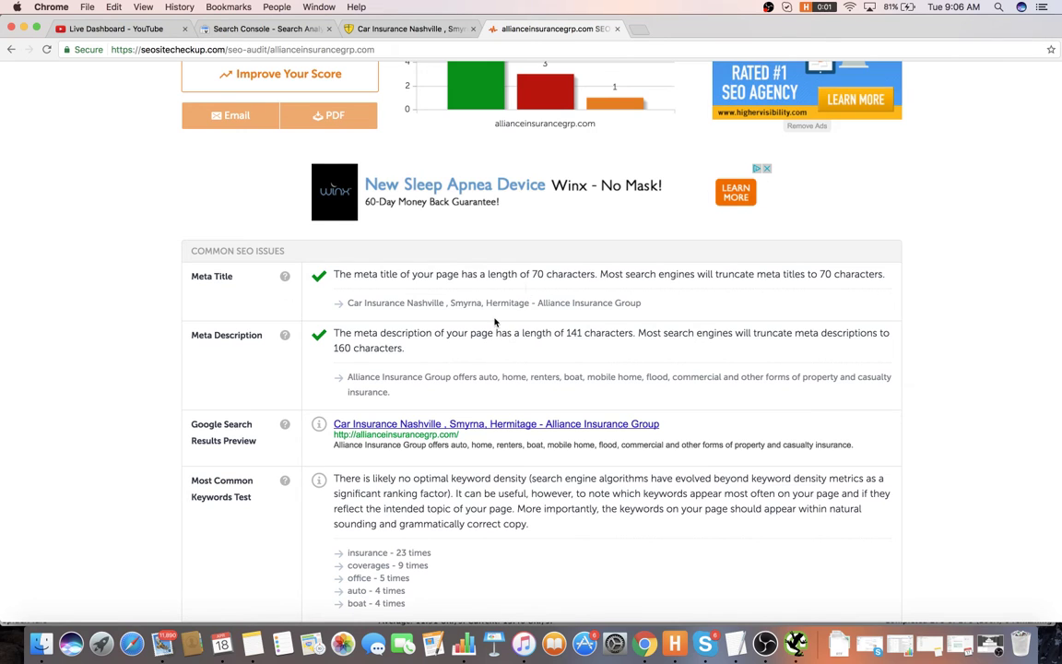
key(super+Tab)
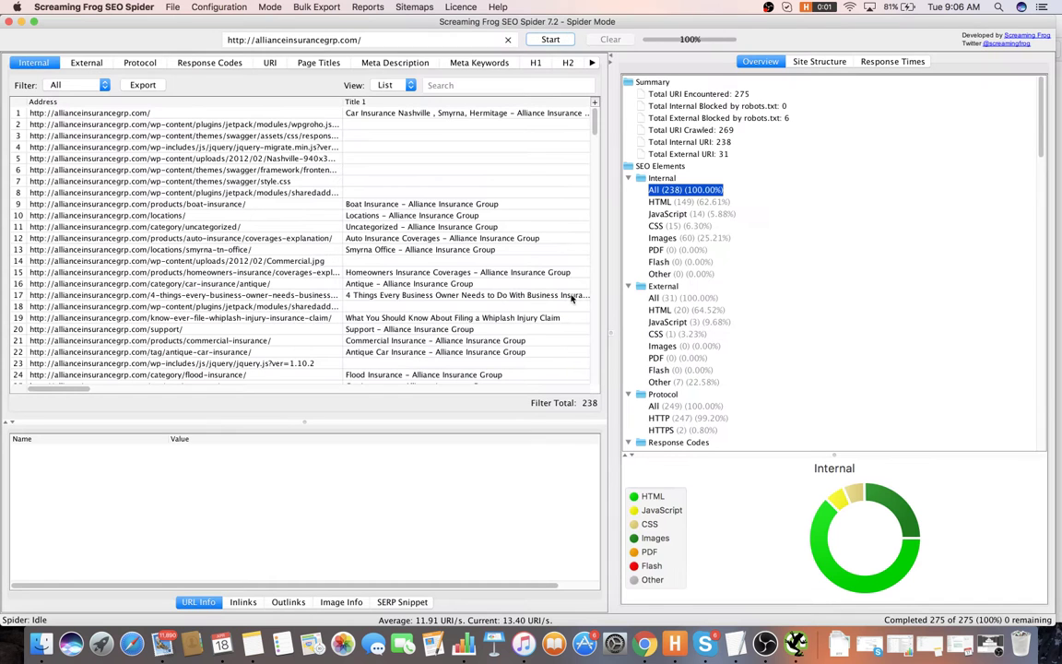
- Review the finished Screaming Frog crawl and the SEO checkup report
key(super+Tab)
key(super+Tab)
key(super+Tab)
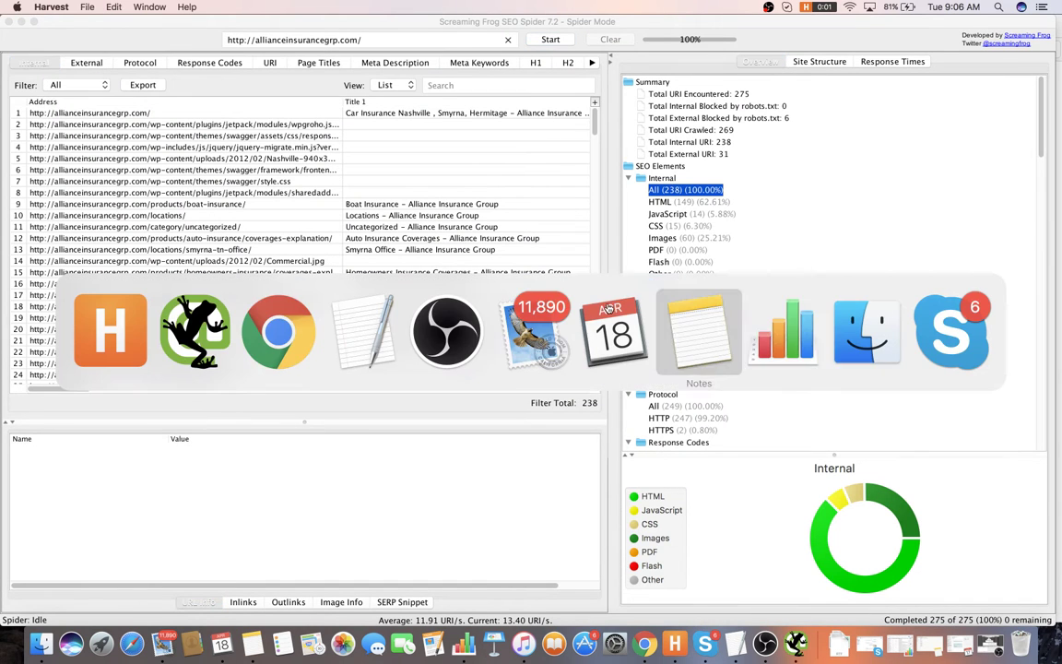
key(super+shift+Tab)
click(364, 331)
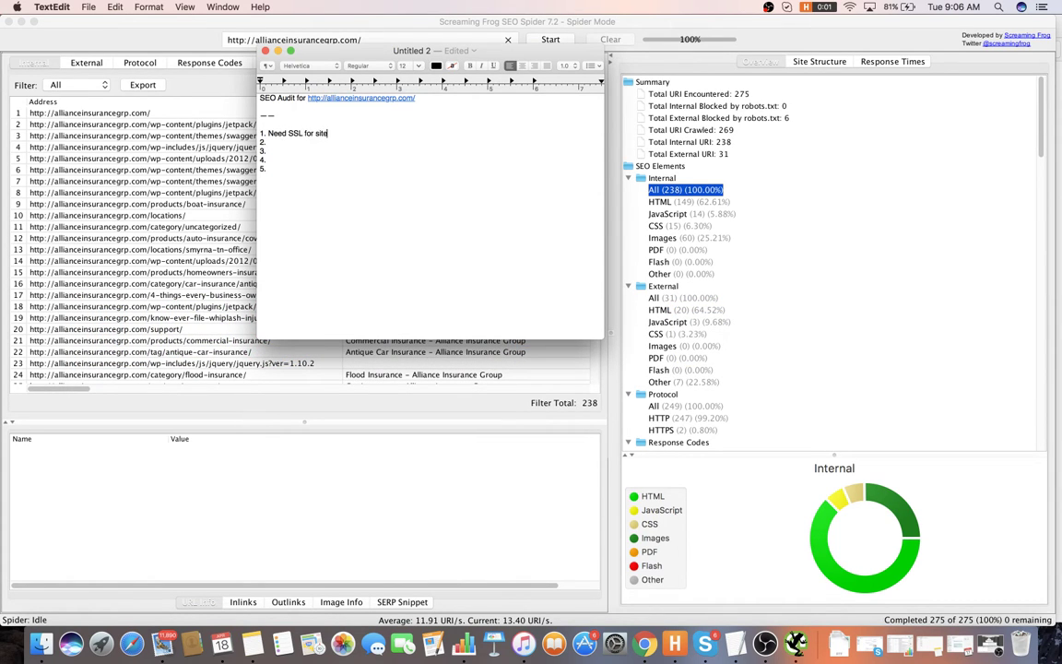
click(483, 20)
key(super+Tab)
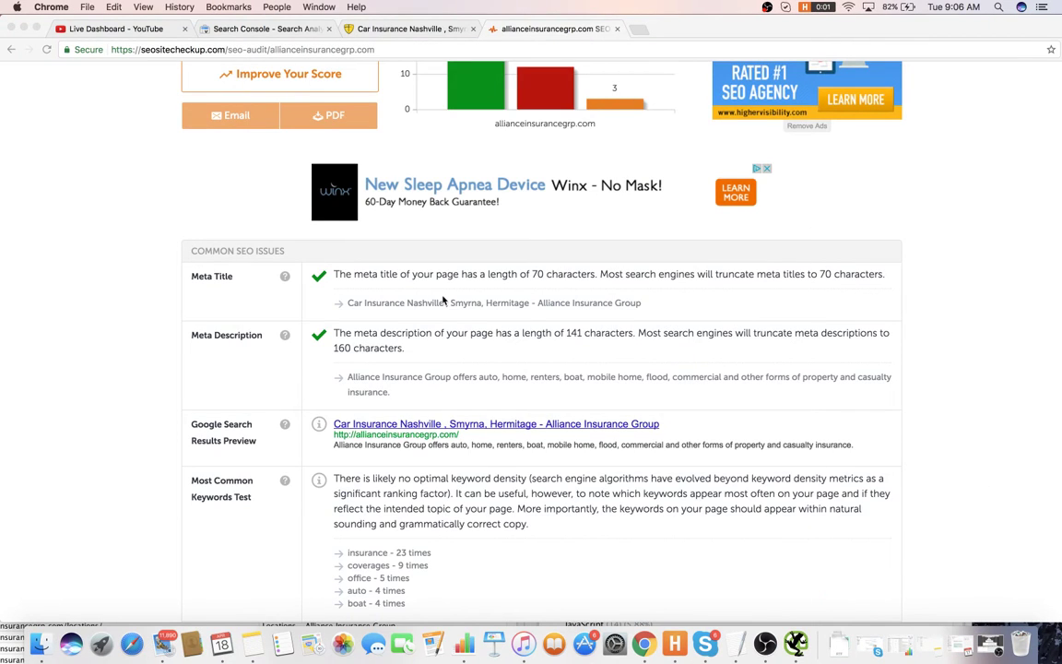
scroll(442, 299, down, 2)
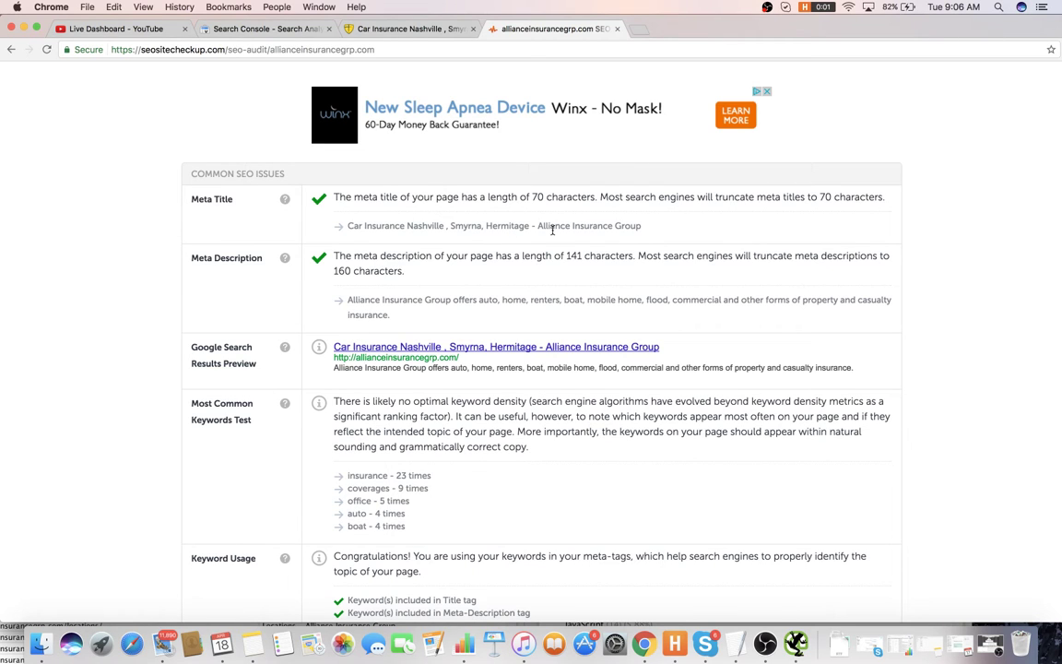
scroll(464, 275, down, 1)
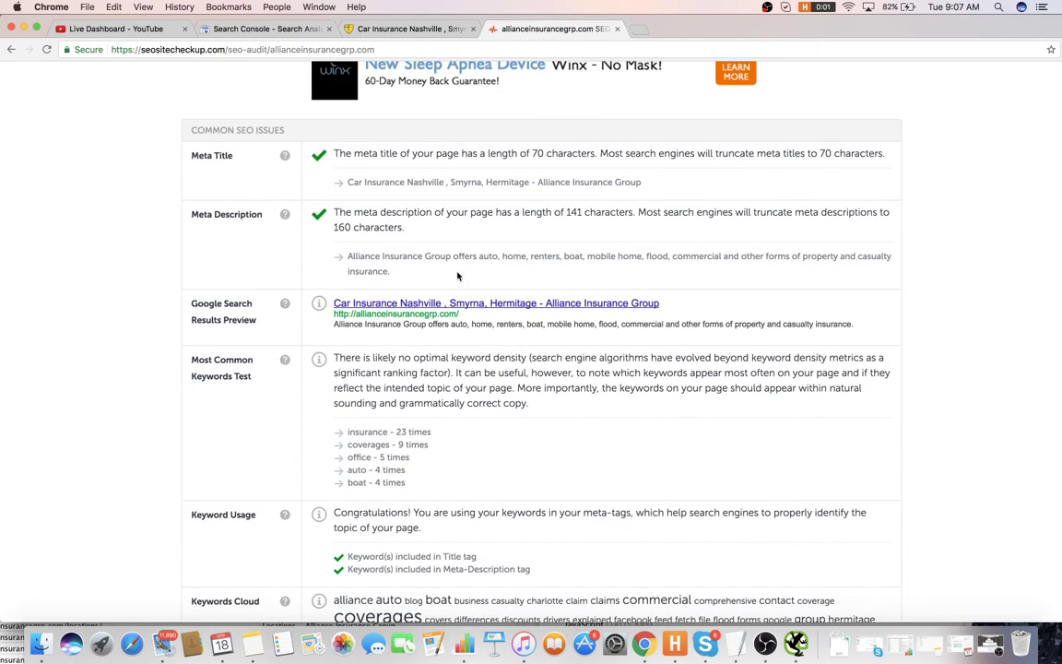
- Write item 2: the home page meta description doesn't mention keywords
key(super+Tab)
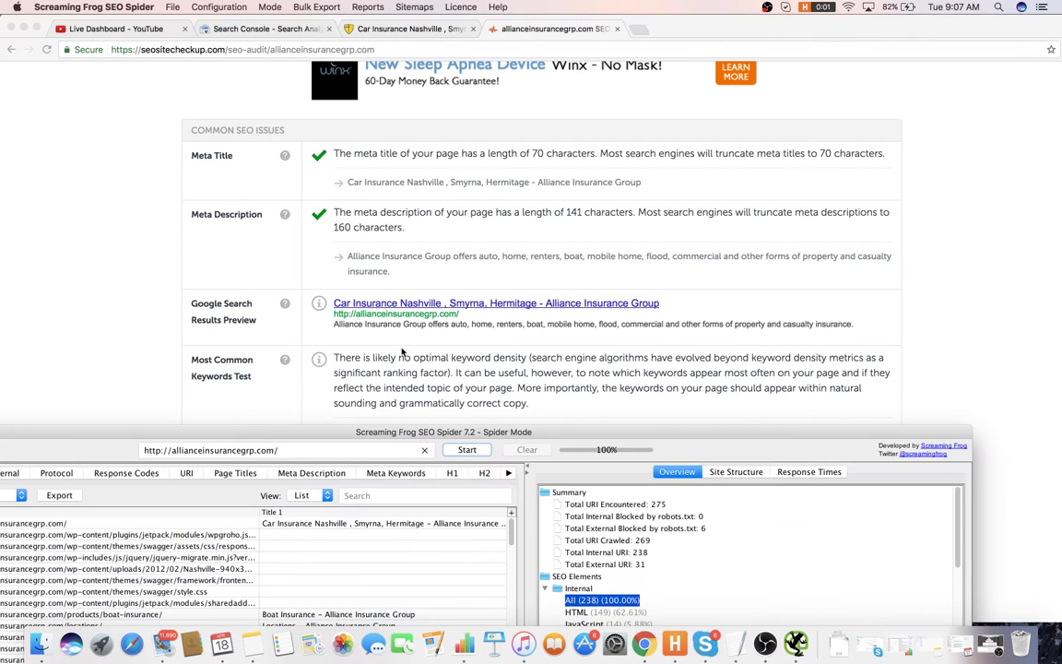
key(super+Tab)
key(super+Tab)
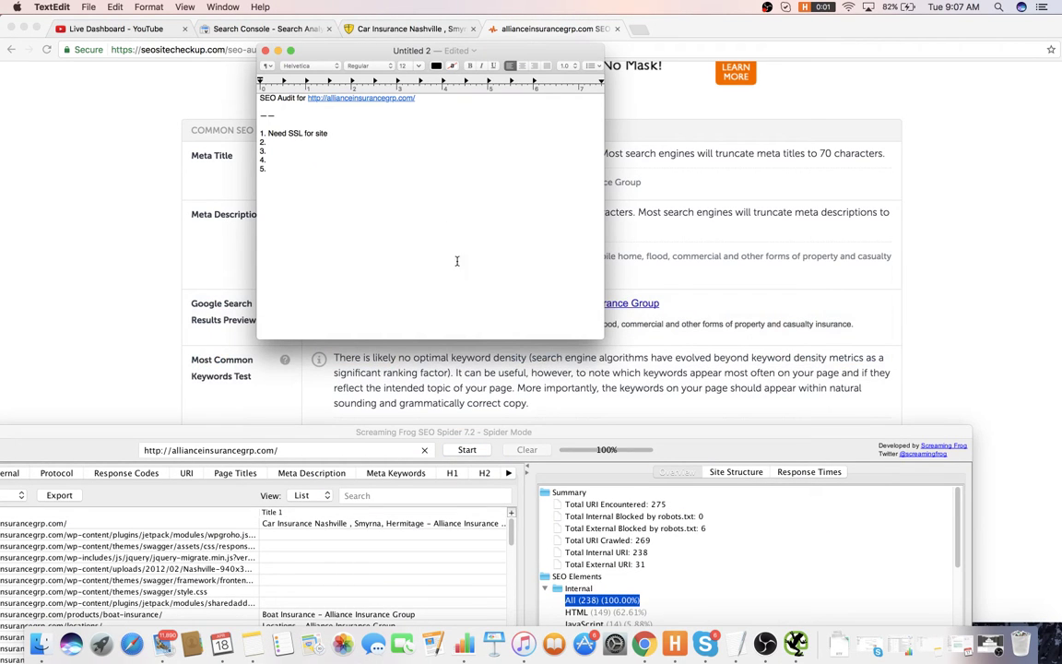
click(311, 146)
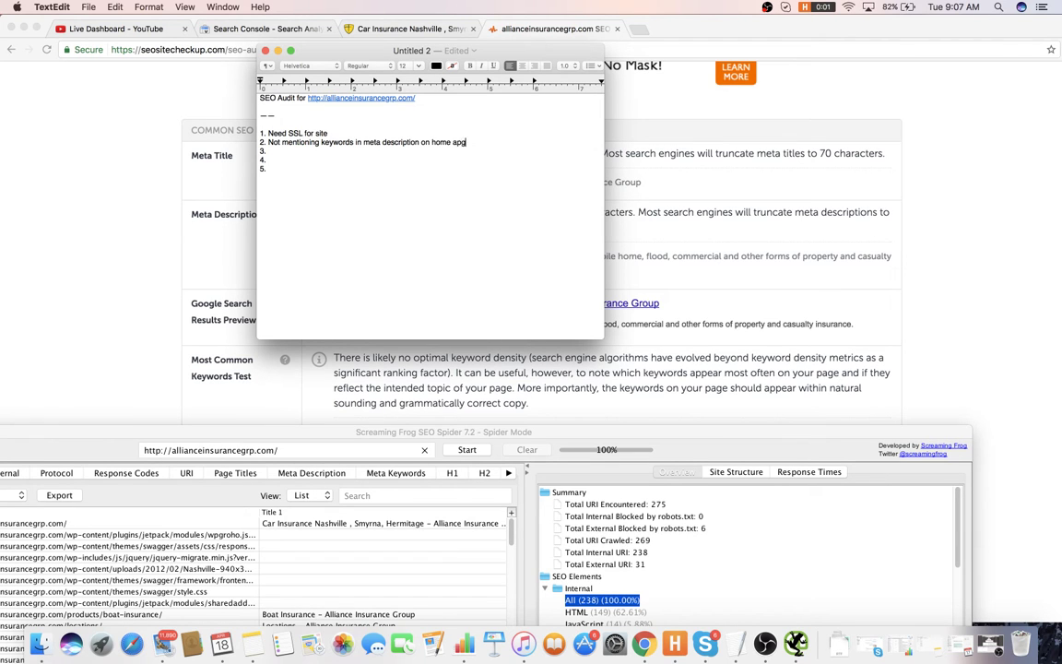
key(super+Tab)
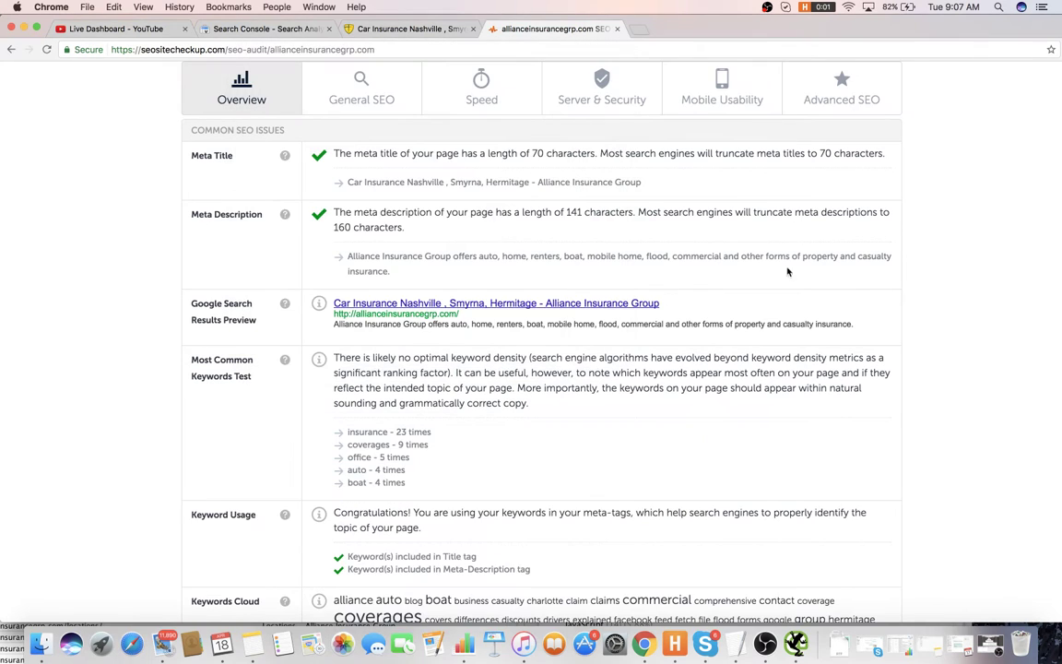
- Scroll the General SEO report to the H1 and H2 Headings Status rows, which show no headings
scroll(470, 273, down, 3)
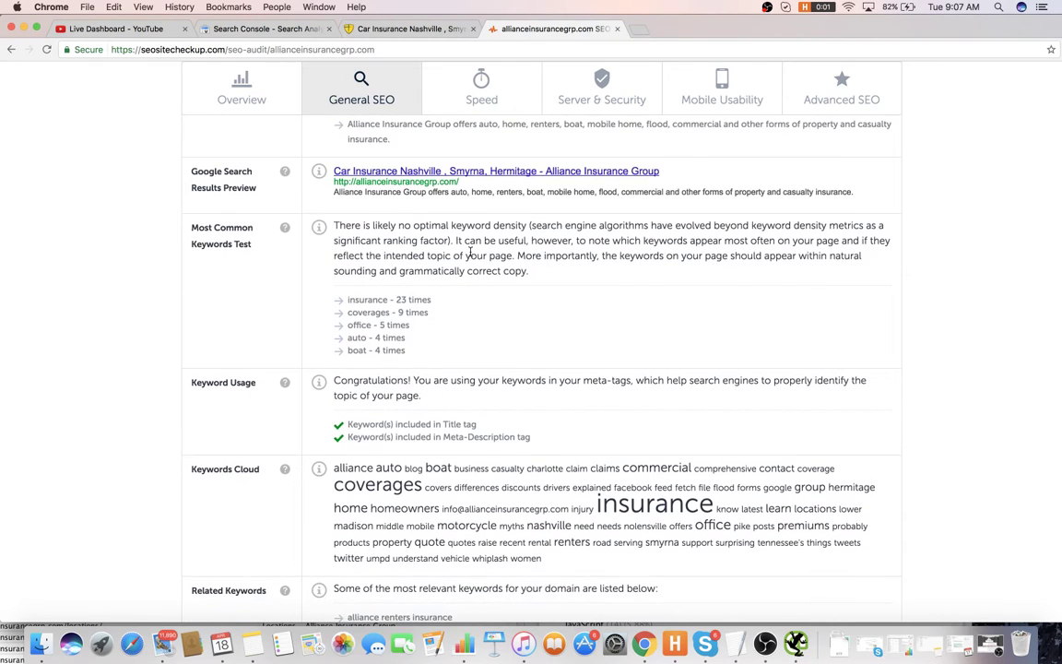
scroll(452, 273, down, 1)
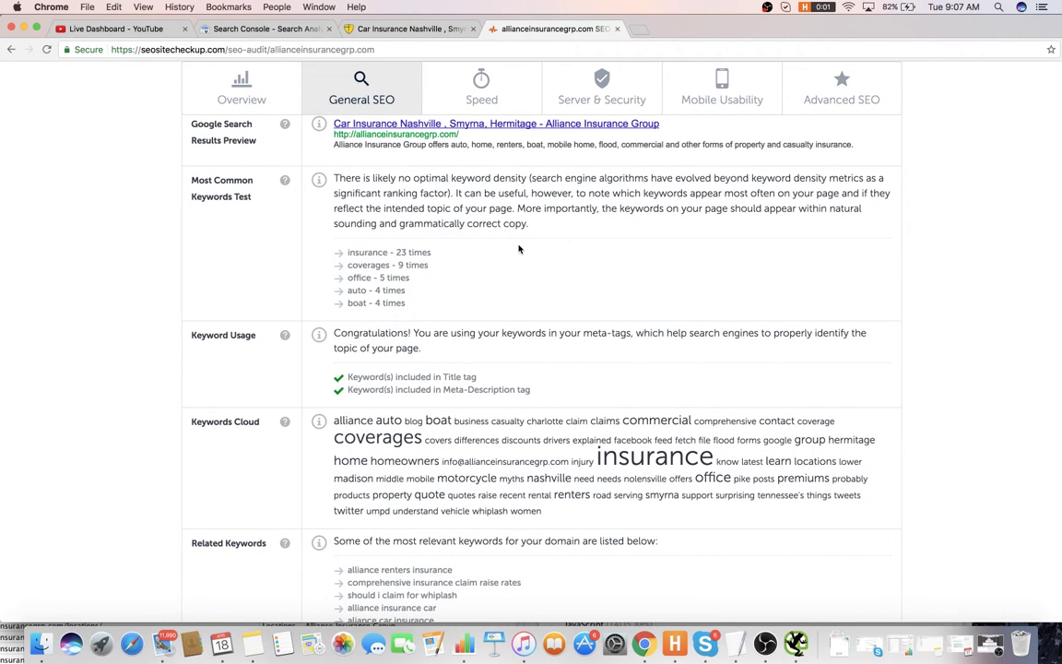
scroll(512, 254, down, 2)
scroll(442, 283, down, 2)
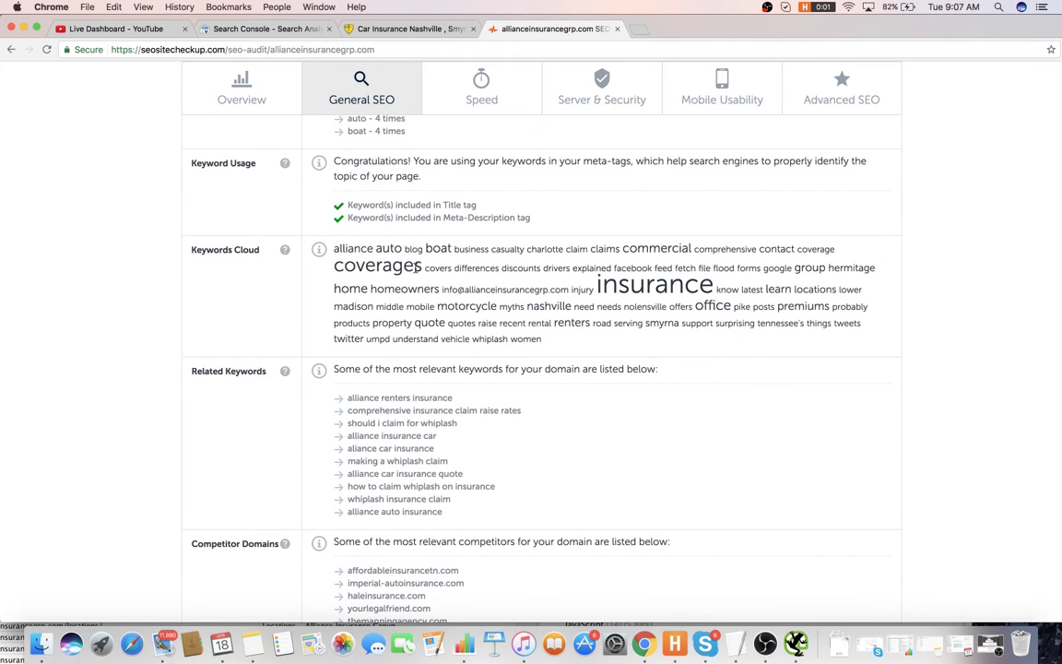
scroll(557, 310, up, 6)
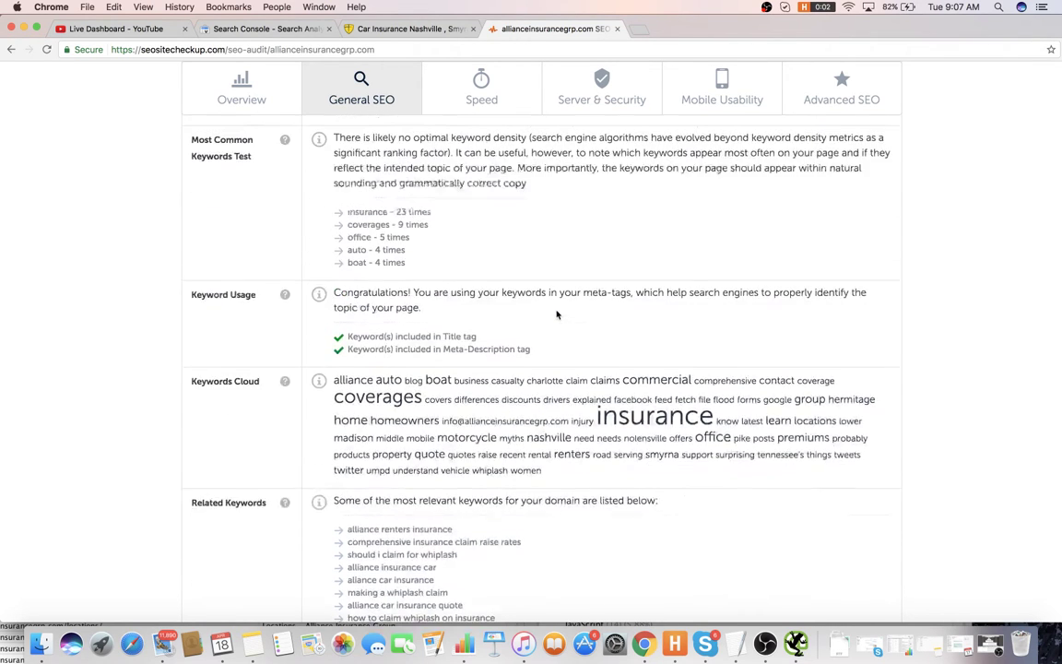
scroll(545, 308, down, 1)
scroll(544, 309, down, 4)
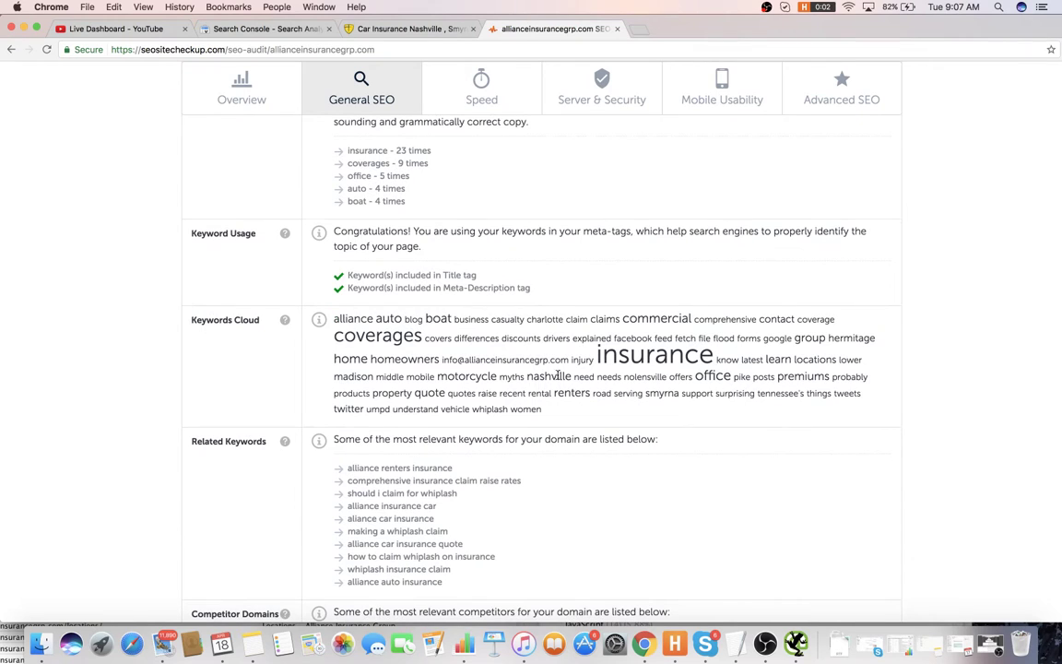
scroll(552, 353, down, 5)
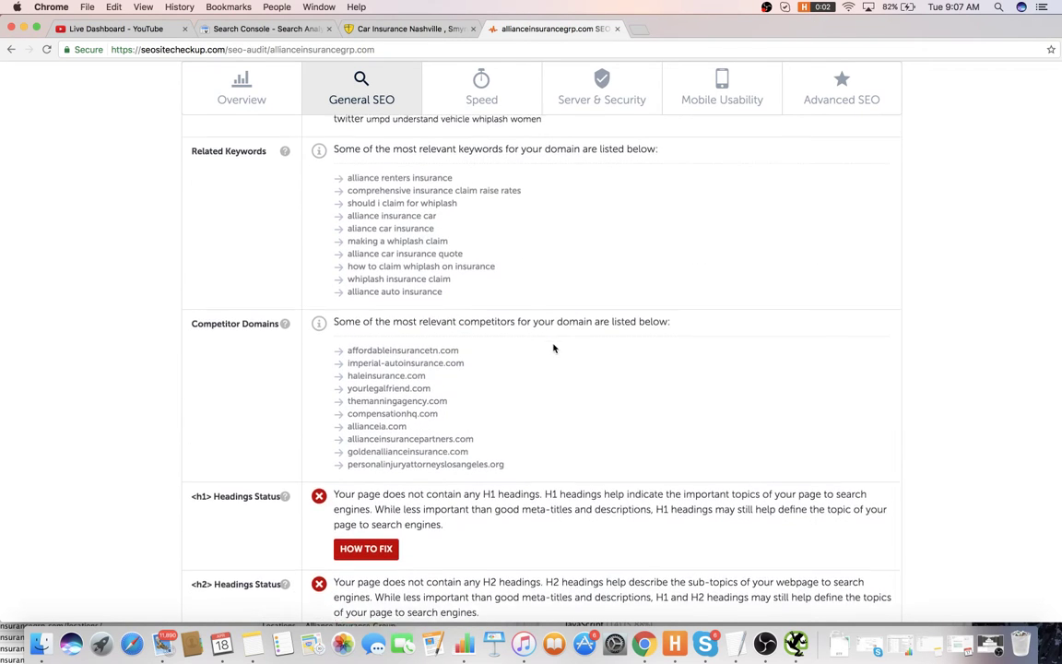
scroll(553, 341, down, 4)
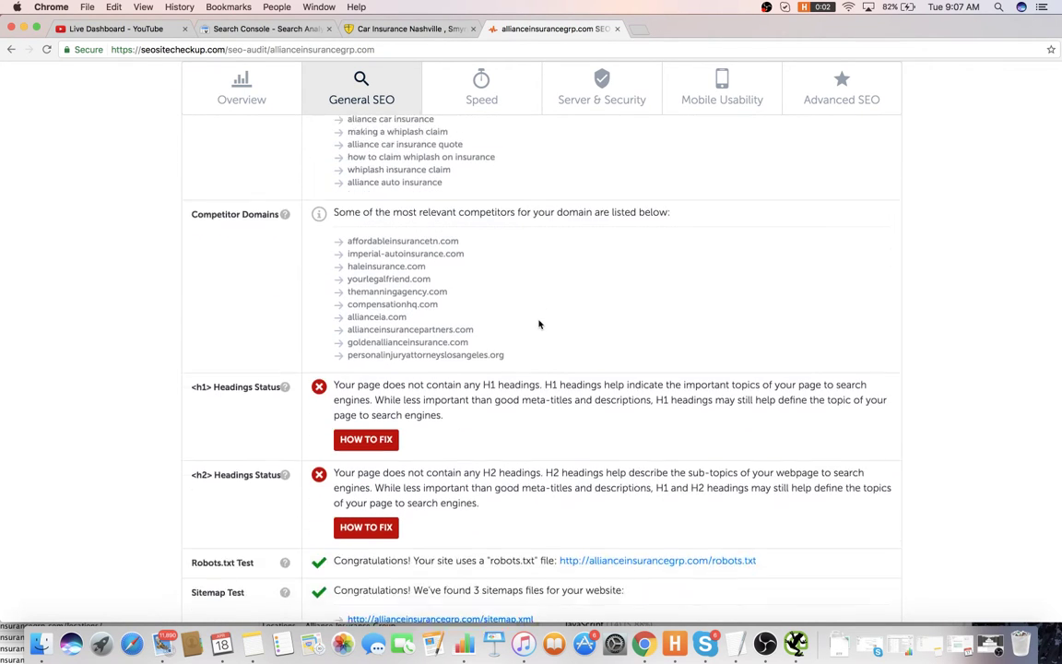
- Add item 3, 'No h1's on home page (want to make sure have atleast 1)', to the audit note
key(super+Tab)
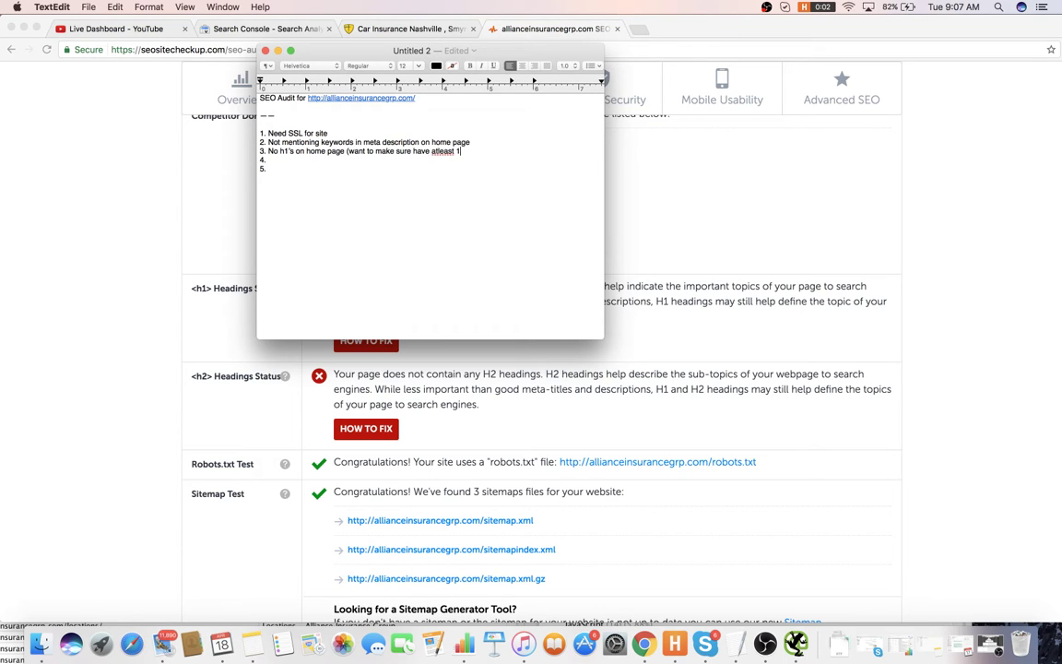
click(510, 347)
scroll(508, 341, down, 5)
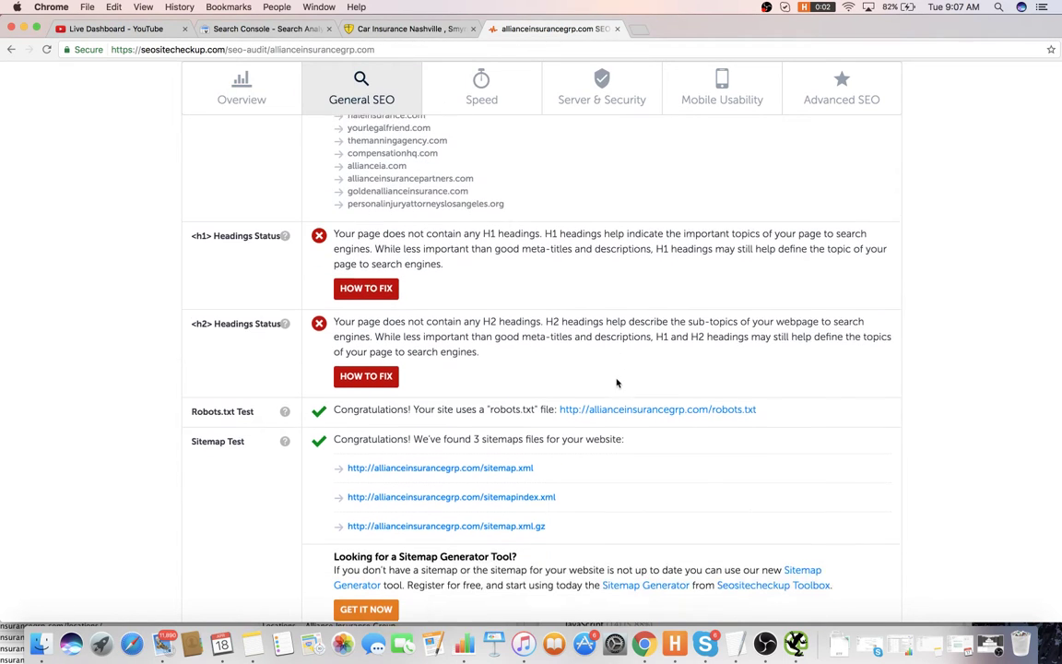
scroll(509, 340, down, 10)
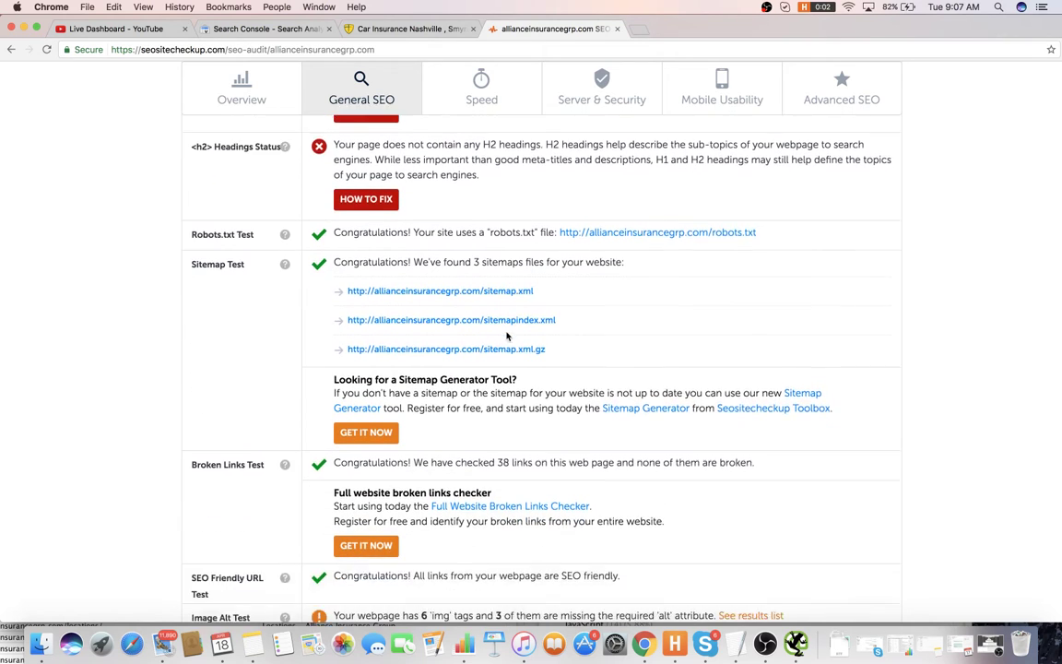
- Open the Search Console Crawl > Sitemaps report for the site
scroll(544, 318, down, 3)
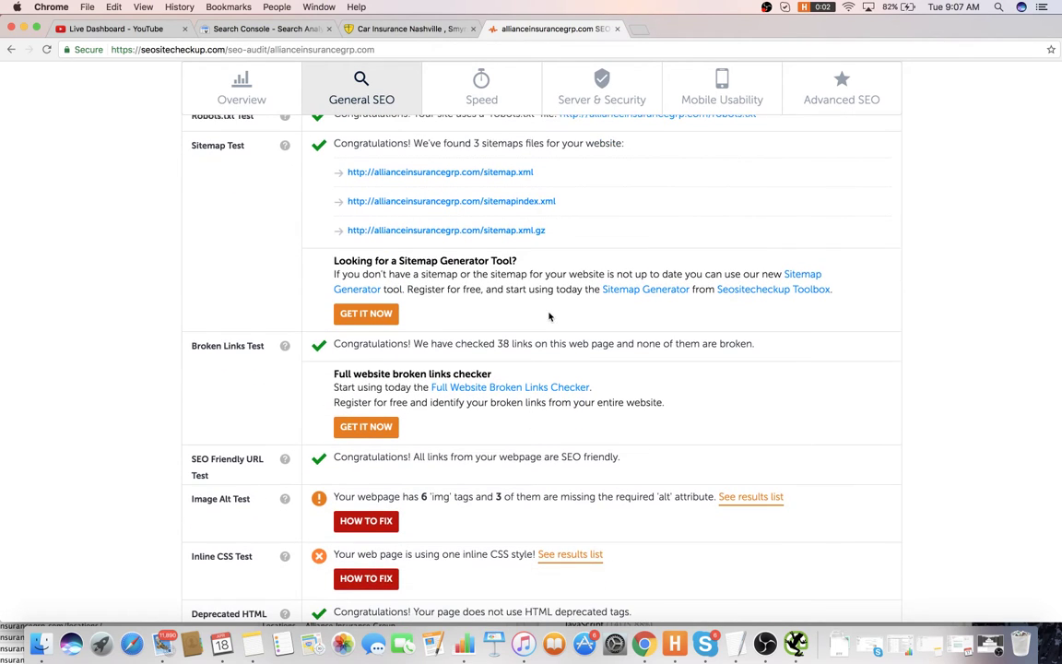
scroll(548, 295, up, 3)
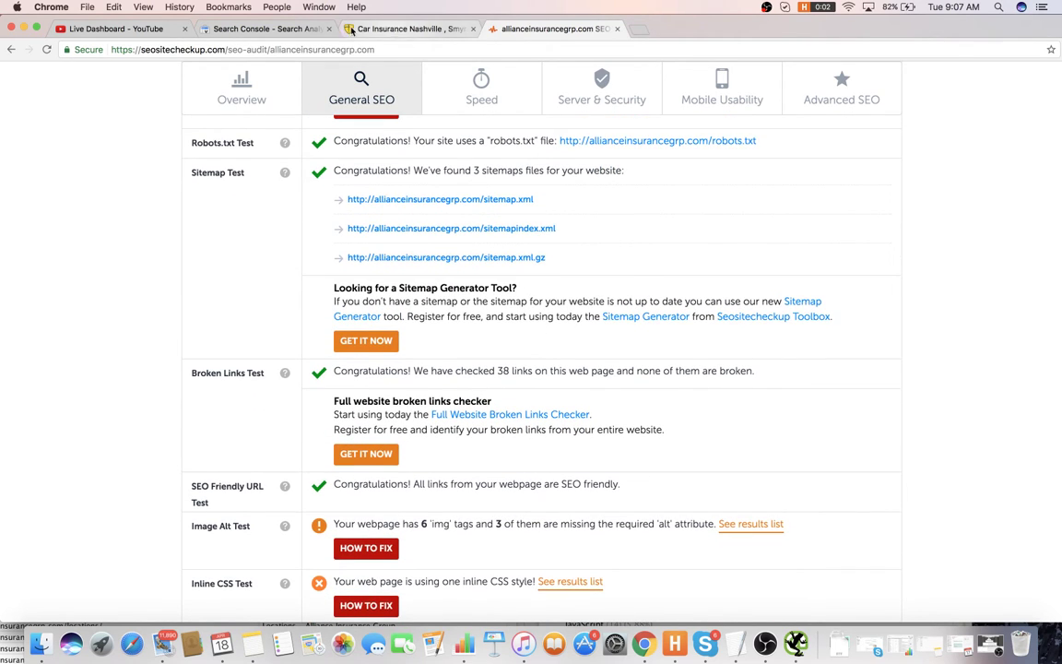
click(267, 29)
click(38, 339)
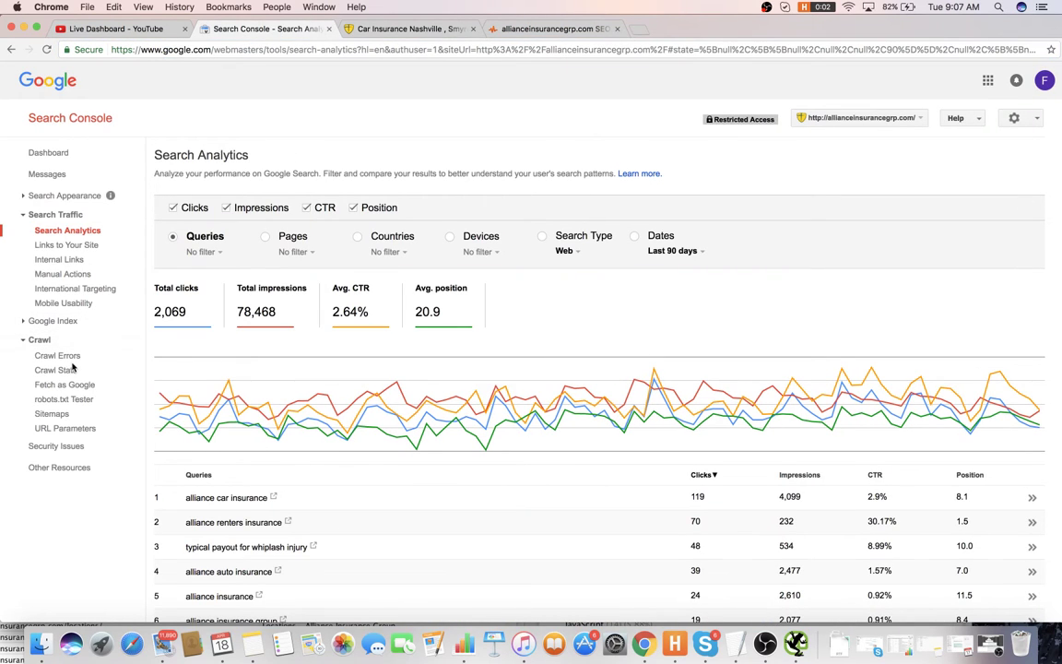
click(52, 413)
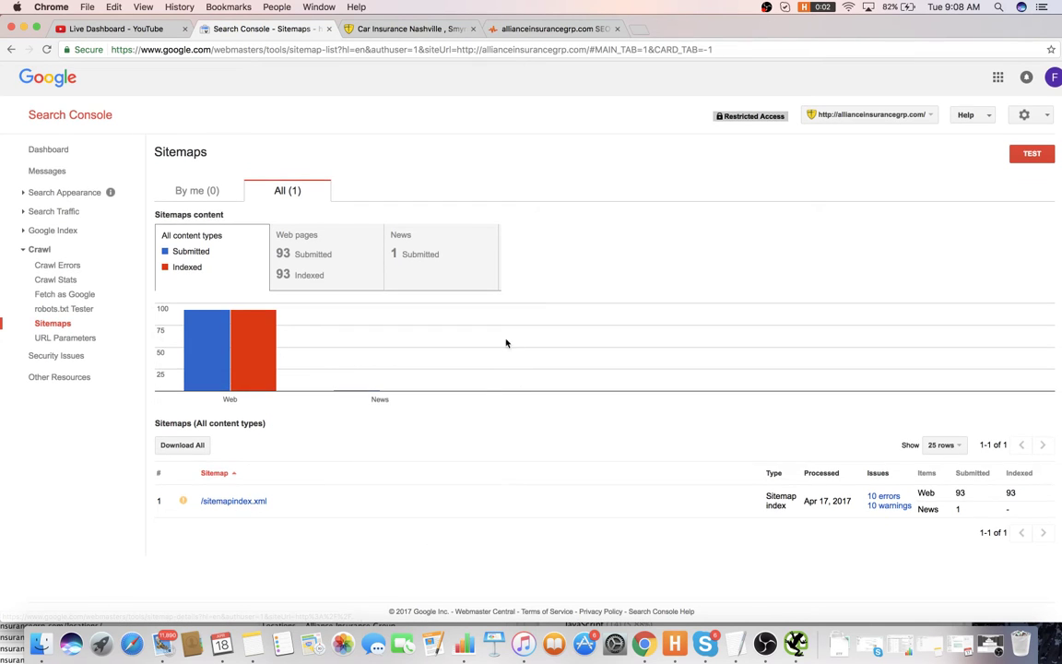
- Copy the sitemap.xml link from the SEO audit and load it in a new tab
click(544, 28)
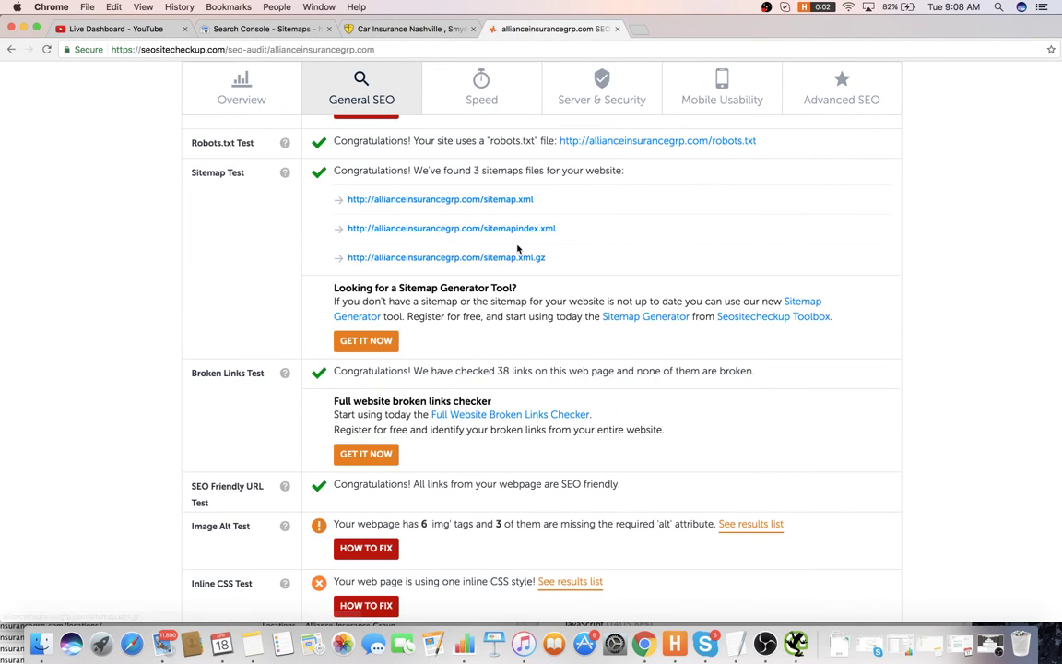
scroll(468, 224, down, 1)
drag(534, 195, 348, 191)
scroll(348, 192, down, 1)
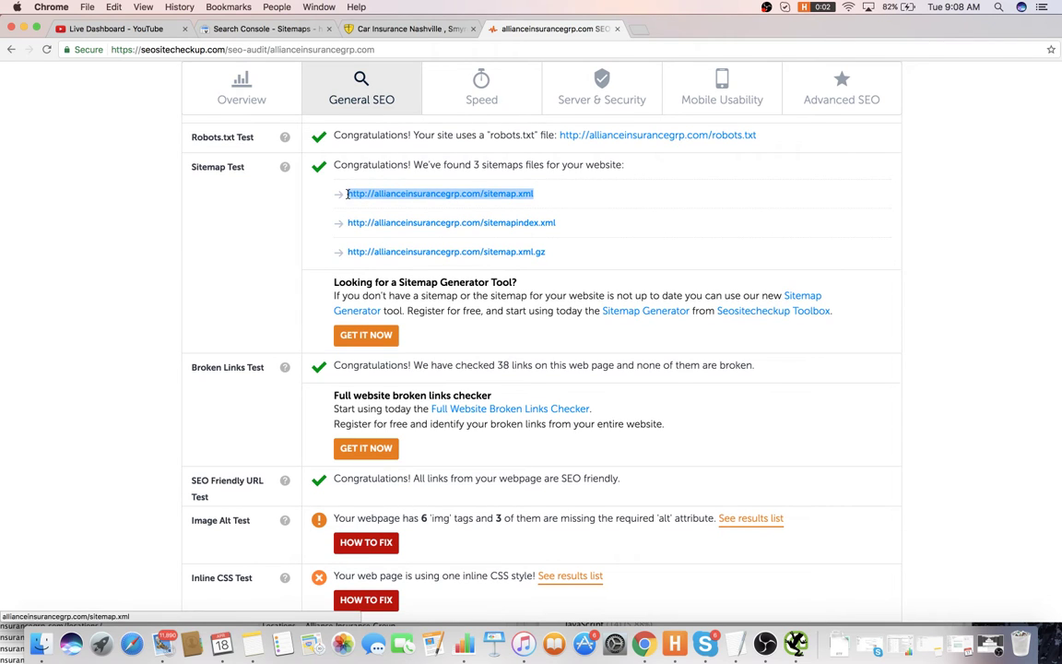
key(super+c)
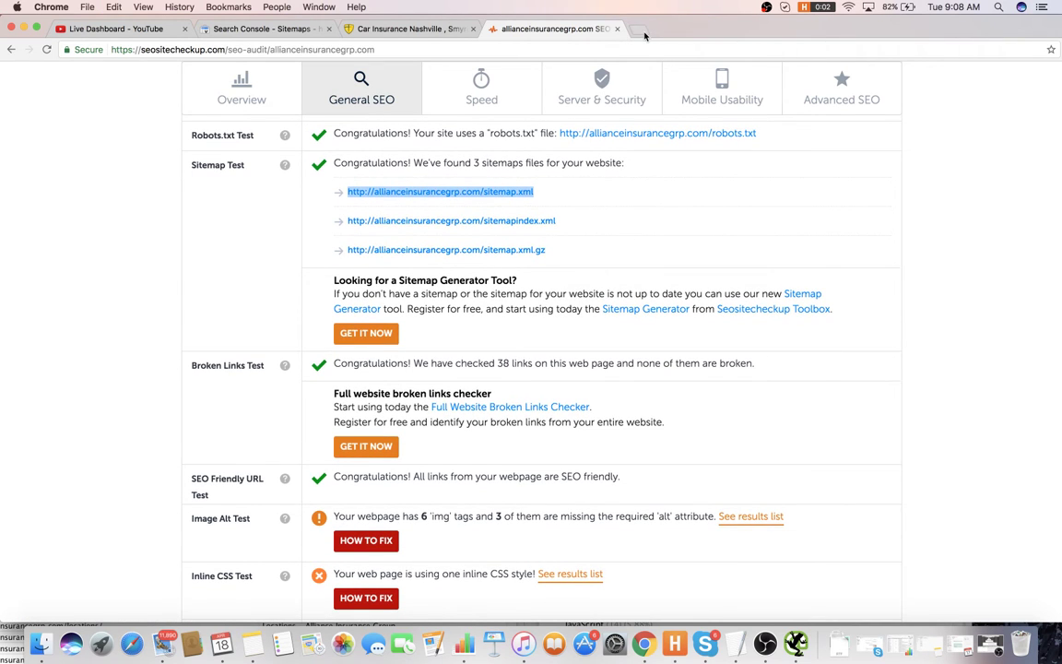
click(640, 29)
key(super+v)
key(Return)
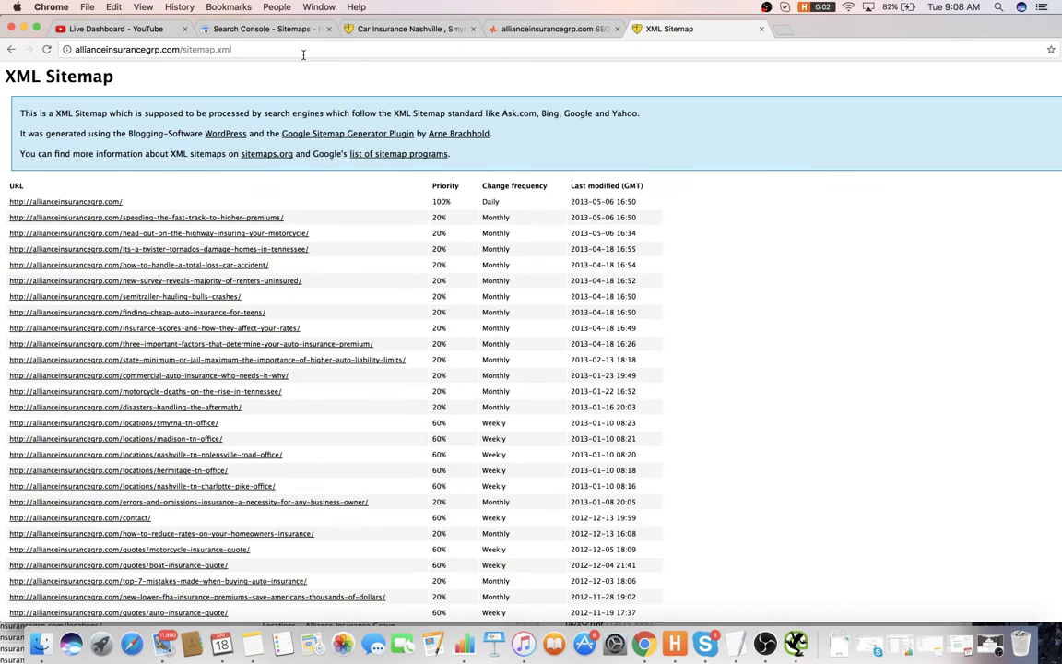
- Change the address to sitemapindex.xml, view it, then close that tab
click(290, 51)
click(232, 51)
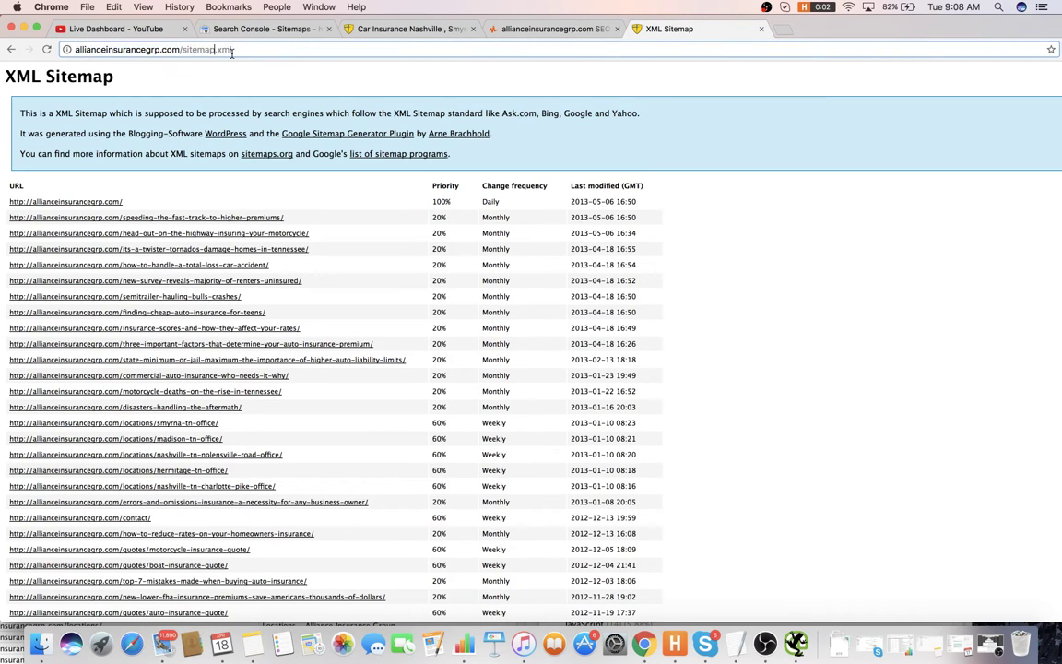
text(index)
key(Return)
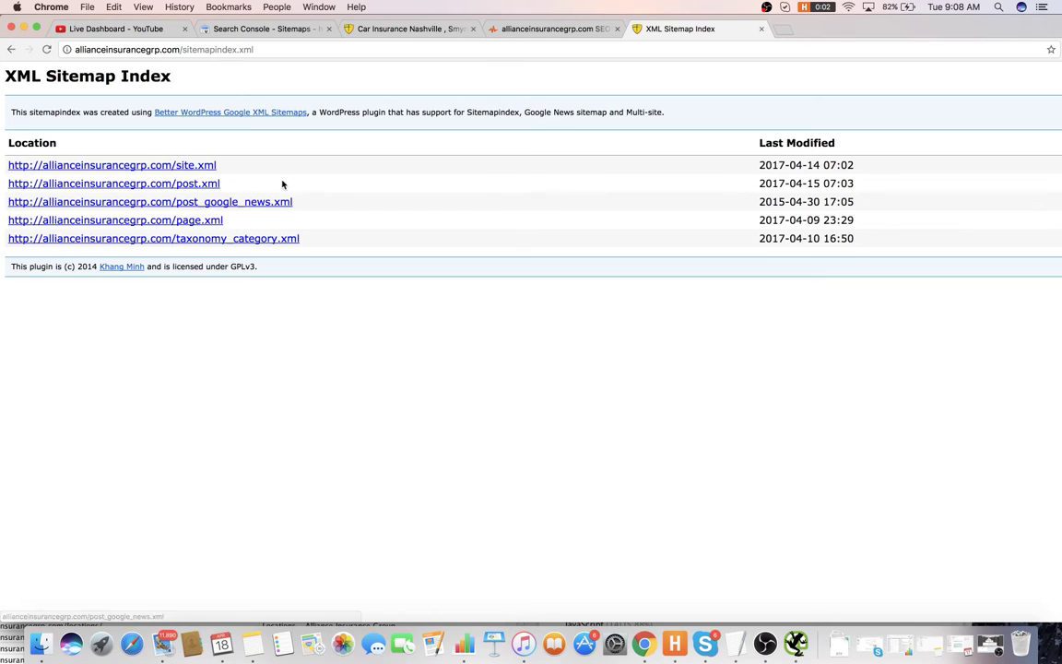
click(761, 29)
click(450, 28)
key(ctrl+Tab)
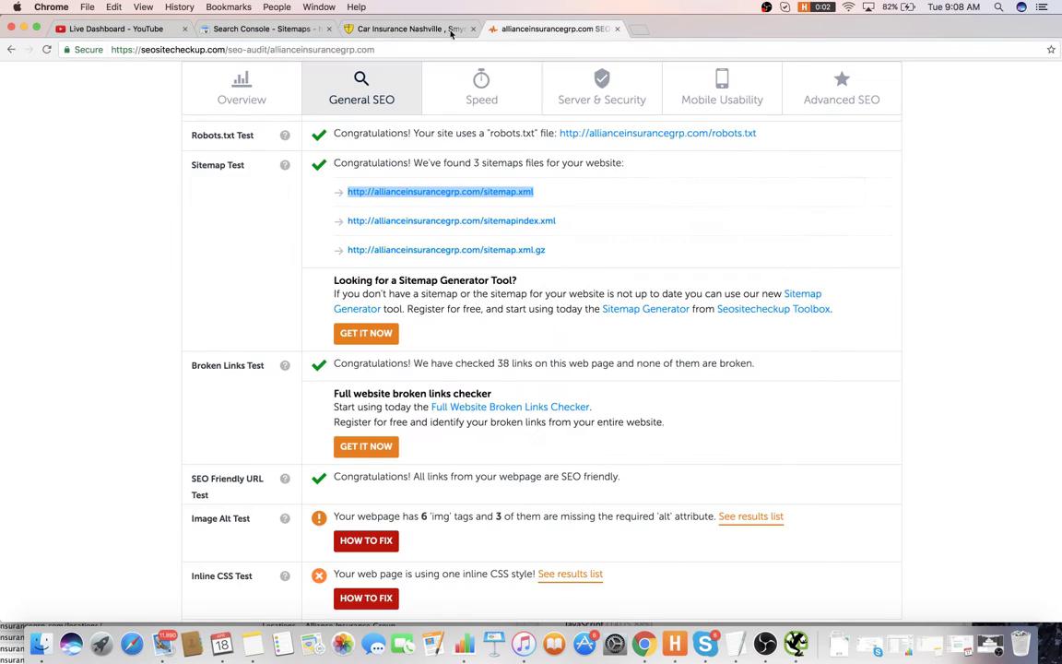
key(ctrl+shift+Tab)
key(ctrl+shift+Tab)
key(super+Tab)
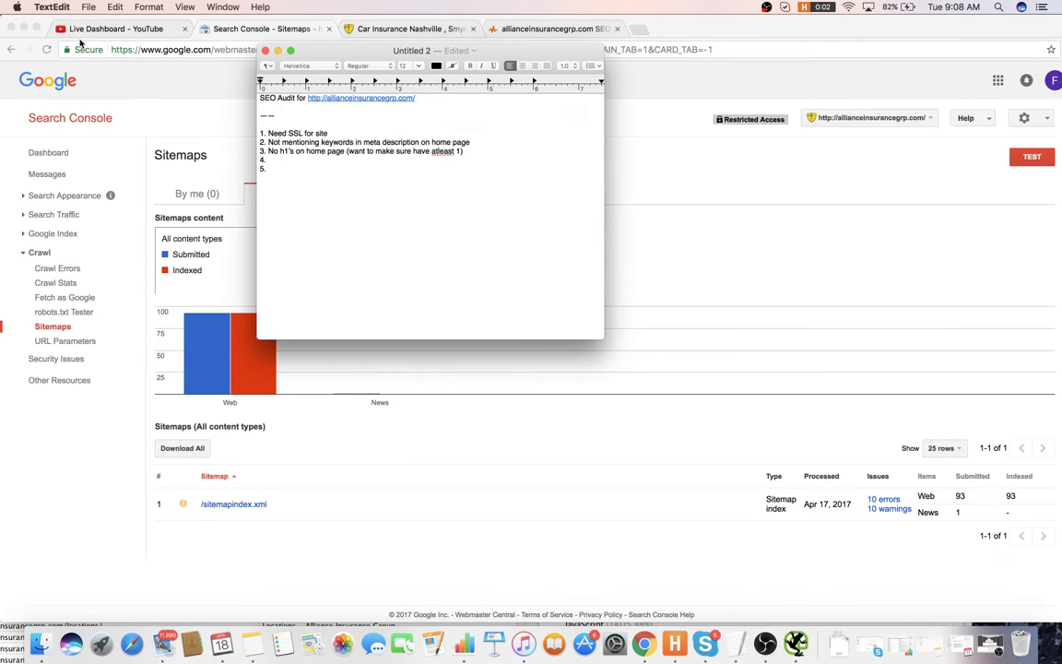
- Scroll the SEO SiteCheckup report down to the Image Alt Test results
click(353, 29)
click(516, 29)
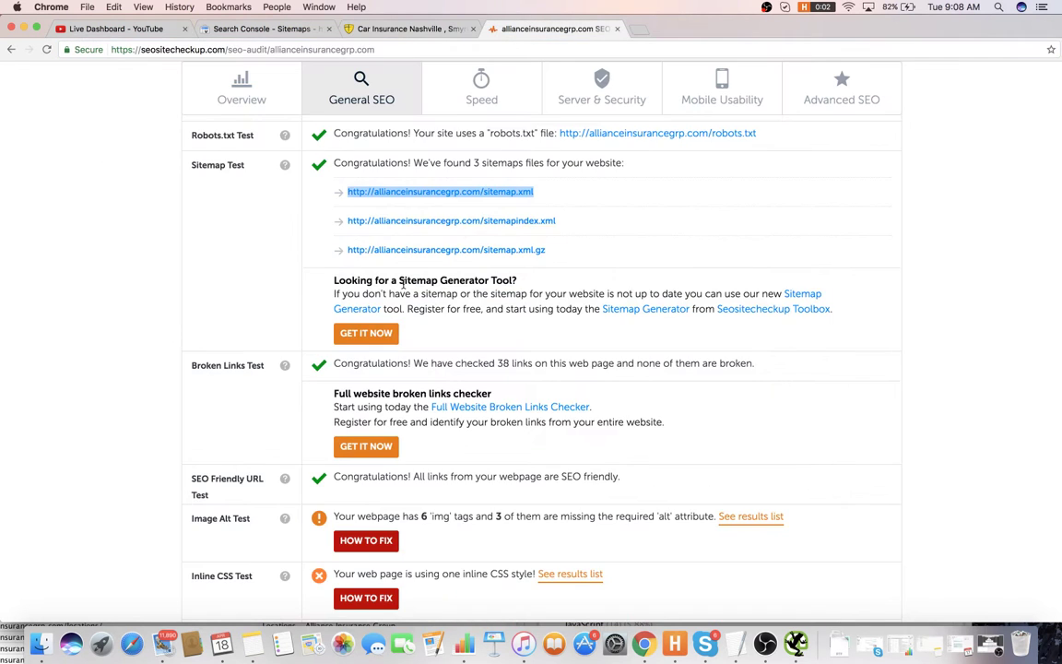
scroll(415, 318, down, 3)
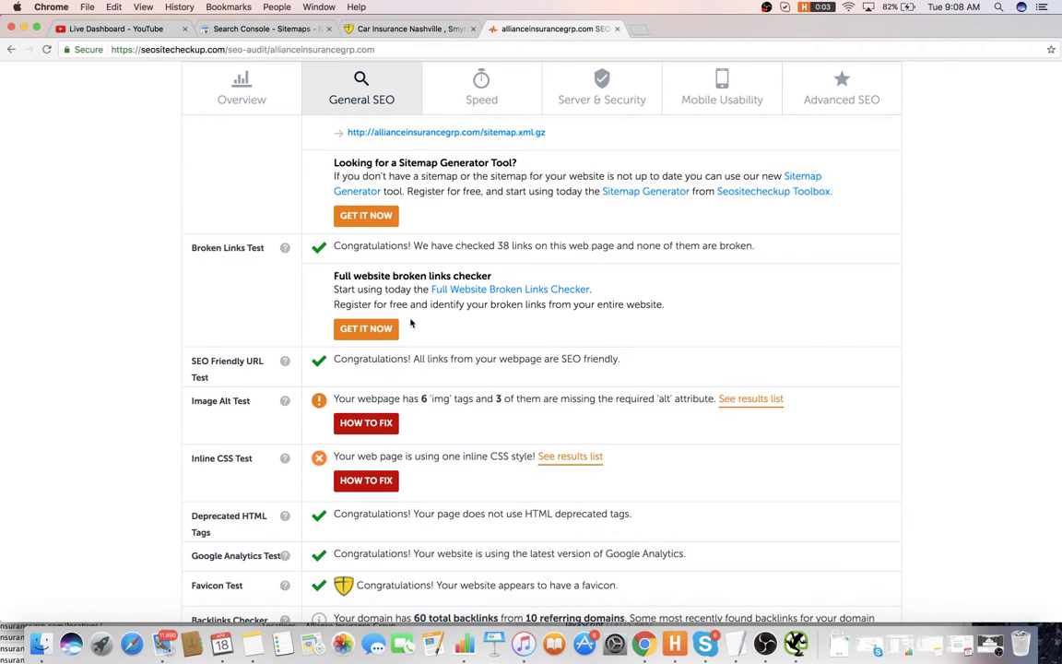
scroll(411, 320, down, 1)
scroll(482, 302, down, 3)
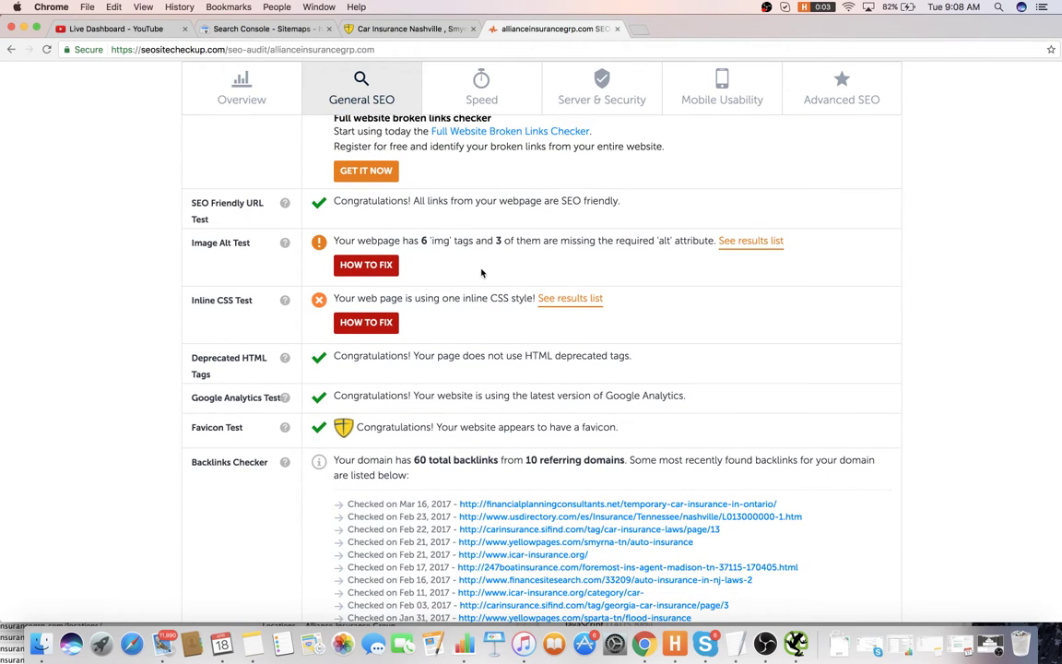
scroll(482, 273, down, 1)
- Add item 4, 'Need to add alt tags to images on home page', to the audit note
key(super+Tab)
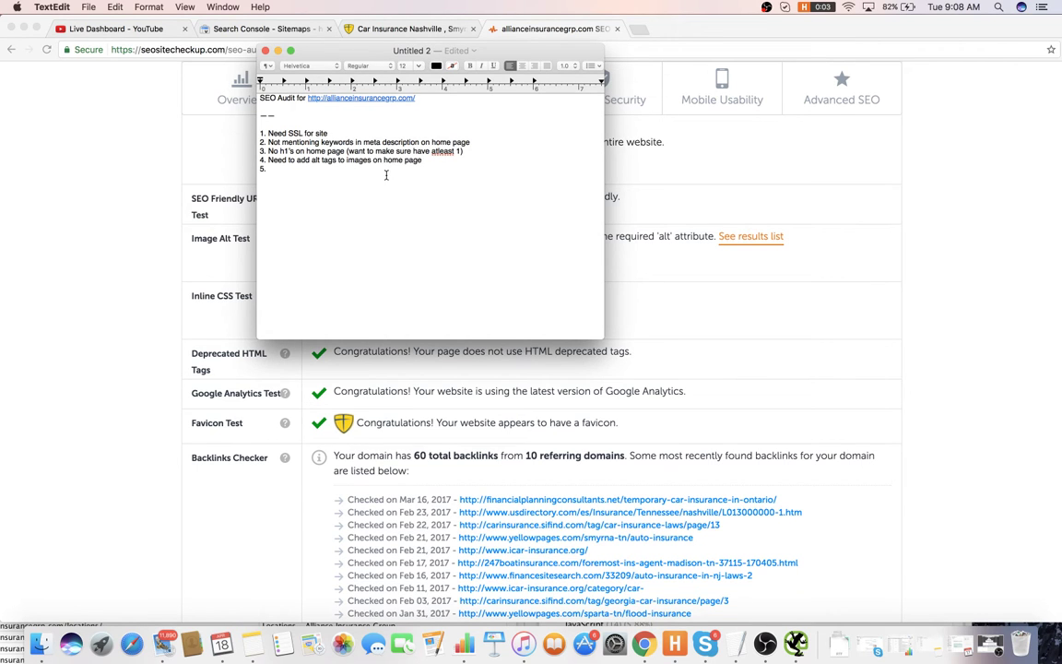
click(915, 246)
scroll(682, 332, down, 3)
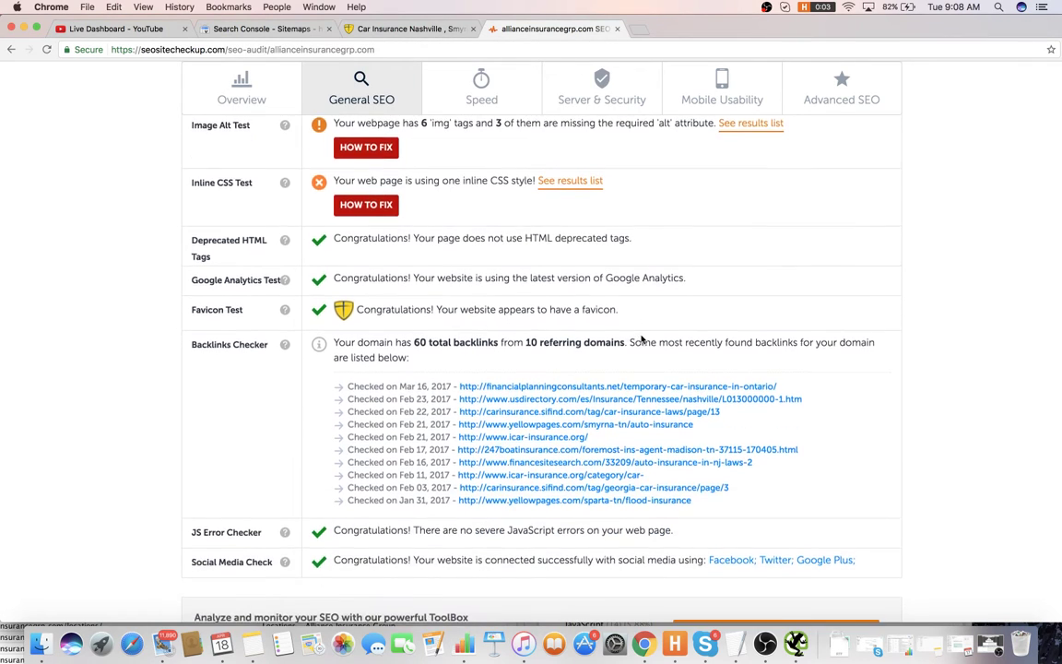
- Scroll through Server & Security, Mobile Usability and Advanced SEO results to the SPF records check
scroll(548, 277, down, 1)
scroll(529, 189, down, 3)
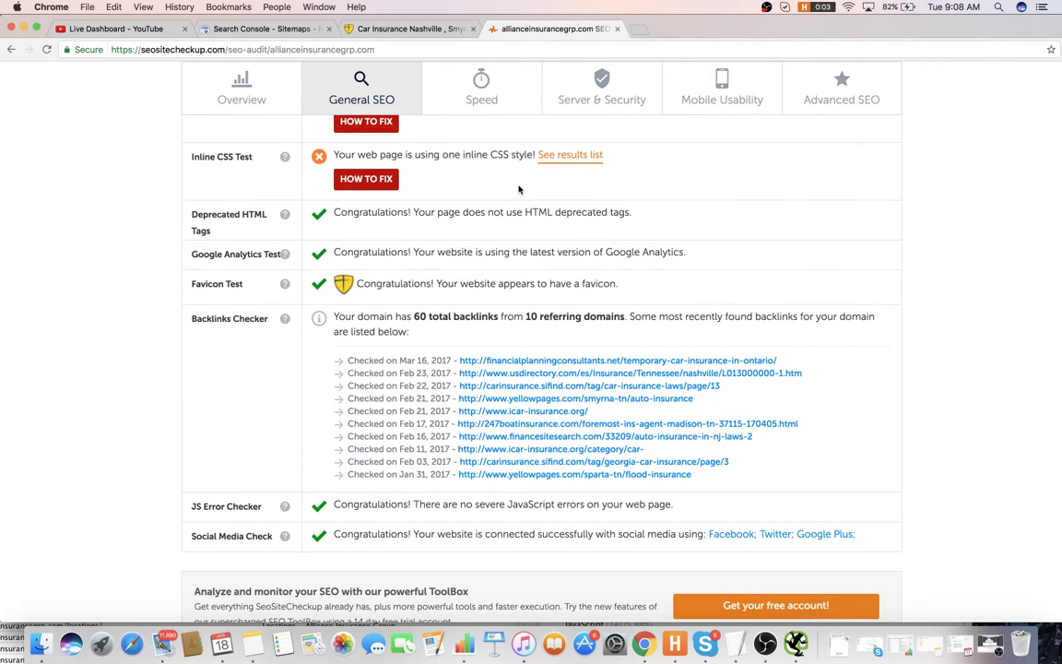
scroll(518, 201, down, 5)
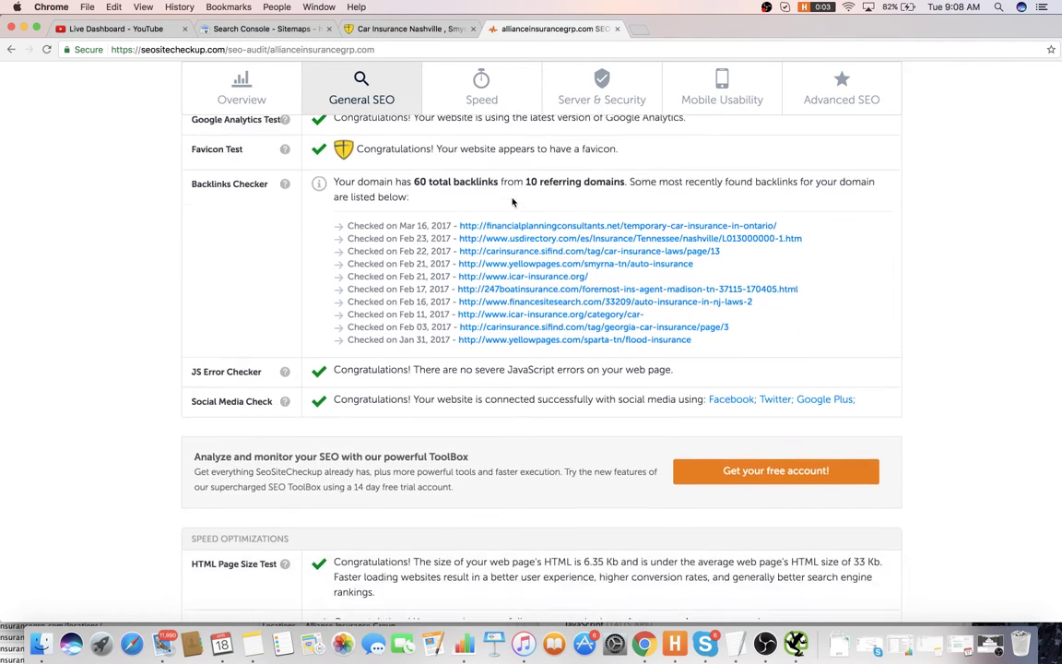
scroll(478, 218, up, 5)
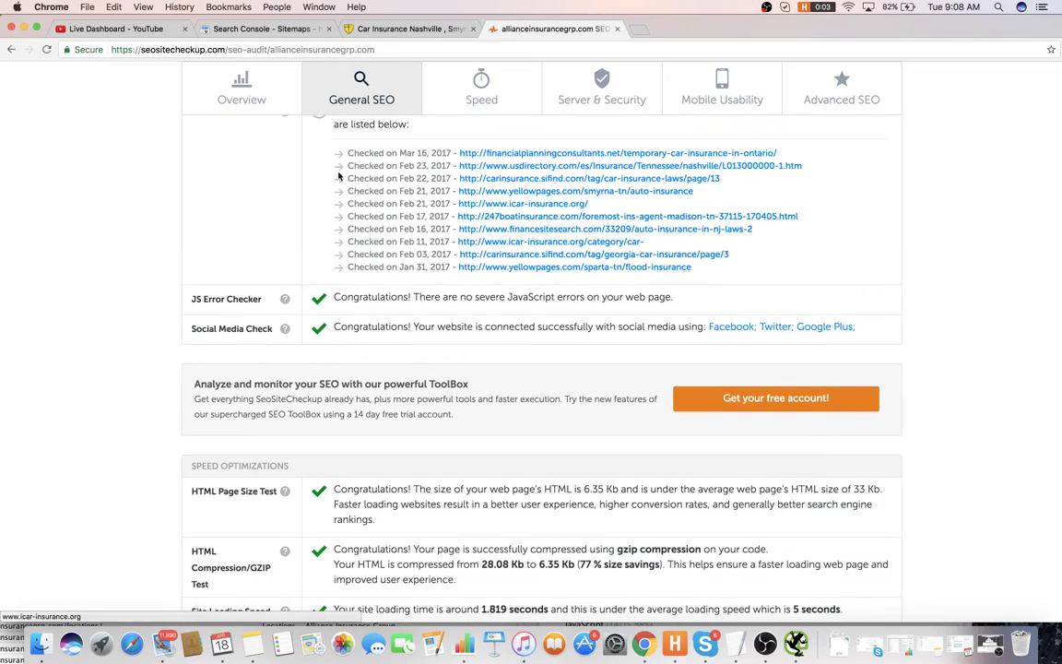
scroll(367, 208, down, 5)
scroll(367, 209, down, 6)
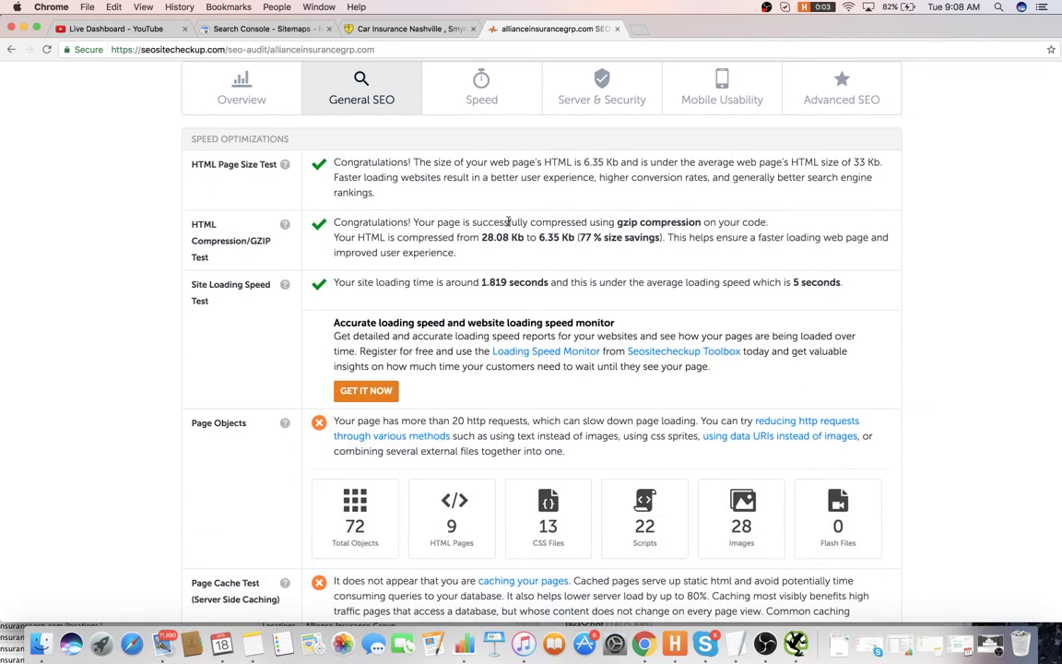
scroll(509, 309, down, 3)
scroll(509, 308, down, 1)
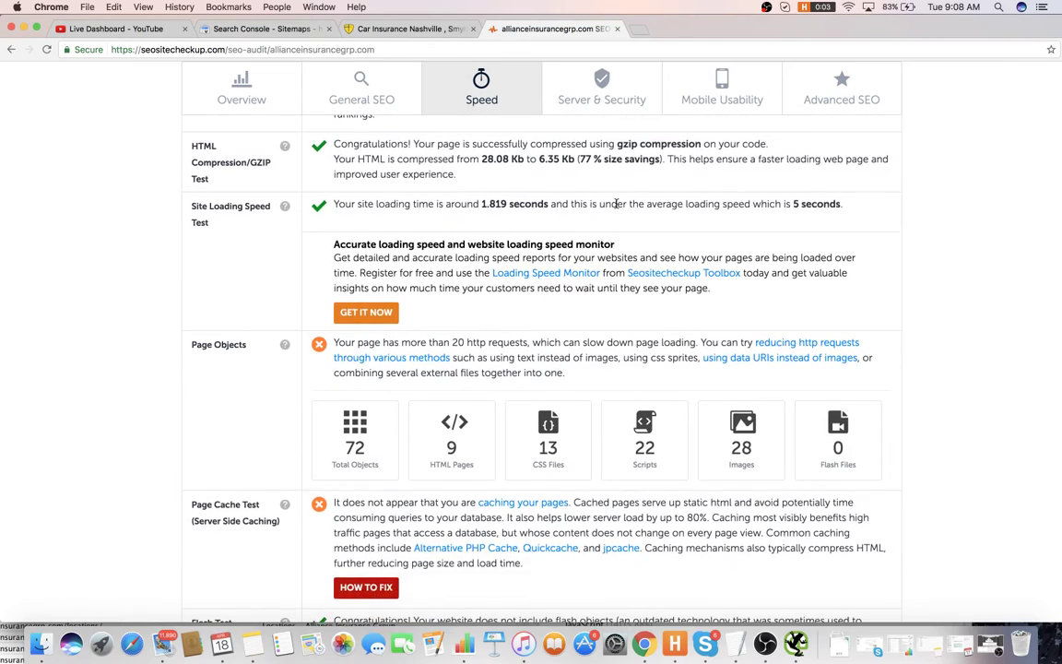
scroll(616, 206, up, 2)
scroll(614, 227, down, 4)
scroll(604, 242, down, 4)
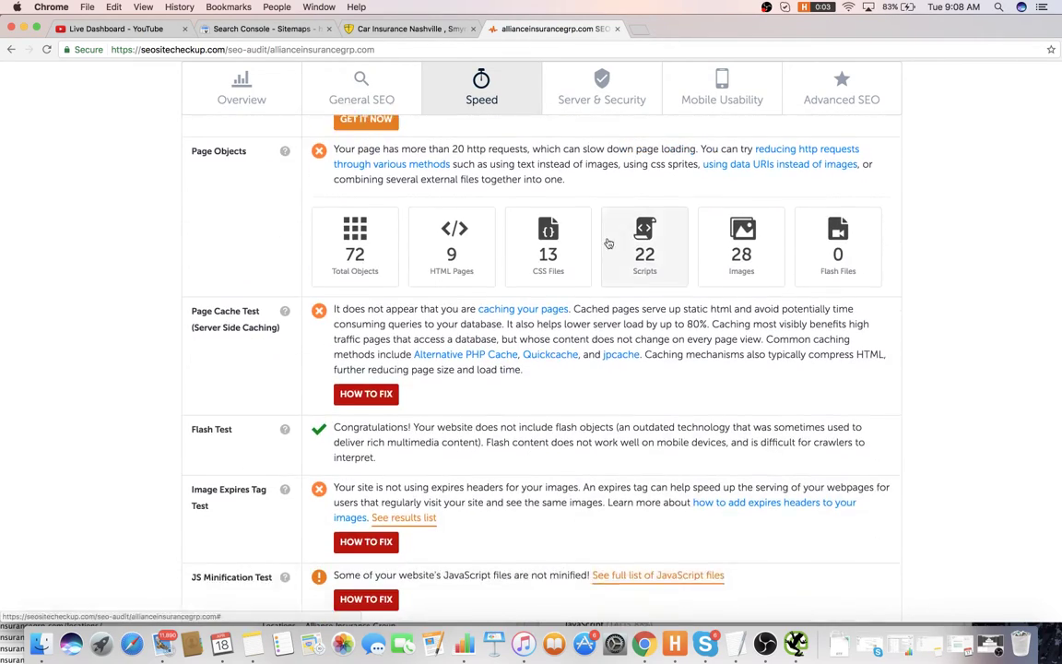
scroll(582, 346, down, 10)
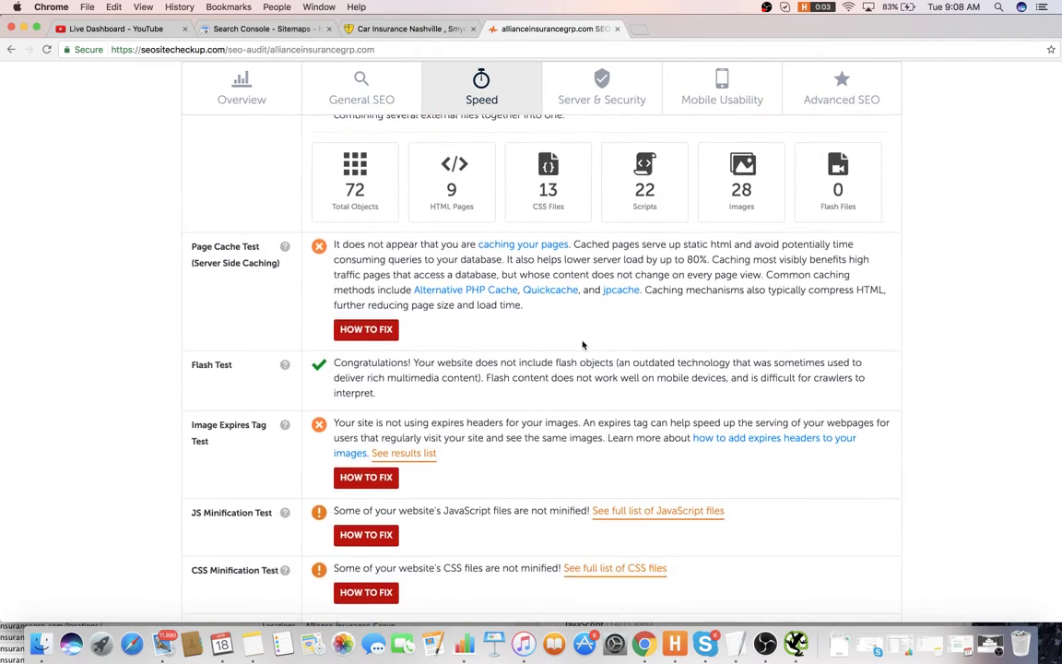
scroll(540, 342, down, 10)
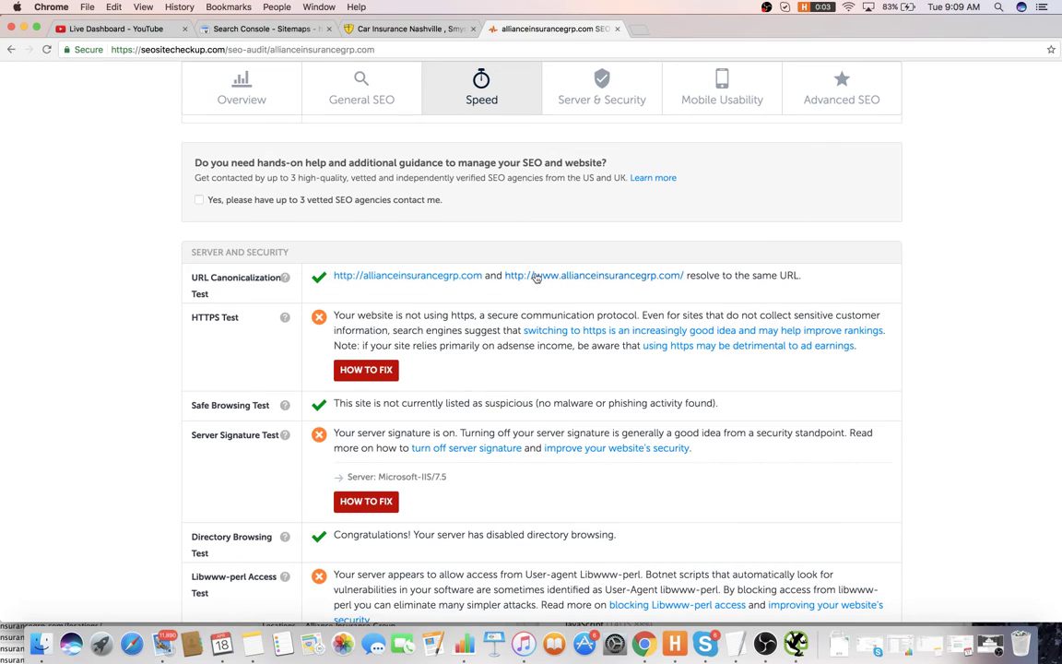
scroll(536, 278, down, 4)
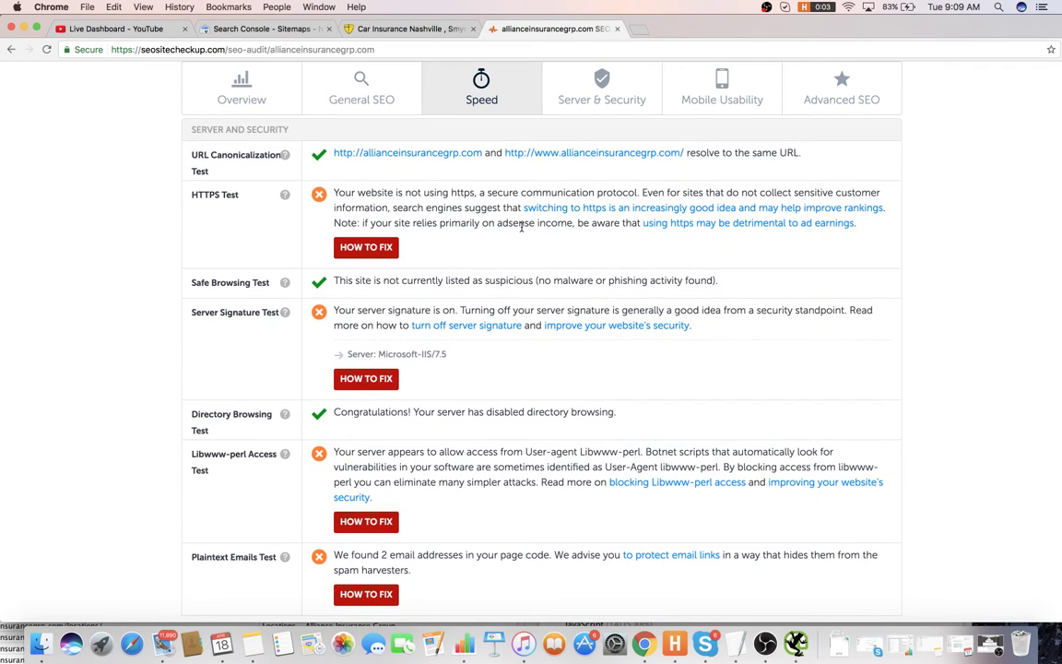
scroll(521, 226, down, 1)
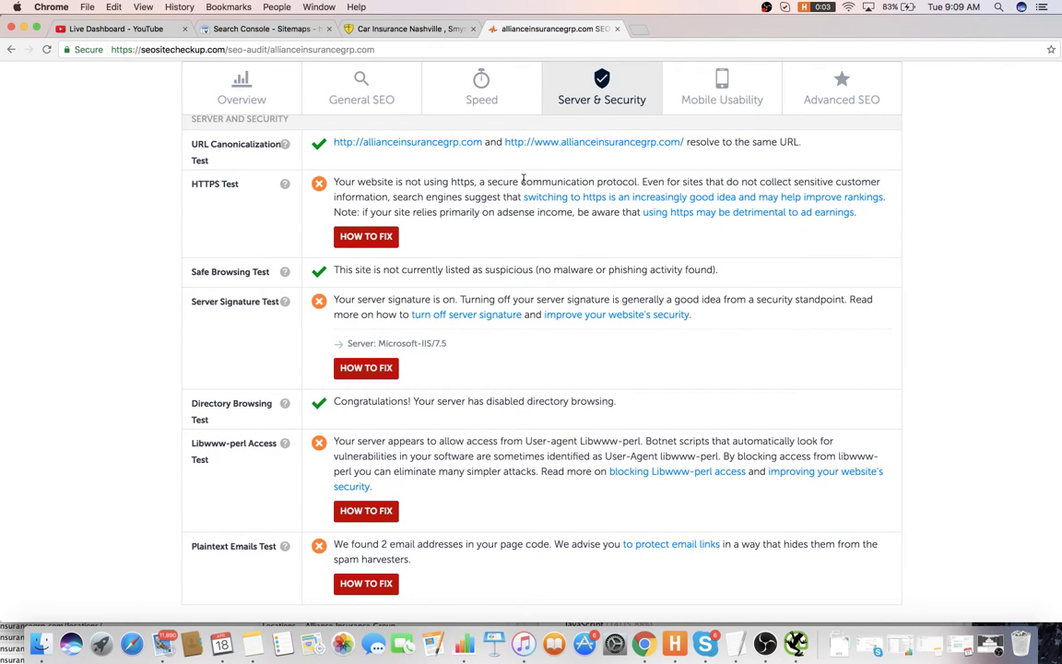
scroll(476, 267, down, 4)
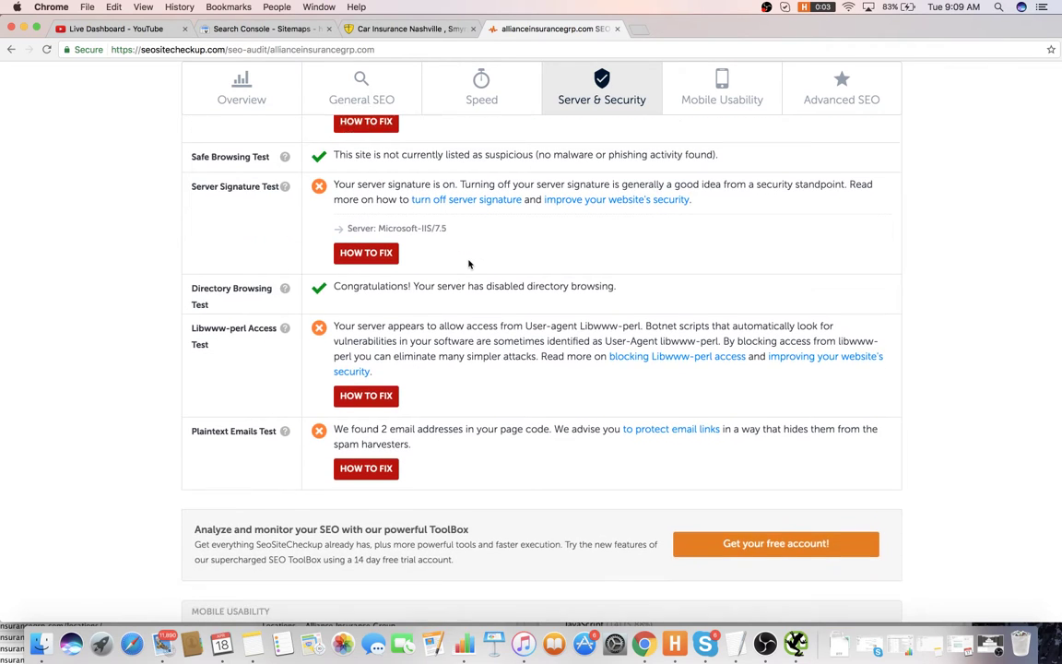
scroll(470, 261, down, 5)
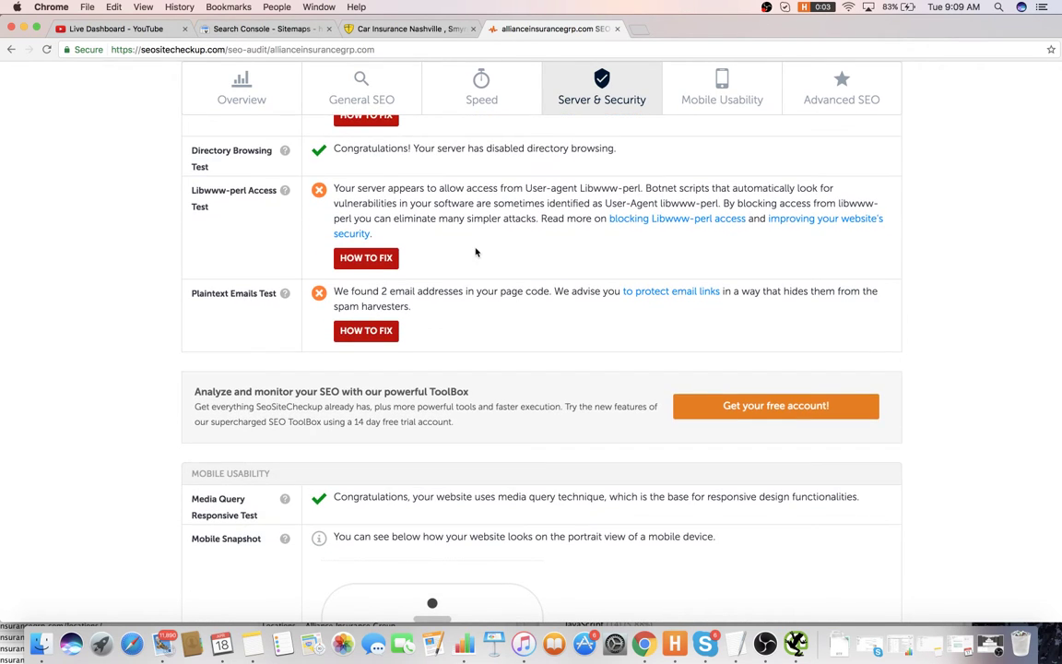
scroll(476, 252, down, 12)
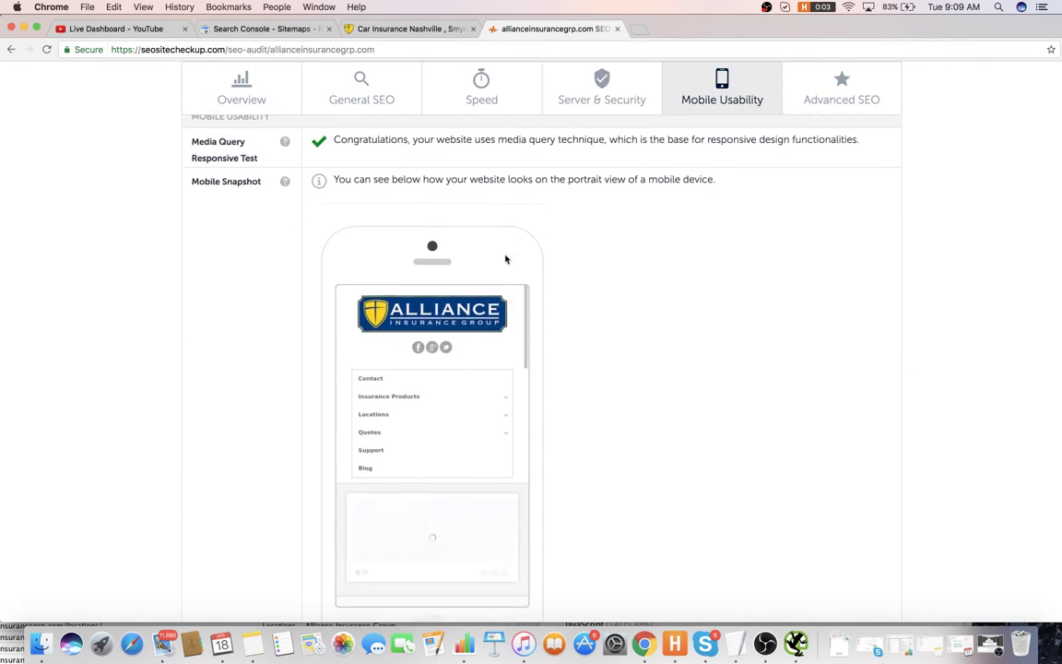
scroll(494, 424, up, 3)
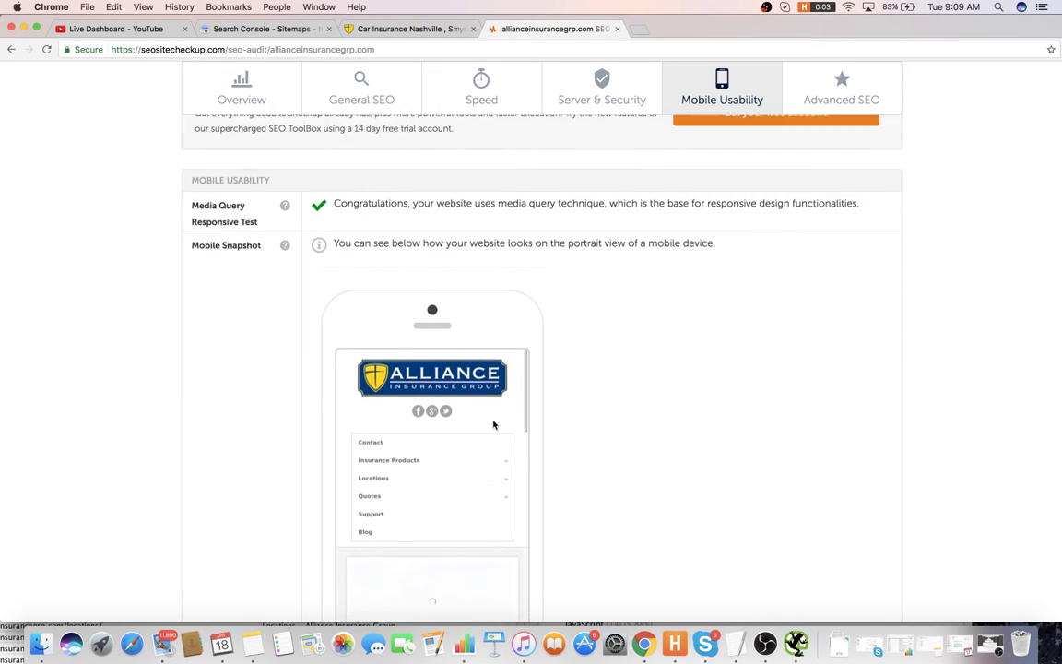
scroll(496, 426, down, 12)
scroll(500, 429, down, 5)
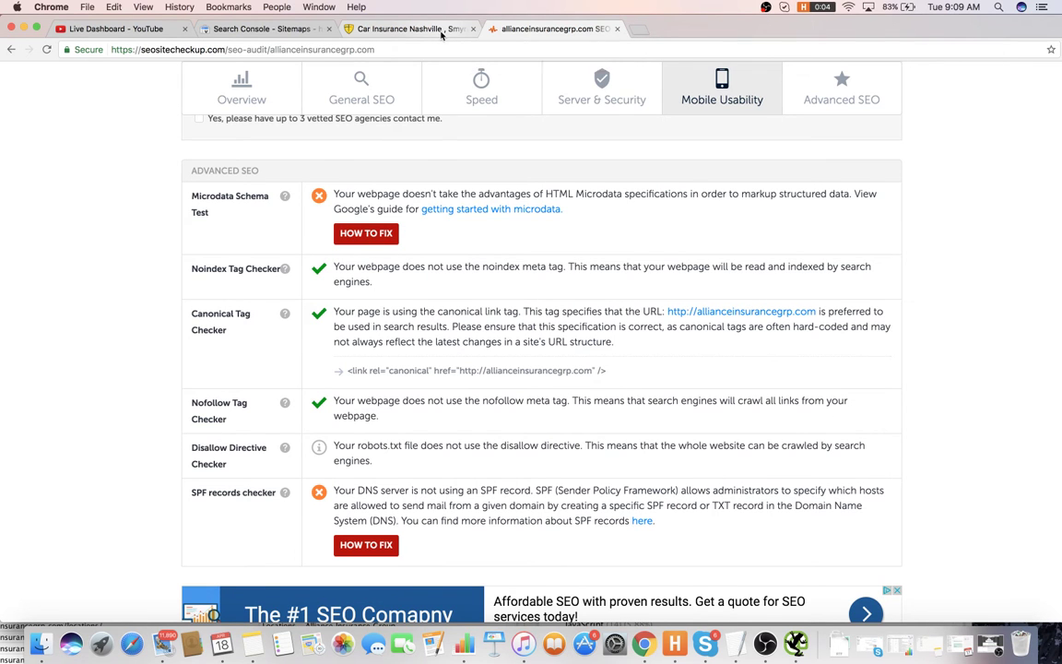
- Search Google for the structured data testing tool in a new tab
click(442, 30)
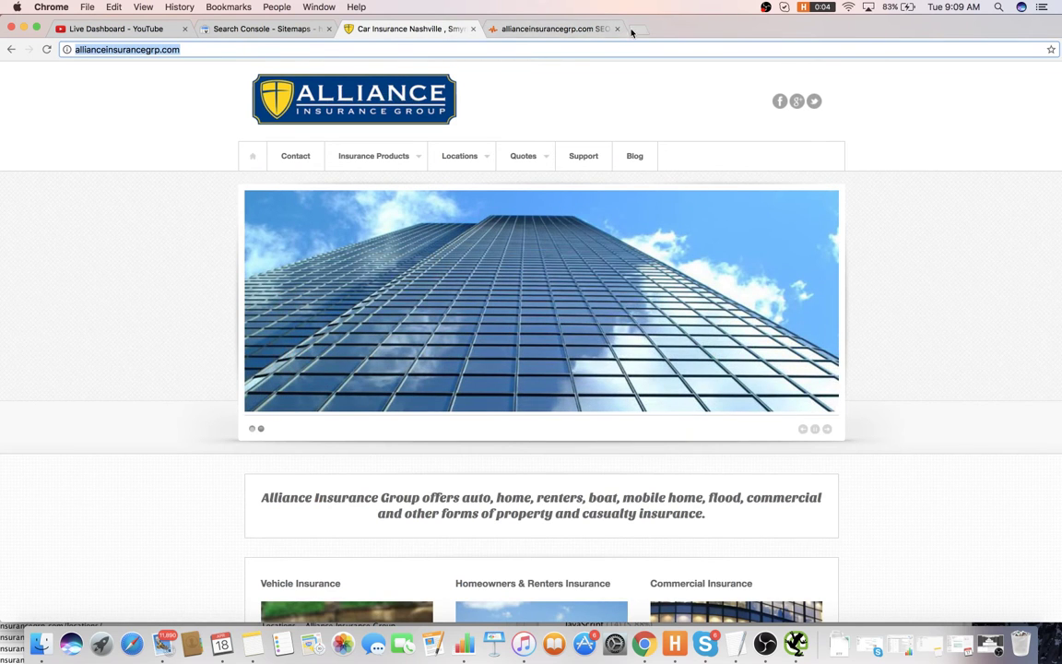
key(super+t)
text(are)
key(BackSpace)
key(BackSpace)
key(BackSpace)
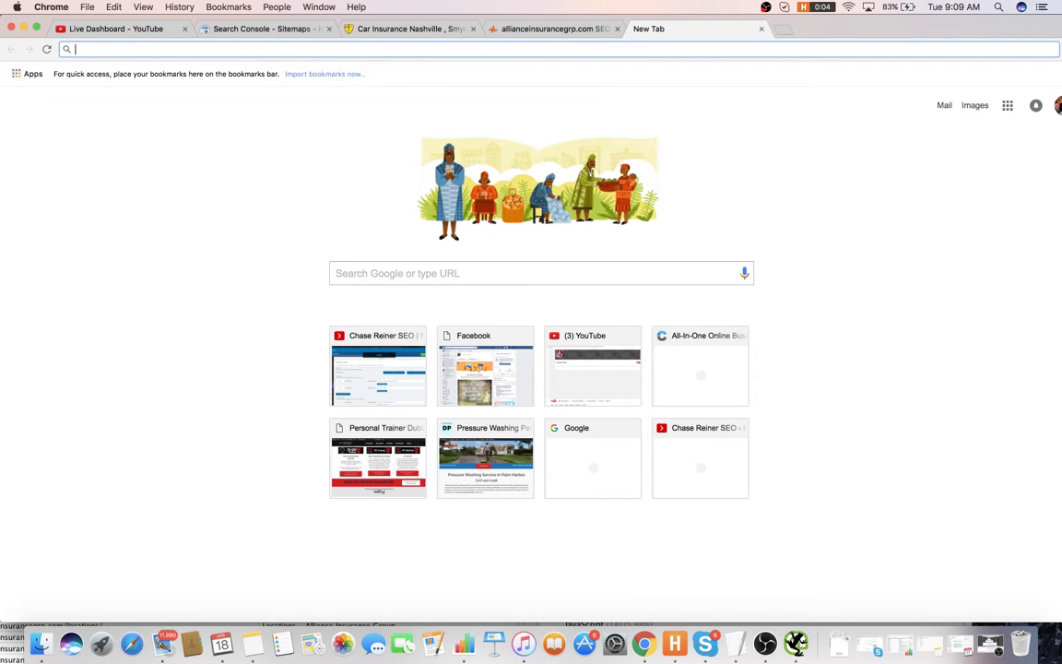
text(struc)
key(Return)
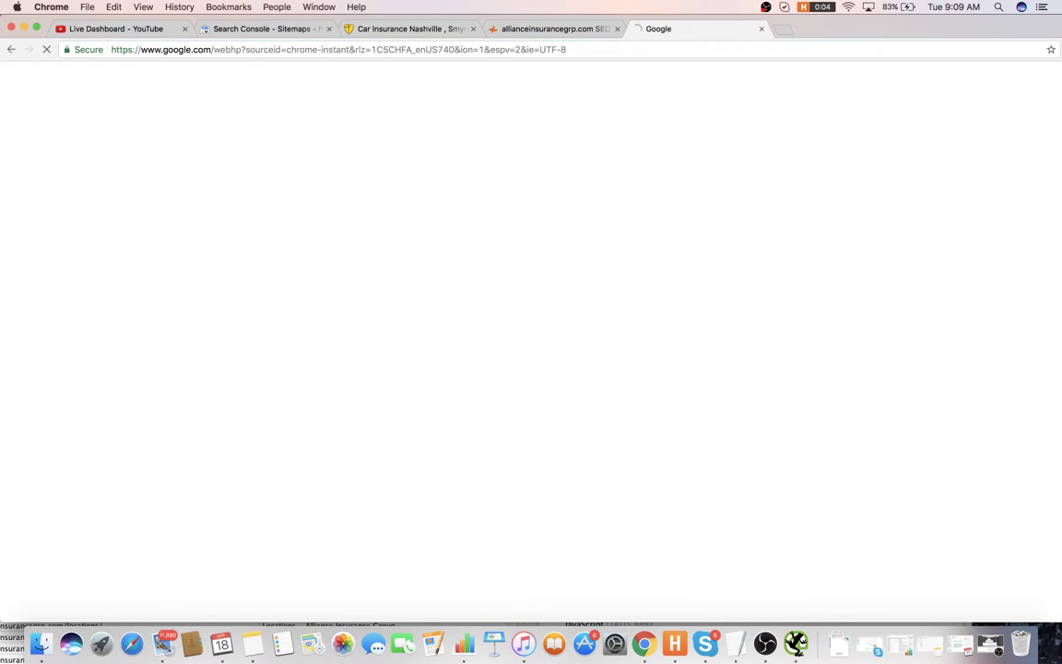
- Search for PageSpeed Insights and open it in its own tab
click(784, 30)
text(pe)
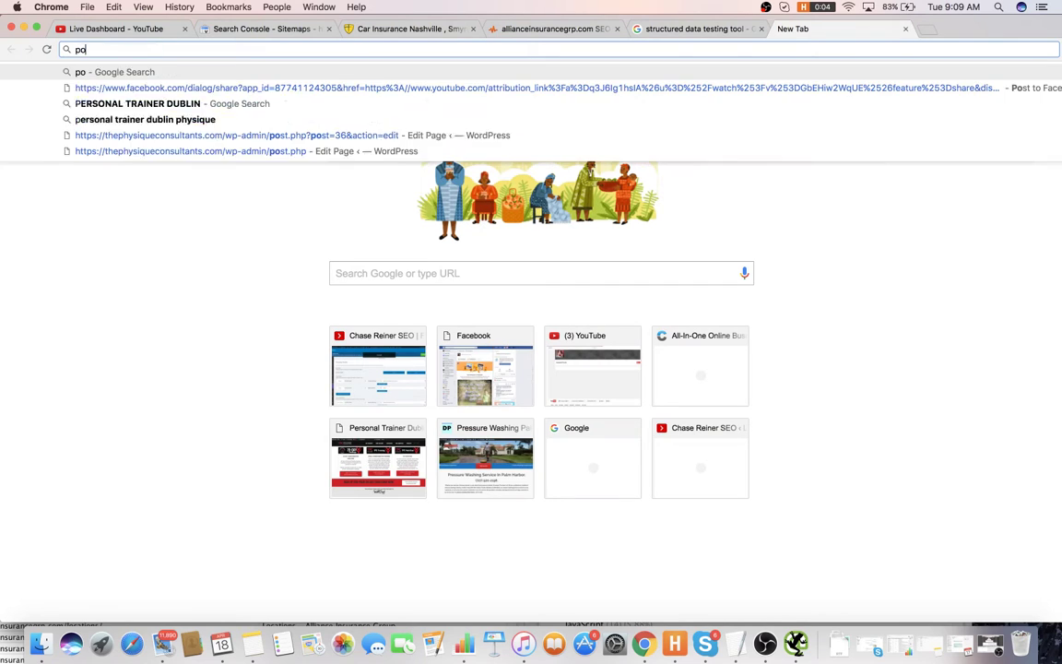
key(BackSpace)
text(age)
key(Return)
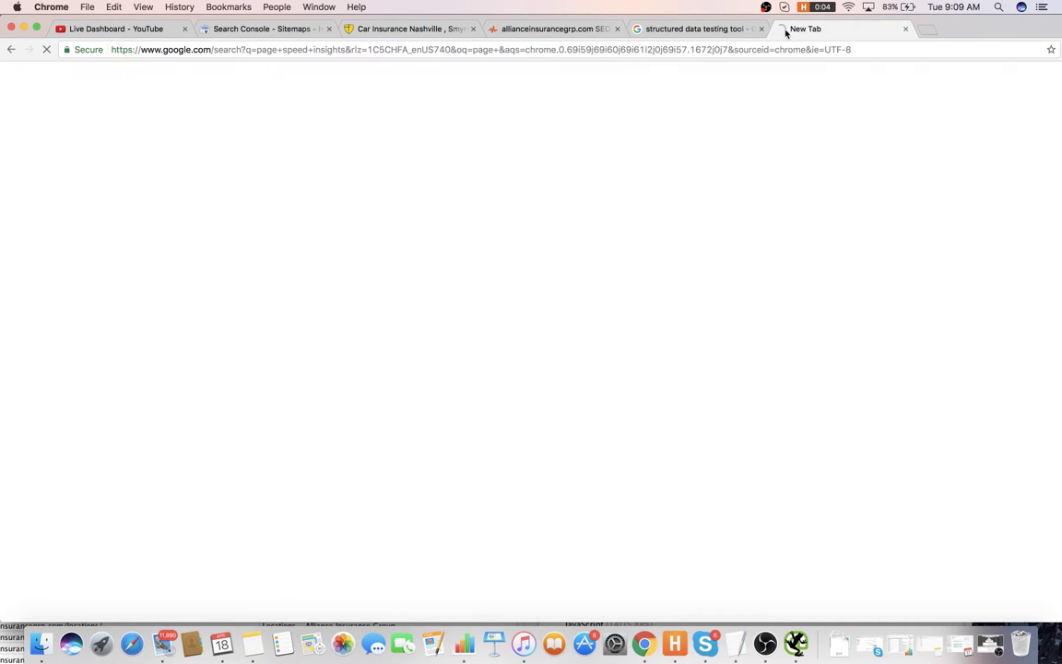
click(207, 223)
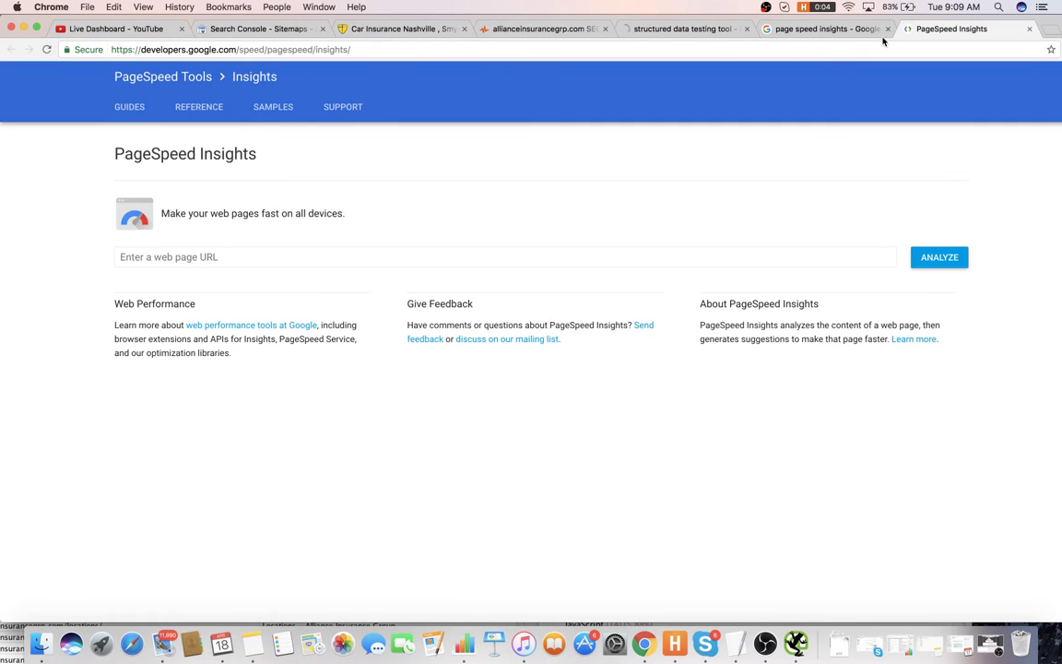
click(882, 29)
click(888, 28)
- Search for the Facebook debugger and open the Structured Data Testing Tool in a new tab
click(913, 30)
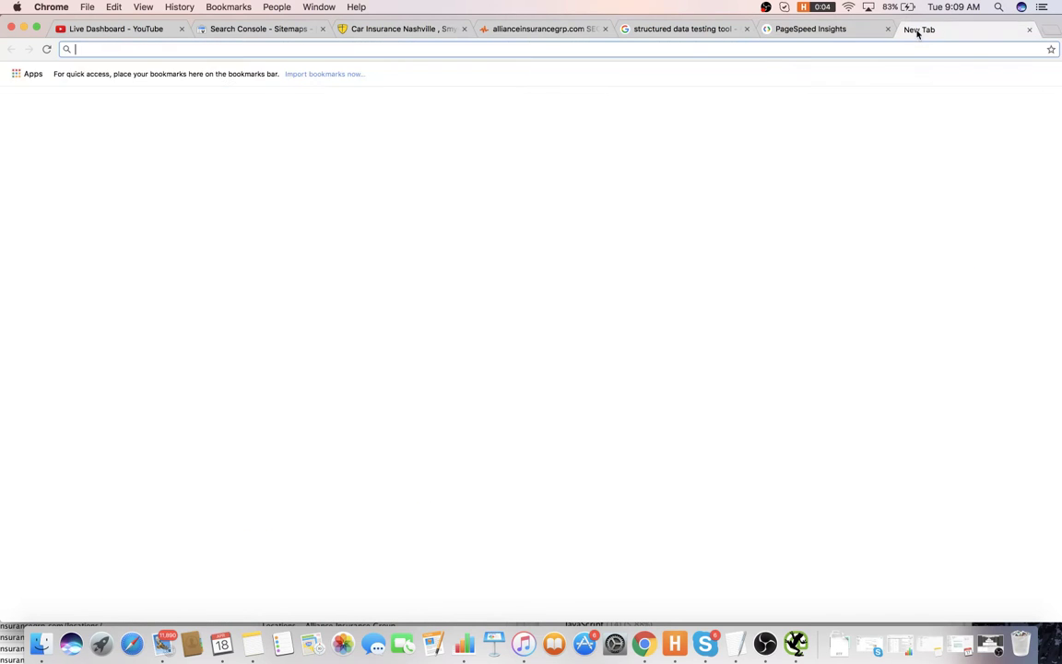
text(facebook debug)
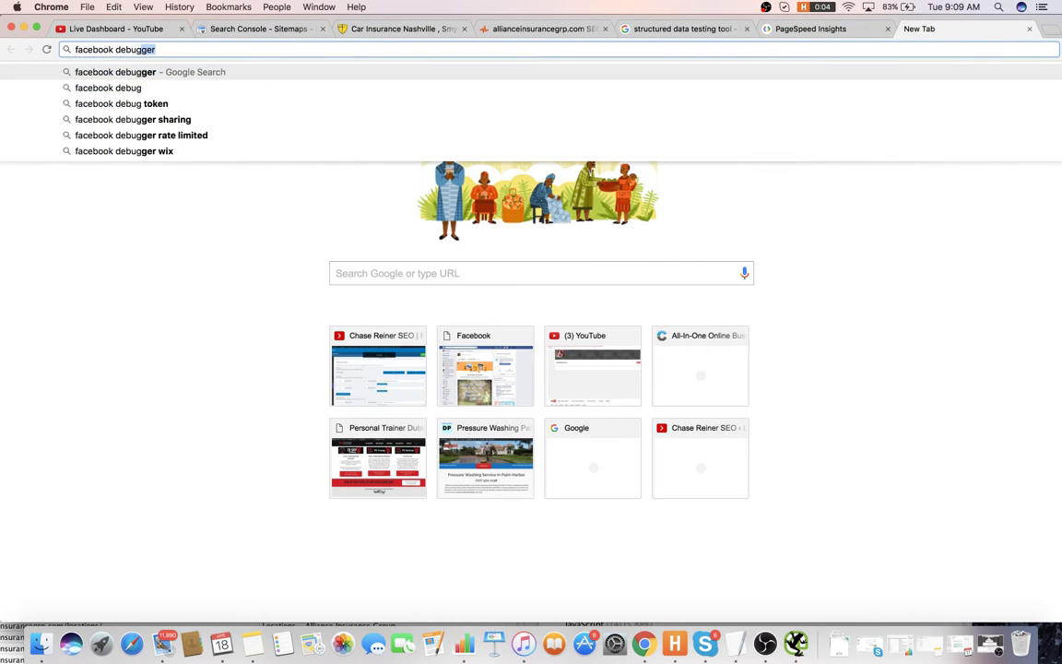
key(Return)
click(736, 31)
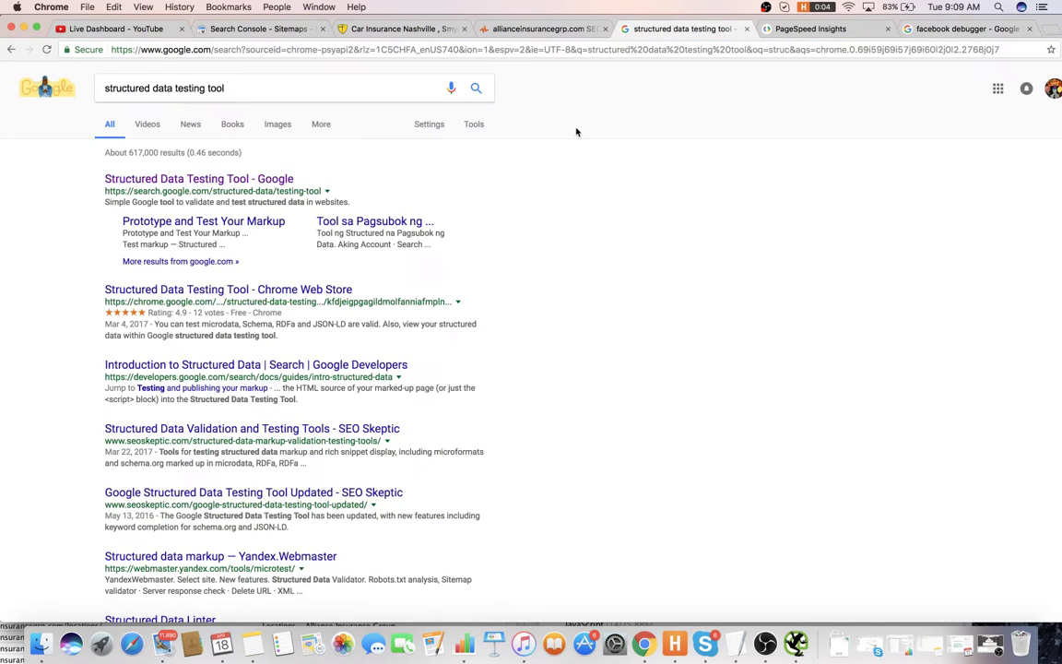
click(190, 177)
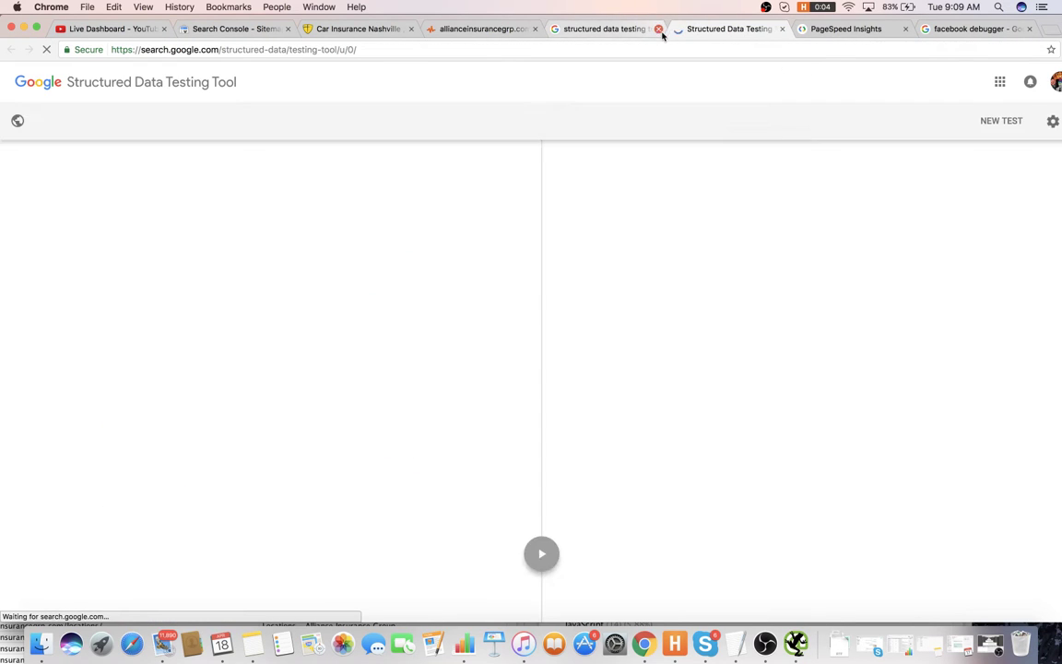
click(658, 31)
- Run PageSpeed Insights and the Structured Data Testing Tool on allianceinsurancegrp.com
click(754, 31)
click(391, 260)
text(http://allianceinsurancegrp.com/)
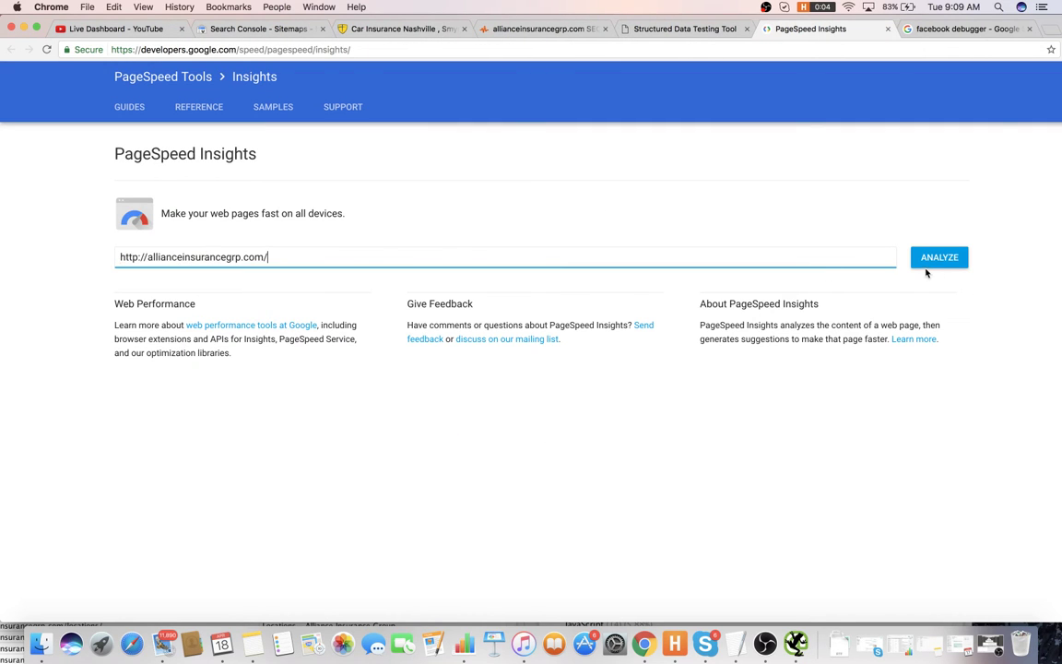
click(922, 260)
click(484, 334)
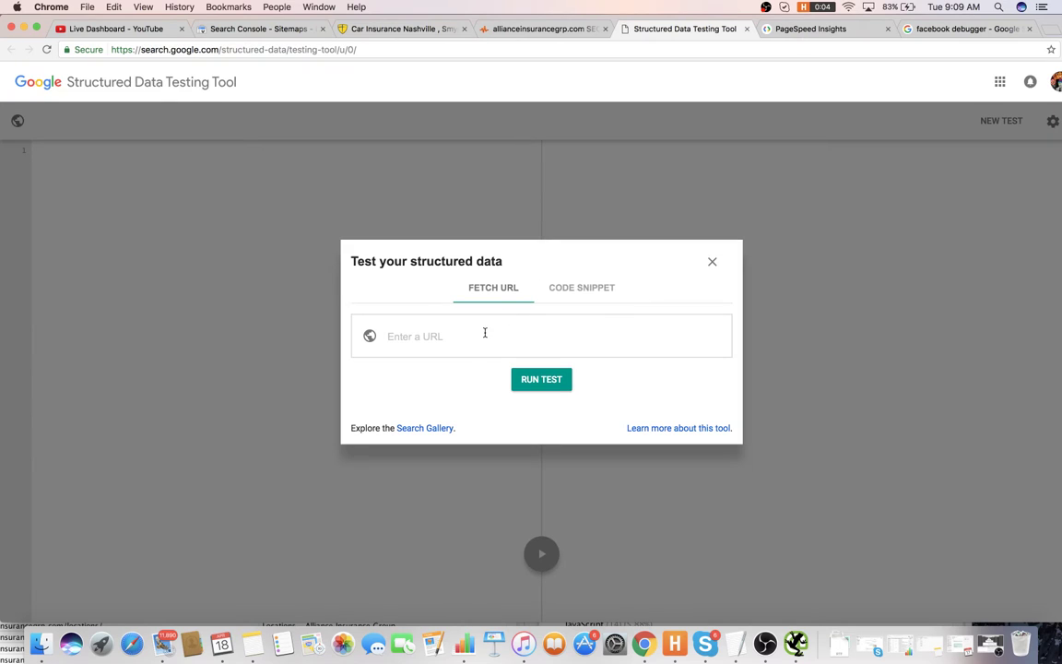
text(http://allianceinsurancegrp.com/)
click(542, 378)
- Open Facebook's Open Graph Debugger from the search results
click(985, 34)
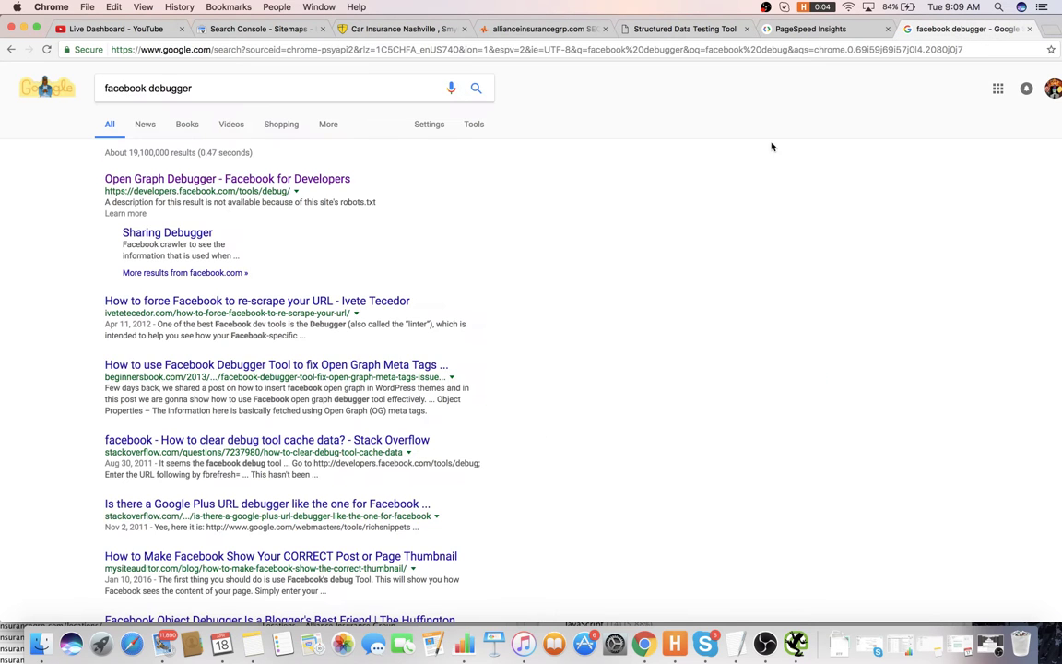
click(175, 171)
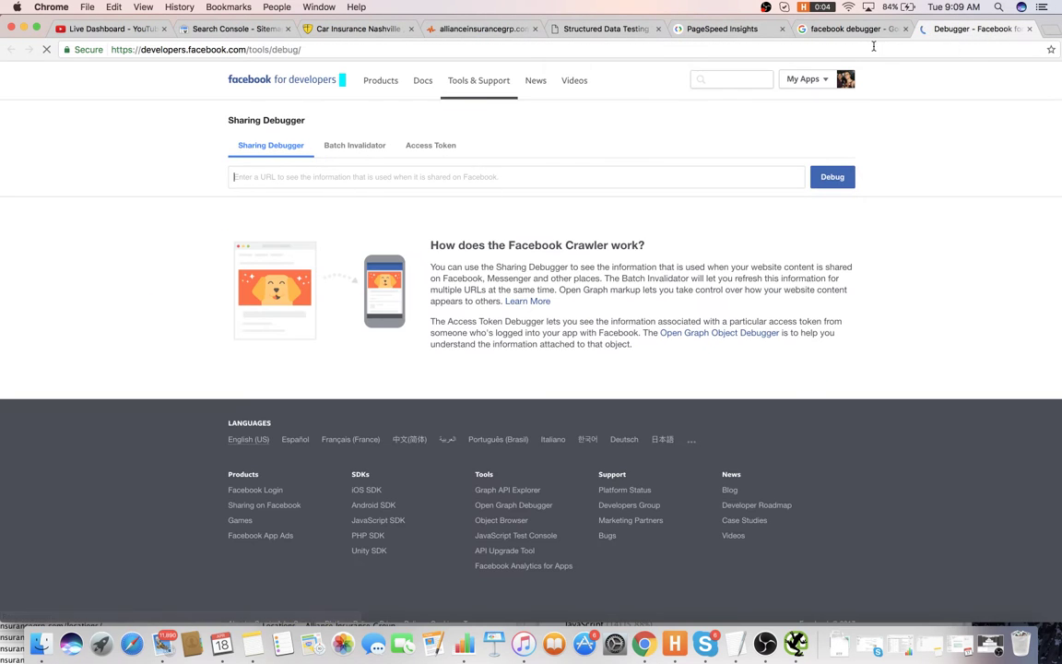
click(906, 28)
- Debug allianceinsurancegrp.com in the Sharing Debugger, then read the YouTube live dashboard chat
text(http://allianceinsurancegrp.com/)
key(Return)
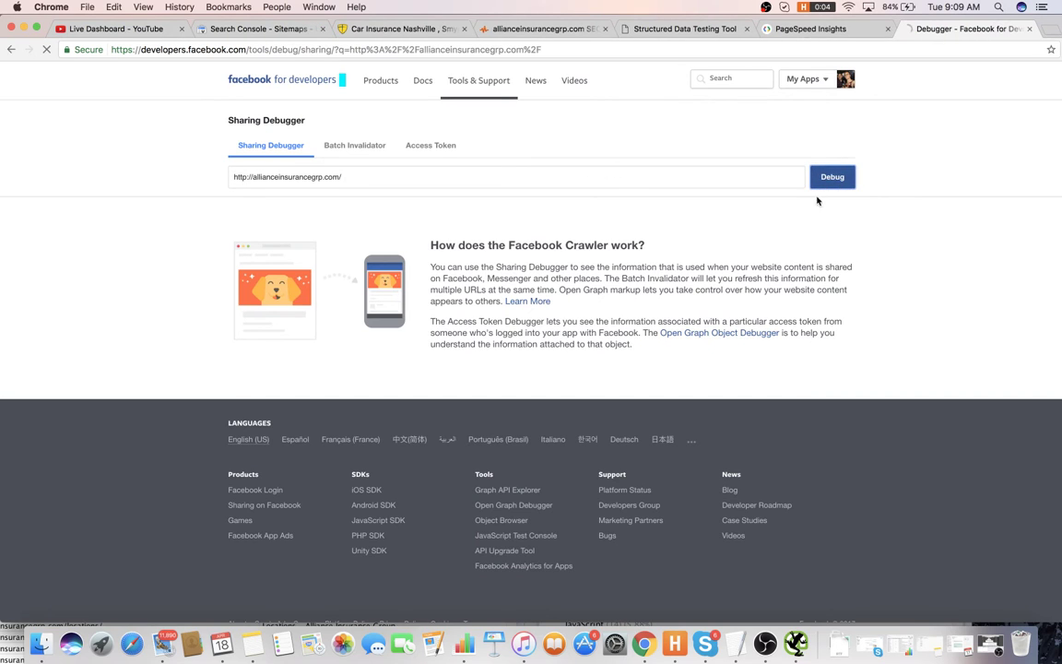
click(137, 30)
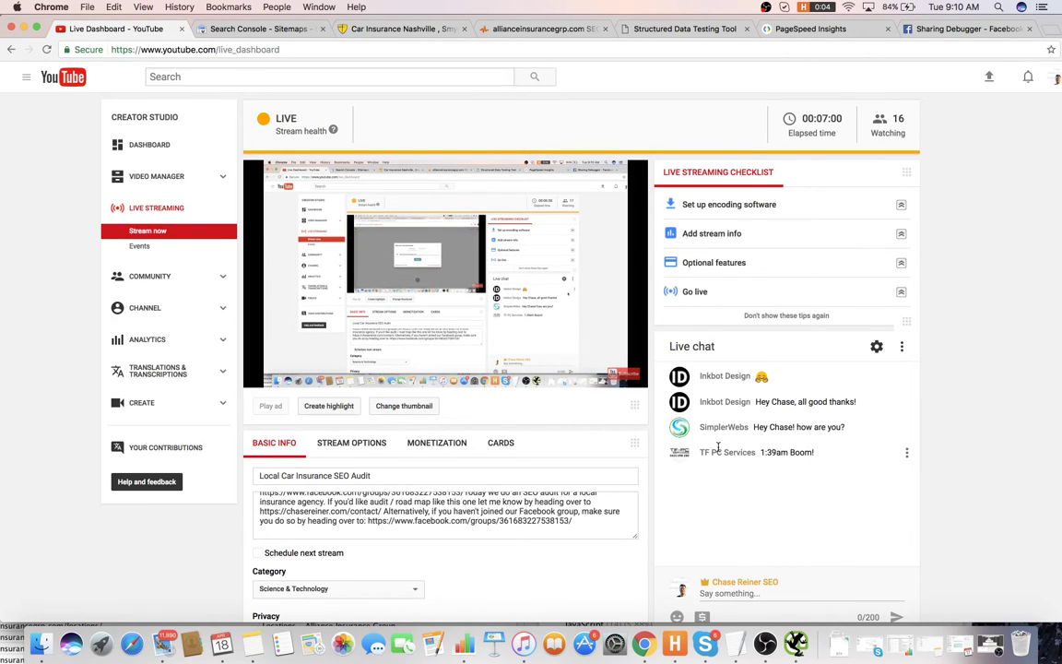
drag(738, 427, 844, 427)
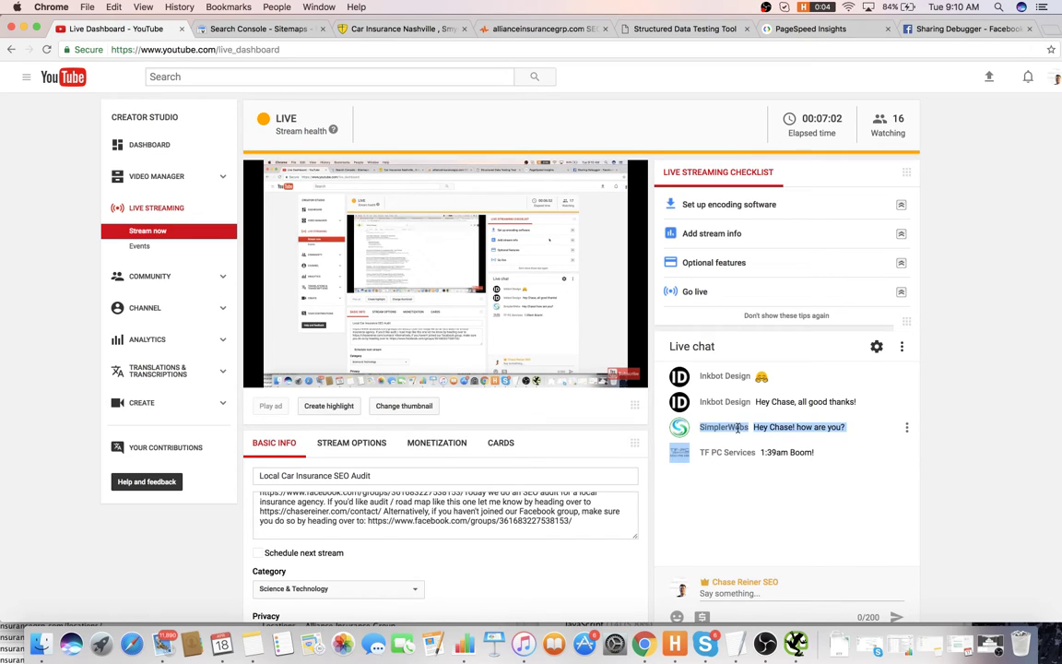
click(756, 452)
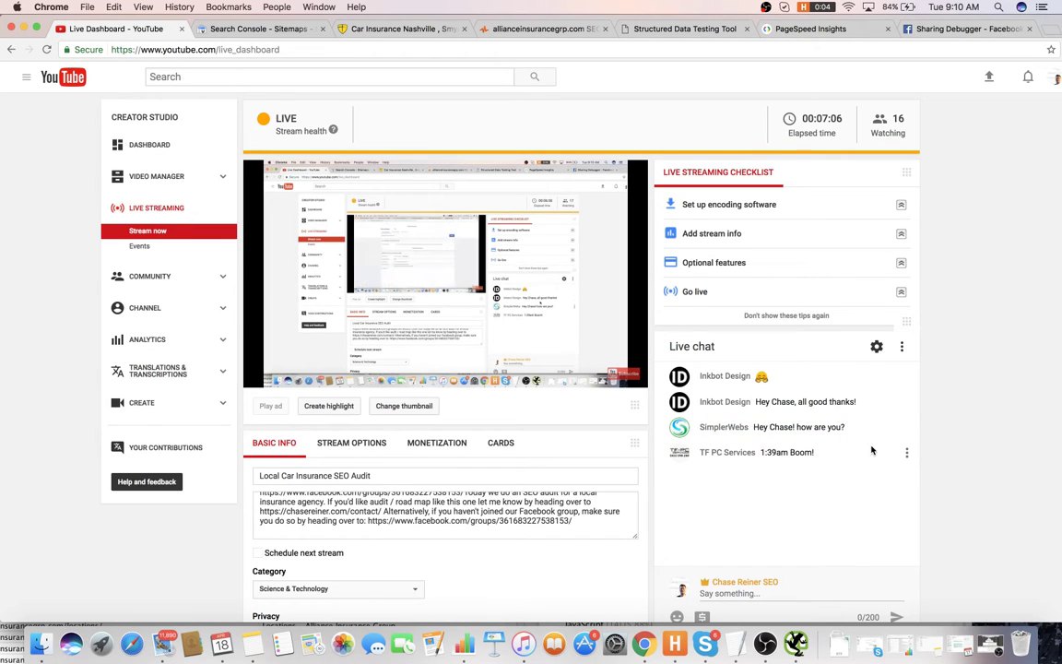
- Have Facebook's Sharing Debugger re-scrape the site's home page and review the results
click(950, 28)
scroll(688, 288, down, 2)
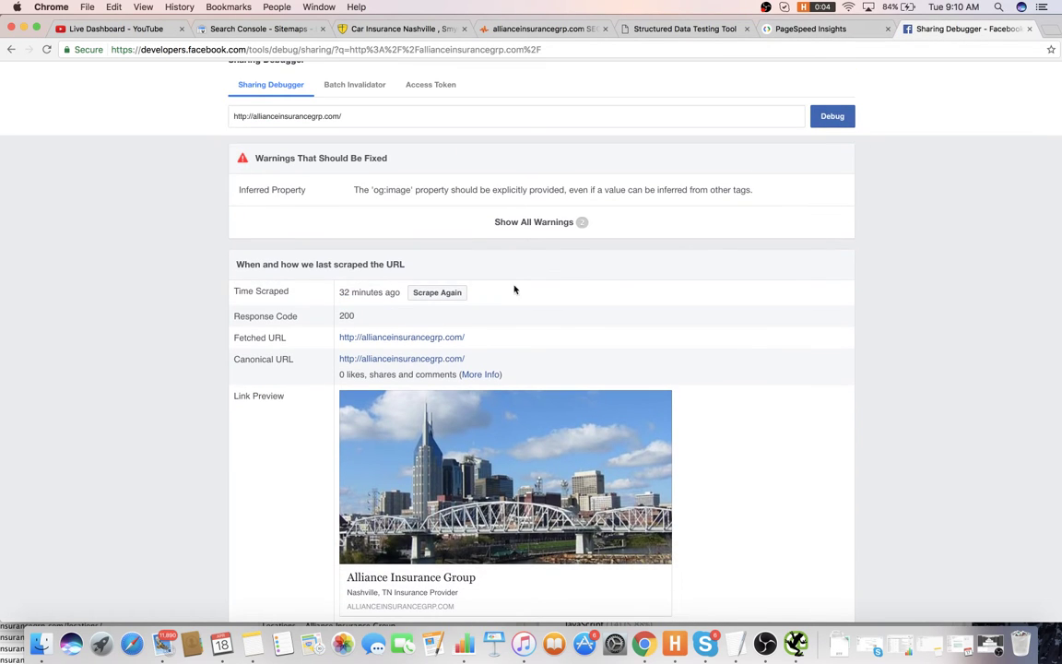
click(419, 293)
scroll(478, 372, down, 3)
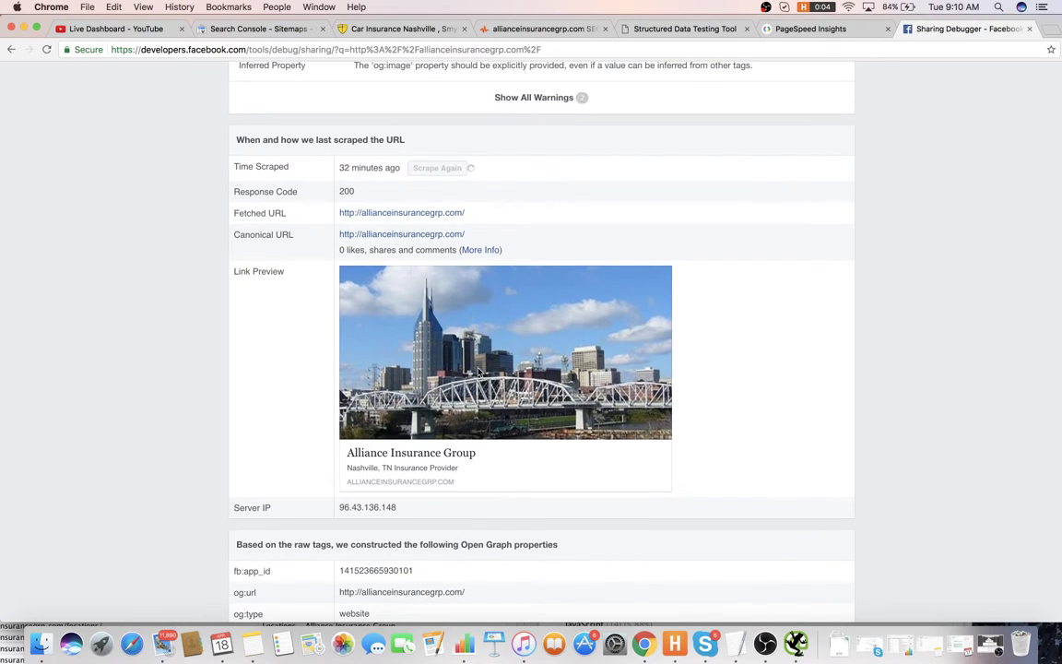
- Add item 5, 'Need to optimize OG Data', to the audit note and start line 6
key(super+Tab)
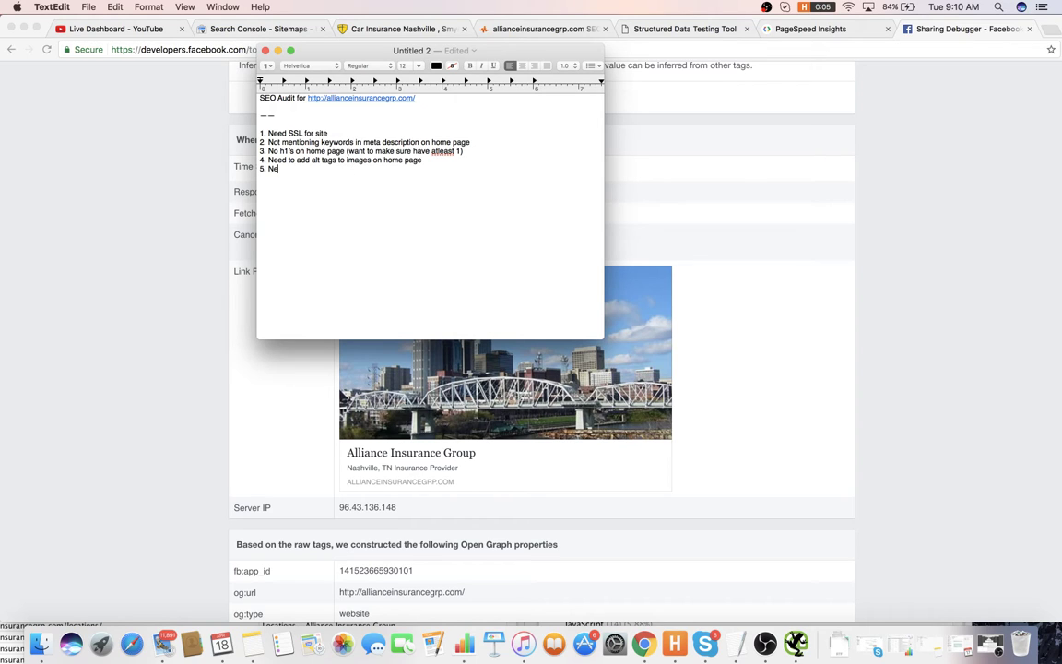
text(ed to optimize OG Data )
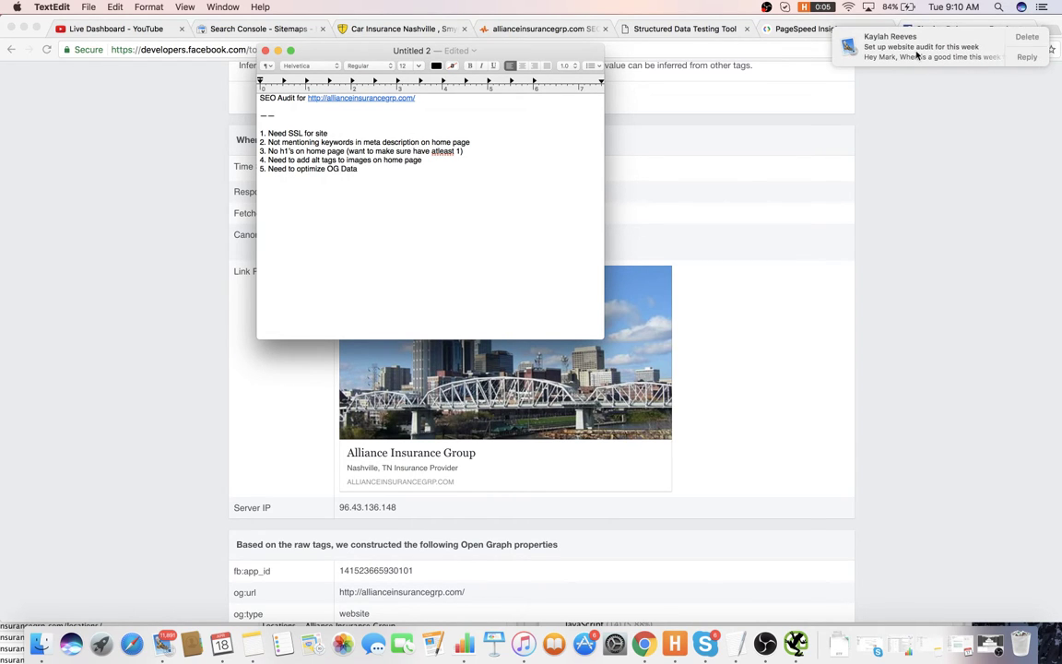
text(6.)
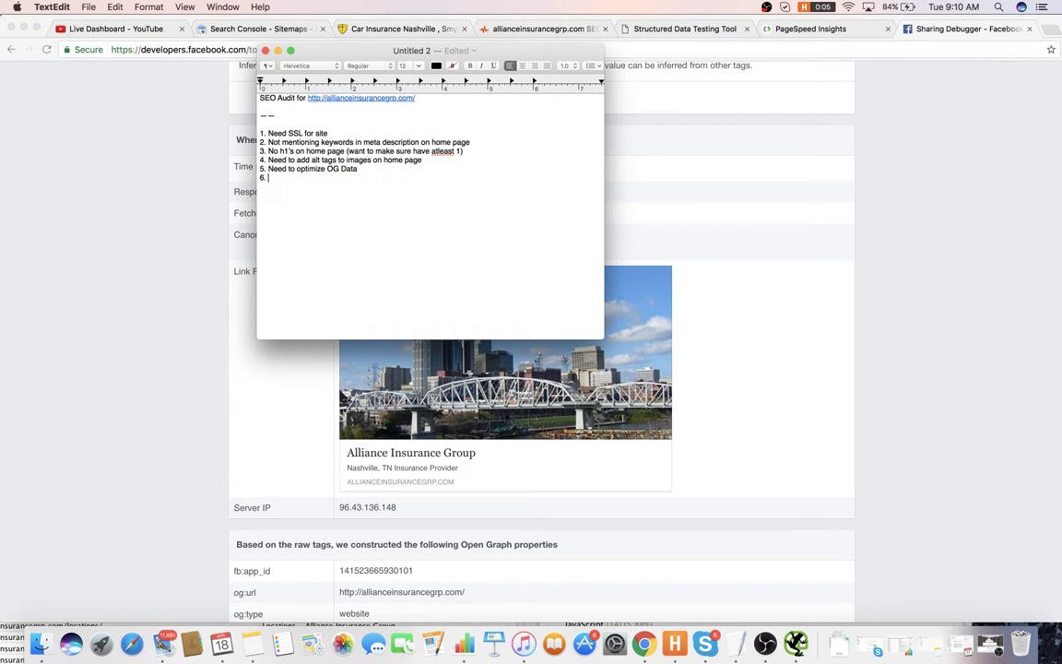
click(893, 310)
- Close the Sharing Debugger and add item 6, 'Let's do image compression on website (Can use Smusher plugin)'
key(super+w)
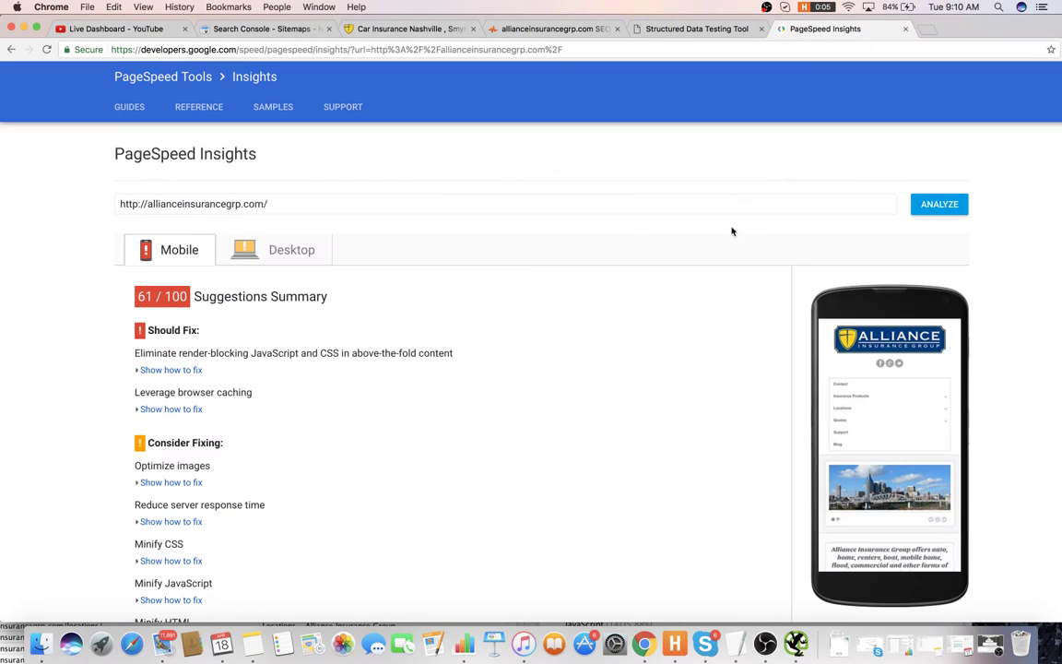
scroll(386, 294, down, 2)
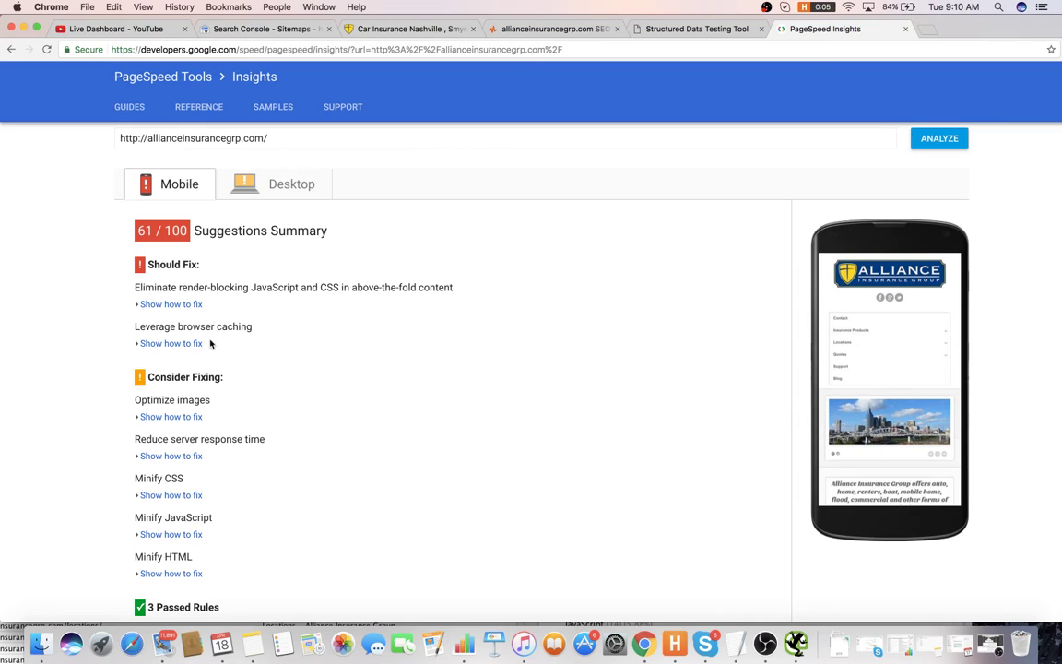
key(super+Tab)
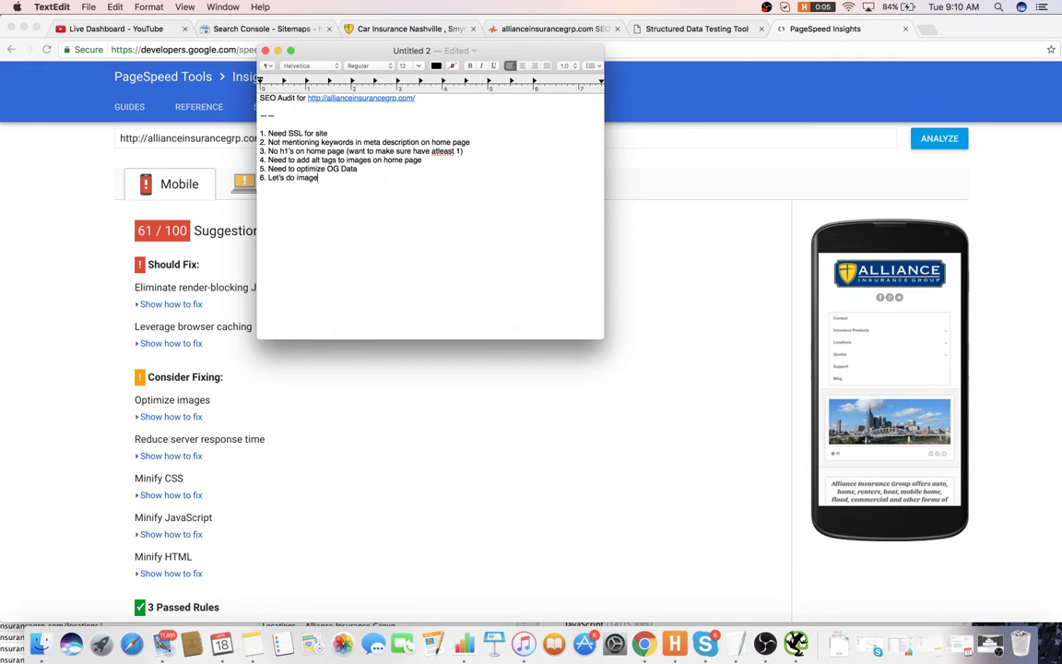
text(sion on website (Can use Smusher plugin)
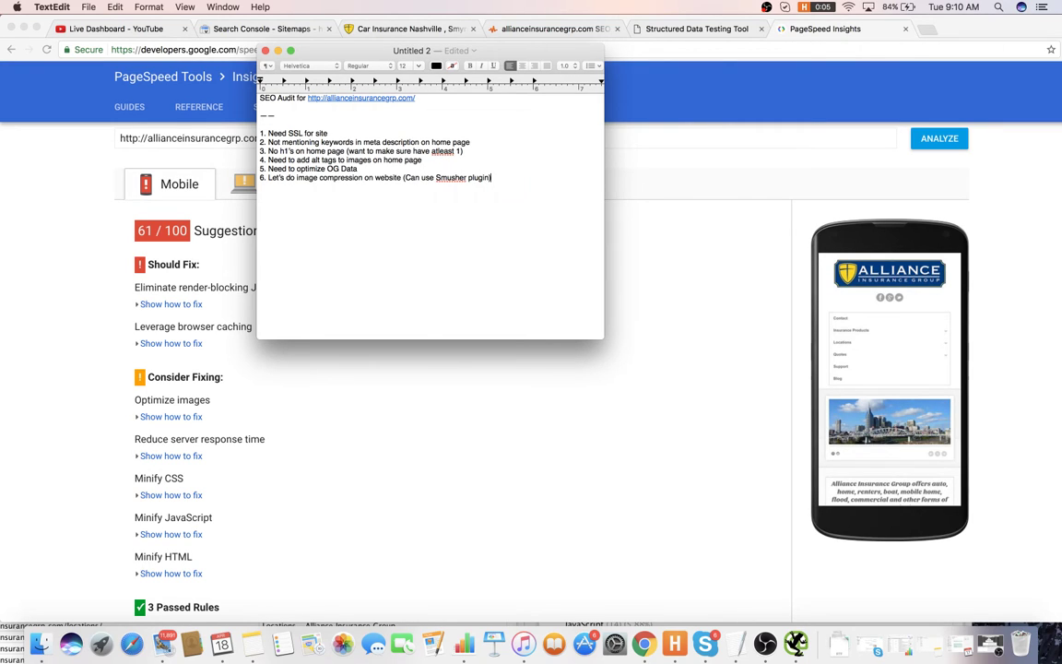
click(339, 415)
- View PageSpeed's desktop results and expand the Reduce server response time details
click(279, 180)
scroll(316, 239, down, 4)
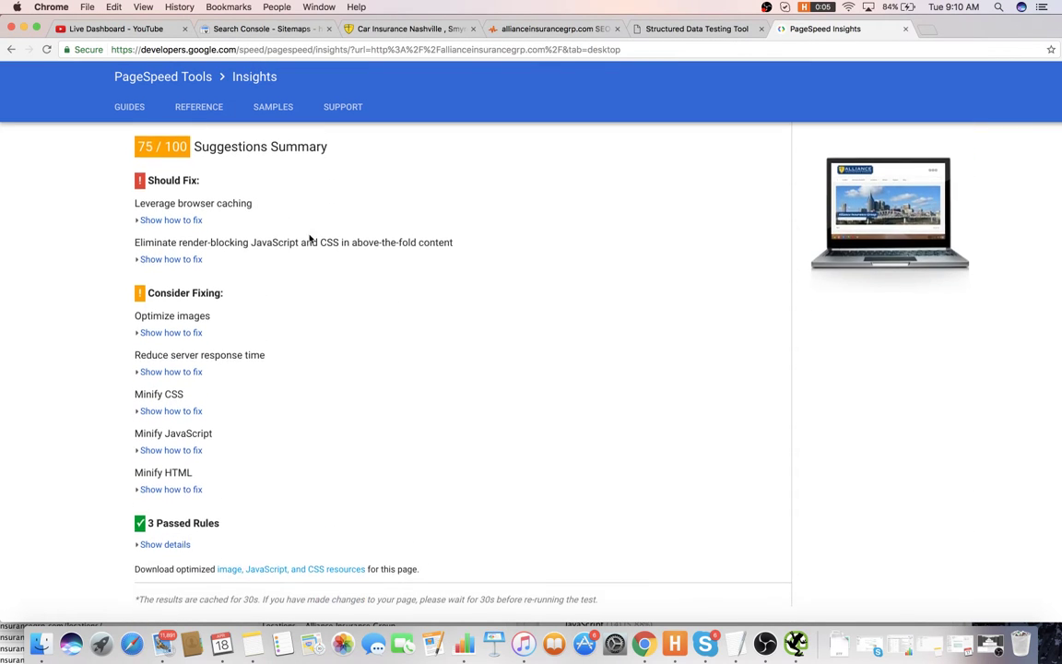
scroll(308, 237, up, 2)
scroll(217, 150, up, 1)
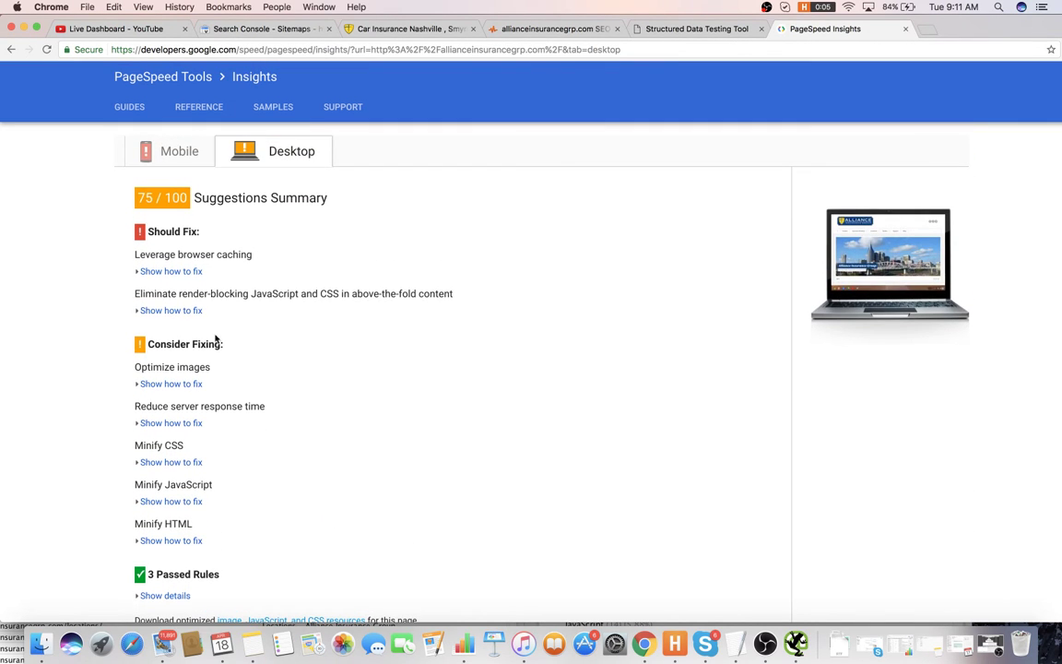
click(190, 422)
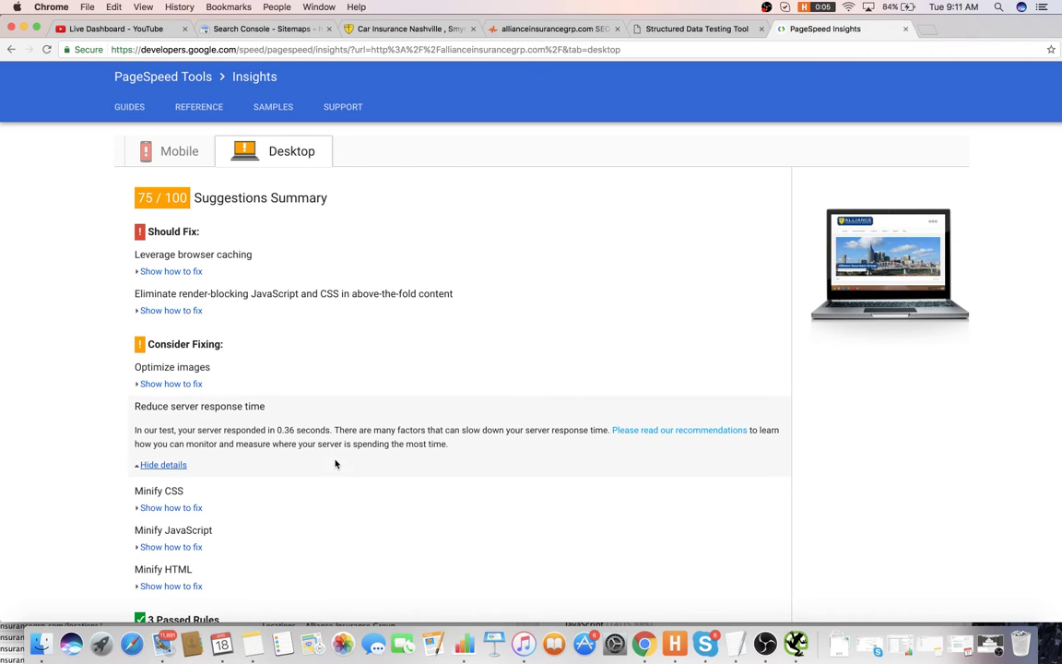
- Add item 7 about premium hosting and begin item 8 on conversion and rank tracking
key(super+Tab)
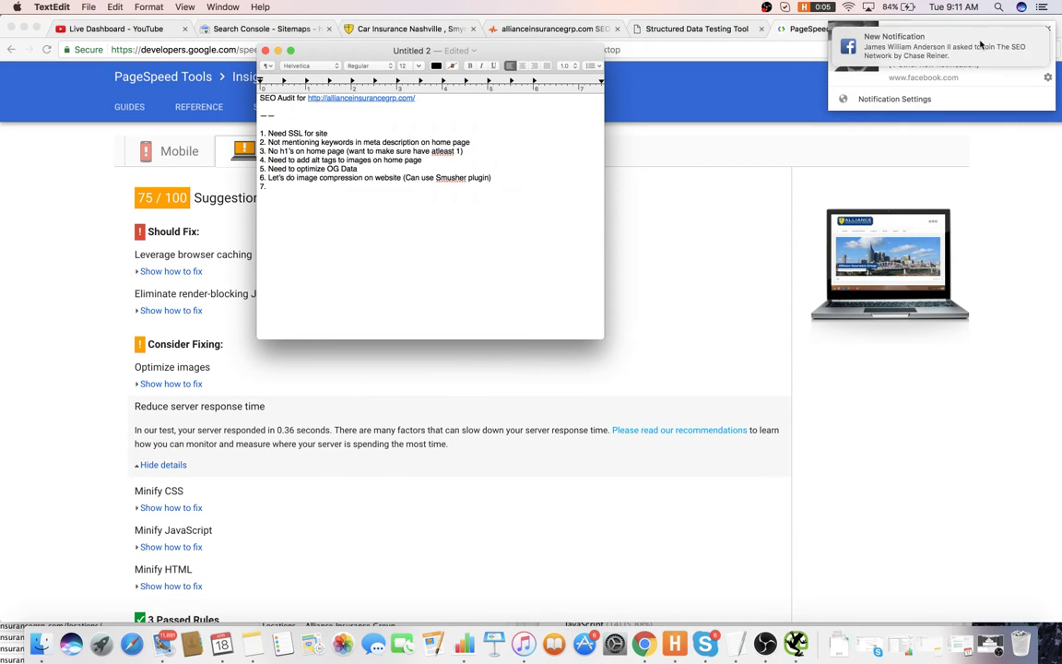
click(1047, 29)
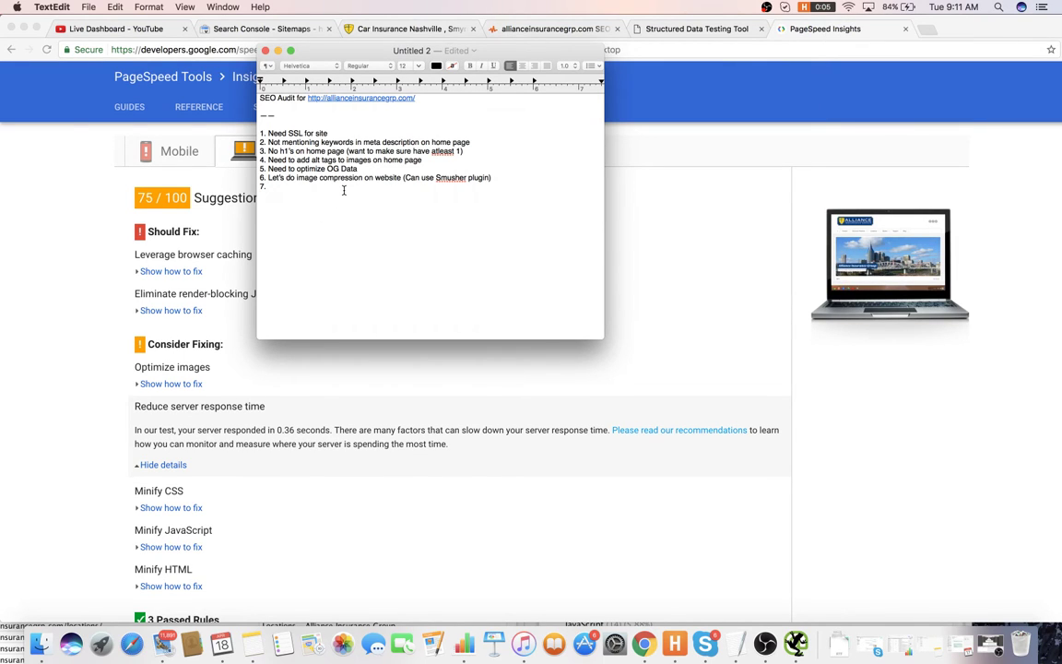
text(Wha)
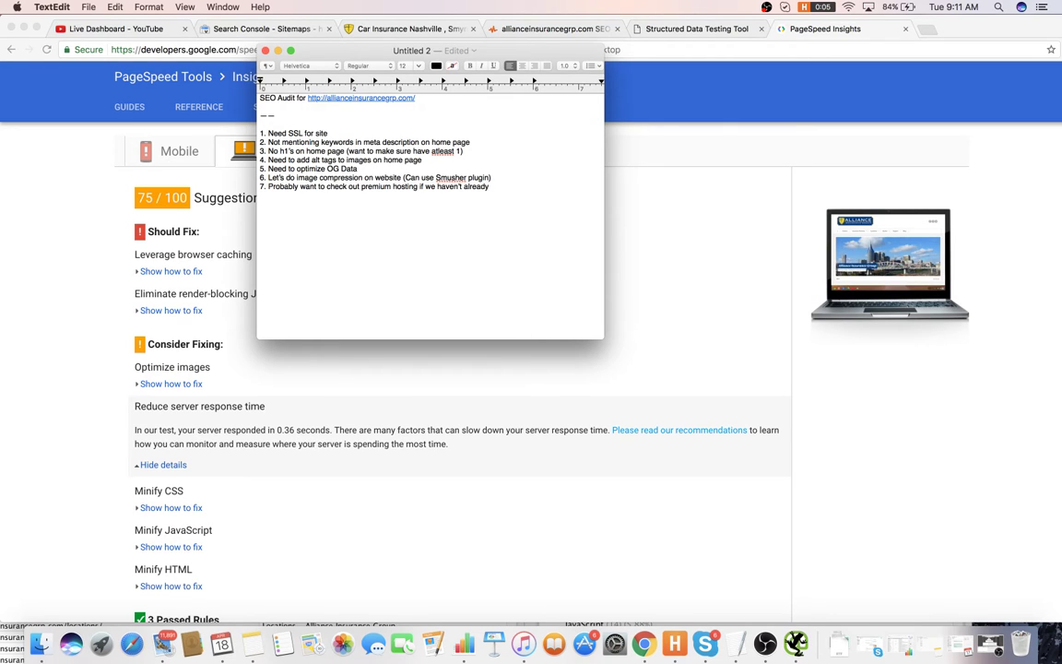
text(to setup comm)
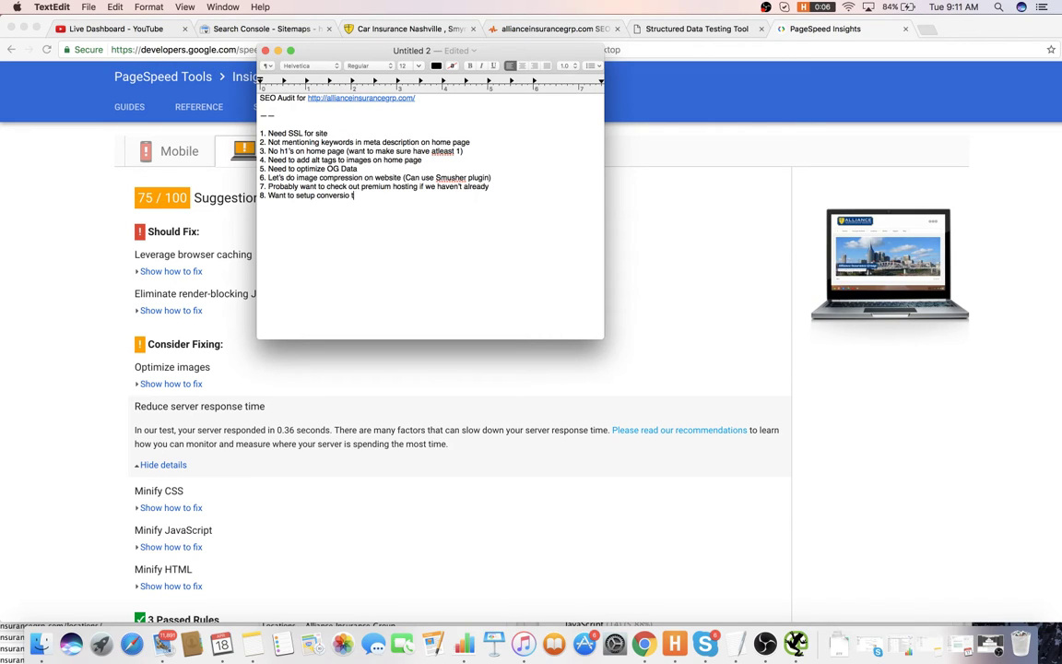
text(ersion tracking and rank tracking)
- Close the PageSpeed Insights tab in Chrome and go back to the audit note
click(610, 238)
click(905, 29)
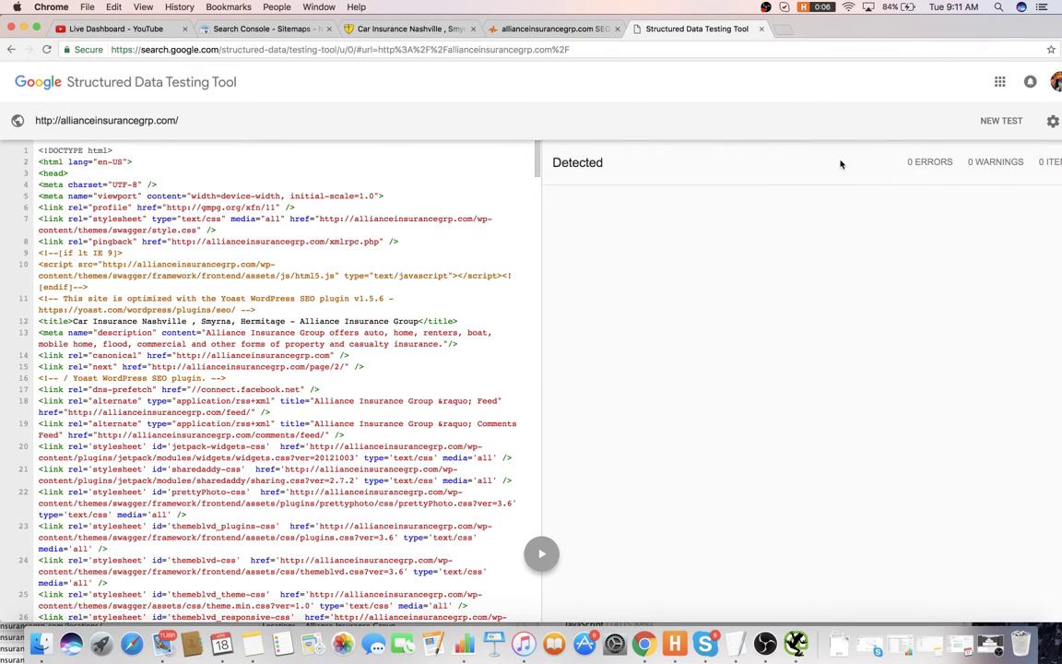
key(super+Tab)
- Add item 9 about adding Schema markup, then close the Structured Data Testing Tool tab
key(Return)
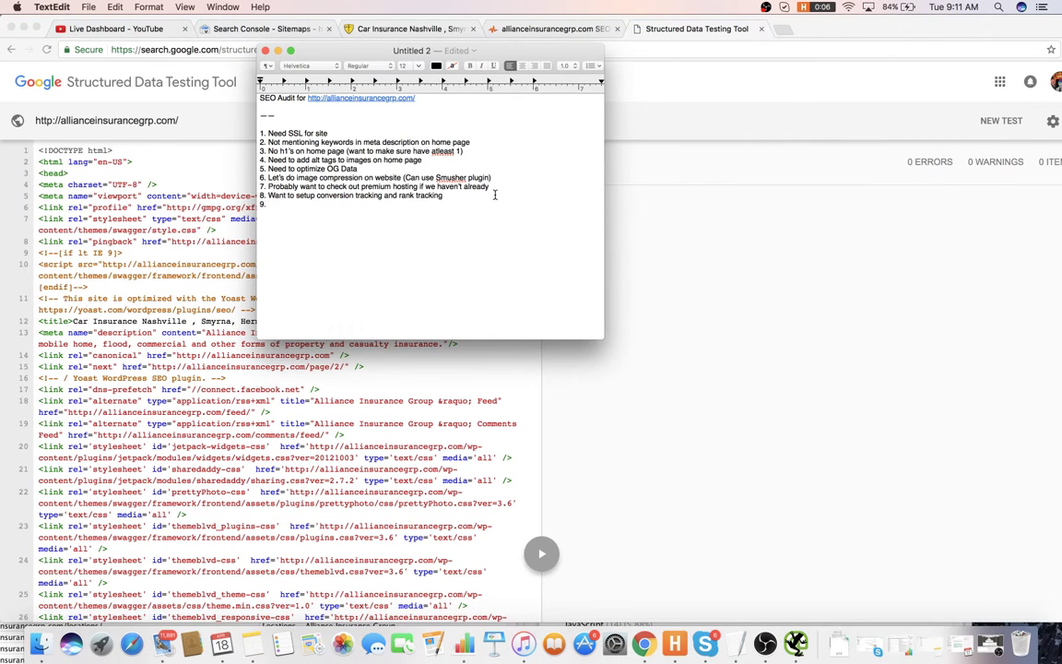
text(Need to add Schema markup to the website (espe)
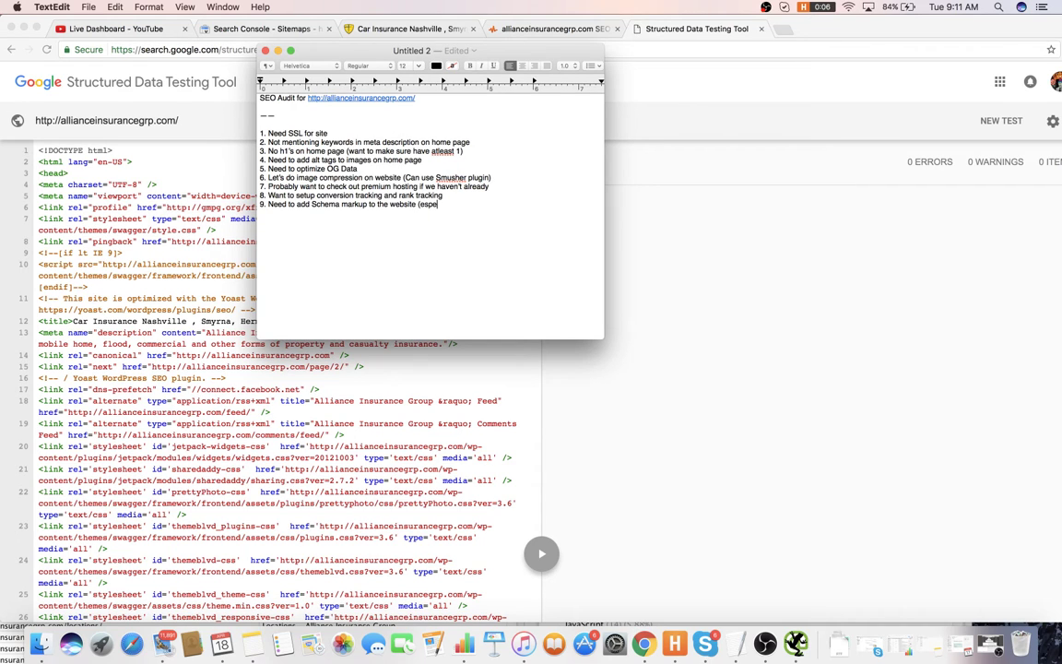
text(local for the homepage)
click(668, 267)
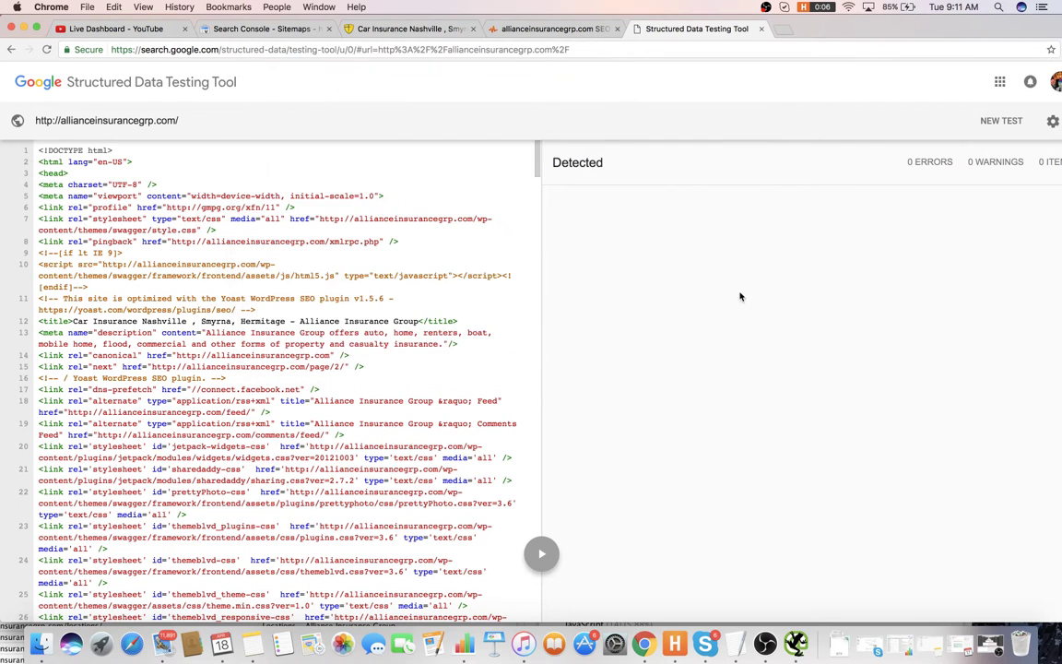
key(super+w)
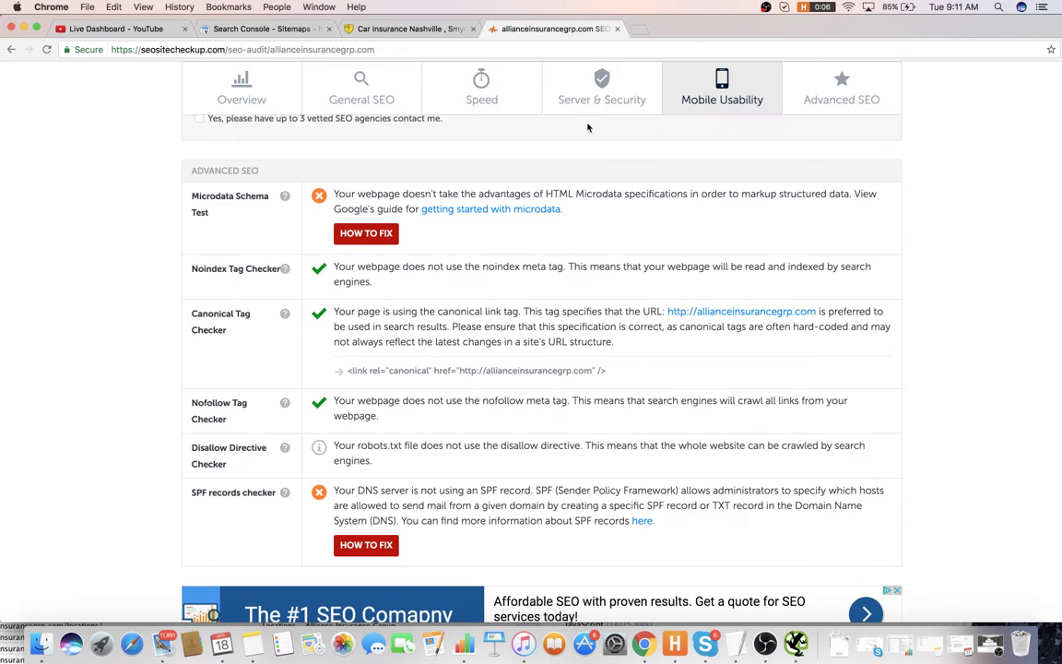
- Expand SEO SiteCheckup's medium-priority fixes, then close the SiteCheckup tab
scroll(581, 157, down, 10)
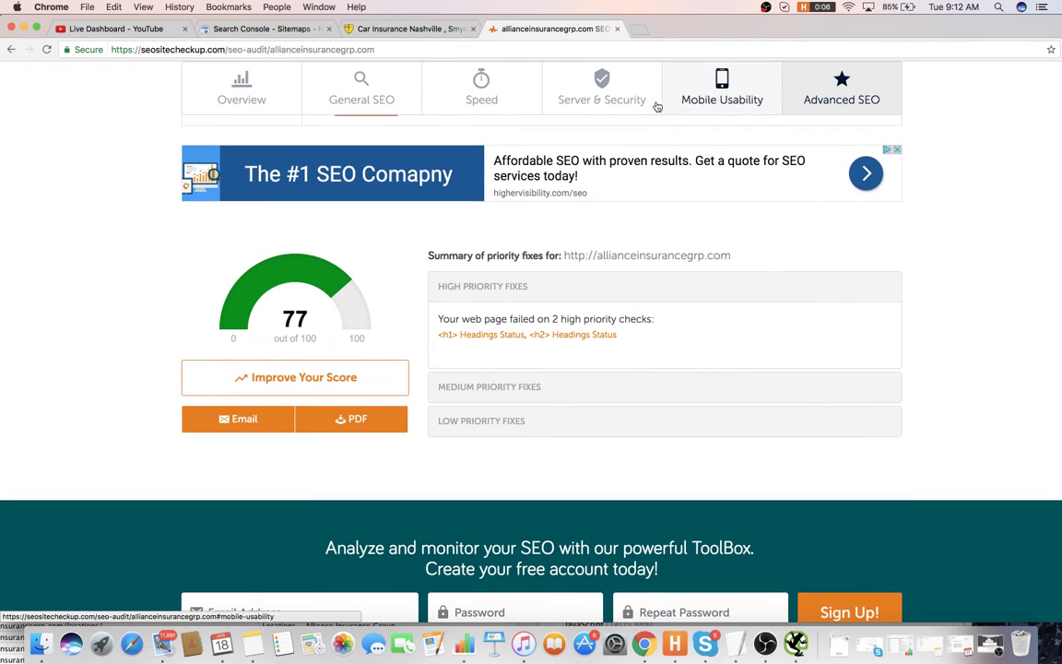
click(509, 381)
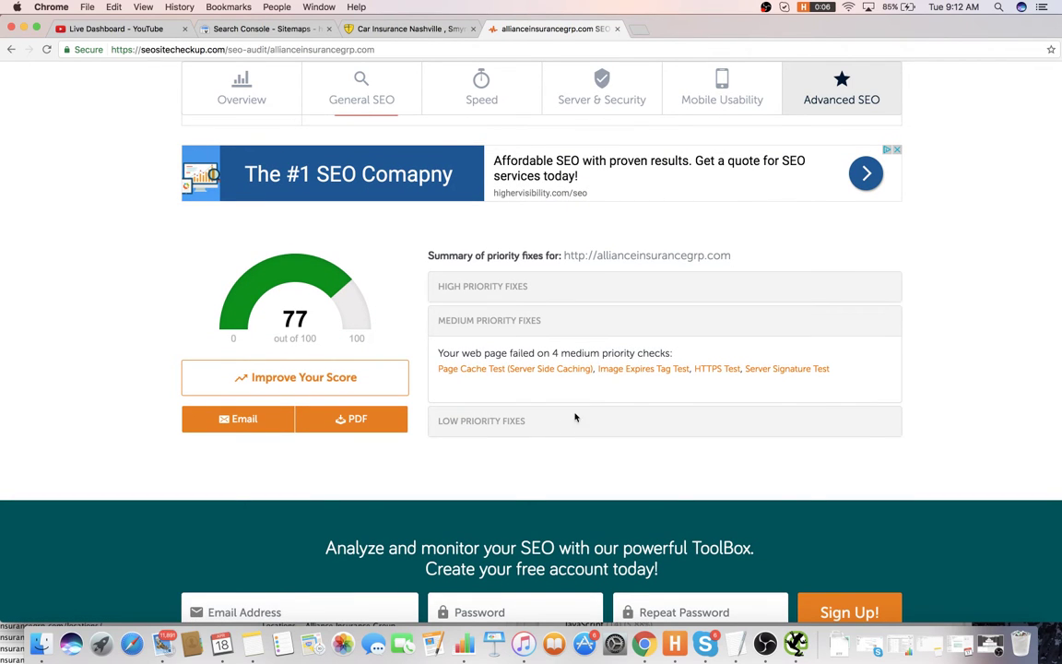
click(616, 29)
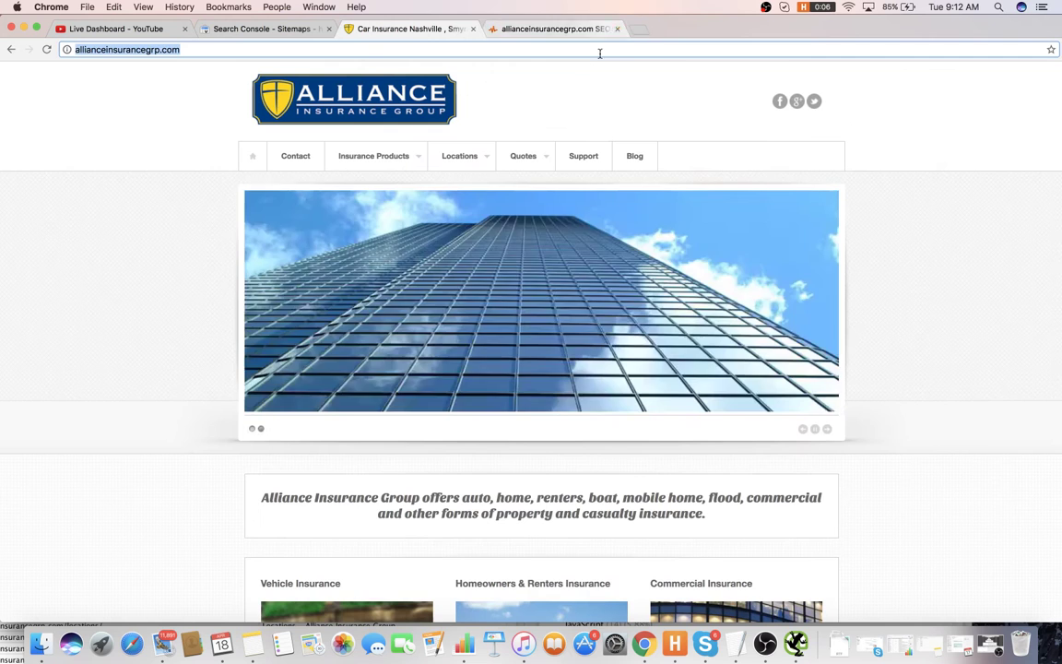
- Scroll through the Alliance Insurance homepage down to the footer
scroll(451, 163, down, 5)
scroll(451, 163, down, 4)
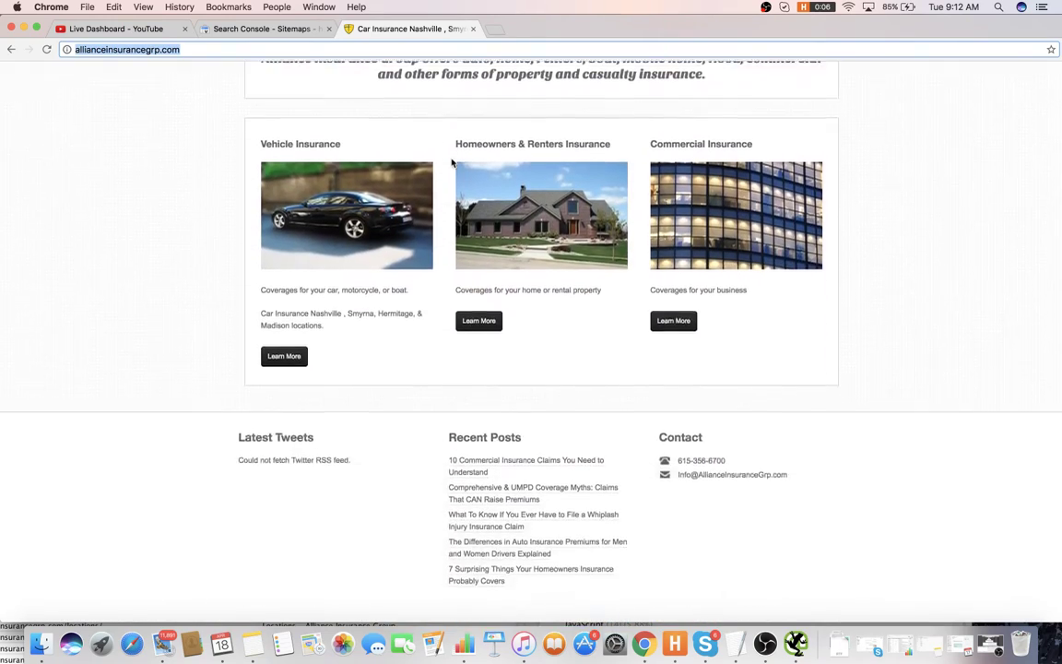
scroll(457, 161, up, 10)
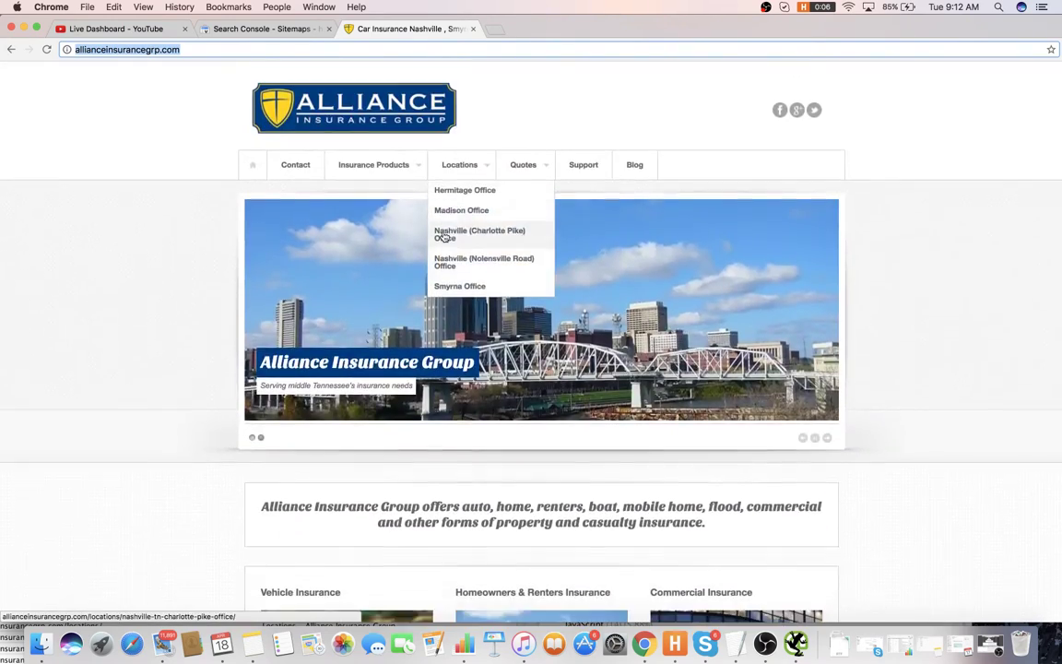
scroll(501, 386, down, 5)
scroll(501, 386, up, 5)
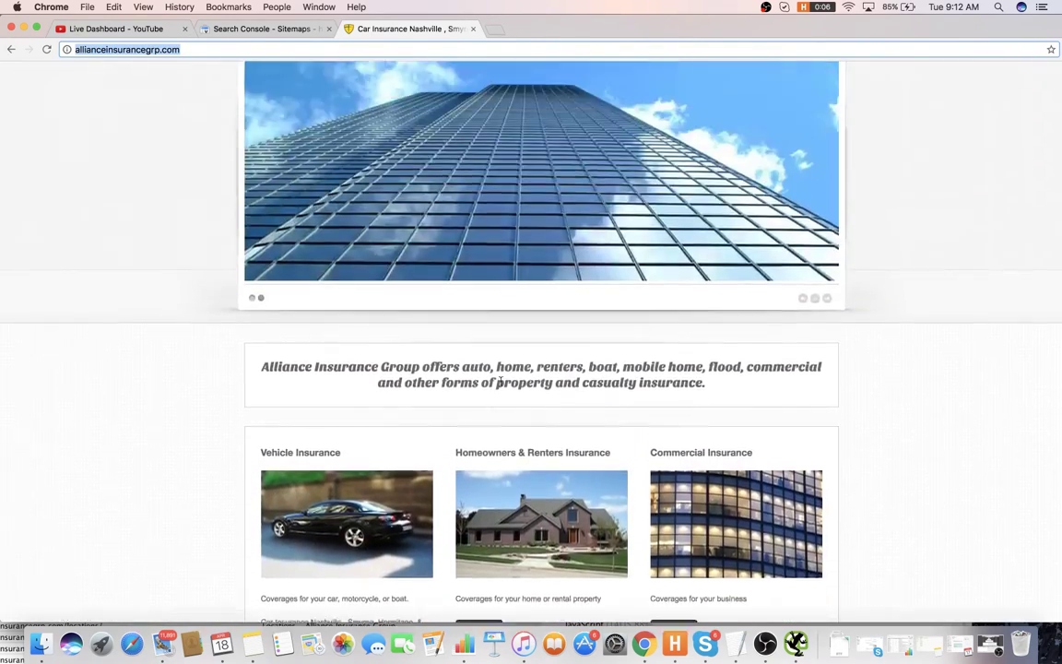
scroll(505, 526, down, 2)
scroll(507, 516, up, 1)
scroll(508, 509, up, 2)
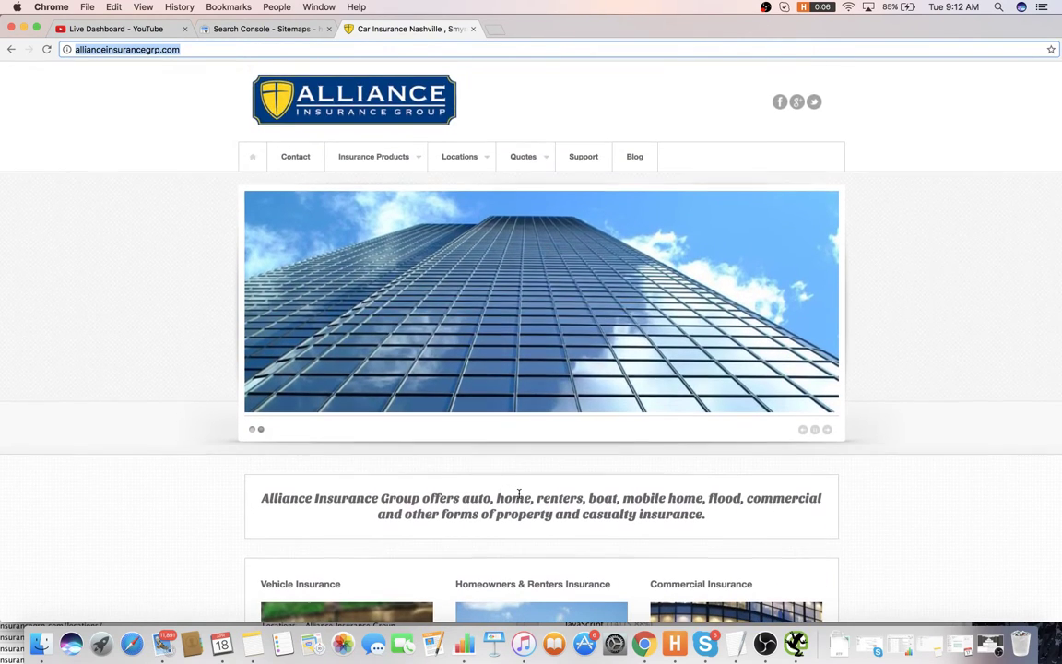
- Add item 10: a CTA above the fold on the home page and other important pages
key(super+Tab)
text(Let's add a CTA to abov)
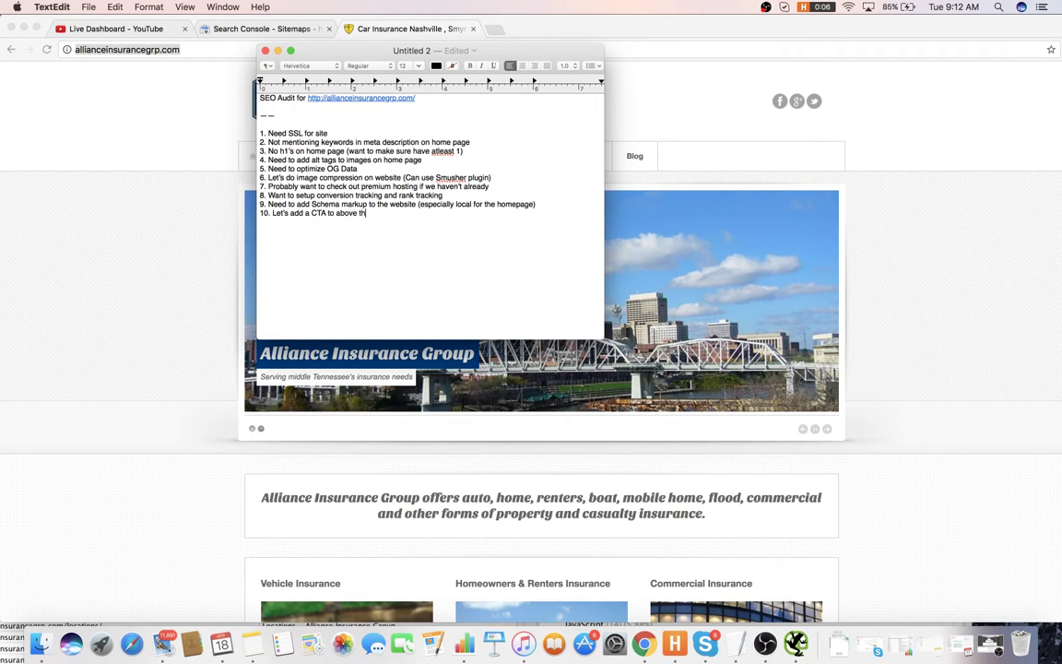
text(e the fold on Home)
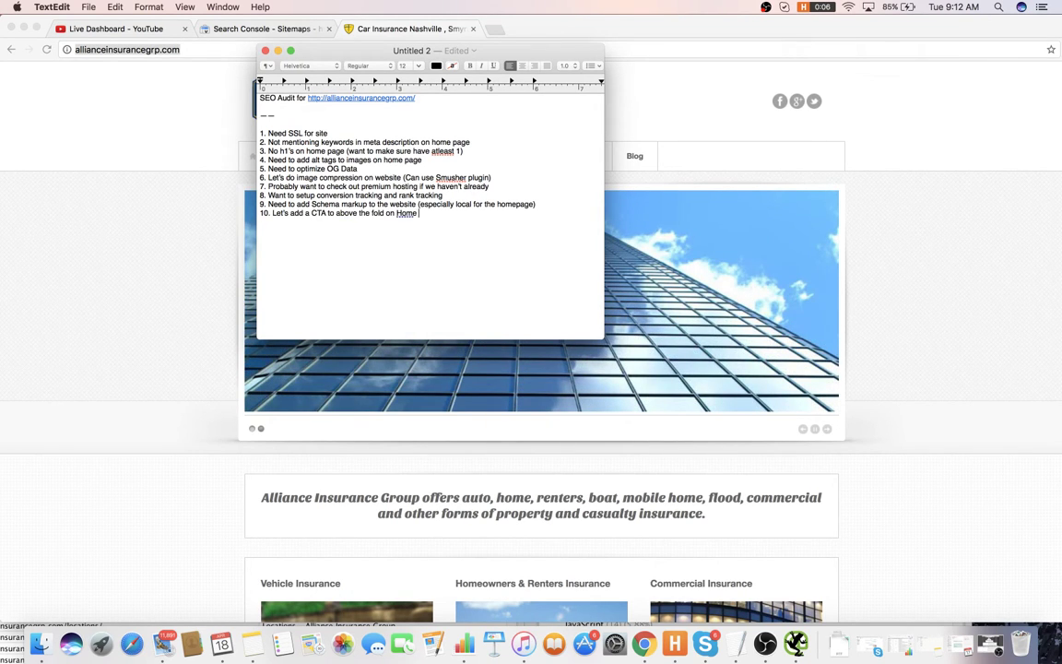
text( page and other important pages)
key(Return)
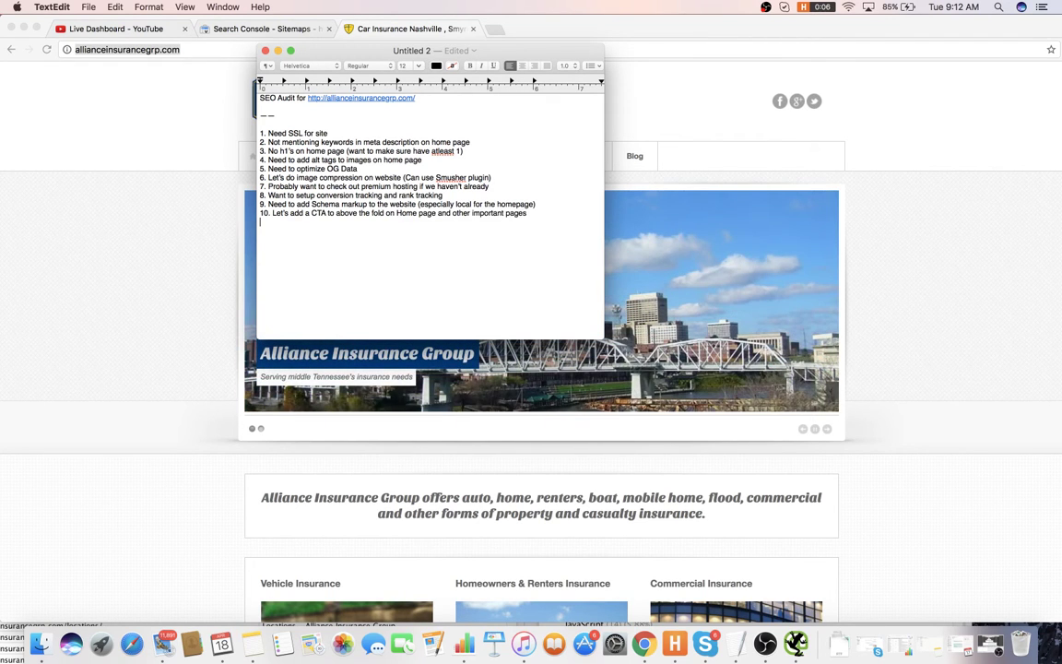
- Review the homepage footer again, then bring the audit note back to the front
click(865, 424)
scroll(859, 424, down, 10)
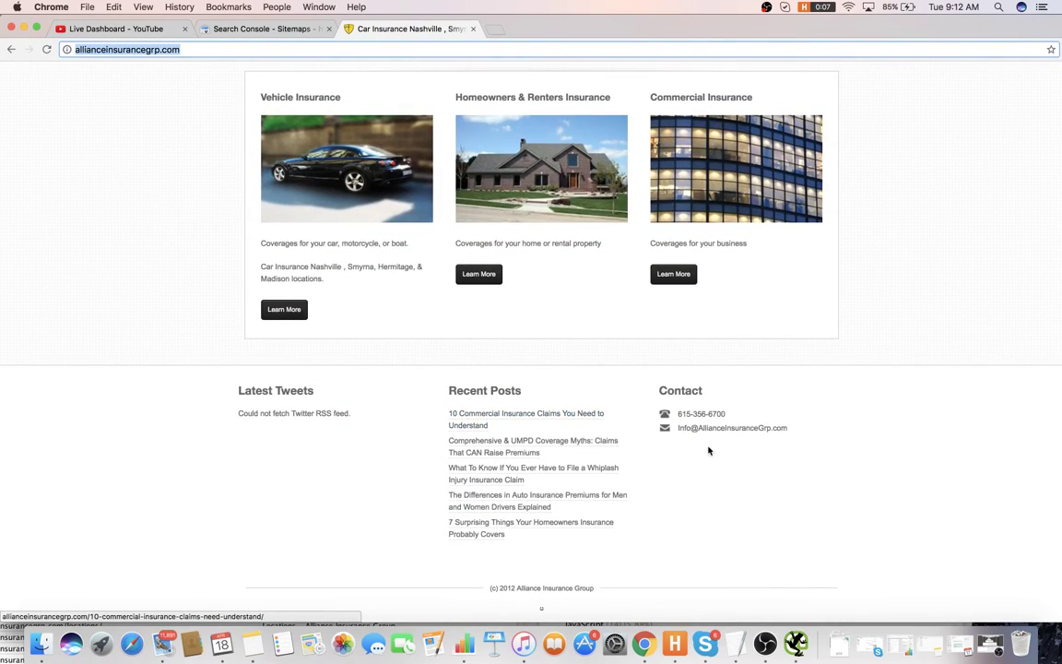
scroll(642, 426, up, 3)
scroll(640, 416, up, 2)
scroll(572, 553, down, 5)
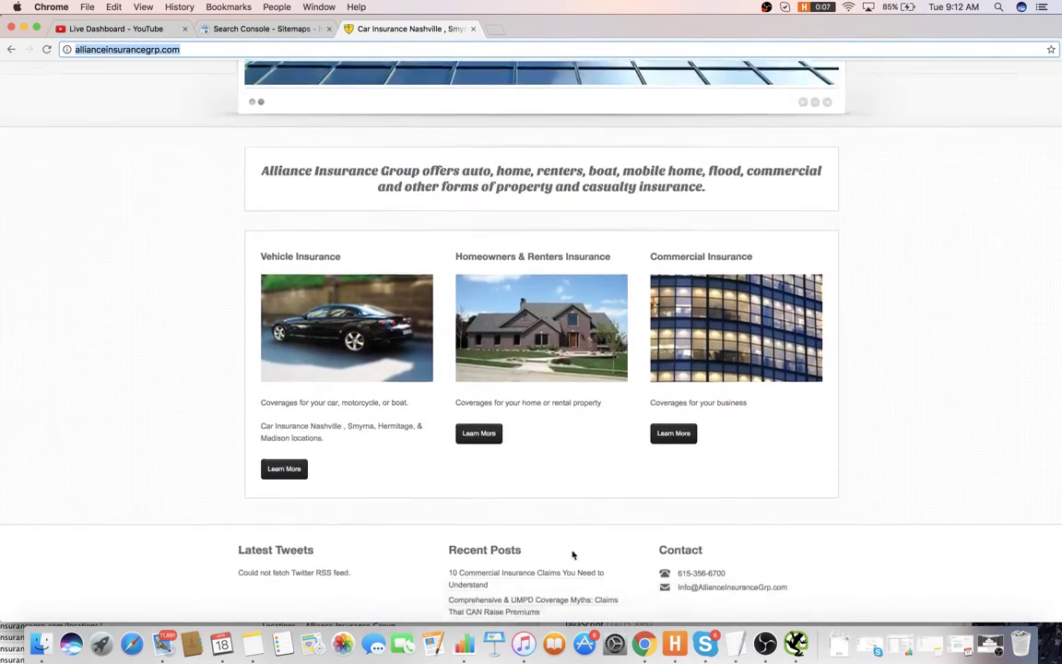
key(super+Tab)
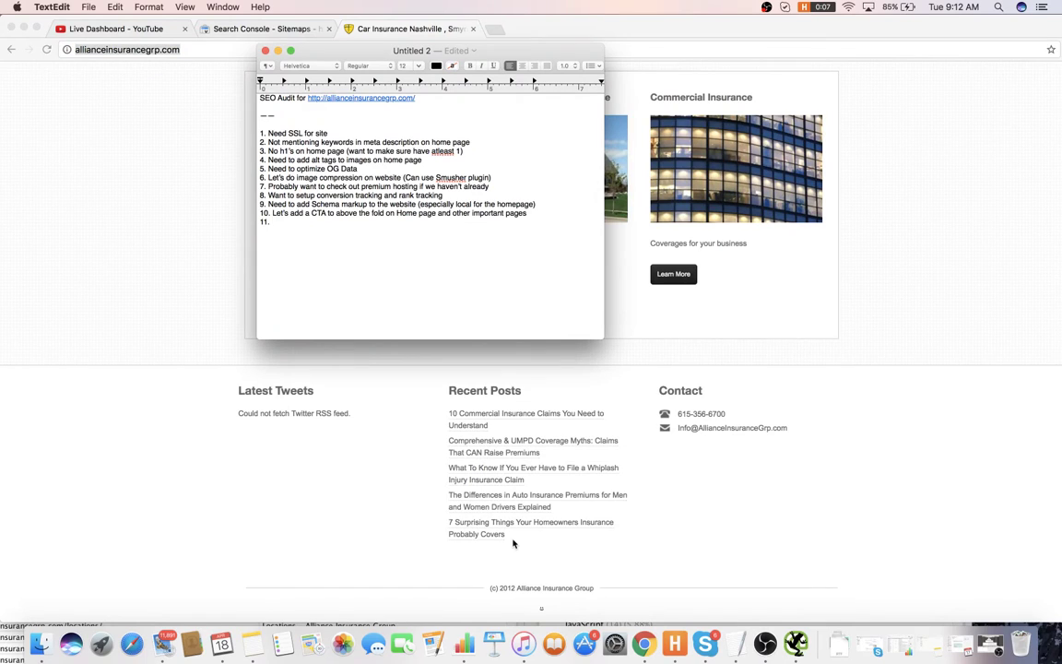
- Write item 11: the footer copyright needs updating because it says 2012, checking the site footer
text(Copyright needs to be updated)
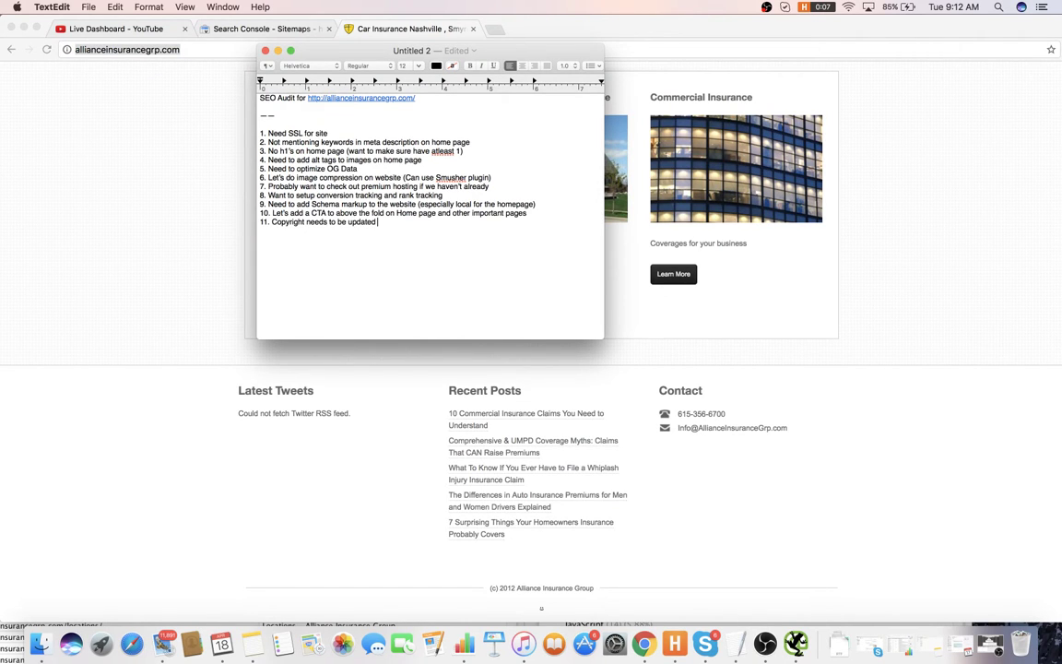
text( on footer (says 2012)
click(794, 527)
scroll(595, 420, up, 2)
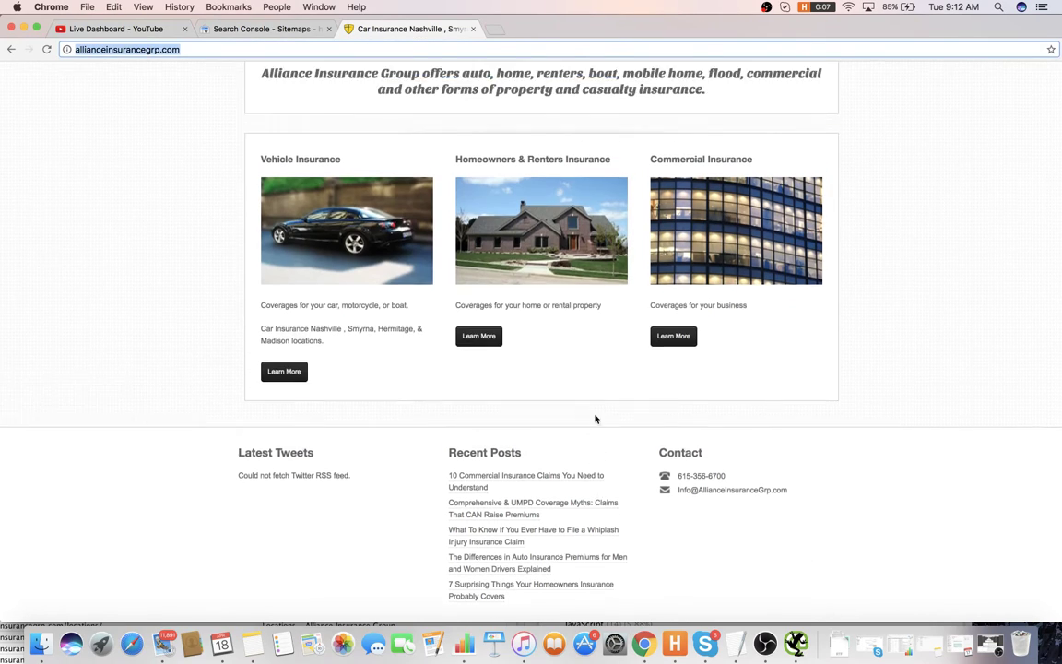
scroll(516, 451, up, 2)
scroll(340, 562, down, 3)
- Begin item 12, which says the Twitter RSS feed needs fixing
key(super+Tab)
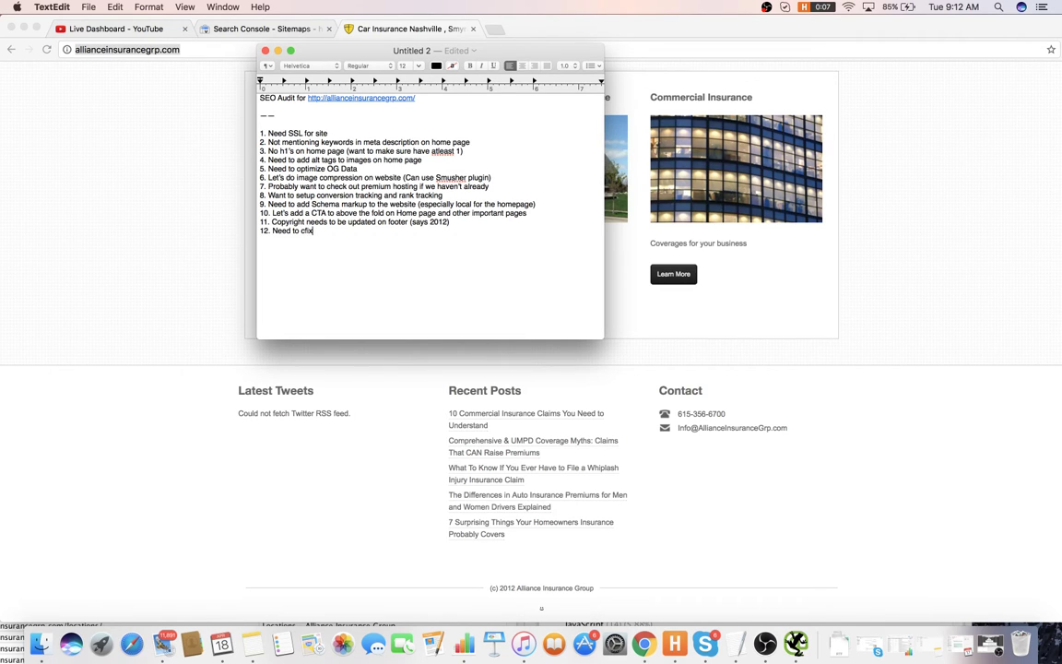
key(BackSpace)
key(BackSpace)
key(BackSpace)
key(BackSpace)
text(fix Twitter RSS feed (not working)
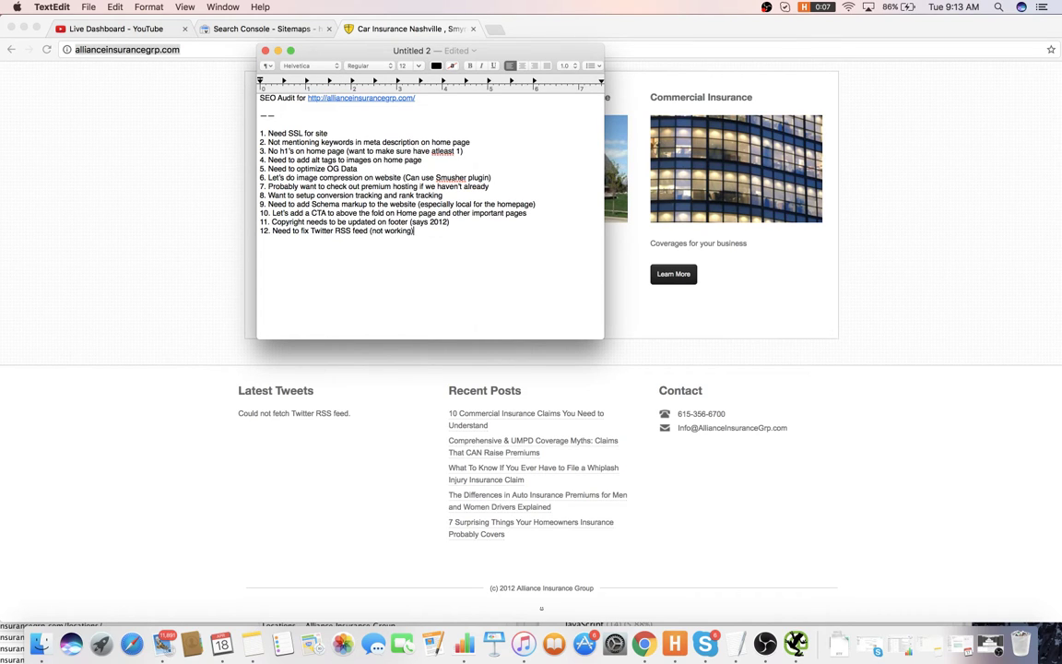
- Select all the audit text and try 36 pt, then settle on 18 pt
drag(420, 231, 171, 88)
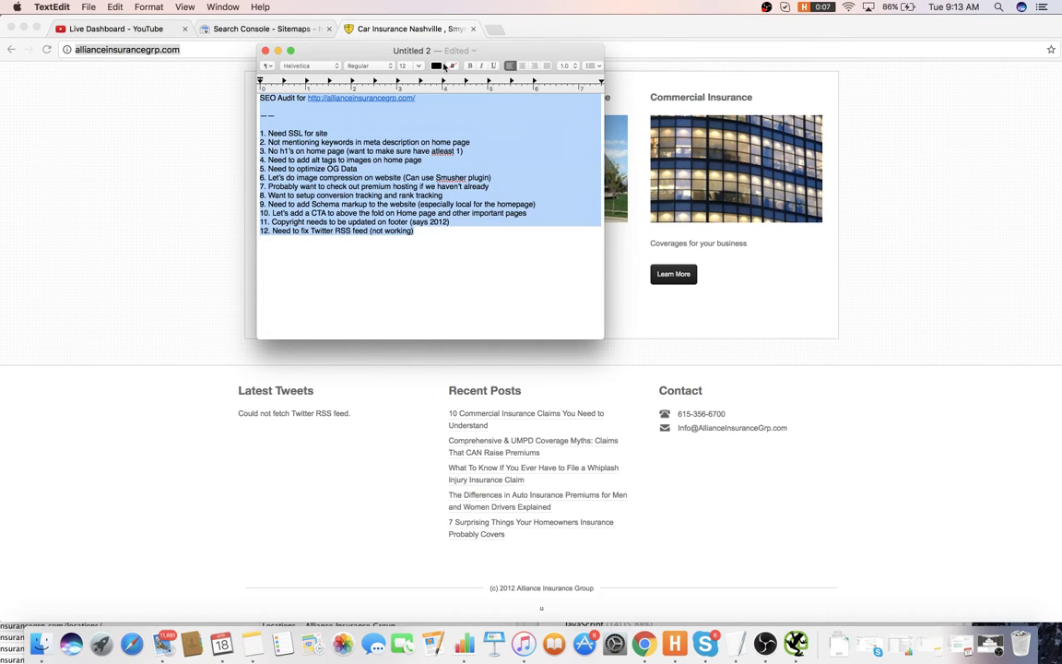
click(417, 65)
click(412, 156)
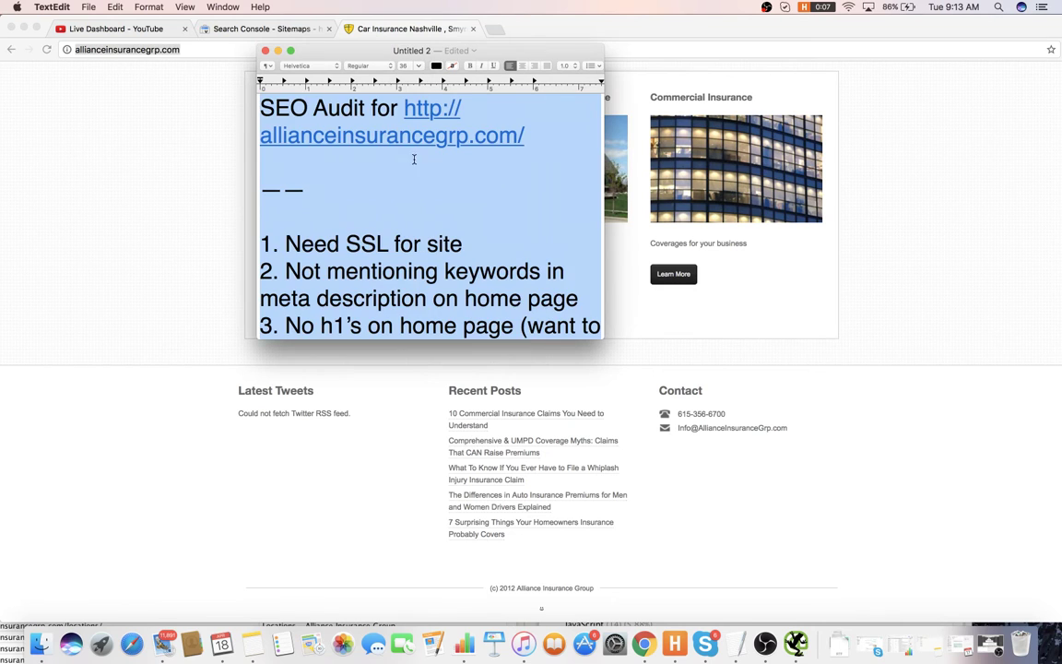
scroll(437, 187, down, 15)
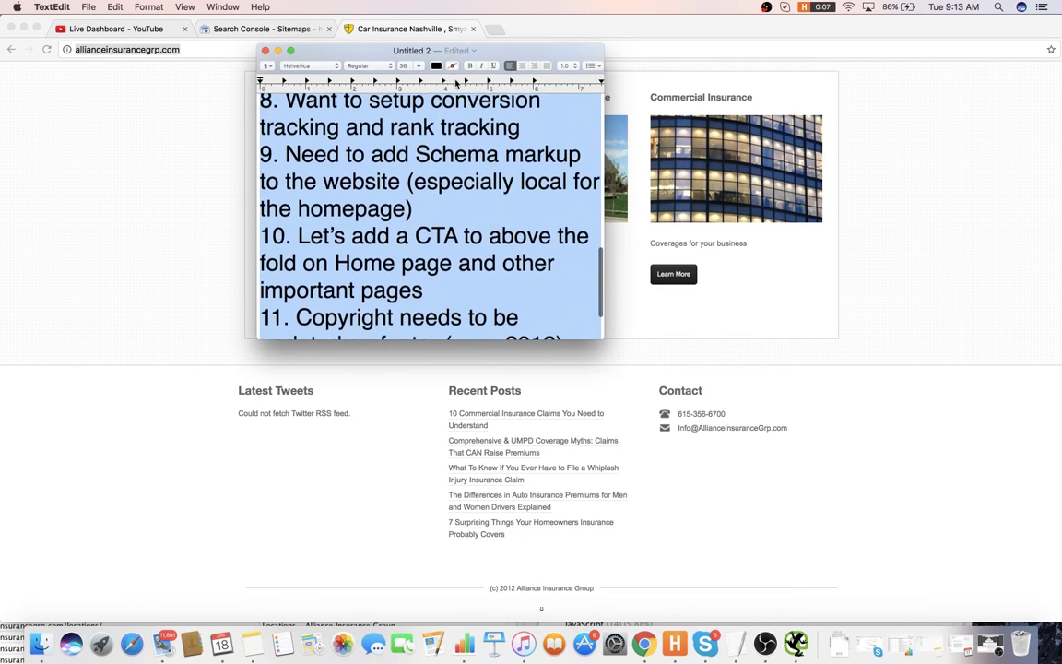
click(418, 65)
click(407, 136)
click(431, 165)
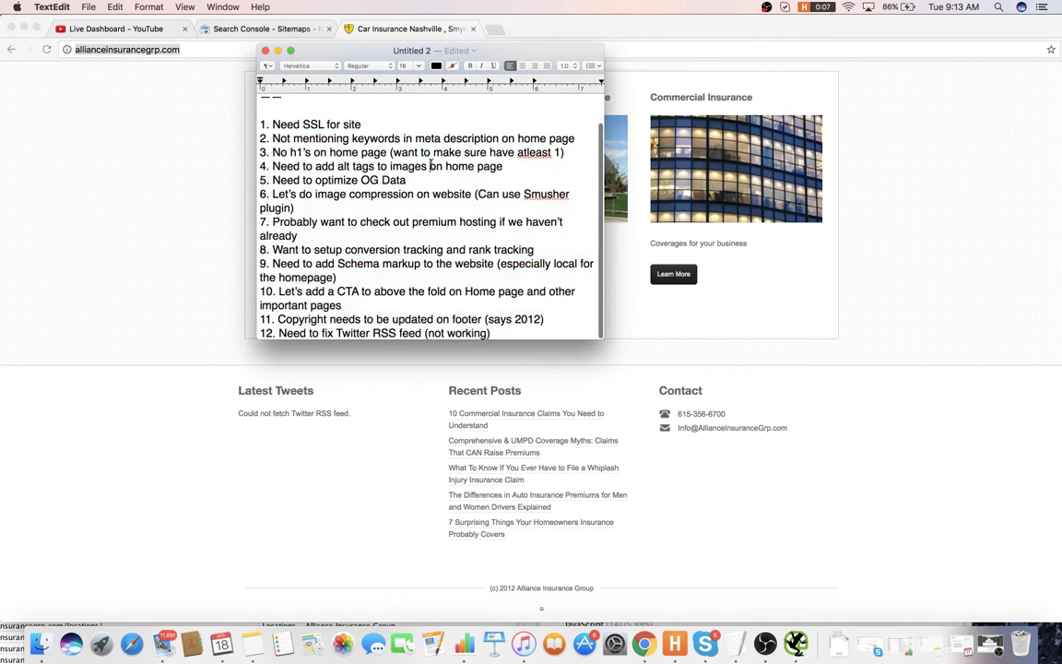
- Start line 13 in the audit note and review the homepage content
click(504, 338)
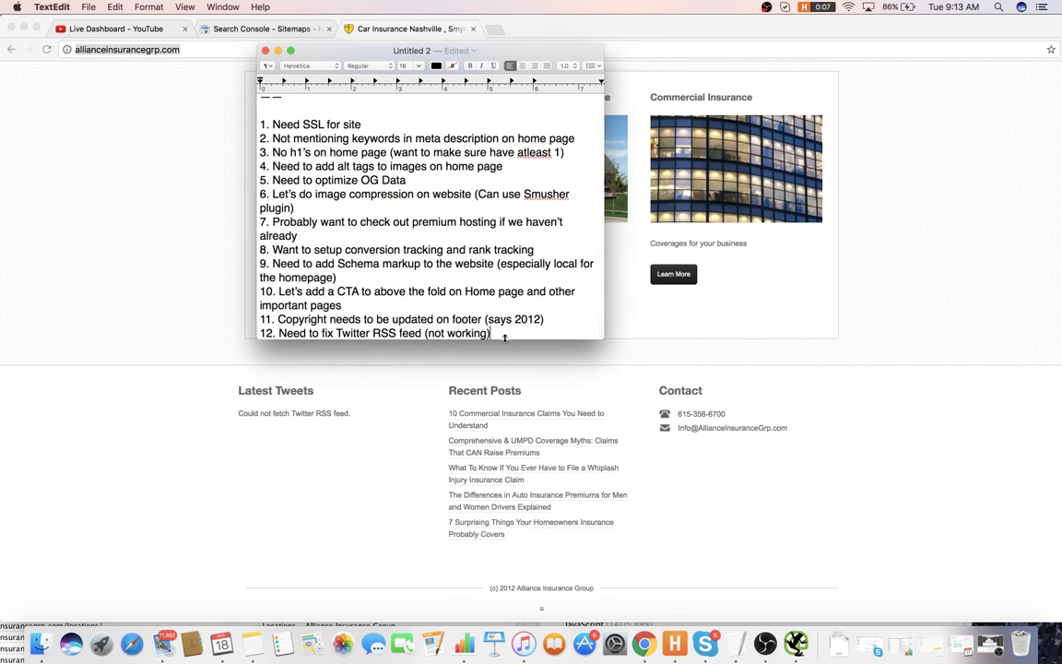
key(Return)
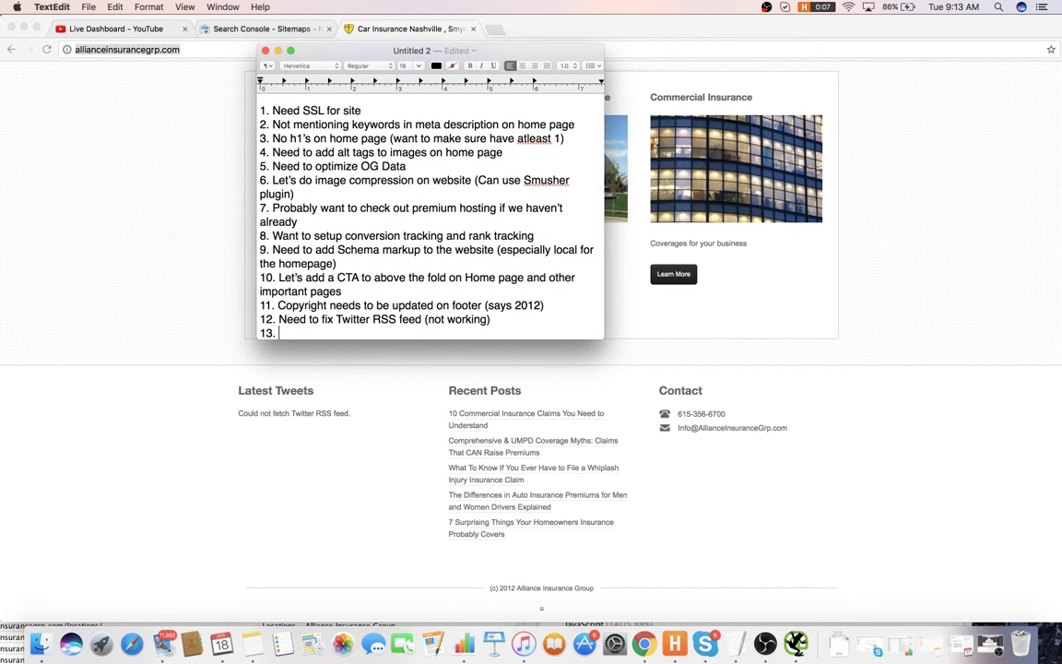
key(super+Tab)
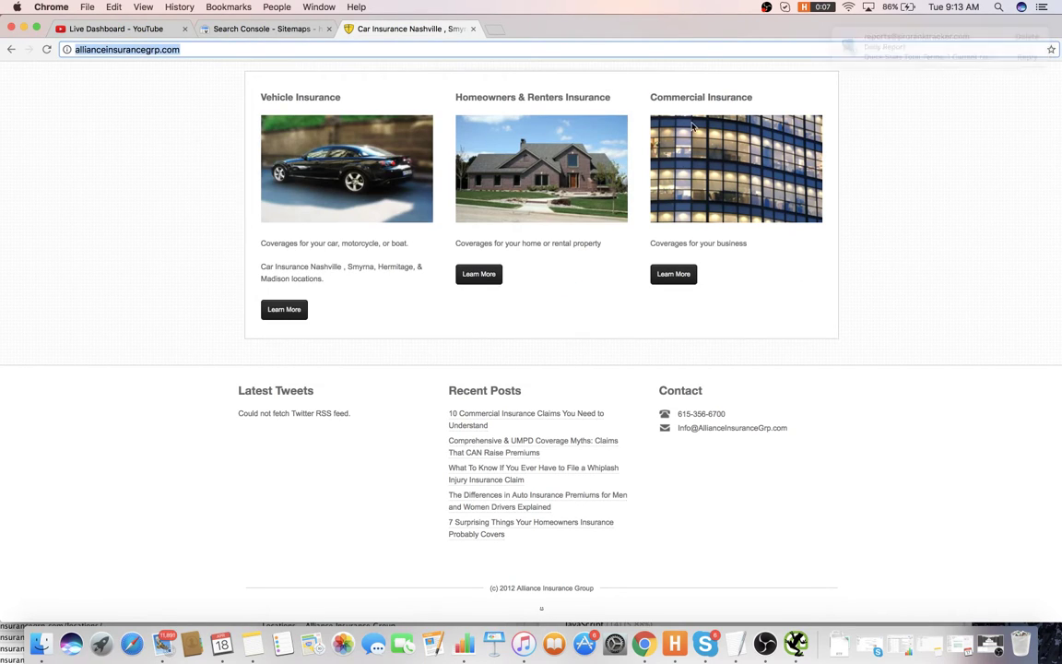
scroll(560, 183, up, 10)
scroll(508, 262, down, 5)
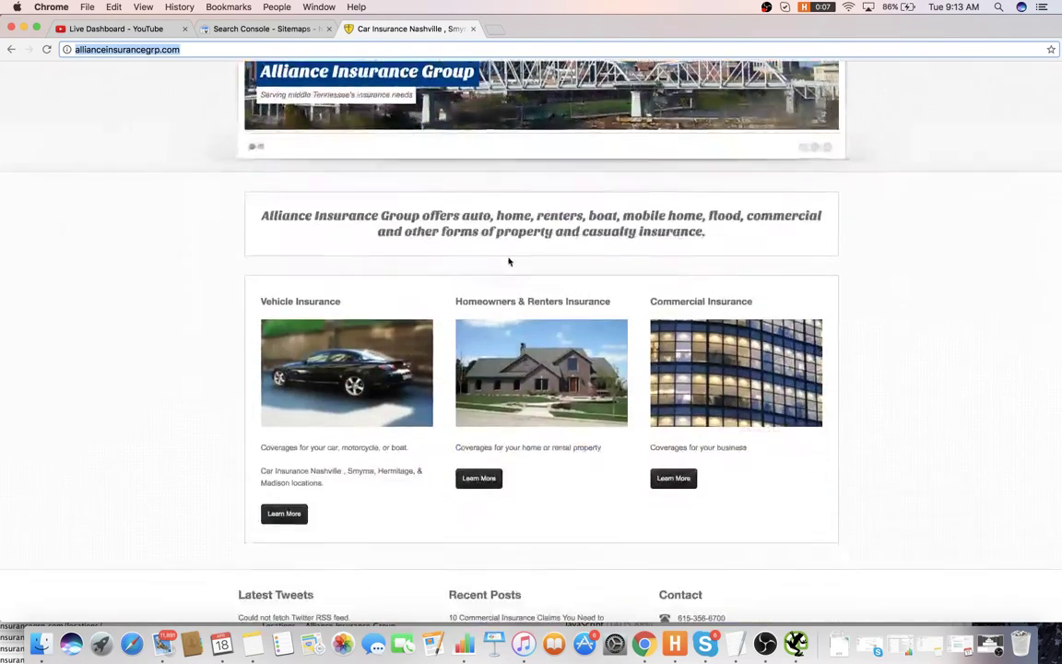
scroll(508, 262, down, 5)
scroll(507, 268, up, 10)
- Write item 13: add more home page text about the different services offered
key(super+Tab)
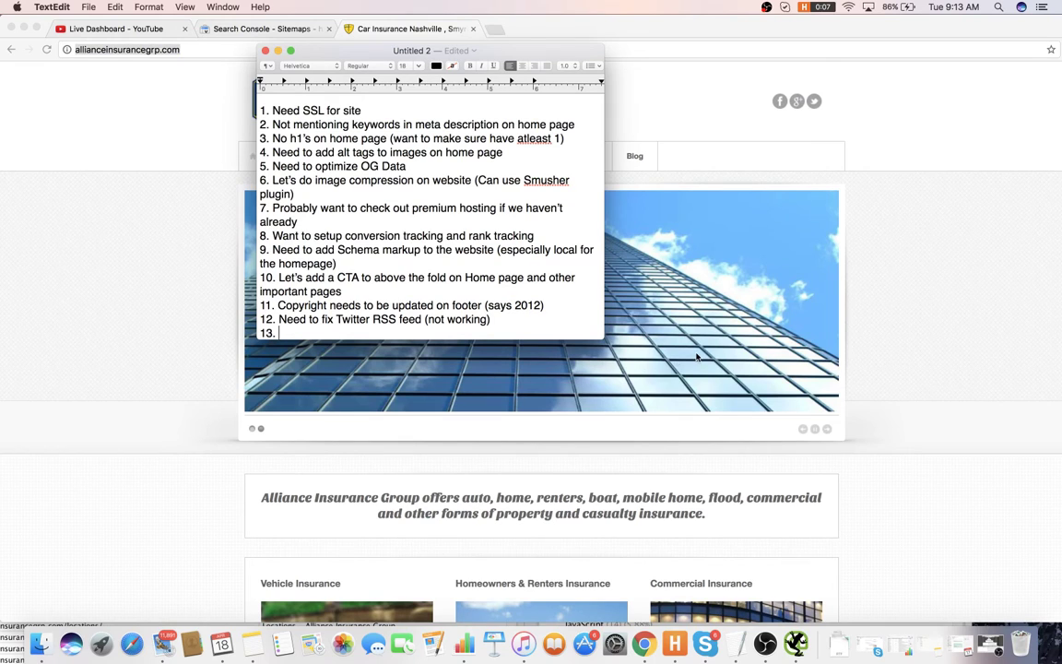
text(Need to add more )
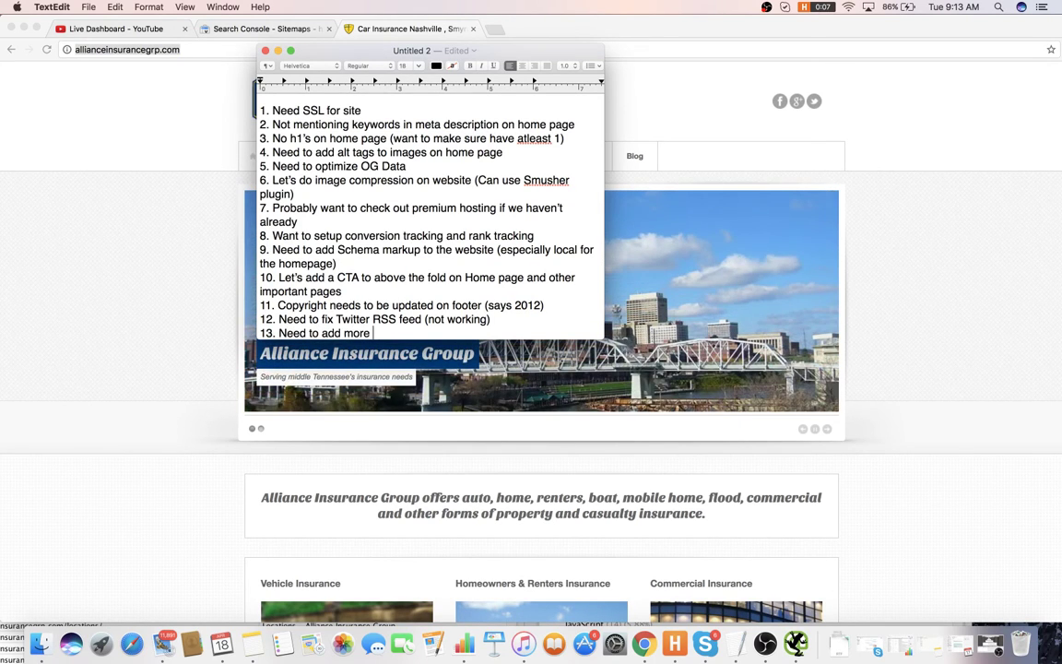
text(content on home page we)
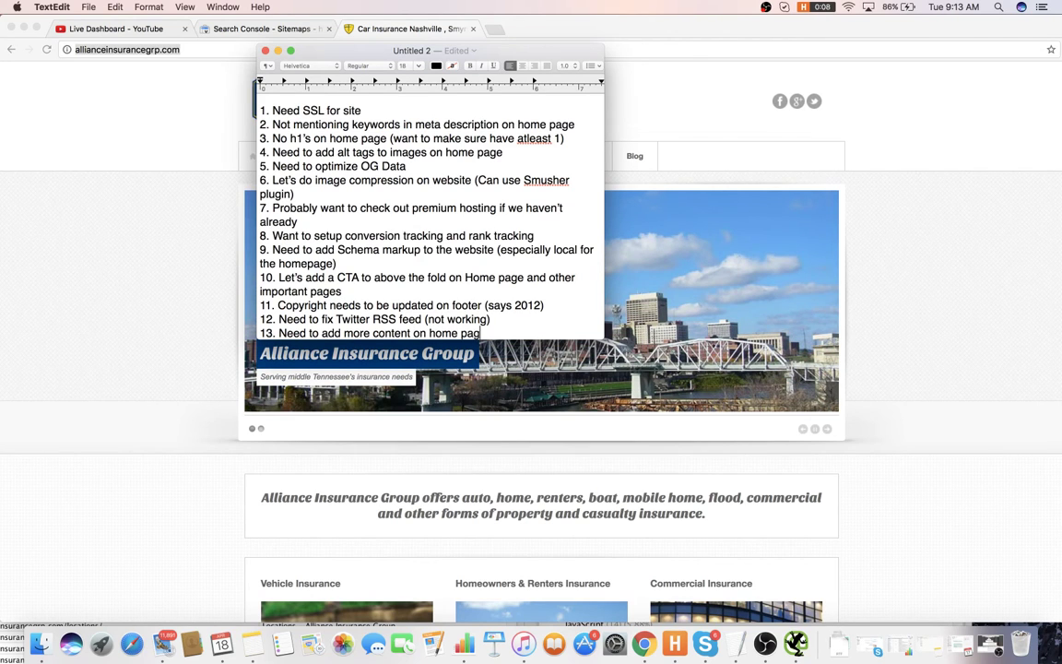
key(BackSpace)
key(BackSpace)
key(BackSpace)
scroll(782, 486, down, 5)
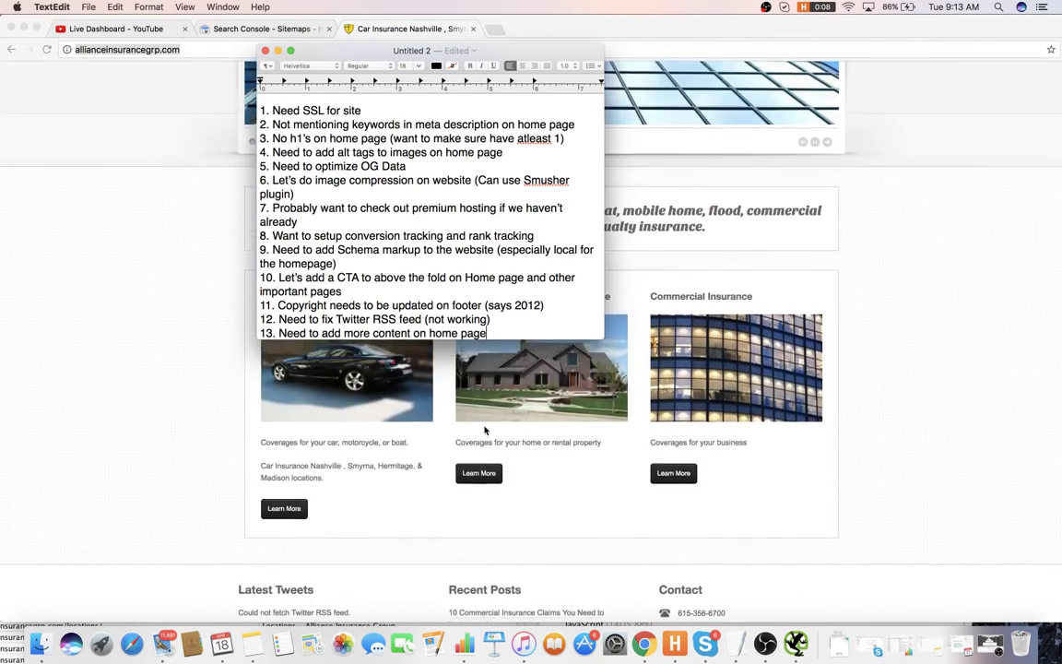
scroll(485, 429, up, 2)
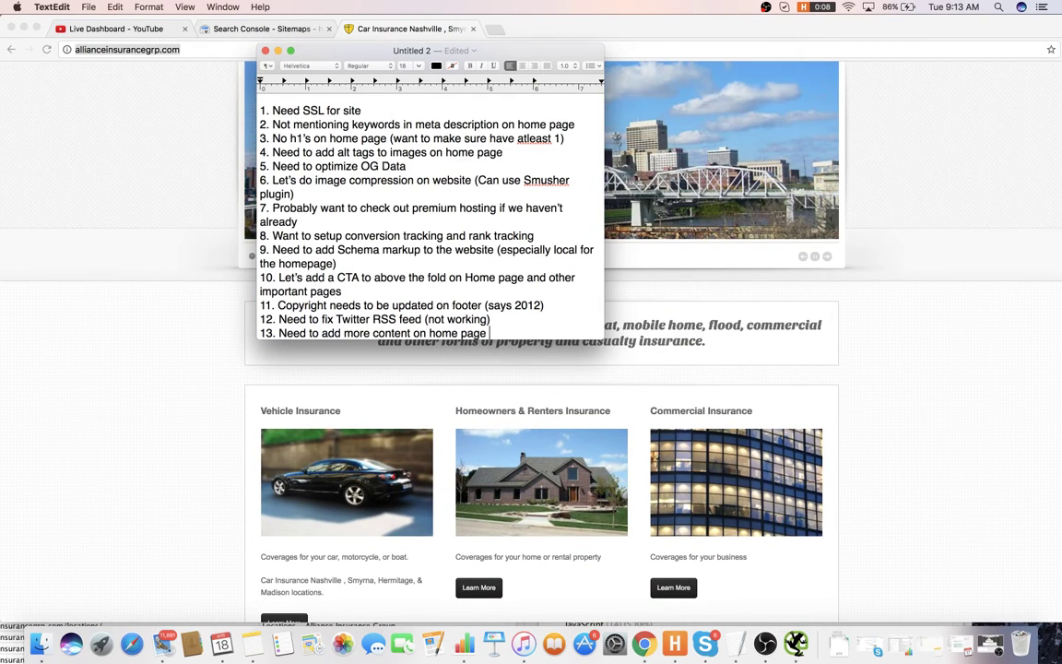
text((can do more eext abou)
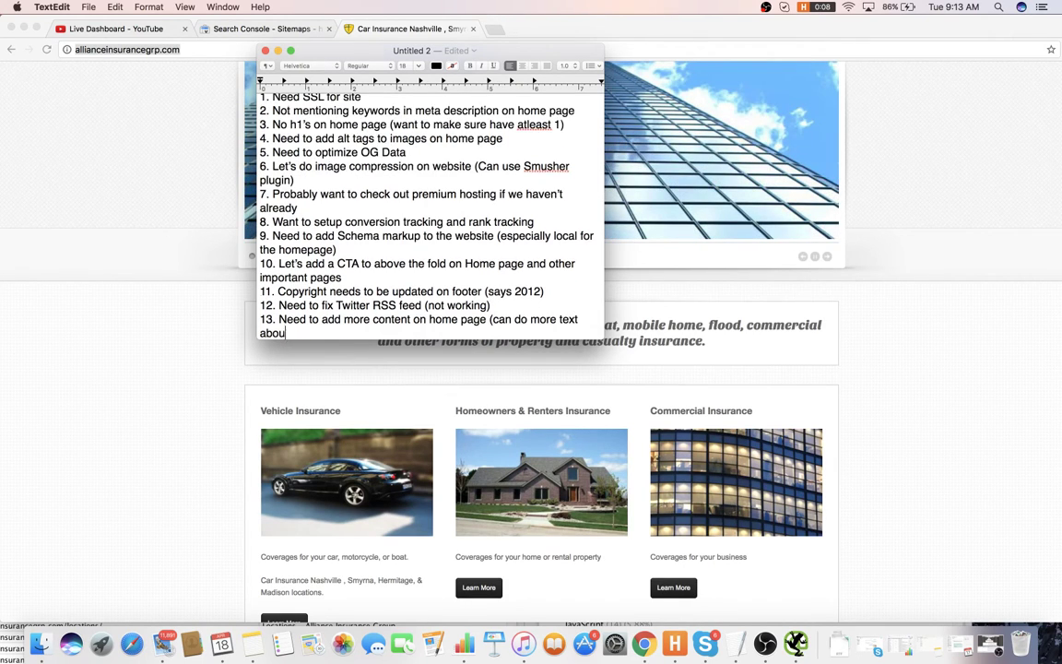
text(t the different ser)
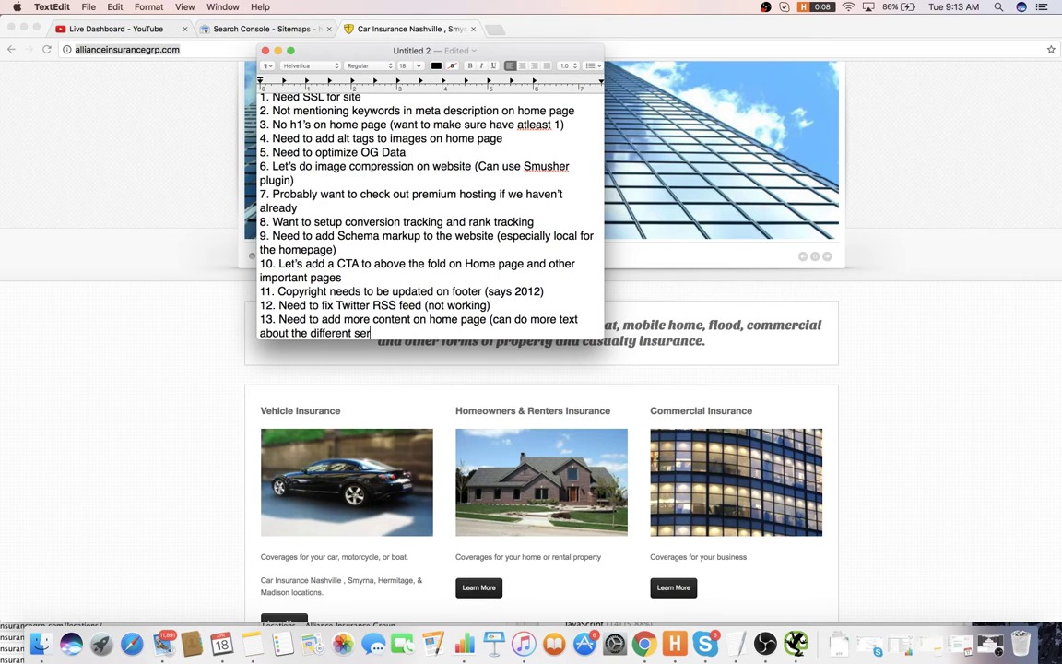
text(vices offered))
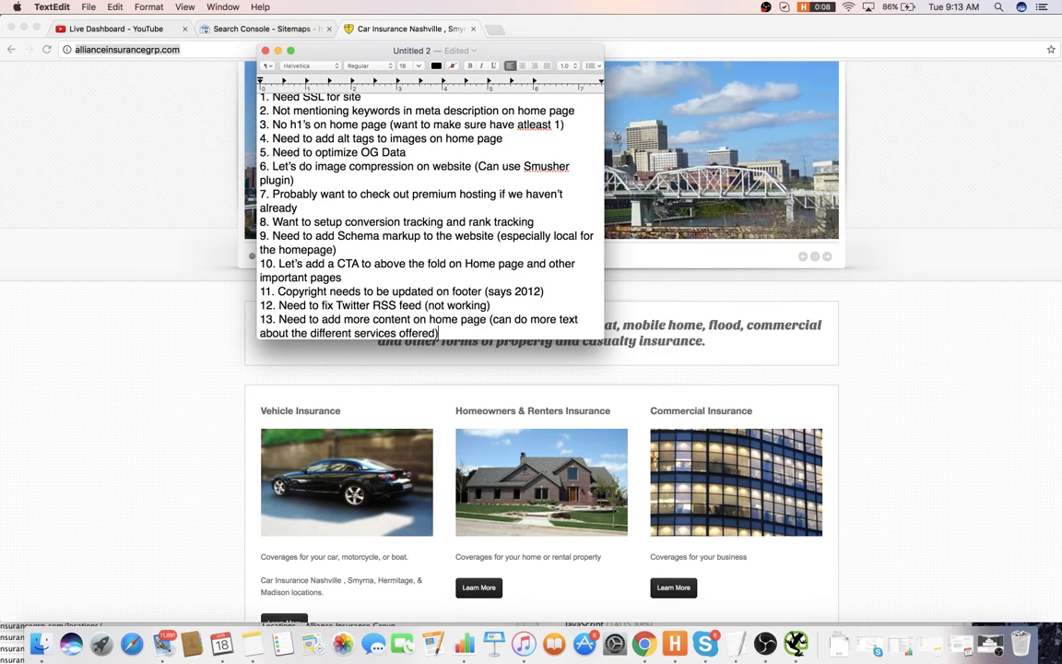
key(Return)
text(14.)
key(super+Tab)
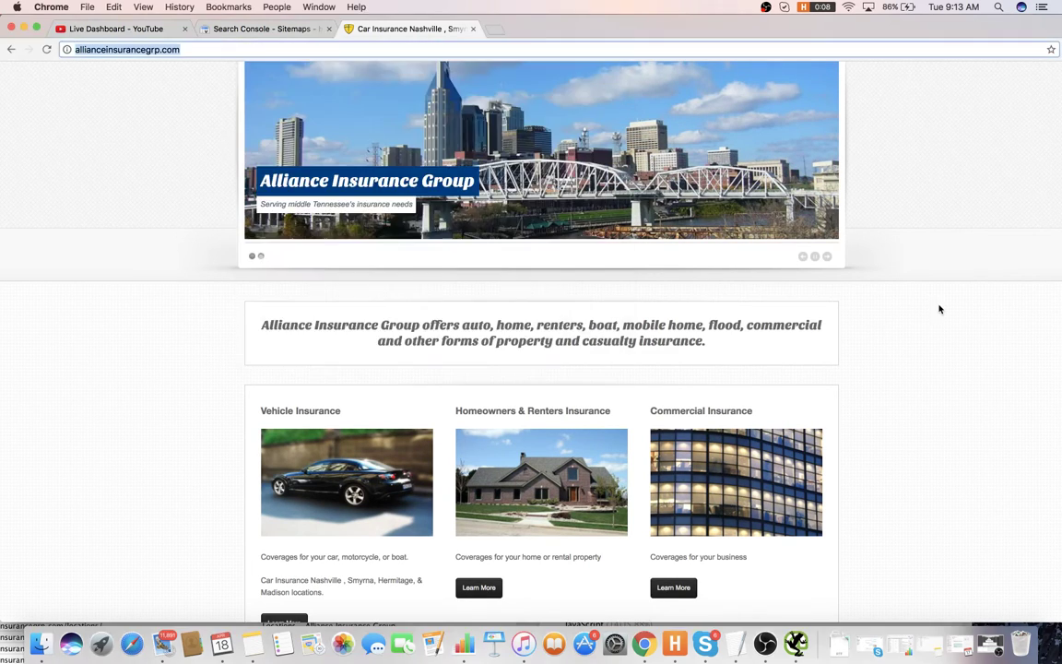
- Open the Alliance site's Contact page from the navigation bar
scroll(939, 308, up, 5)
mouse_move(365, 163)
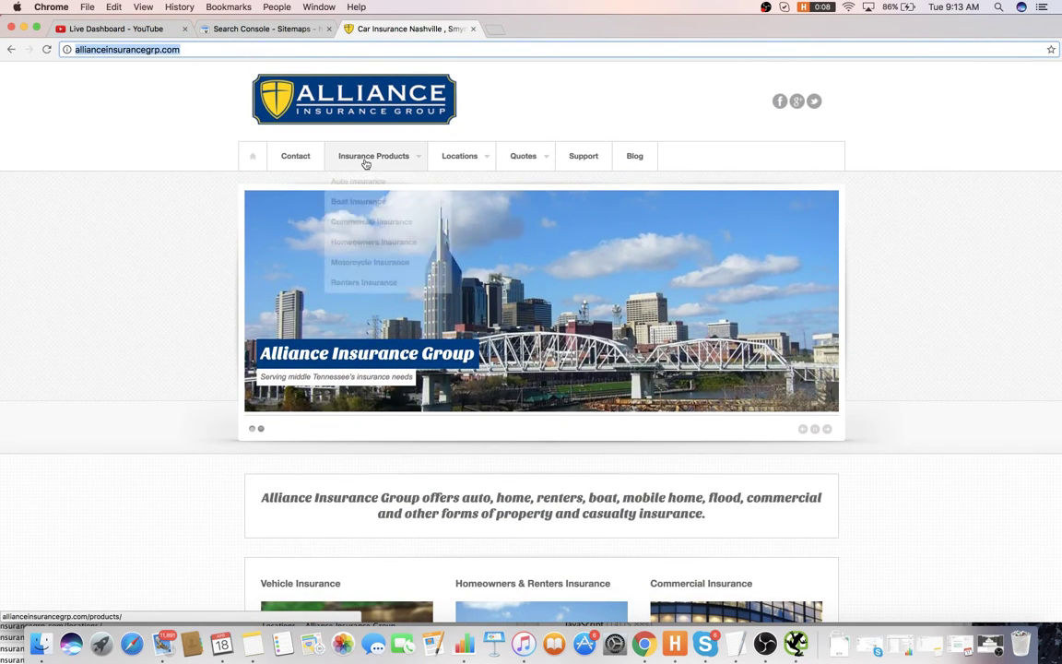
mouse_move(372, 202)
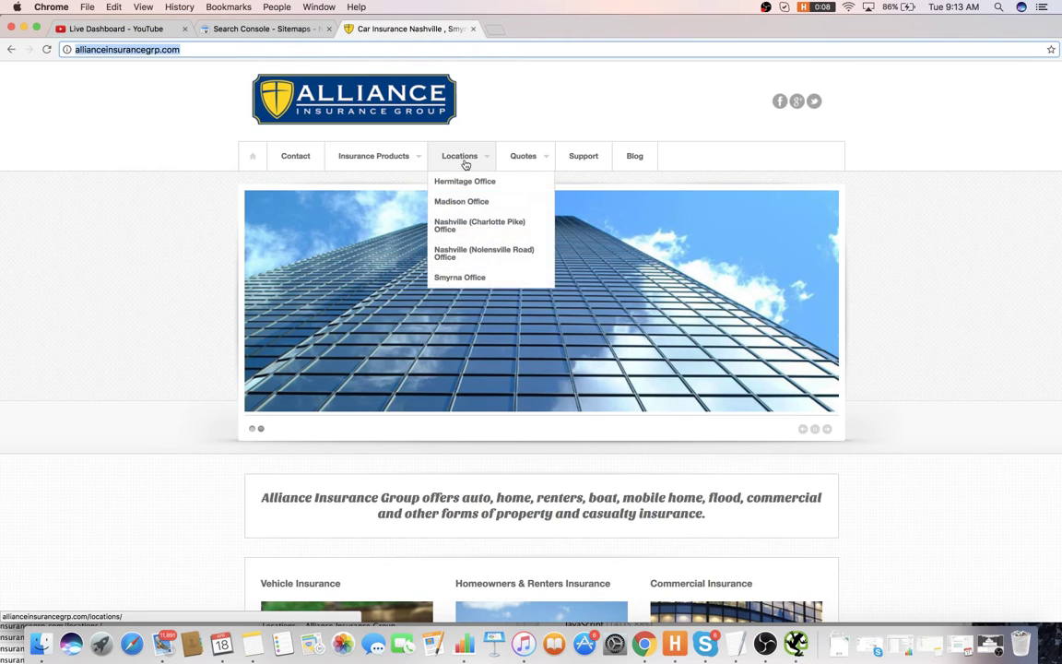
mouse_move(522, 160)
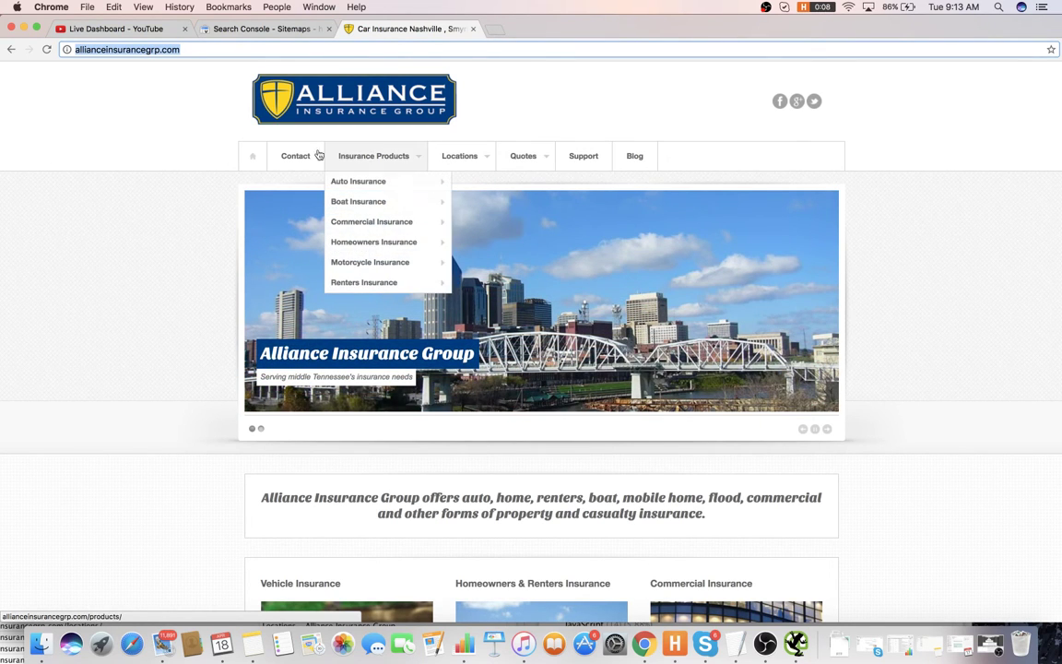
click(277, 158)
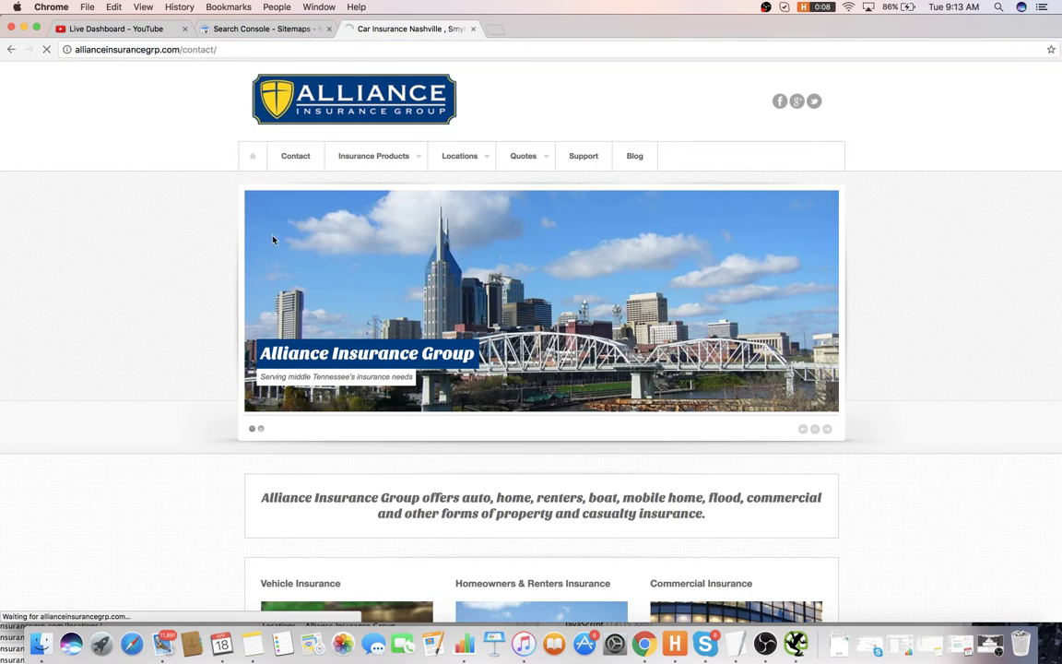
scroll(345, 258, down, 3)
scroll(348, 256, down, 3)
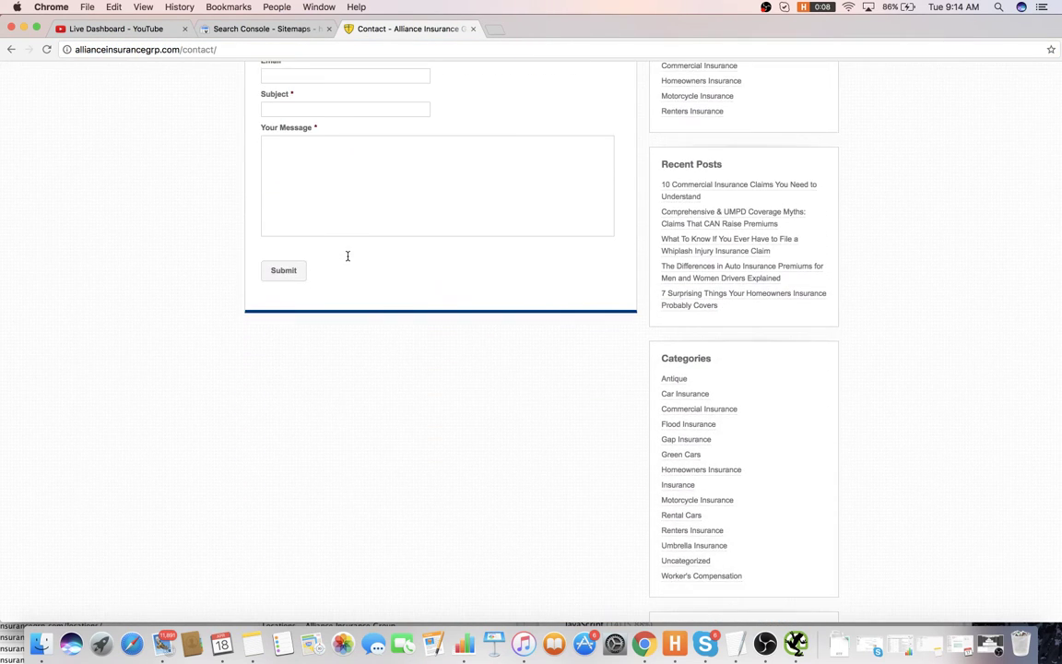
scroll(345, 258, up, 5)
- Submit a test contact form with Hermitage office, a test email and subject SEO
click(348, 226)
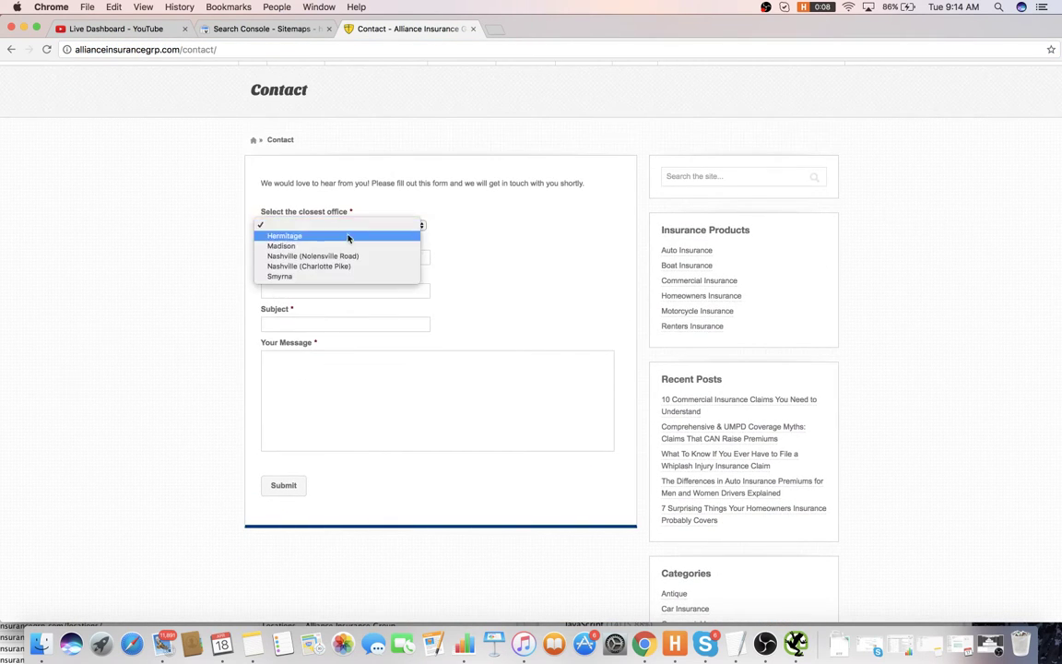
click(336, 244)
click(324, 258)
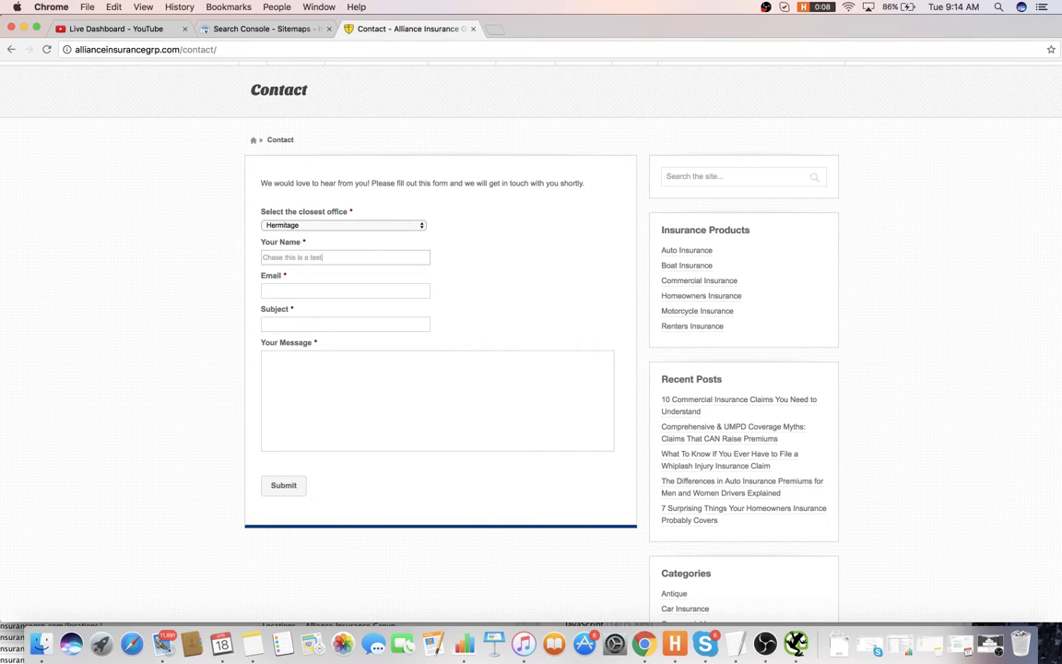
click(344, 290)
key(Tab)
text(S)
click(287, 484)
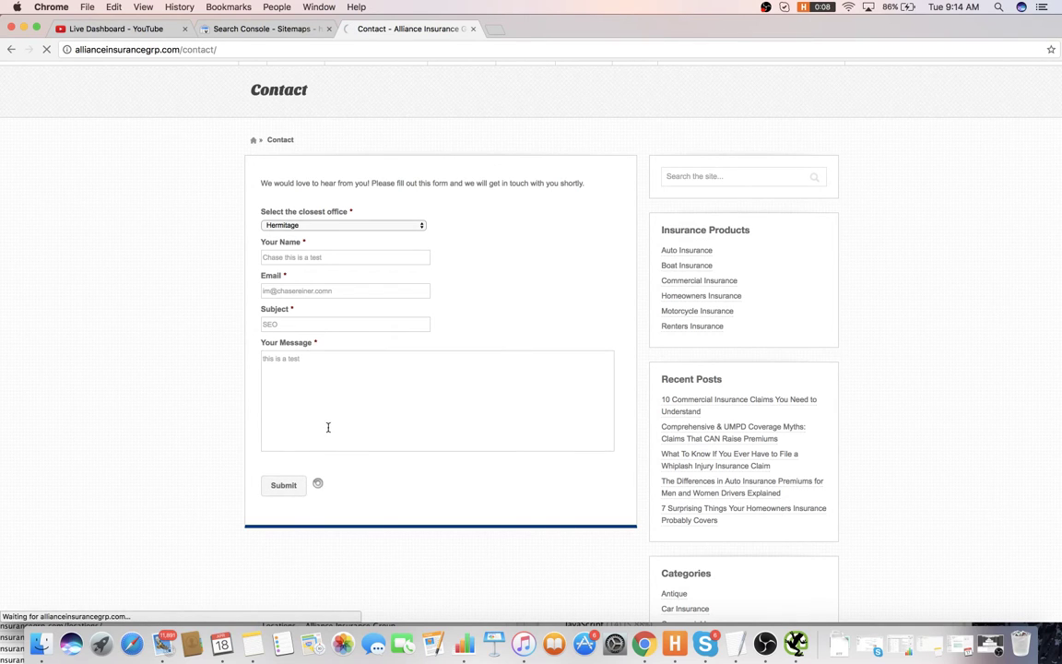
scroll(350, 343, up, 5)
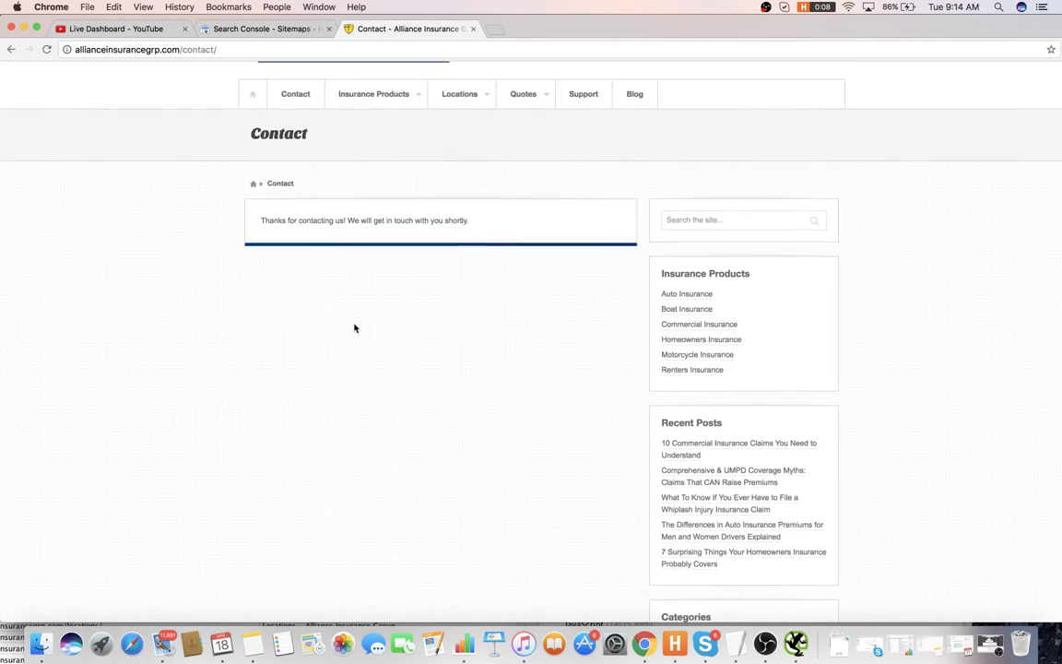
scroll(362, 308, down, 1)
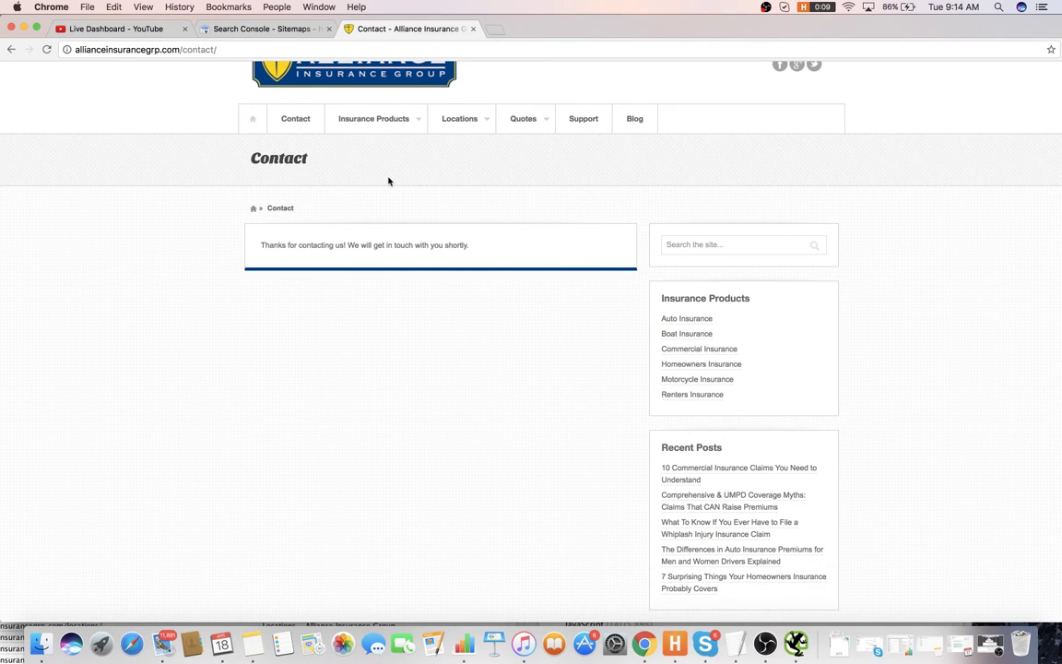
- Add item 14, 'Need to add redirect on contact page for conversion tracking', and begin line 15
key(super+Tab)
text(Ne)
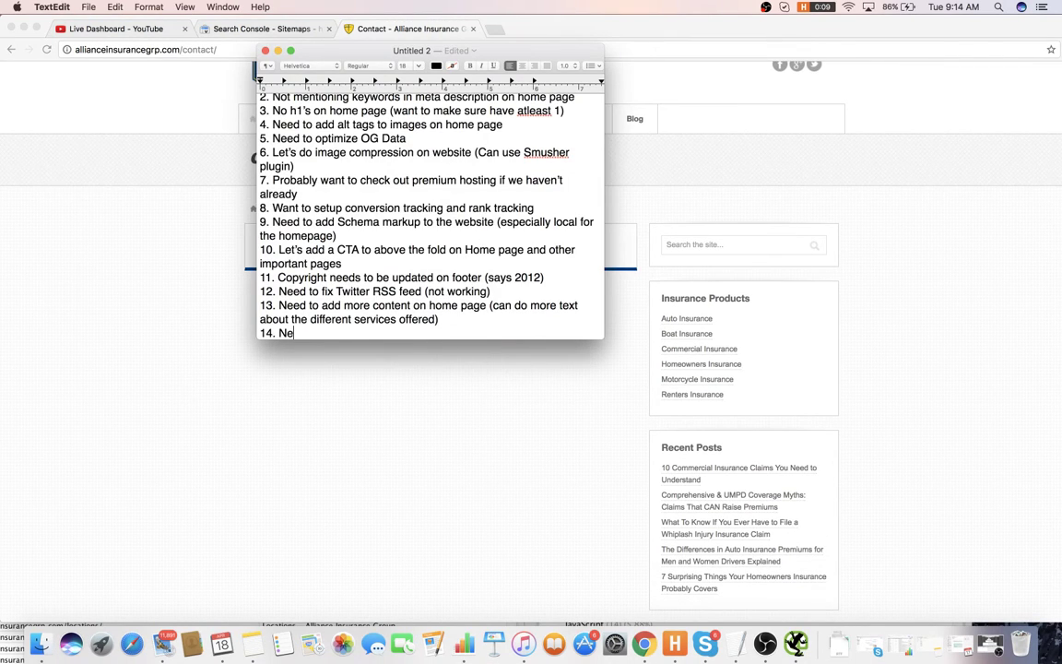
text(ed to add redirec)
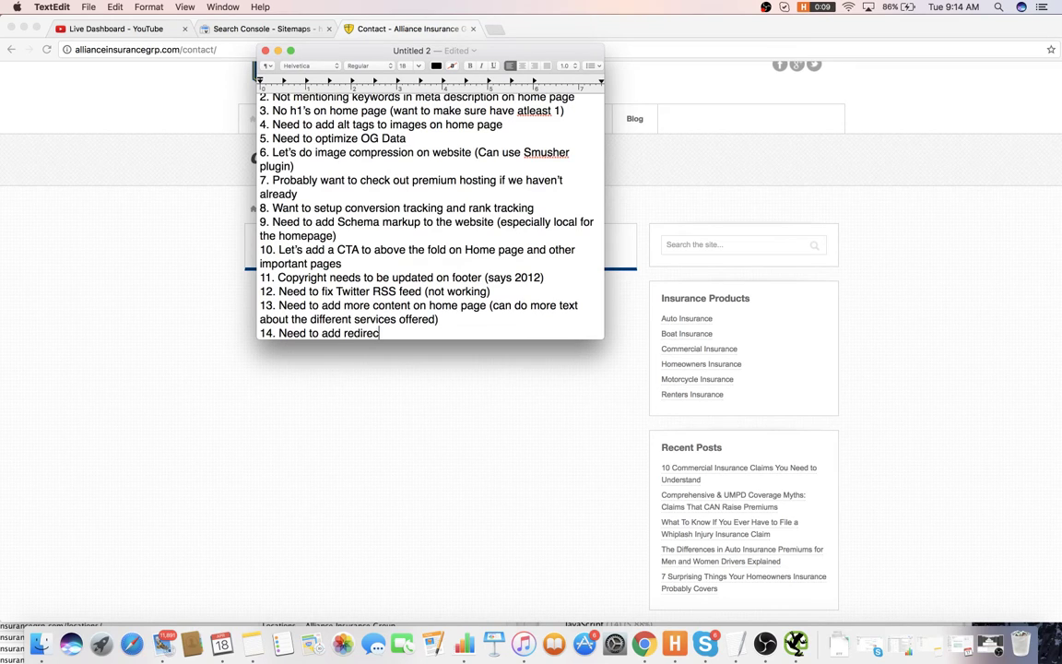
text(t on contact page )
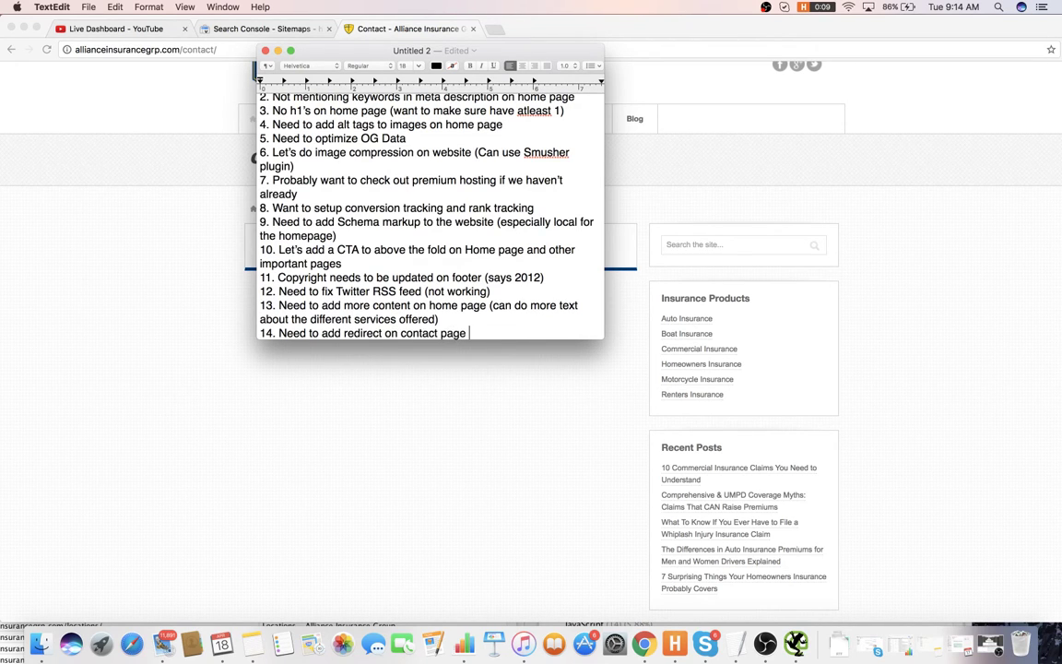
text(for conversion tra)
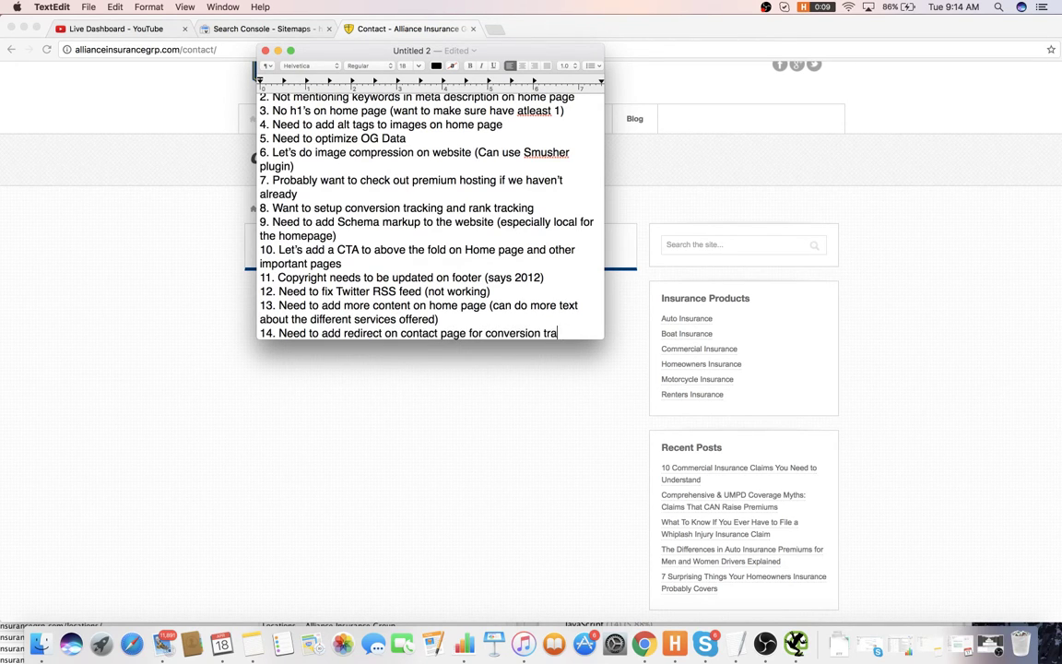
text(cking)
key(Return)
text(15.)
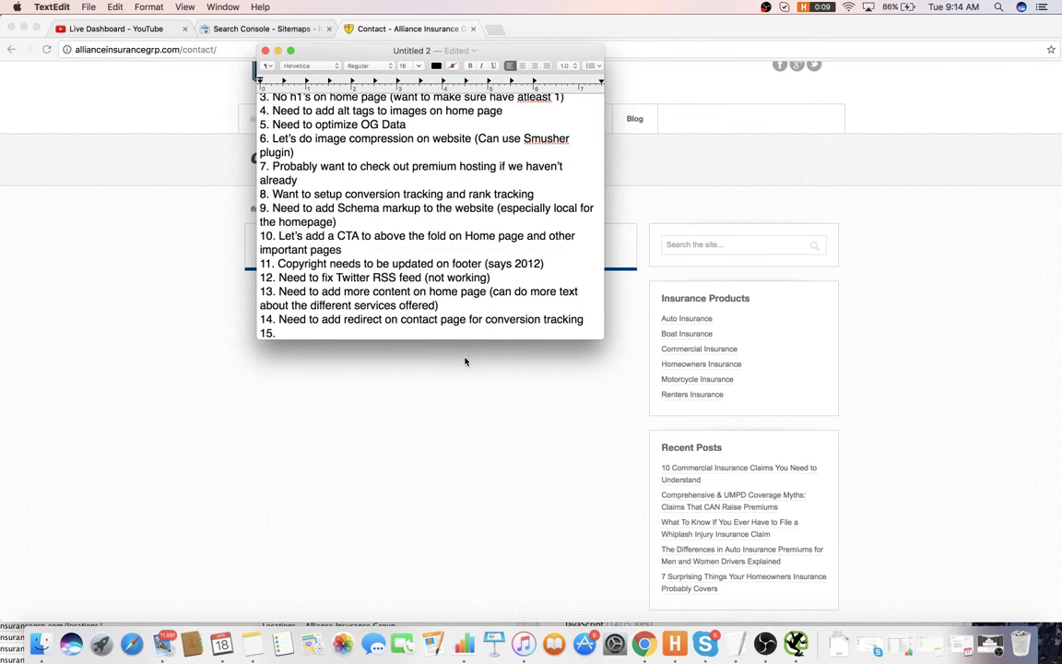
click(467, 359)
- Scroll the thank-you page, then use the nav Contact link to show the empty form
scroll(699, 299, down, 2)
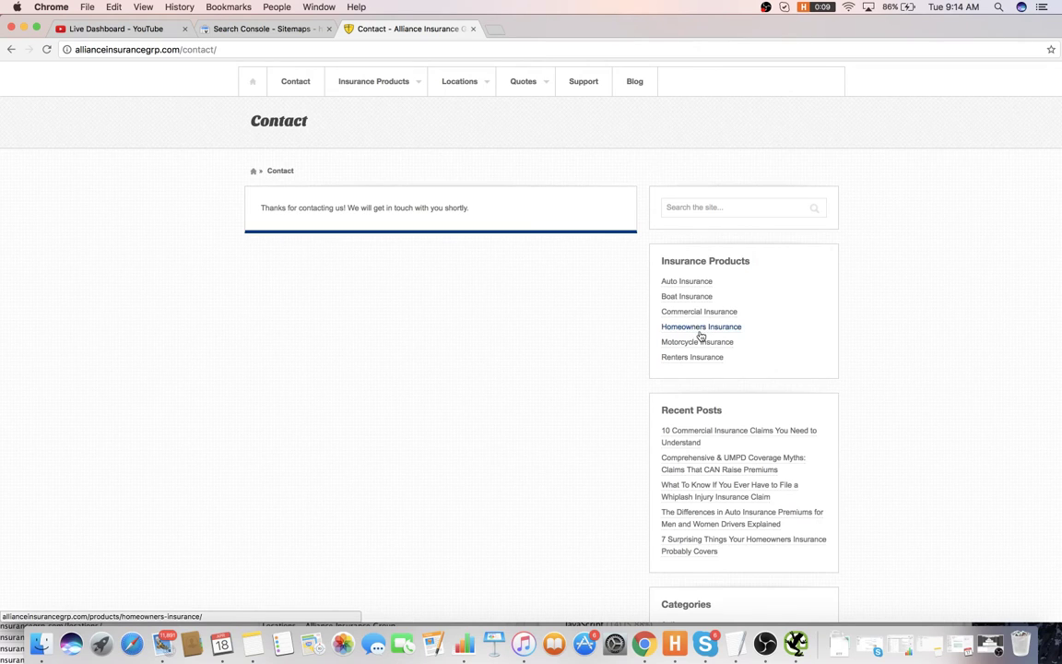
scroll(699, 332, down, 1)
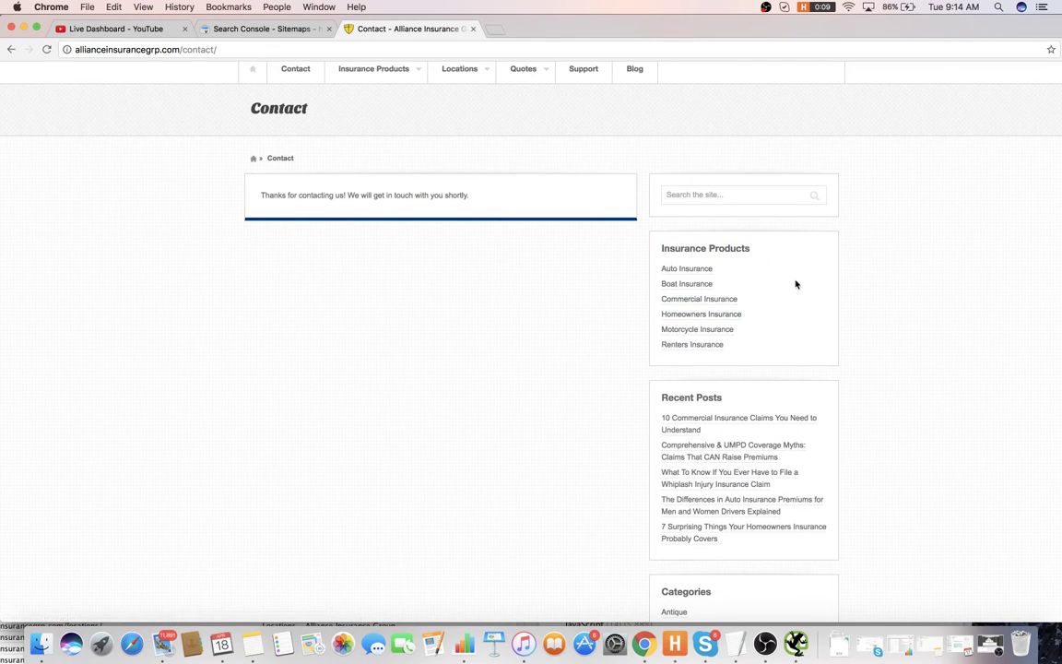
scroll(753, 349, down, 3)
scroll(736, 349, down, 15)
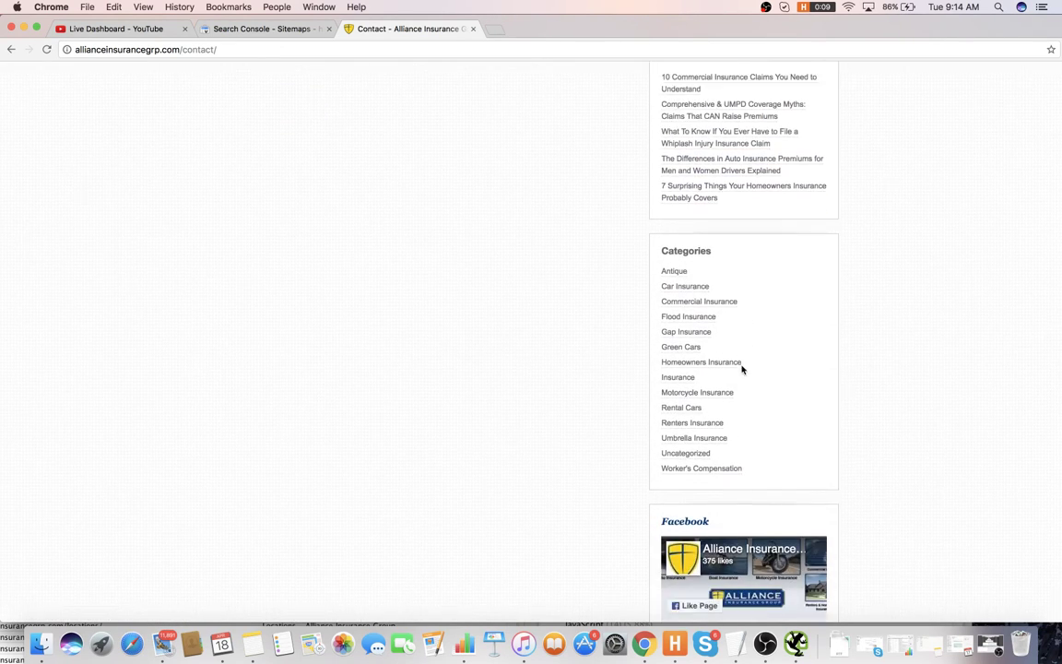
scroll(664, 320, up, 15)
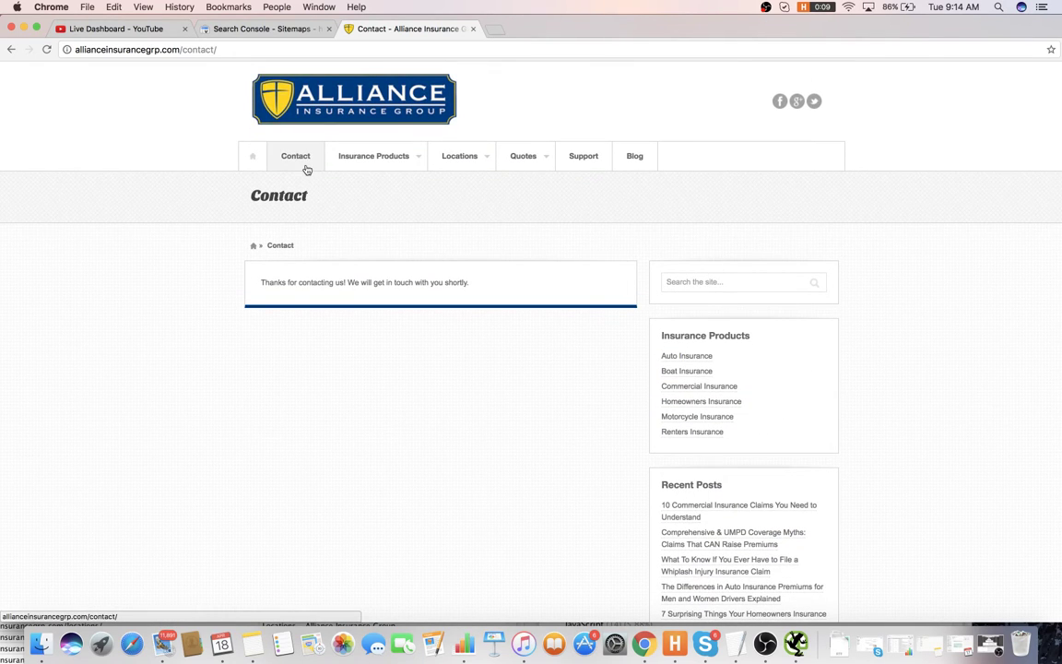
click(304, 167)
scroll(397, 210, down, 2)
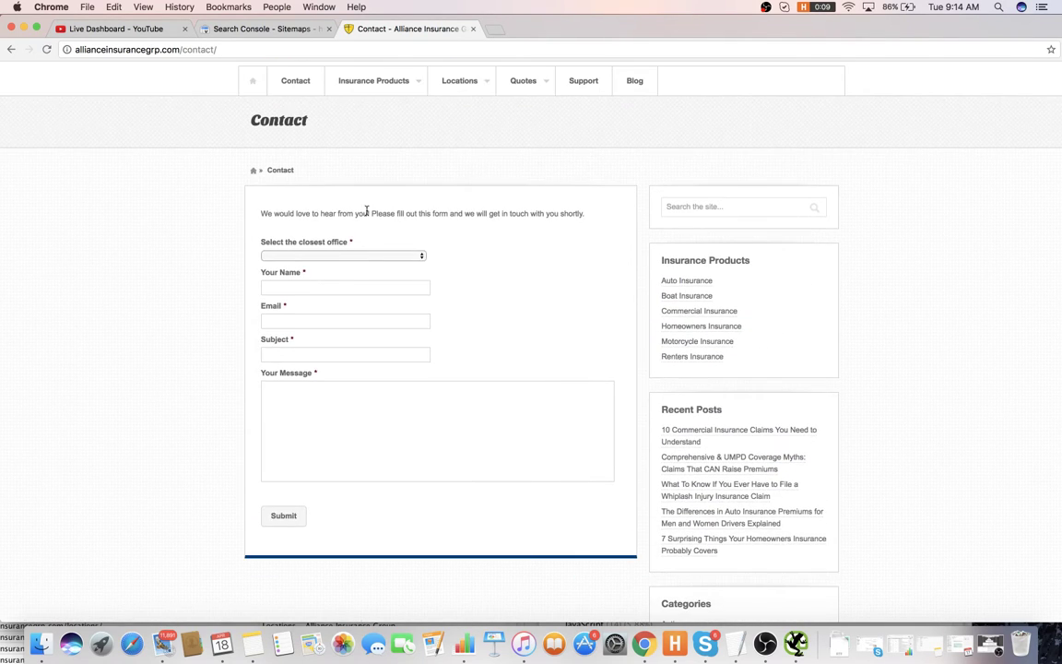
scroll(483, 213, down, 2)
scroll(486, 213, up, 5)
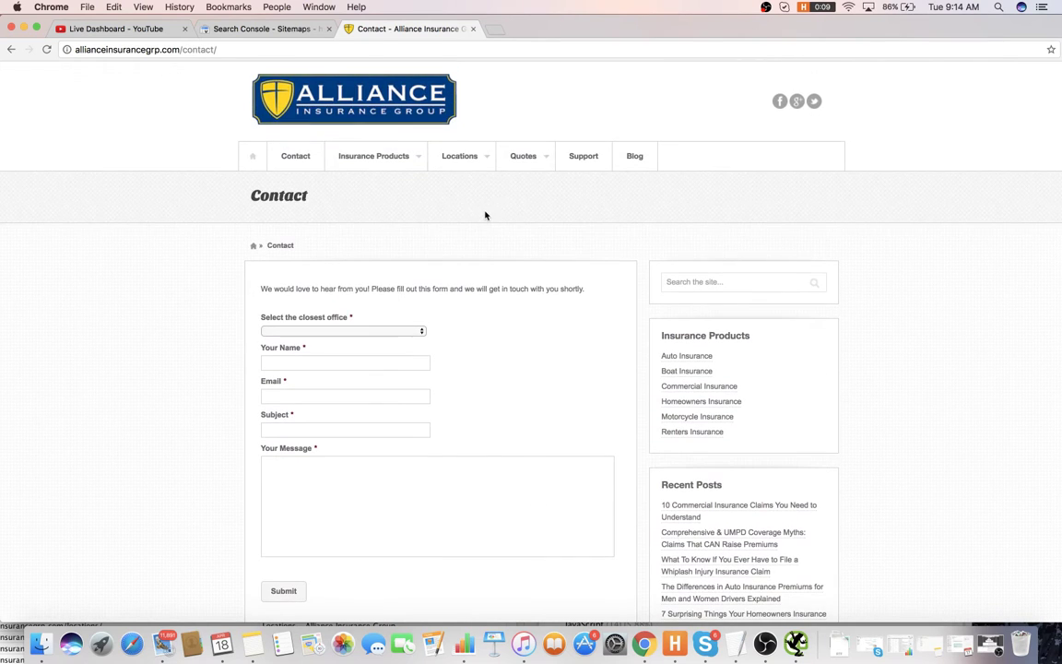
- Add item 15 on contact page location and hours details with service link silos, then open Insurance Products
key(super+Tab)
text(Co)
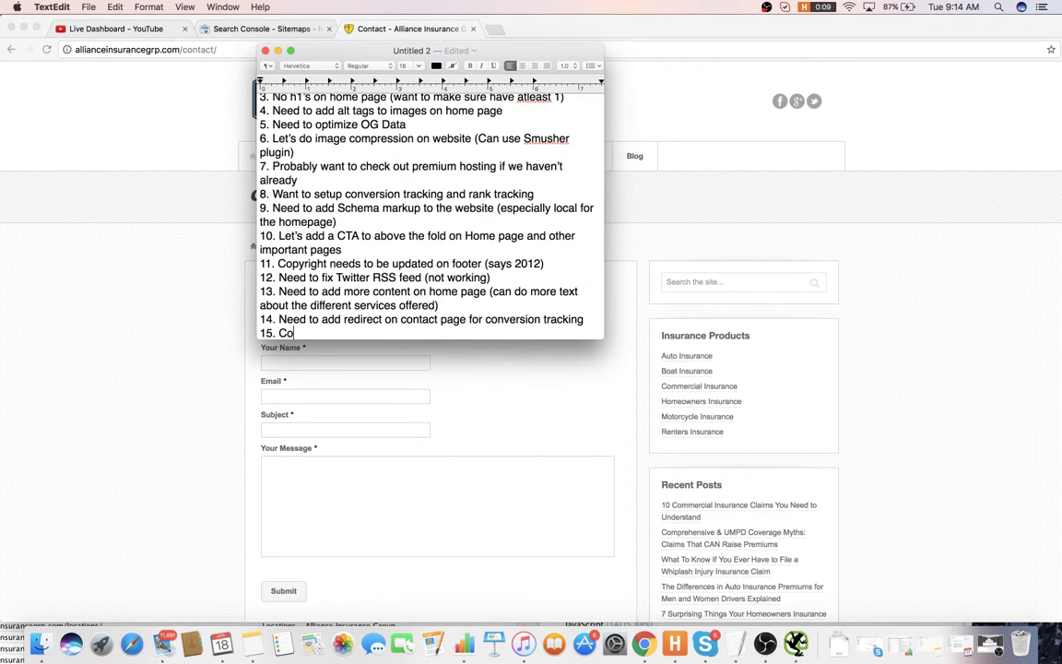
text(uld add a little bit more )
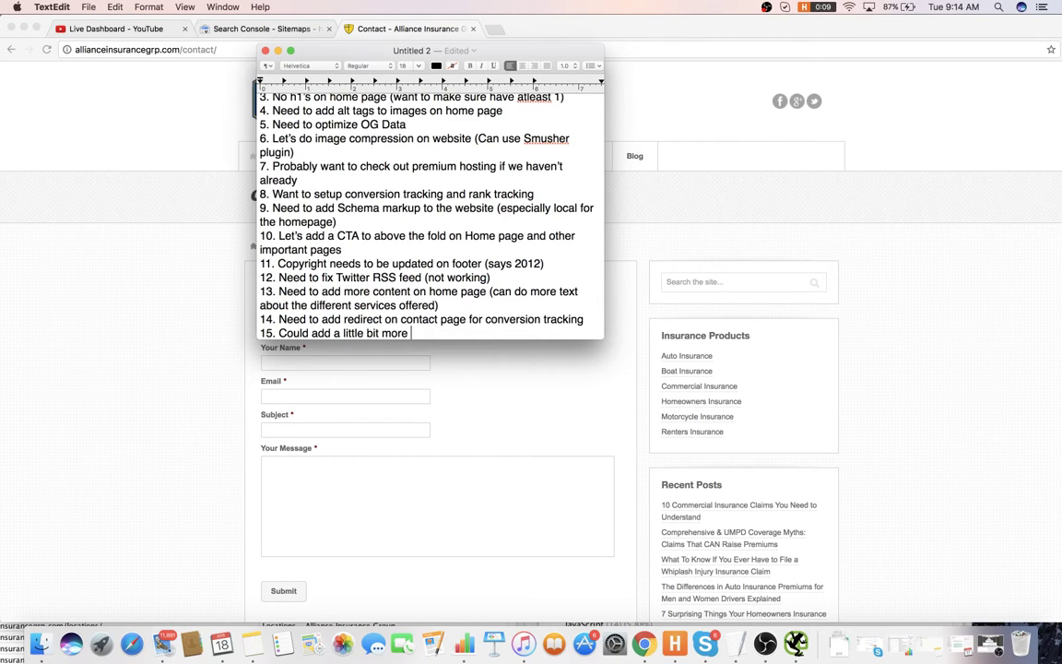
text(details on contact page abo)
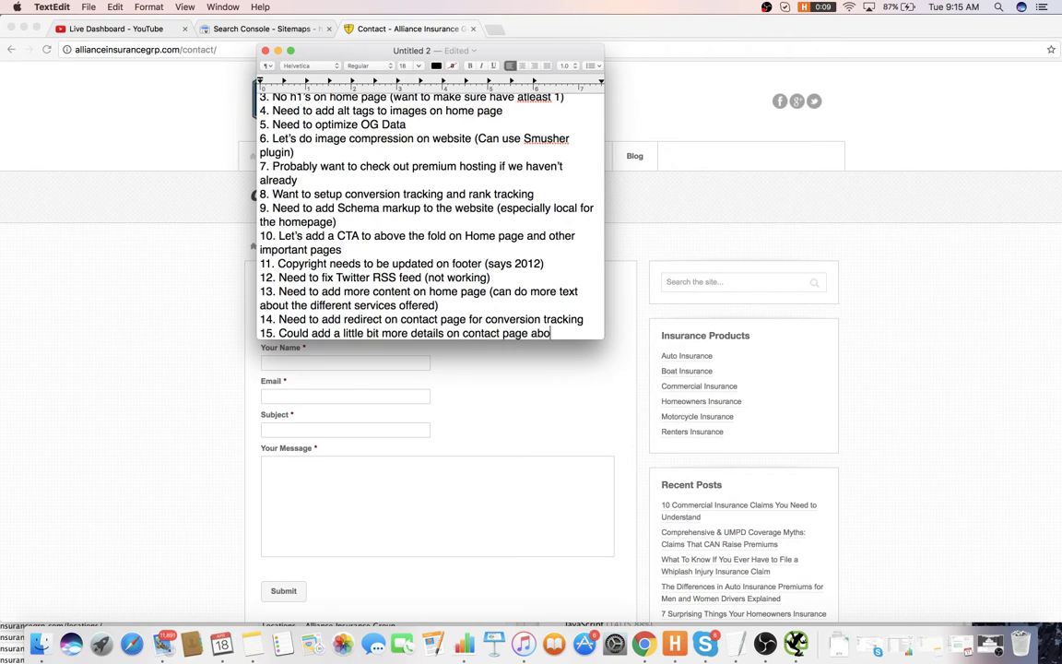
text(ut location, h)
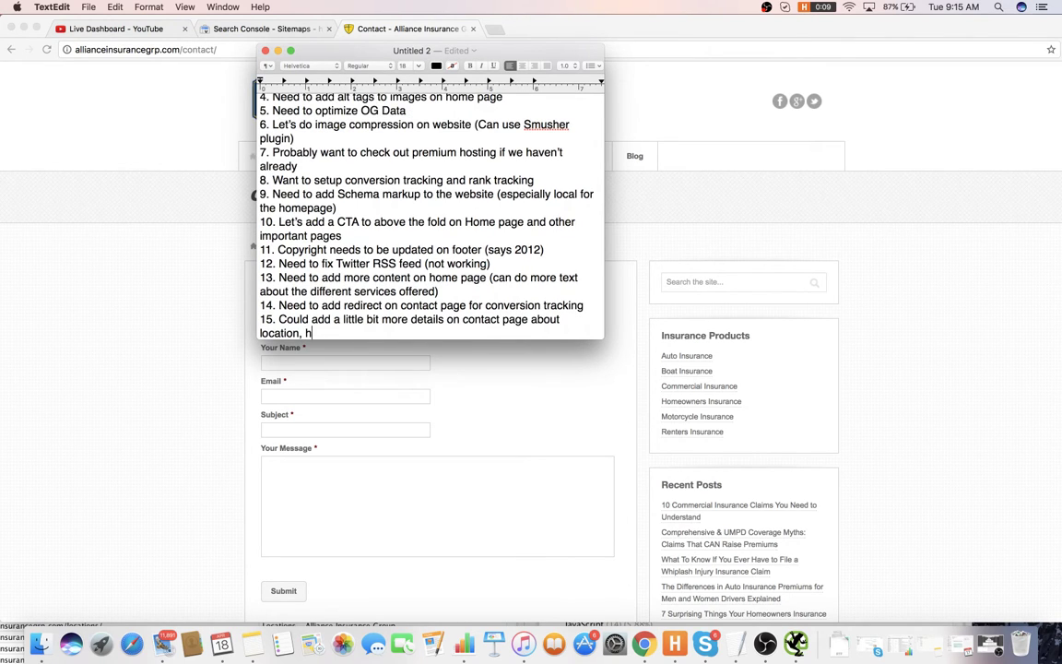
text(ours, etc. and talk a li)
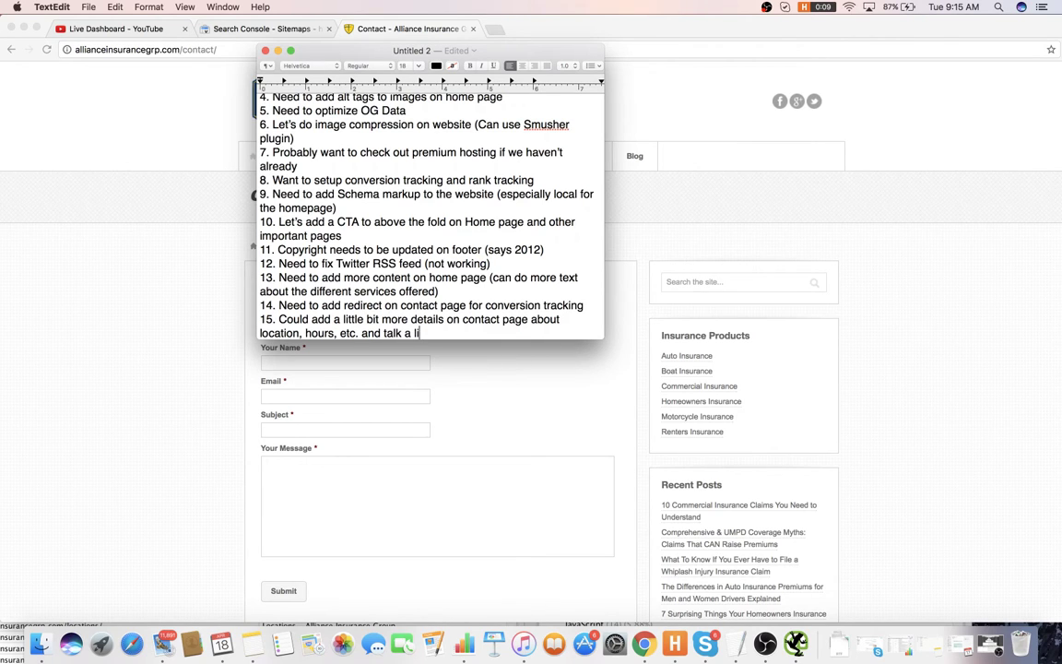
text(ttle bit abouttservi)
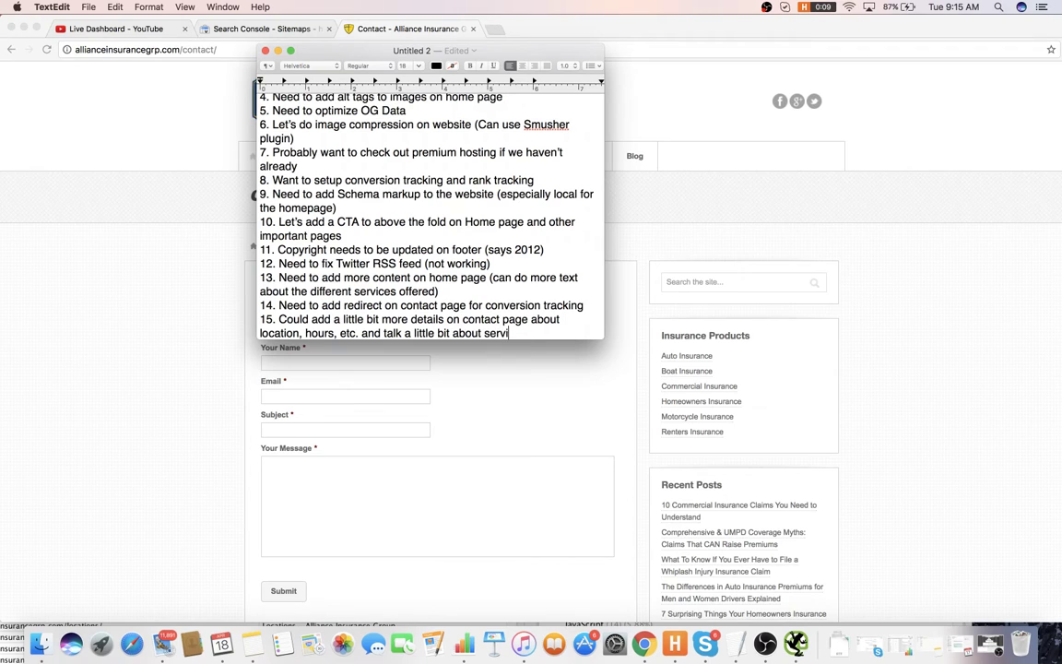
text(ces people can contact you abo)
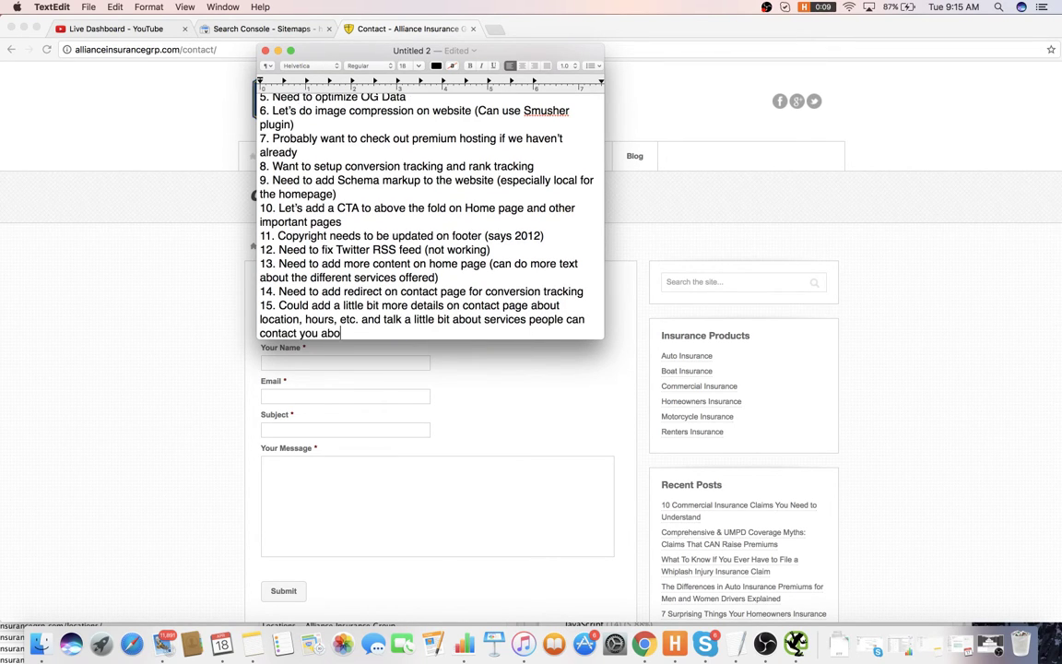
text(ut with link silo's goibng to)
key(BackSpace)
key(BackSpace)
key(BackSpace)
key(BackSpace)
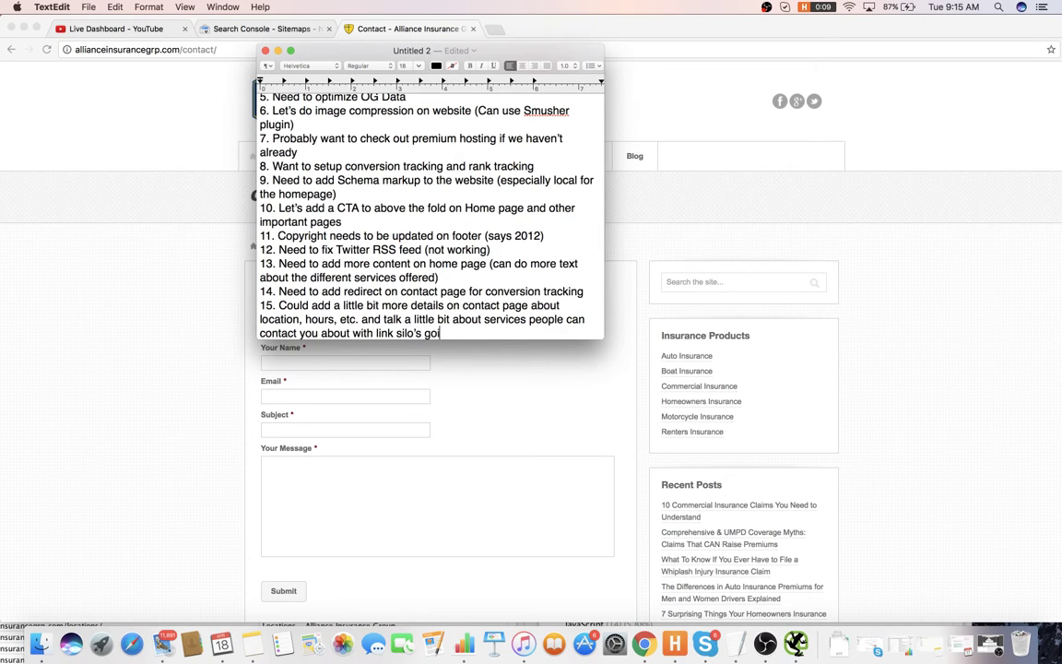
text(ng to those services)
key(Return)
text(16.)
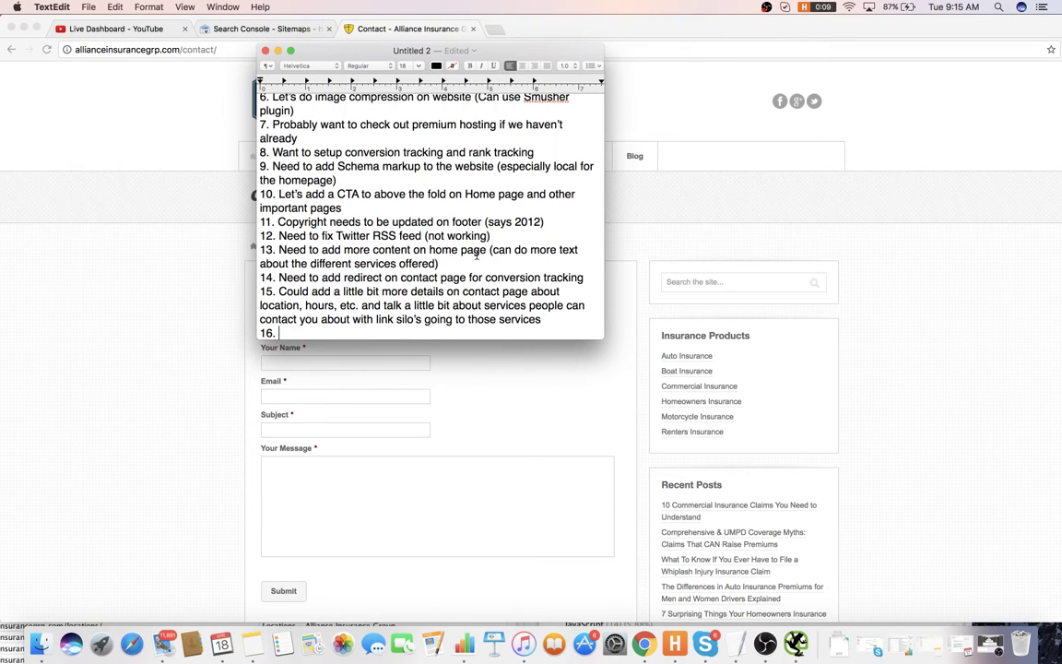
click(206, 246)
click(357, 172)
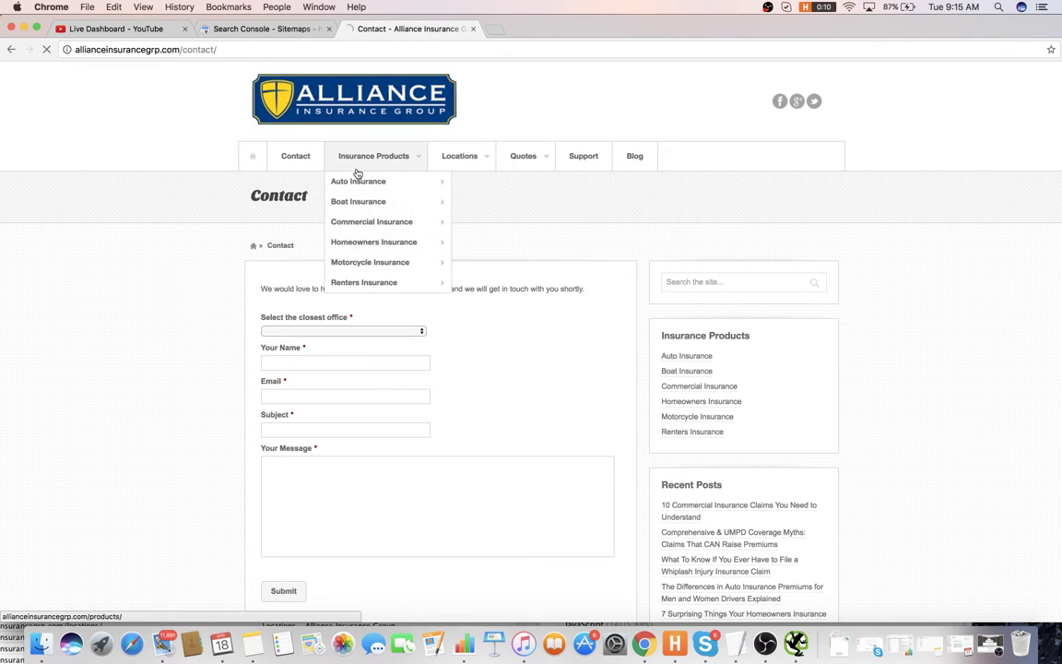
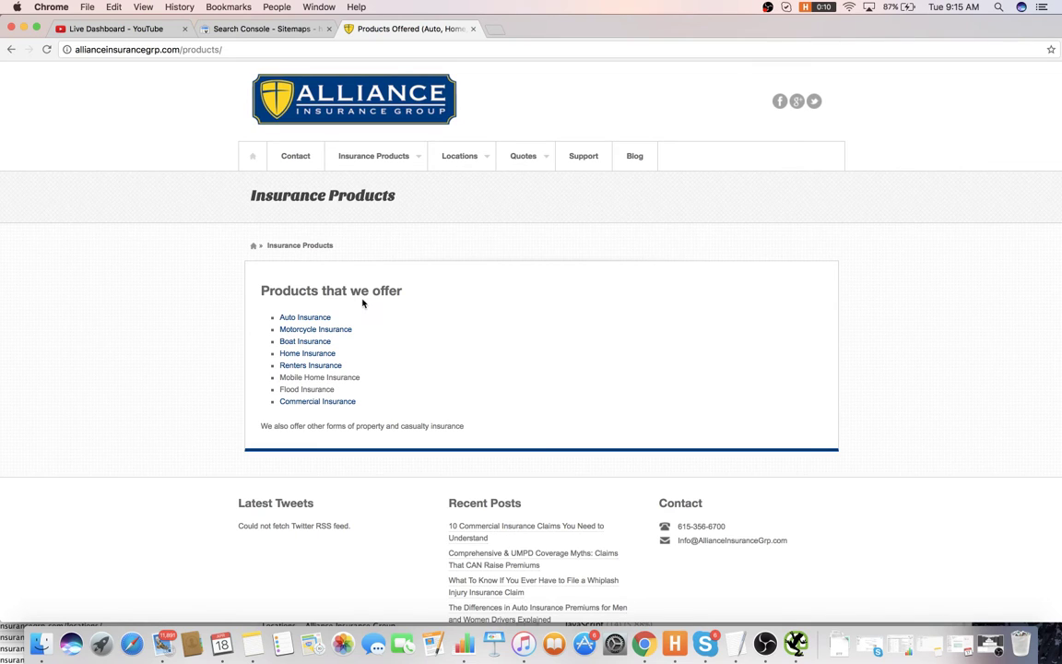
- Add item 16, 'Need to have break downs on product page about the different bulleted products offered', and start line 17
key(super+Tab)
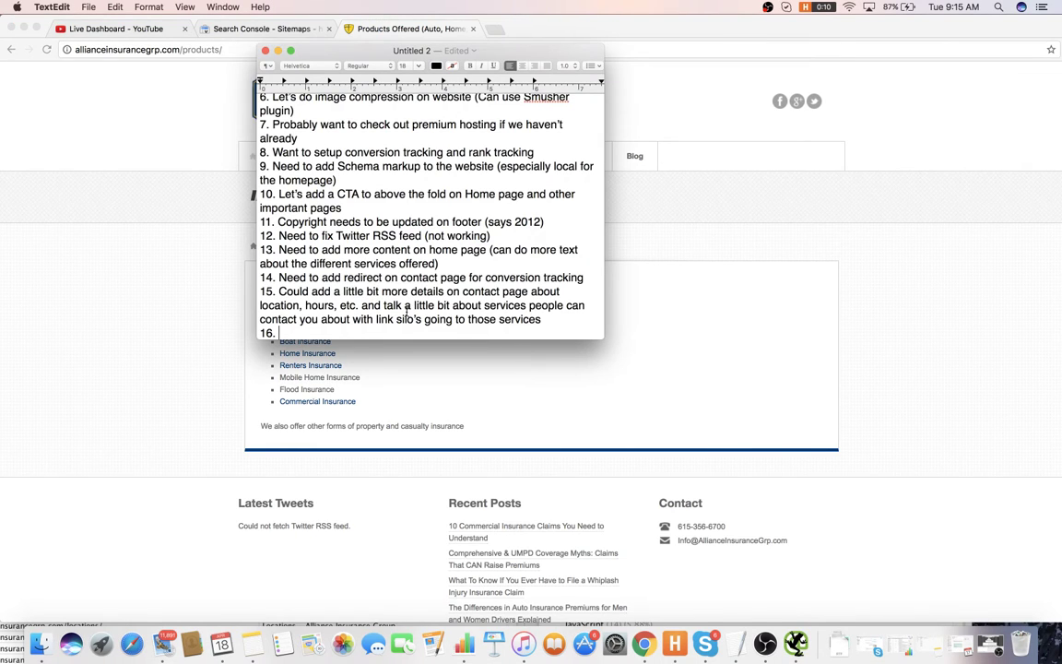
text(Need ro have bre)
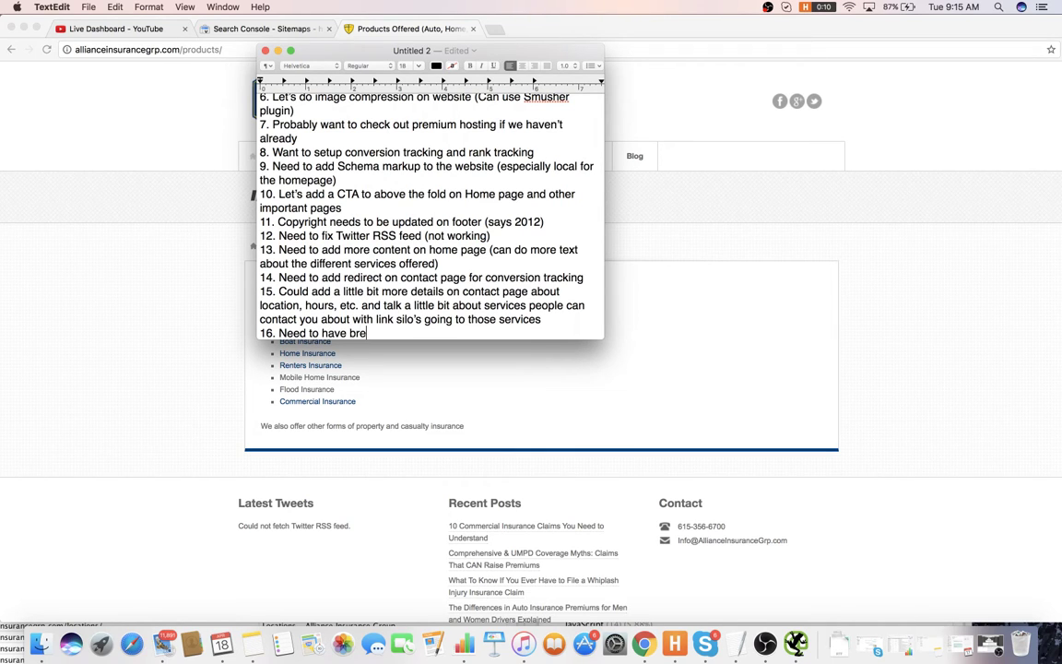
text(ak downs on produc)
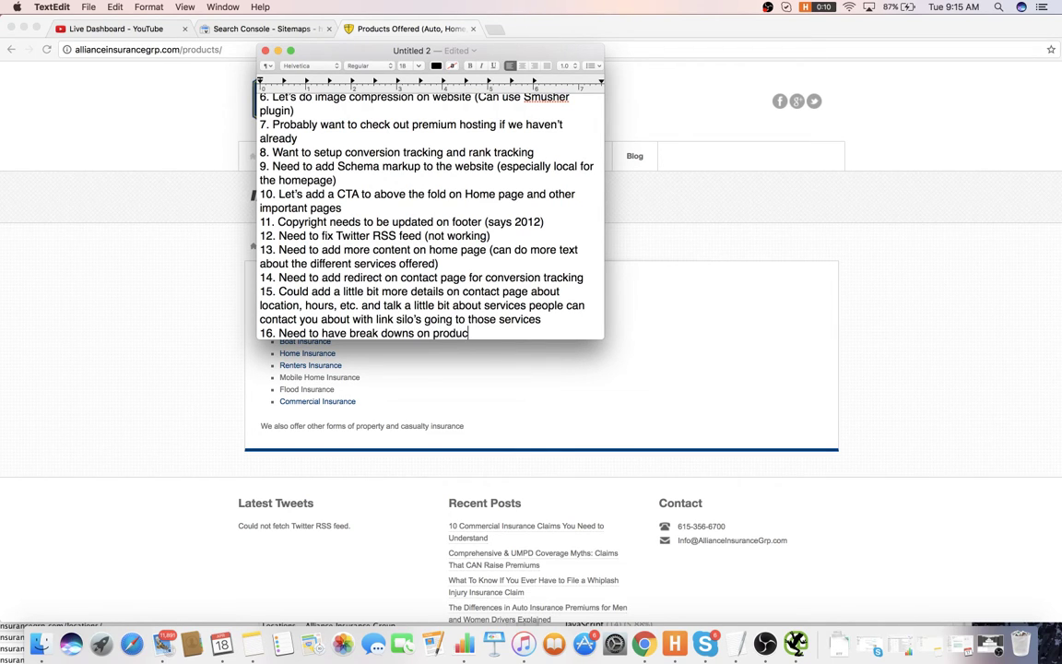
text(t page about the di)
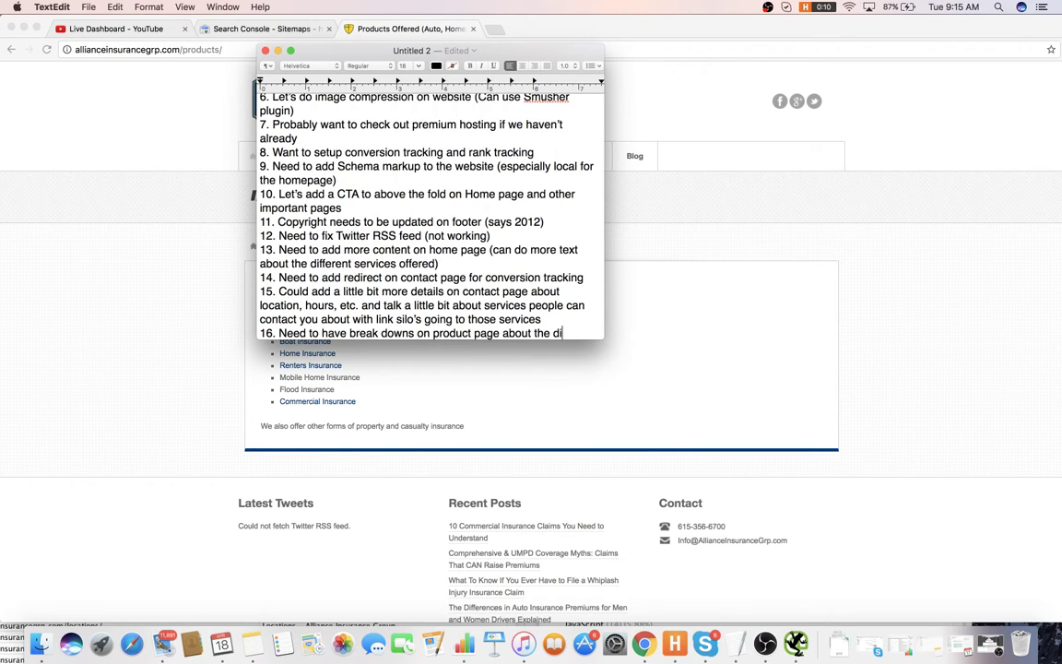
text(fferent bu)
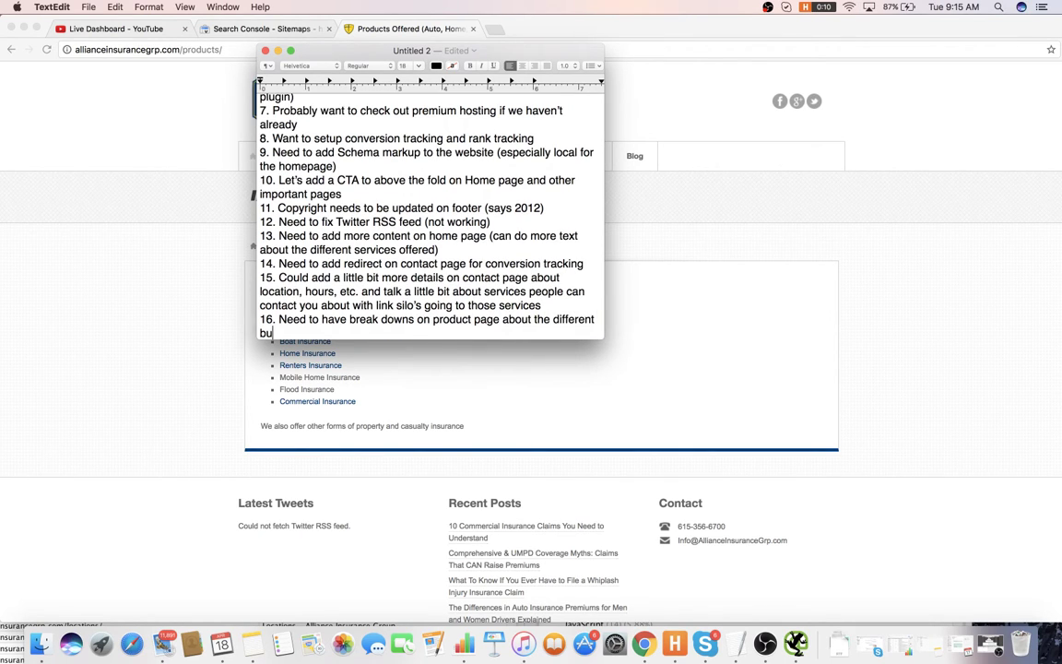
text(lleted products offered)
key(Return)
- Number item 17, then open the Auto Insurance Coverages page from Insurance Products and scroll it
text(17.)
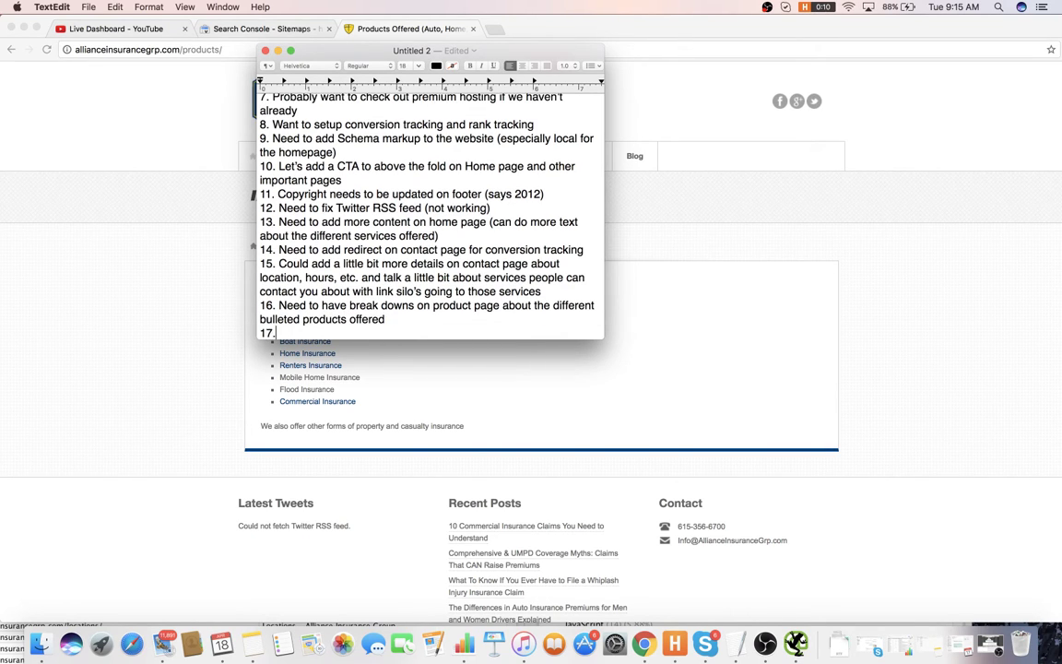
click(256, 282)
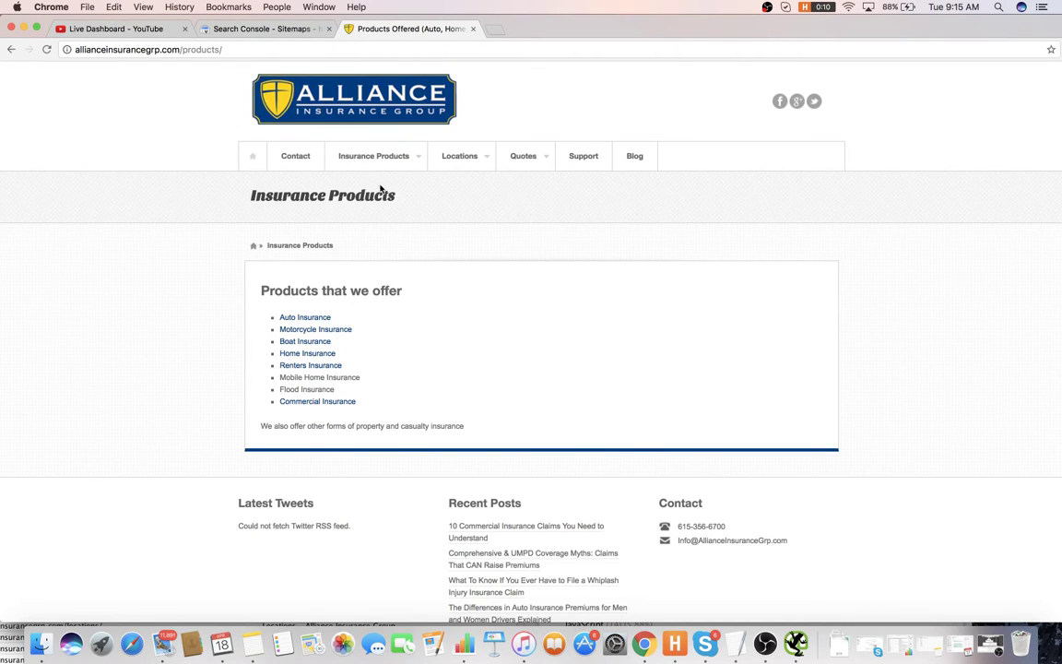
mouse_move(374, 171)
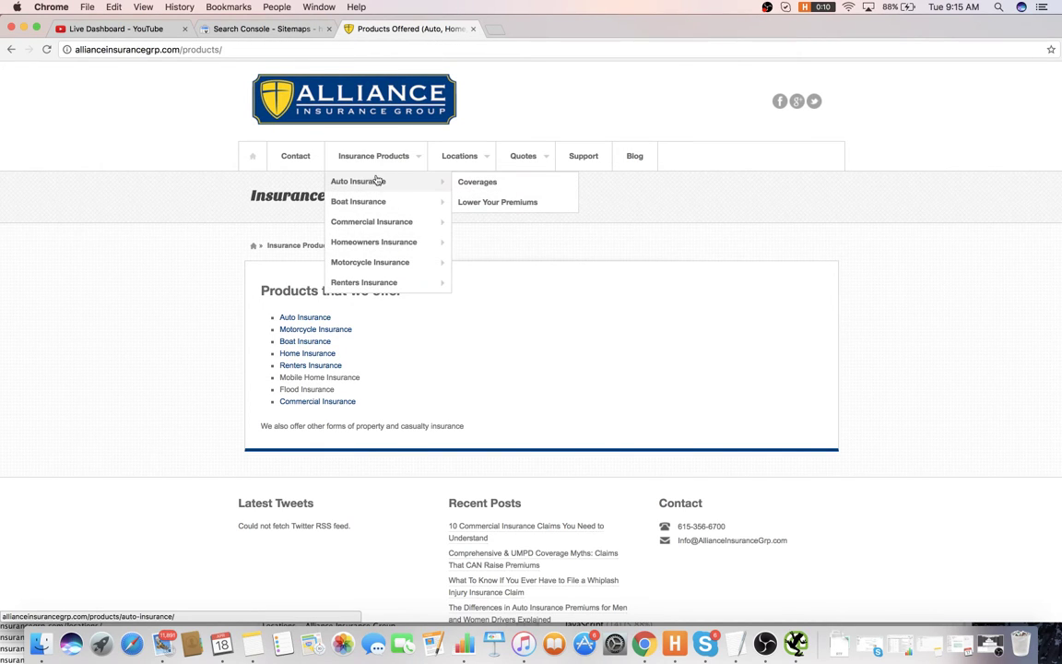
click(466, 181)
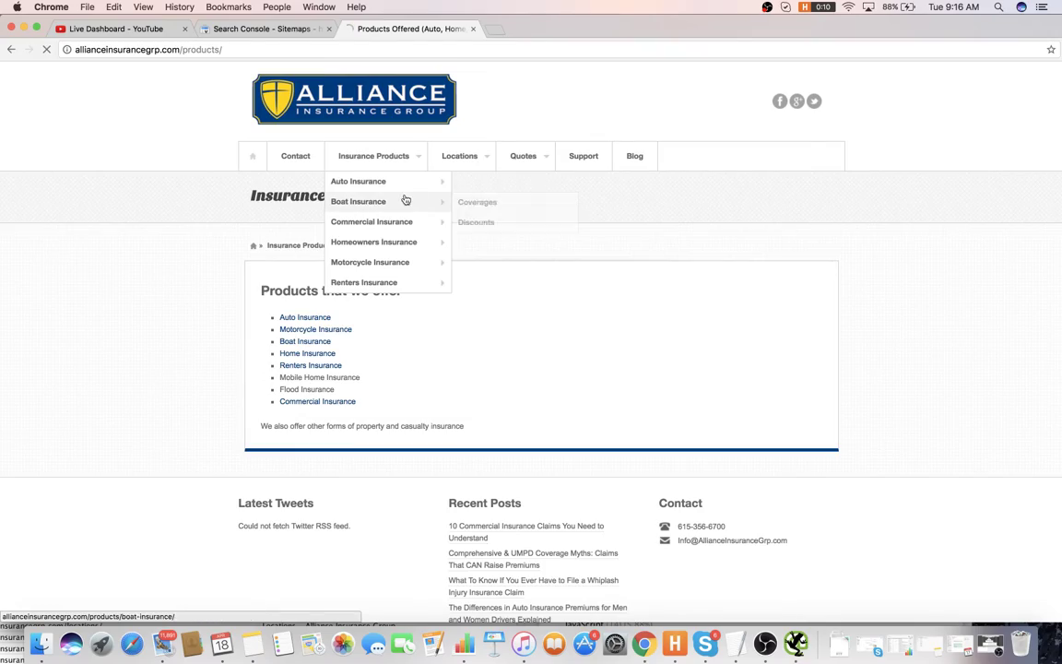
scroll(359, 275, down, 10)
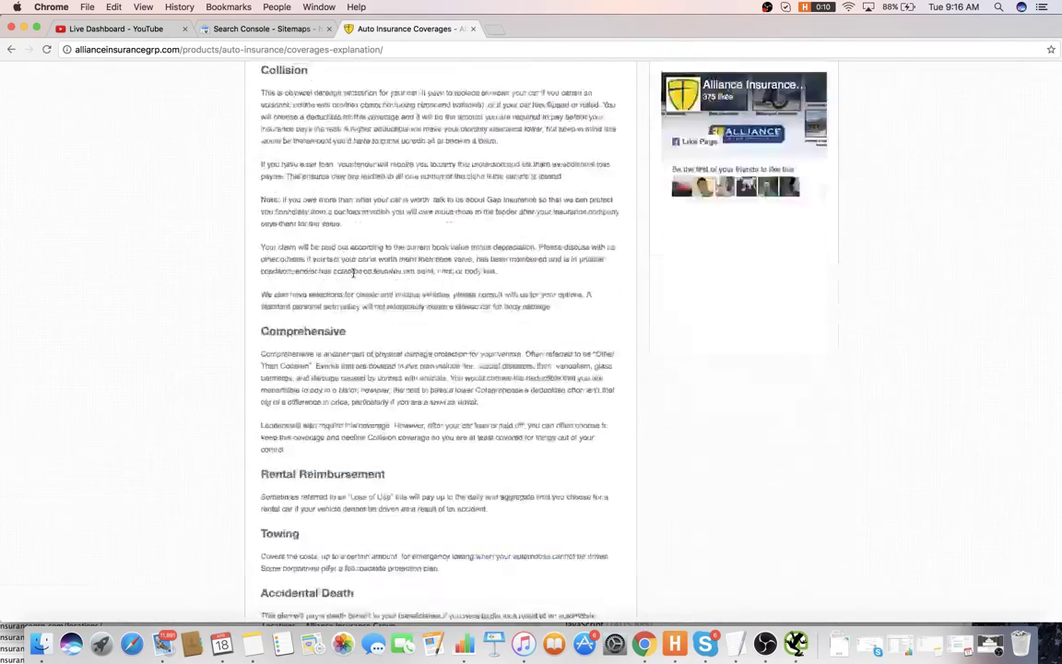
scroll(352, 277, up, 15)
scroll(358, 269, up, 3)
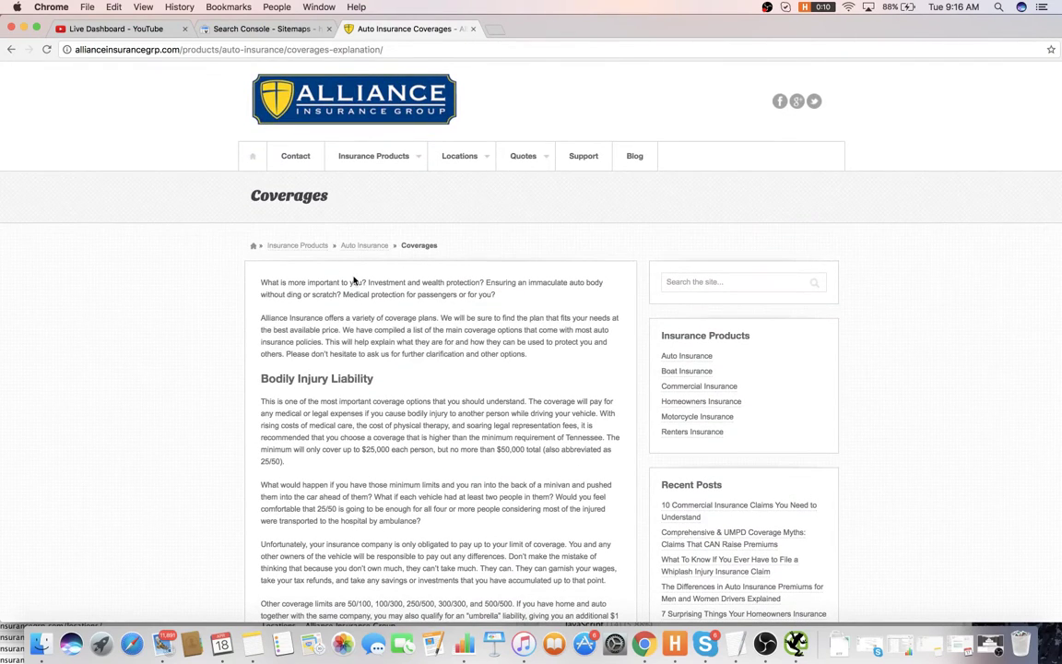
- Log item 17, 'No link silo's on product pages', and begin item 18
key(super+Tab)
text(No link)
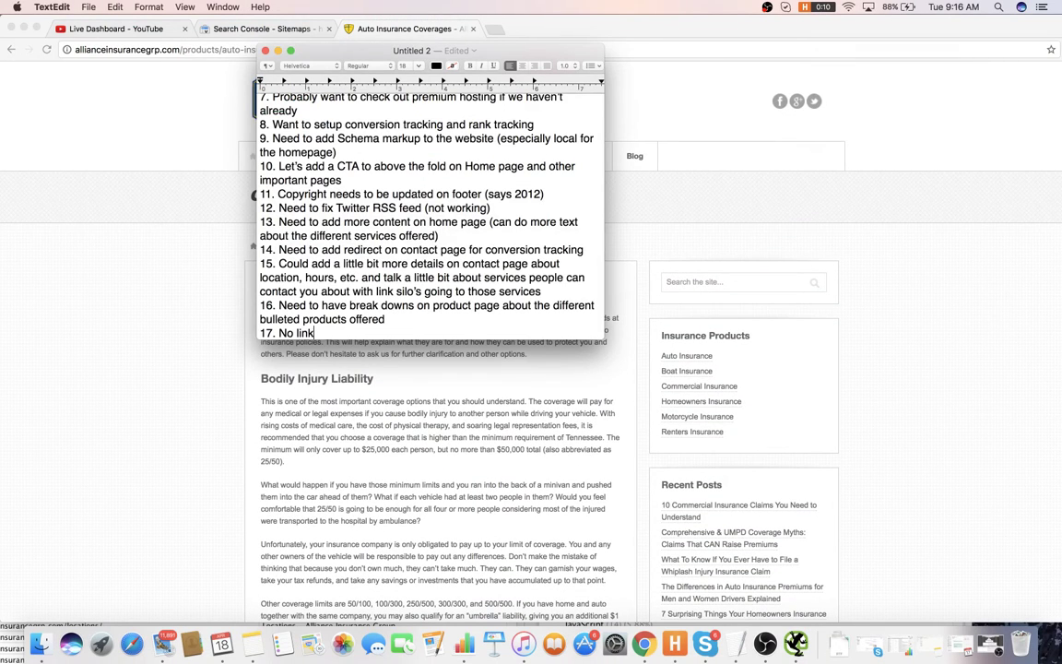
text( silo's on product pages)
key(Return)
text(18.)
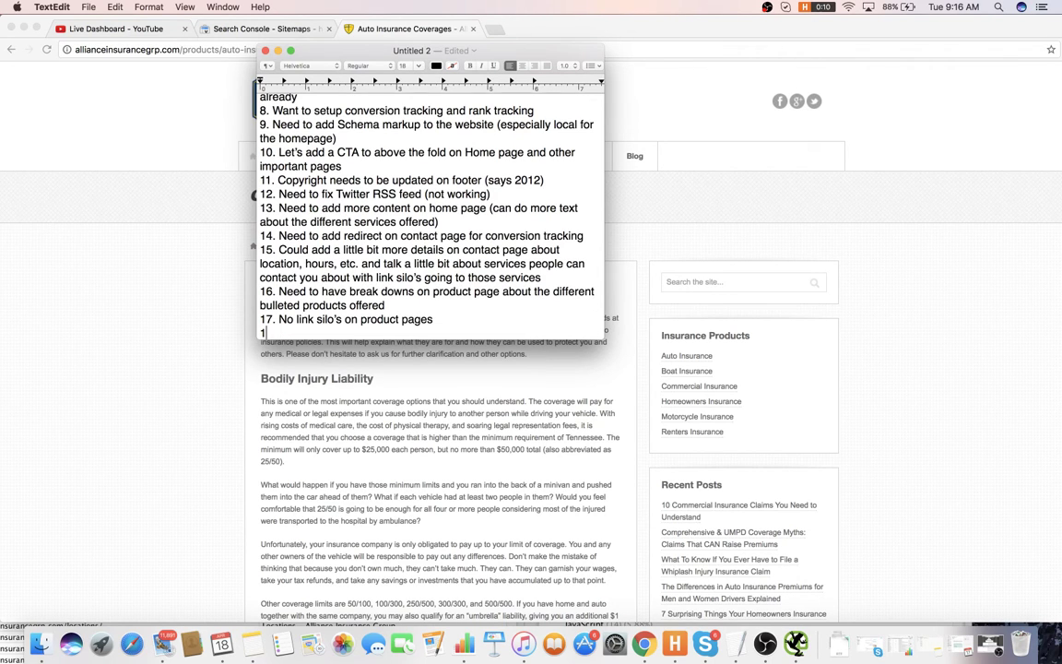
- Return to the Coverages page and select its full web address
click(94, 258)
scroll(222, 282, down, 2)
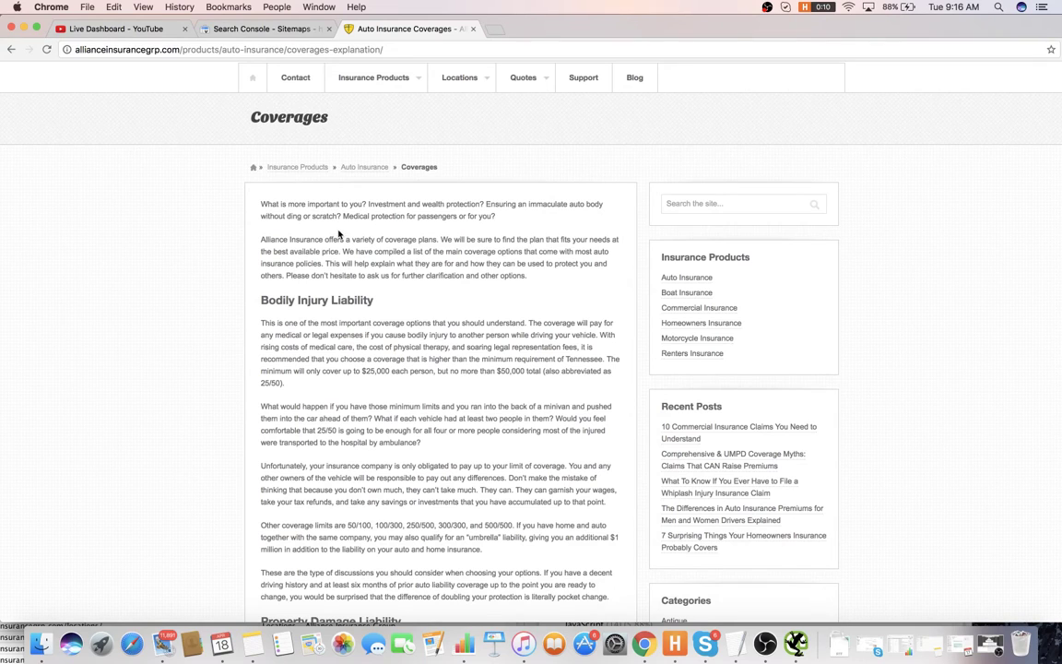
click(394, 50)
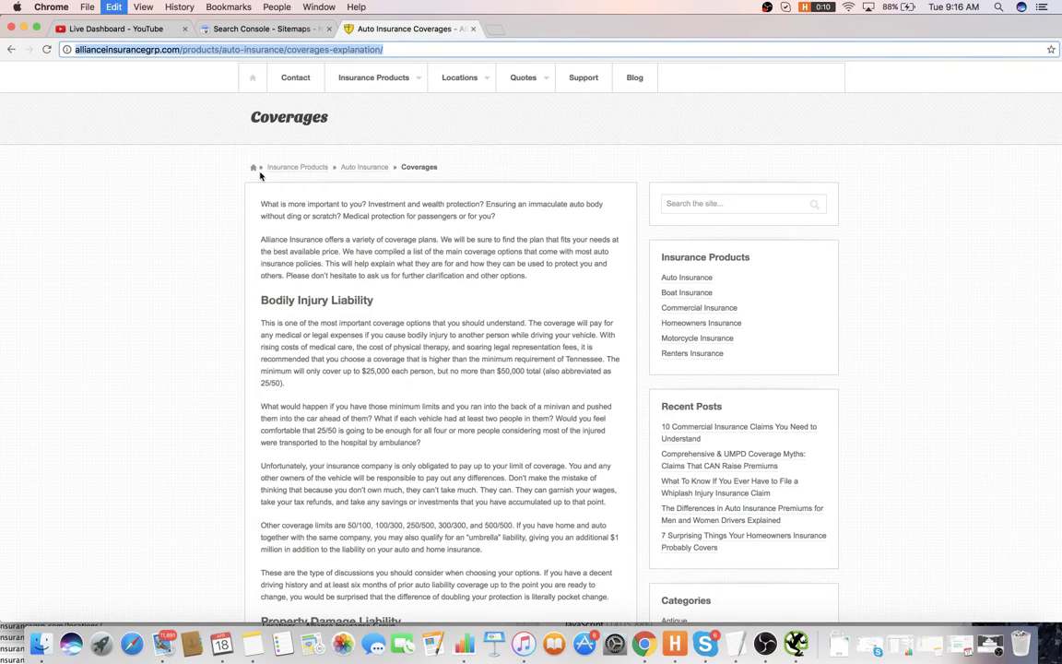
- Search Google for 'seo centre' and open the SEOCentro site, closing the results tab
click(499, 28)
text(ss)
key(BackSpace)
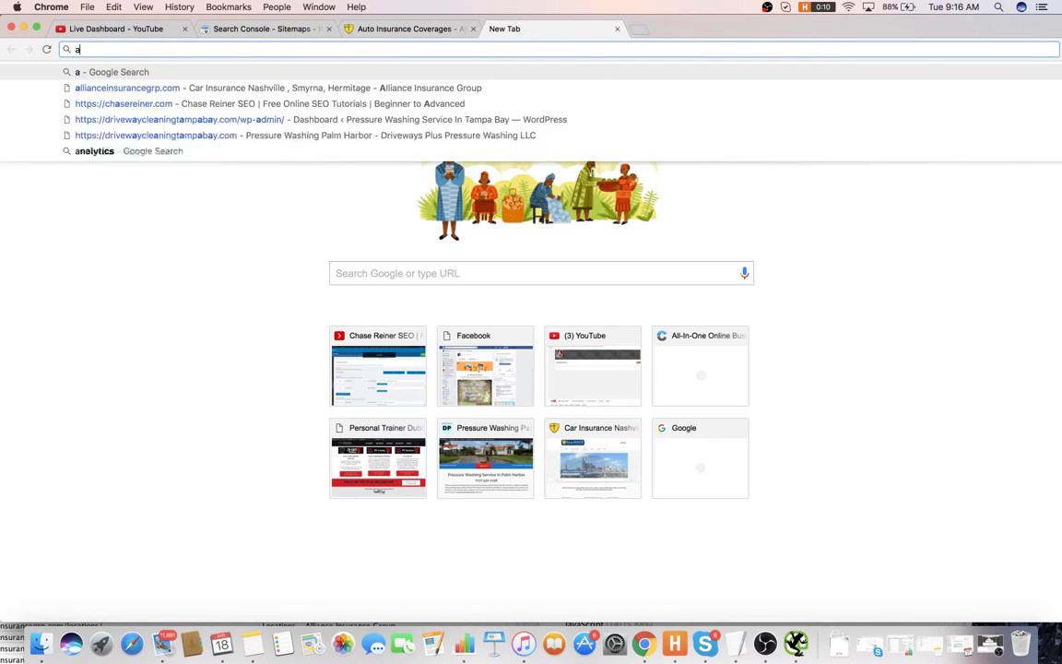
text(a)
key(BackSpace)
key(BackSpace)
text(seo centre)
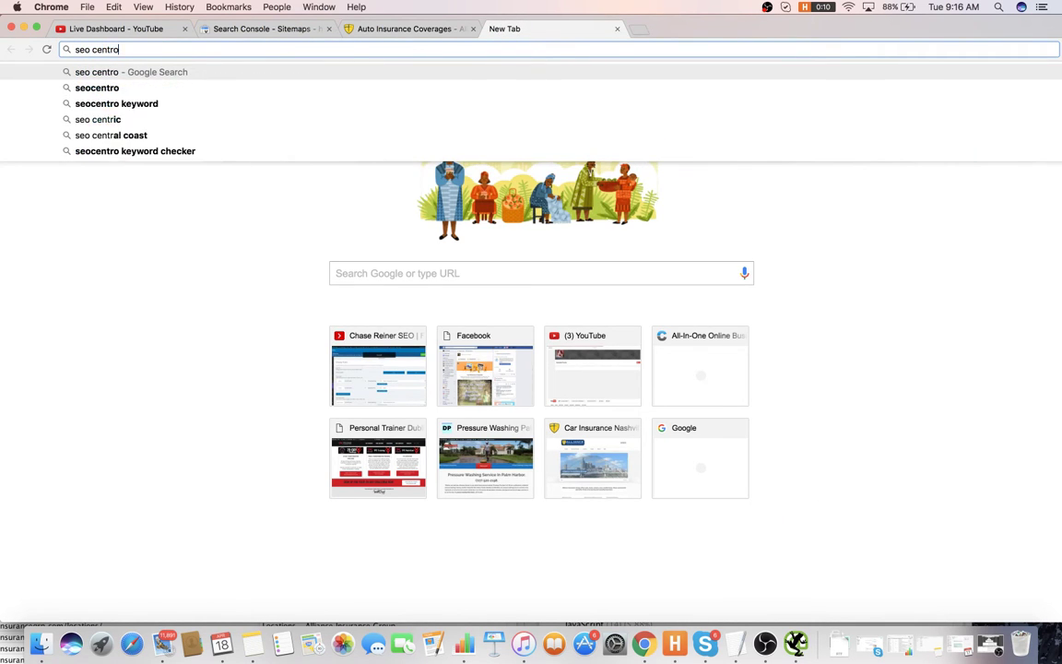
key(Return)
click(223, 181)
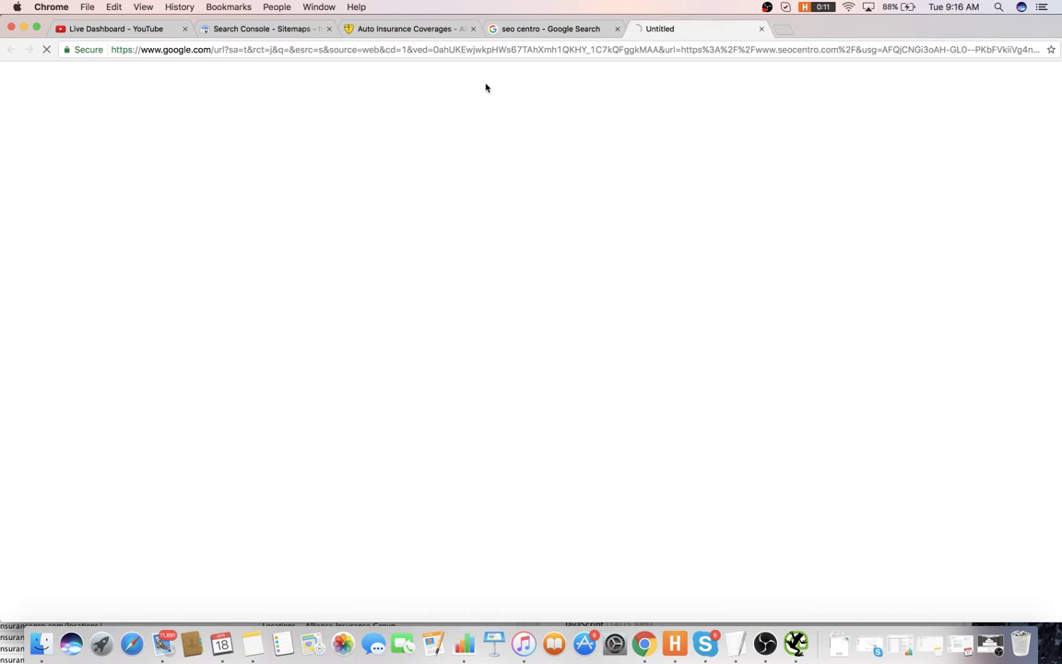
click(616, 28)
- Run SEO Analyzer on the pasted Coverages page URL with the displayed access code
click(254, 157)
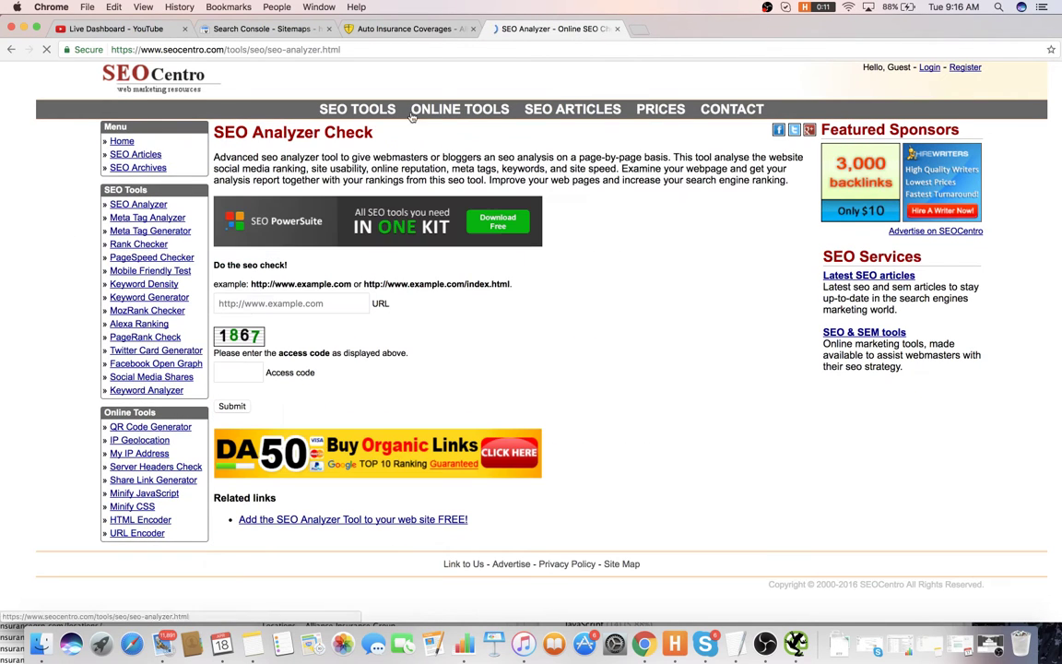
click(277, 304)
key(super+v)
key(Tab)
text(1)
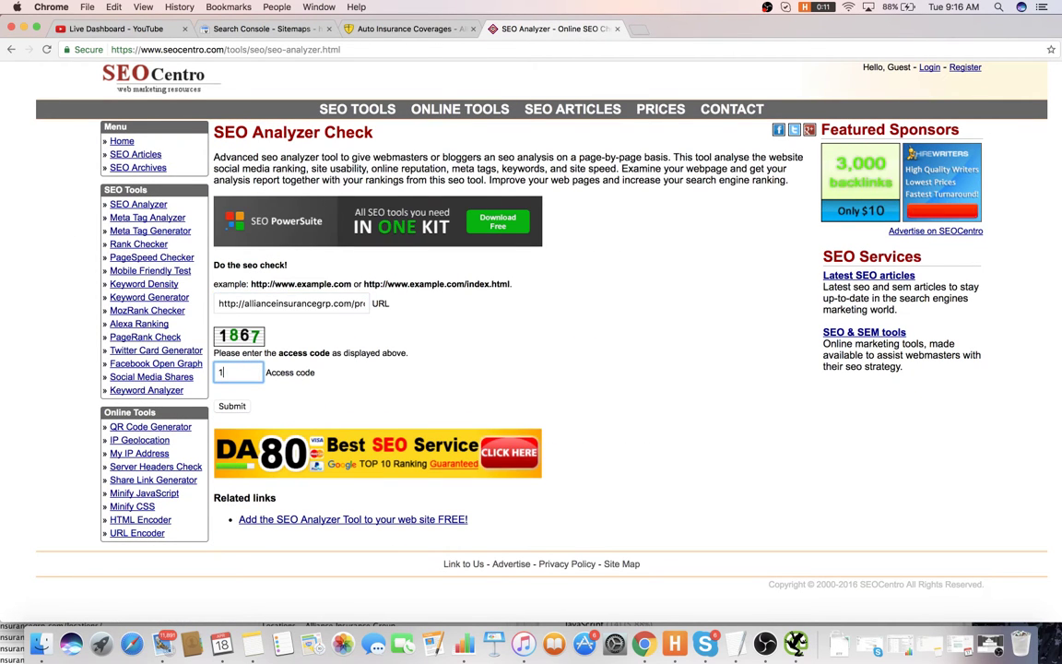
text(86)
text(7)
key(Return)
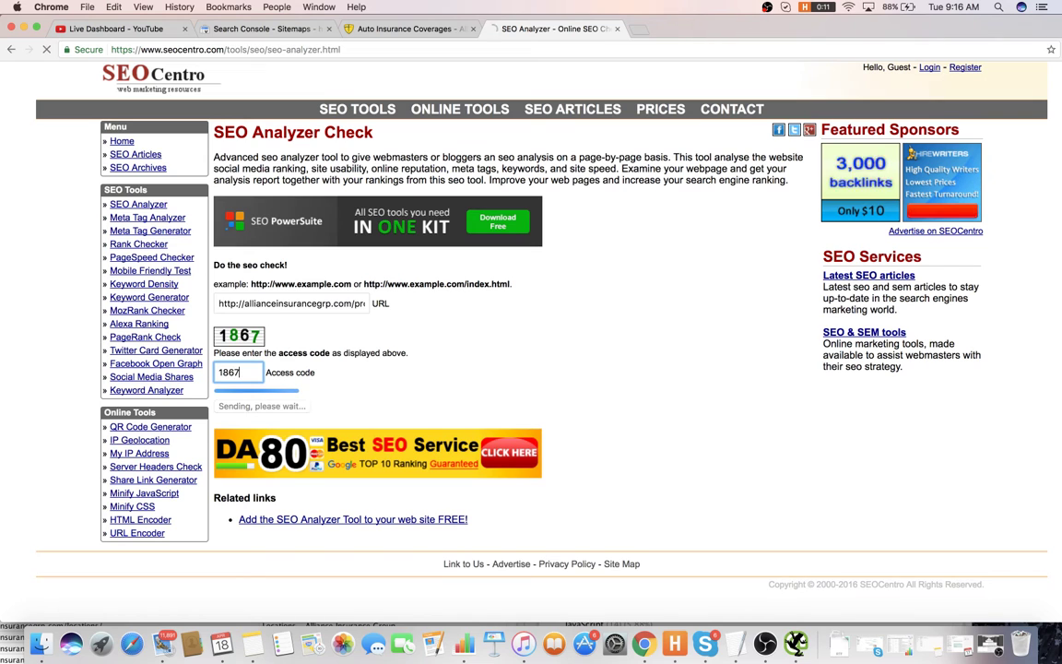
key(super+1)
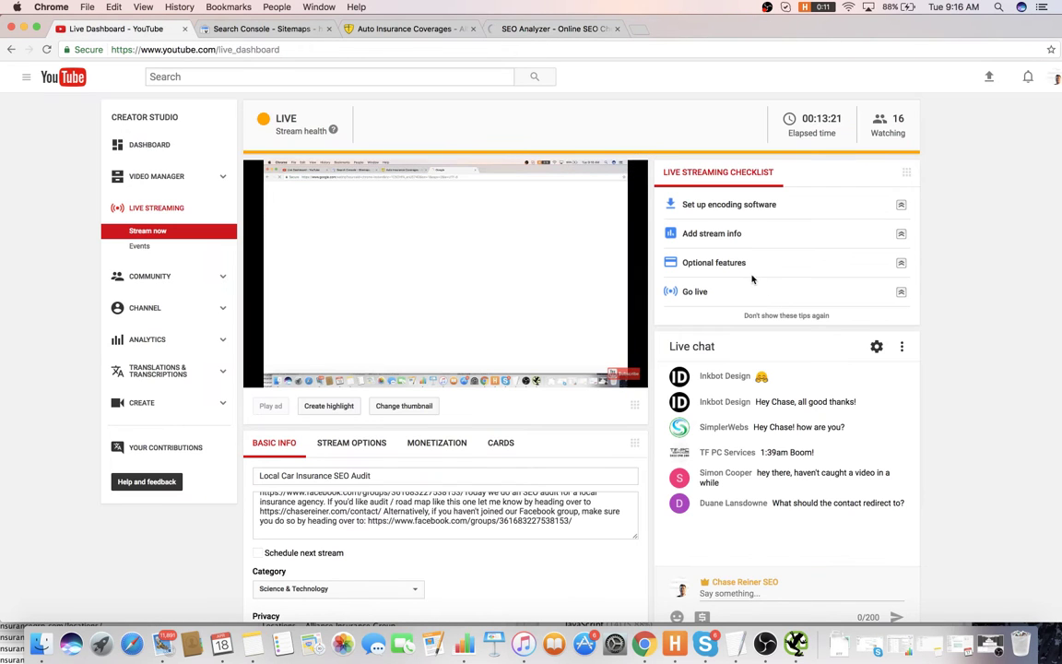
- Scroll through the YouTube live dashboard chat, then return to the Auto Insurance Coverages tab
scroll(857, 368, down, 1)
scroll(858, 369, down, 3)
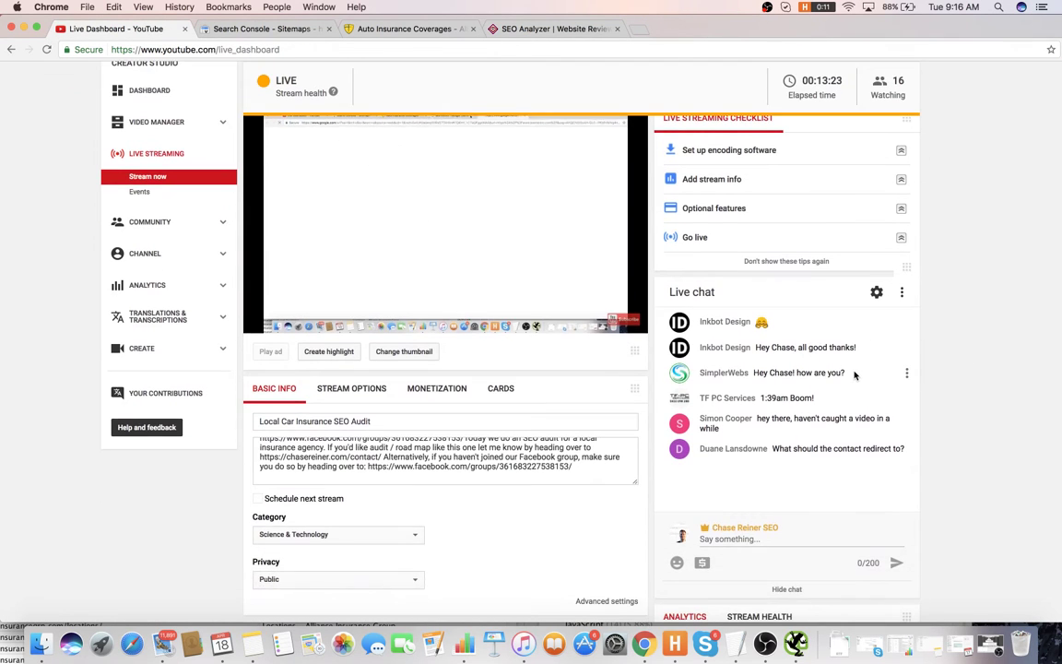
scroll(854, 373, up, 3)
scroll(650, 365, down, 2)
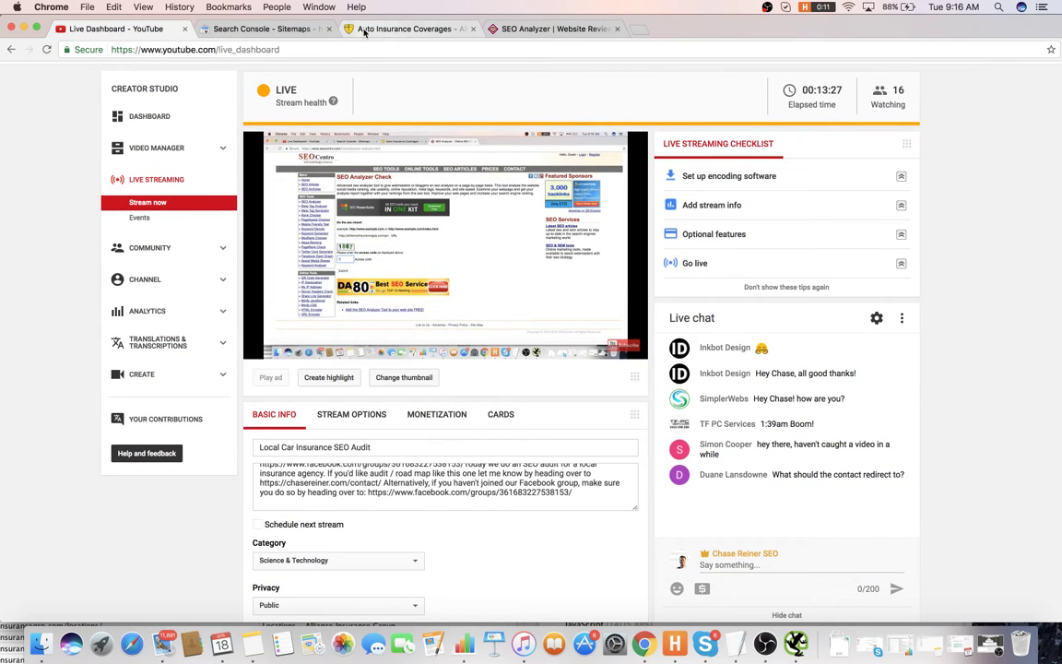
scroll(762, 214, up, 1)
scroll(762, 214, down, 2)
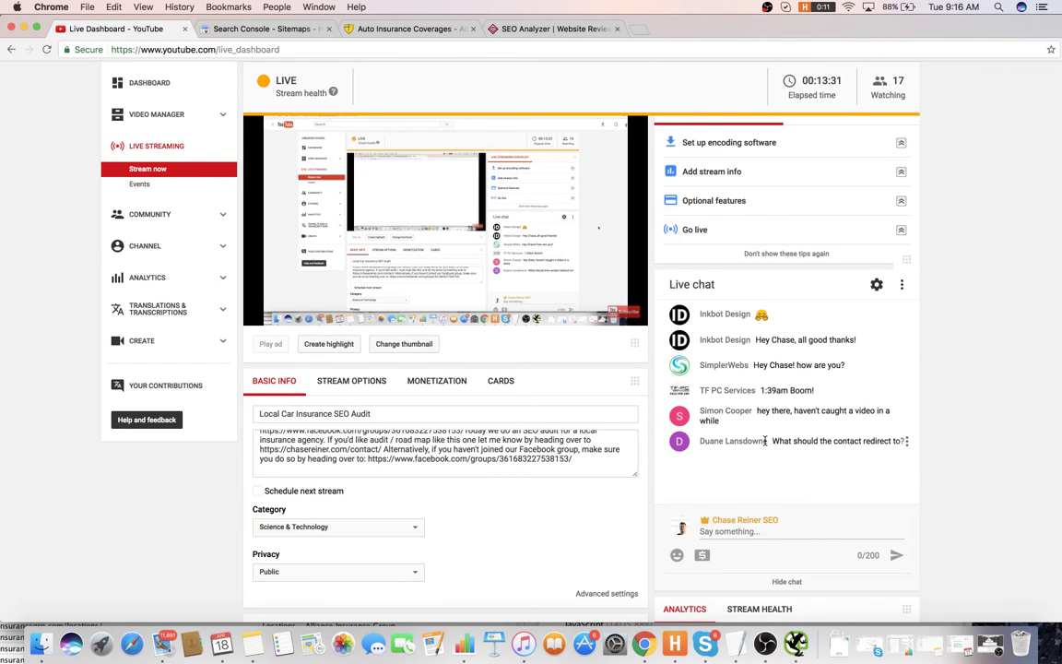
scroll(773, 433, up, 3)
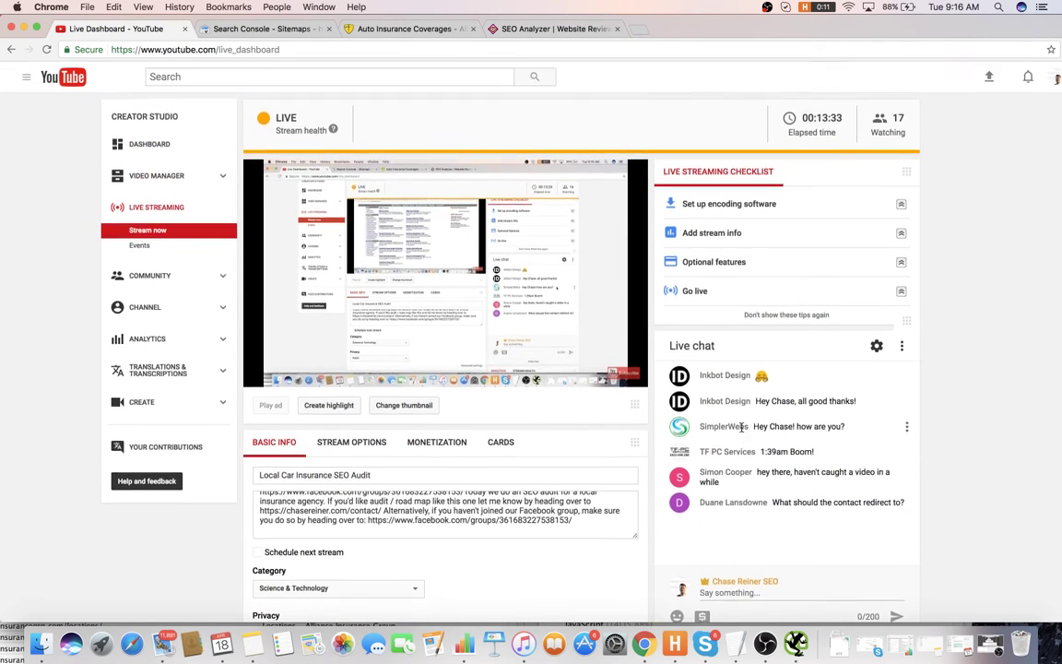
scroll(707, 430, down, 4)
scroll(764, 408, up, 2)
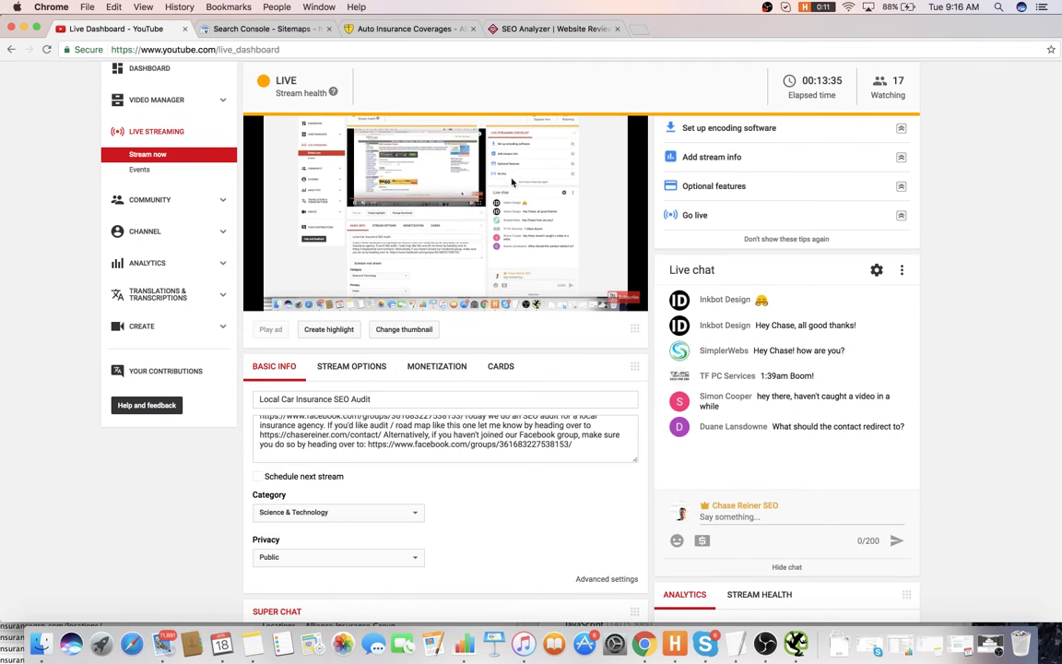
key(ctrl+Tab)
key(ctrl+Tab)
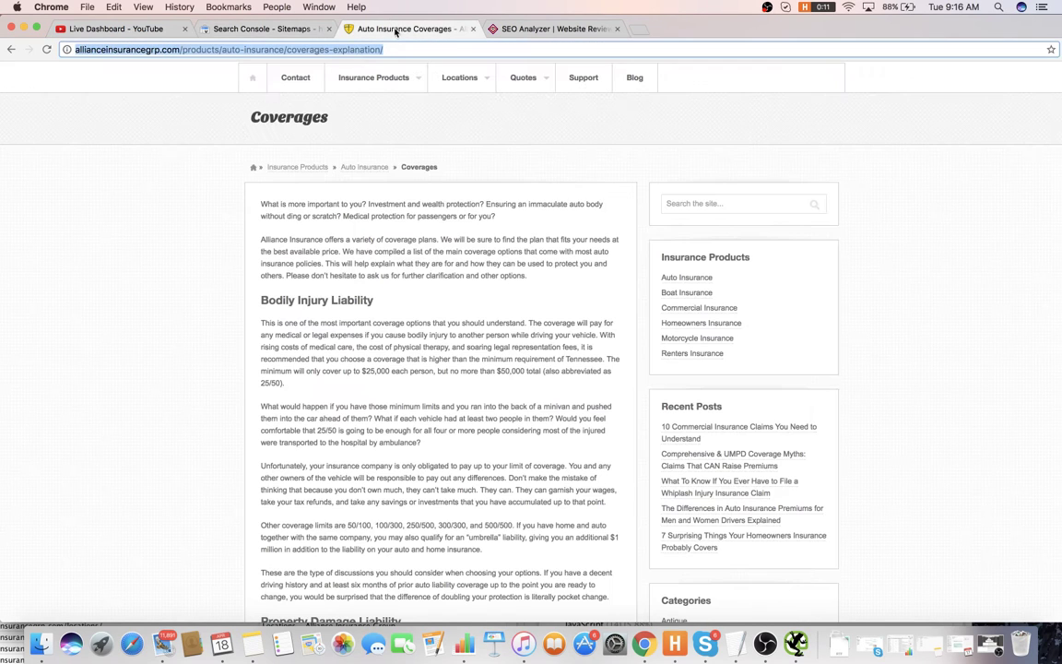
- Examine the Coverages page heading and highlight its URL path in the address bar
triple_click(113, 128)
mouse_move(435, 70)
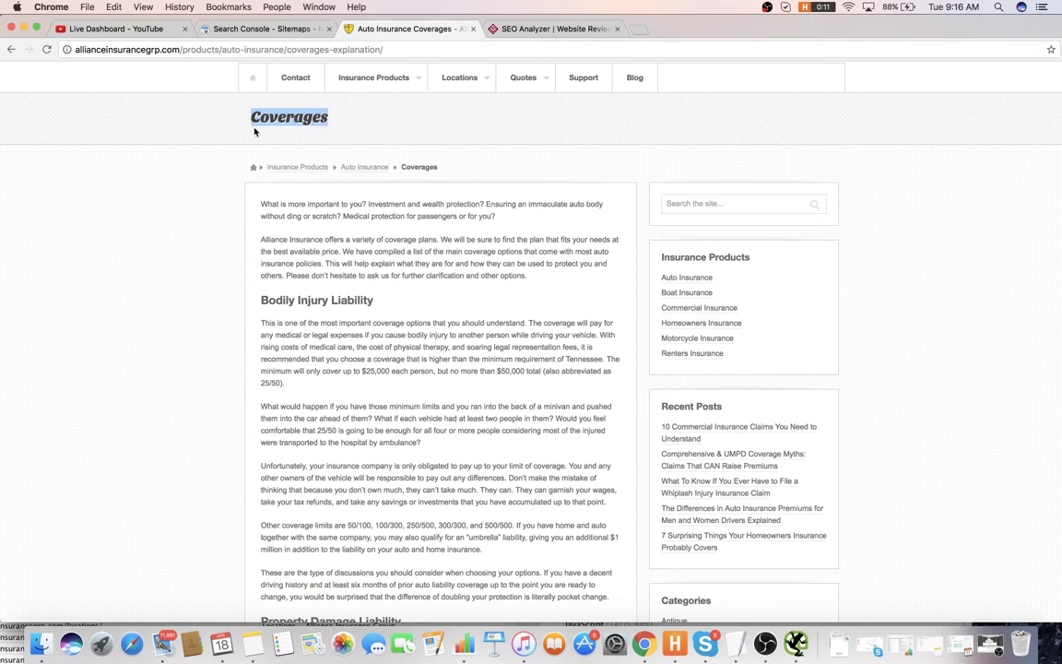
click(207, 177)
drag(383, 49, 183, 49)
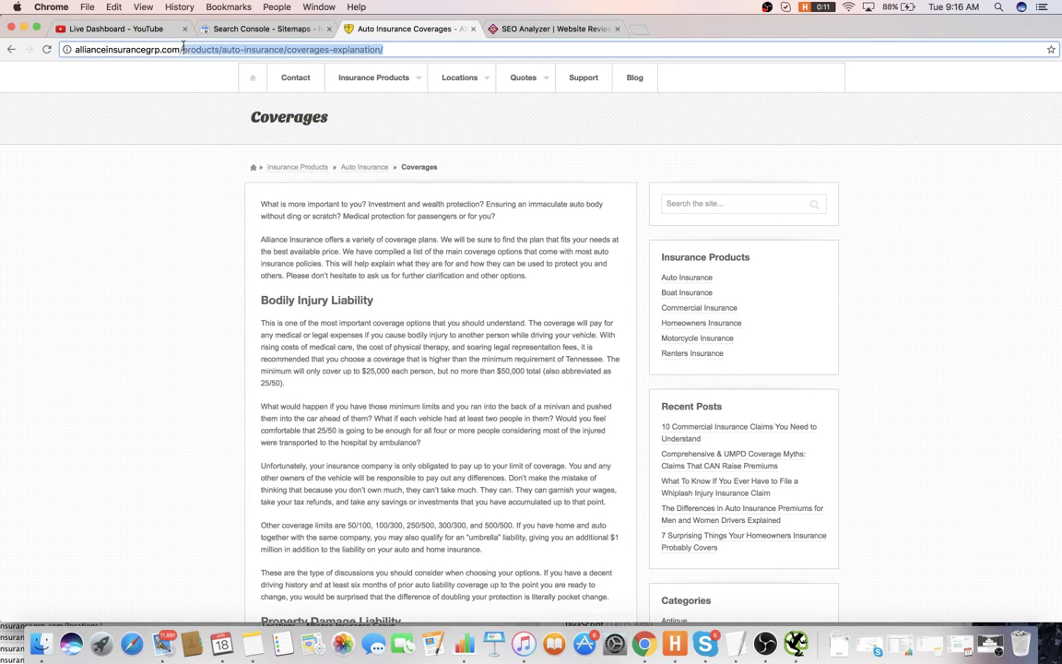
click(145, 138)
click(339, 47)
drag(340, 49, 203, 48)
click(201, 137)
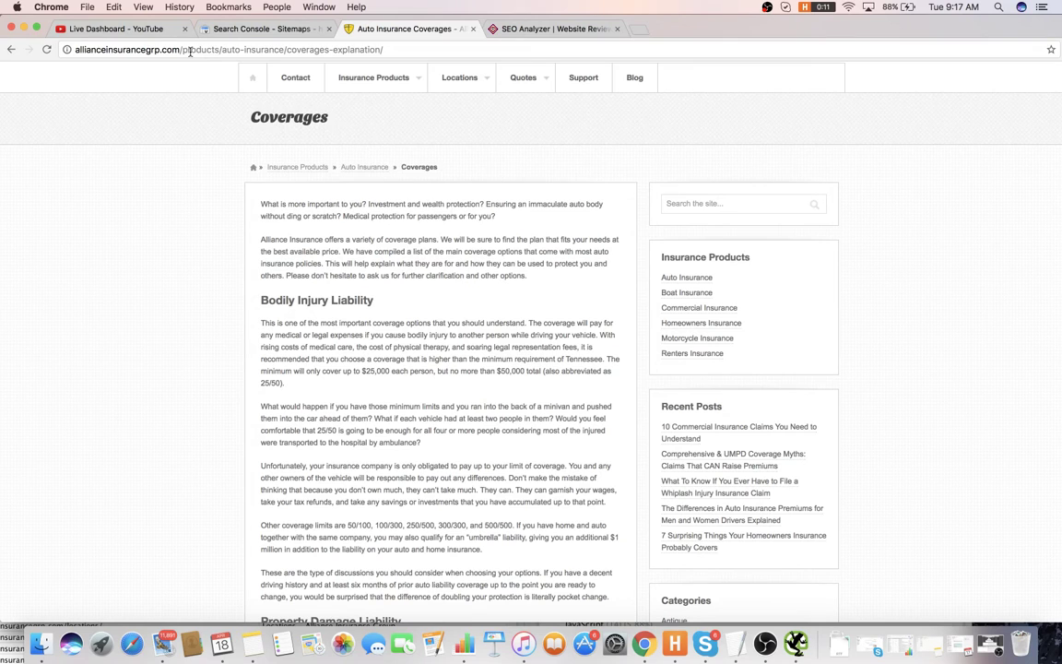
drag(190, 49, 383, 49)
click(117, 145)
scroll(331, 225, down, 1)
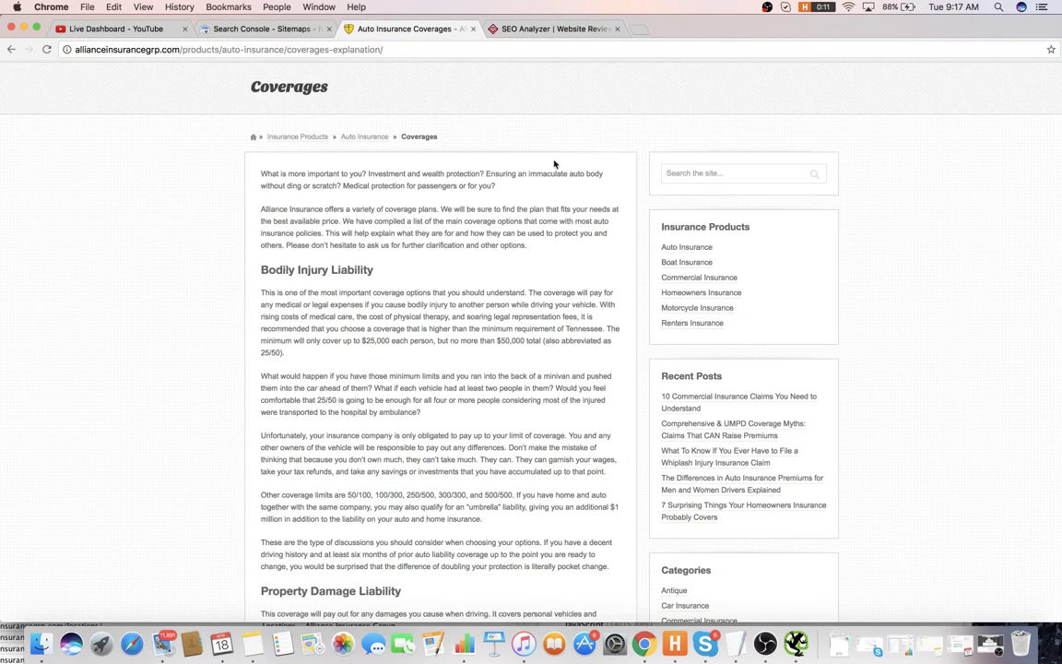
click(553, 28)
scroll(394, 313, down, 6)
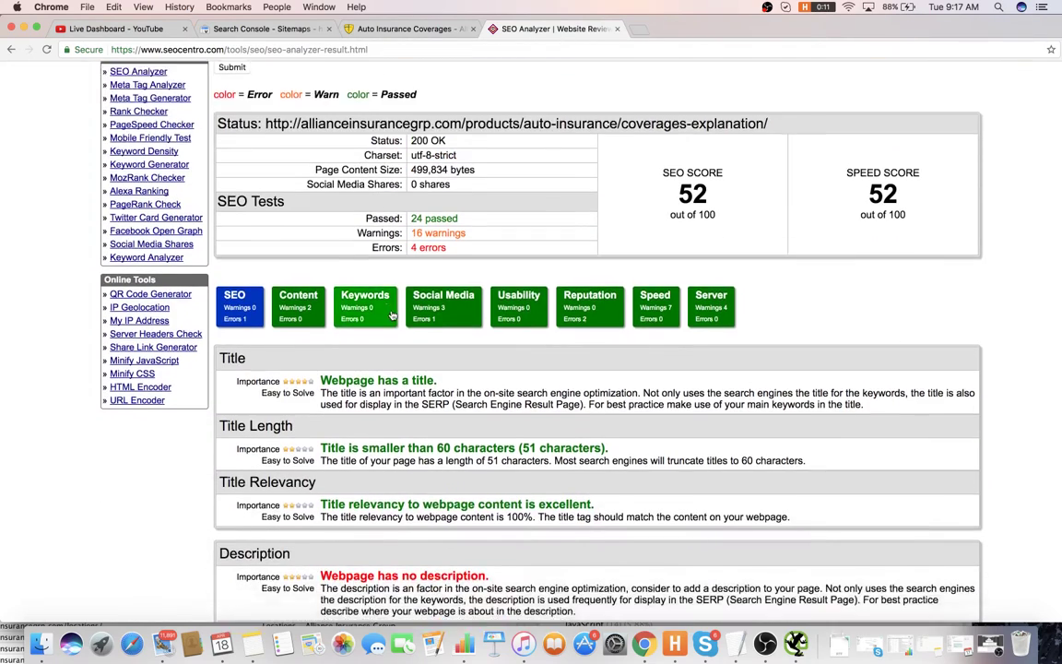
scroll(452, 313, down, 2)
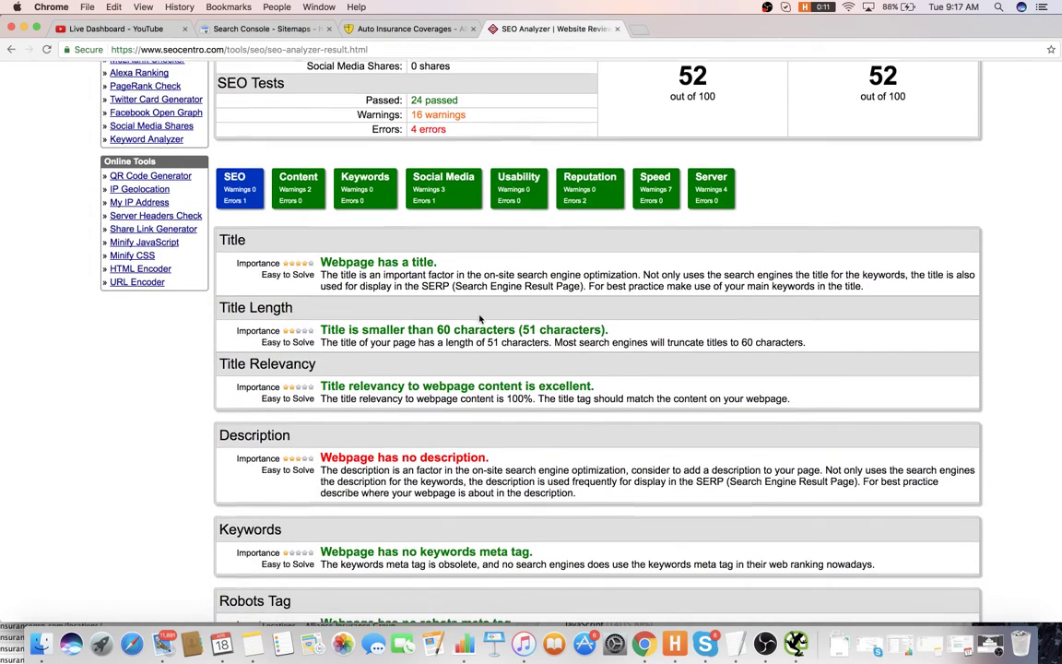
scroll(498, 267, down, 5)
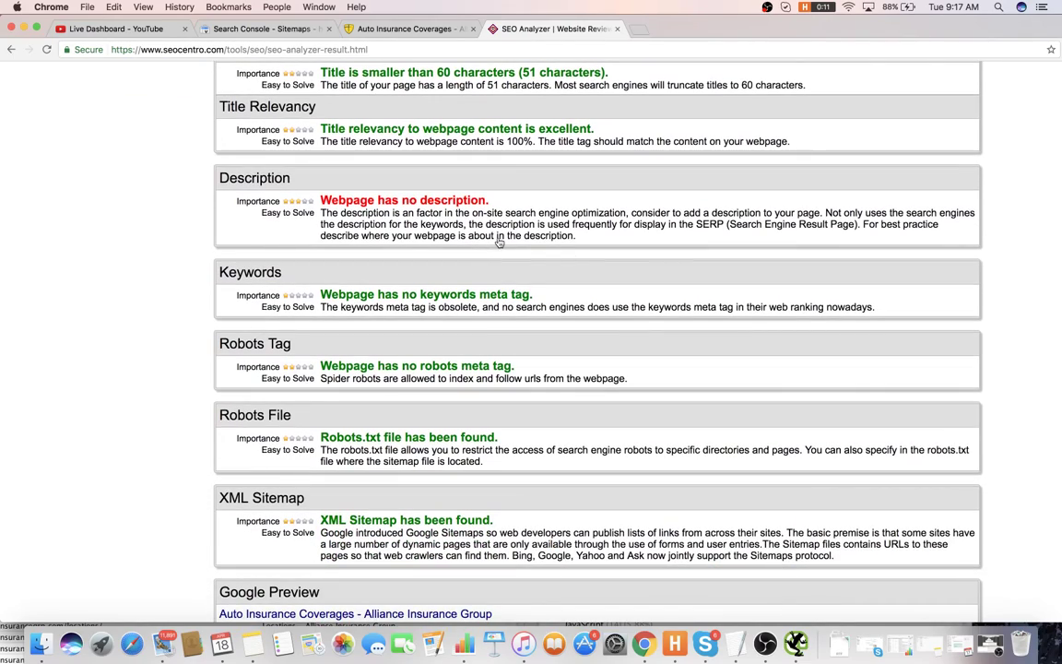
scroll(532, 245, down, 5)
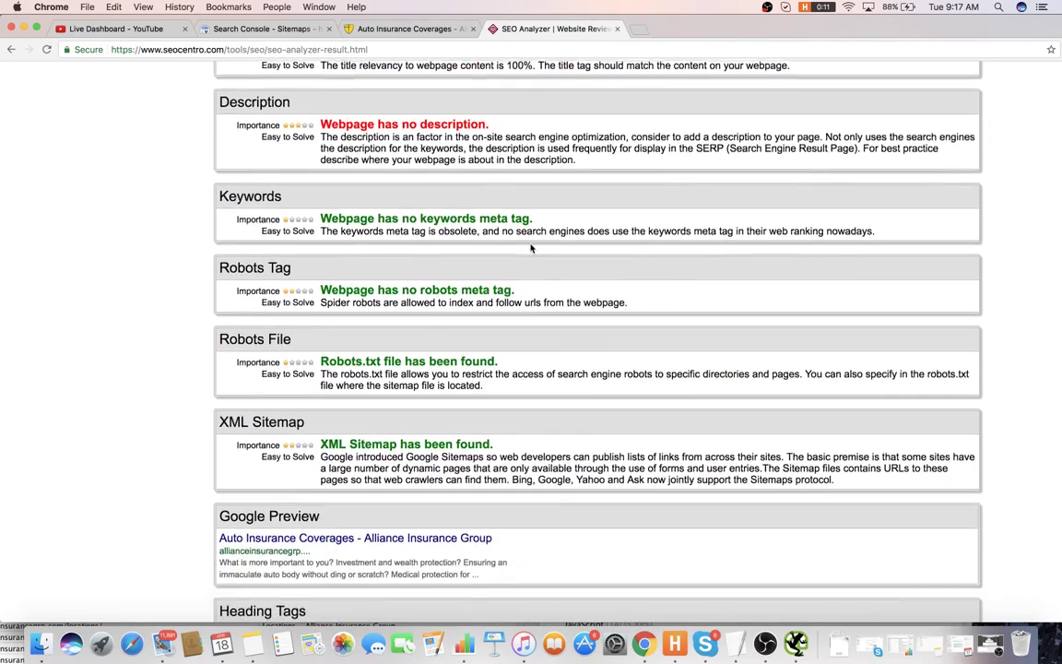
scroll(531, 251, down, 3)
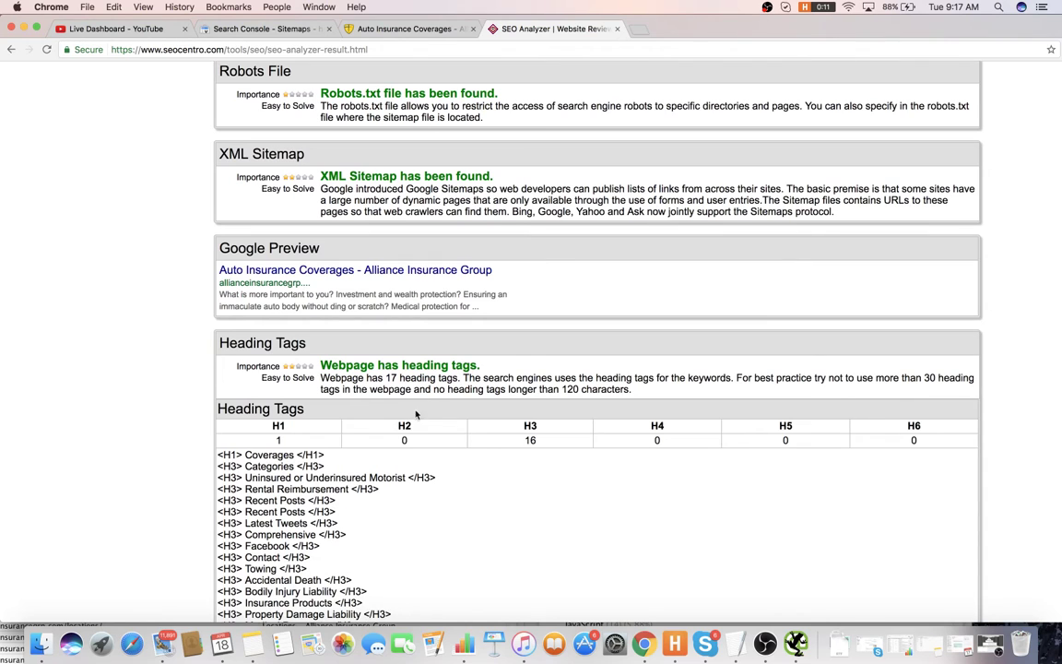
scroll(311, 453, down, 1)
scroll(301, 415, down, 2)
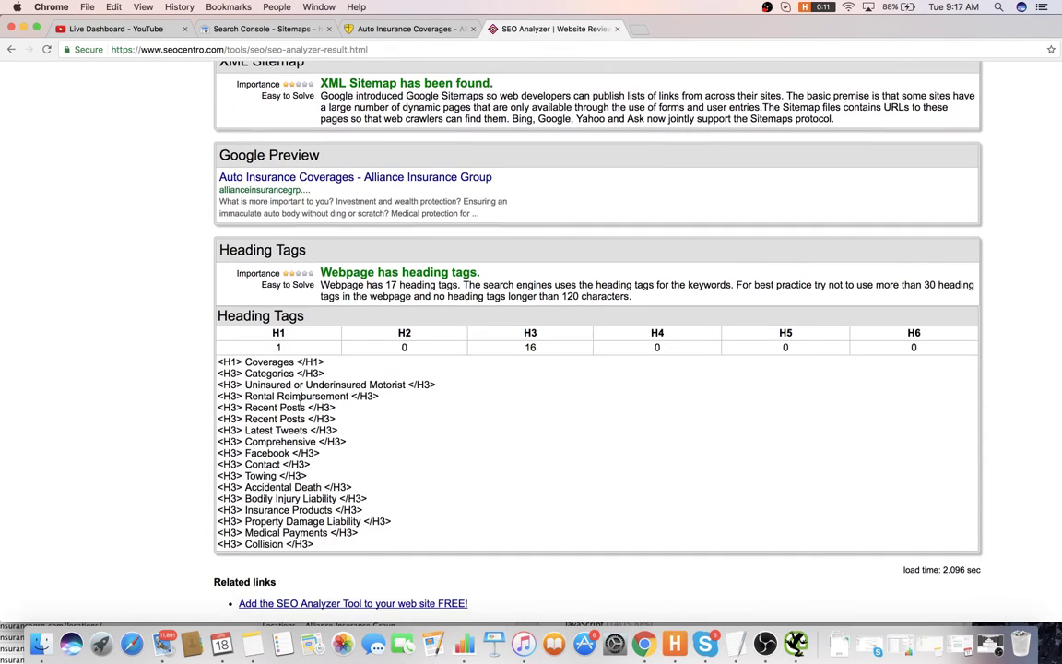
- Add item 18, 'We could more descriptive with h1's on product pages', and item 19, then start item 20
key(super+Tab)
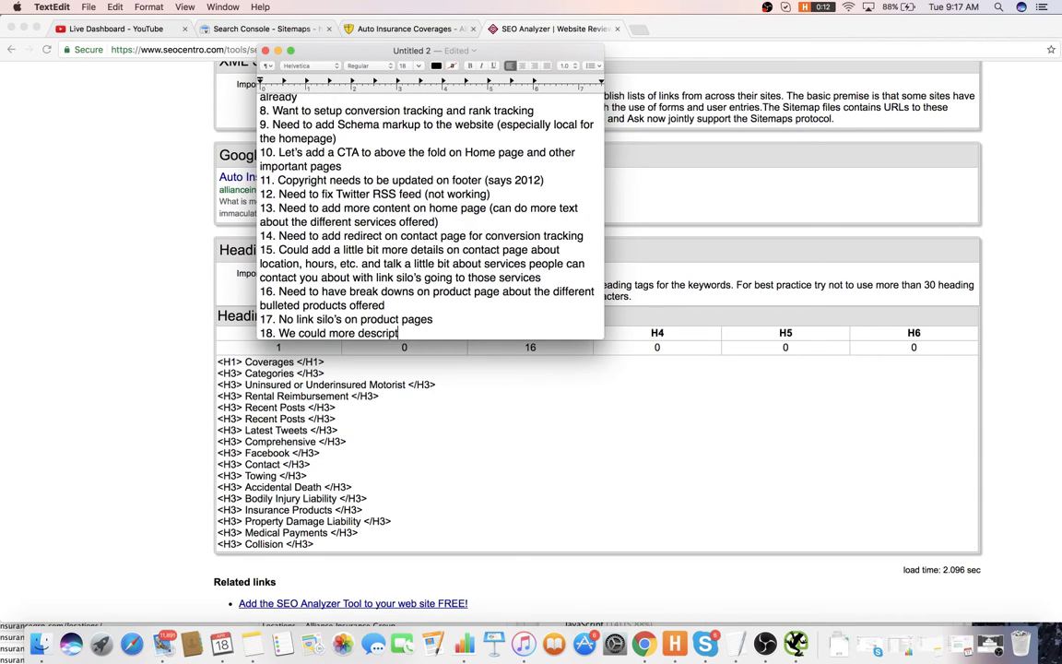
text(We could more descriptive with h1's on product pages)
key(Return)
text(1)
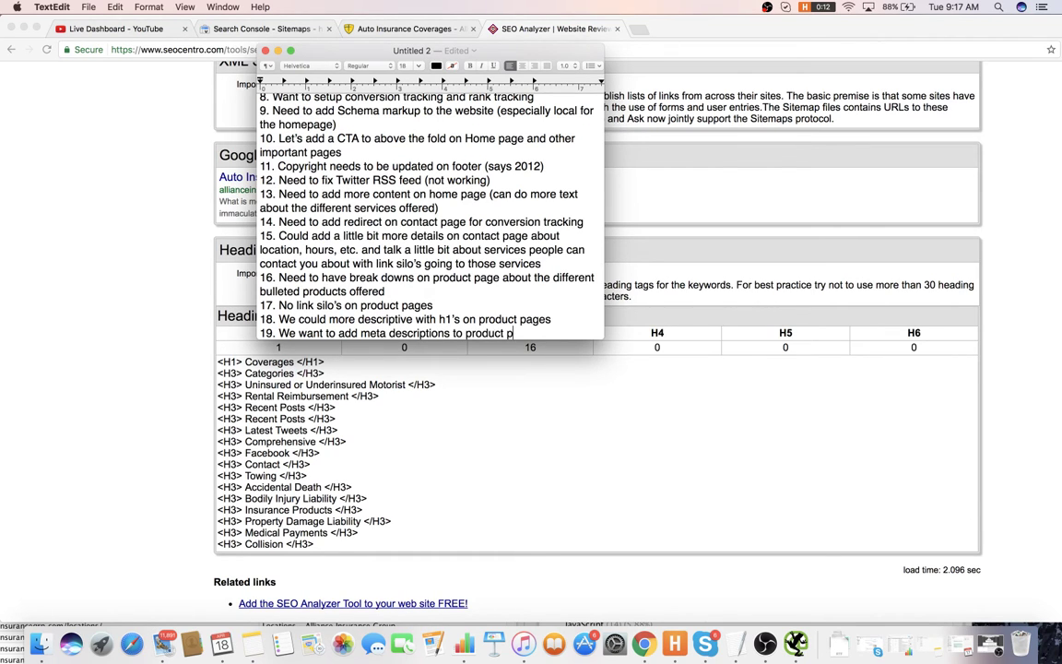
key(Return)
text(20.)
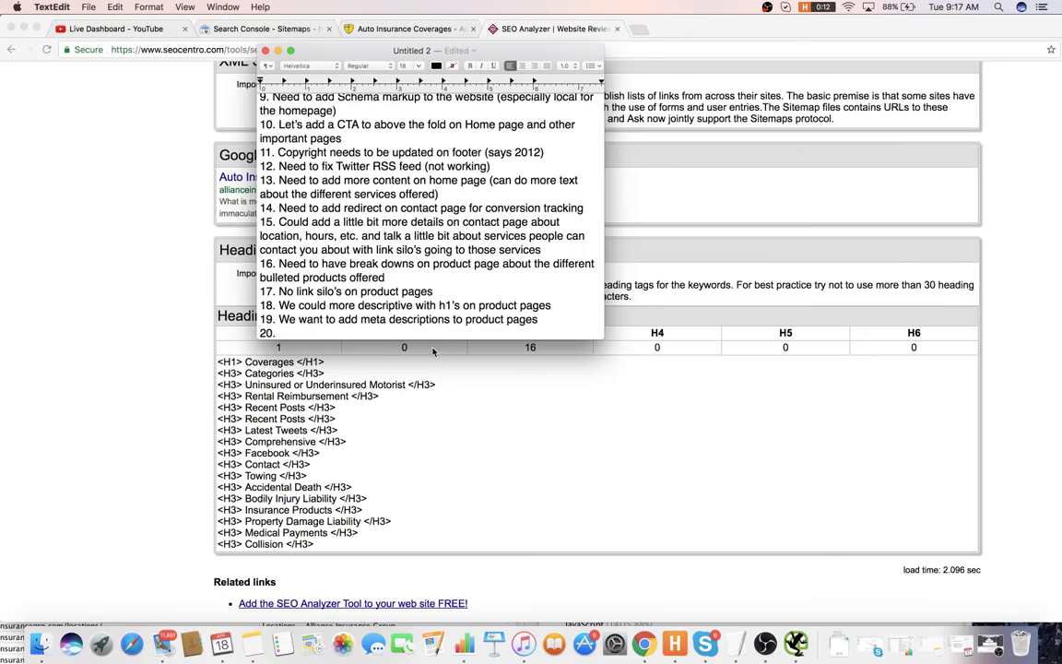
click(432, 351)
scroll(469, 422, up, 15)
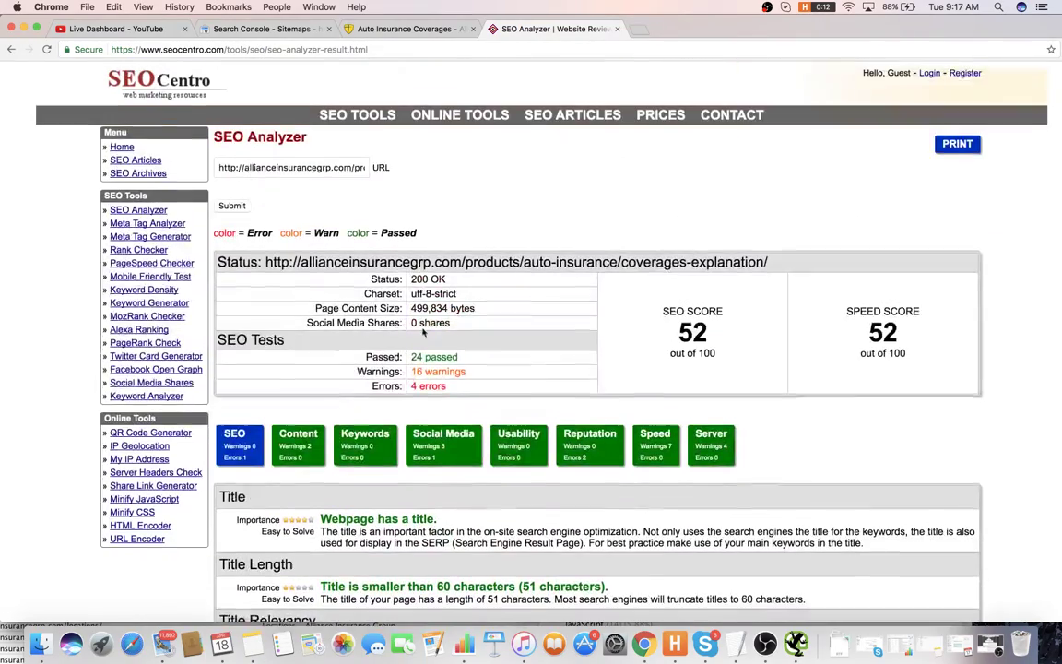
- Review the analyzer's Content results, then its Keywords analysis topped by 'insurance coverages'
click(298, 440)
scroll(387, 371, down, 5)
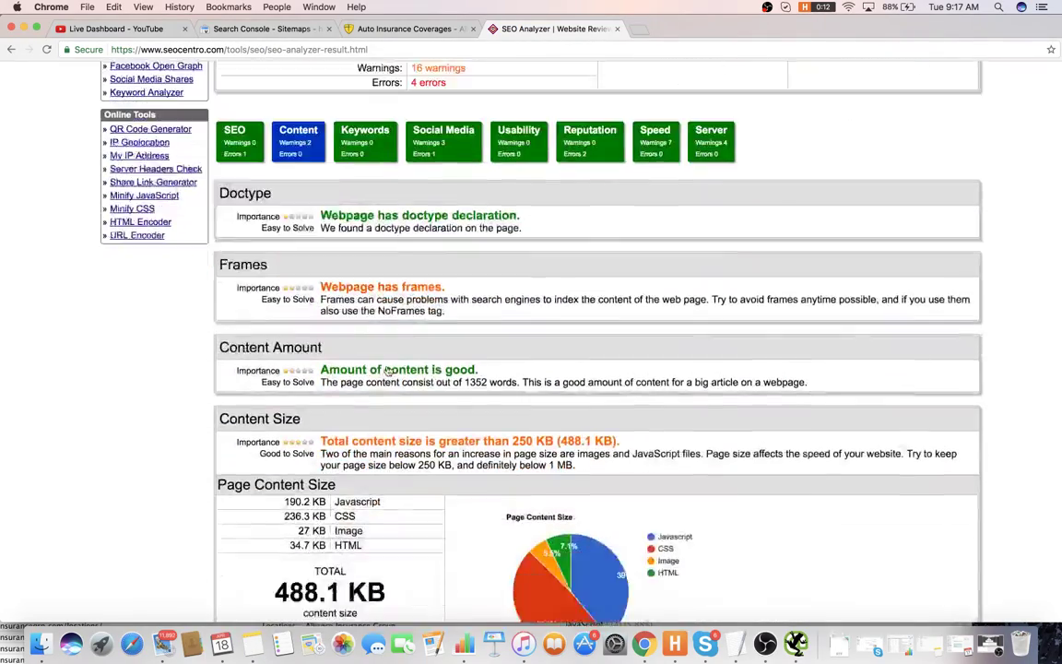
scroll(388, 371, down, 3)
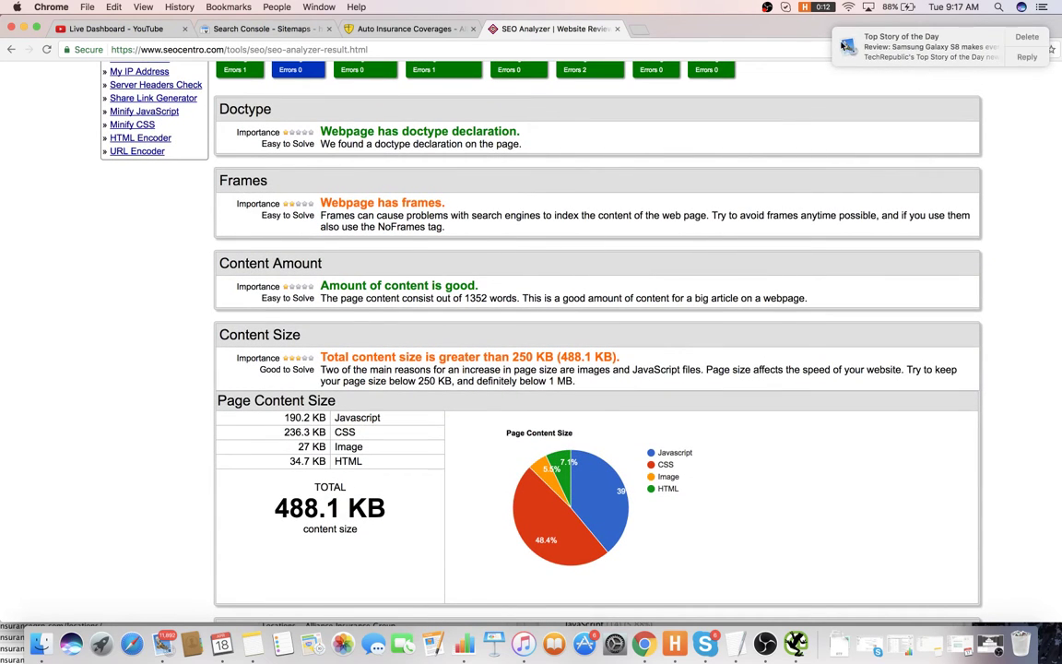
scroll(498, 124, up, 3)
click(339, 171)
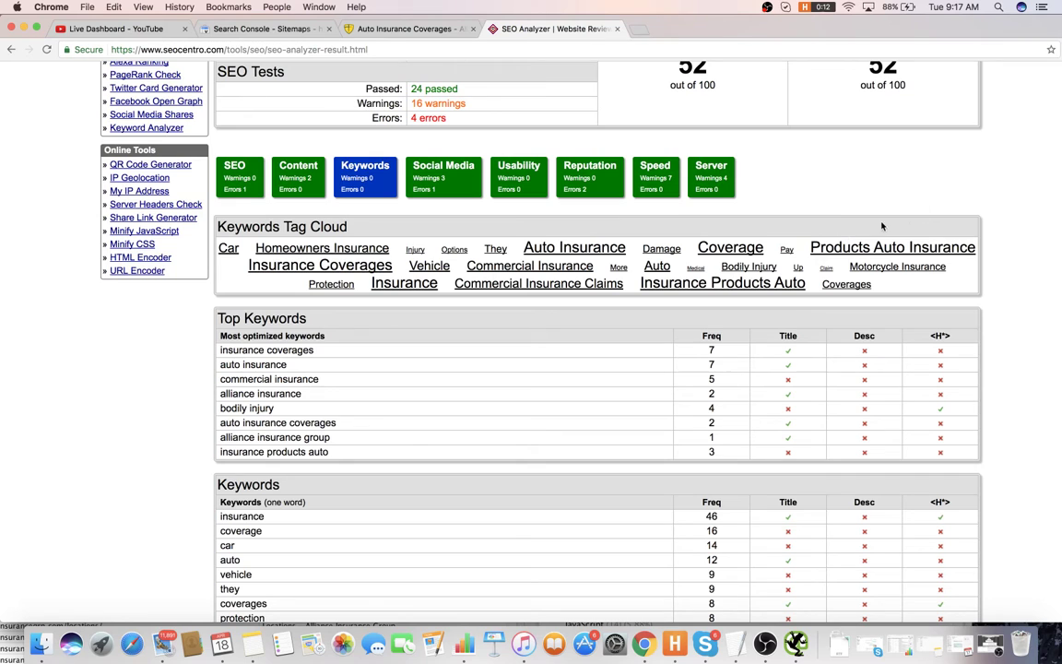
drag(326, 358, 235, 340)
click(451, 180)
- Find queries containing 'insurance cov' in Search Console's Search Analytics report
click(261, 28)
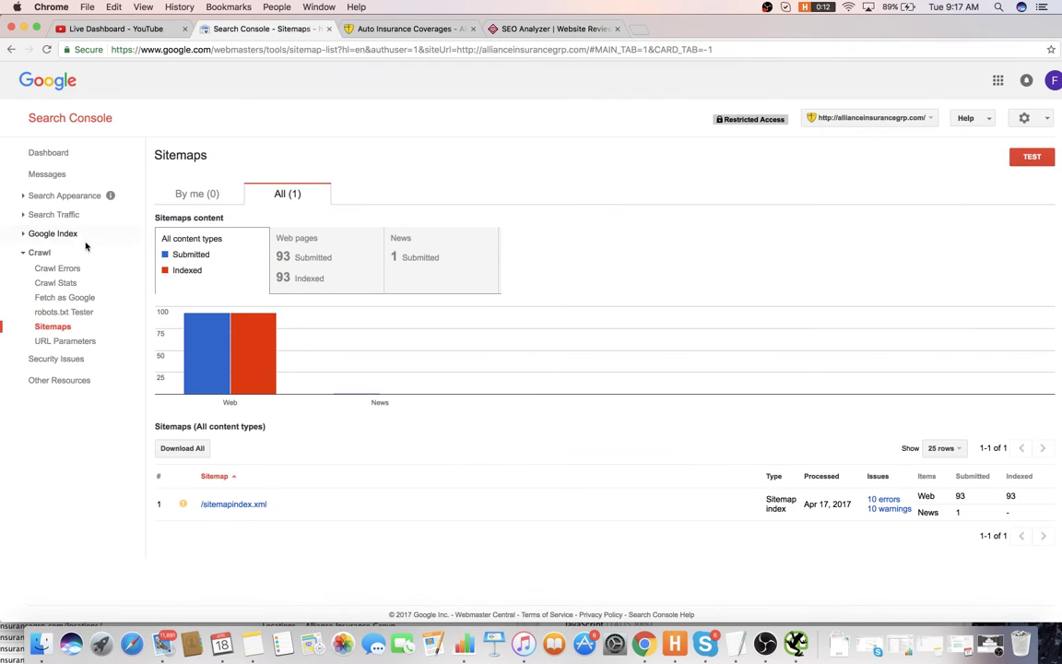
click(55, 214)
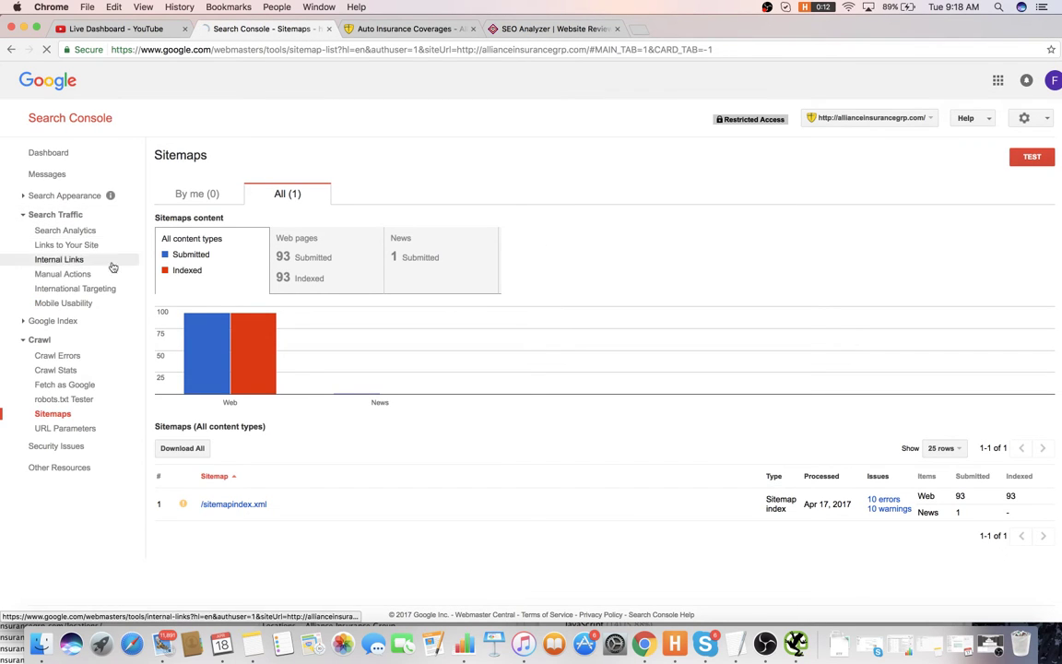
key(super+f)
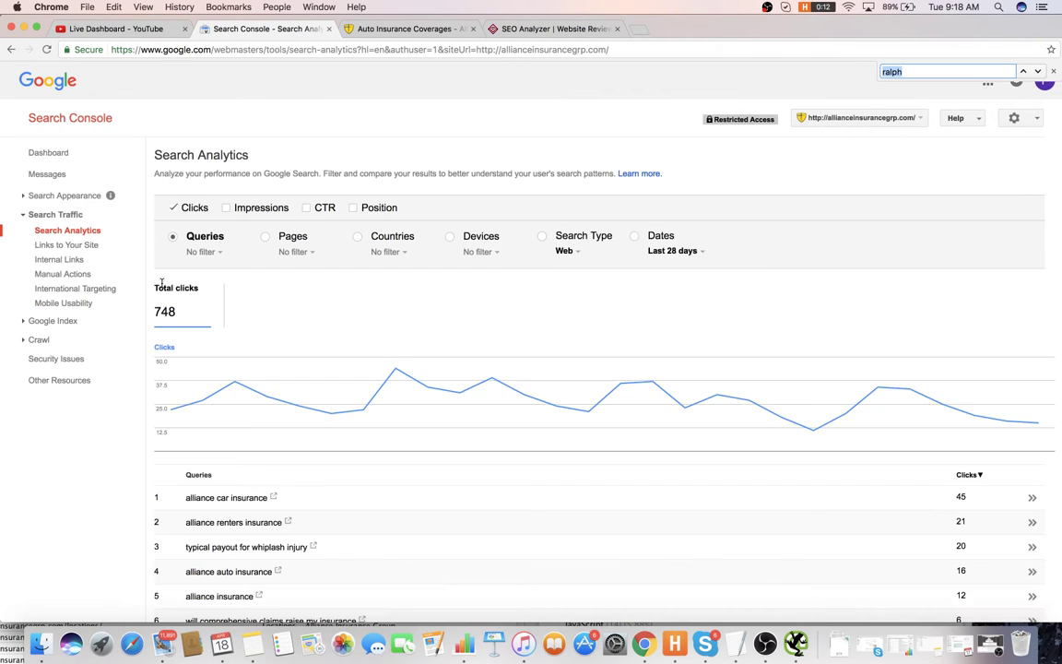
text(insurance cov)
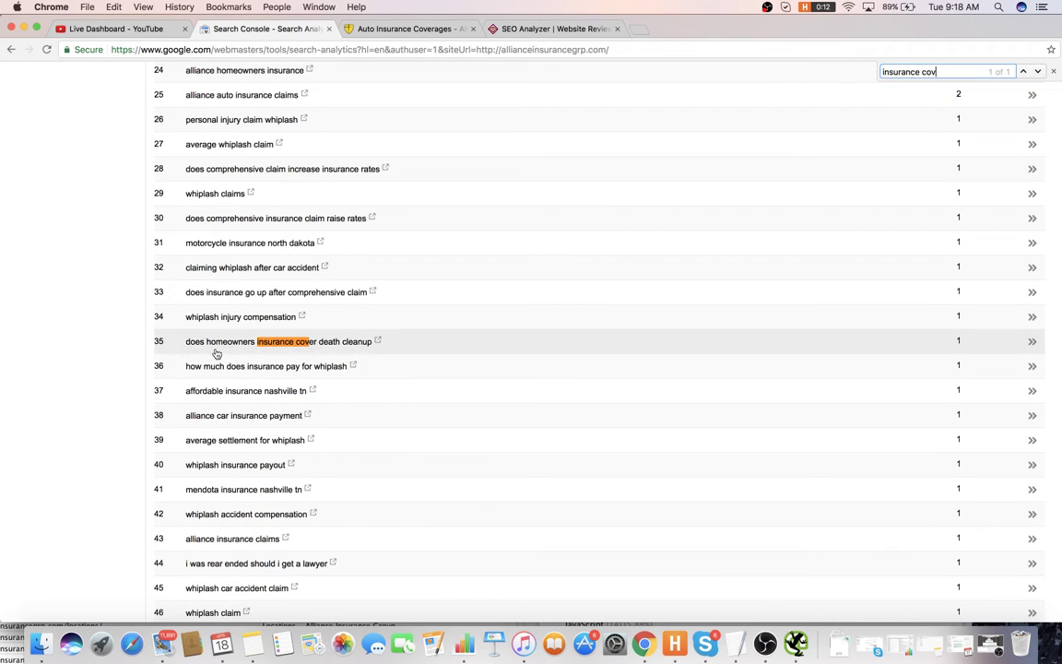
scroll(239, 362, down, 5)
scroll(237, 365, up, 10)
scroll(242, 358, up, 10)
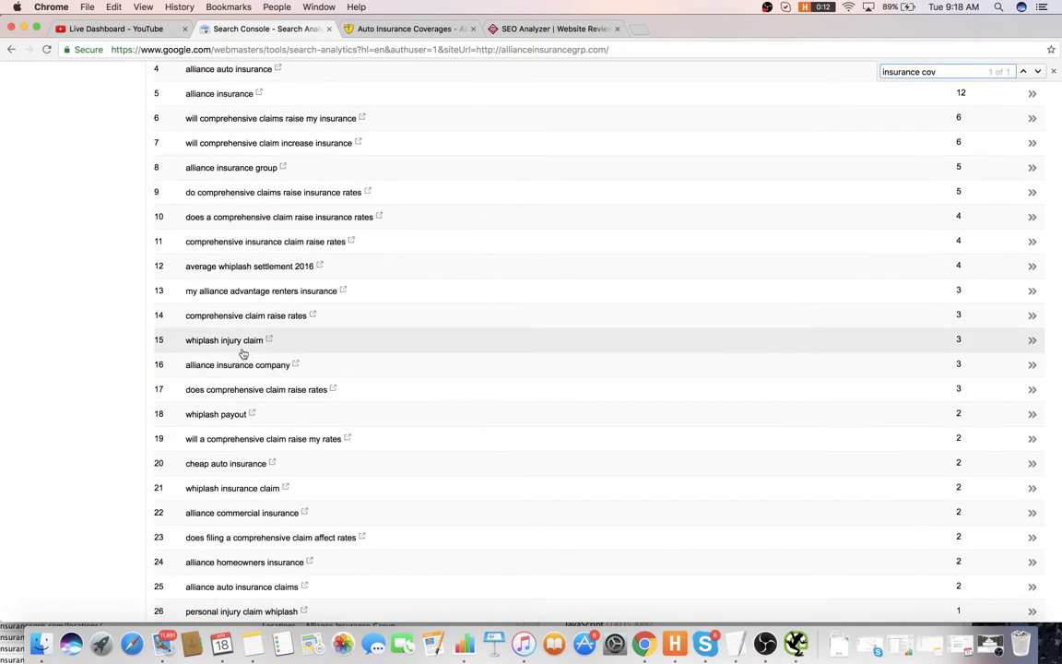
scroll(314, 260, down, 2)
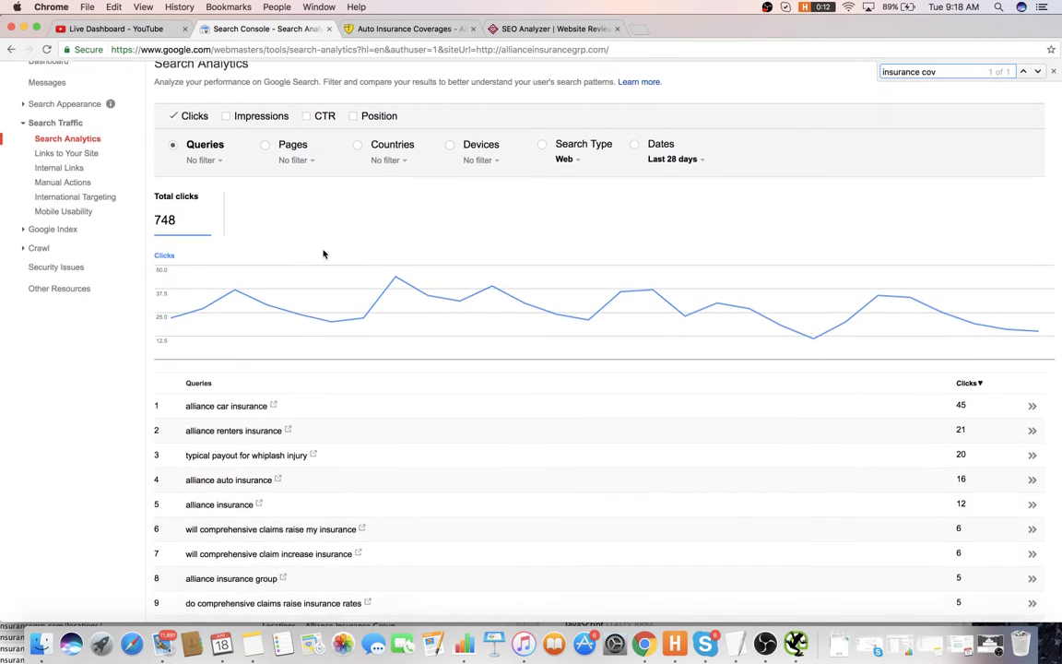
scroll(325, 244, up, 1)
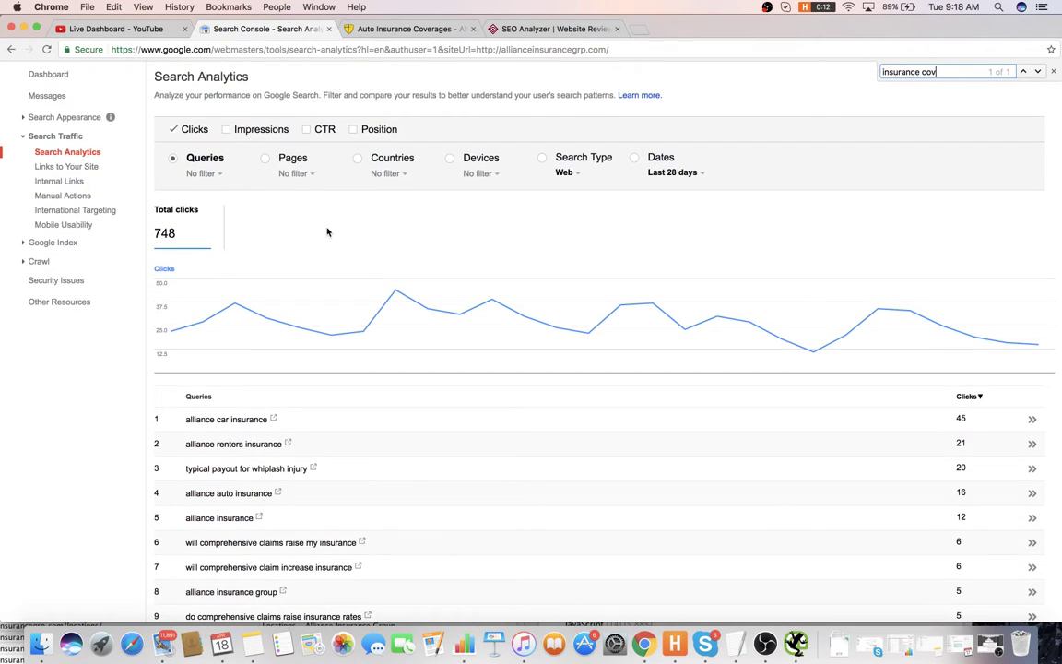
click(396, 29)
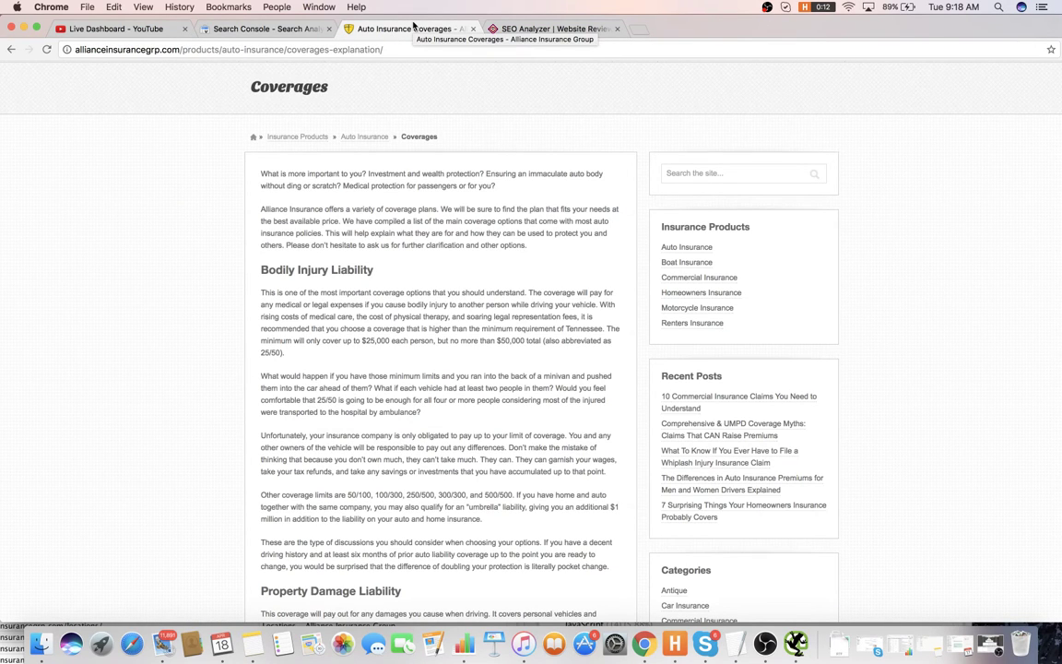
- Finish item 20 on topical seeding for target areas and begin item 21
key(super+Tab)
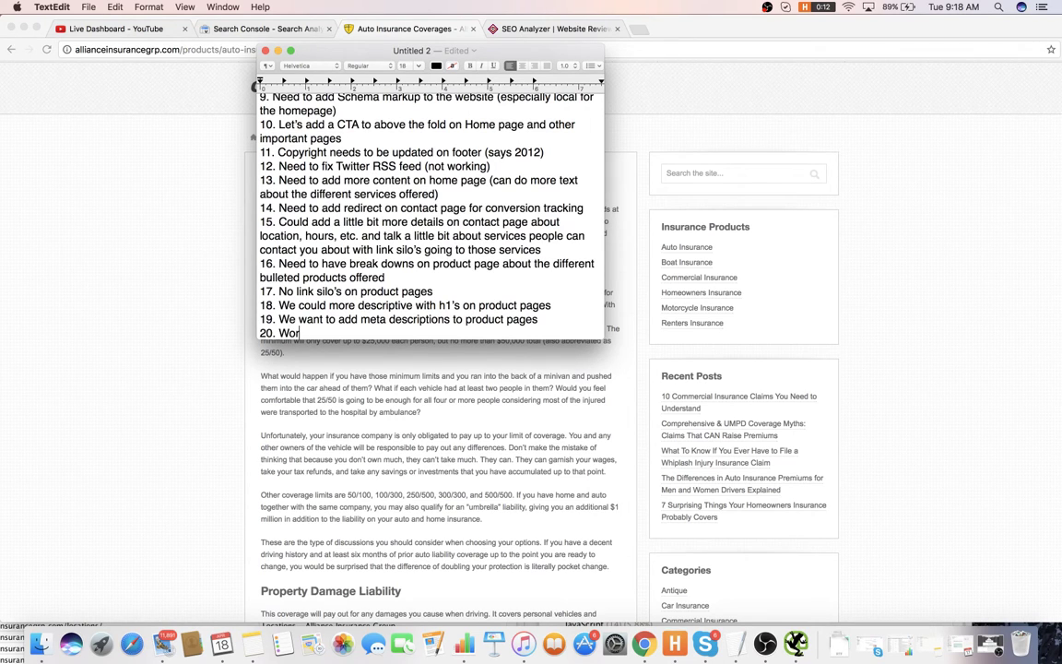
text(k win)
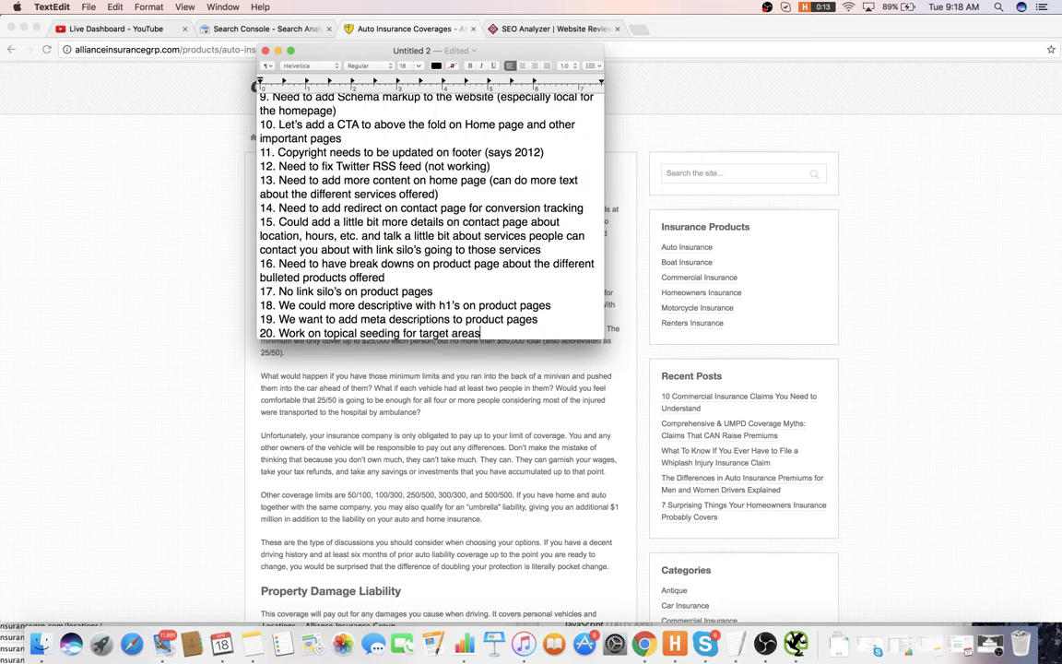
key(Return)
text(21.)
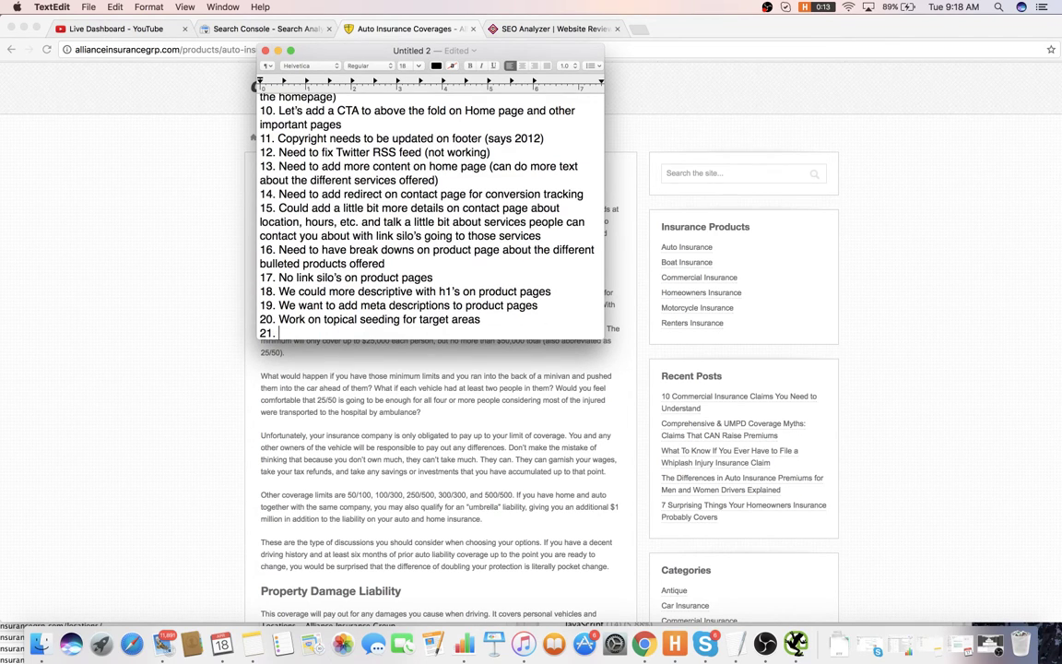
- Recheck the coverages page, then add item 21: 'Maybe put CTA's on important product pages to improve conversions'
click(336, 449)
scroll(369, 424, down, 5)
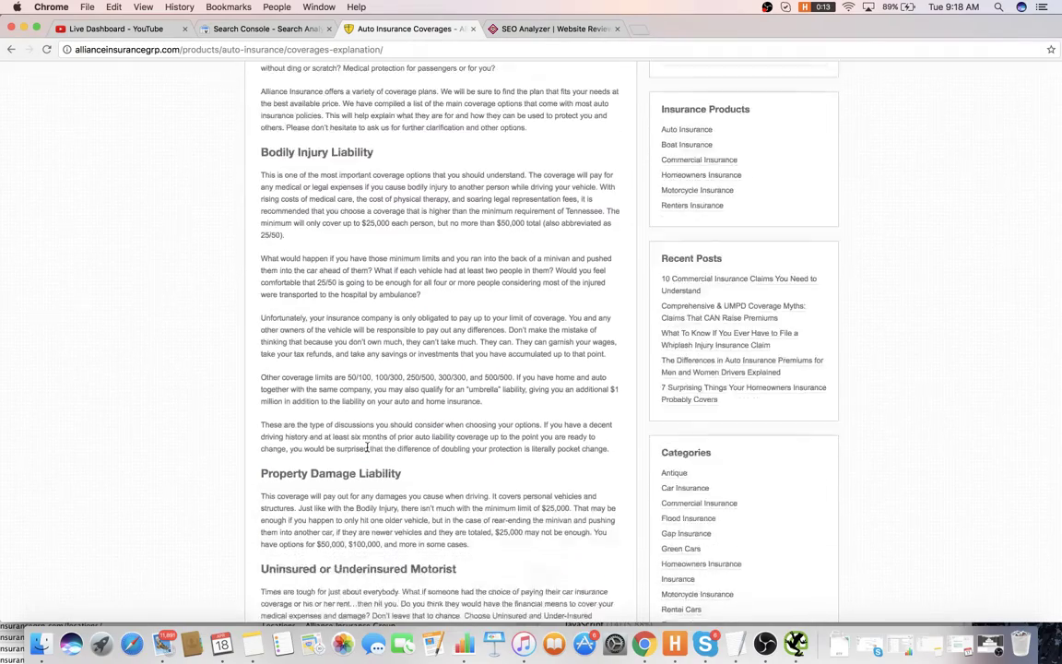
scroll(387, 415, down, 10)
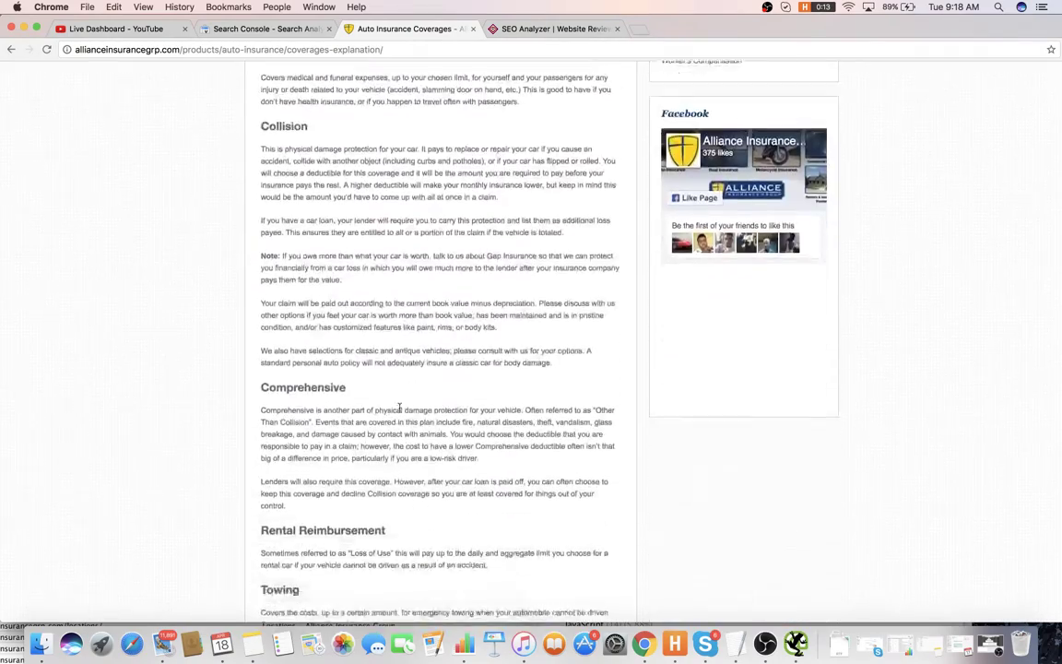
scroll(399, 414, up, 20)
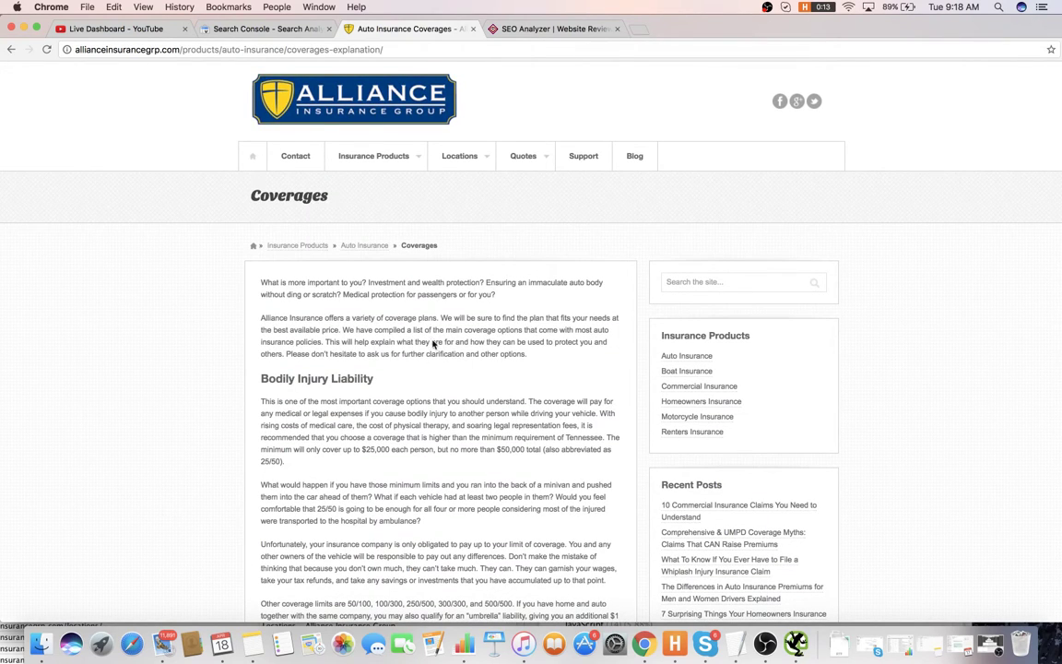
key(super+Tab)
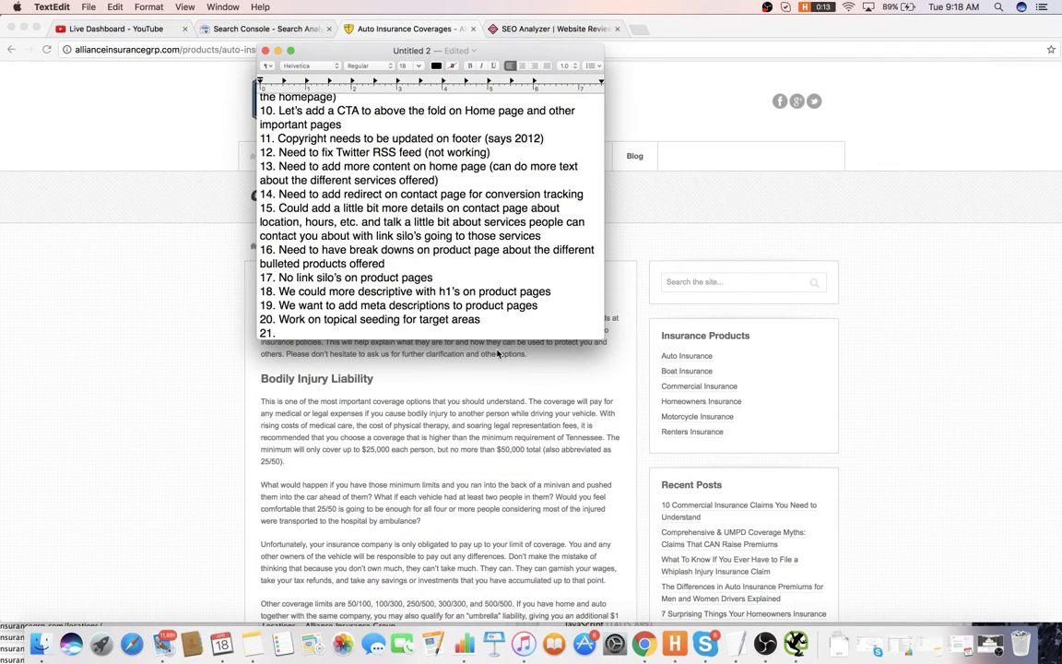
text(Maybe put CTA’s on important)
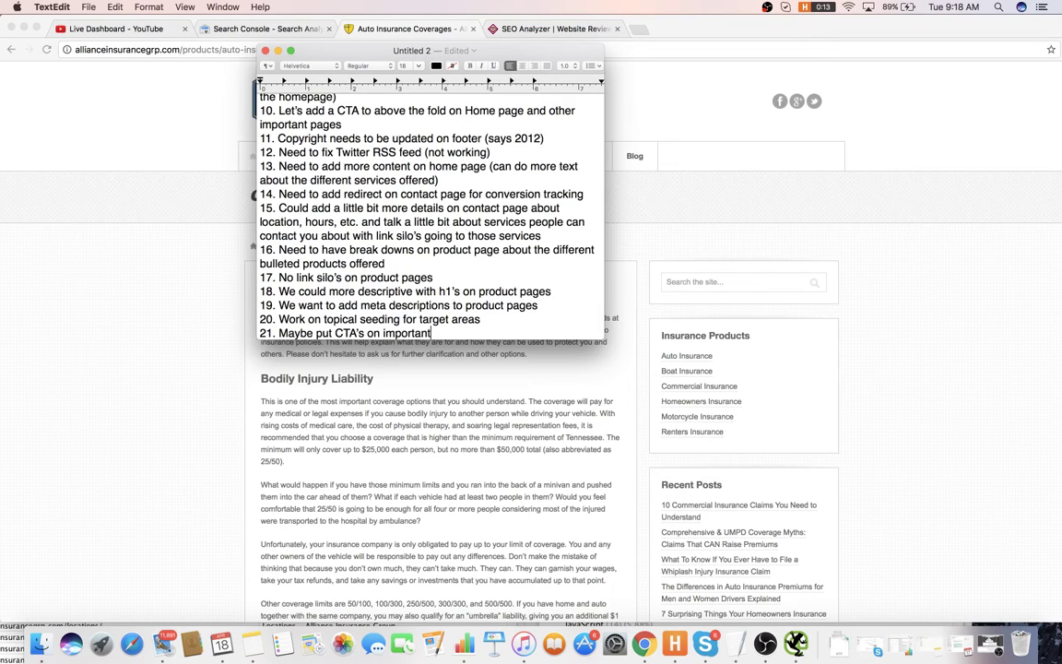
text(pages to improve co)
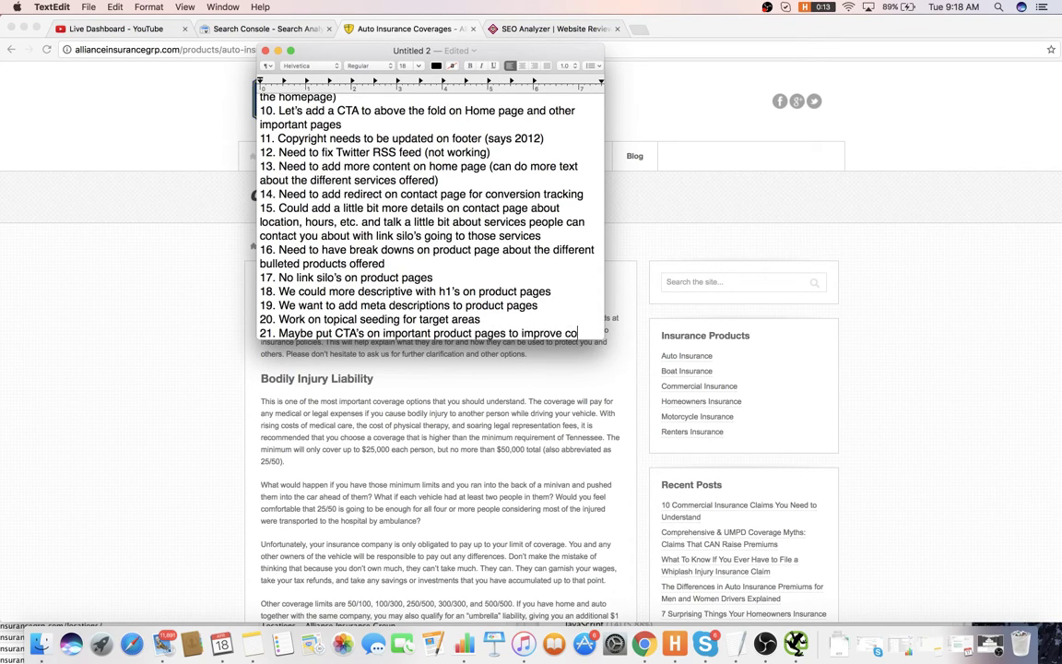
text(nversions)
key(Return)
- Number item 22, then browse the Boat, Motorcycle and Renters Insurance product pages
text(22.)
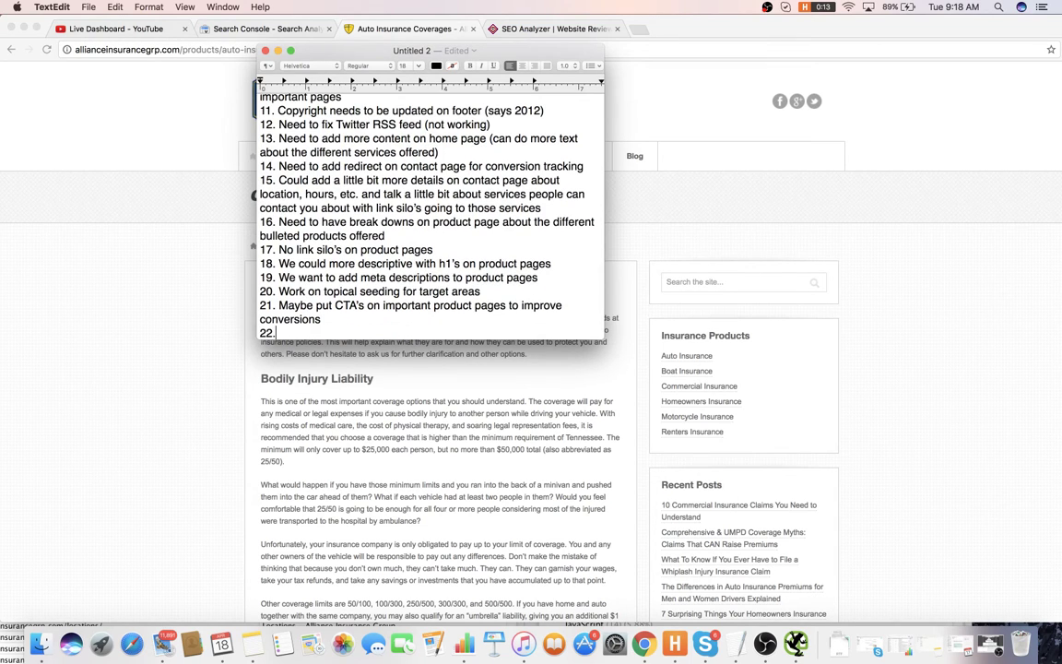
click(1027, 366)
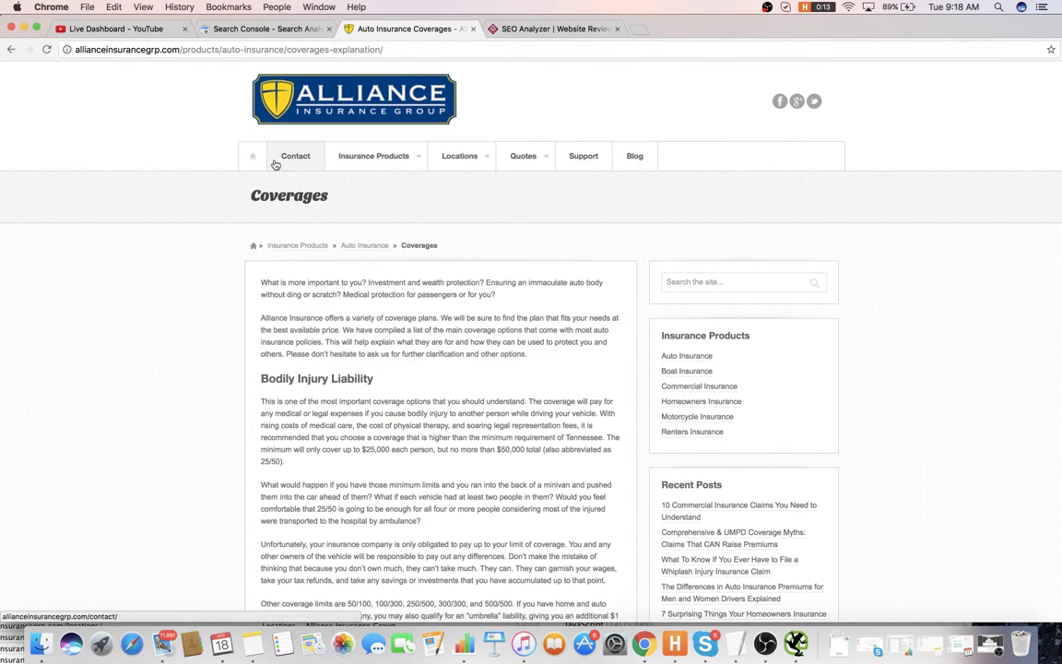
mouse_move(373, 157)
mouse_move(385, 204)
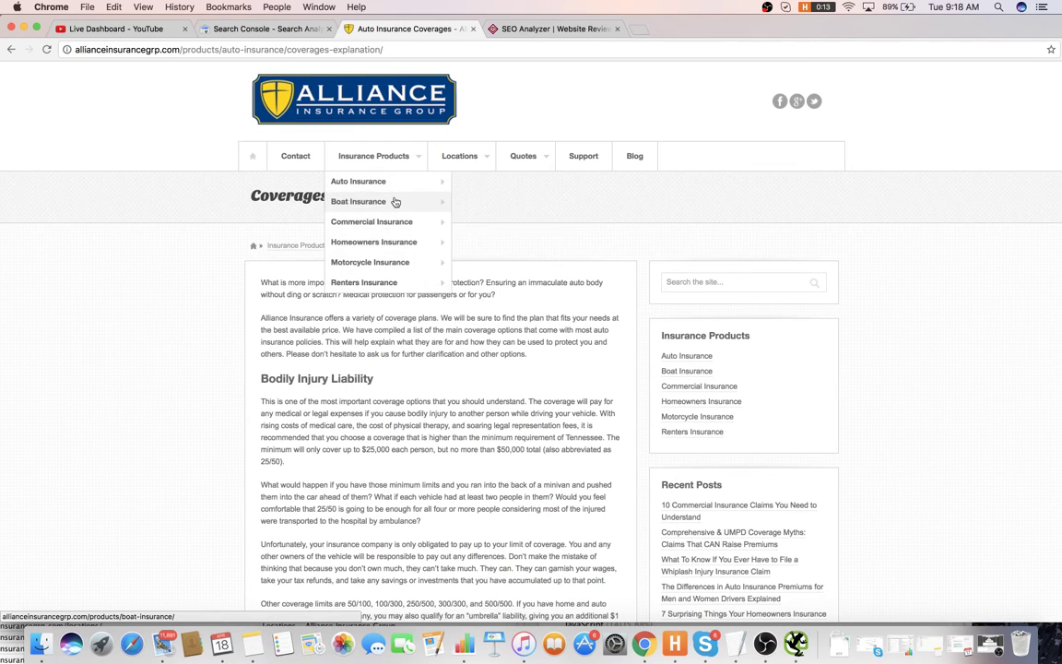
click(407, 209)
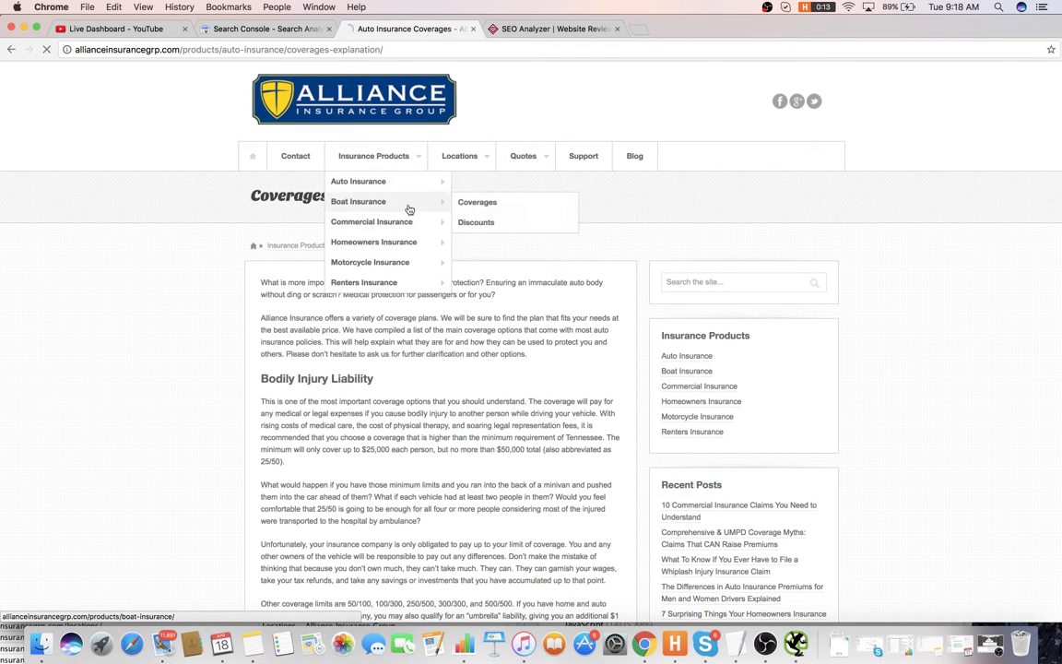
scroll(391, 246, down, 1)
scroll(391, 246, up, 1)
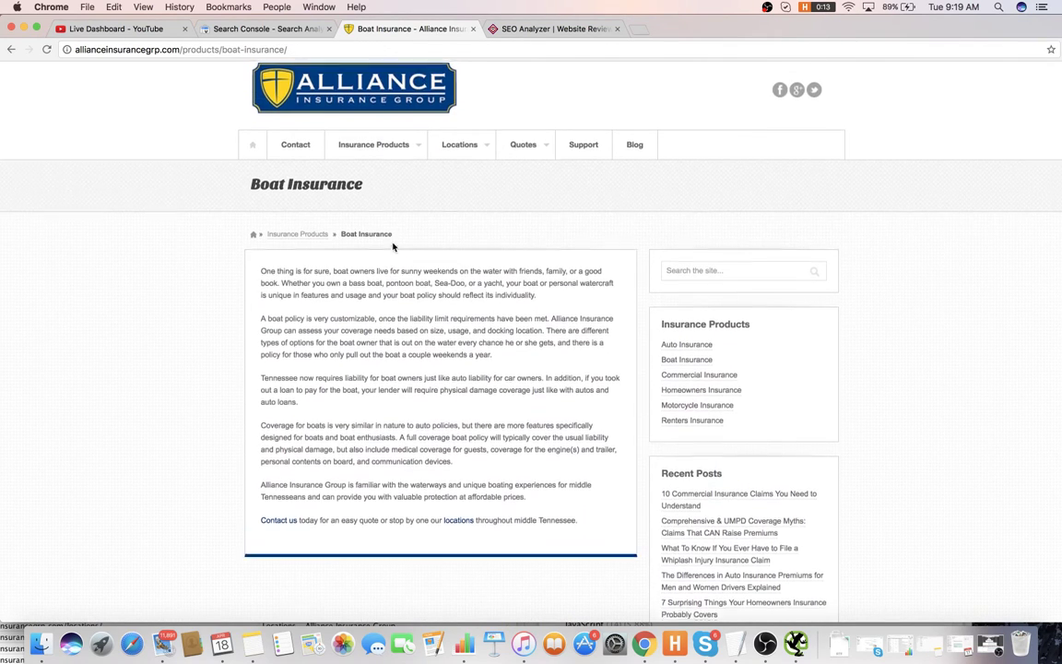
mouse_move(374, 152)
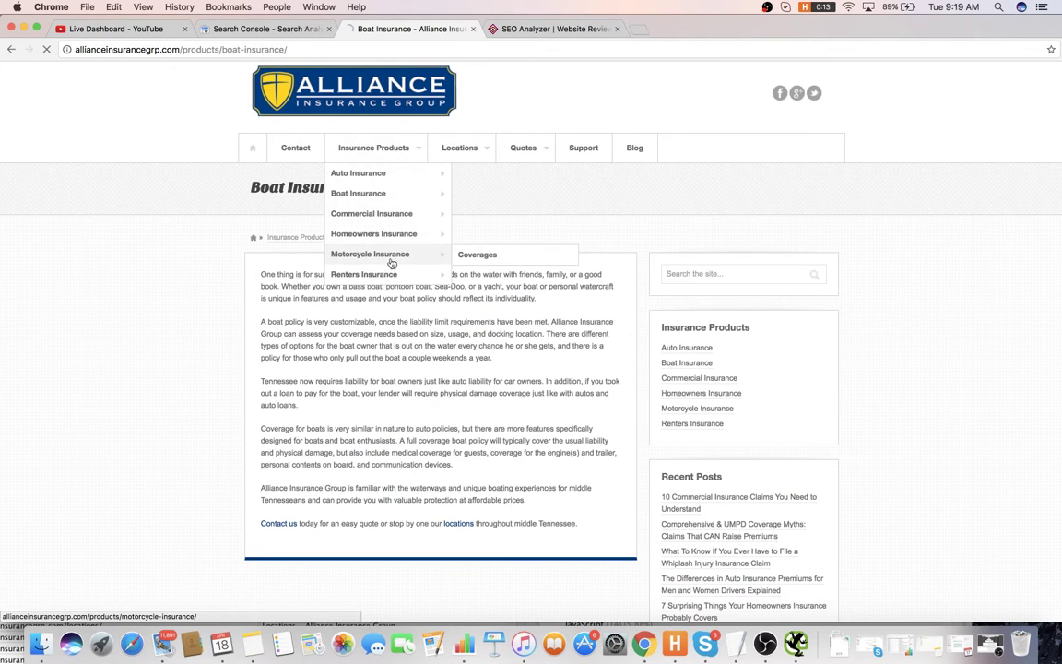
click(353, 253)
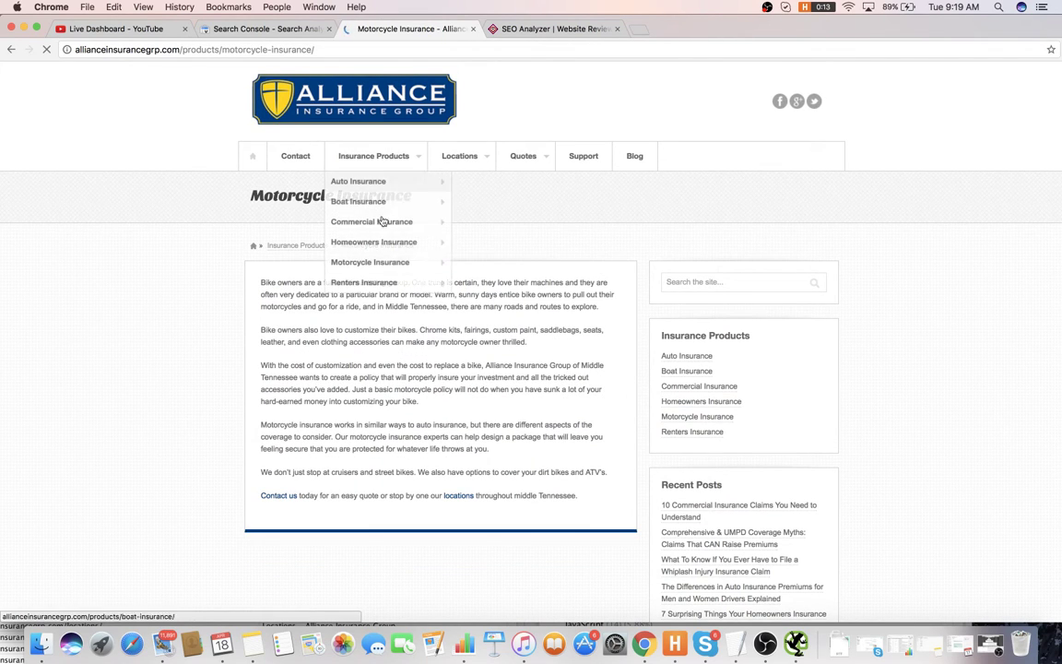
click(380, 282)
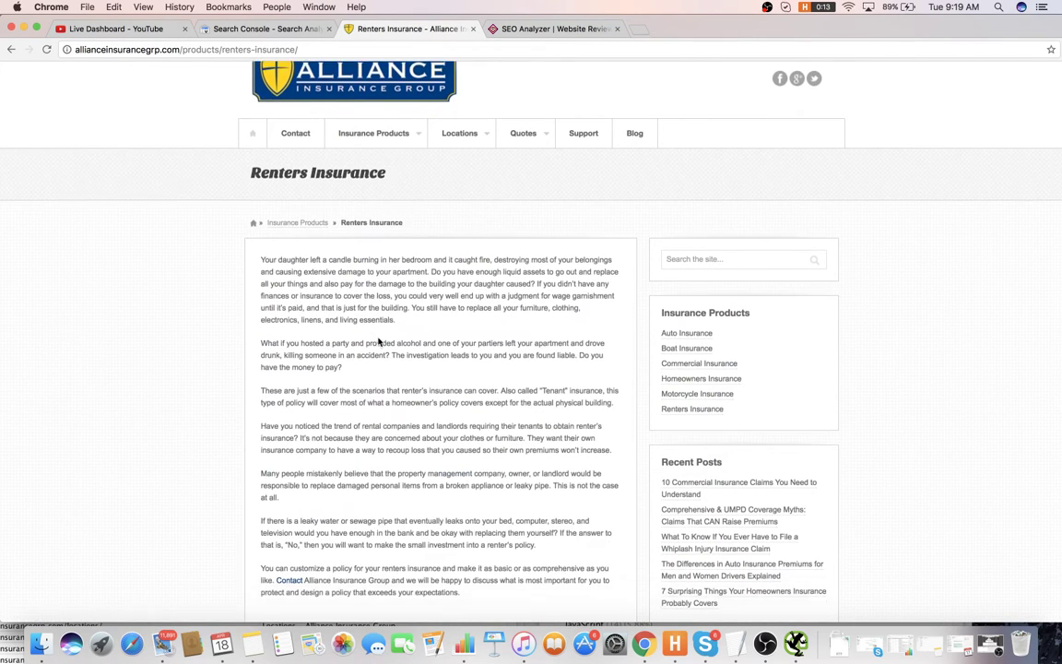
- Add item 22 about putting images in product pages and start a new line
key(super+Tab)
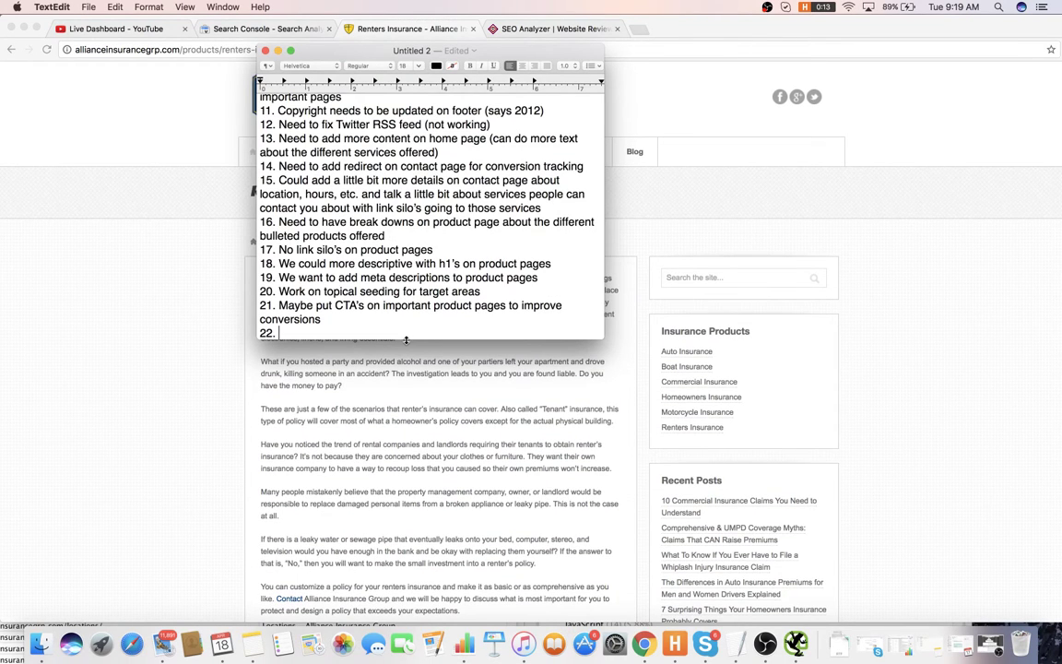
text(Should put imag)
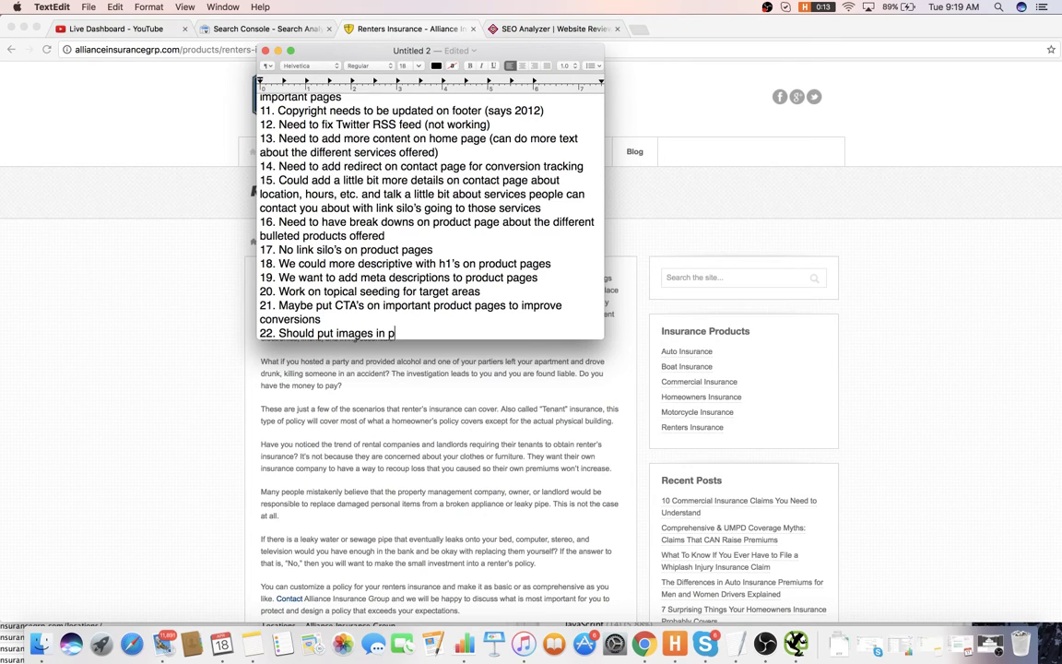
text(es)
key(Return)
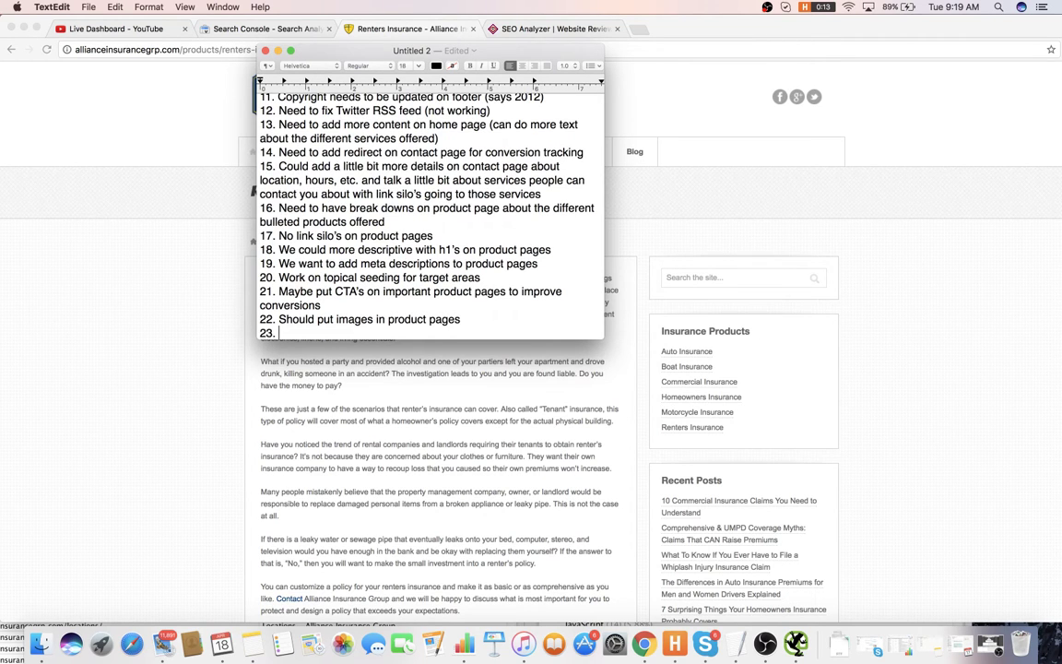
key(super+Tab)
- Open the Commercial Insurance coverages page from the Insurance Products menu and scroll through it
mouse_move(373, 143)
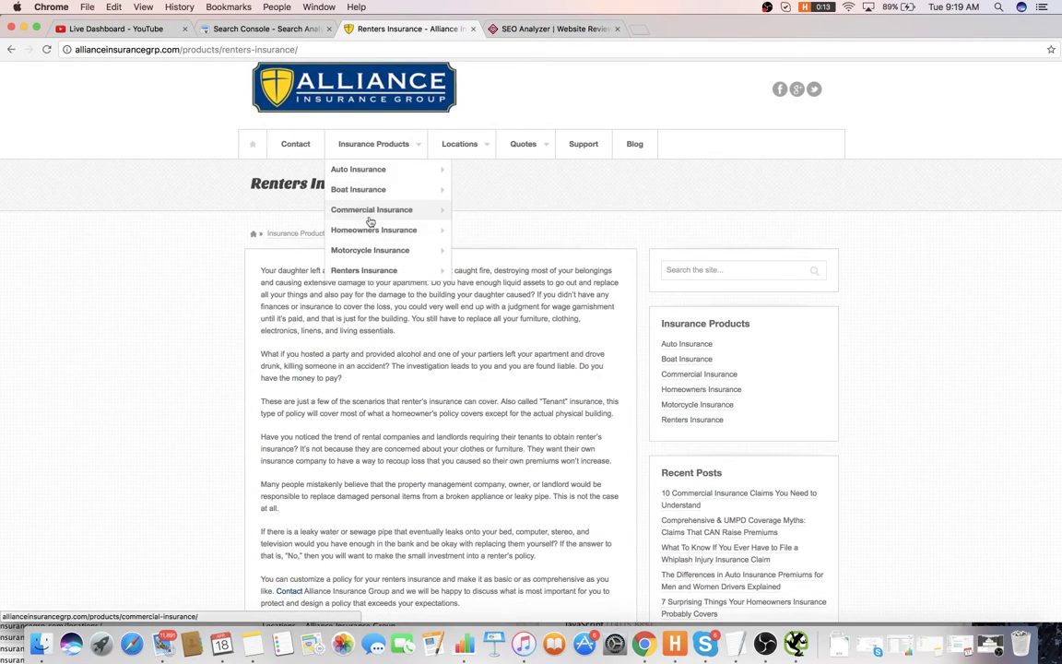
click(393, 220)
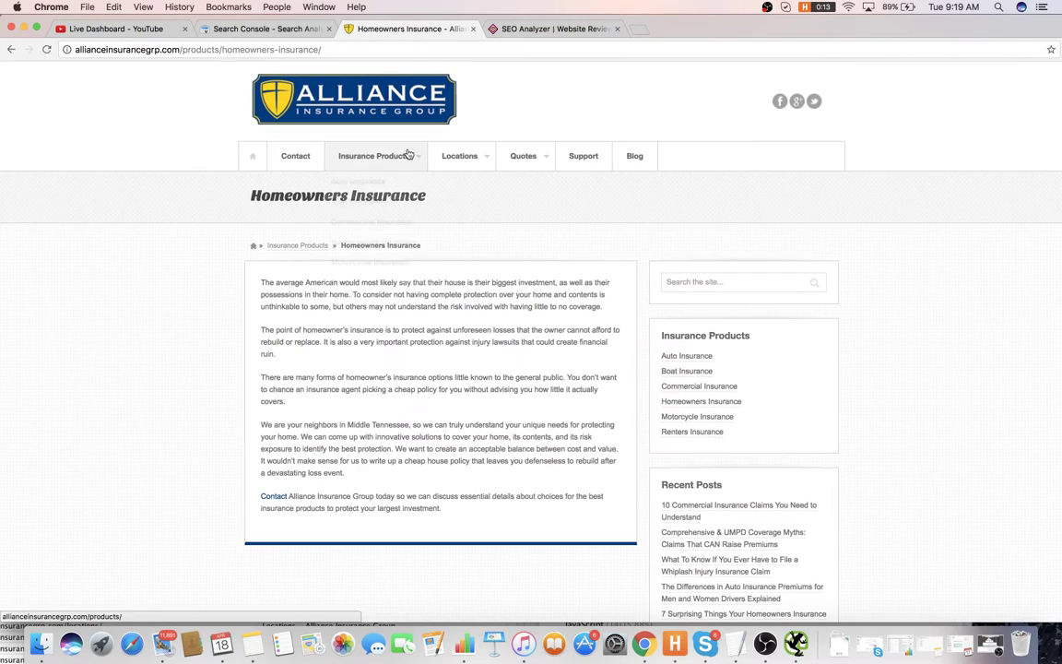
mouse_move(408, 157)
mouse_move(419, 225)
click(490, 228)
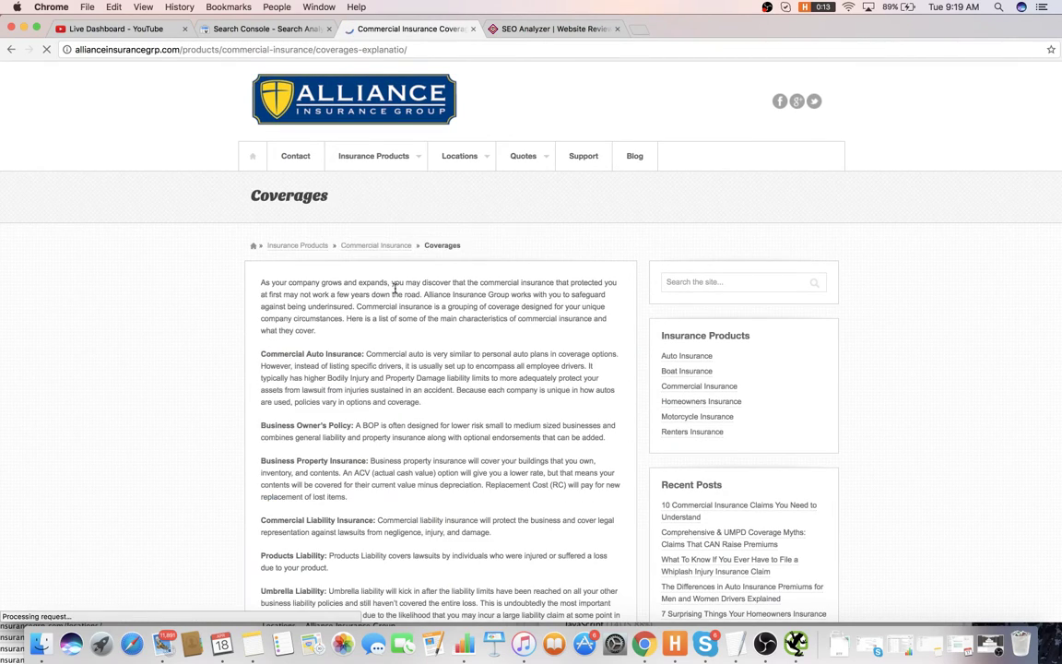
scroll(395, 293, down, 2)
scroll(395, 294, down, 10)
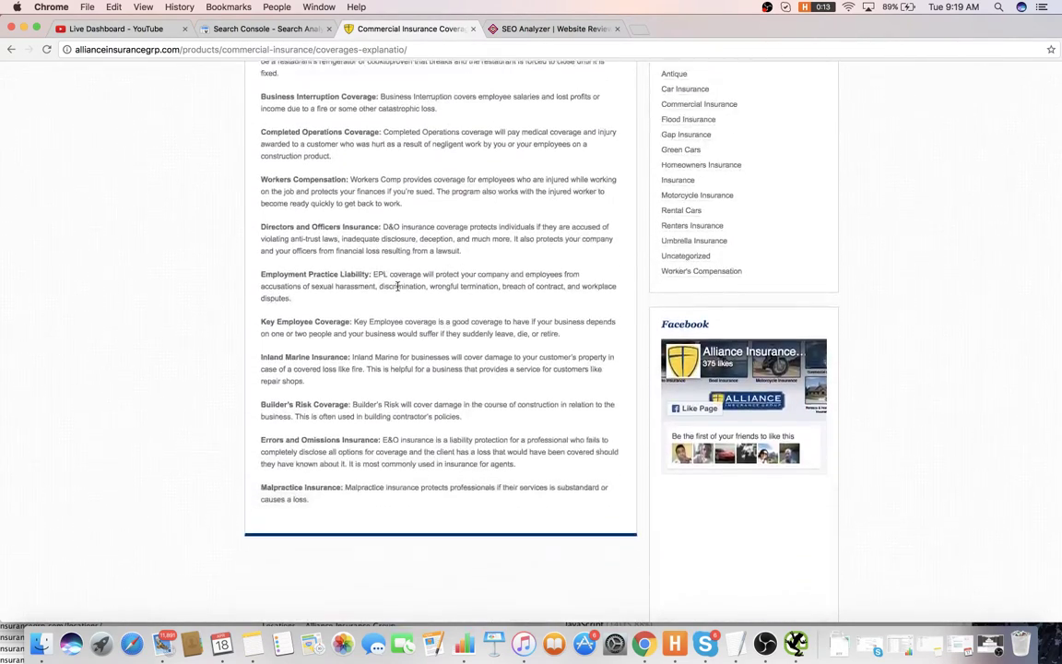
scroll(395, 293, up, 12)
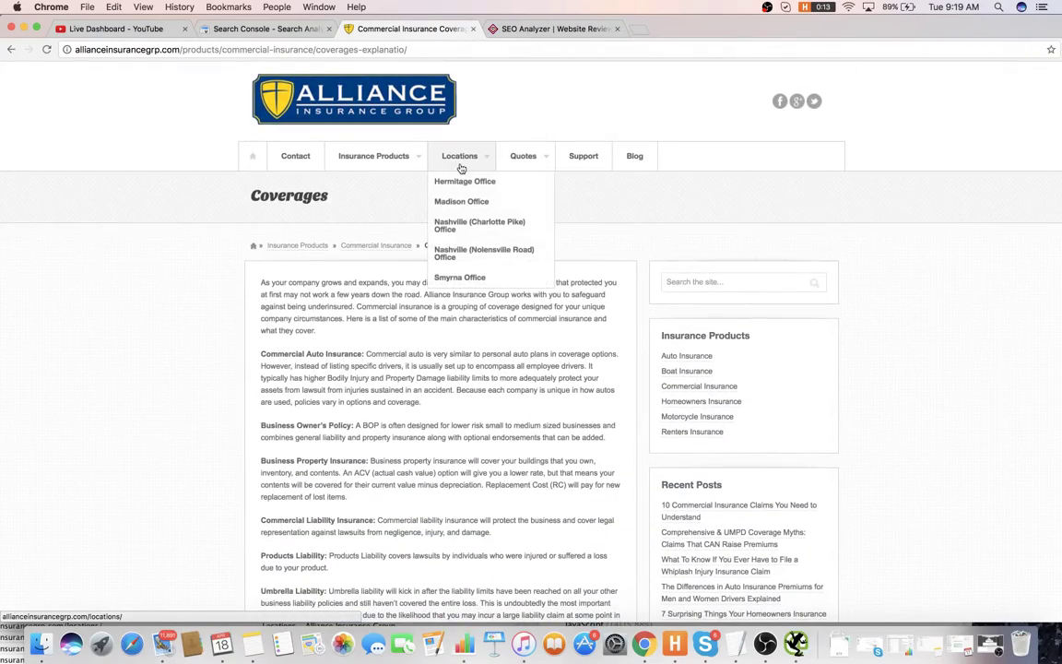
- Browse the Locations page, go to the Hermitage Office page, and select its address
click(460, 168)
scroll(278, 273, down, 5)
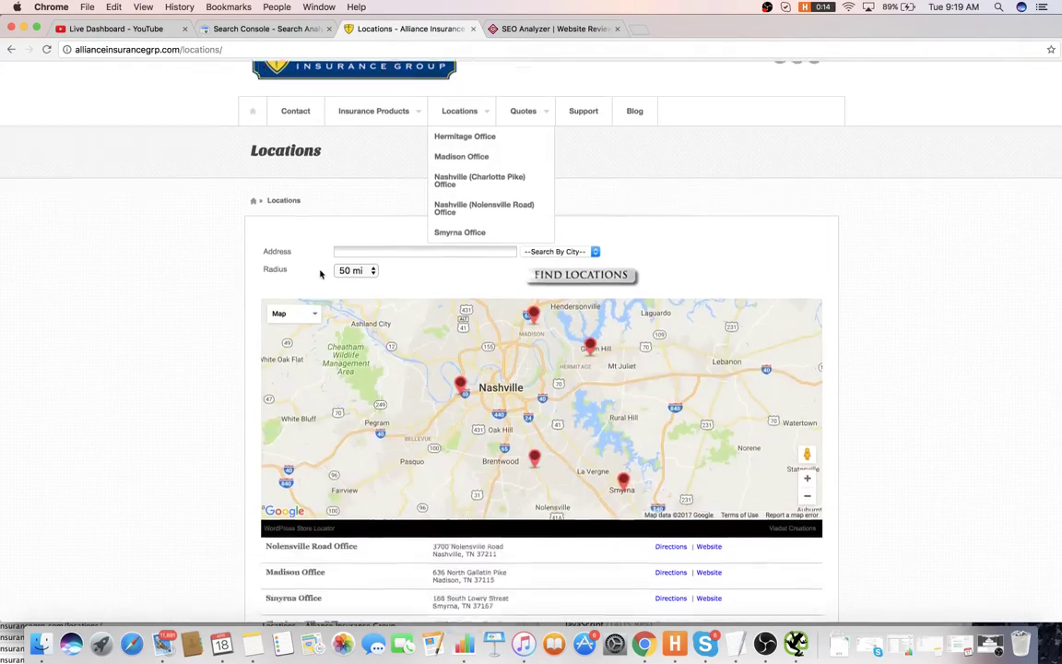
scroll(666, 424, down, 2)
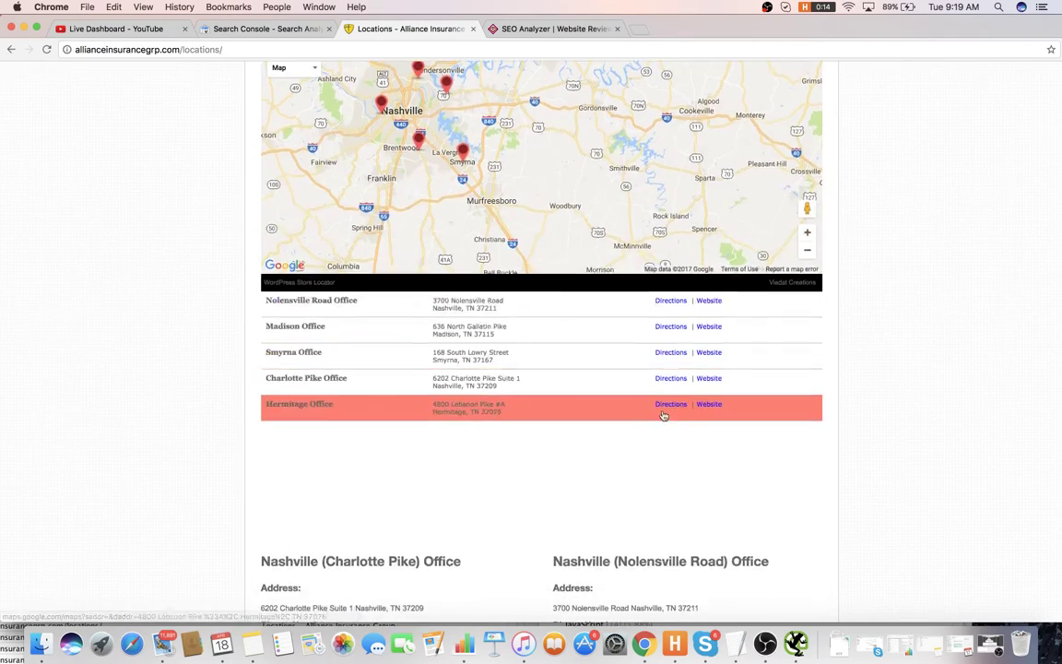
scroll(643, 350, up, 4)
scroll(588, 456, down, 10)
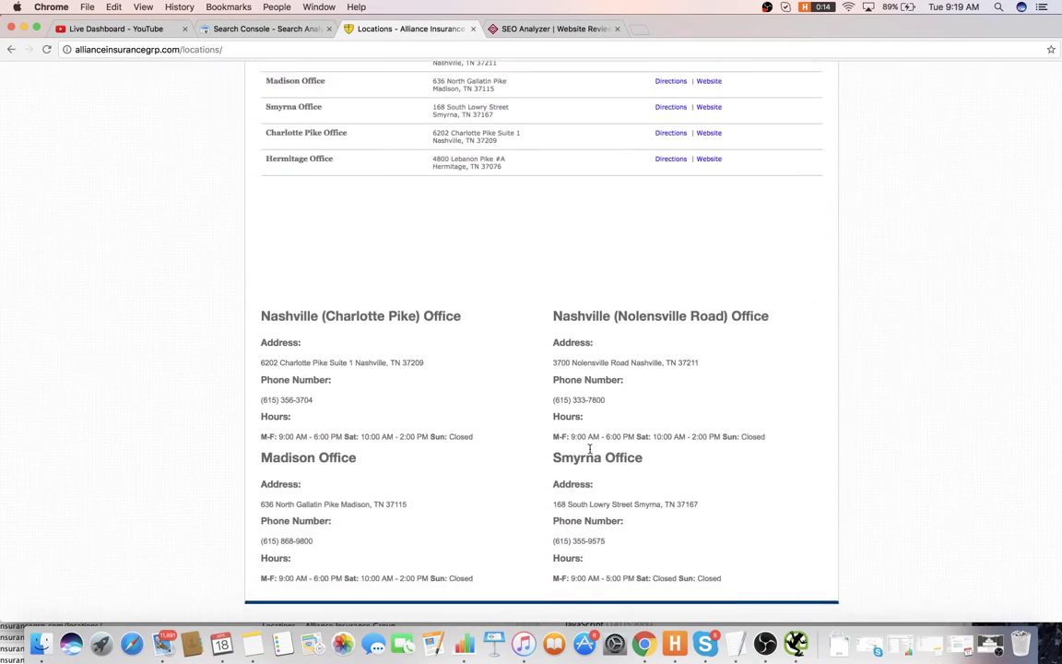
scroll(583, 291, up, 15)
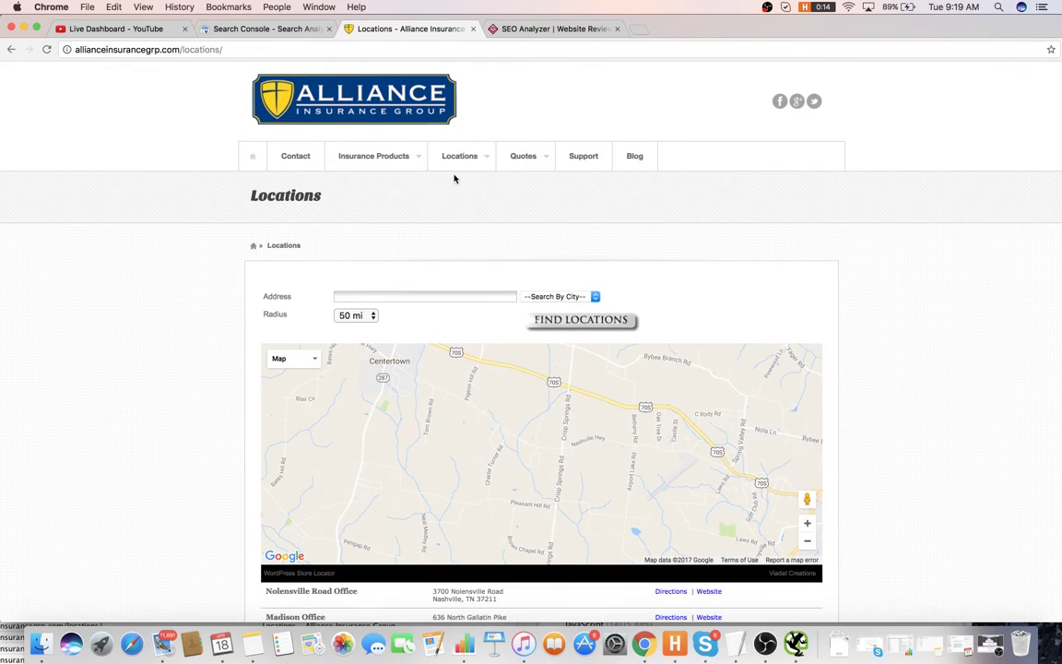
mouse_move(477, 150)
click(486, 181)
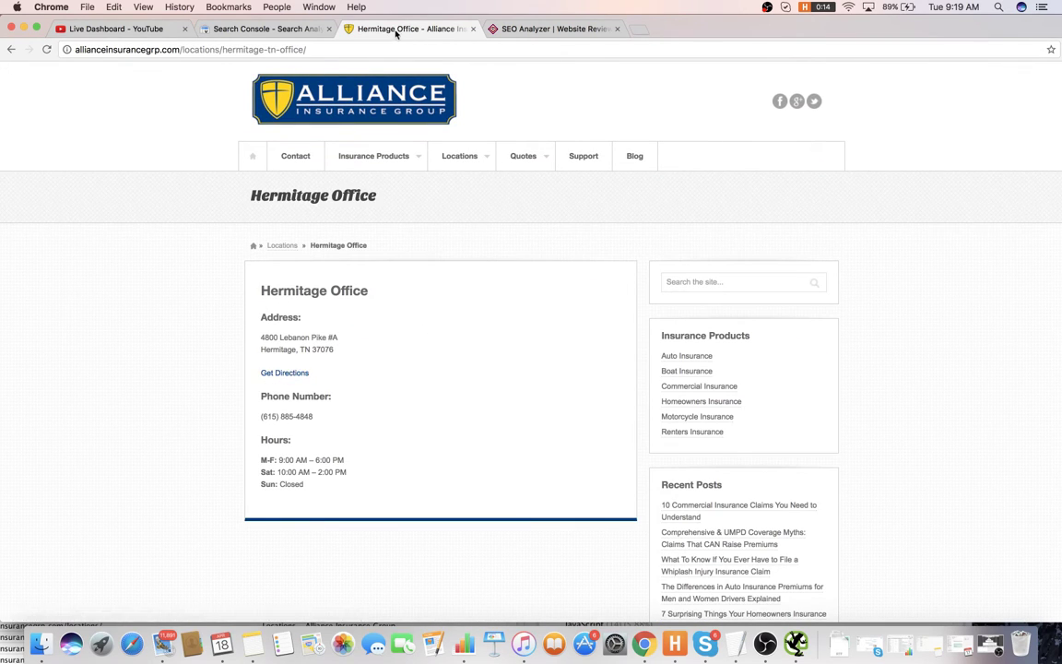
click(376, 43)
- Run the Hermitage Office page URL through Google's Structured Data Testing Tool
key(super+c)
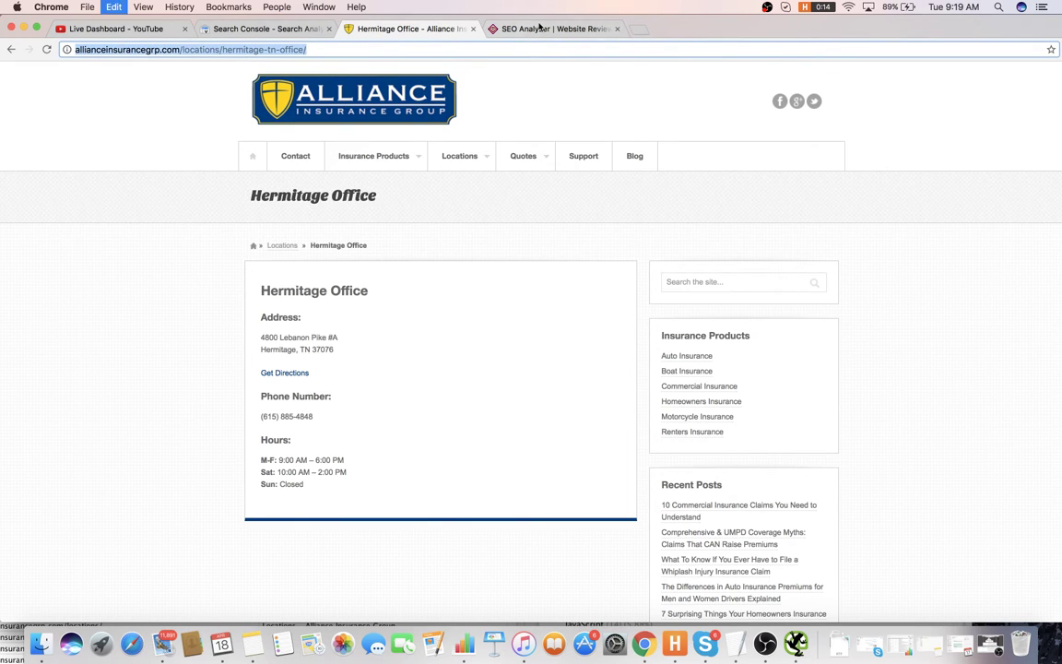
click(634, 30)
text(str)
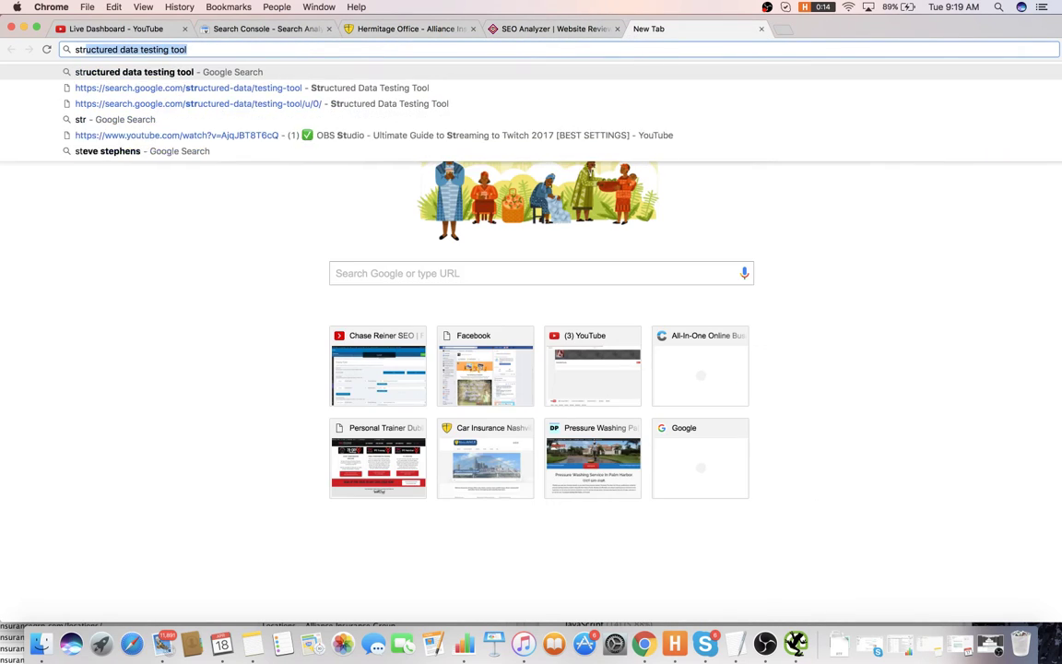
text(u)
key(Return)
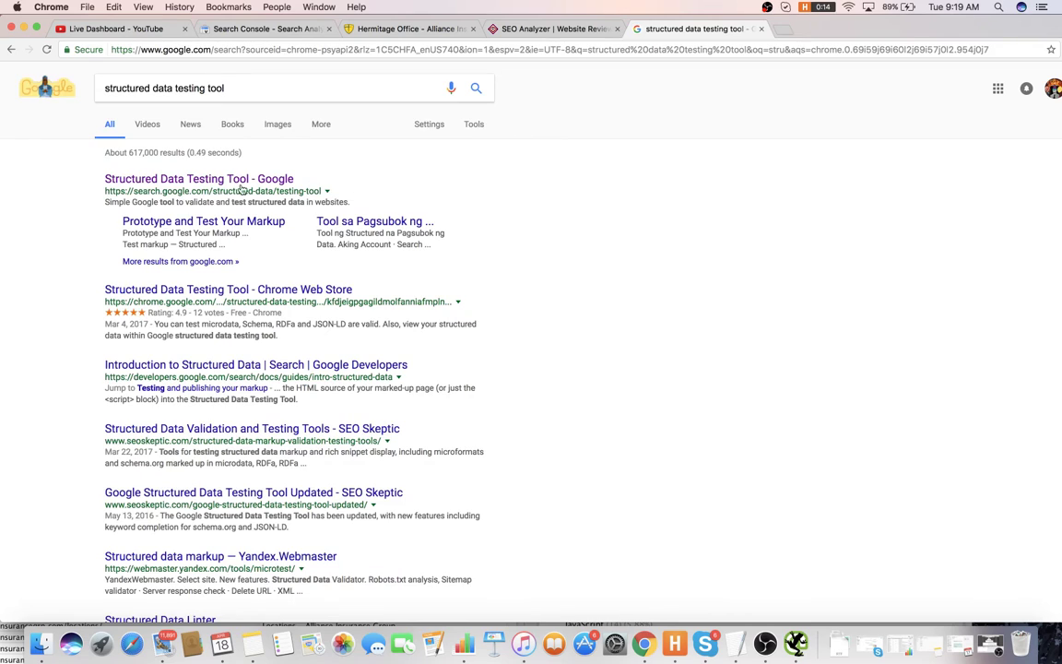
click(242, 185)
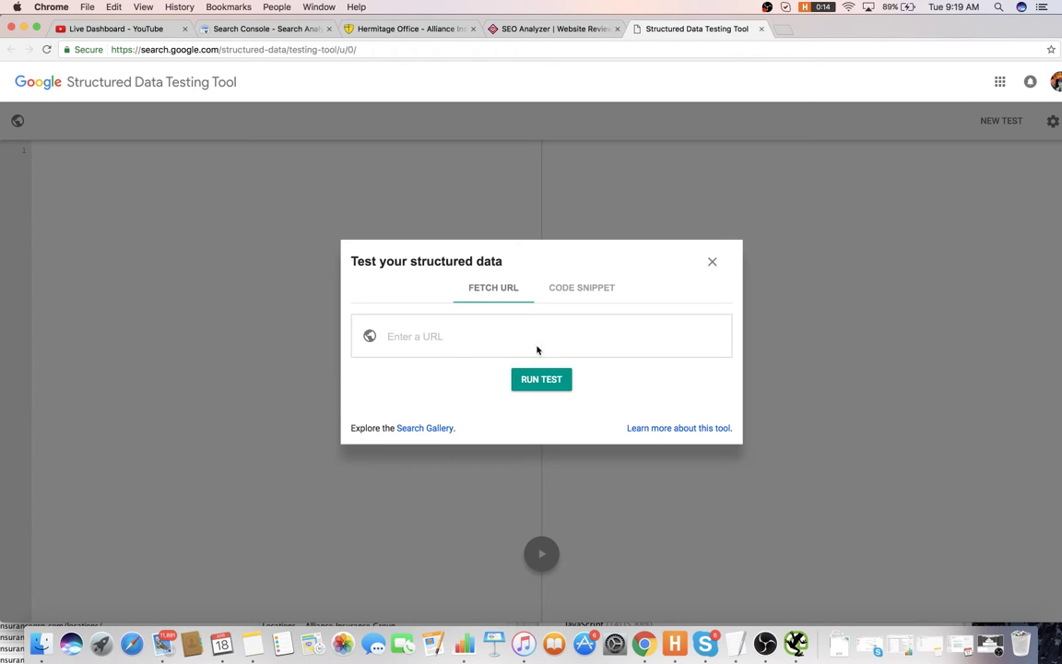
key(super+v)
key(Return)
- Review the hentry result, 0 errors and 0 warnings, then bring the audit notes forward
click(101, 28)
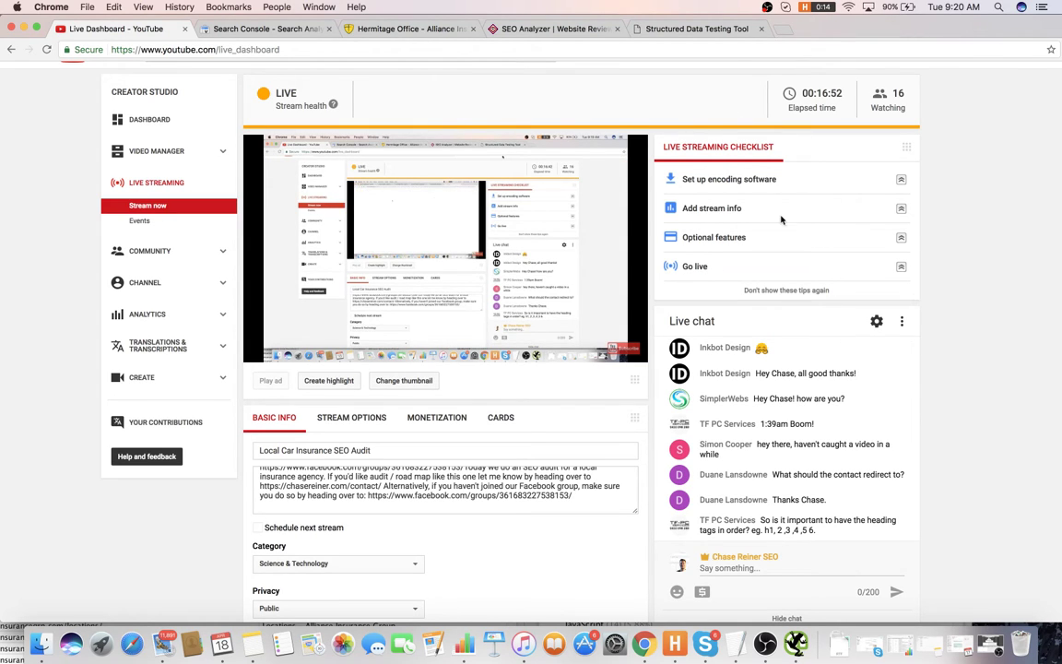
click(689, 35)
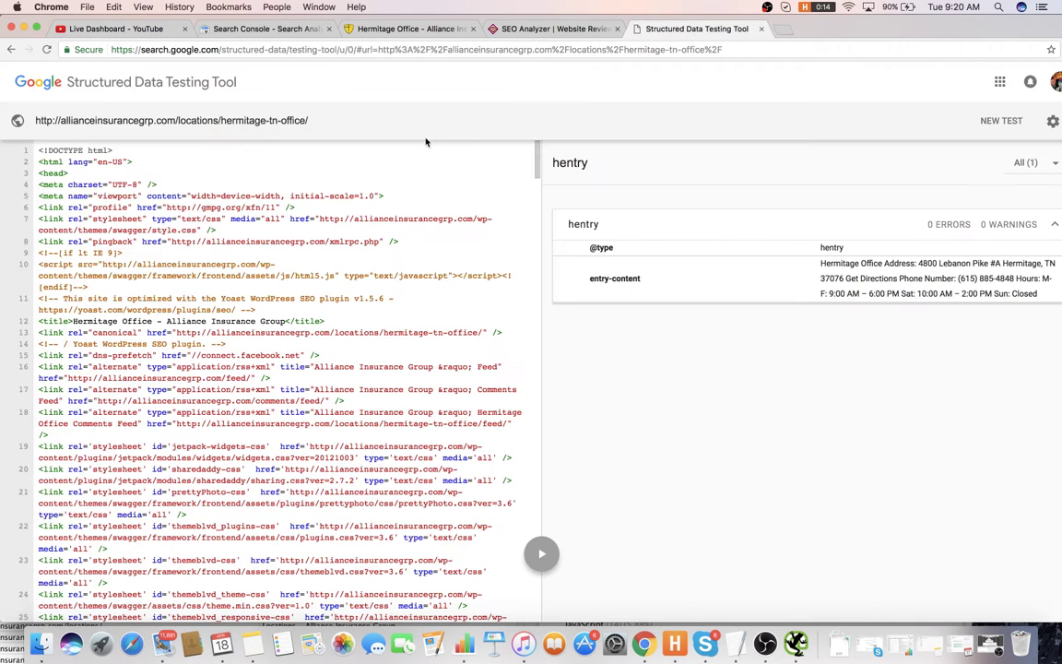
click(724, 231)
click(724, 231)
click(733, 643)
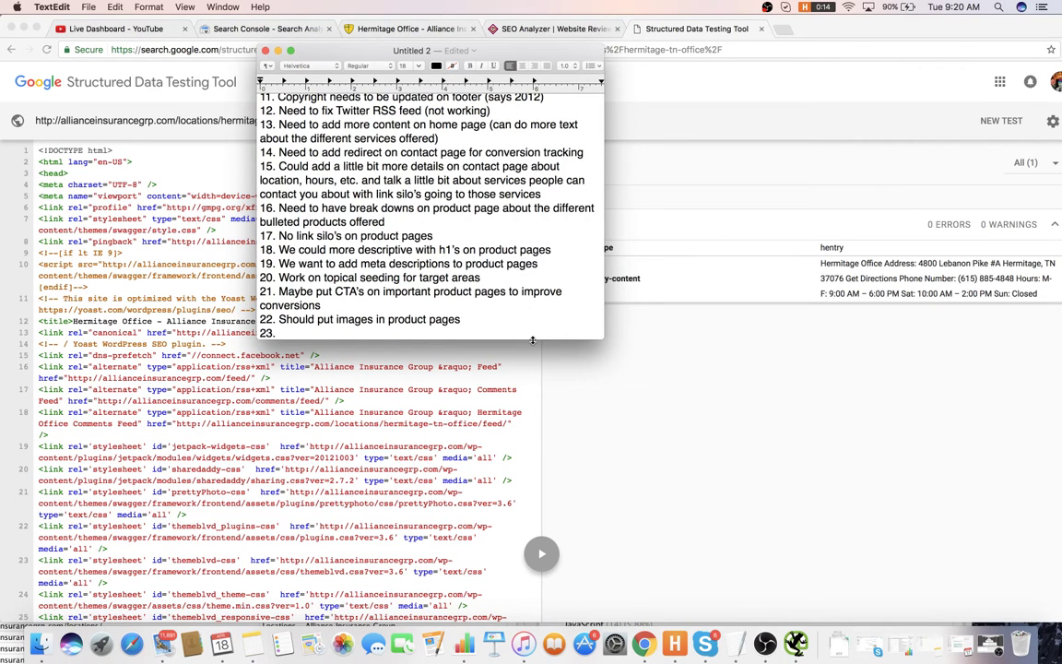
- Write item 23, 'Should put local business markup on location pages for each location', and begin the next item
text(QaQa)
key(BackSpace)
key(BackSpace)
key(BackSpace)
text(Sh)
text(ould put local busine)
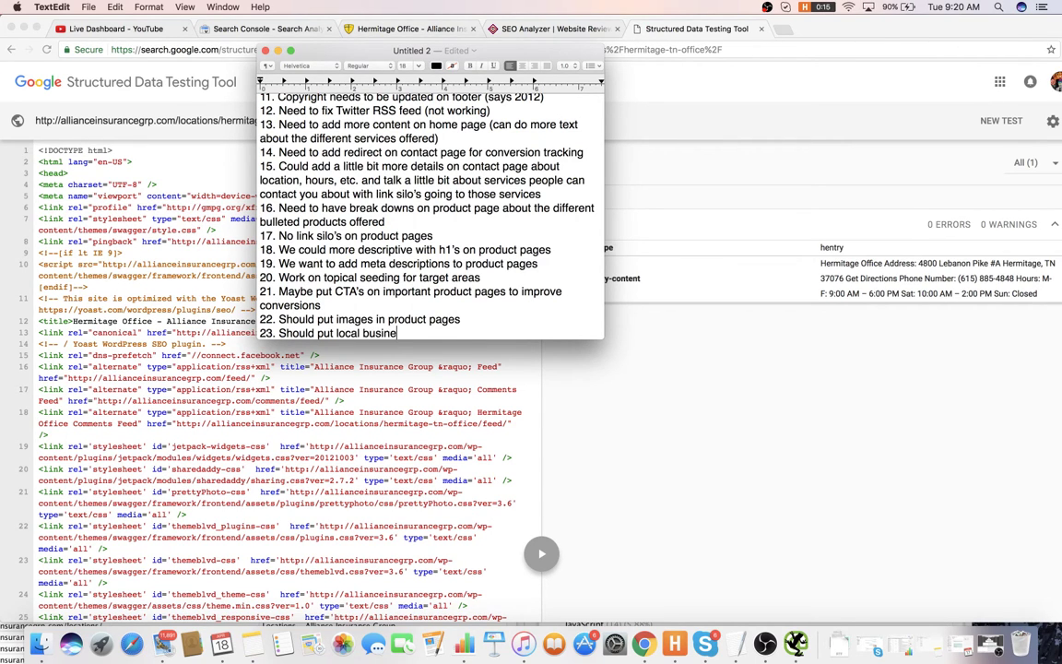
text(ss ma)
text(rkup on location pages)
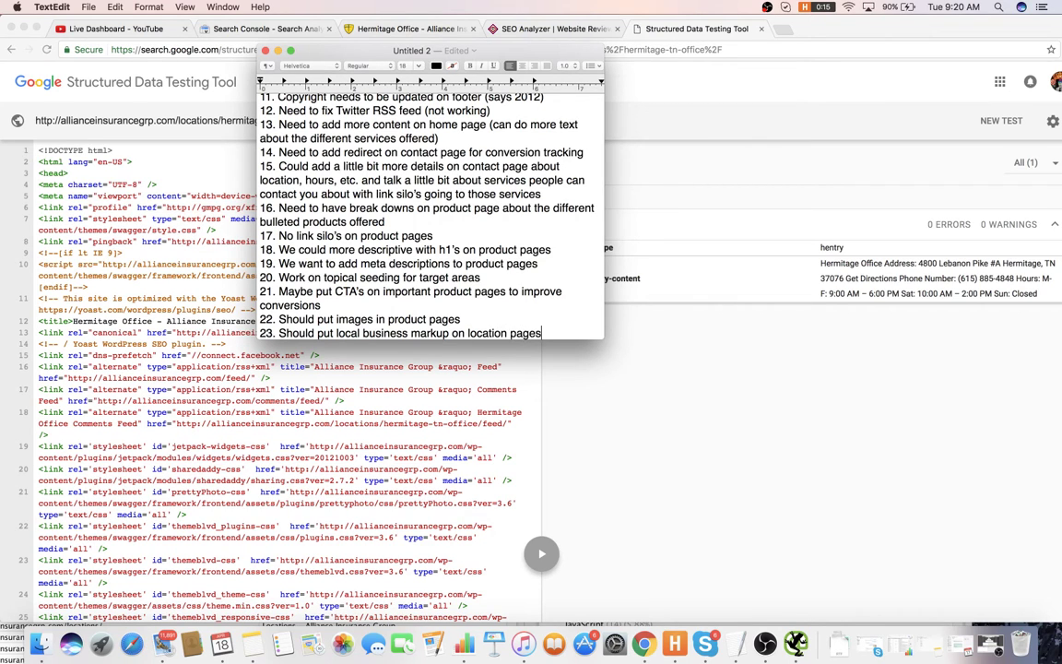
text( for each location)
key(Return)
text(25)
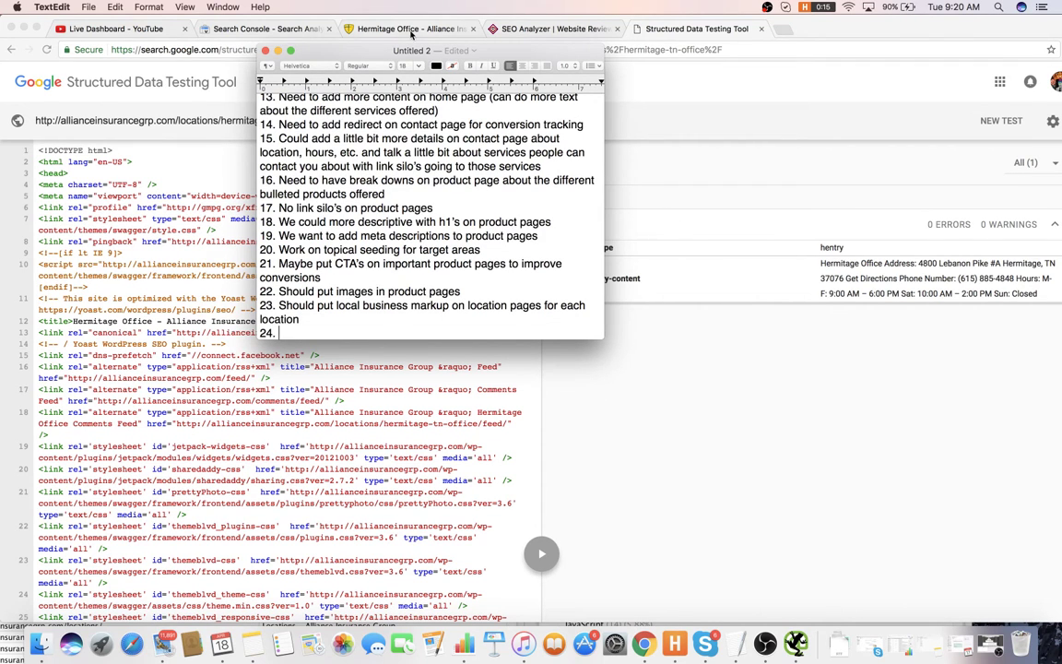
- Search Google for the Hermitage office's street address copied from its page
click(415, 29)
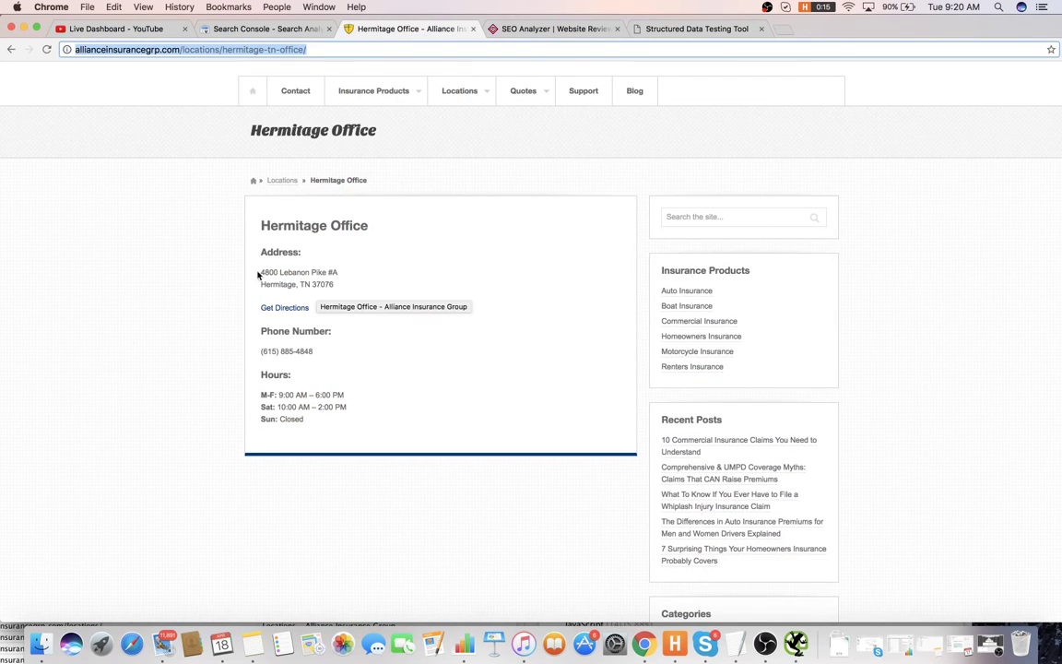
drag(263, 269, 349, 277)
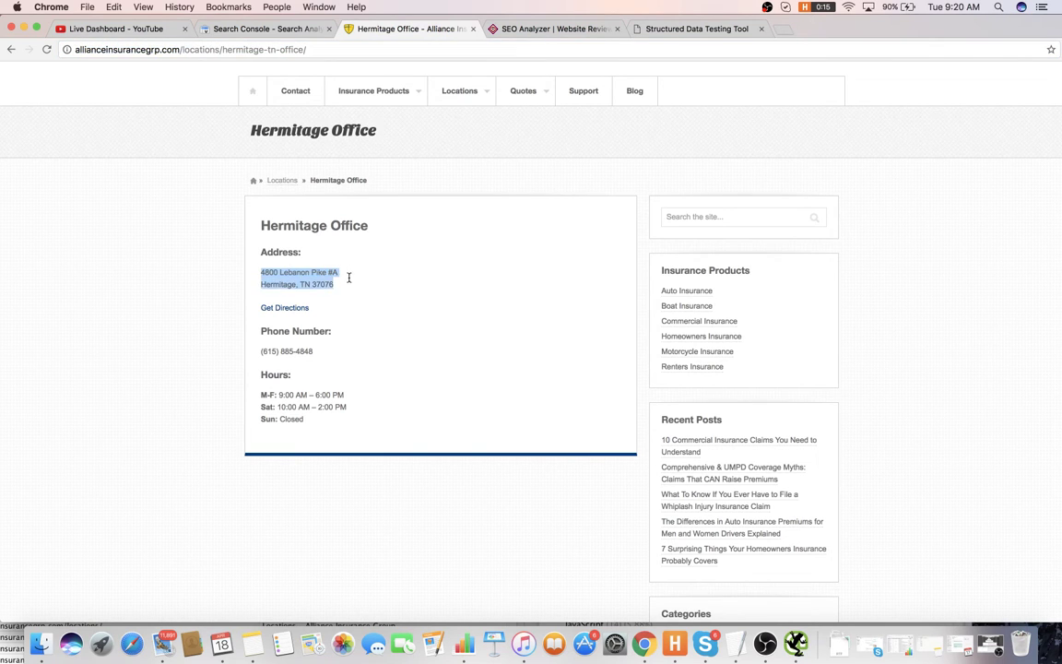
key(super+c)
click(786, 29)
key(super+v)
key(Return)
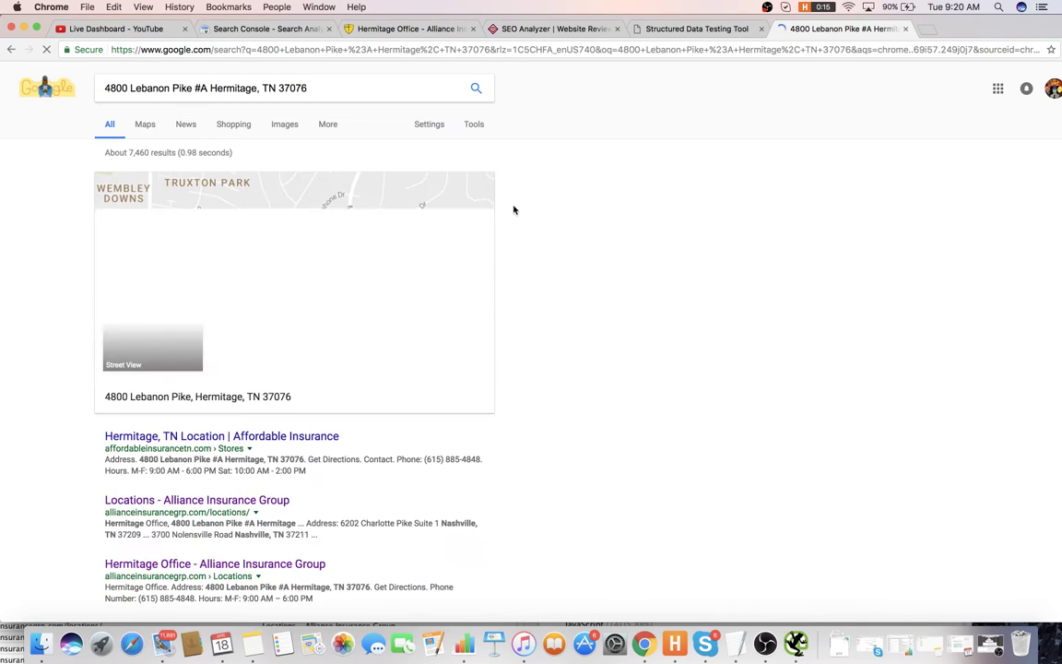
scroll(194, 406, down, 2)
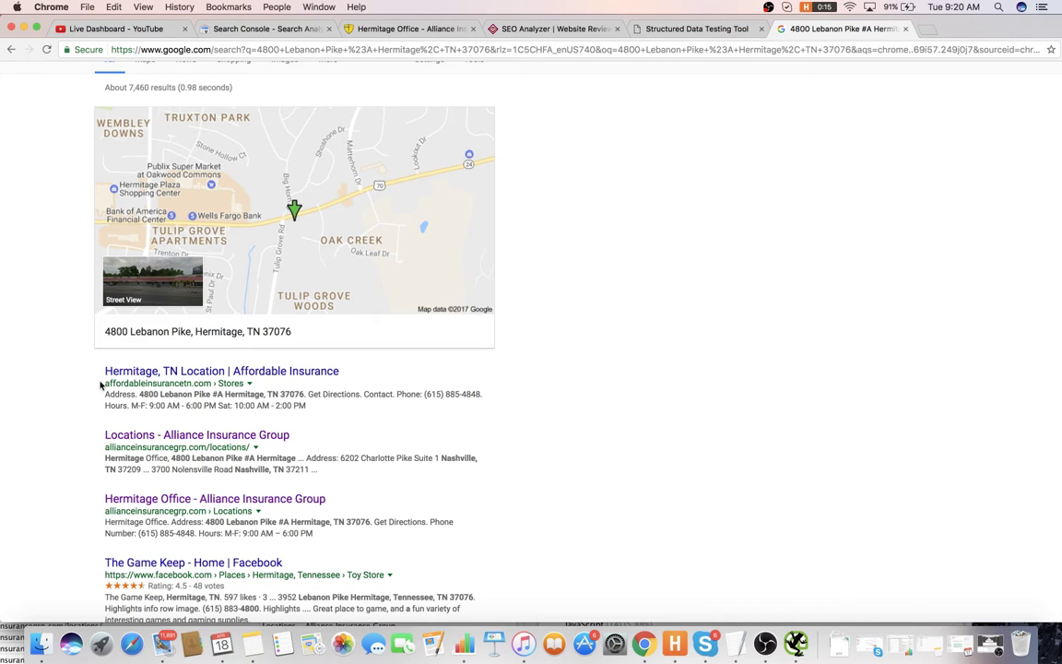
- Search Google for affordableinsurancetn.com from the results, then for affordableinsurancetn alone
drag(104, 384, 196, 382)
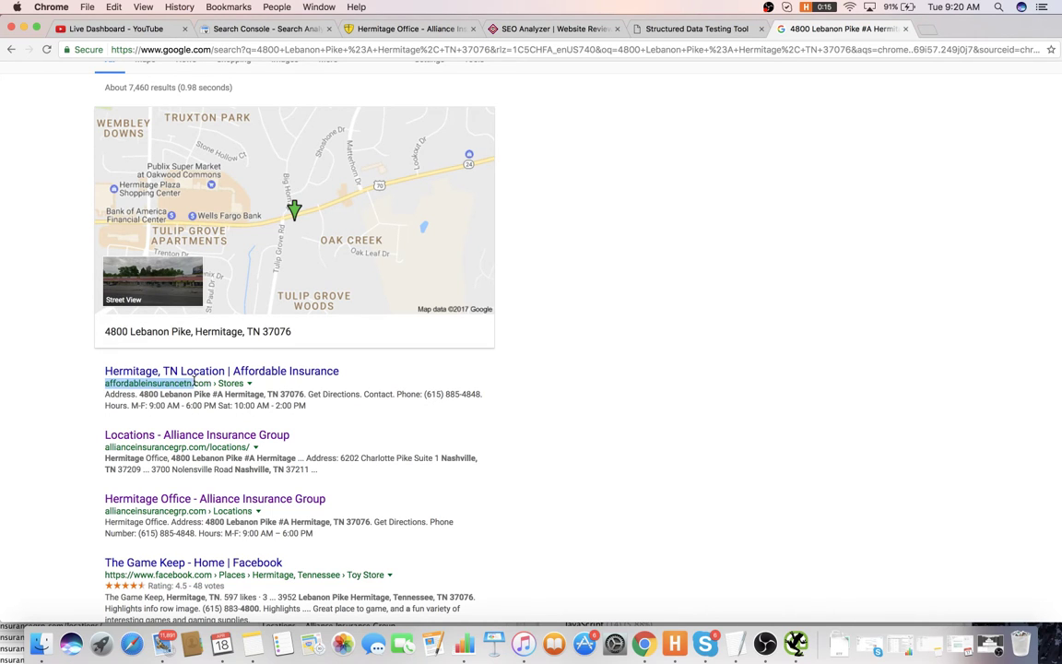
scroll(337, 71, up, 2)
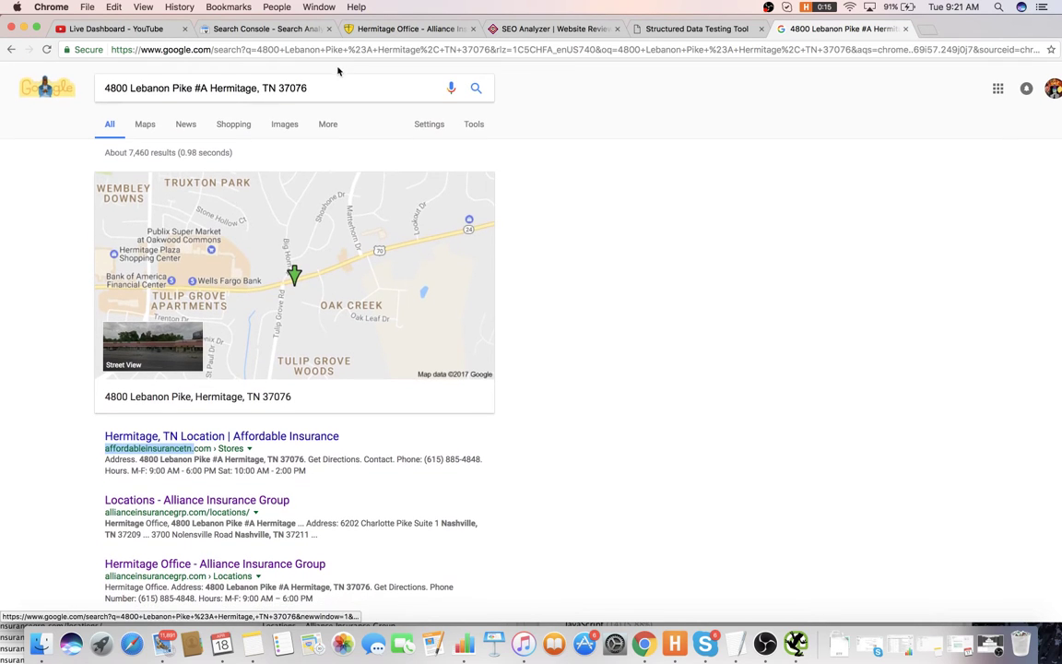
click(344, 88)
drag(344, 88, 83, 89)
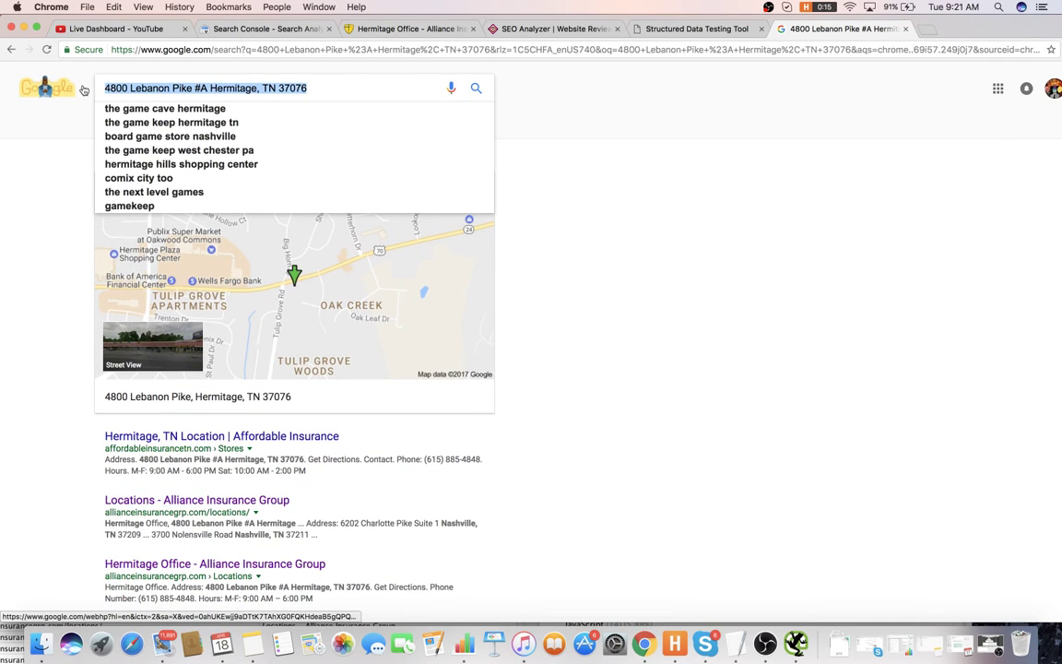
drag(103, 448, 199, 449)
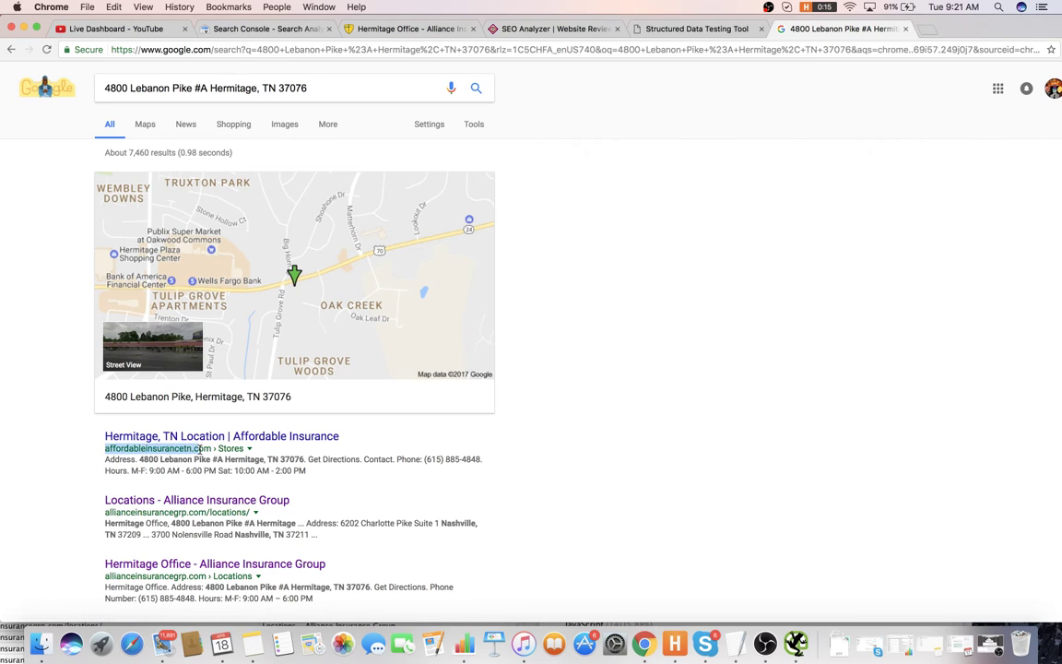
drag(329, 92, 38, 78)
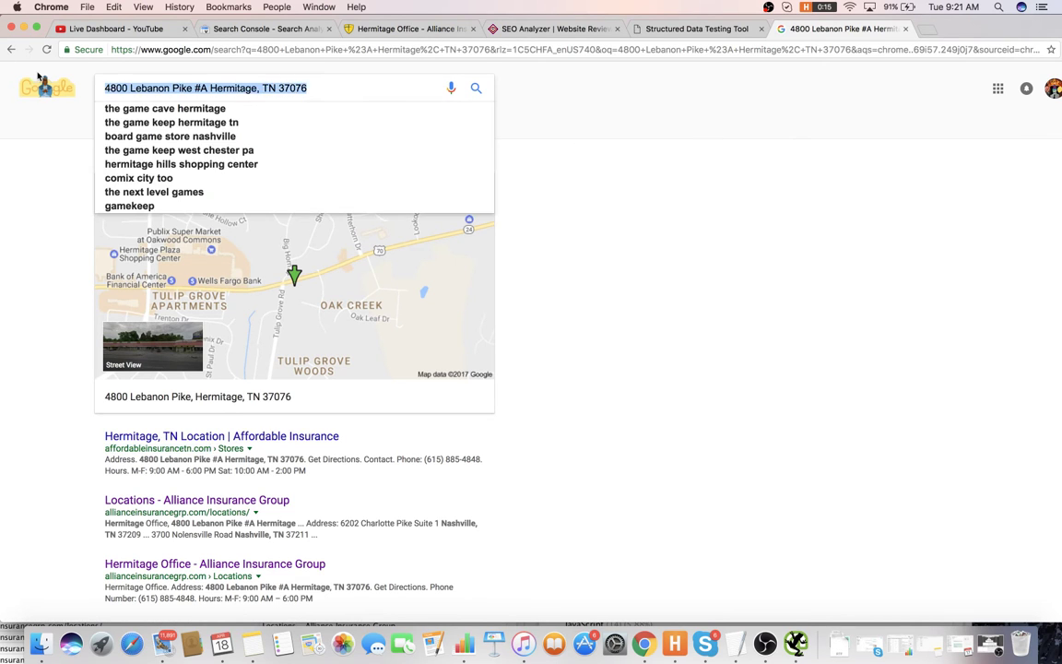
key(super+v)
key(Return)
triple_click(235, 81)
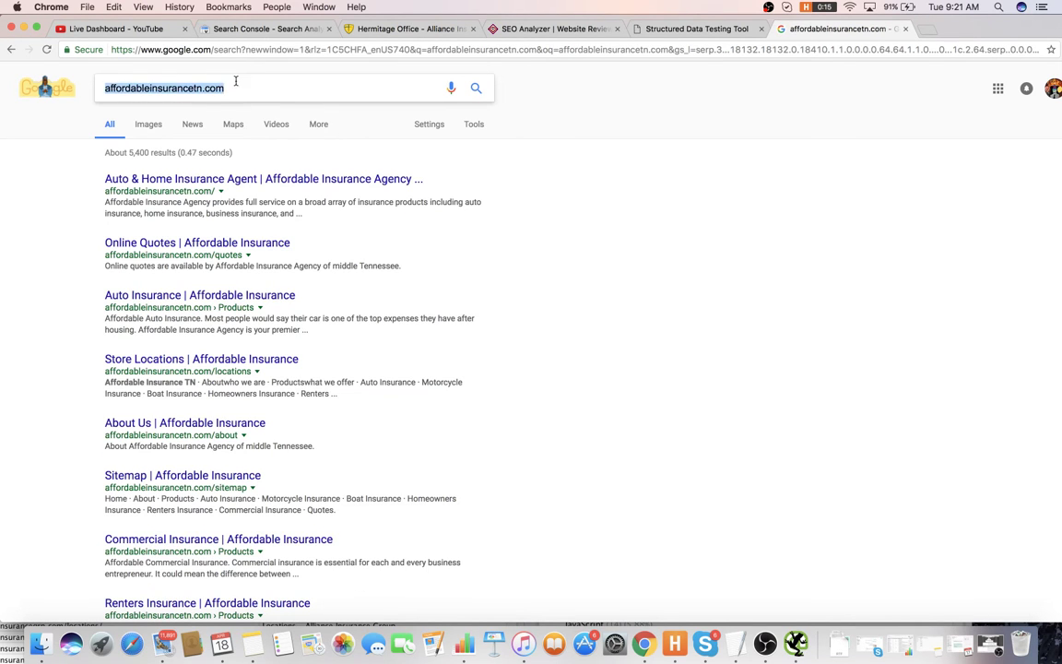
drag(235, 81, 199, 85)
key(BackSpace)
key(Return)
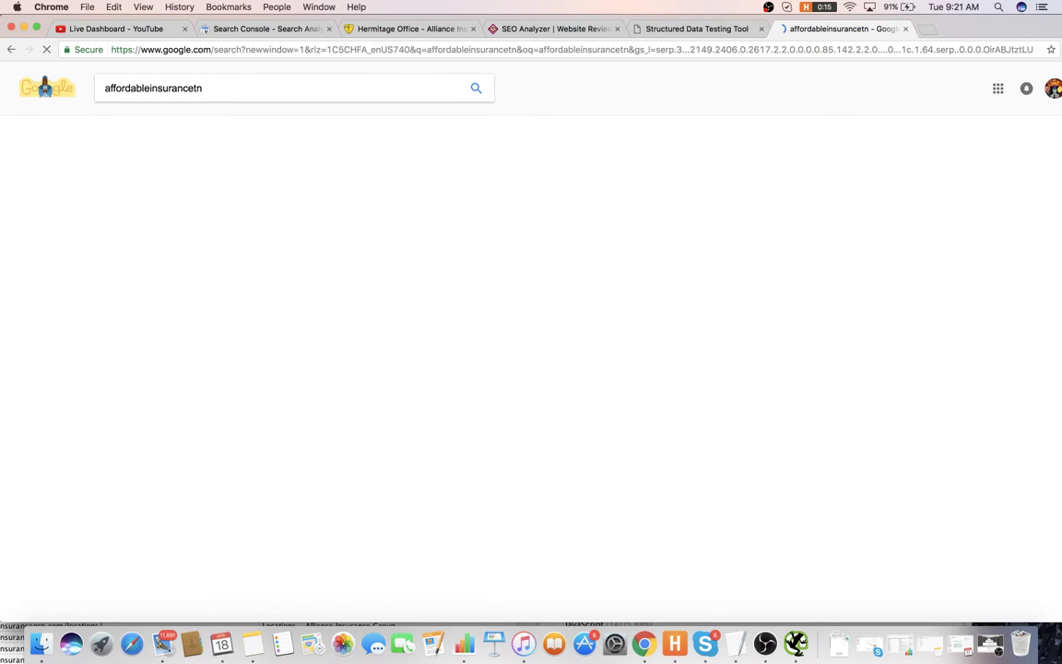
key(super+Tab)
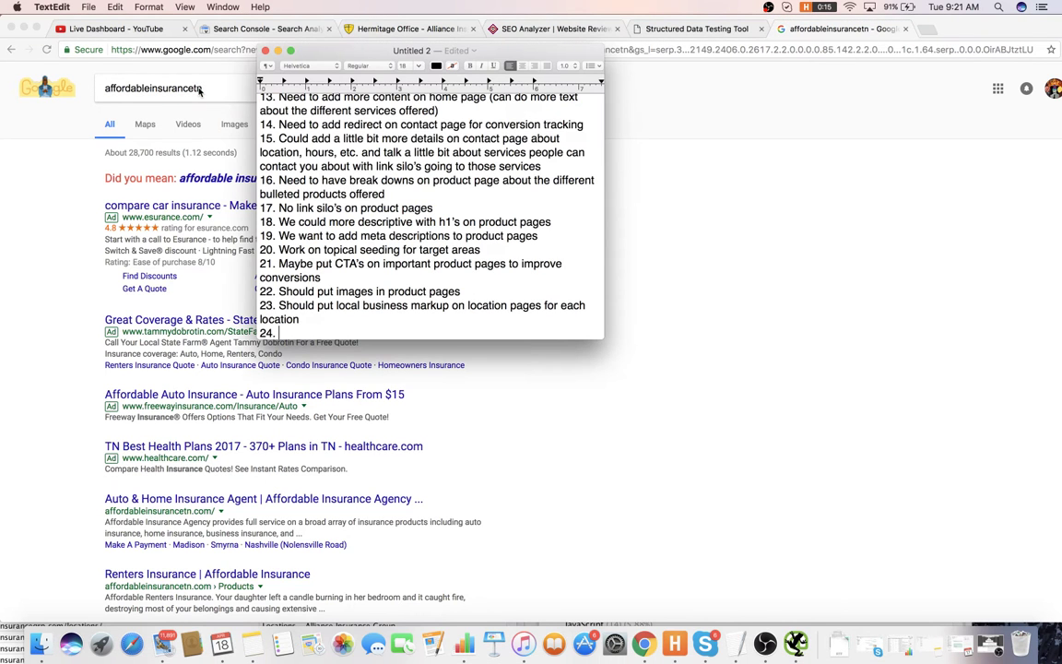
- Write item 24, 'Want to set up GMB and other local indexing platforms + citations for other locations'
text(Want to set up)
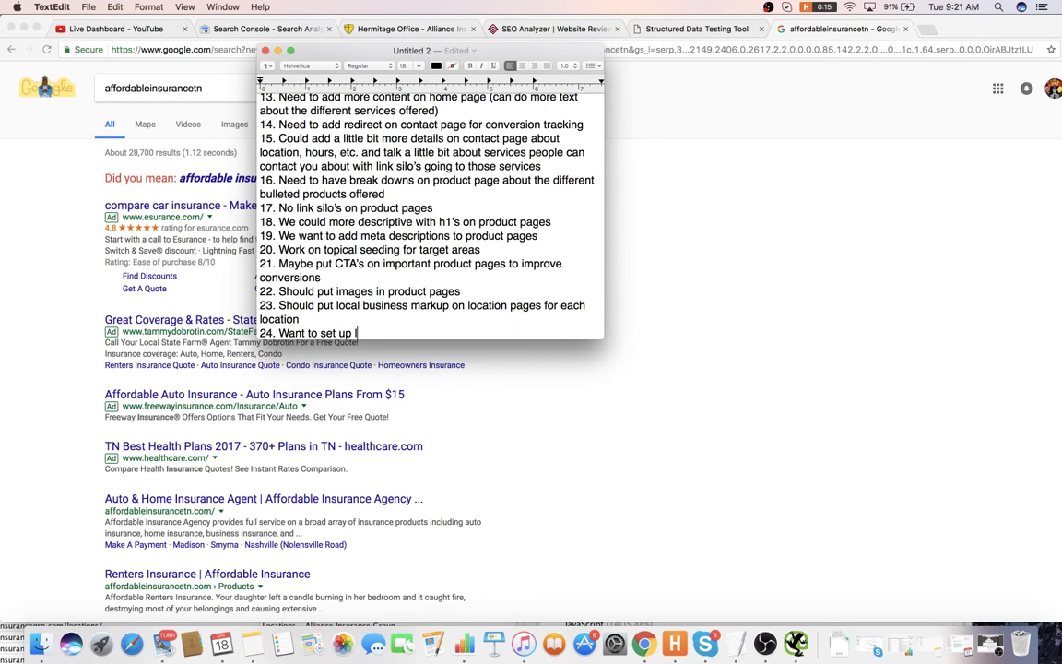
text( GMB and other local indexing pla)
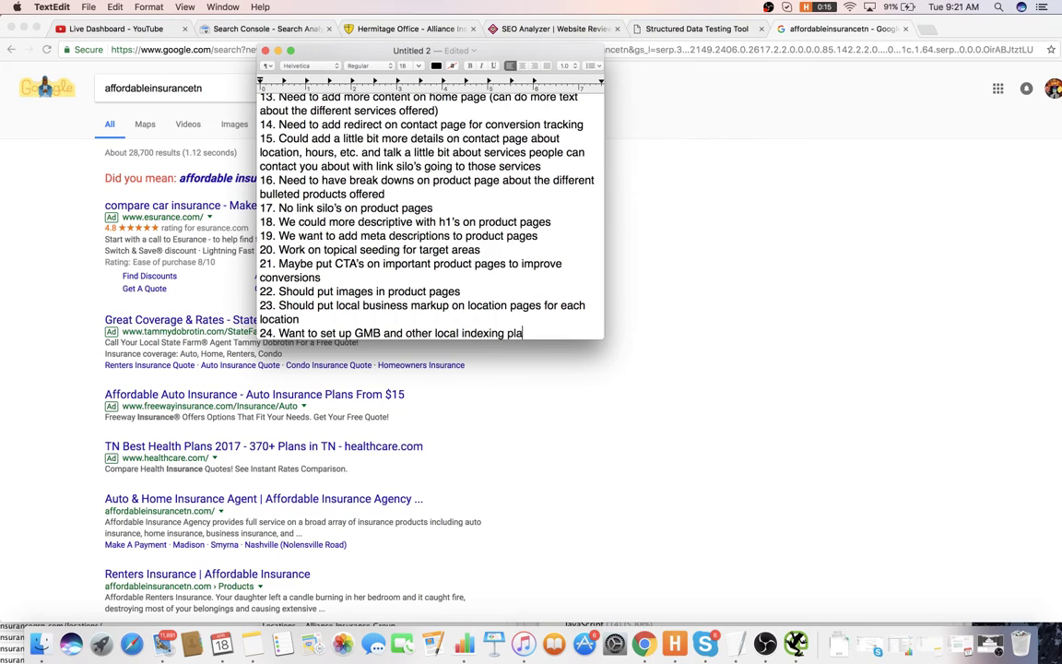
text(tforms f)
text( Cit)
text(ations for)
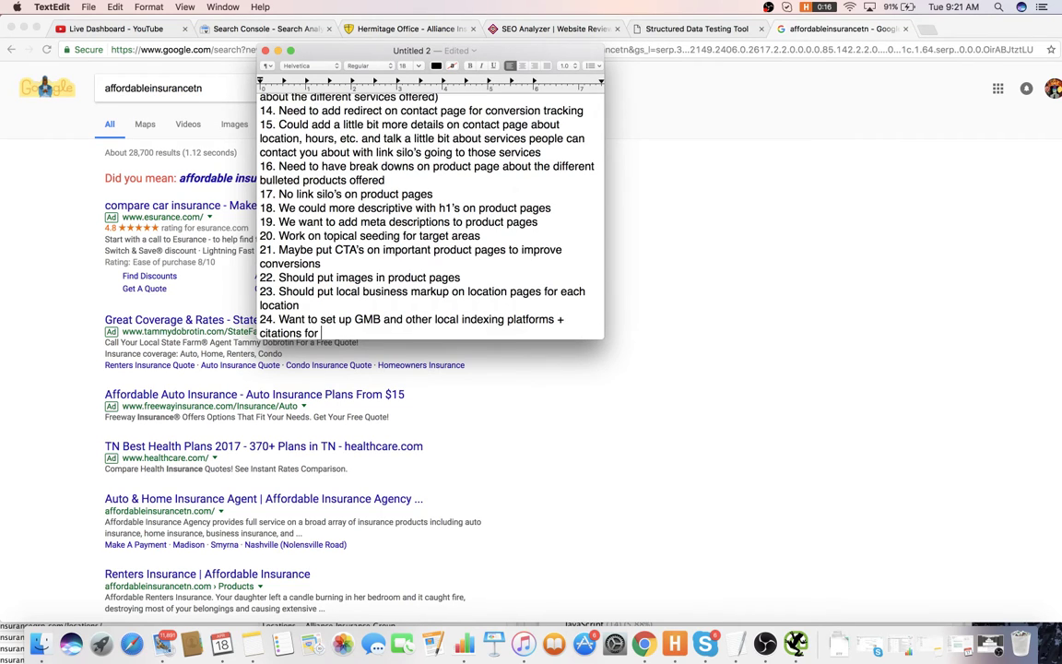
text( other location)
click(200, 90)
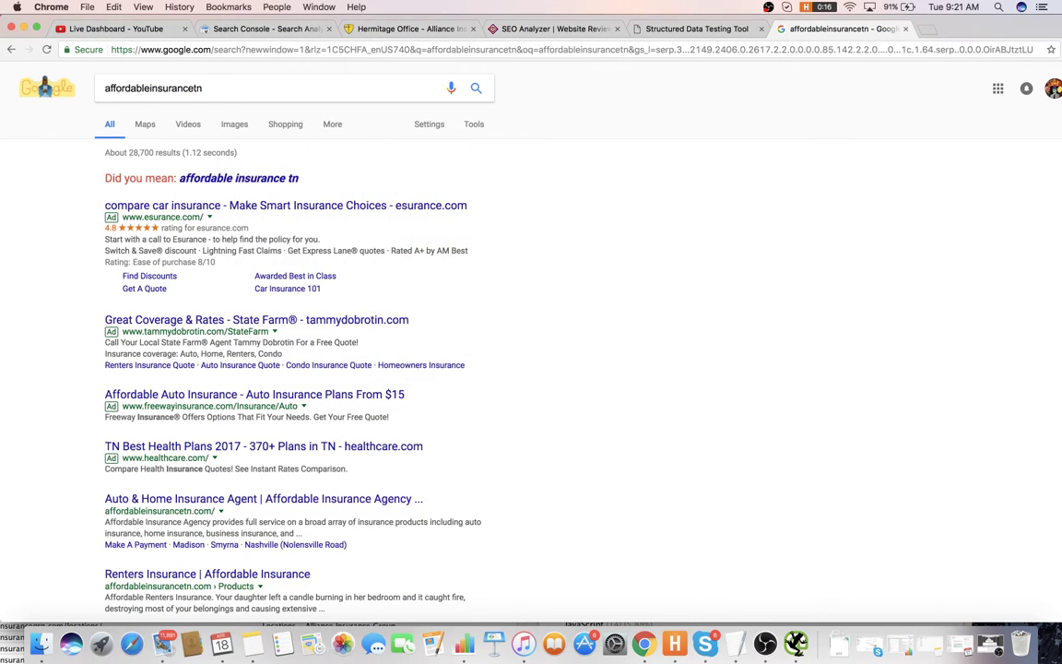
key(super+Tab)
text(s)
key(Return)
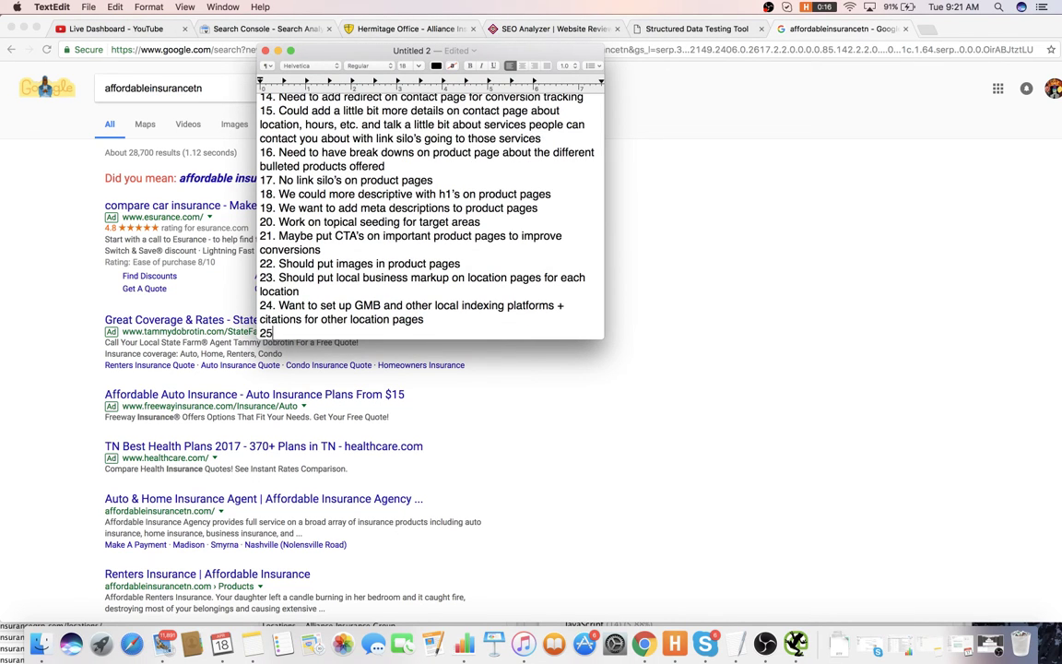
key(super+Tab)
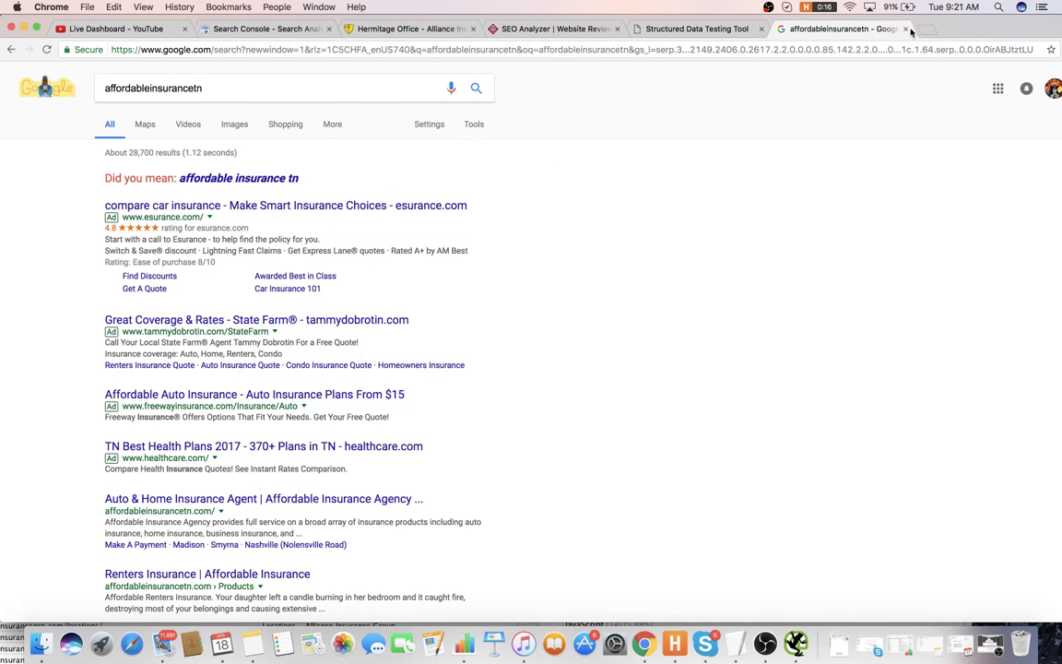
- Close the Google tab and check the SEO Analyzer's Usability, Reputation, Speed and Server results
click(907, 30)
click(544, 30)
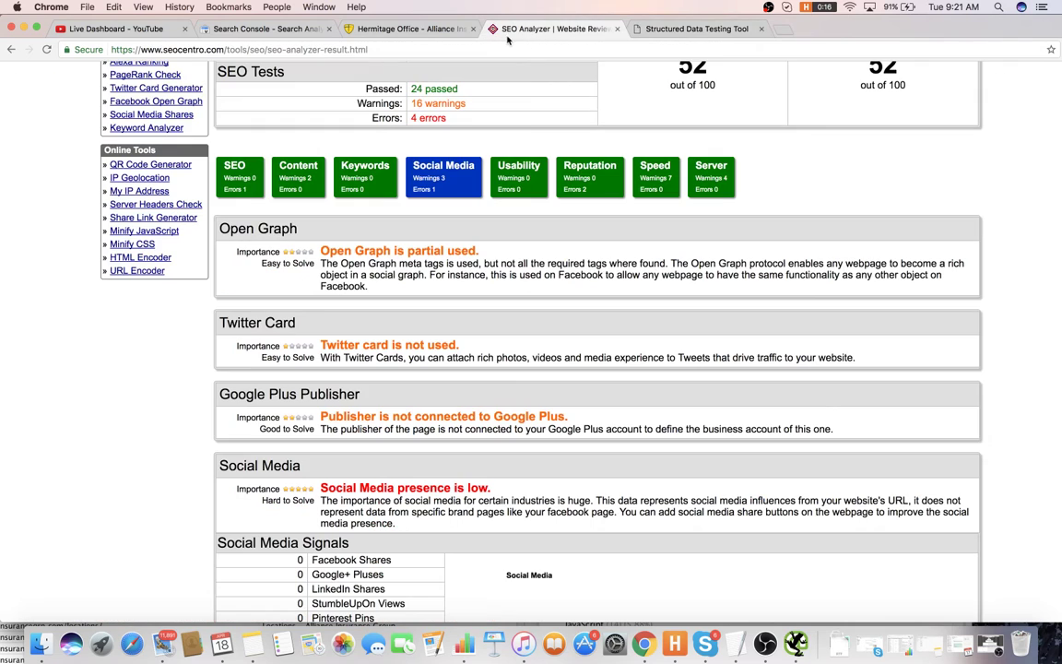
scroll(444, 222, down, 1)
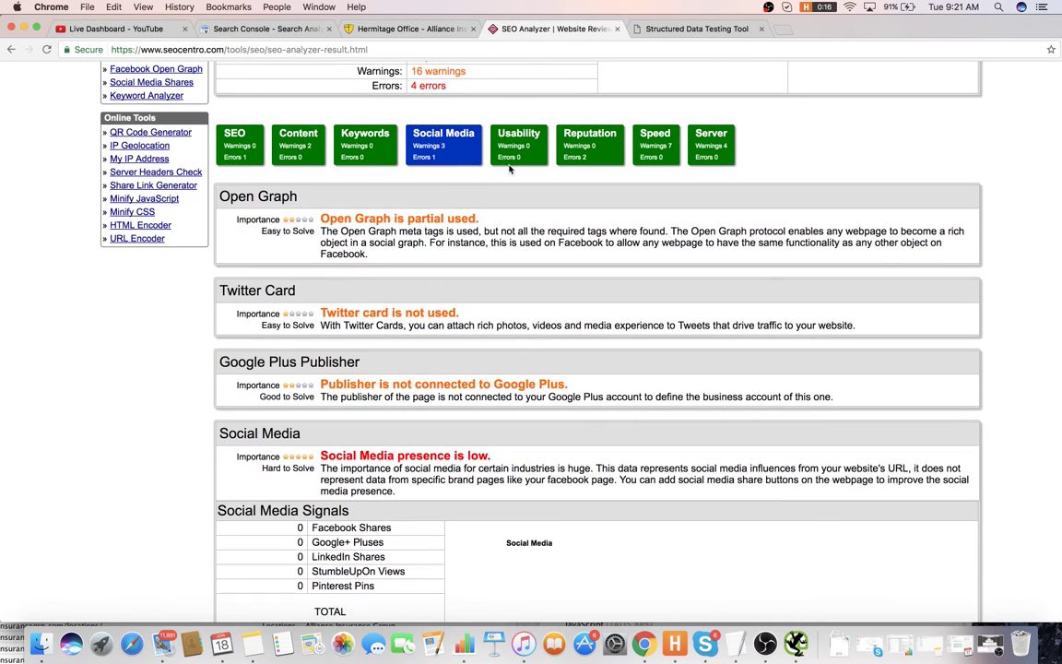
click(522, 147)
click(579, 134)
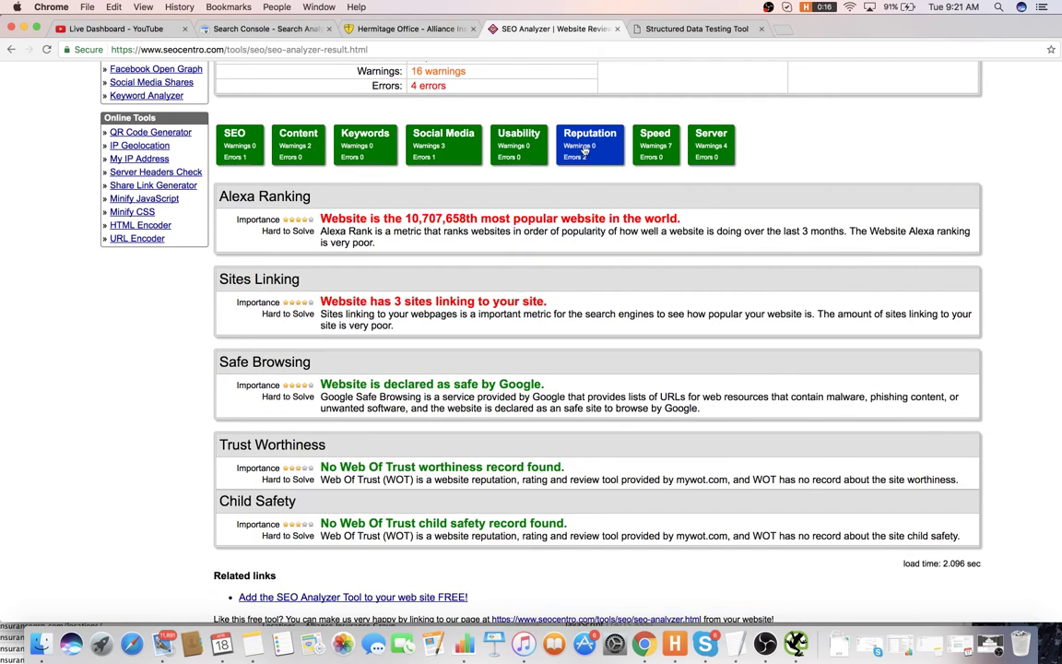
scroll(578, 190, down, 1)
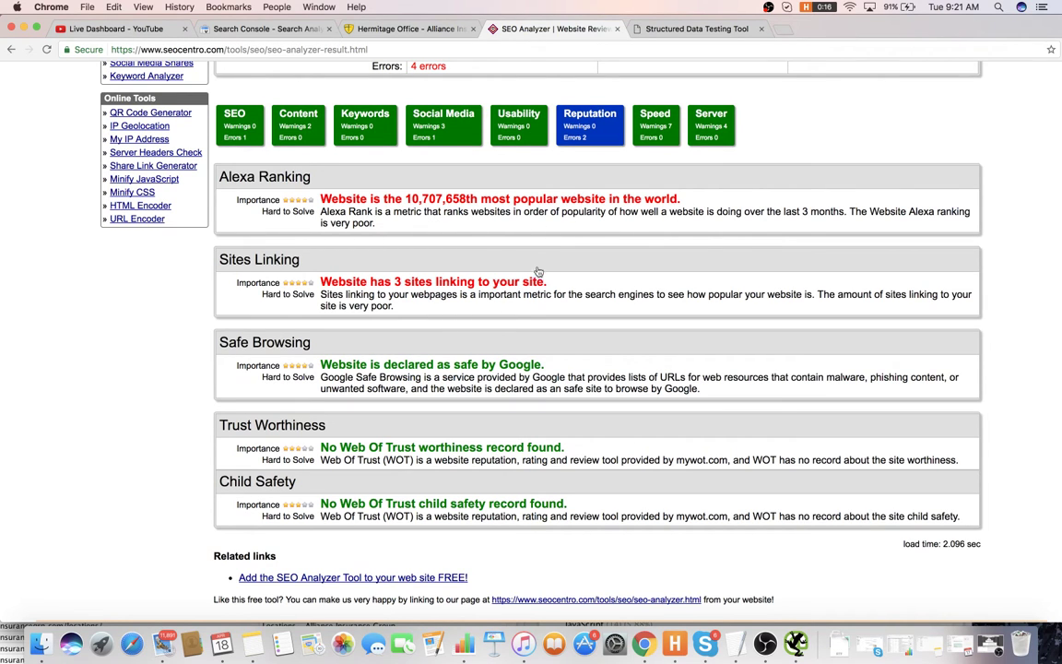
click(655, 125)
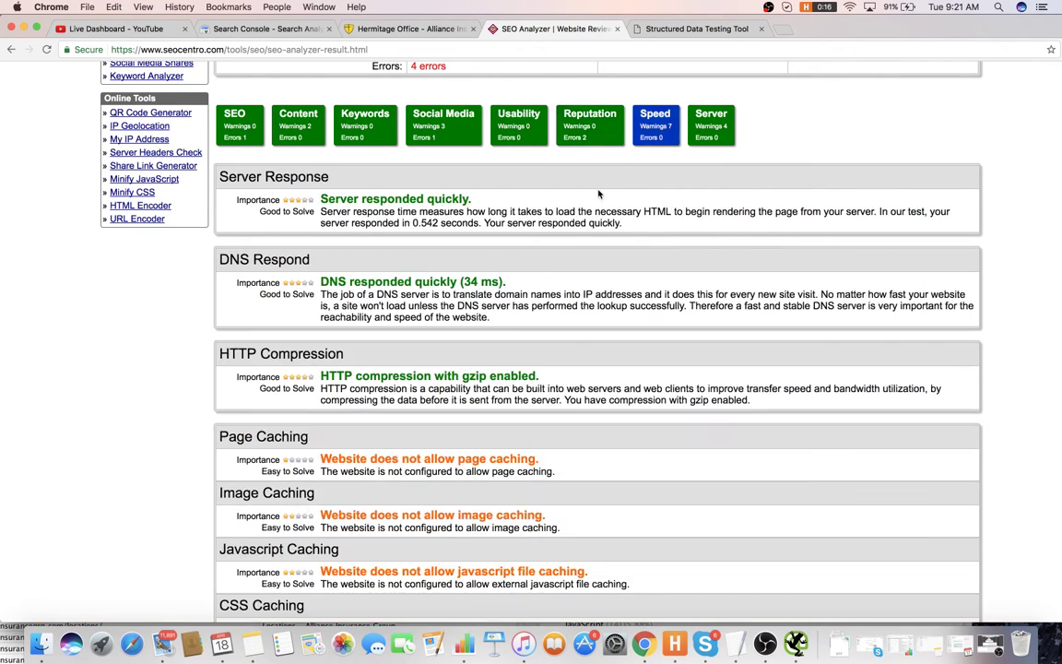
click(711, 127)
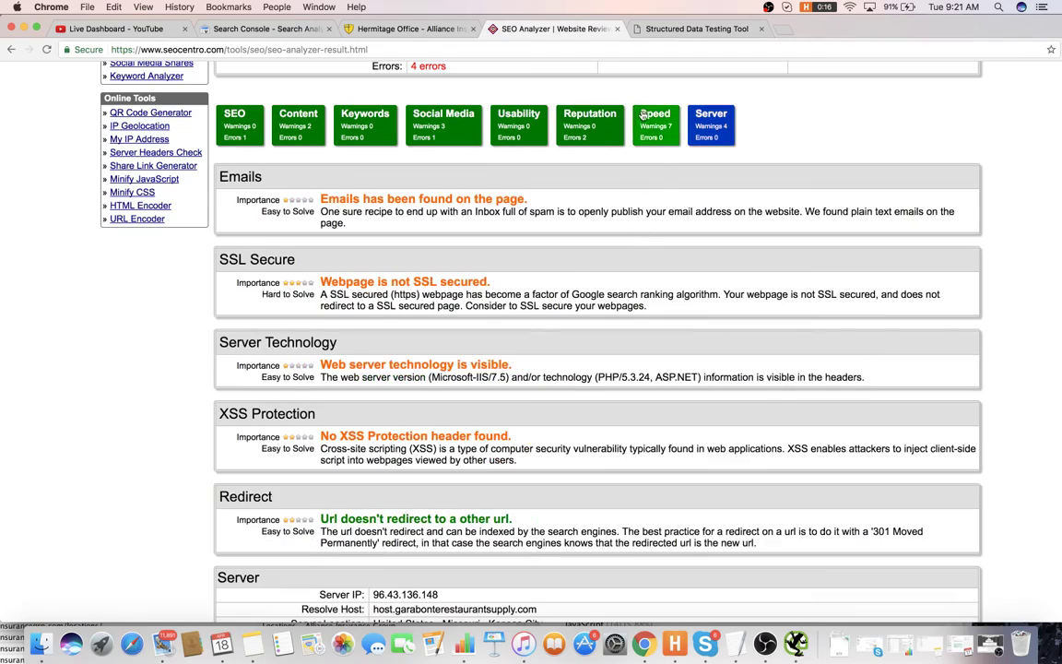
scroll(644, 114, up, 1)
scroll(632, 116, down, 3)
scroll(628, 130, up, 6)
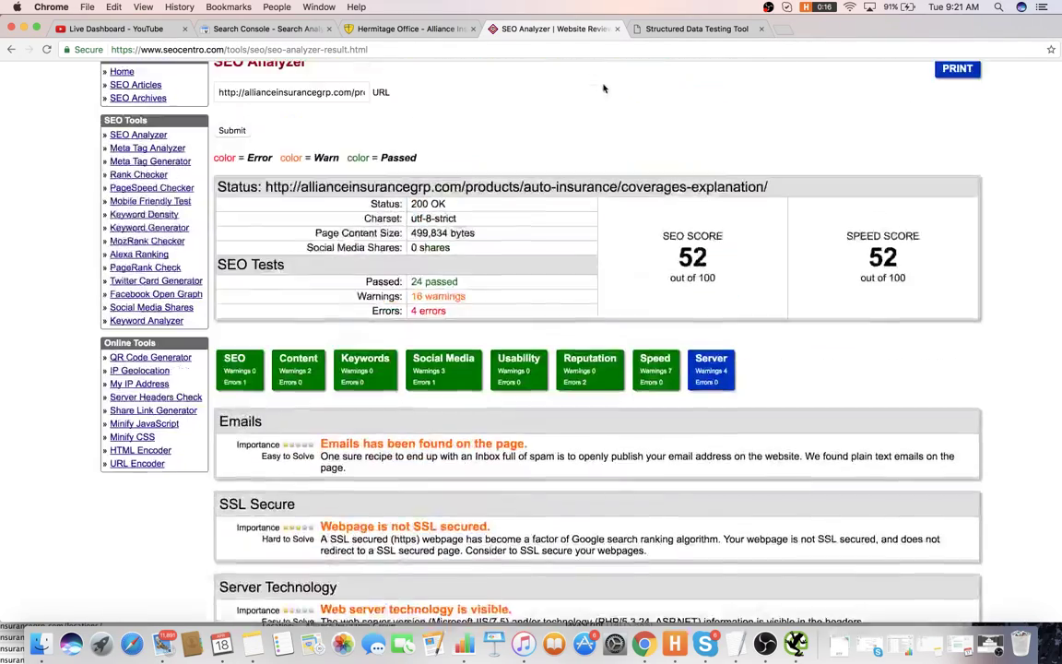
scroll(604, 89, up, 2)
click(411, 29)
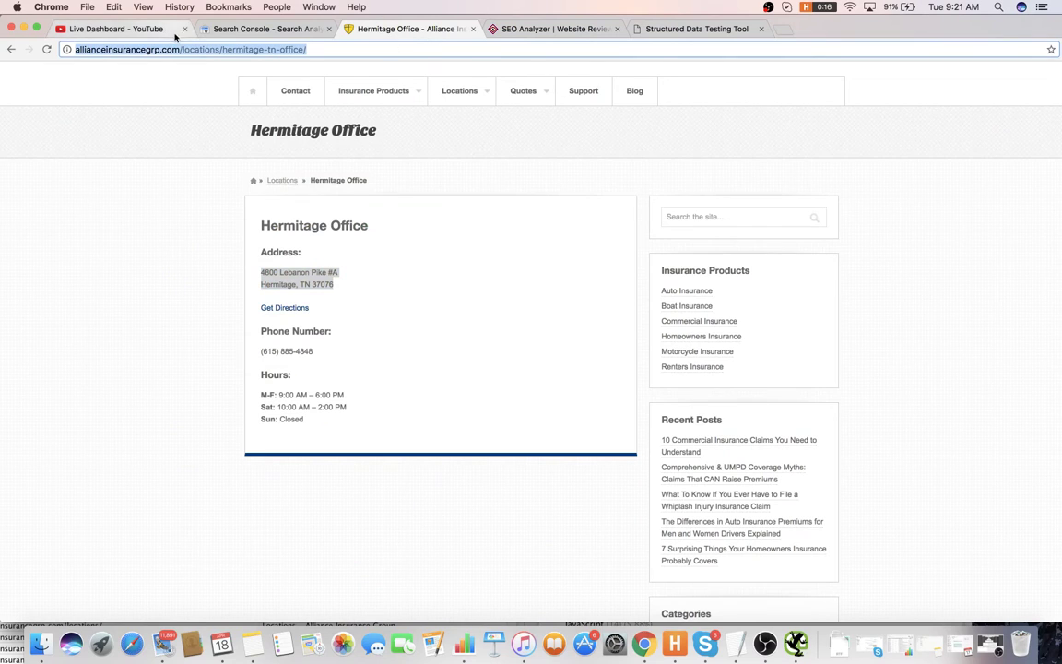
- Look up allianceinsurancegrp.com in Ahrefs Site Explorer
click(687, 29)
click(604, 49)
text(ahrefs)
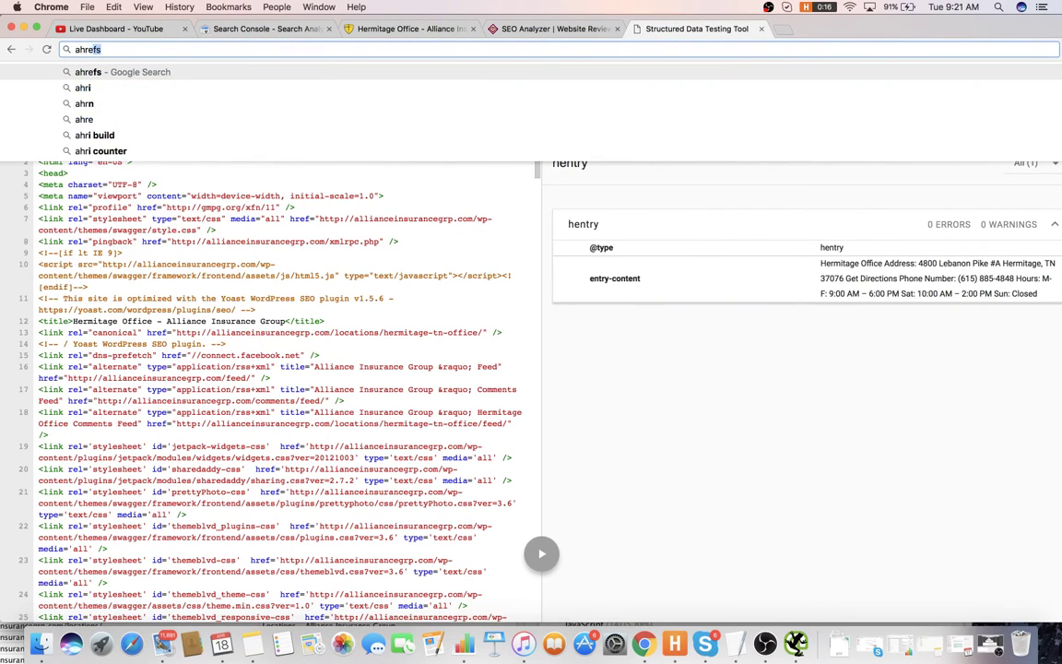
key(Return)
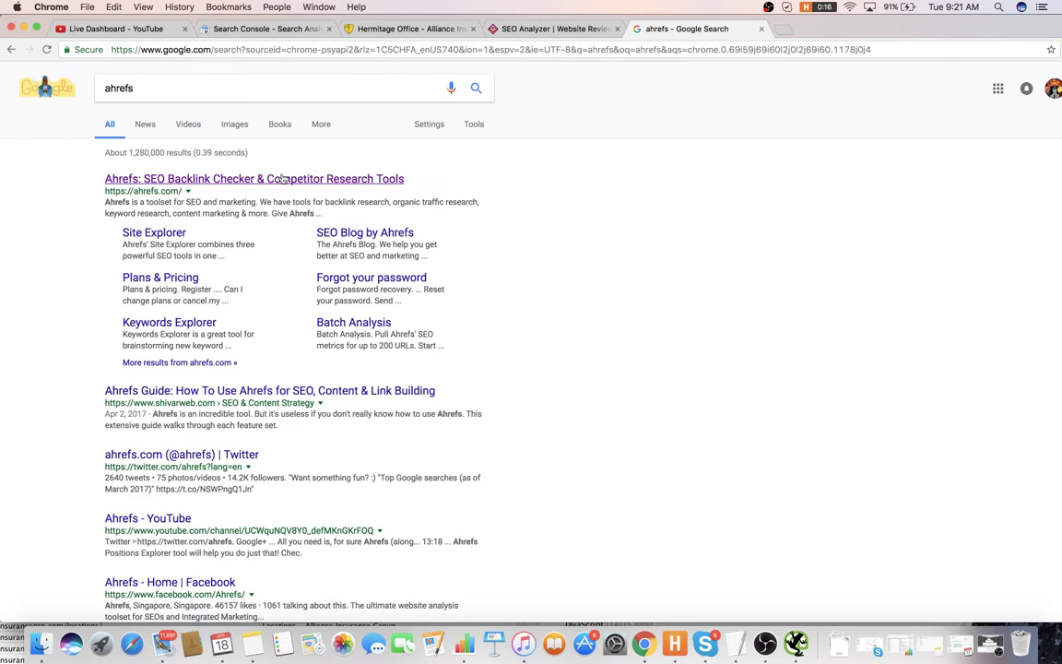
click(231, 178)
click(761, 29)
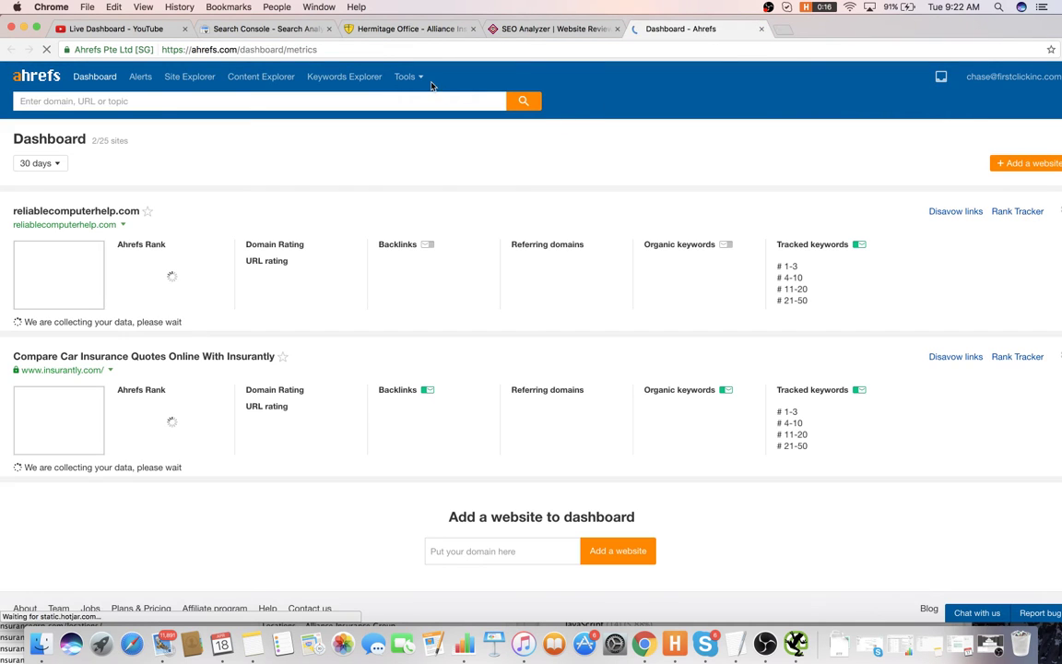
click(443, 98)
text(http://allianceinsurancegrp.com/)
click(510, 103)
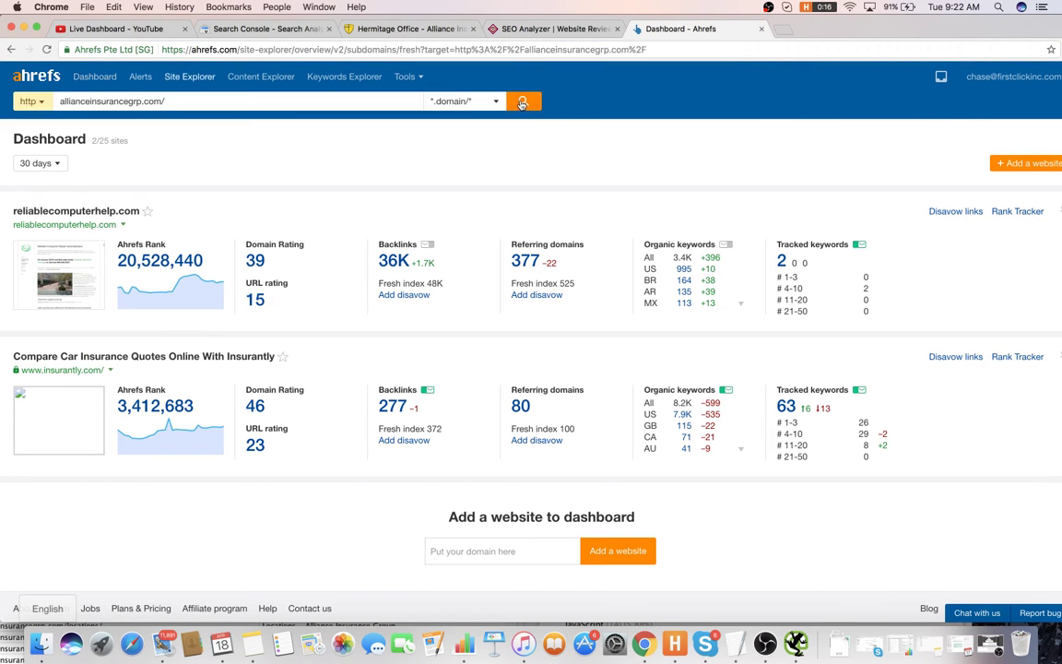
- Close the SEO Analyzer tab and begin item 25 about adding text on the other locations
click(489, 26)
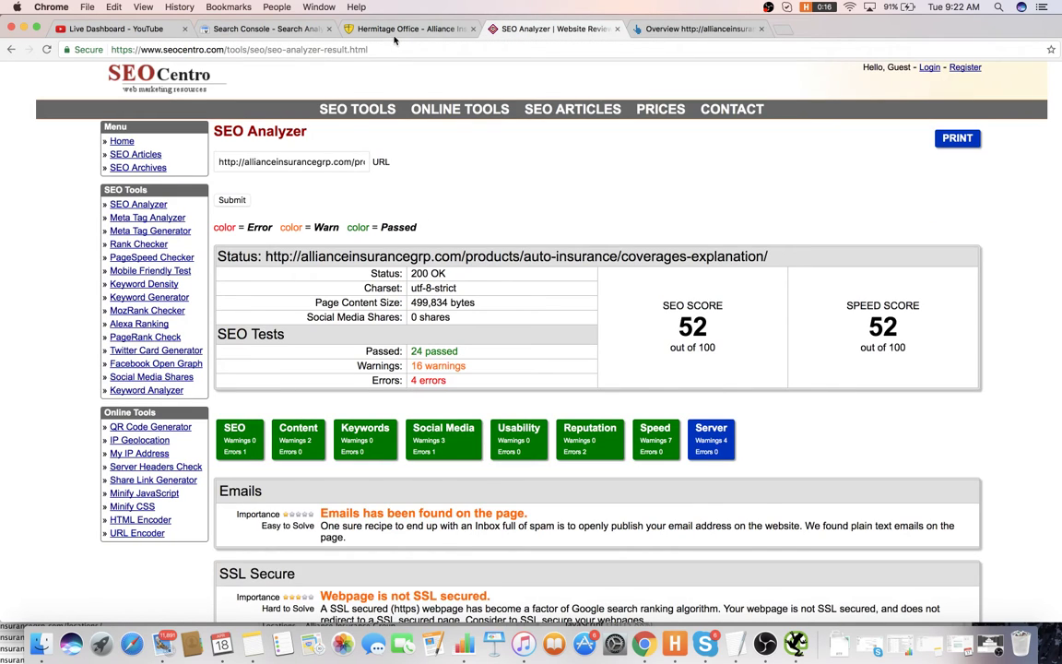
click(359, 33)
middle_click(558, 28)
key(super+Tab)
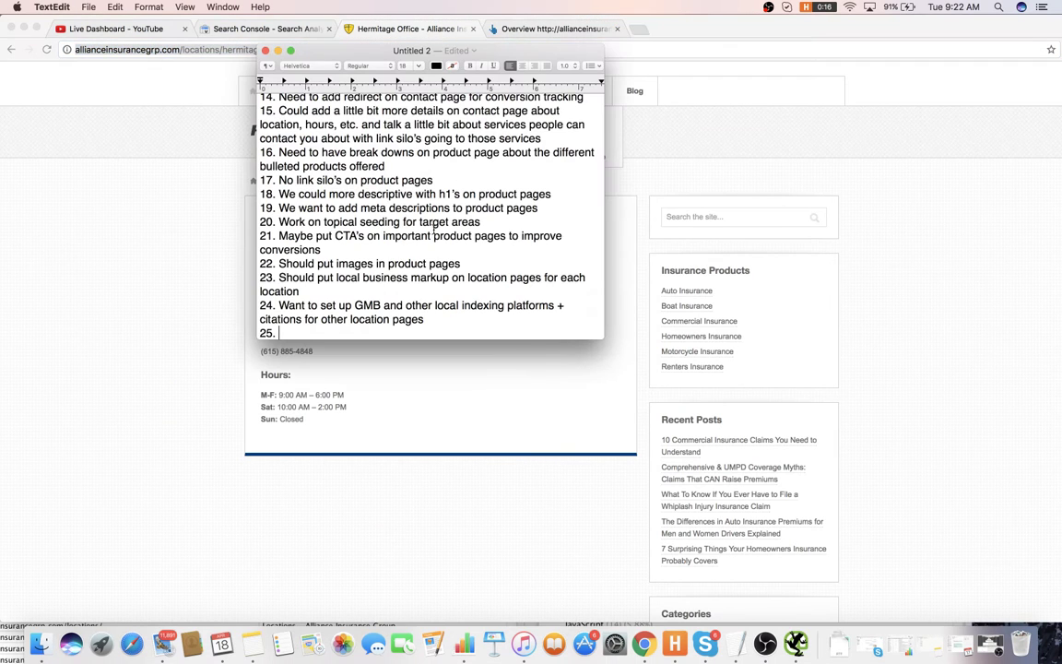
text(We want to a)
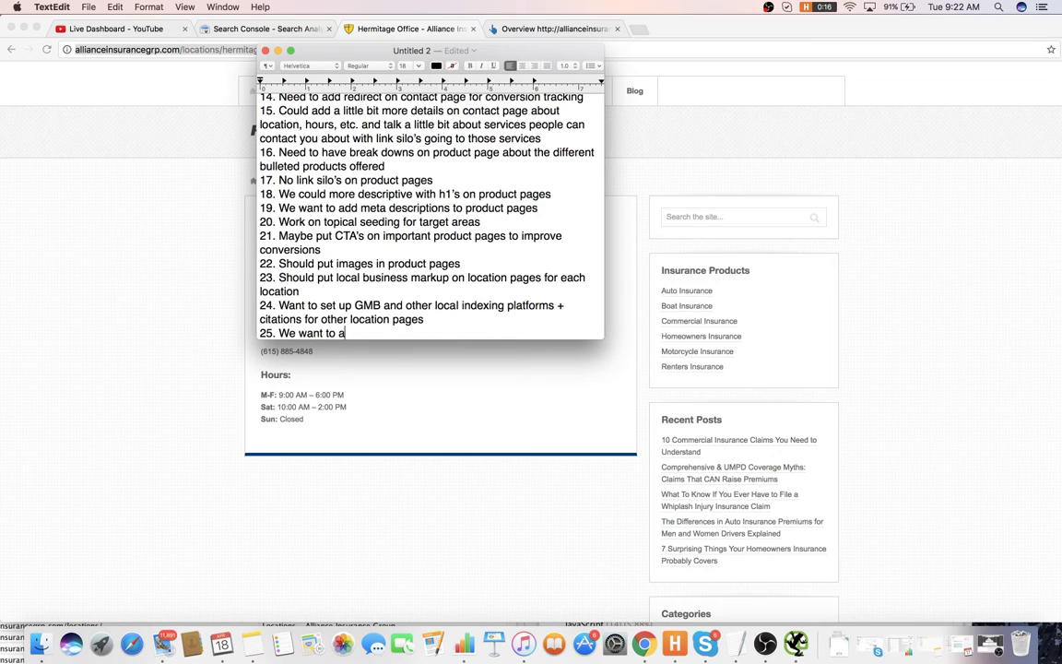
text(dd more text about the other loc)
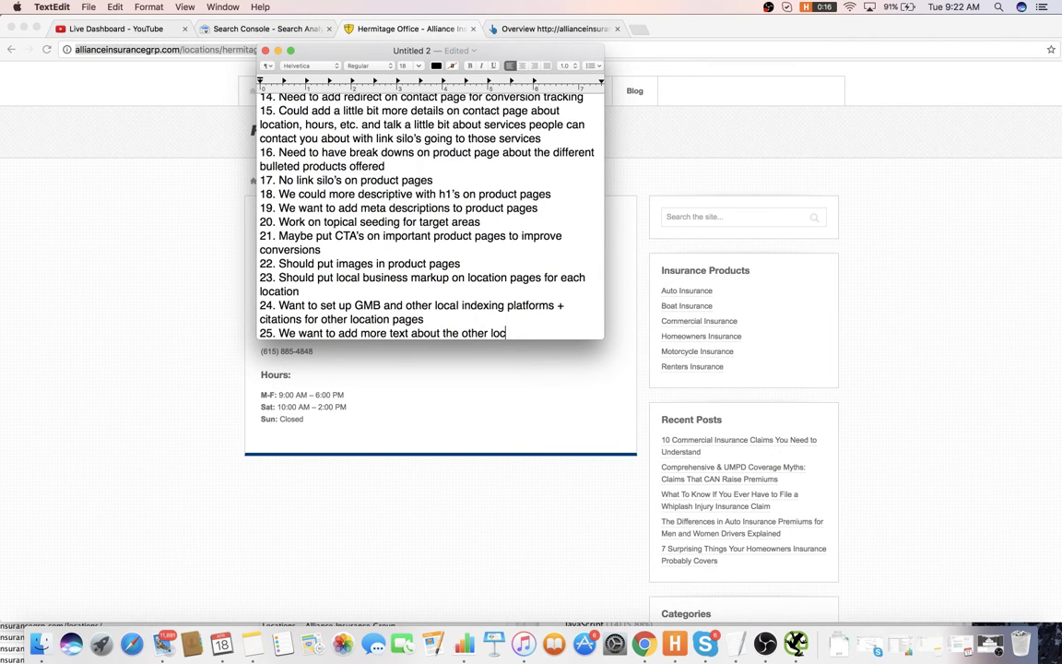
text(ations and if there are website)
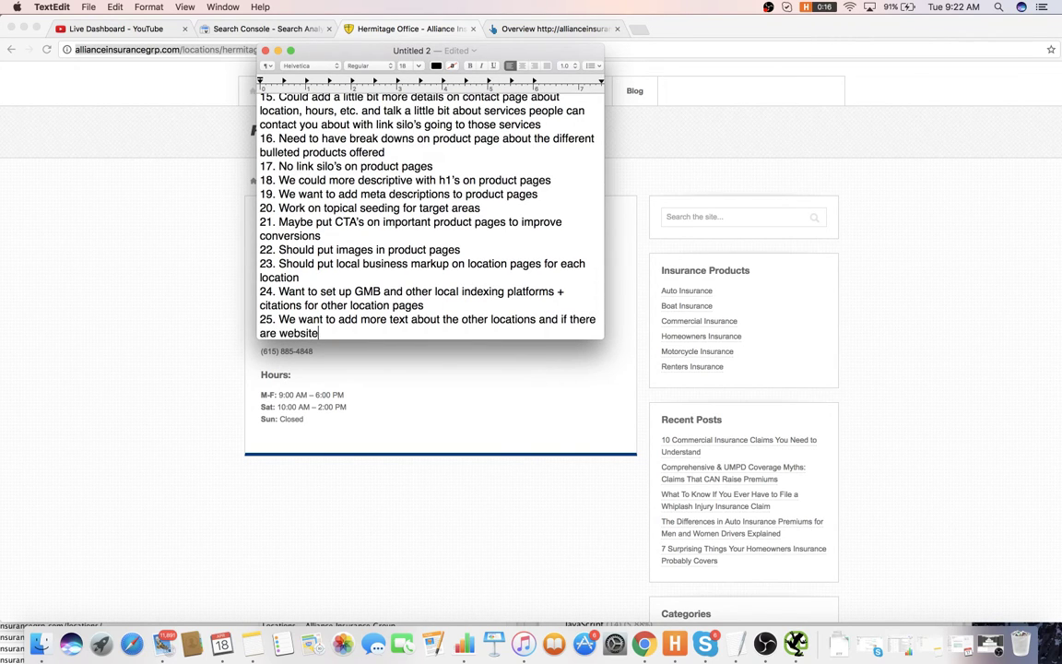
text(sdffor these locations, we shou)
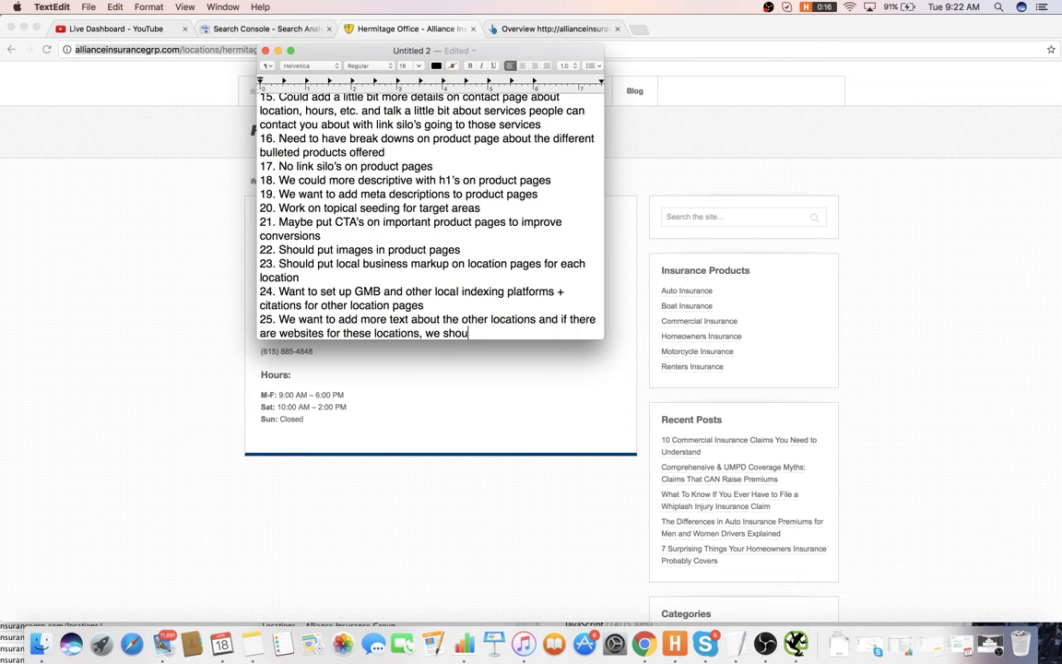
text(ld link to them)
- Start item 26 in the notes, then select the site's domain in Chrome
key(Return)
text(2)
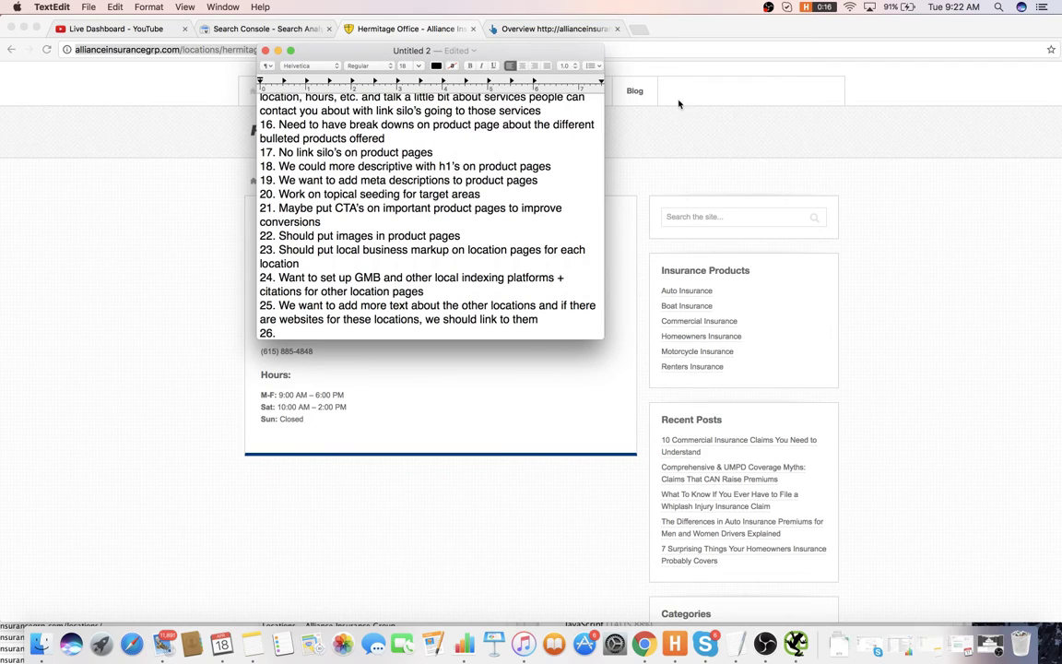
text(6.)
click(679, 104)
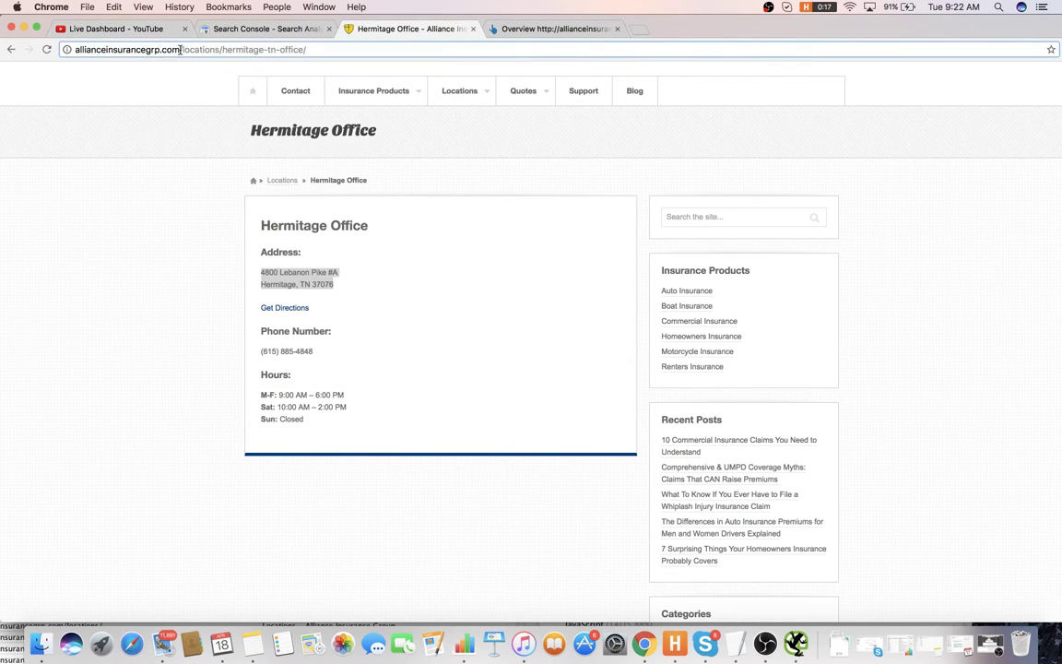
drag(180, 49, 70, 49)
key(super+c)
- Search Google for Copyscape and start a Siteliner scan of allianceinsurancegrp.com
click(642, 29)
text(c)
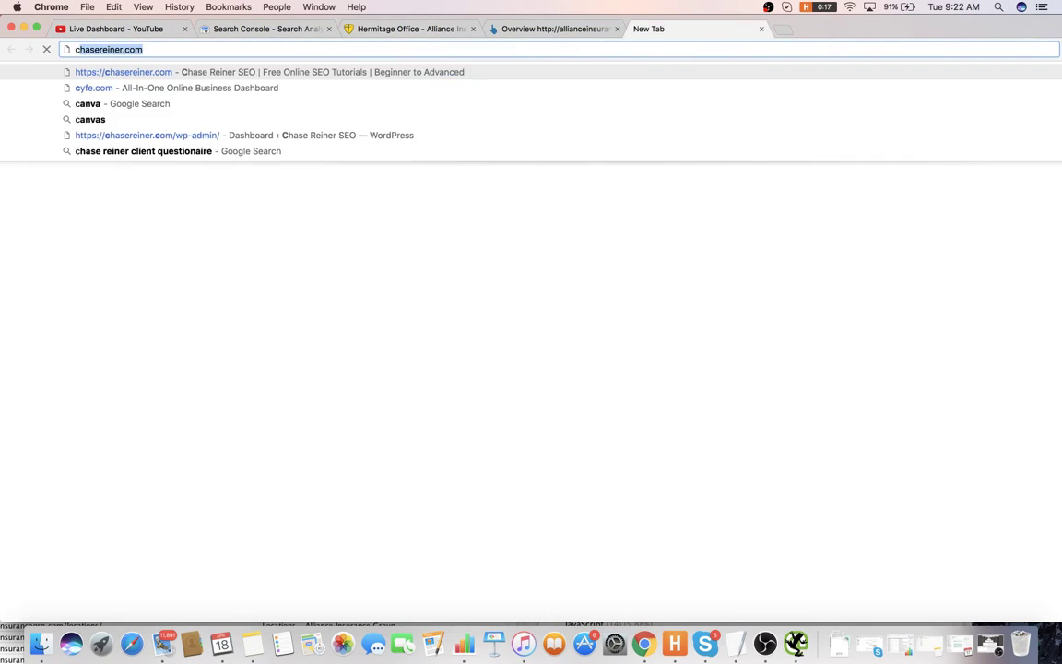
text(opy)
key(Return)
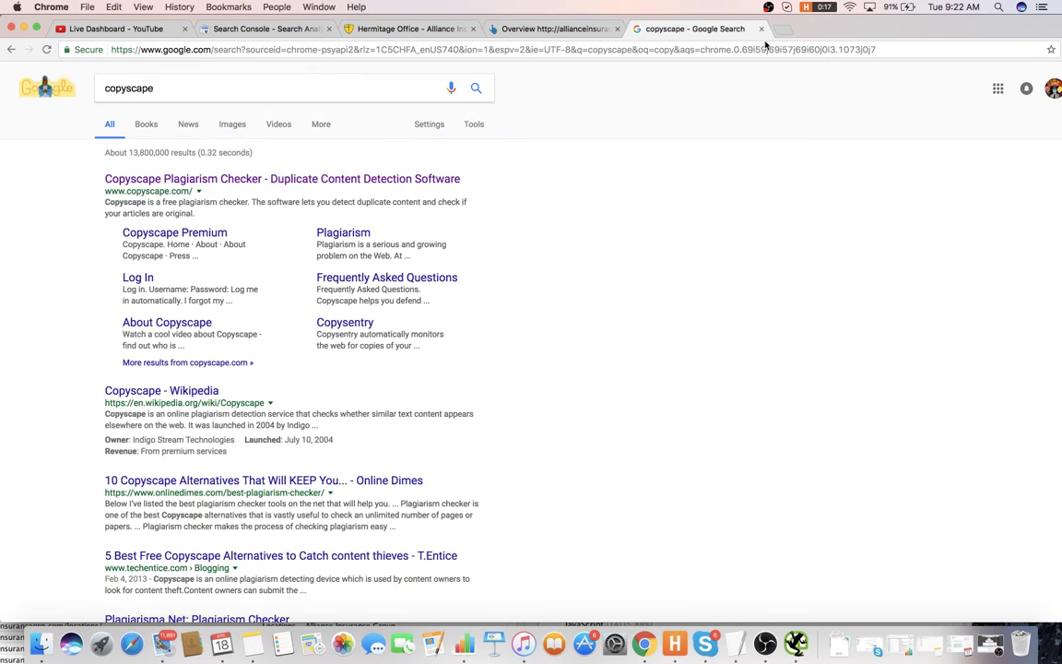
click(782, 31)
text(sit)
key(Return)
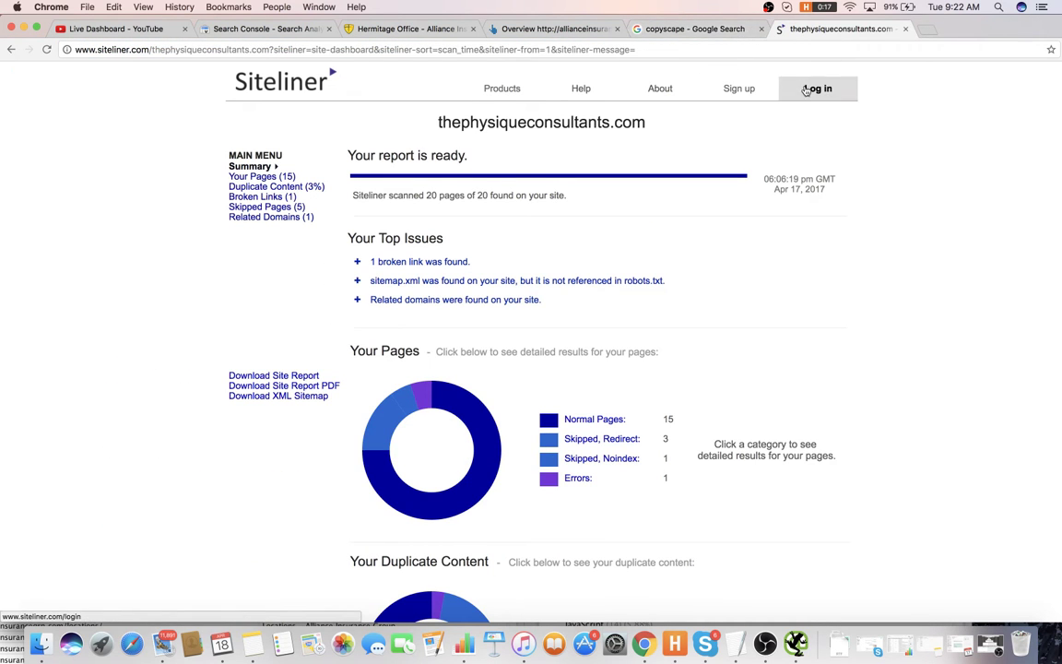
click(265, 79)
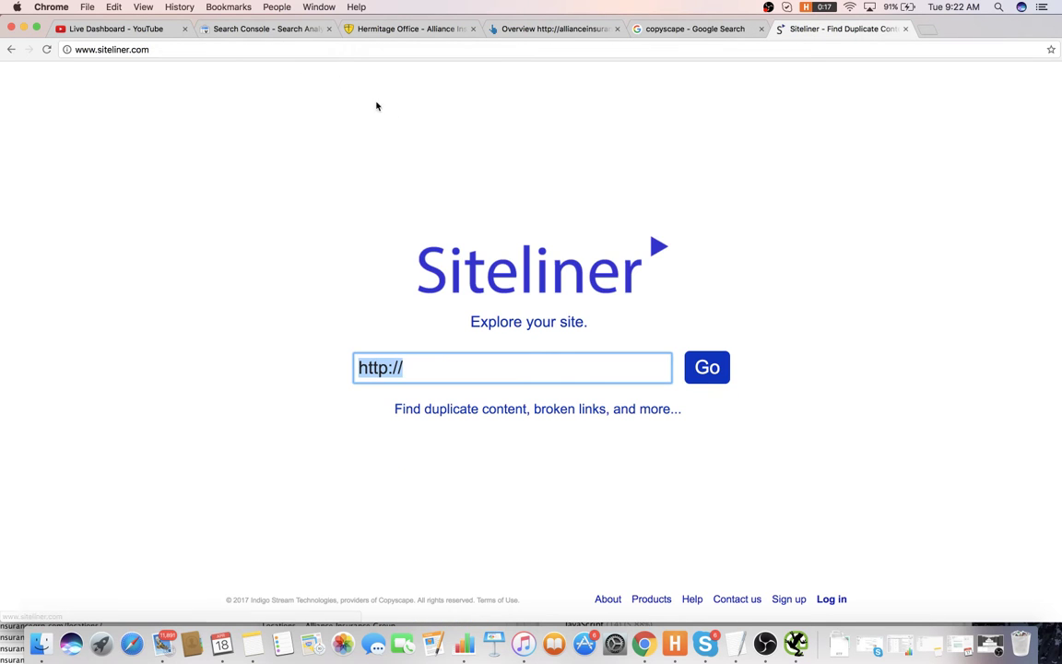
key(super+v)
click(706, 368)
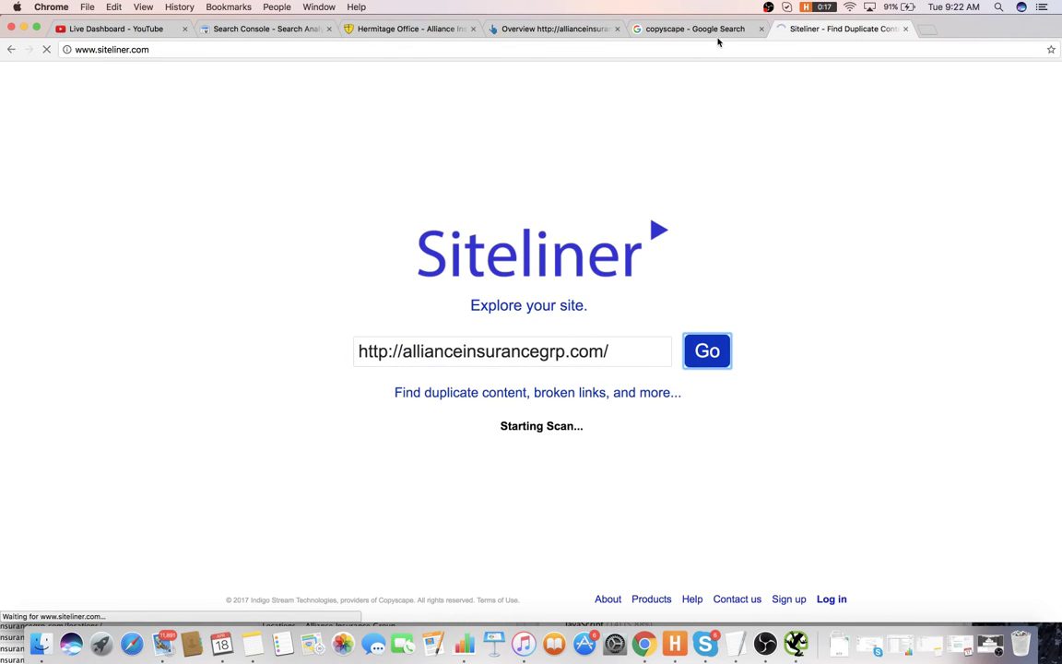
- Run a Copyscape duplicate-content check on allianceinsurancegrp.com
click(710, 35)
click(349, 178)
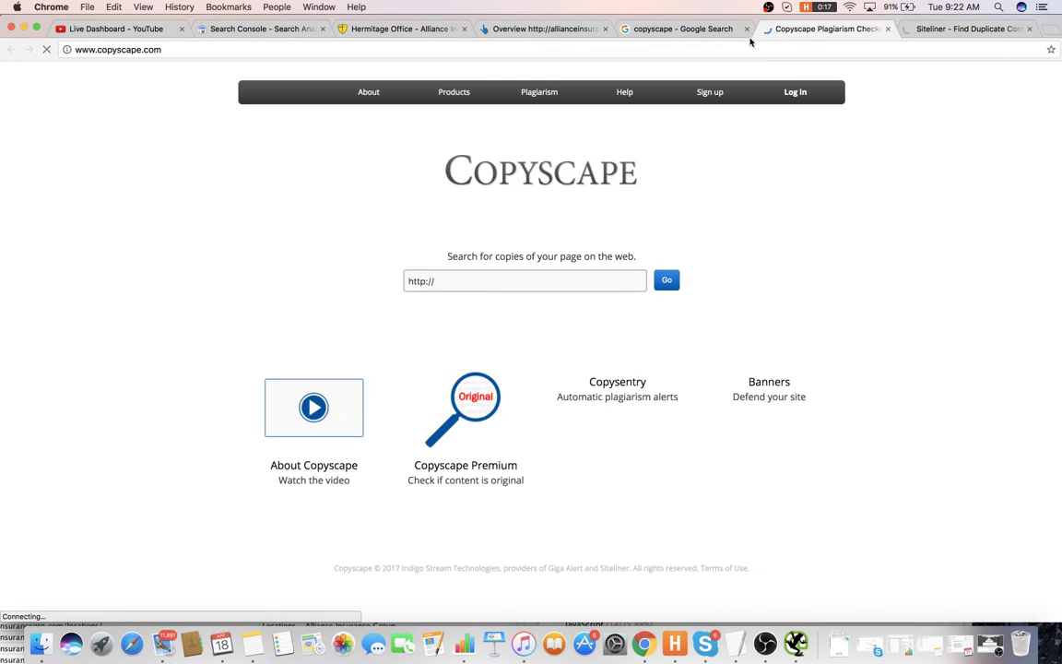
click(729, 29)
click(747, 28)
key(super+v)
key(Return)
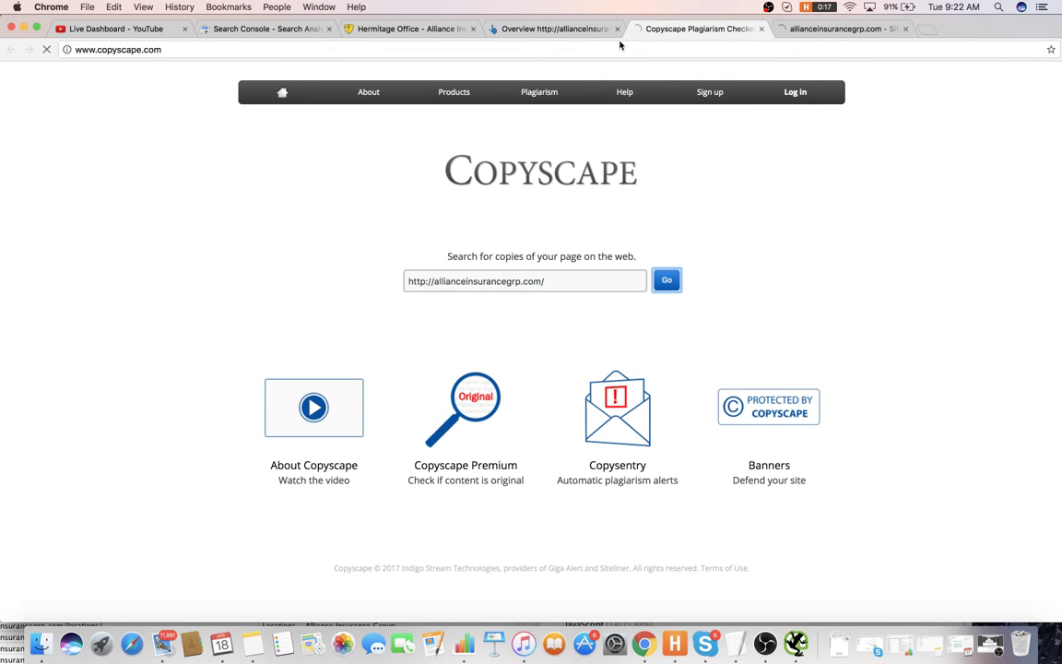
- Review the Ahrefs backlink overview: 292 referring domains, 4,261 backlinks, 89% rated 0–10
click(579, 29)
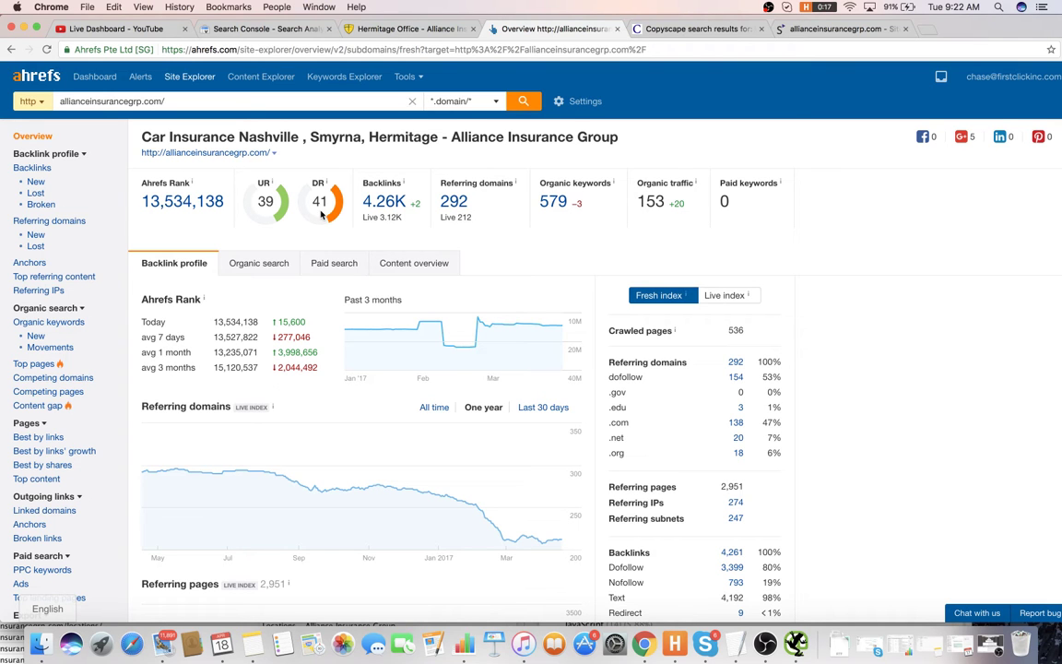
scroll(420, 245, down, 3)
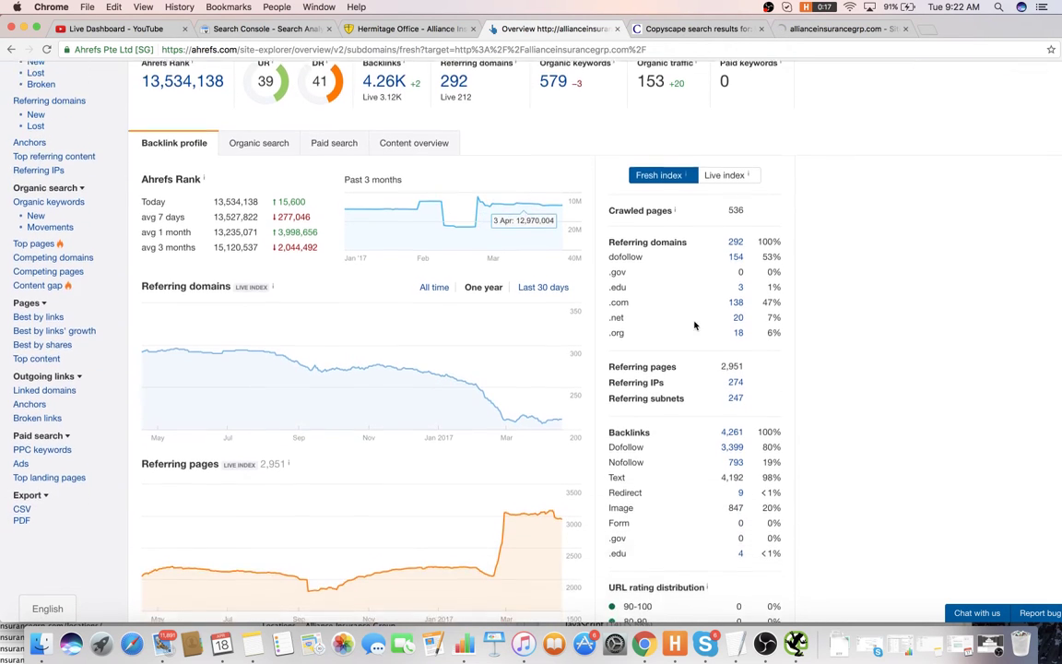
scroll(791, 385, down, 4)
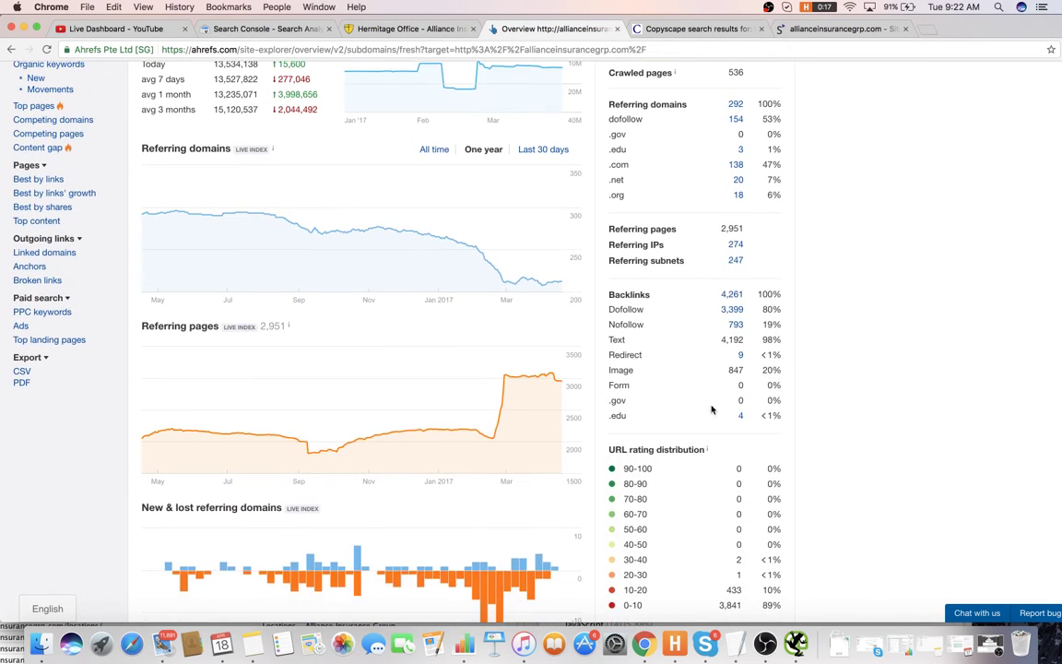
scroll(729, 426, down, 1)
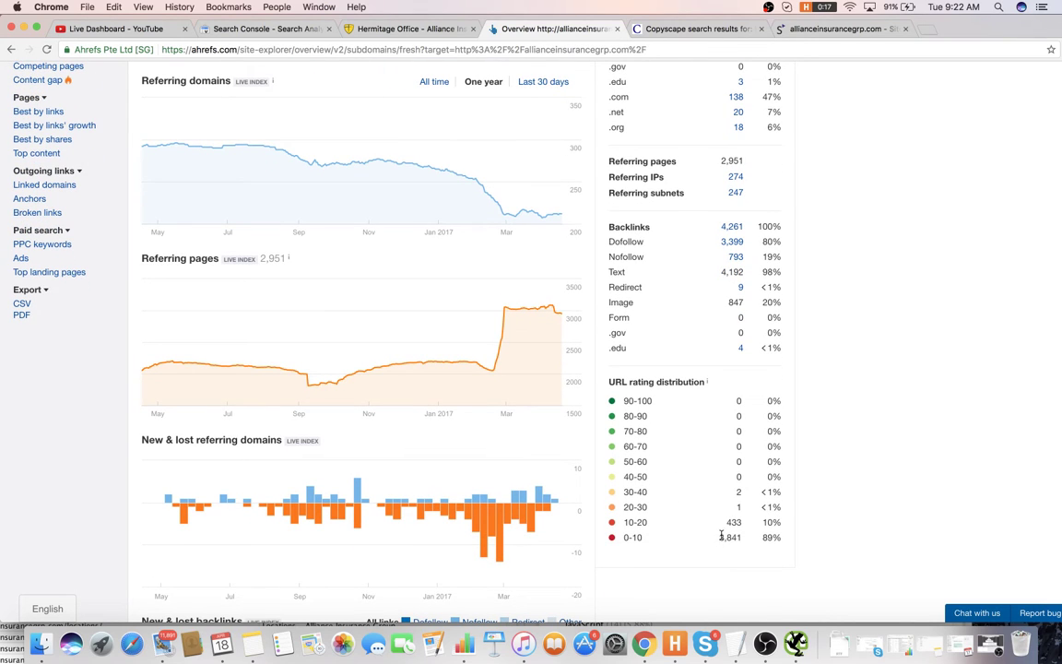
scroll(501, 286, up, 1)
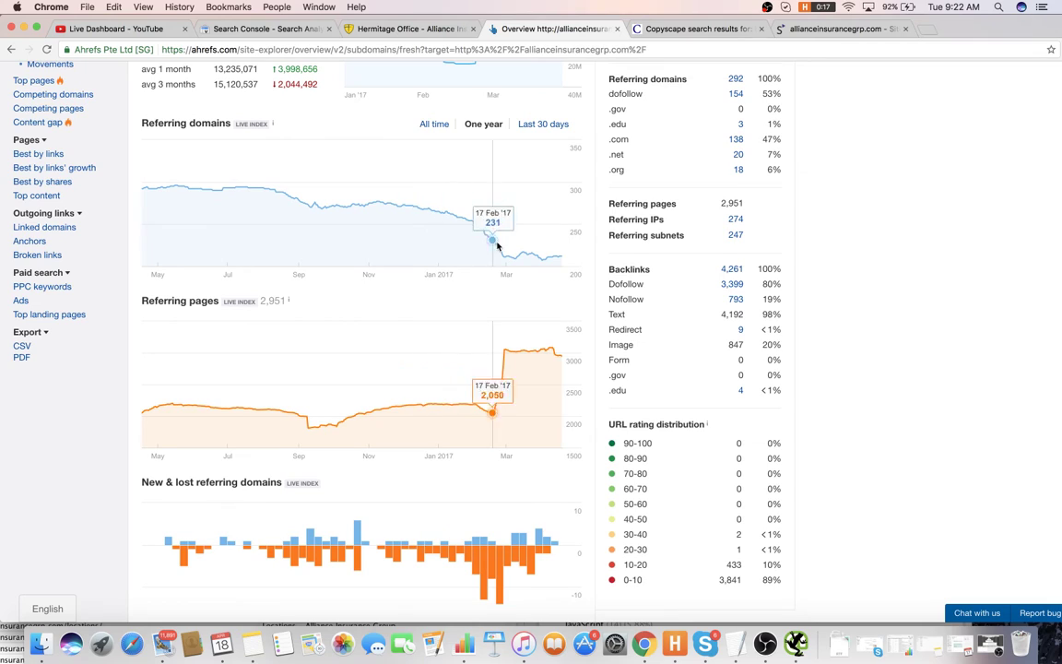
scroll(685, 237, up, 1)
scroll(687, 241, down, 1)
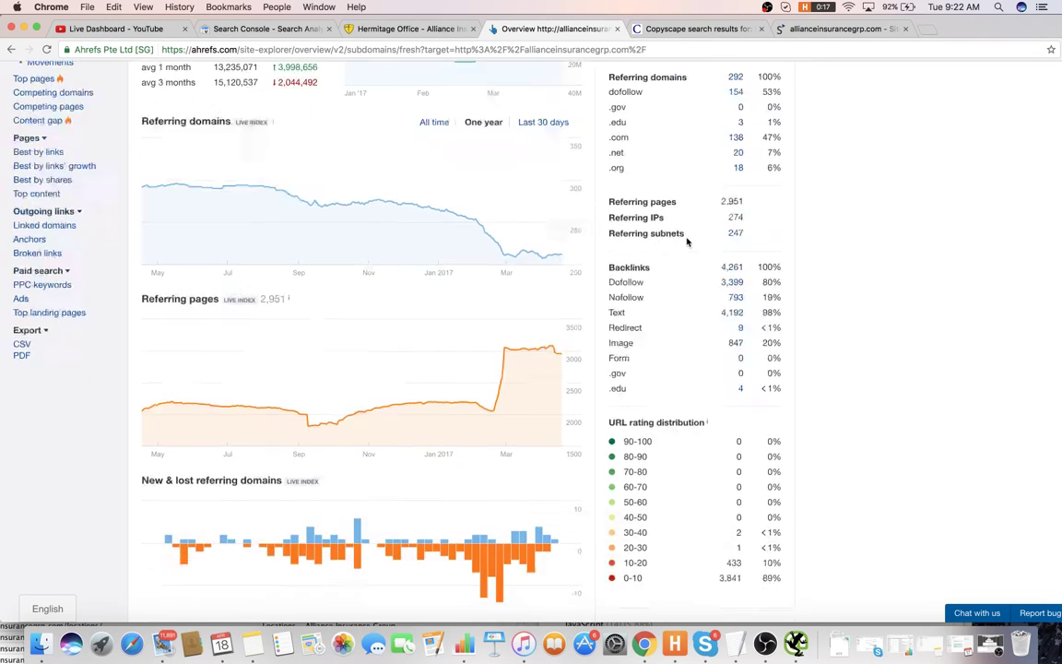
scroll(682, 244, up, 5)
key(super+Tab)
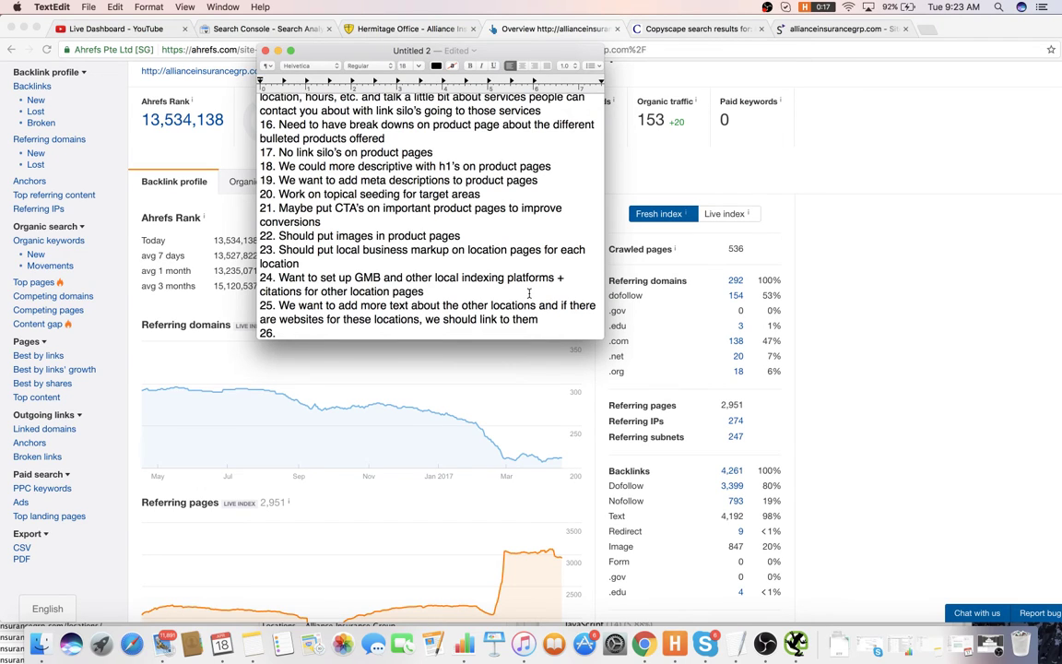
- Write item 26, 'Might want to run a link disinfection', then return to the Ahrefs overview
text(Might want to run a)
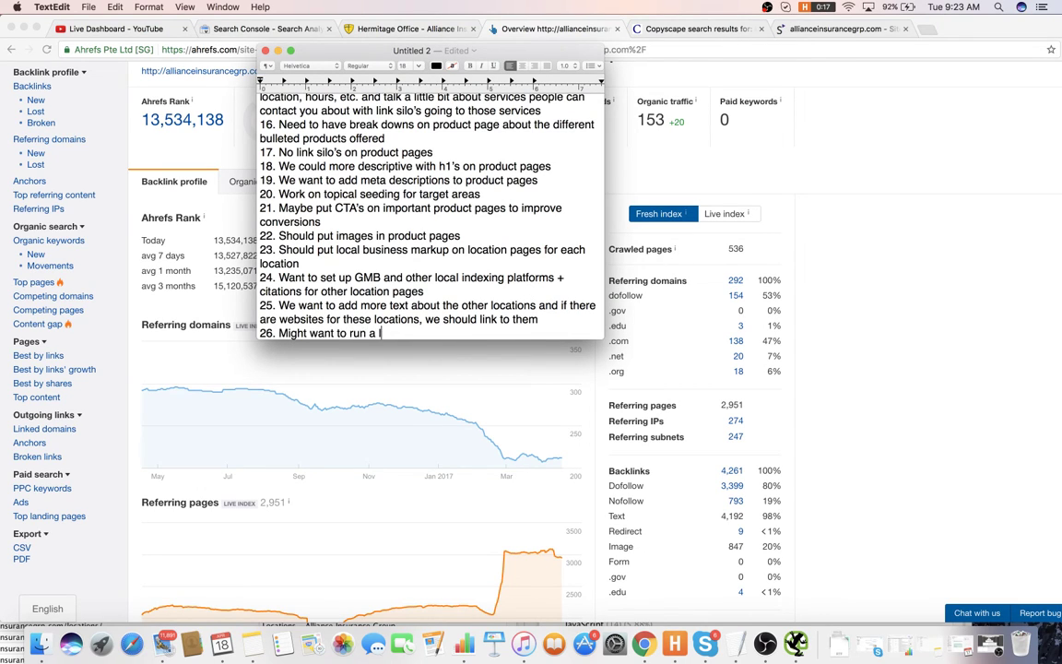
text(link di)
text(senfection if)
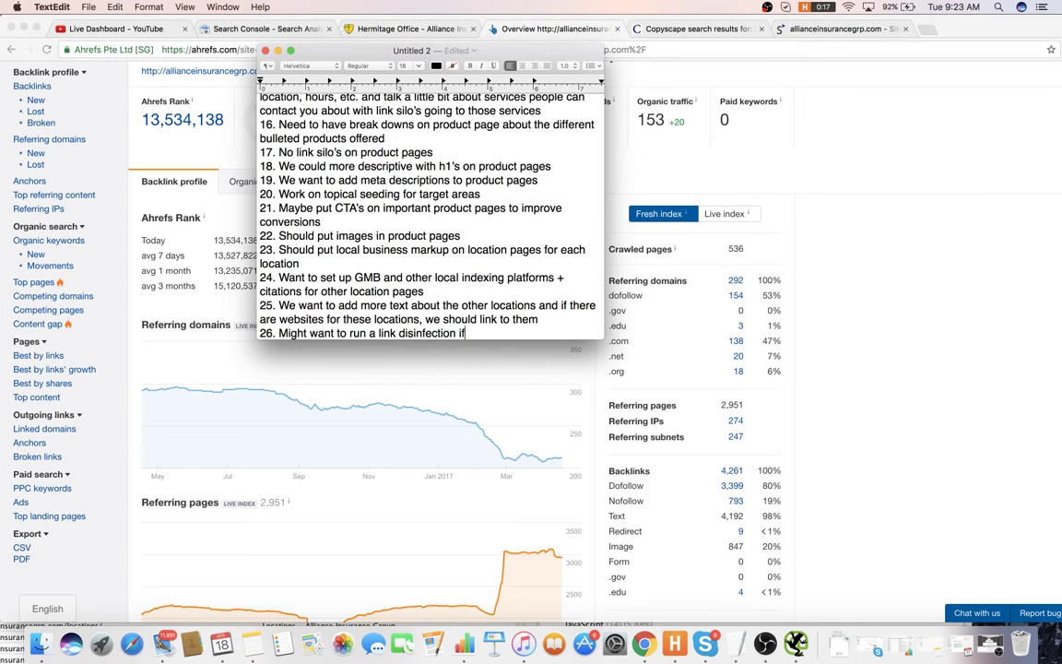
key(BackSpace)
key(BackSpace)
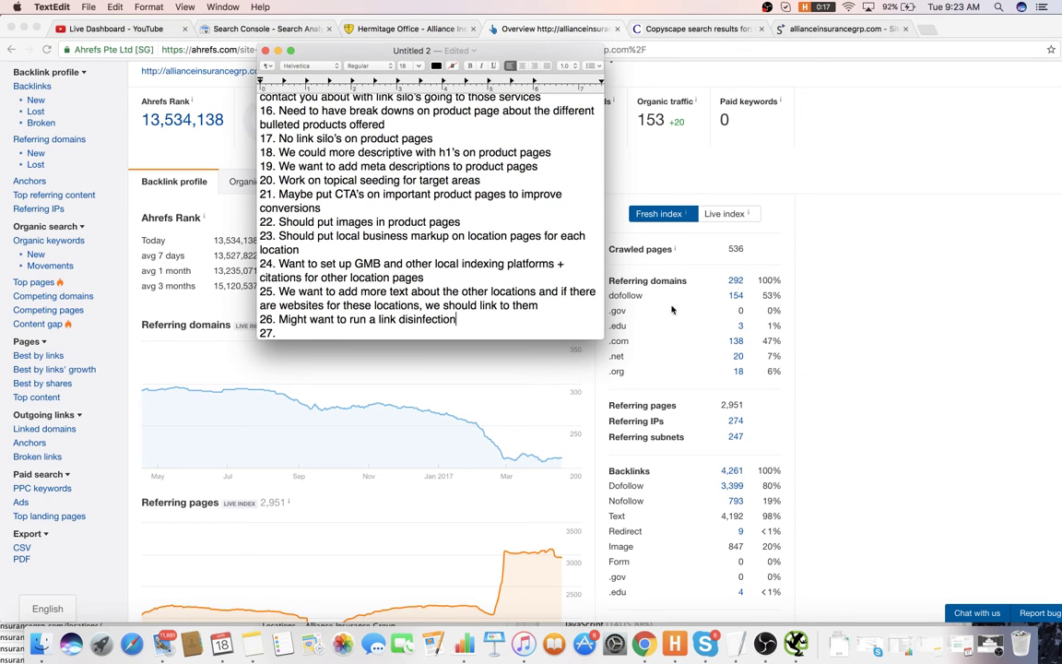
click(636, 304)
scroll(559, 72, up, 2)
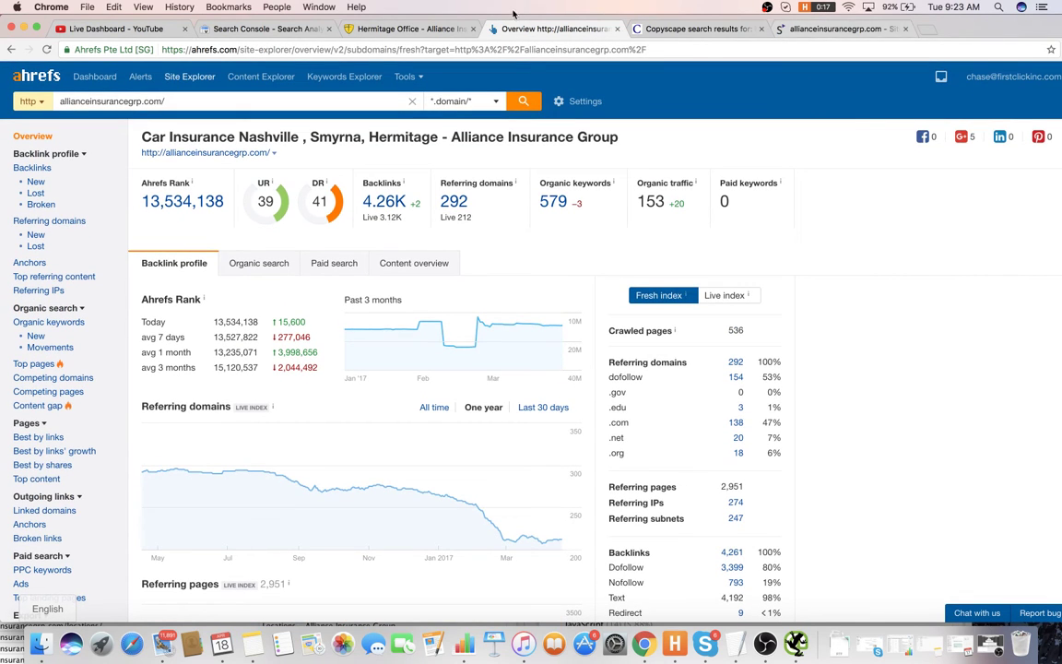
- Close the Overview tab and browse the Quotes and Locations pages, ending on the Auto Insurance Quote page
click(618, 29)
click(406, 28)
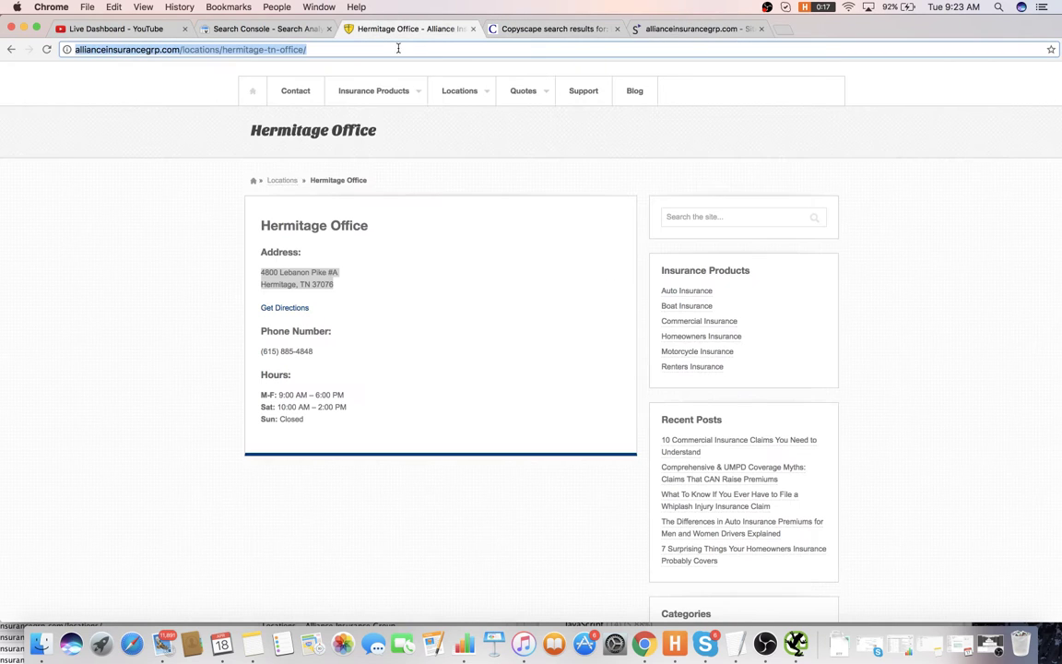
mouse_move(456, 97)
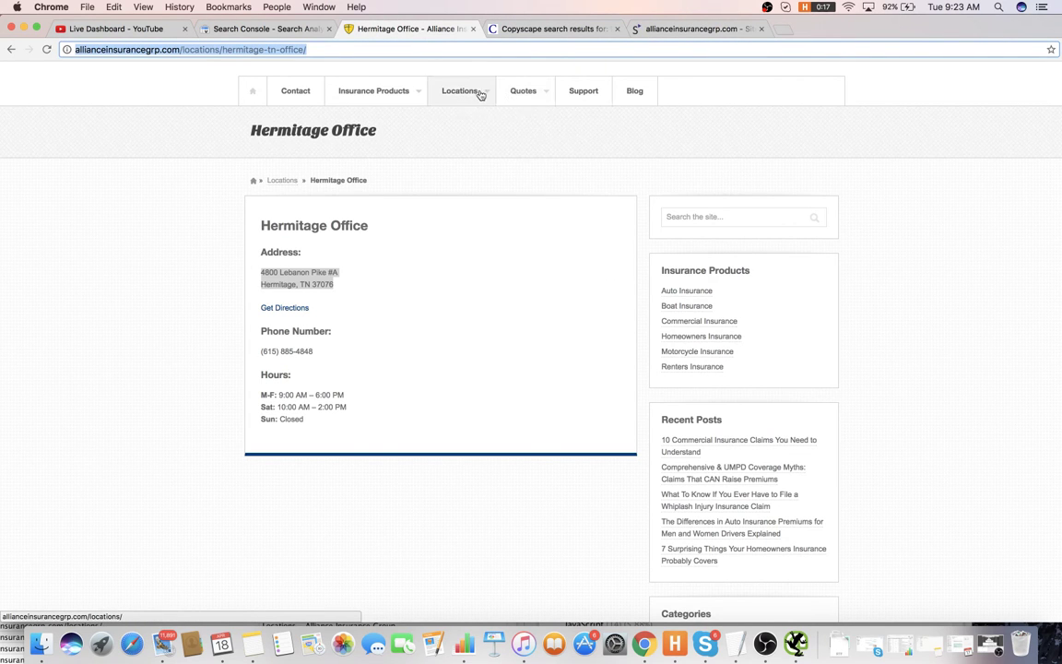
click(513, 92)
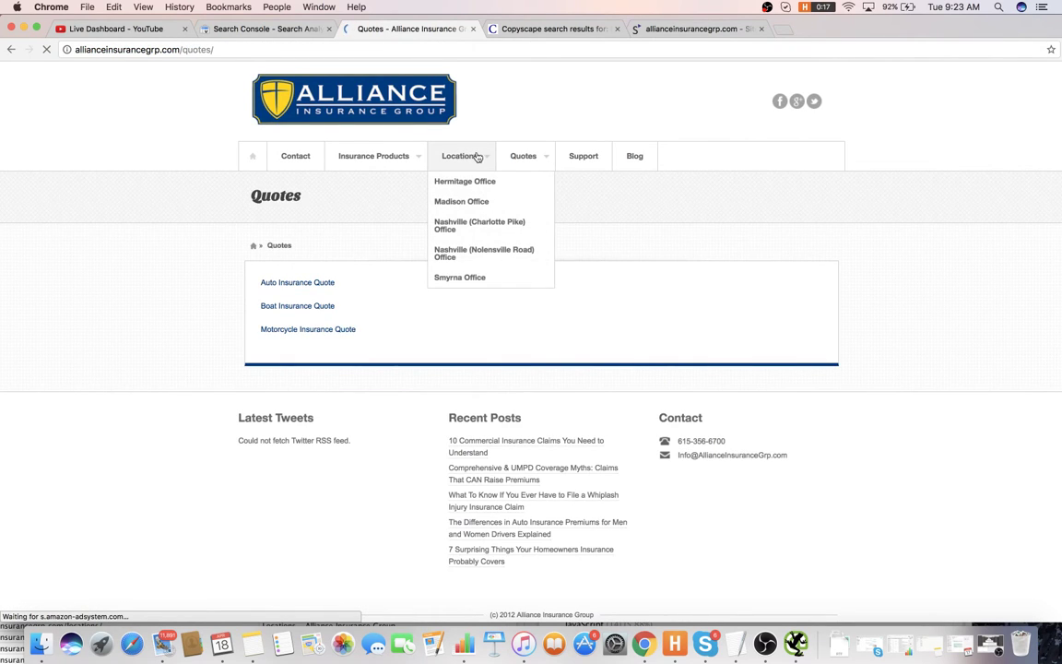
click(477, 158)
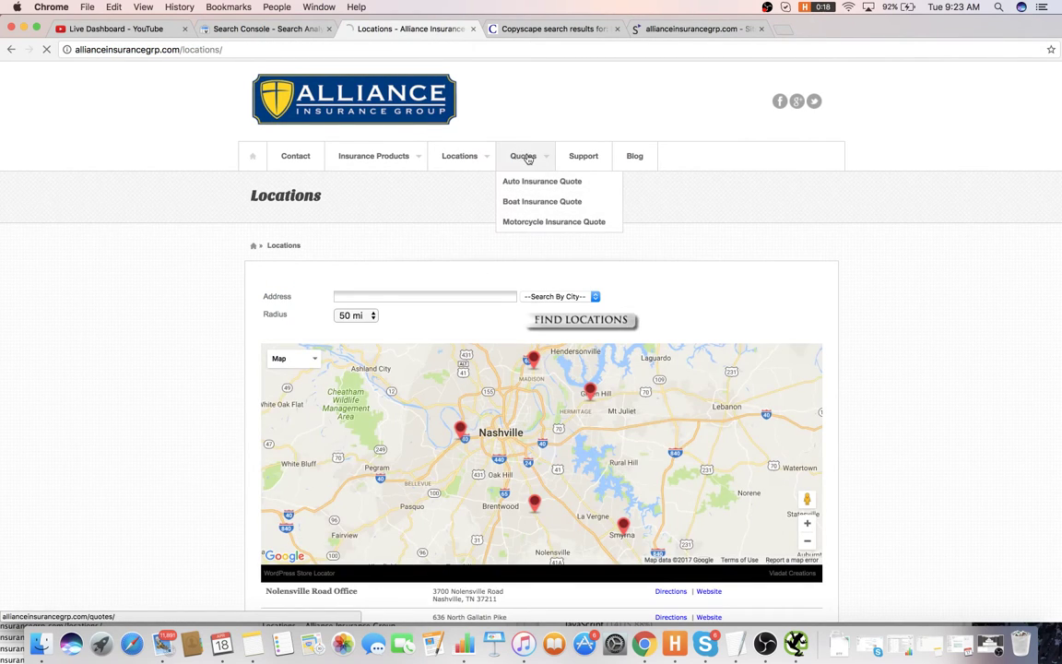
click(527, 159)
click(543, 181)
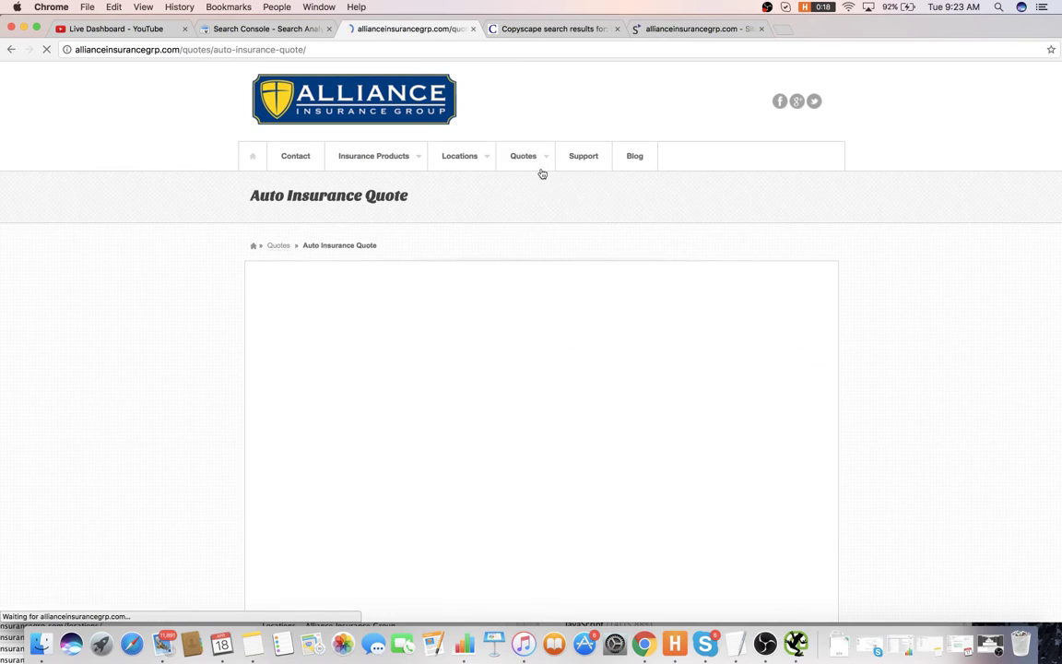
key(super+Tab)
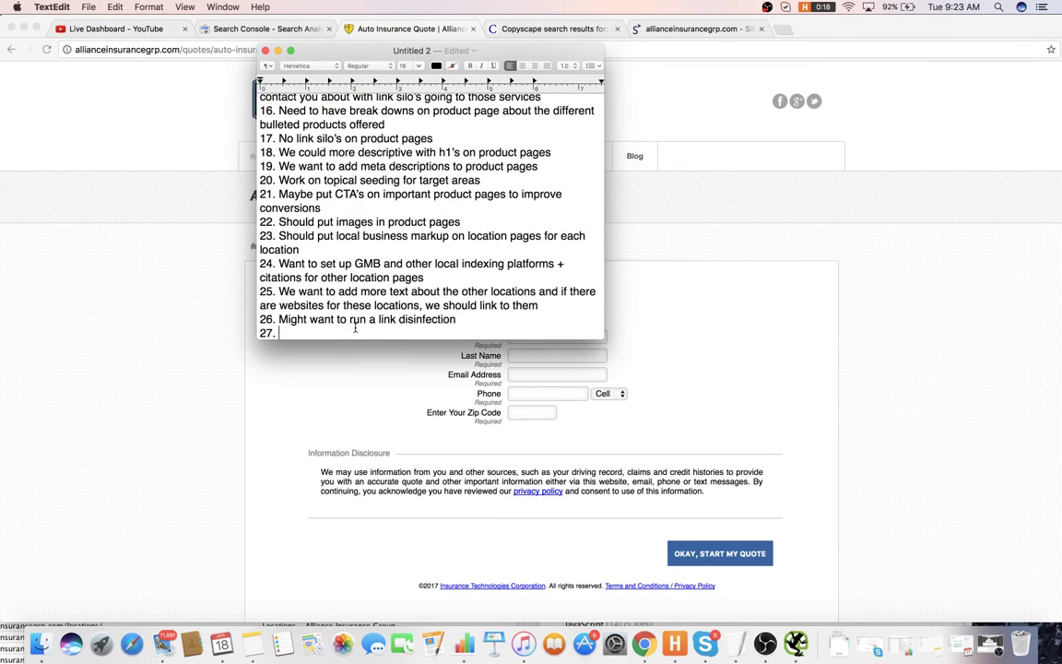
- Write item 27, adding text to the quotes page explaining what's to be expected, and start item 28
text(We want to add more text to the quotes pag)
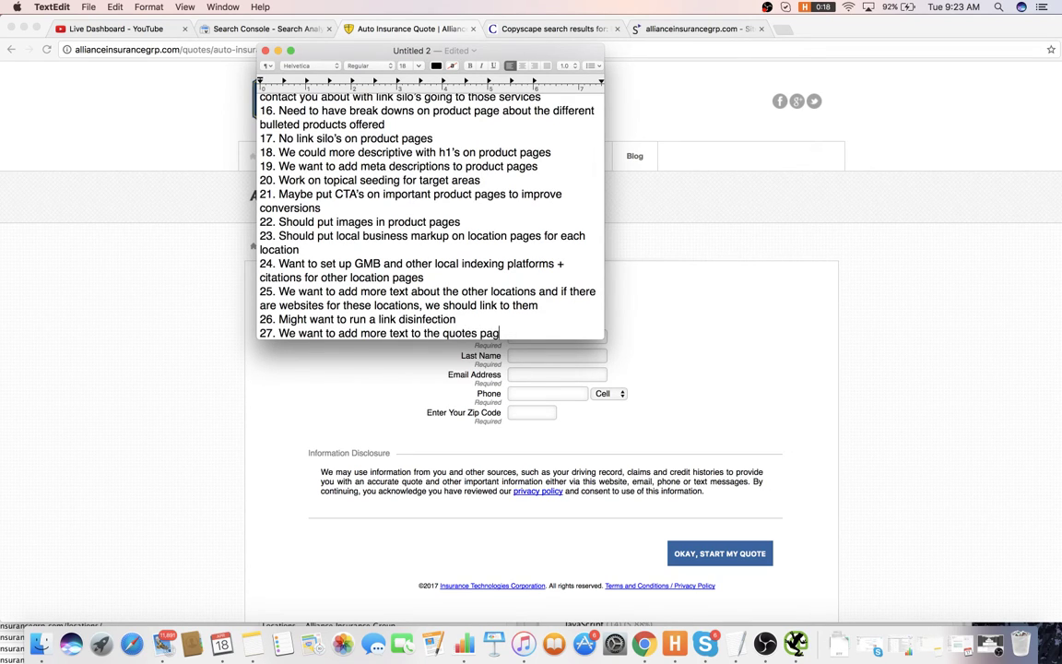
text(e to explain what's to be e)
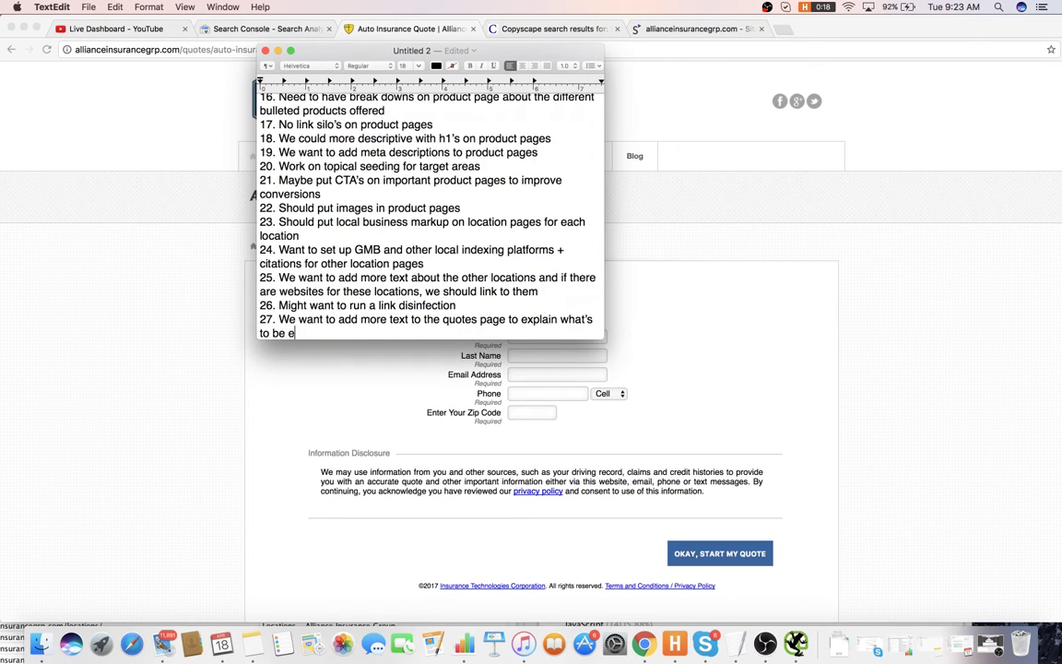
text(xpected)
key(Return)
text(28.)
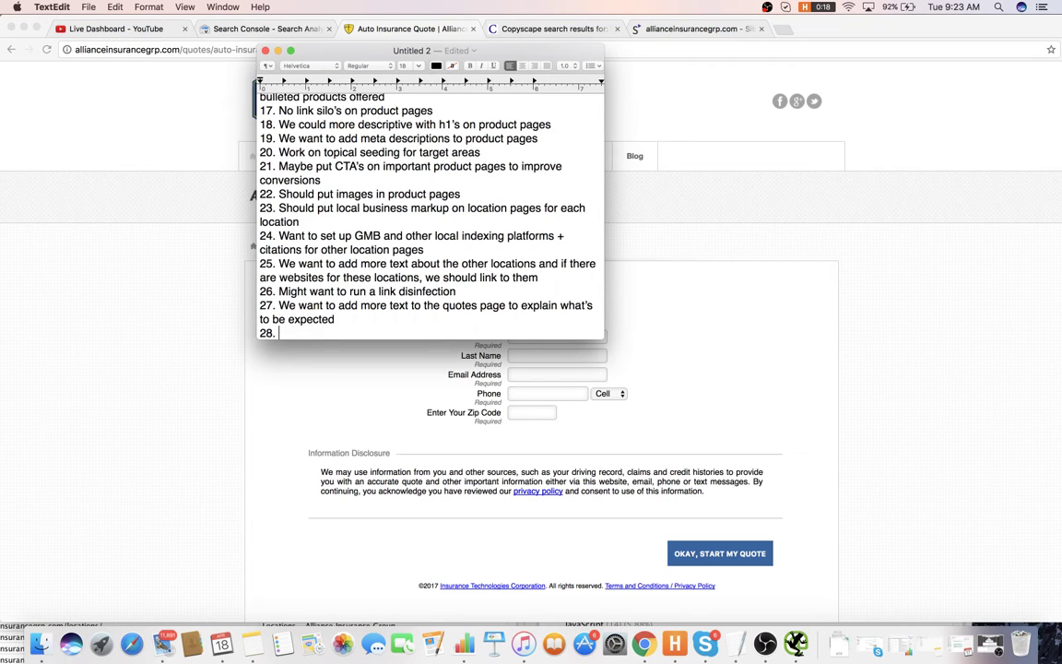
click(649, 307)
- Browse the Blog and Support pages, then go to the second page of blog posts
scroll(716, 332, down, 5)
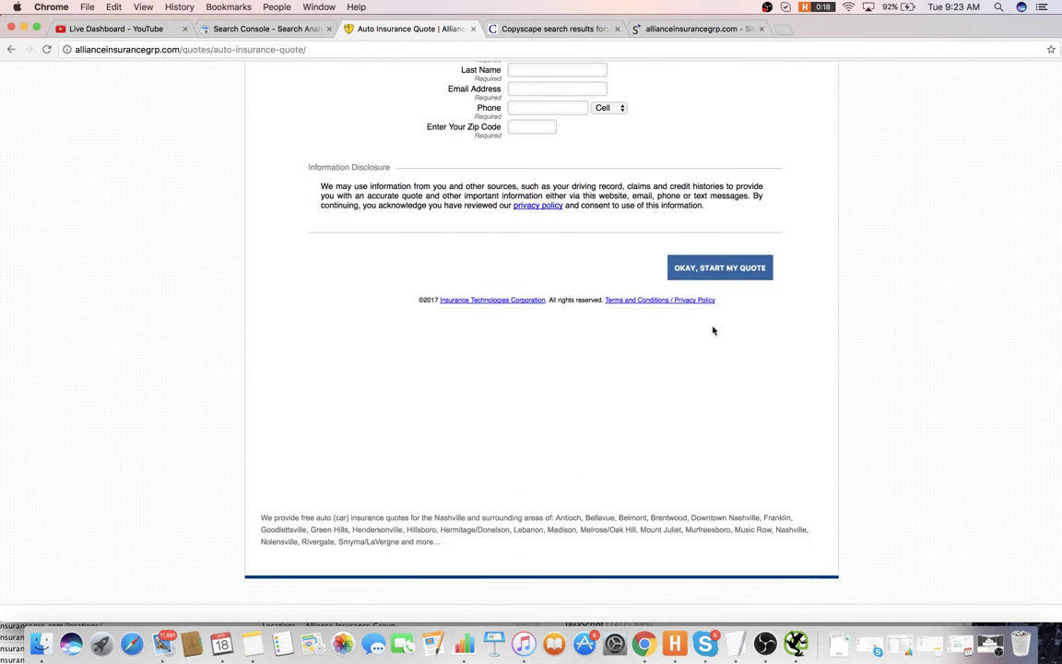
scroll(711, 330, up, 5)
click(631, 162)
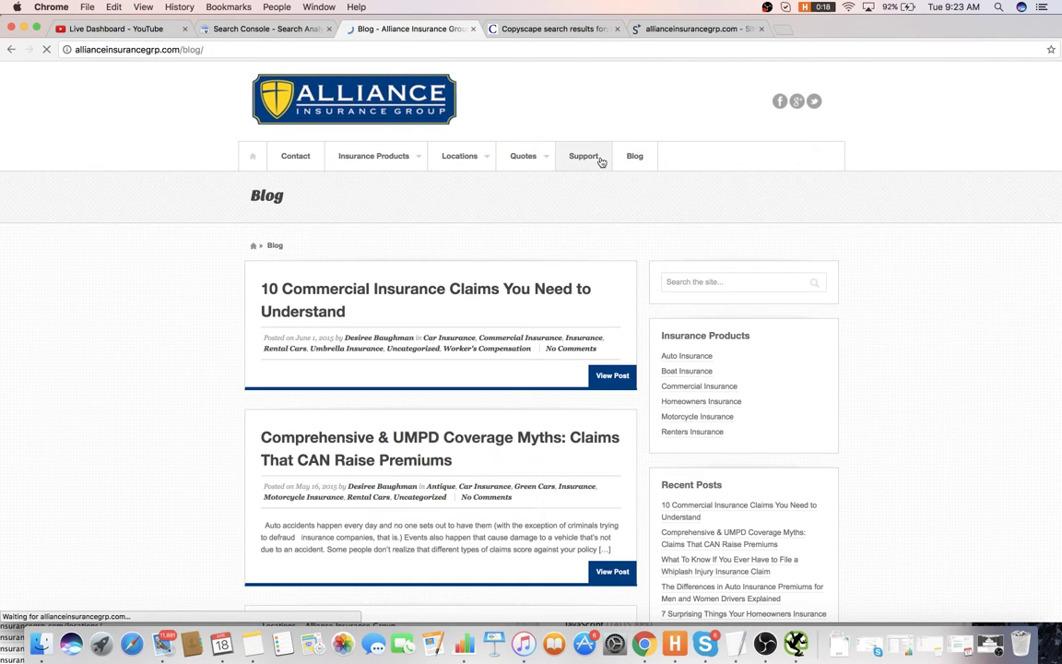
click(600, 162)
scroll(507, 277, down, 5)
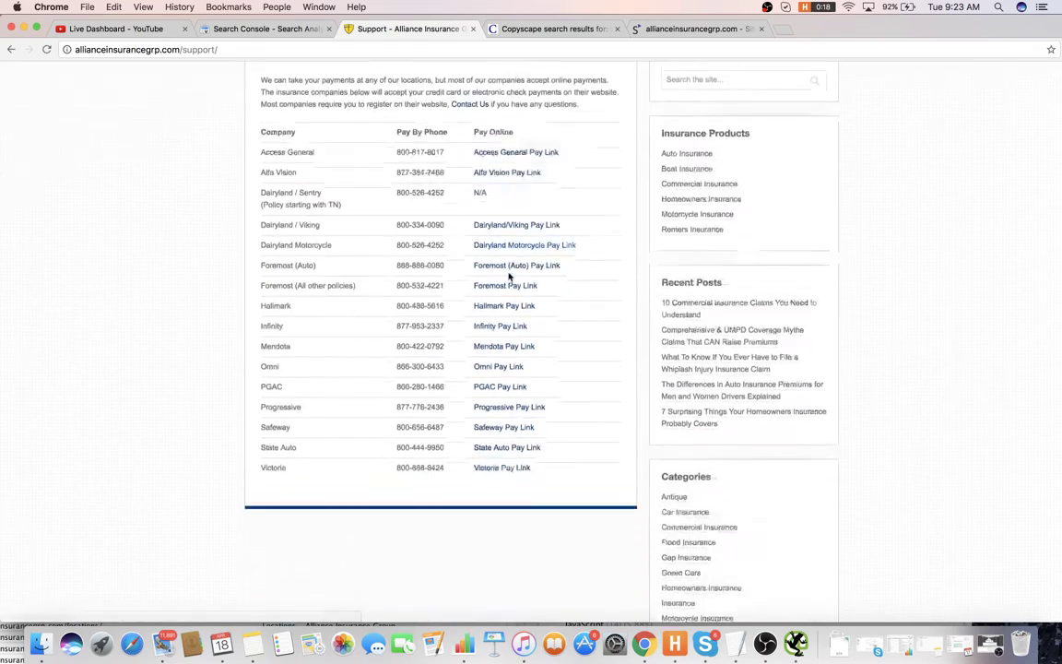
scroll(509, 275, up, 5)
click(633, 161)
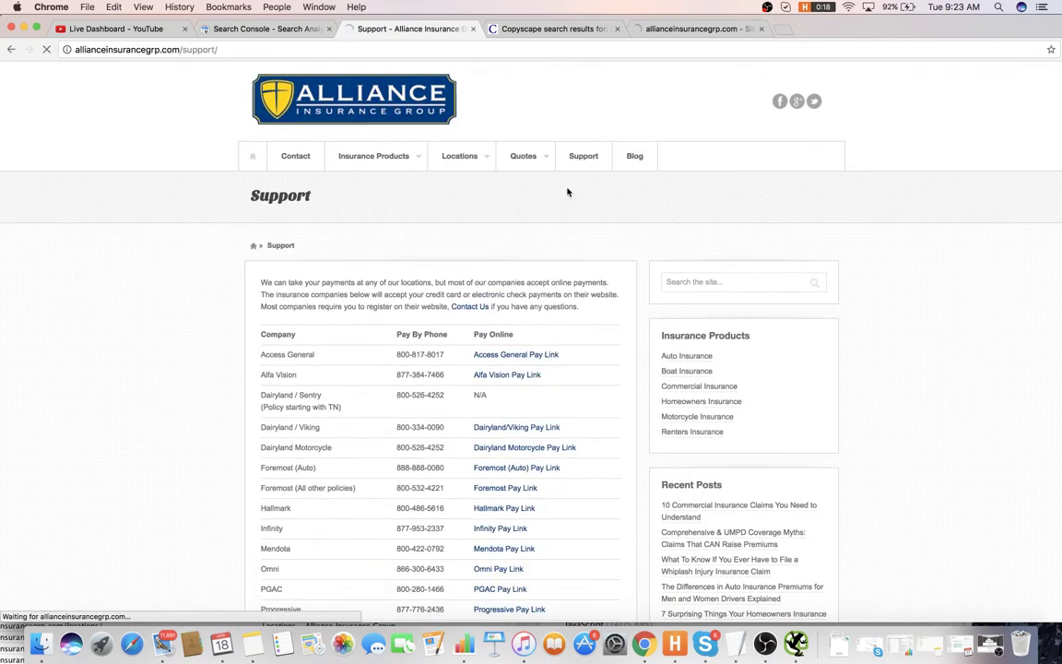
scroll(474, 272, down, 10)
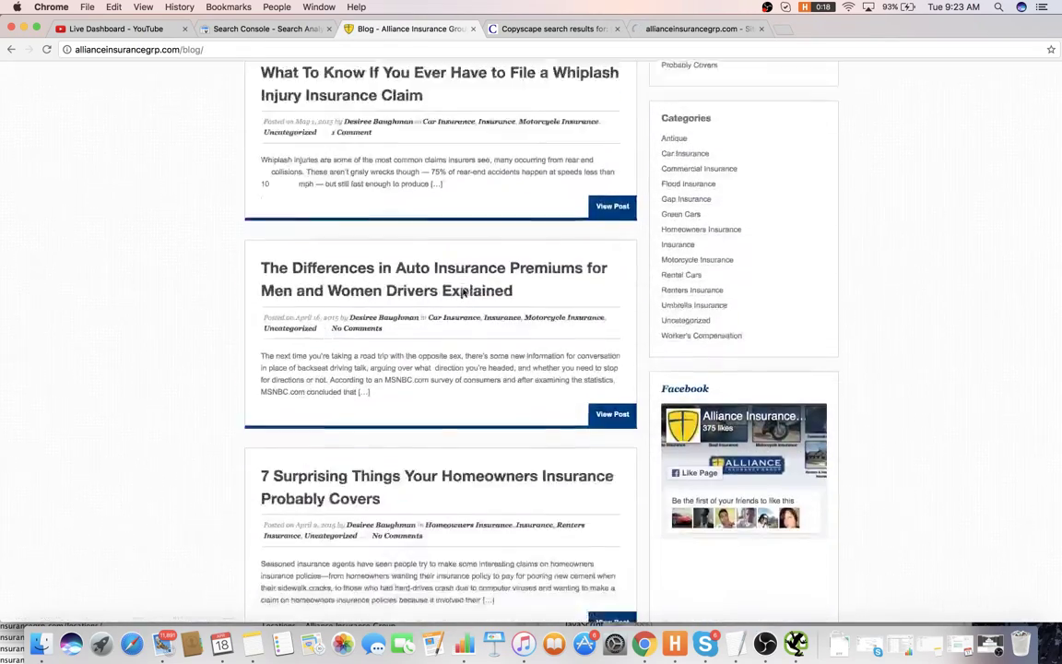
scroll(464, 295, down, 15)
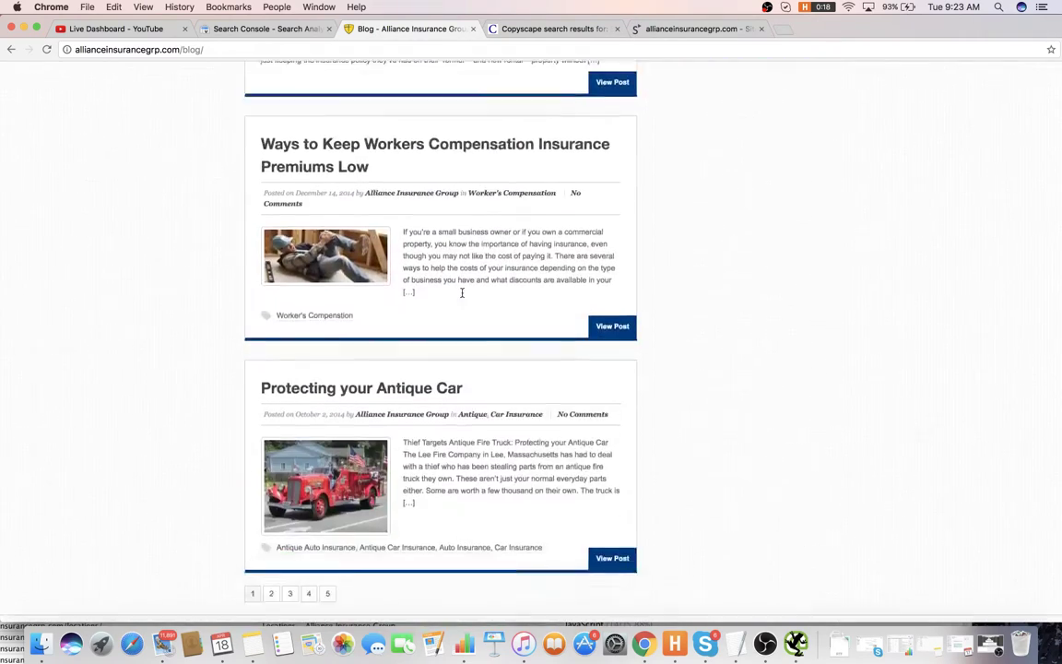
click(271, 341)
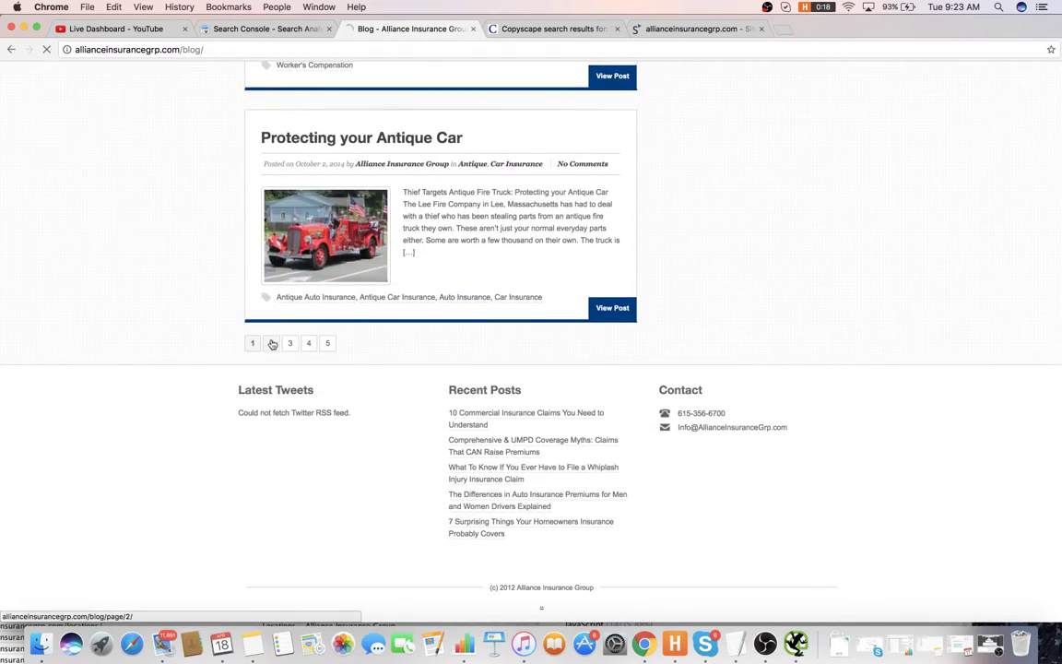
- View blog page 2's source and search it for rel, rel="next" and prev tags
right_click(196, 310)
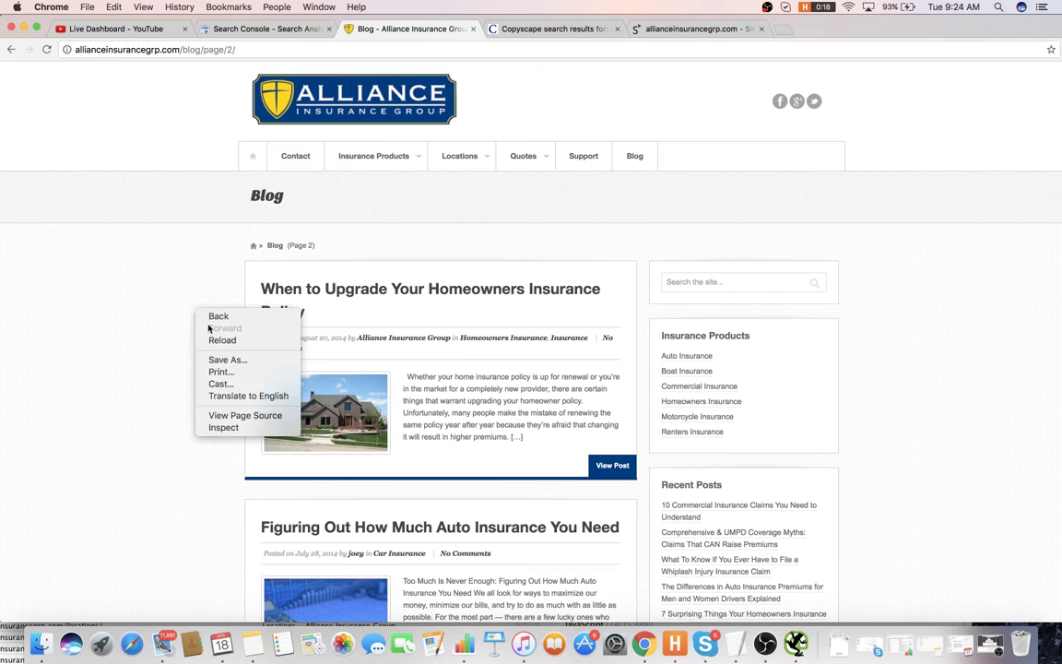
click(238, 415)
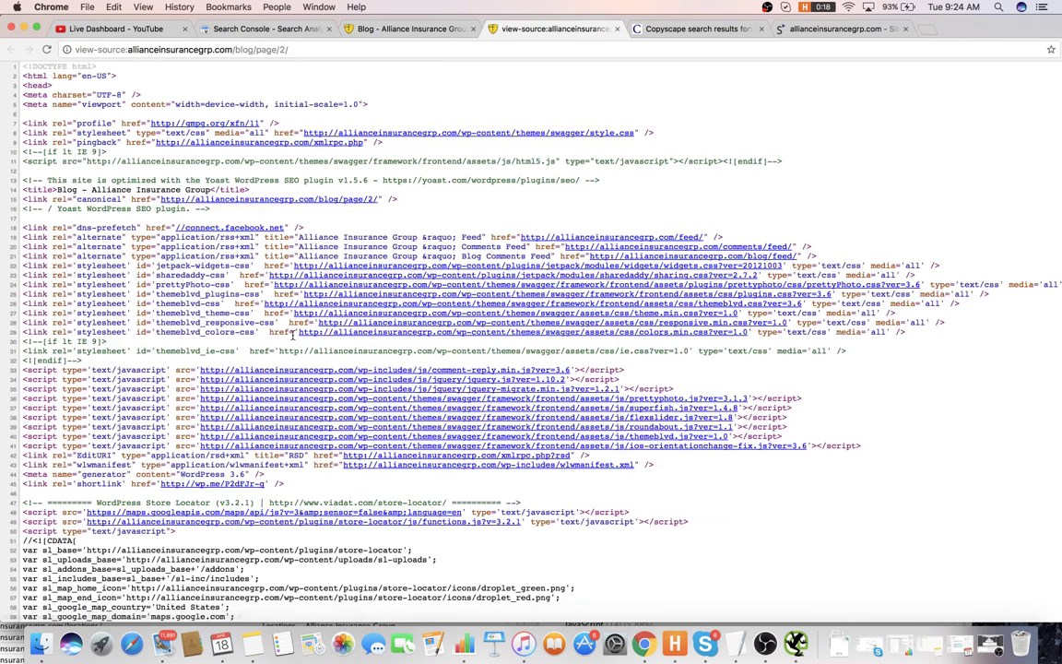
key(cmd+f)
text(rel)
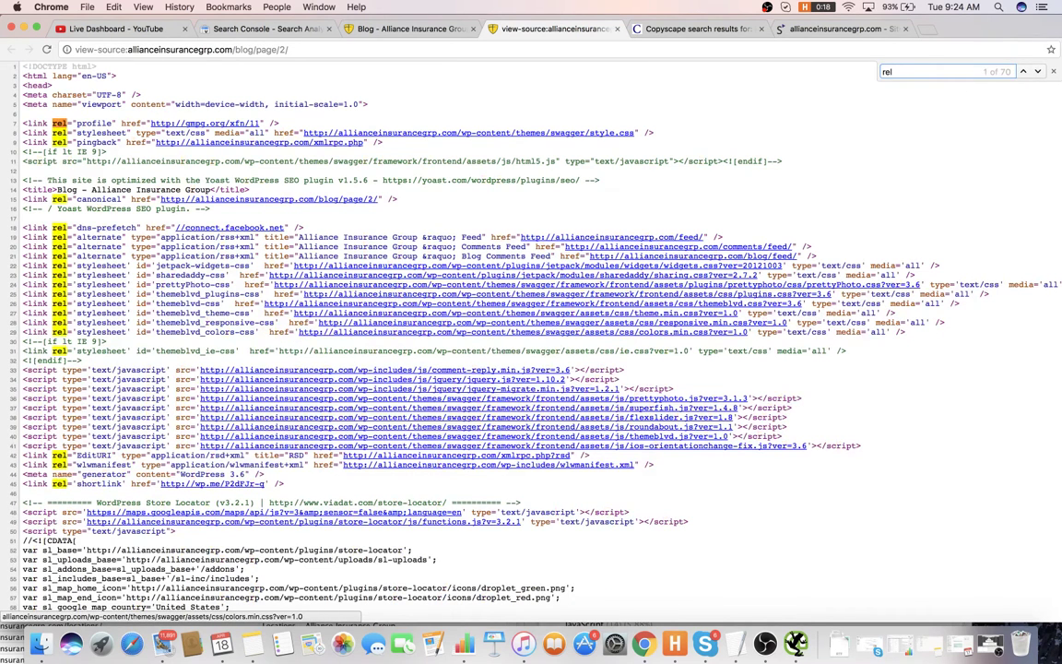
key(Return)
key(Return)
key(Return)
key(Return)
key(cmd+Tab)
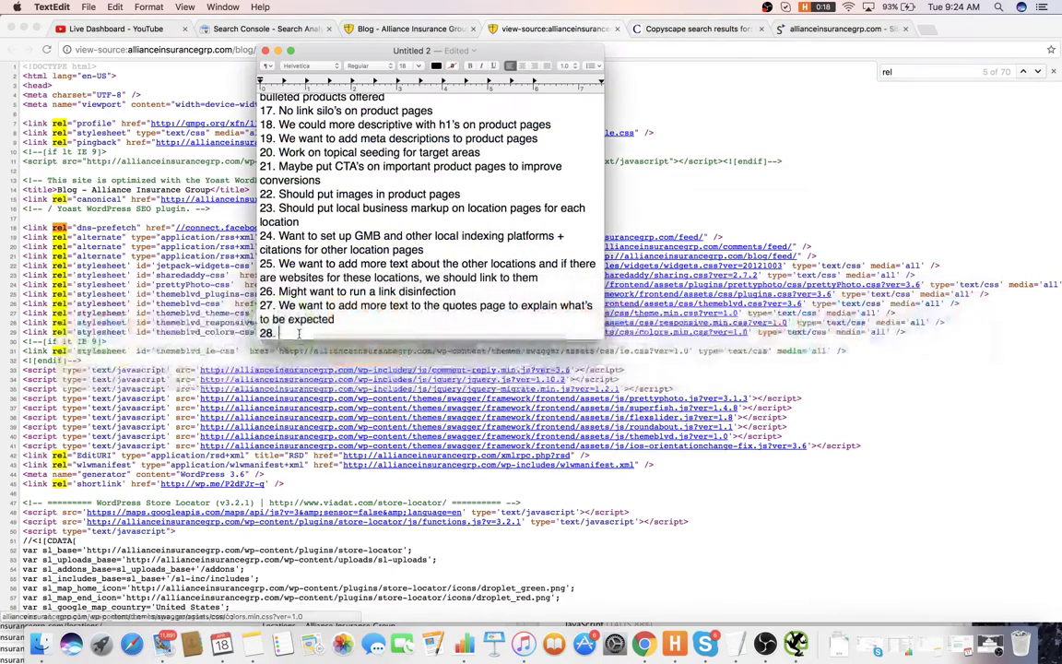
key(cmd+Tab)
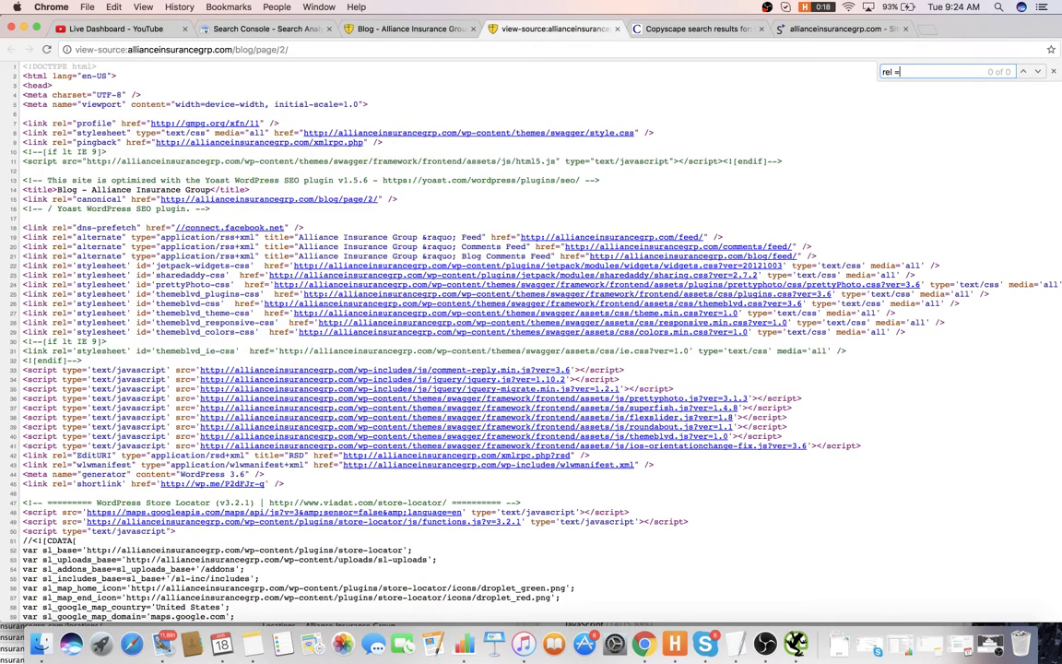
text(="ne)
key(BackSpace)
key(BackSpace)
text(prv)
key(super+a)
text(prev)
key(super+a)
text(prev)
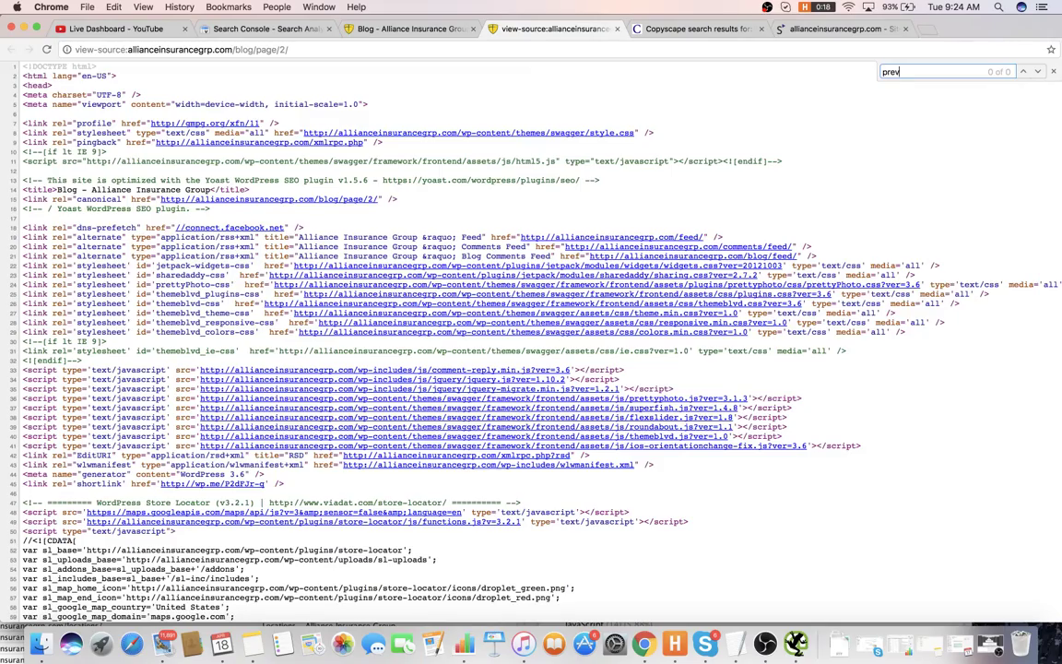
scroll(539, 365, down, 10)
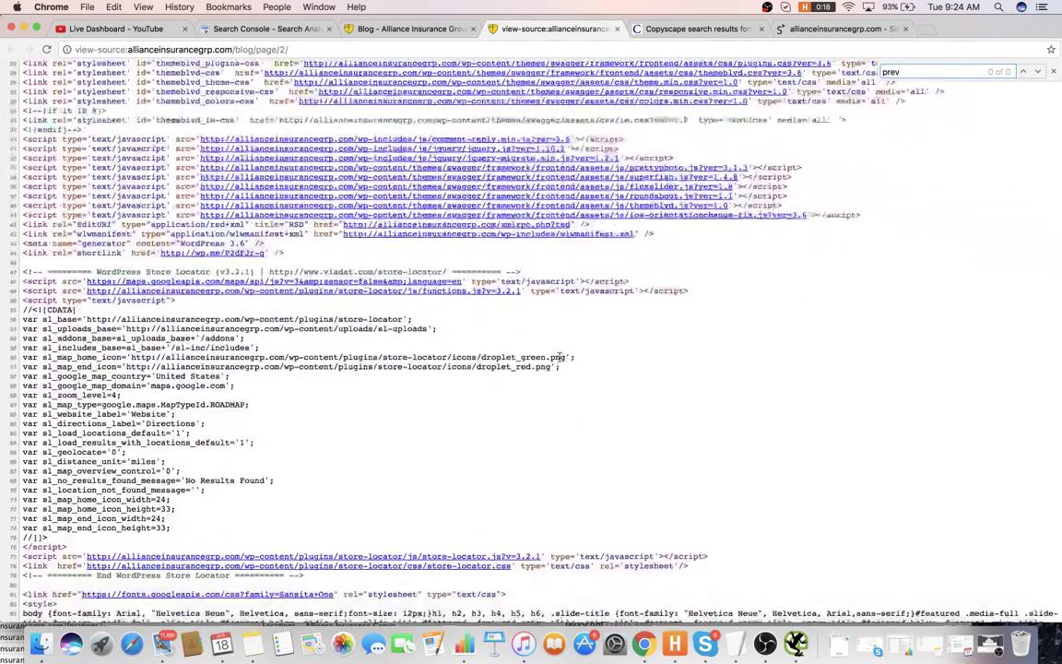
- Write item 28, adding rel next and prev tags to the blog, and start item 29
key(super+Tab)
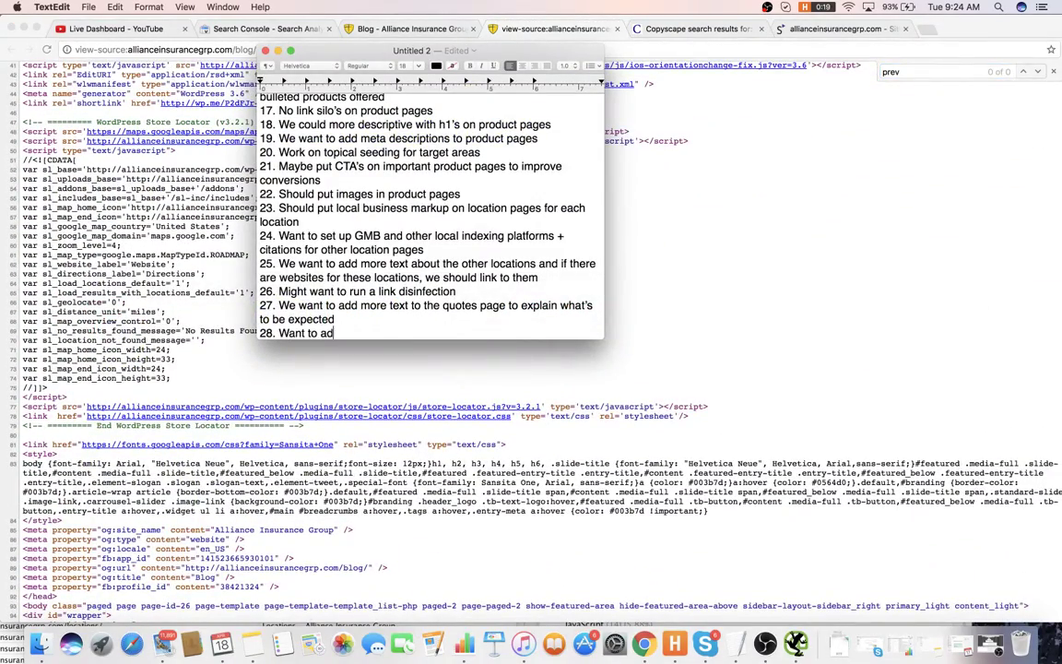
key(BackSpace)
text(s)
text( next and prev tag)
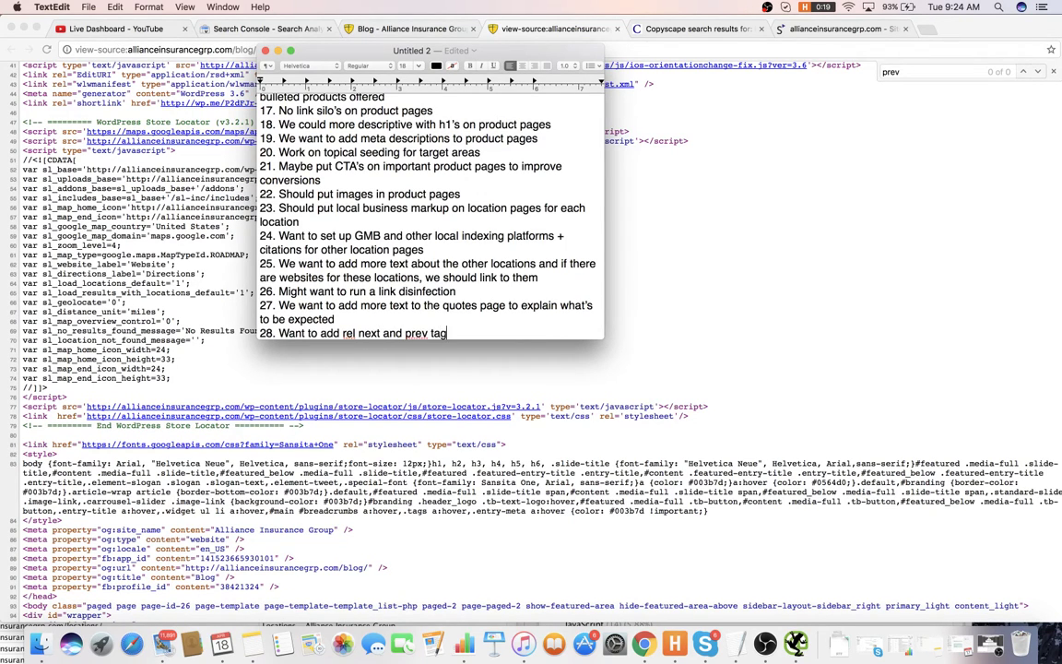
text(s to blog)
key(Return)
text(29.)
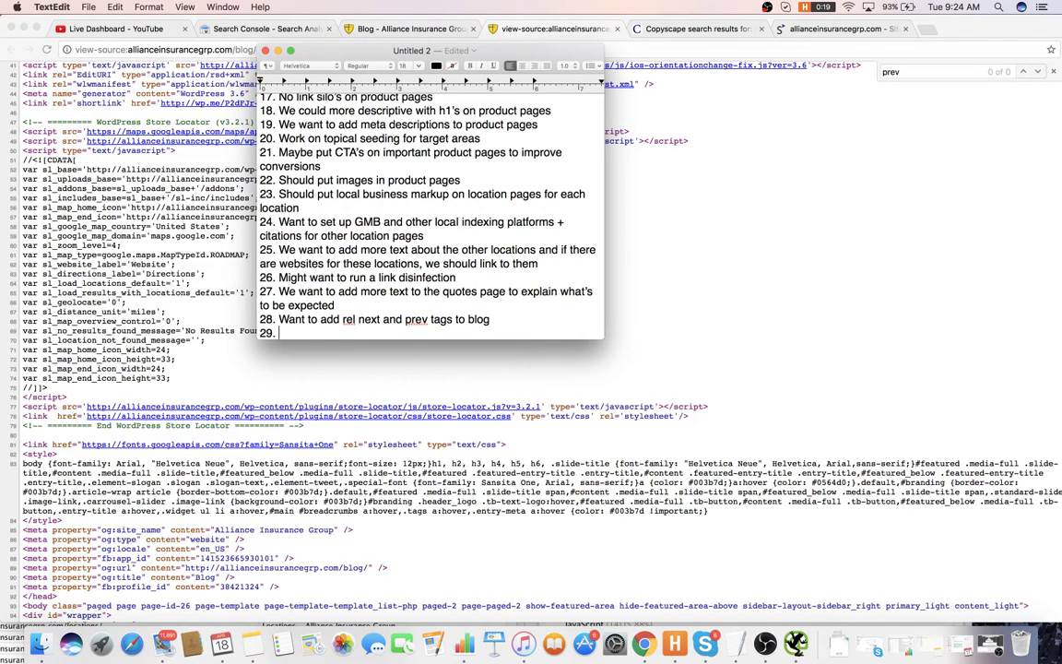
click(666, 275)
- Add item 29 about adding categories to the blog drop down and start item 30
click(410, 28)
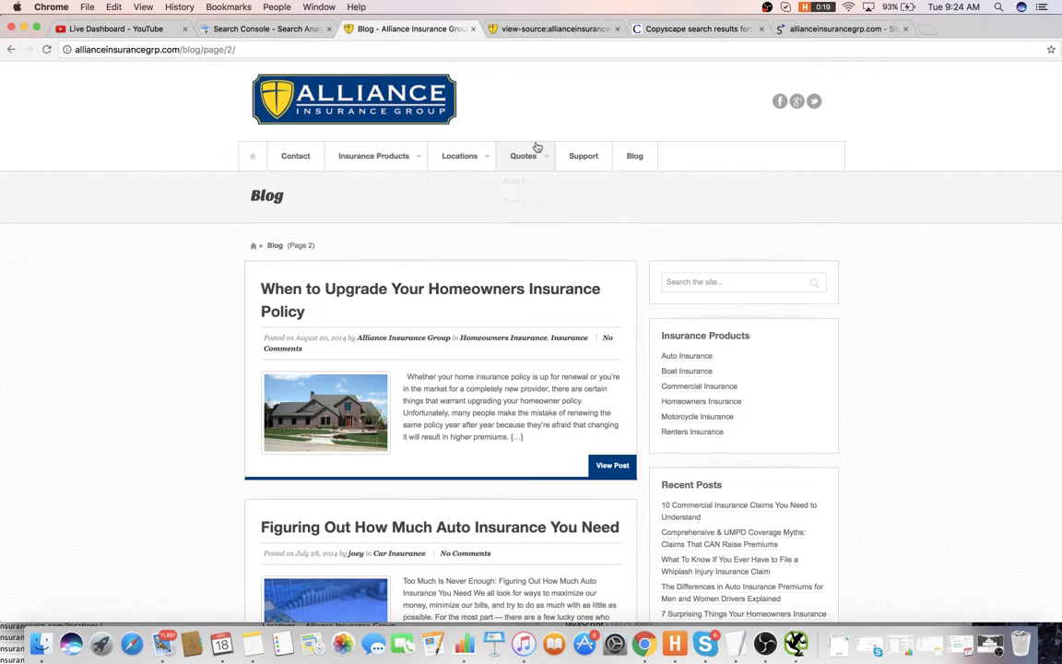
mouse_move(542, 174)
scroll(542, 174, down, 1)
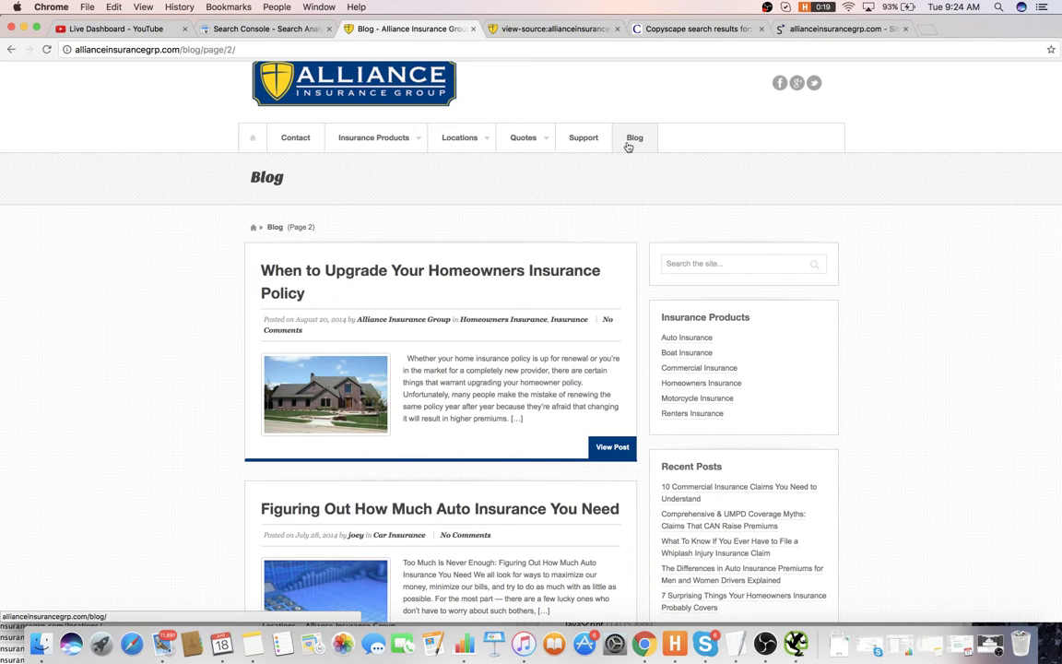
key(super+Tab)
text(Q)
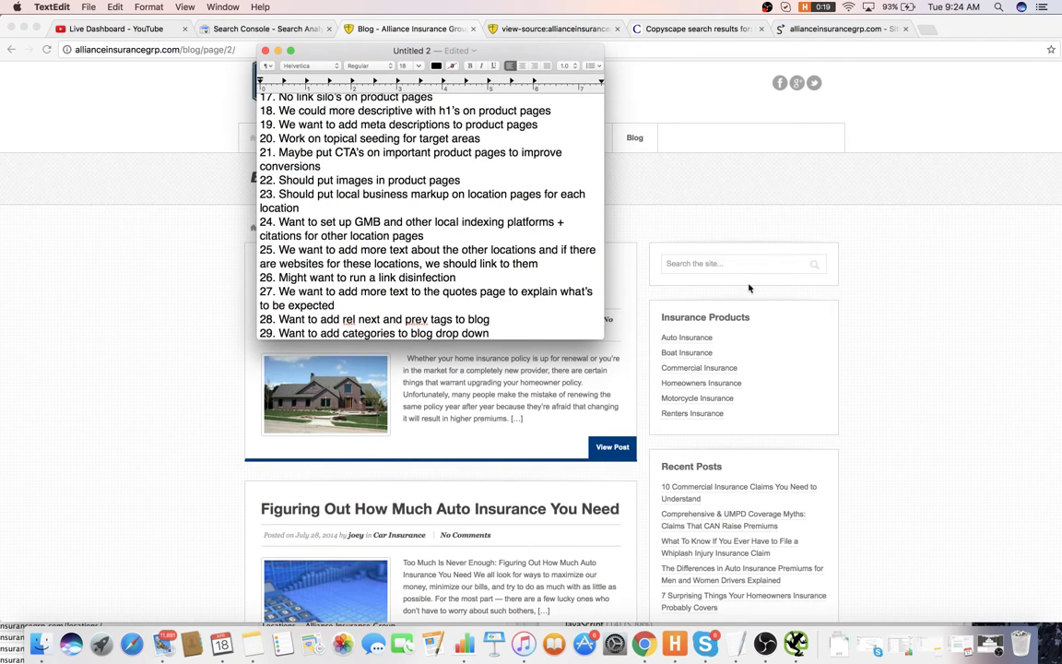
key(Return)
text(30.)
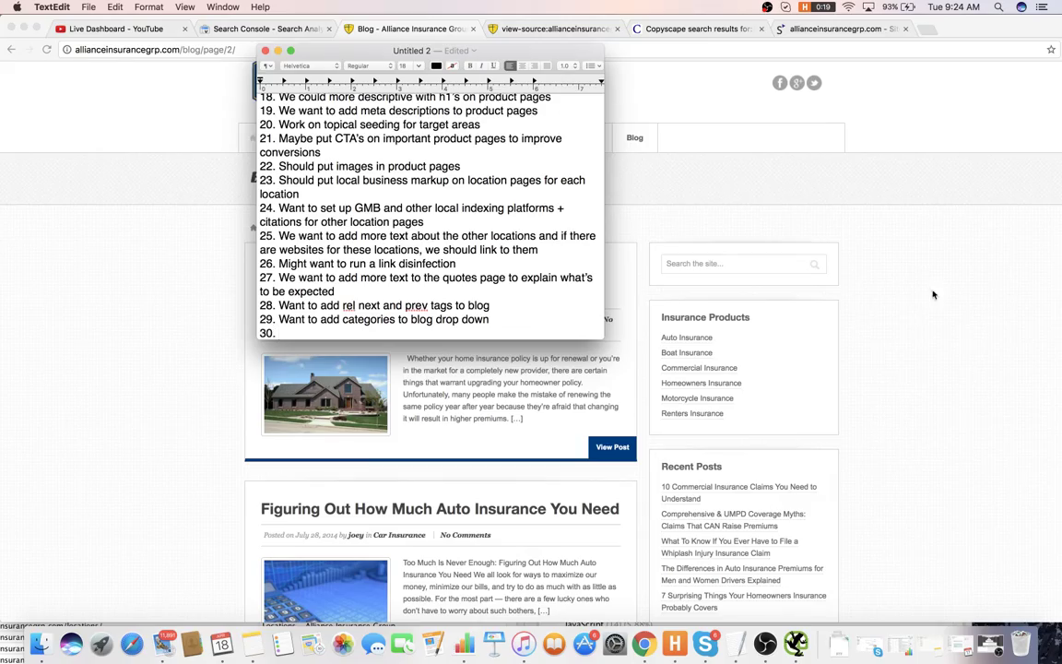
- Return to blog page 1 and open the '10 Commercial Insurance Claims You Need to Understand' post
click(933, 294)
scroll(631, 284, down, 15)
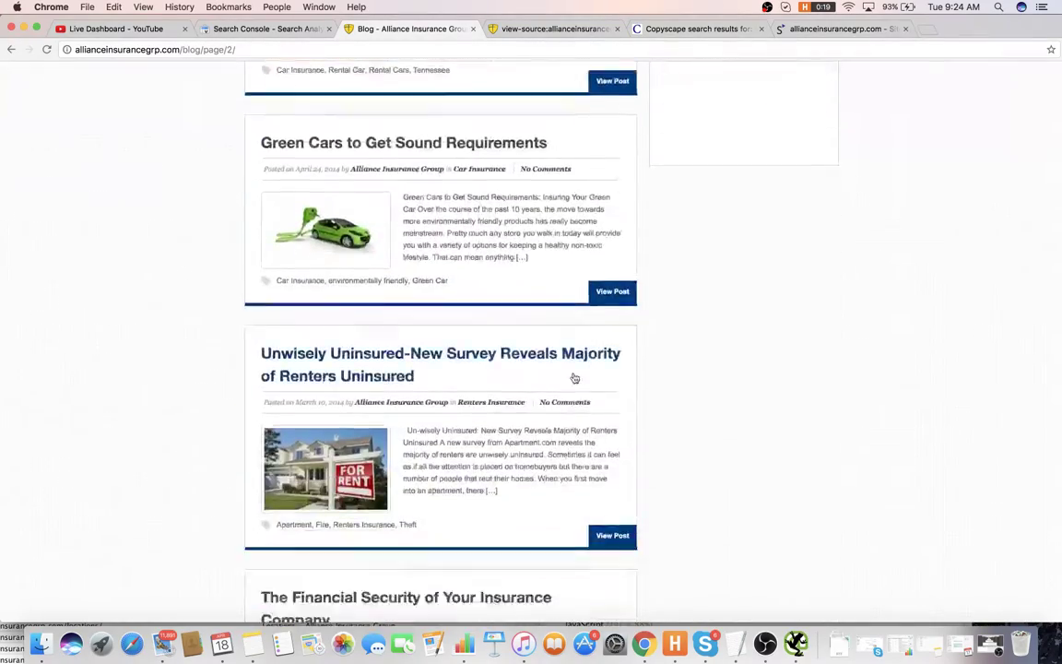
scroll(575, 378, down, 15)
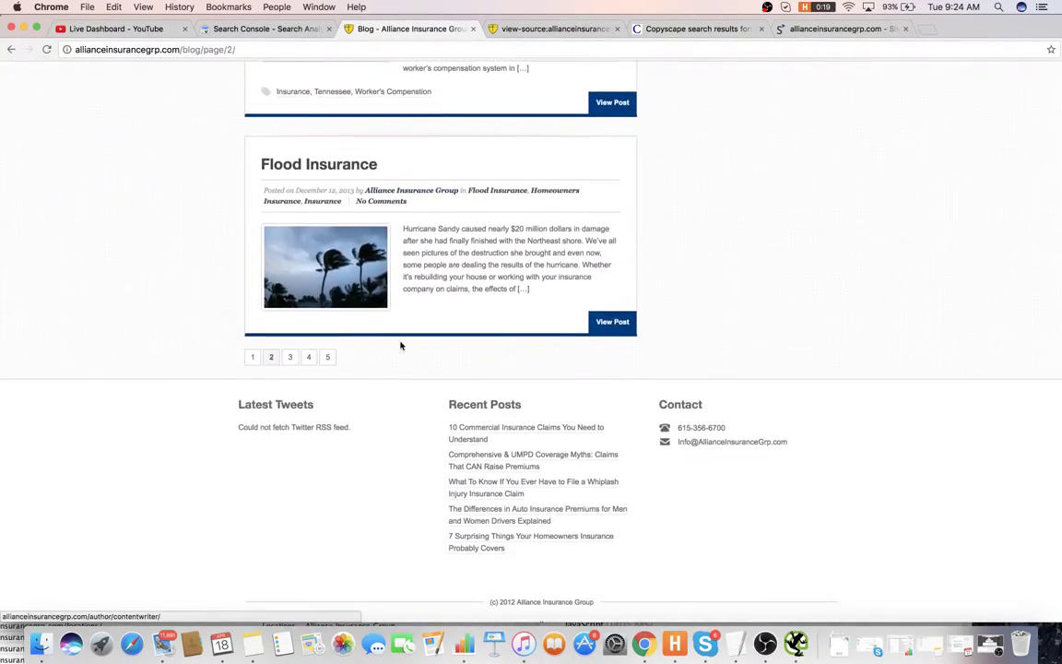
click(252, 357)
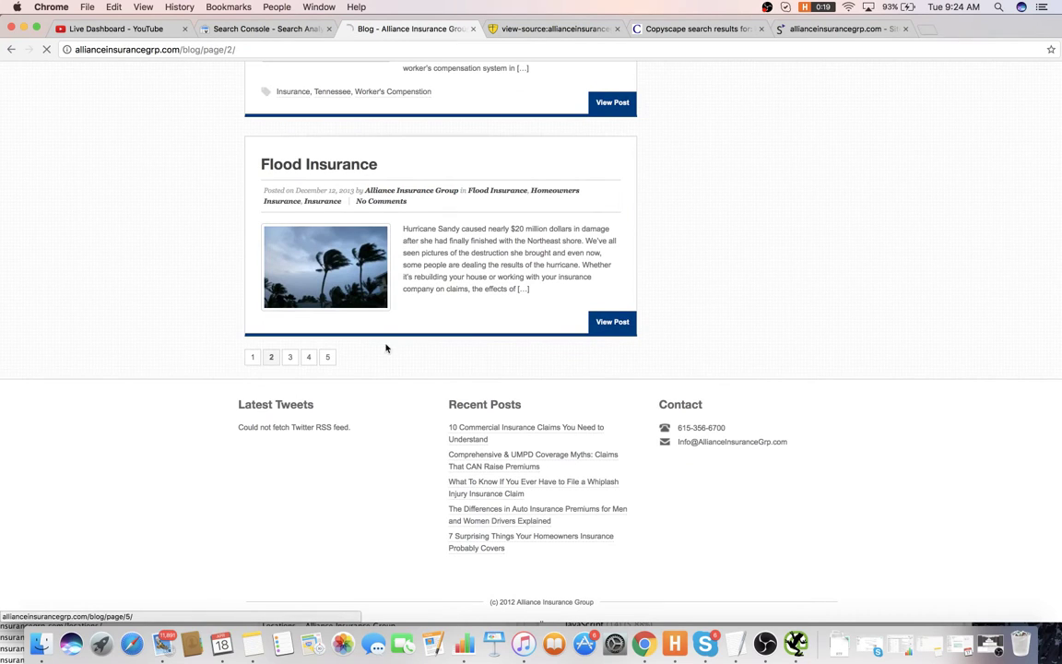
click(369, 291)
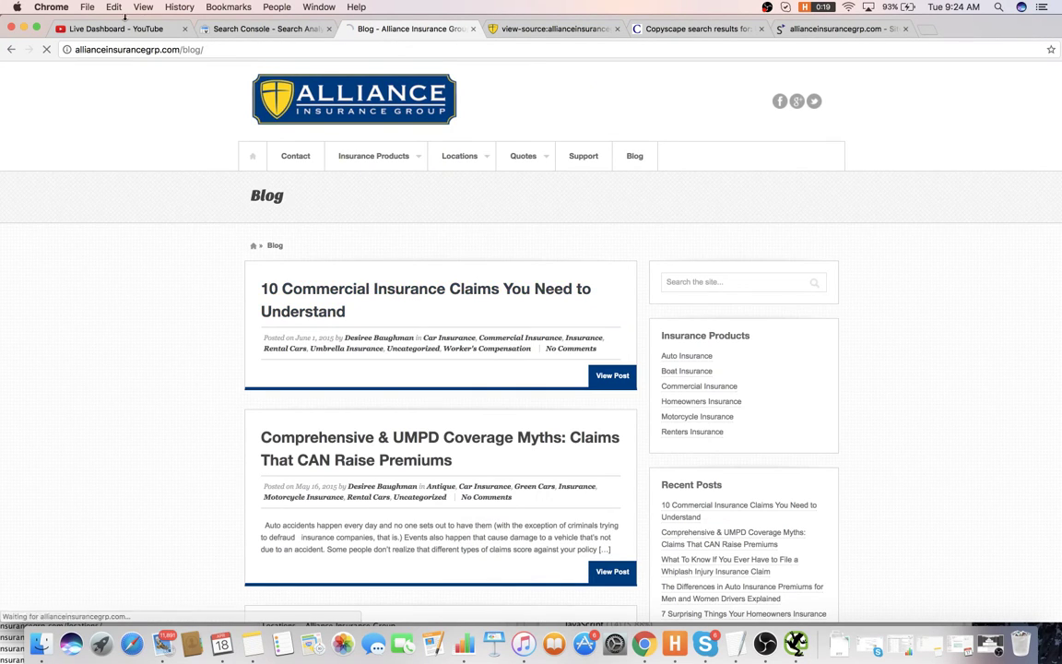
click(147, 29)
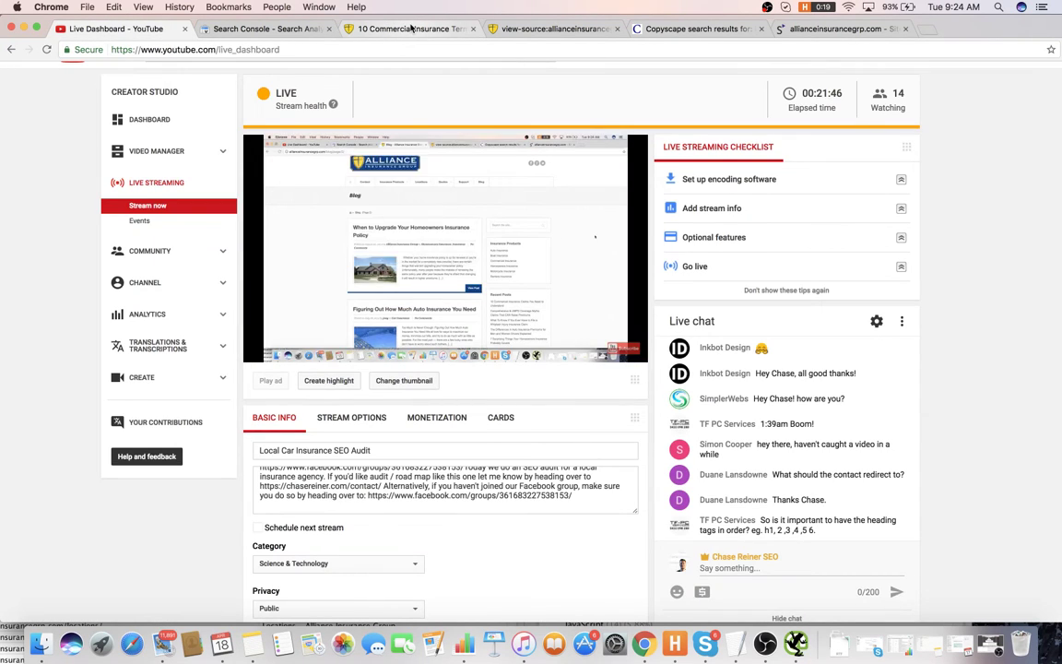
- Review the commercial insurance claims post and its newspaper image, then select the post's URL
click(412, 28)
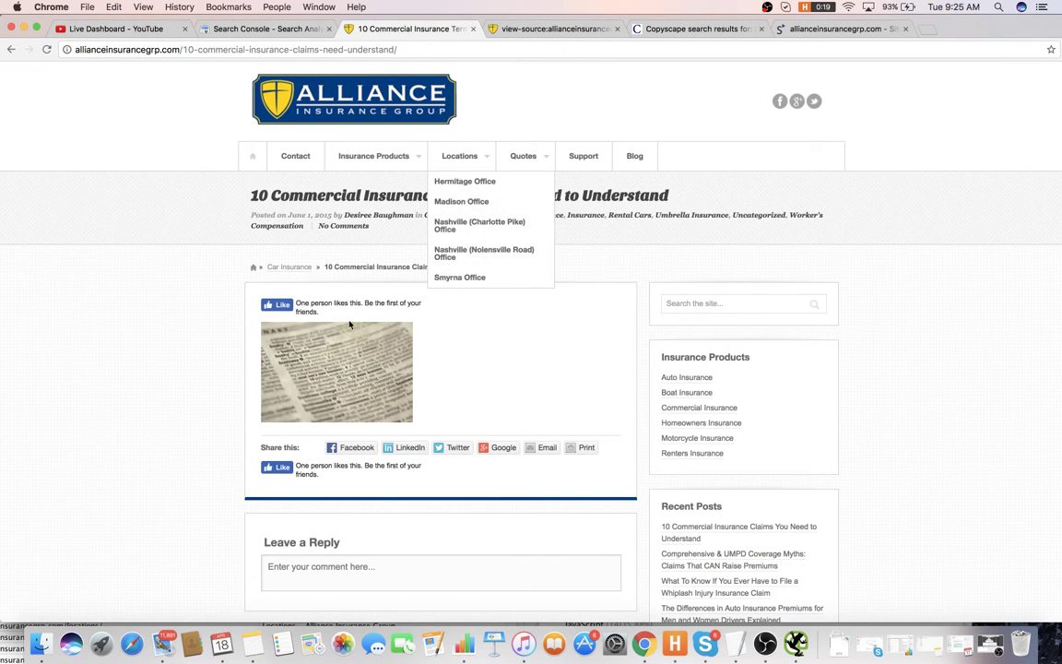
scroll(350, 327, down, 4)
scroll(346, 330, down, 5)
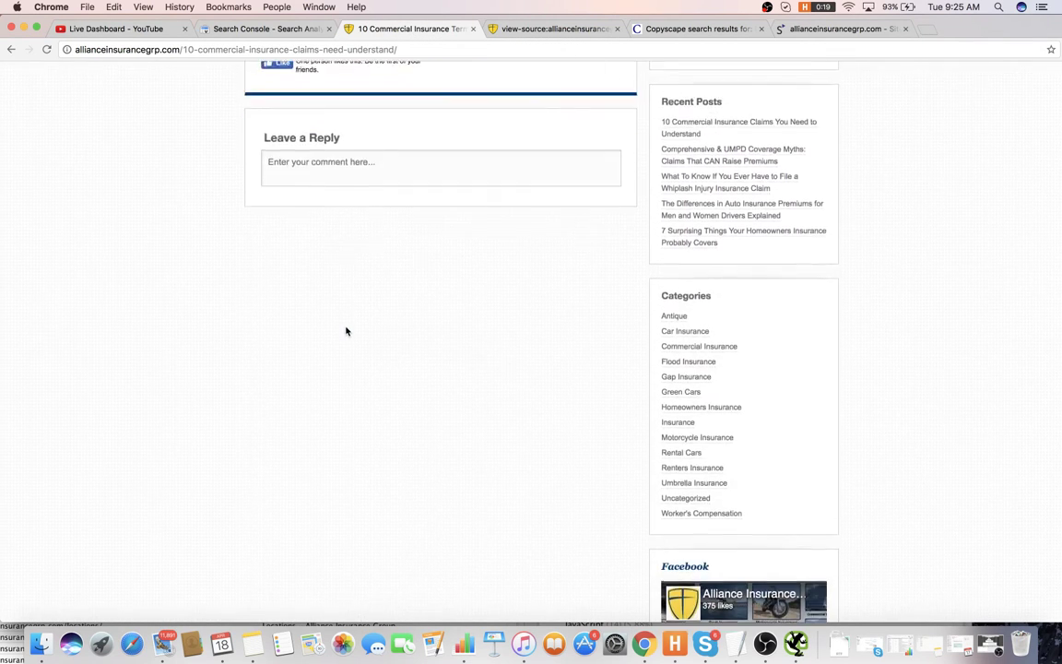
scroll(344, 334, up, 8)
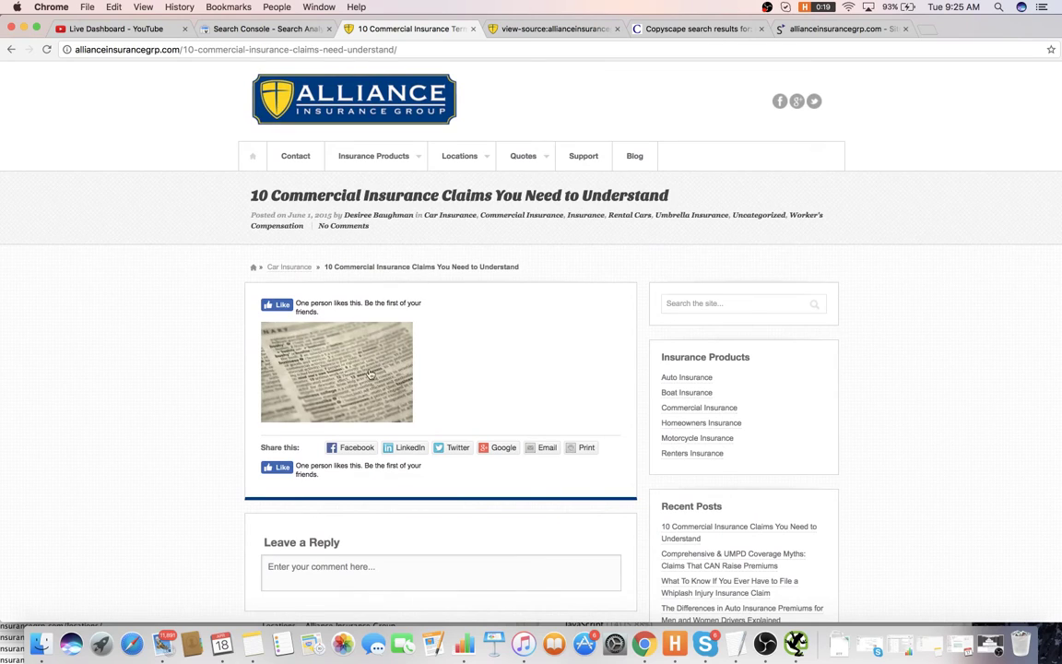
click(369, 373)
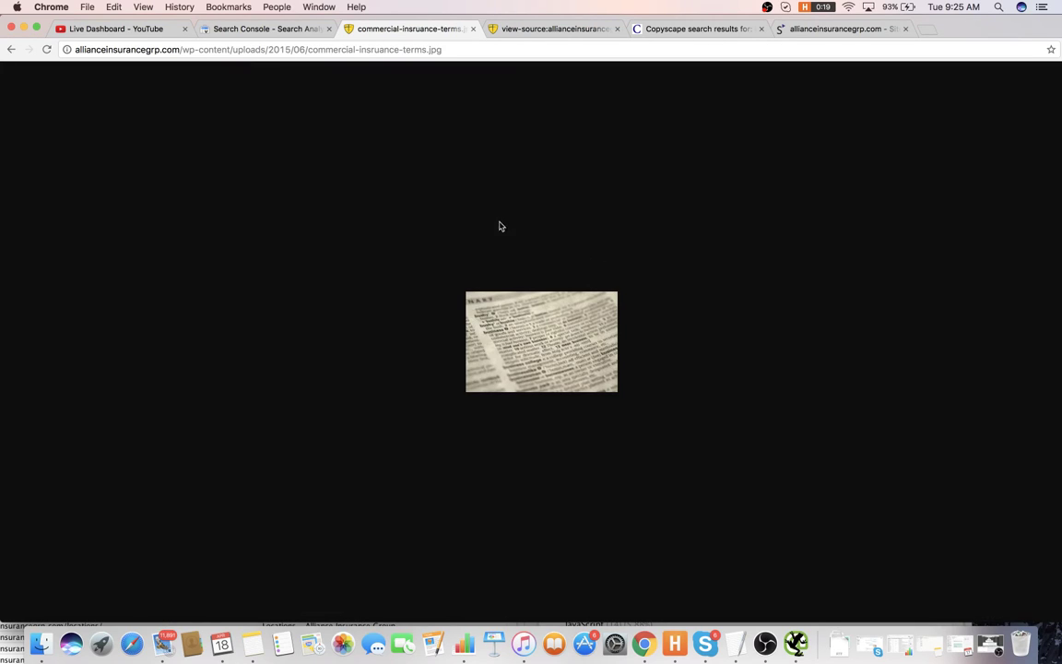
click(11, 49)
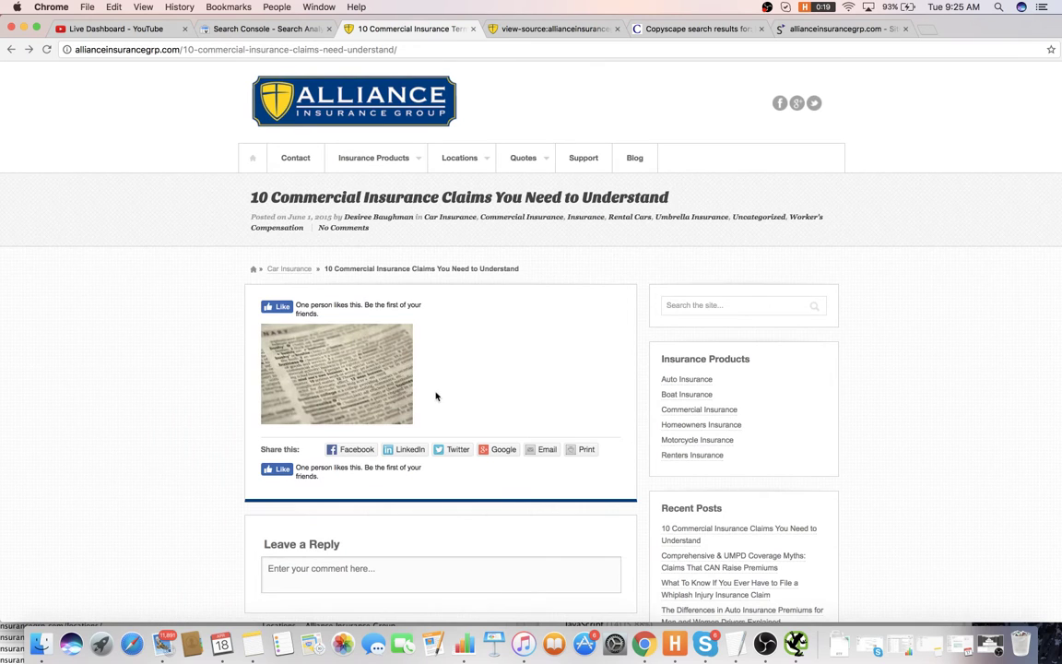
scroll(437, 393, down, 3)
scroll(433, 391, down, 3)
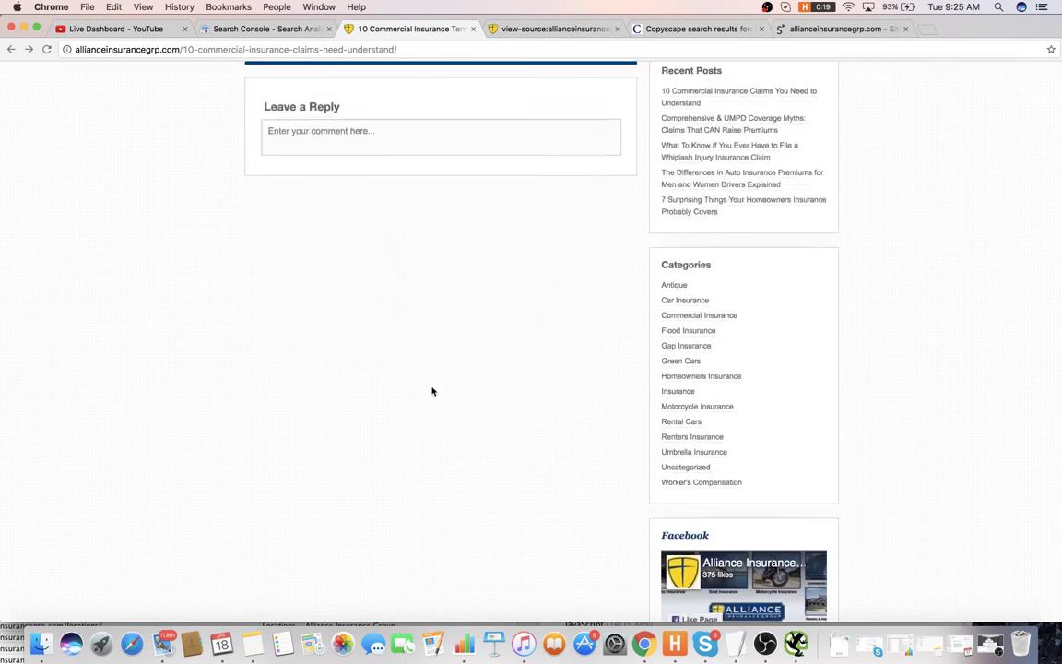
scroll(432, 386, up, 5)
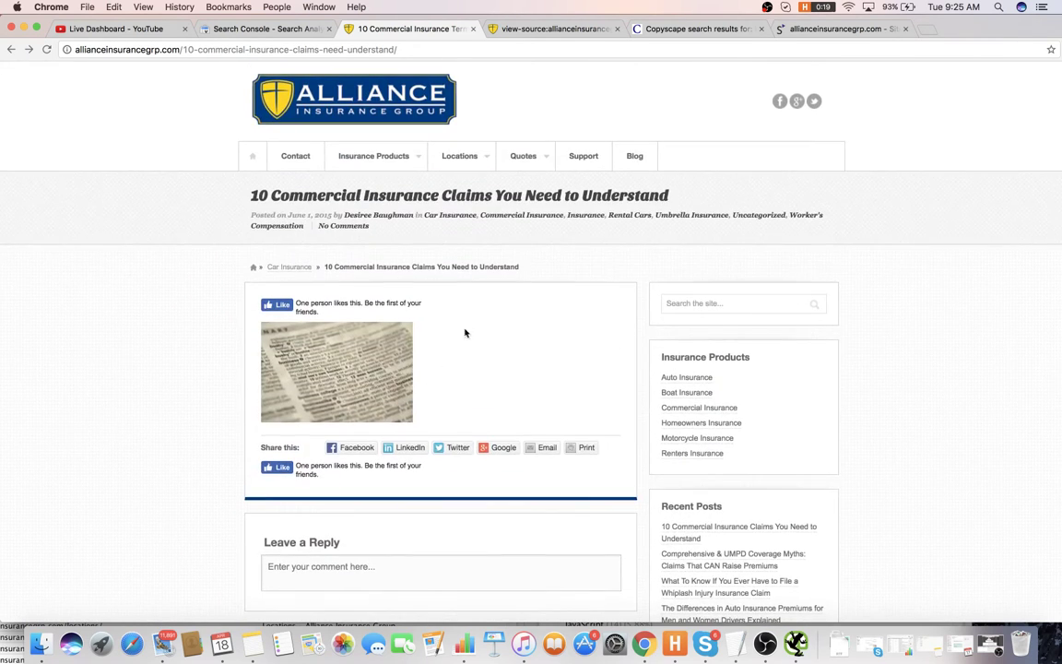
click(355, 50)
key(super+c)
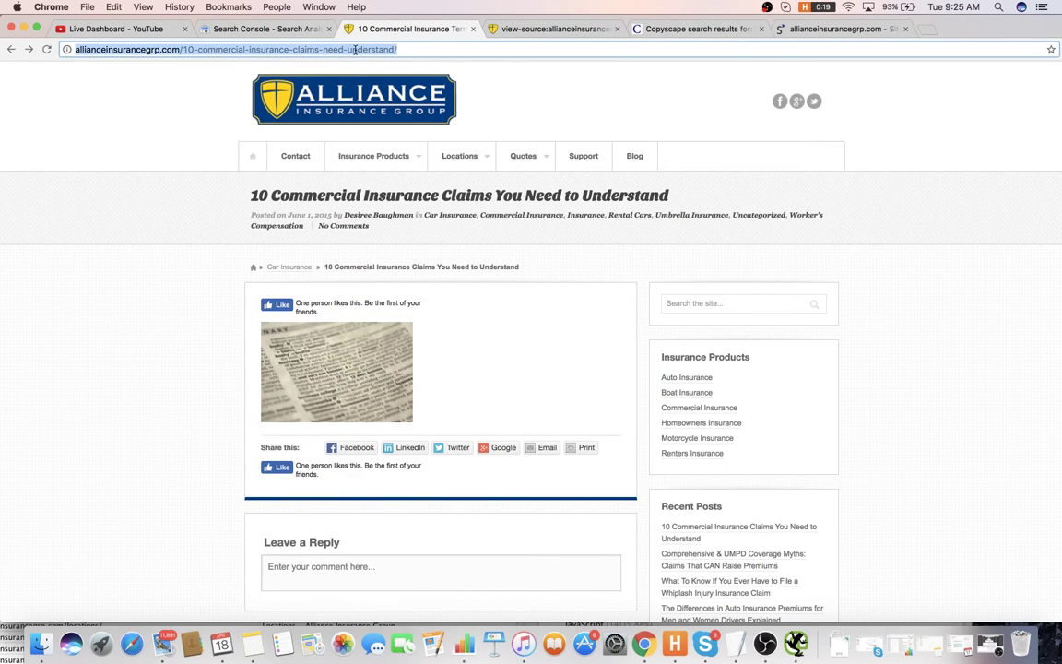
- Write item 30, 'no index thin content pages like:', followed by the pasted post URL
key(super+Tab)
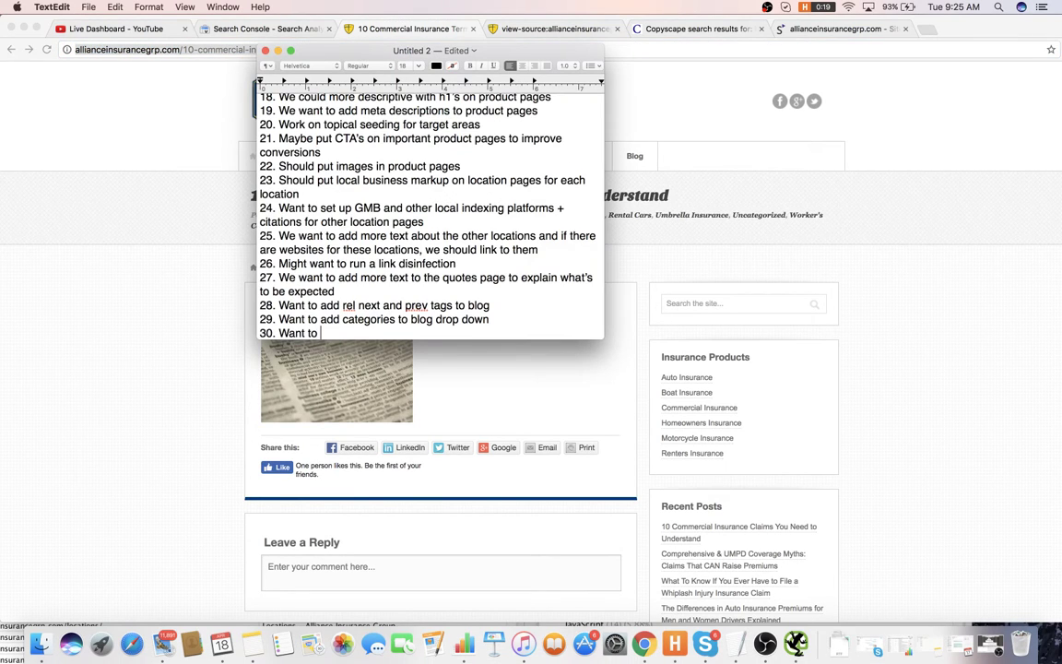
text(ndex thin cont)
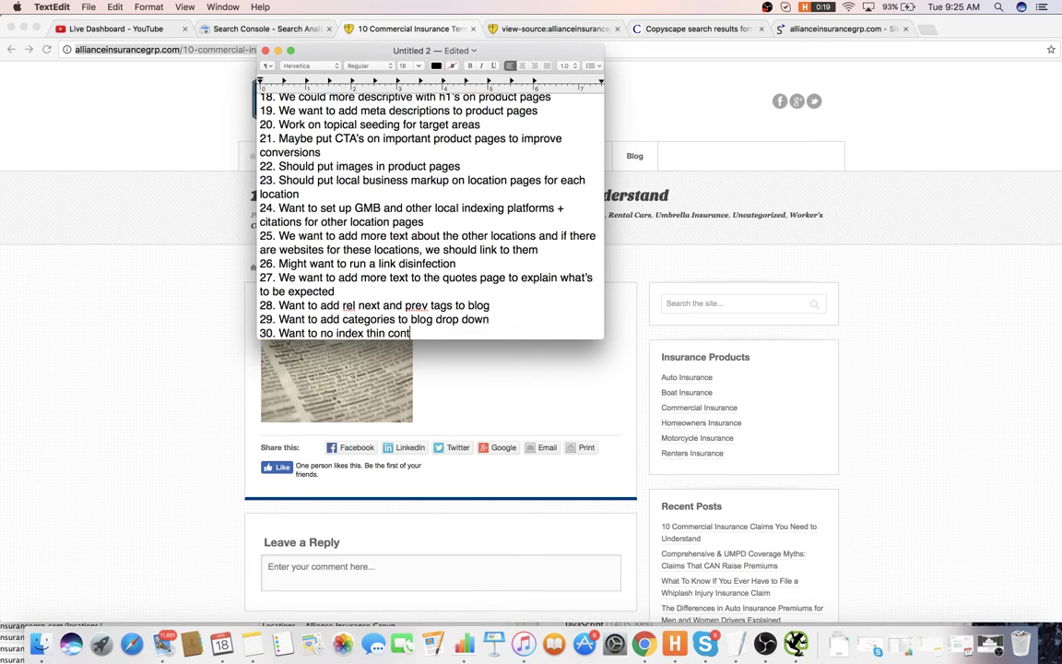
text(ent pages like:)
key(super+v)
key(Return)
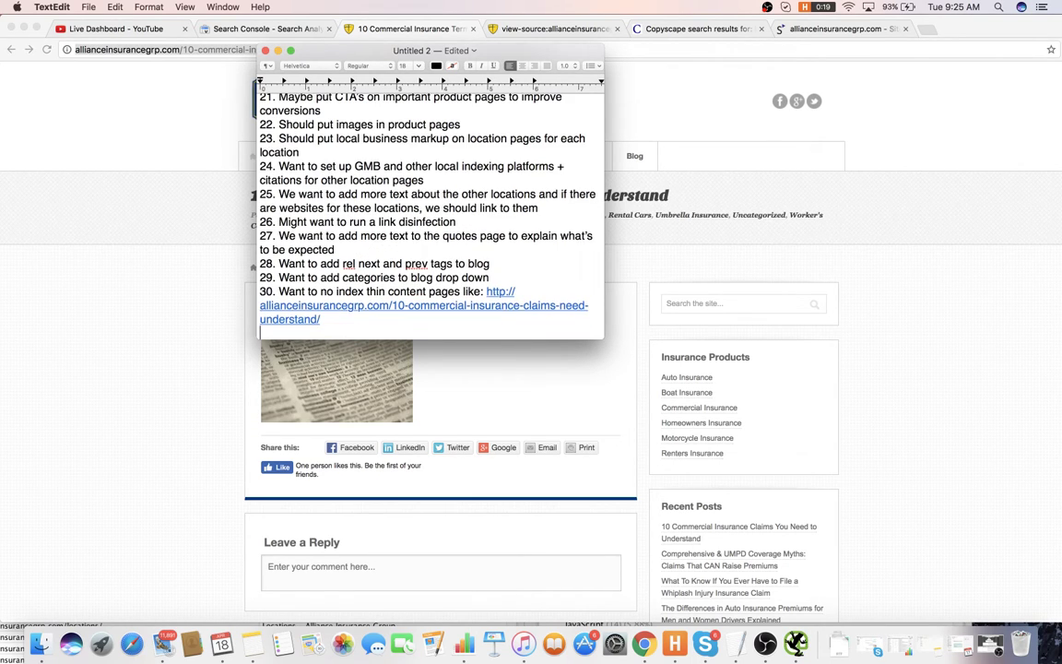
click(975, 229)
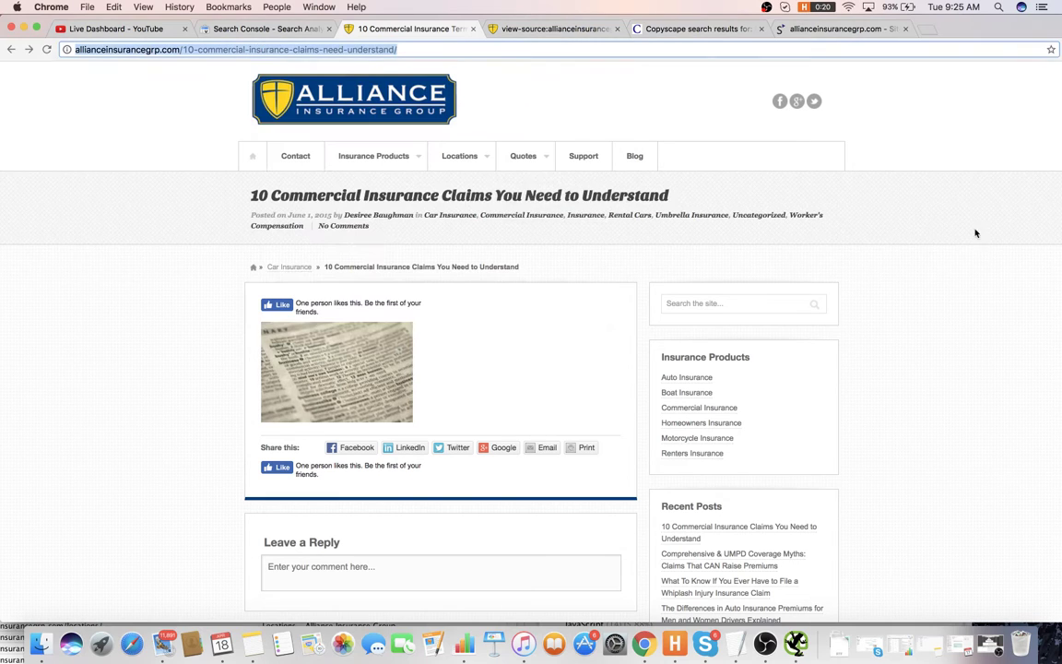
click(11, 49)
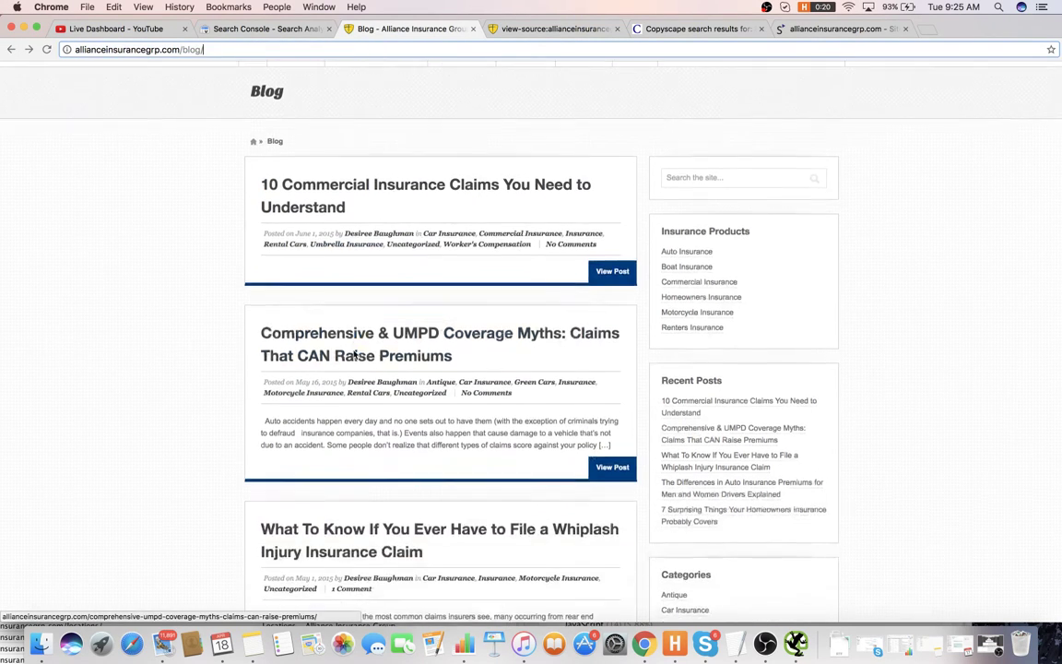
- Open the Comprehensive & UMPD Coverage Myths post and select its URL path after the domain
click(387, 279)
scroll(390, 279, down, 3)
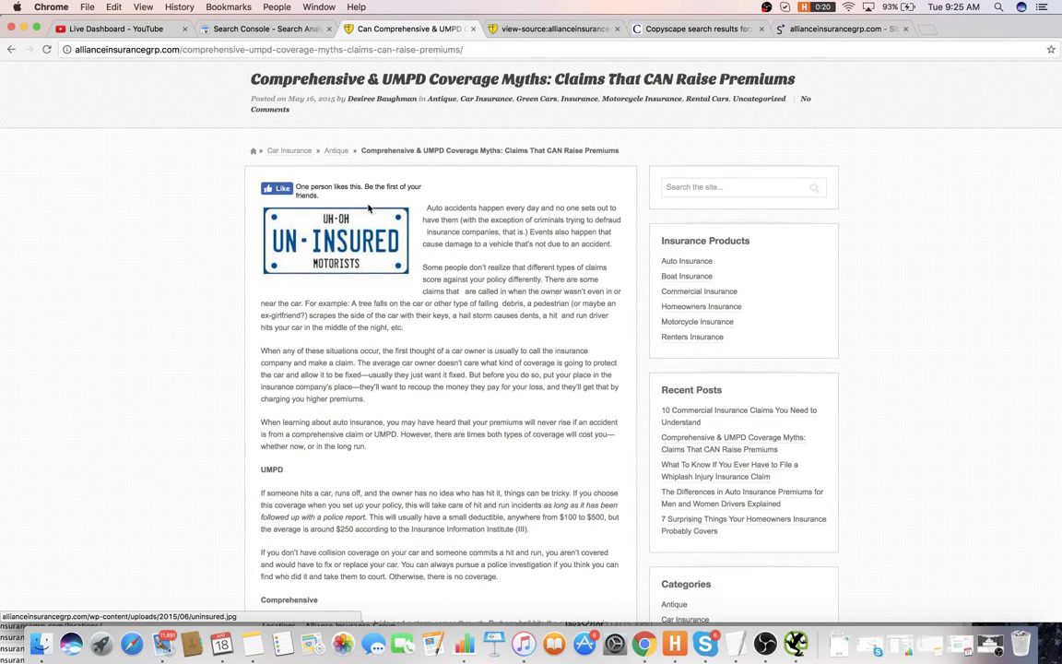
click(273, 49)
key(super+c)
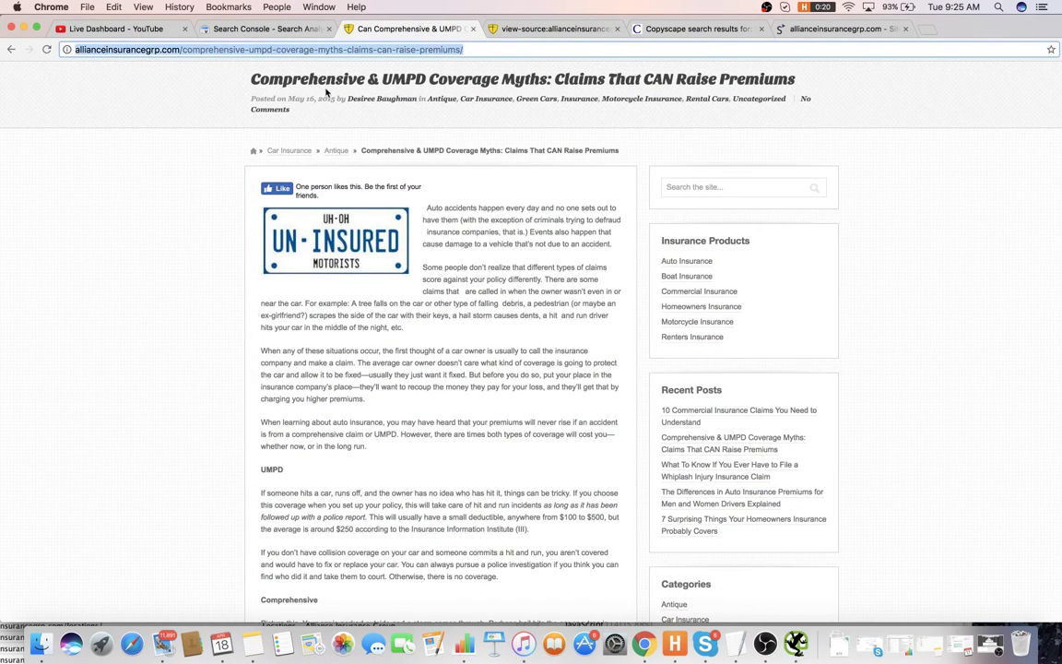
click(180, 49)
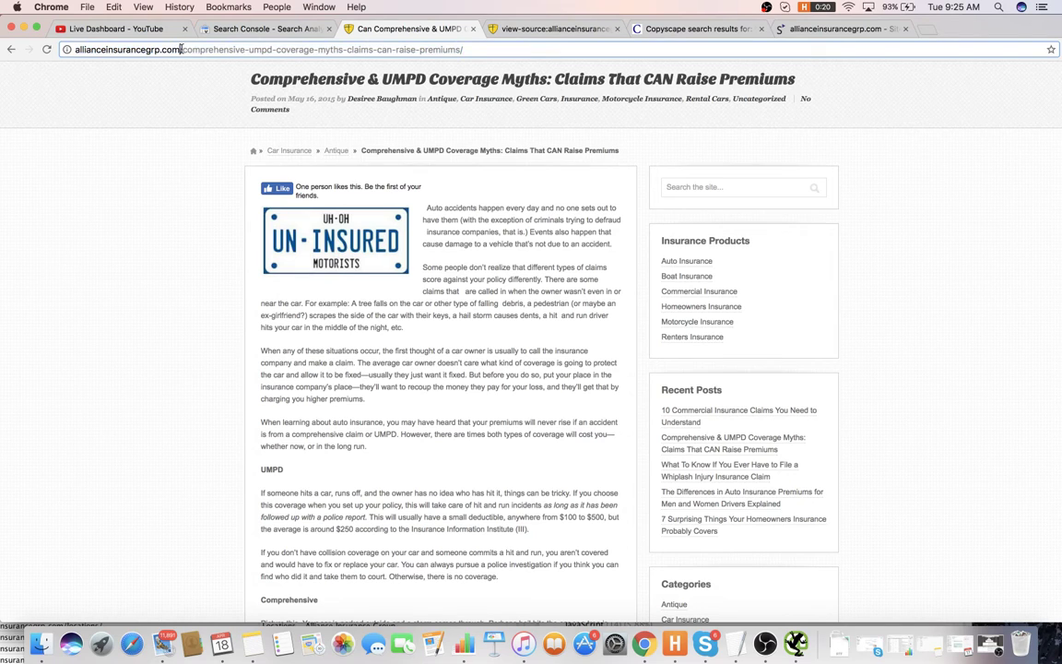
drag(181, 49, 491, 62)
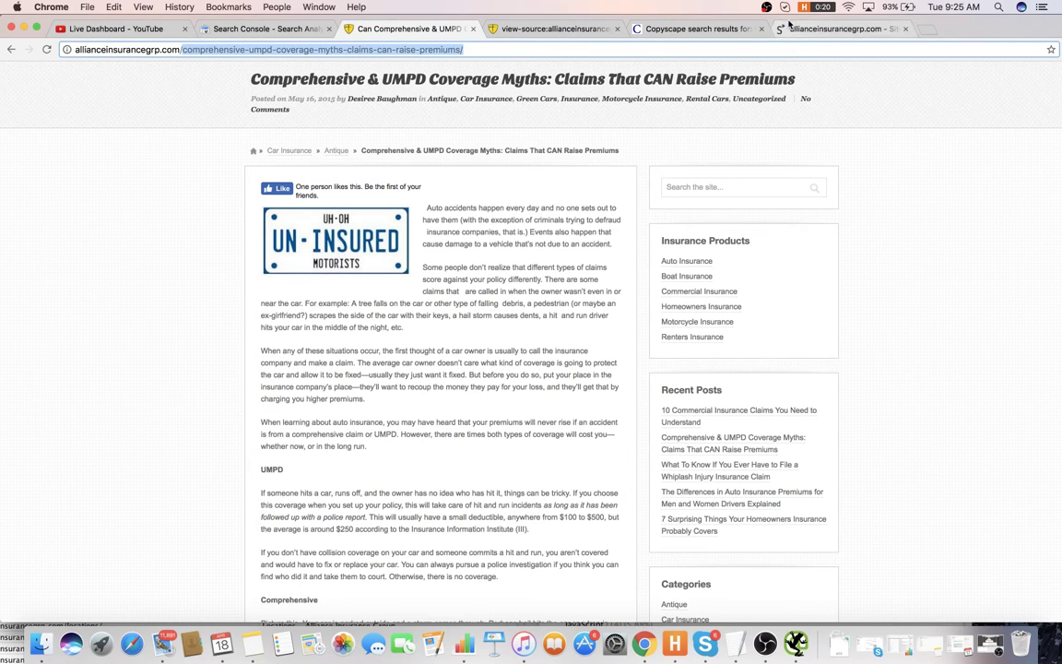
key(super+t)
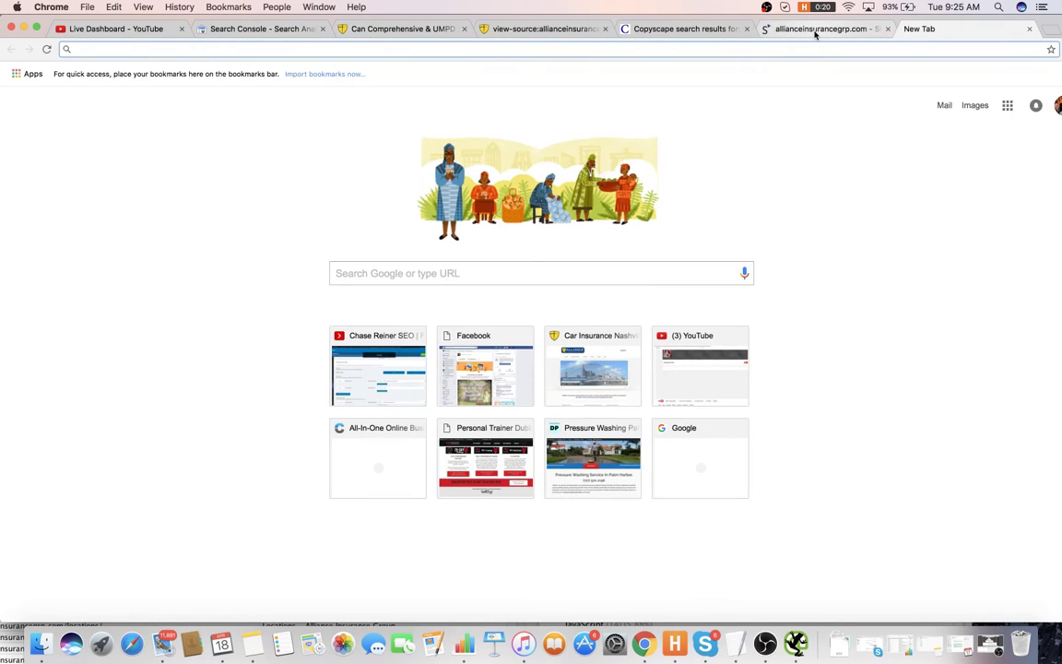
- Test the UMPD myths post URL in Google's Structured Data Testing Tool
text(struc)
key(Return)
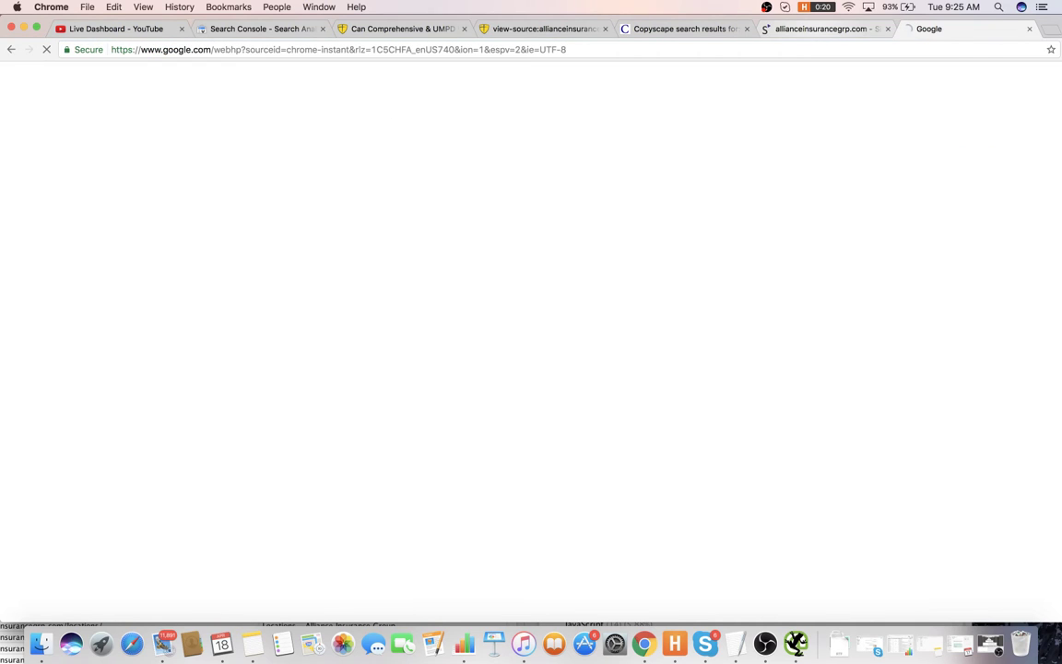
click(198, 179)
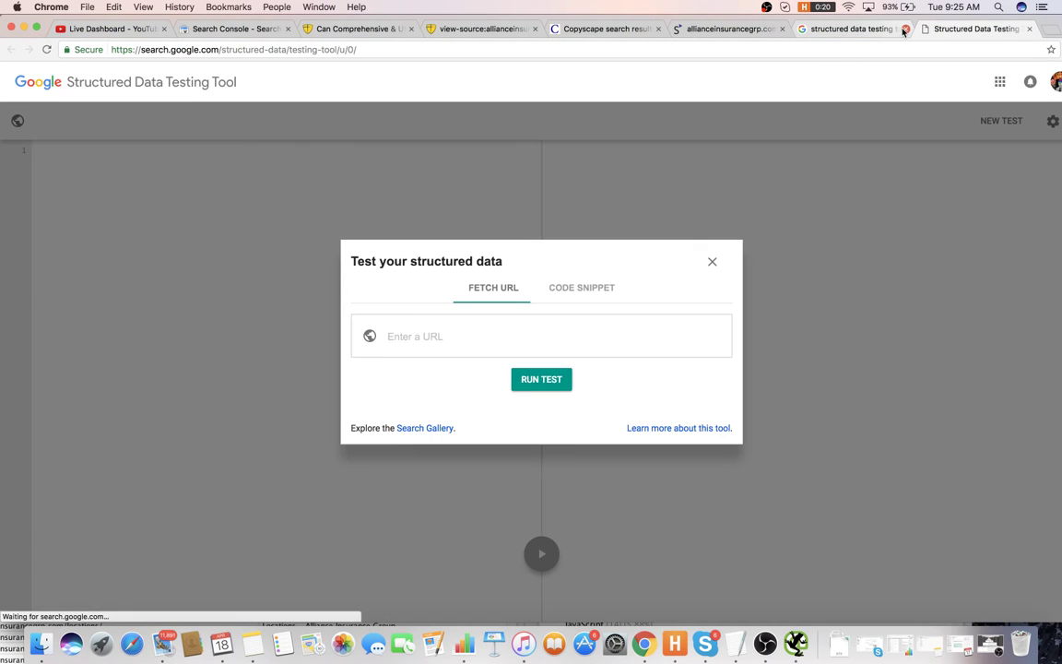
click(905, 30)
click(572, 338)
key(super+v)
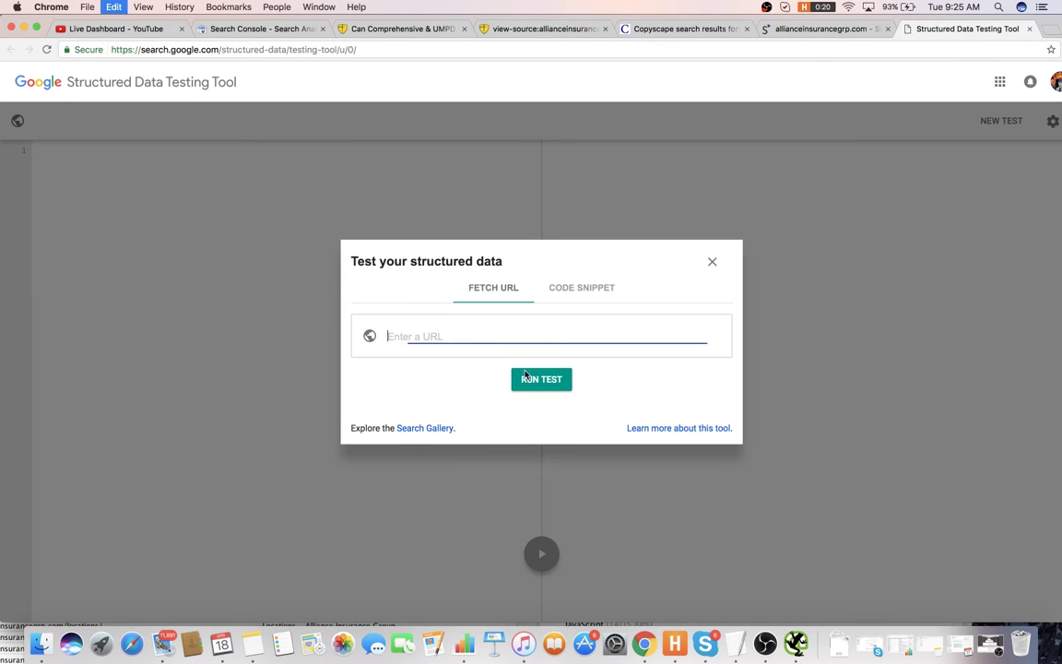
click(541, 379)
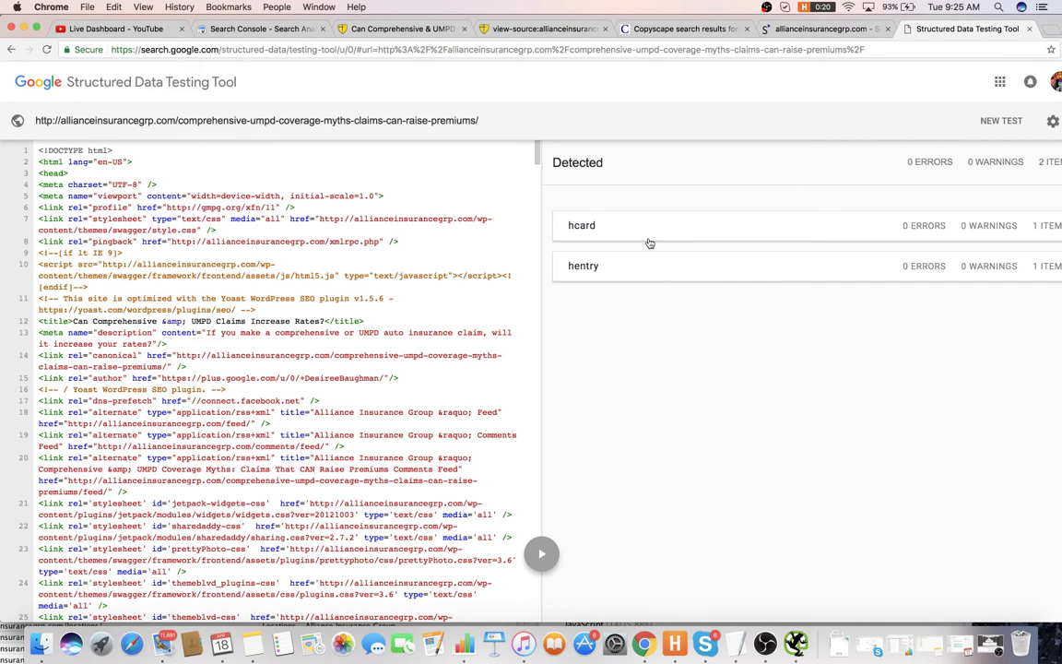
- Begin item 31 in the notes: 'Want to add blog p…' about blog post markup
key(super+Tab)
text(N)
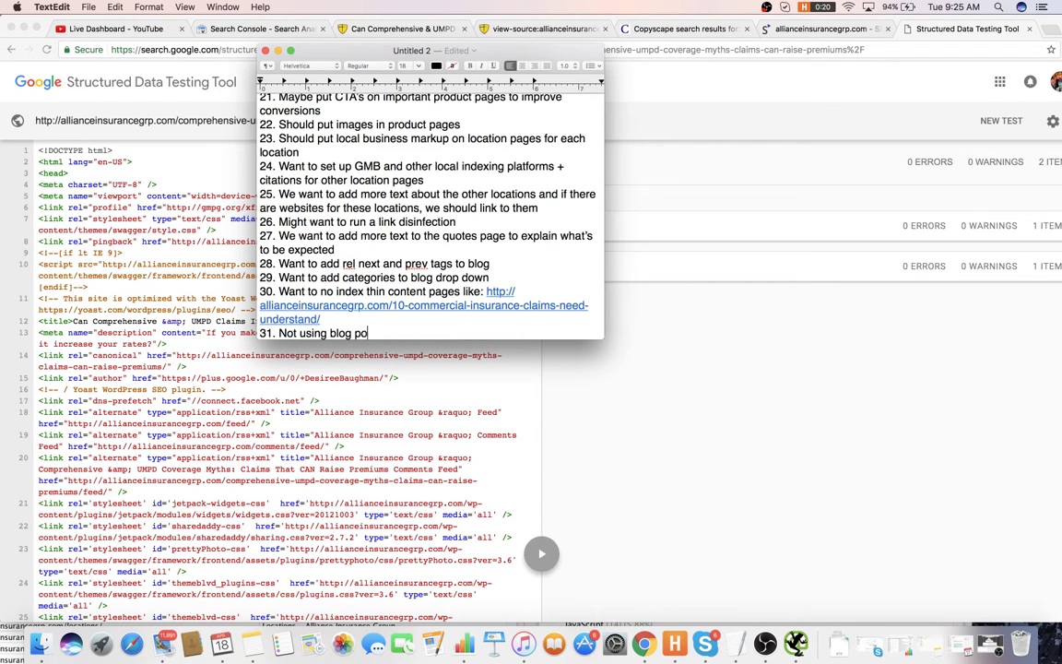
text(ot using)
key(BackSpace)
key(BackSpace)
key(BackSpace)
key(BackSpace)
key(BackSpace)
key(BackSpace)
key(BackSpace)
key(BackSpace)
key(BackSpace)
text(Want to )
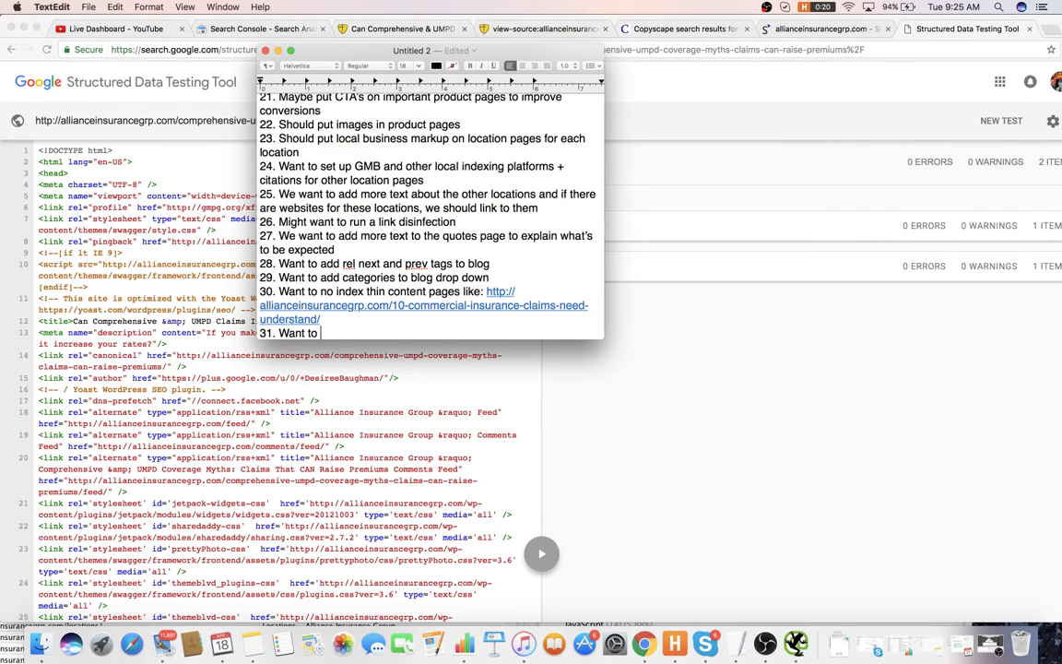
text(add blog post markup to to blog posts)
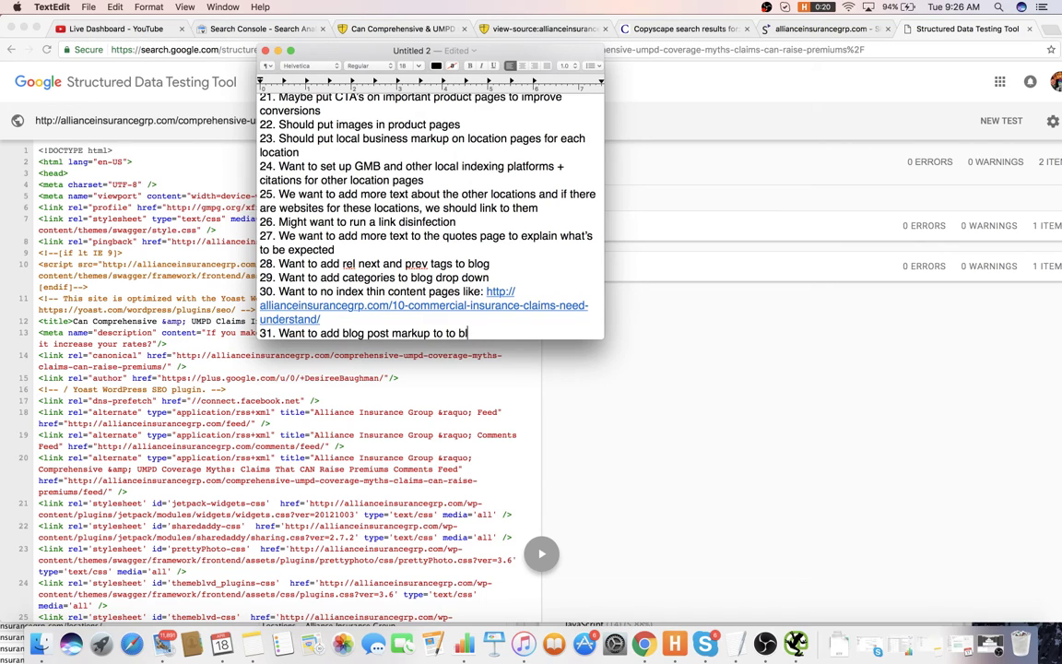
- Start item 32 in the notes, then scroll the UMPD article and open its page source
key(Return)
text(2.)
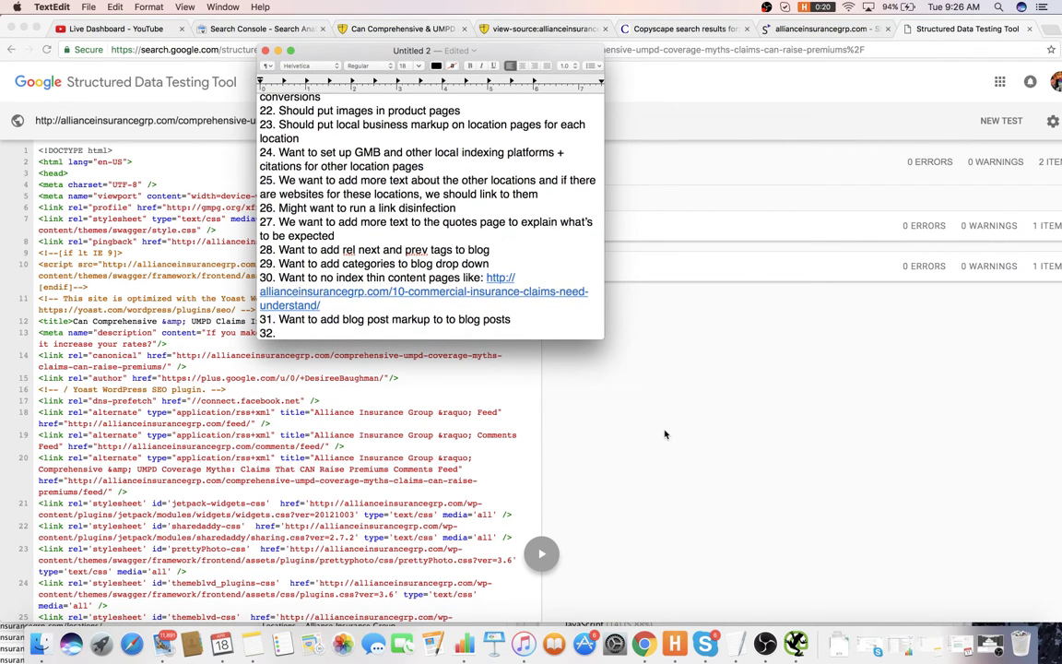
click(664, 434)
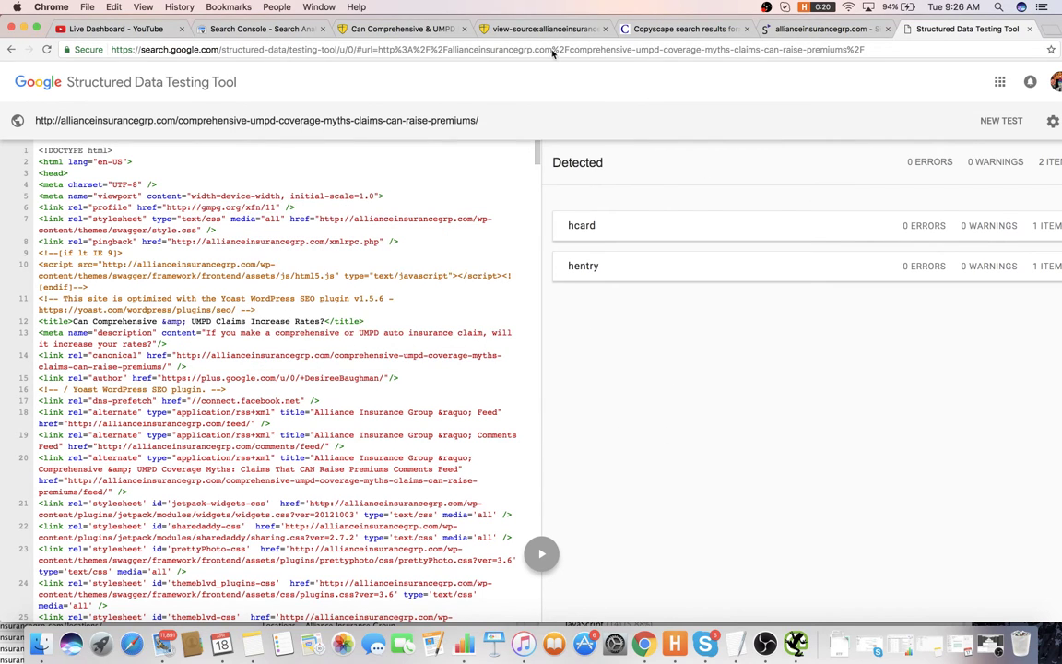
click(383, 28)
scroll(491, 180, down, 5)
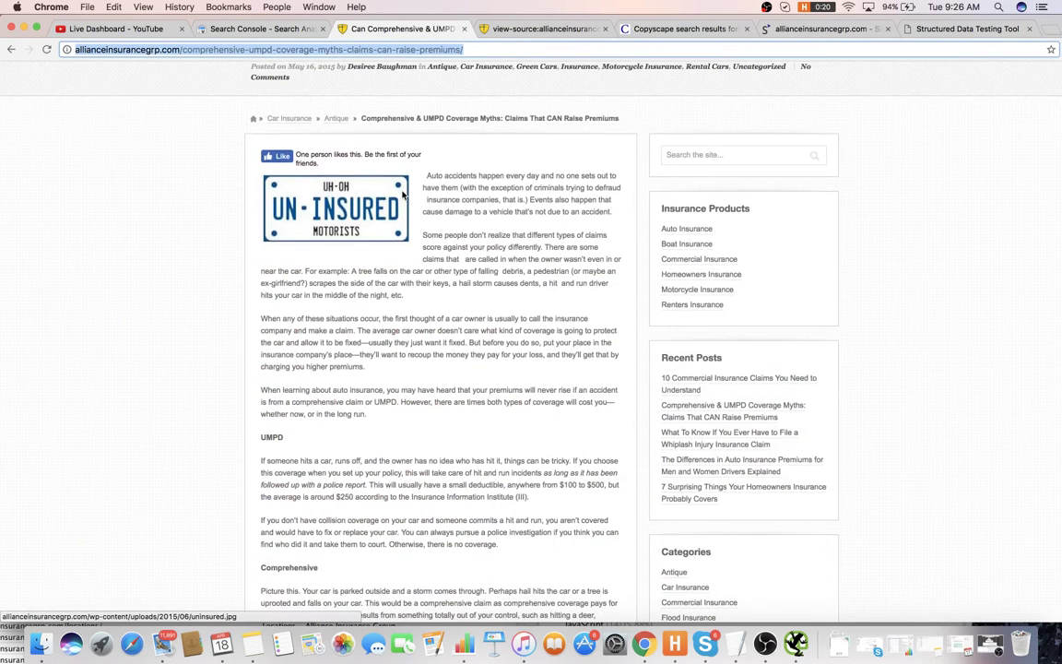
scroll(491, 180, down, 3)
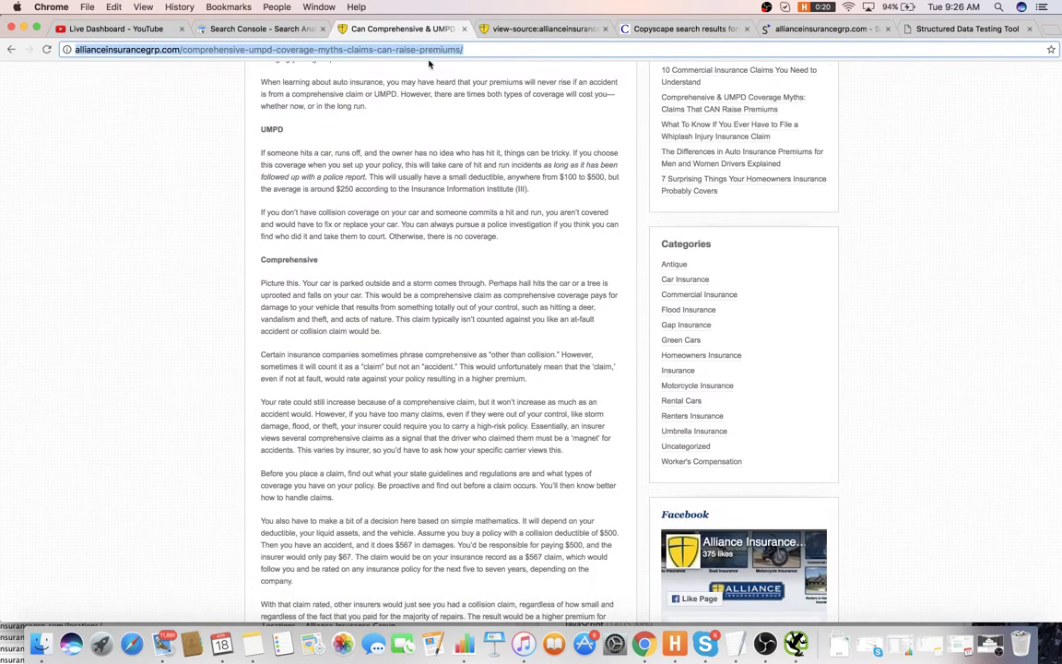
click(535, 29)
- Search Google for 'seo centro' and open SEOCentro's SEO Analyzer tool
click(535, 43)
text(seo centro)
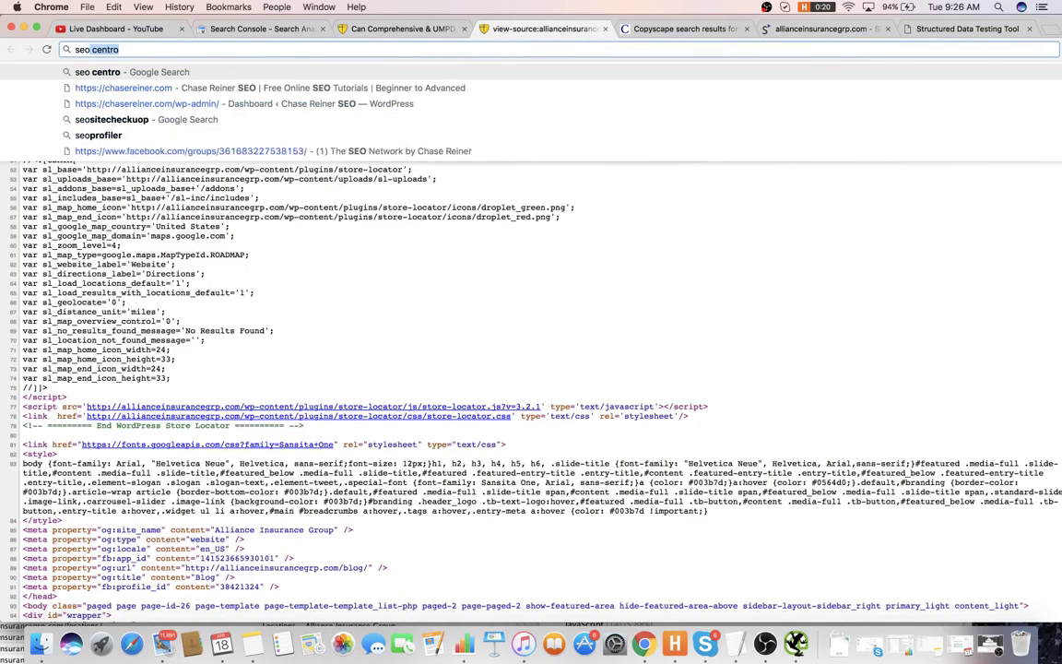
key(Return)
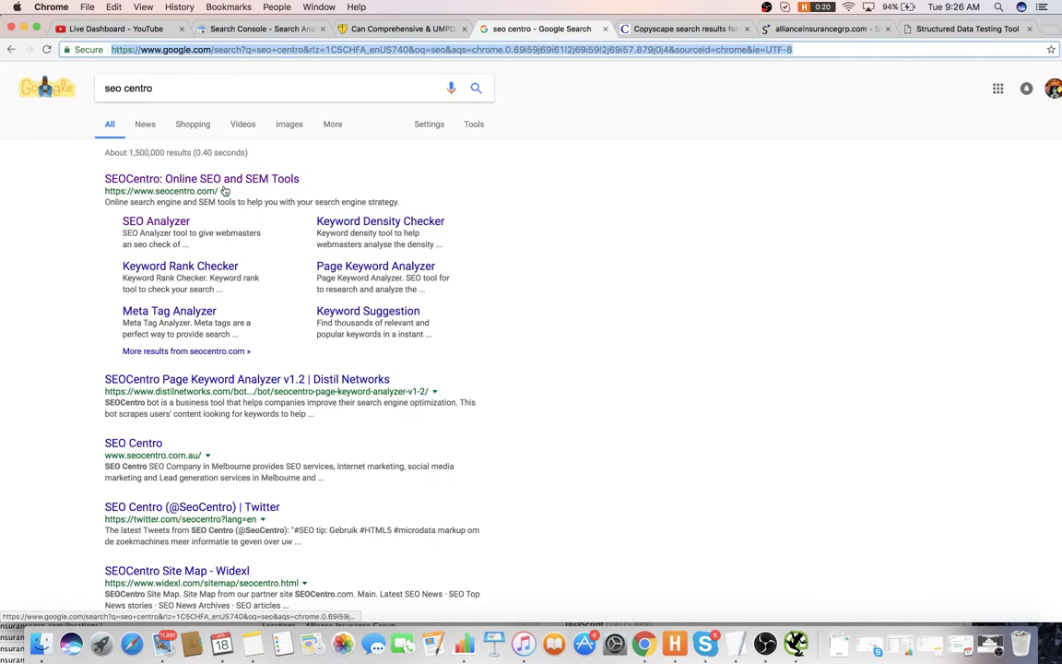
click(229, 178)
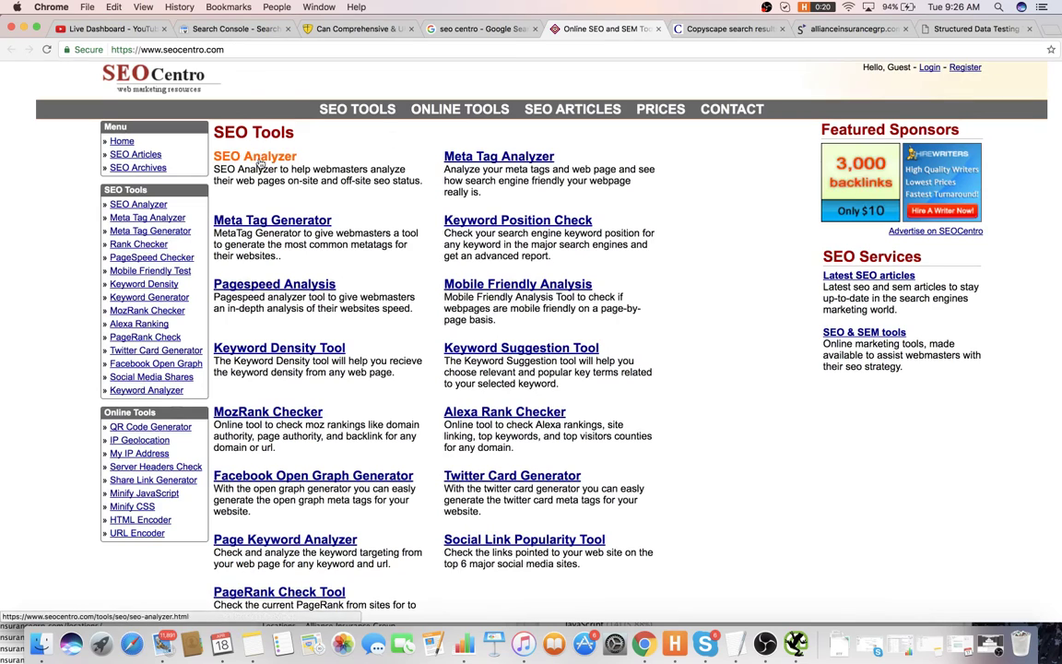
click(255, 156)
click(535, 29)
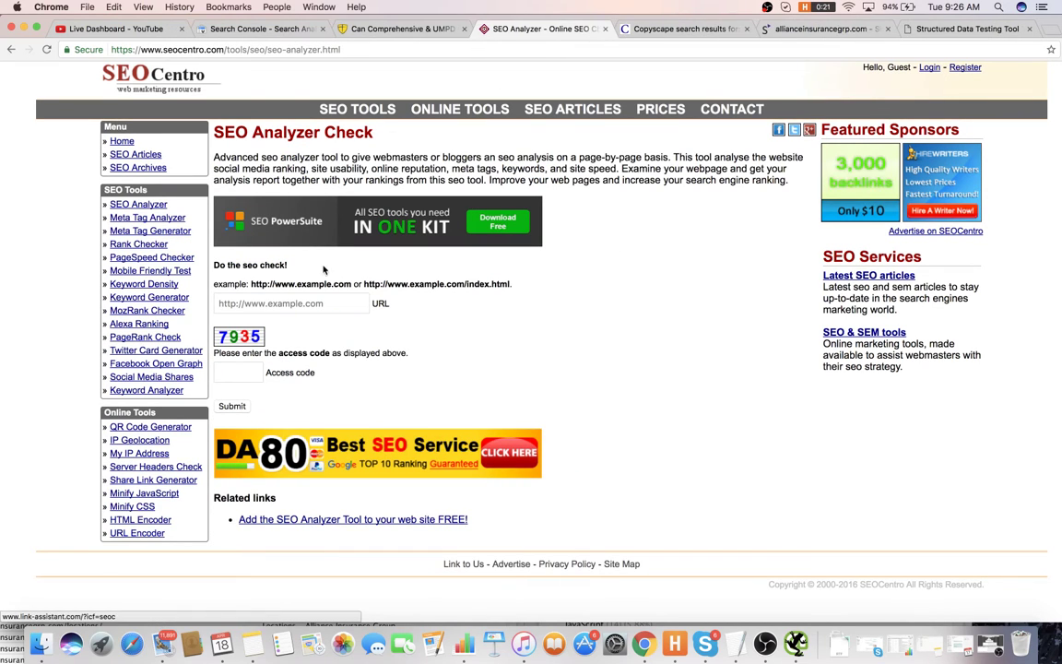
- Analyze the pasted article URL with the access code and review its 55 SEO and 52 speed scores
click(276, 304)
key(super+v)
click(231, 371)
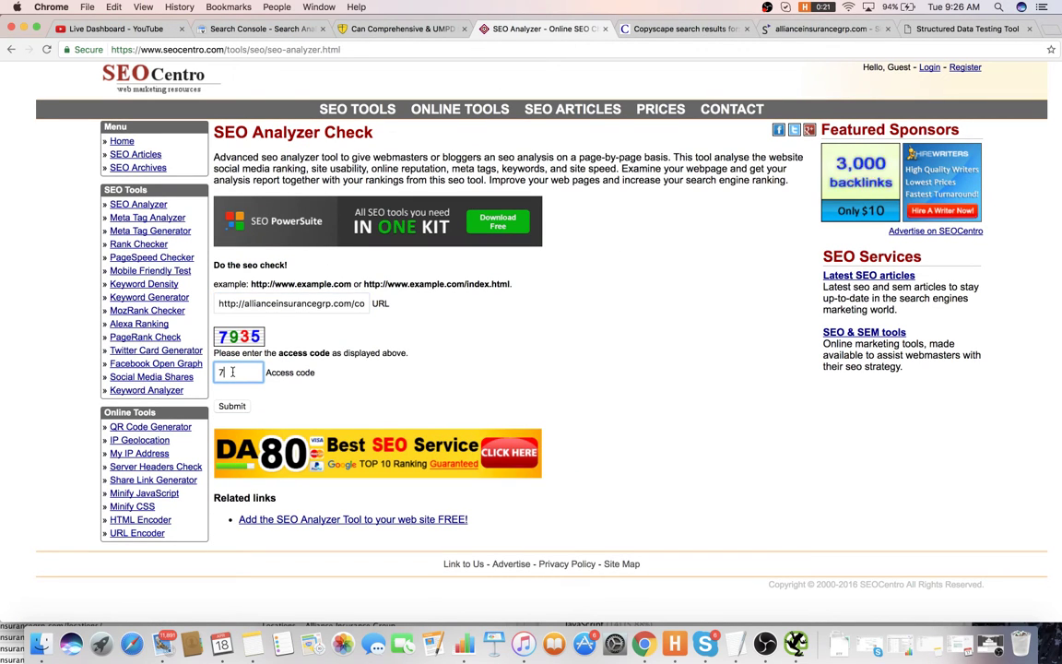
text(7935)
key(Return)
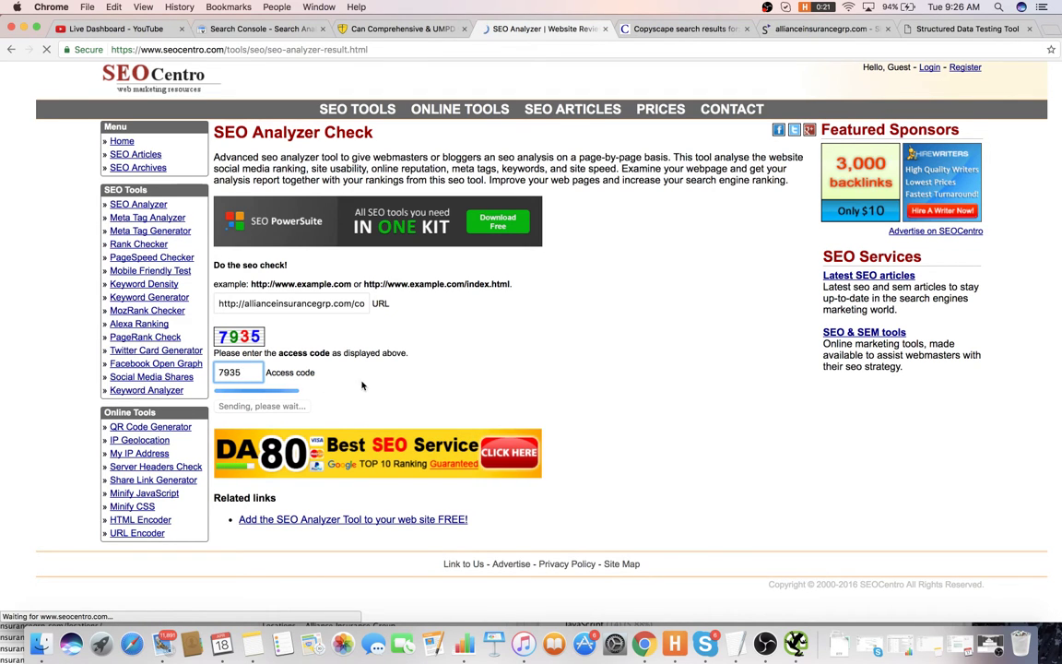
scroll(381, 381, down, 5)
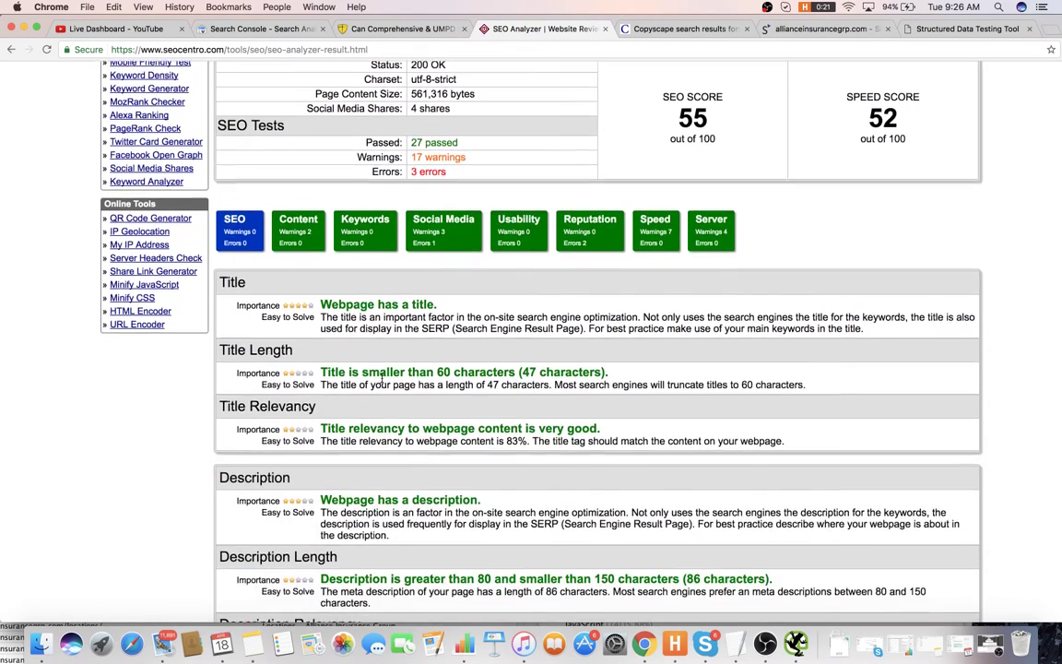
scroll(381, 382, down, 6)
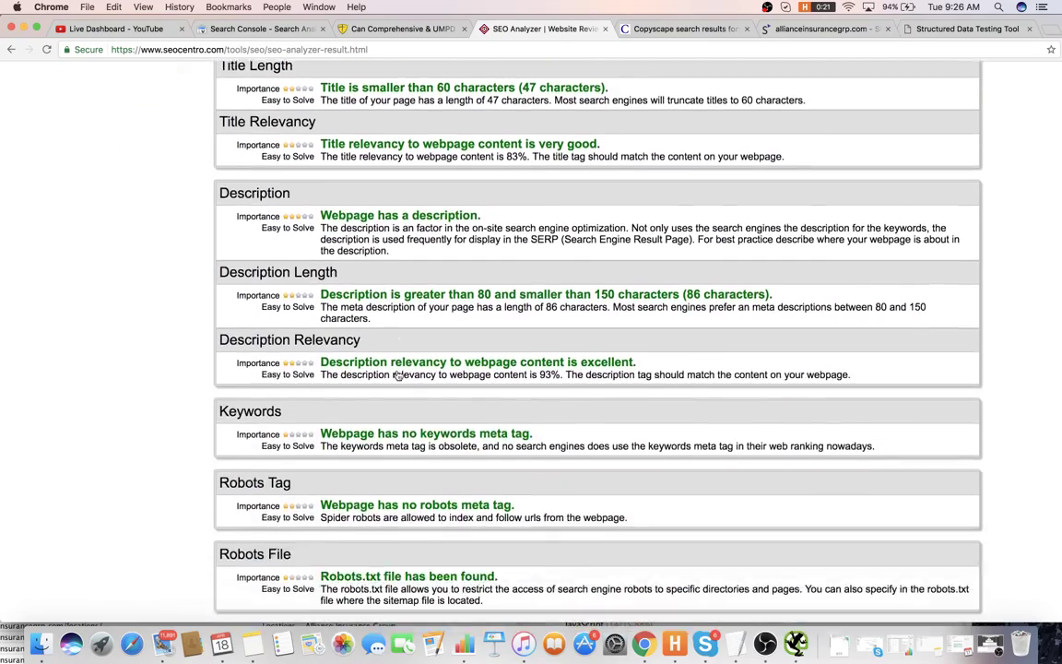
scroll(396, 375, down, 10)
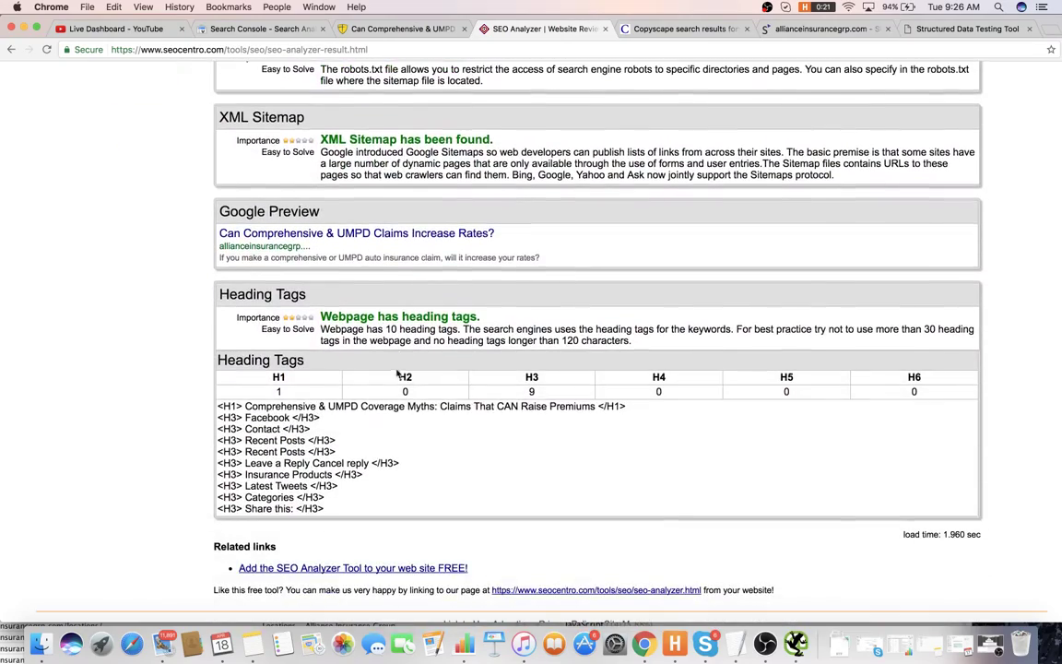
scroll(429, 378, up, 20)
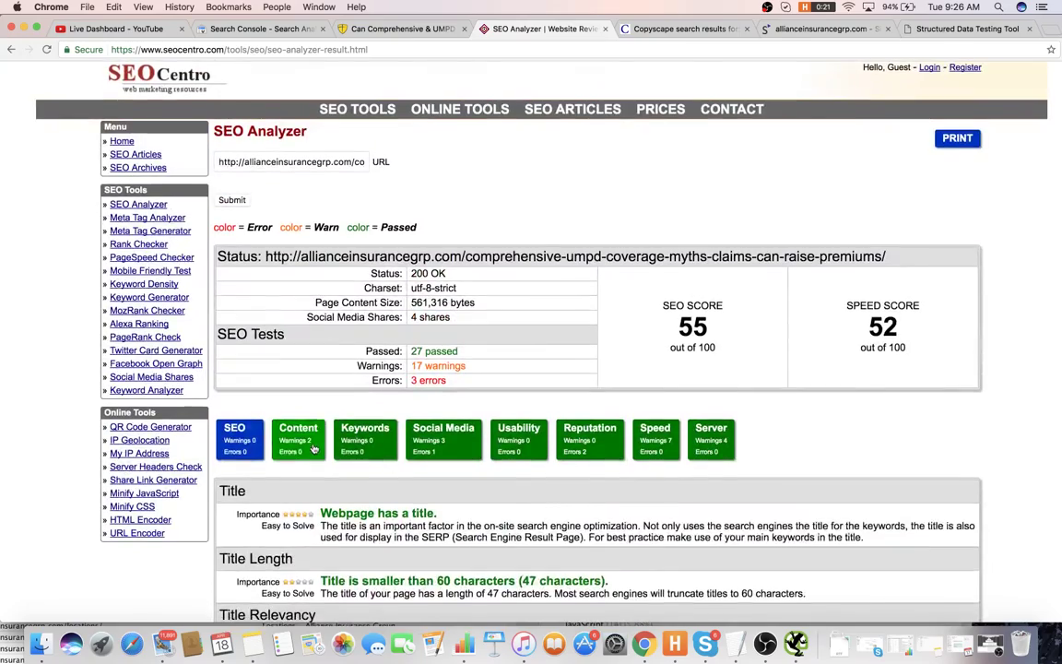
scroll(364, 424, down, 9)
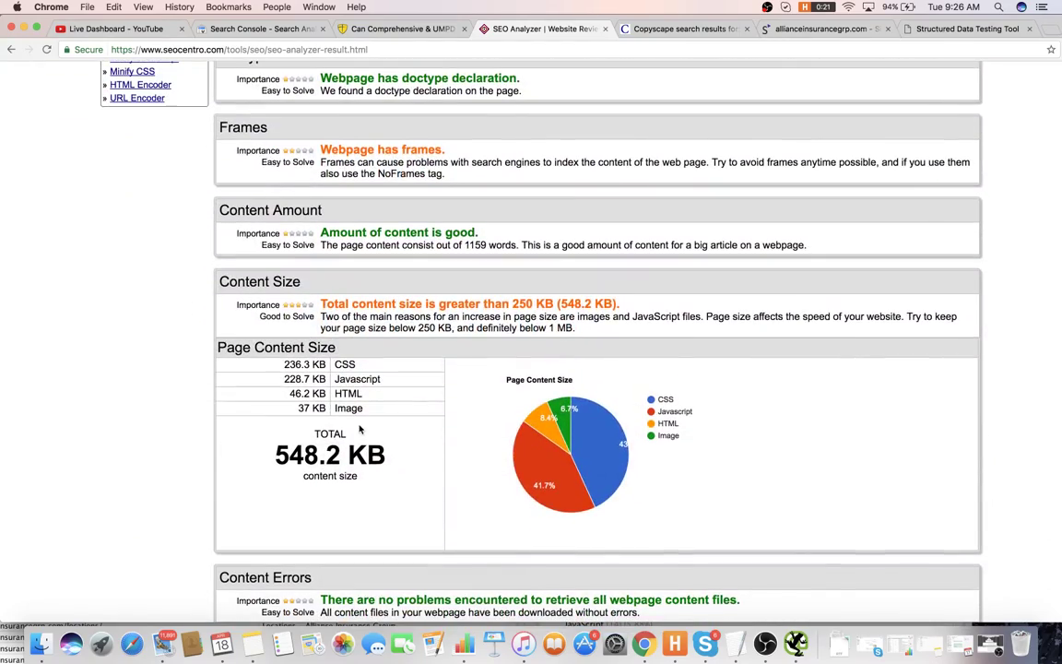
scroll(365, 409, up, 2)
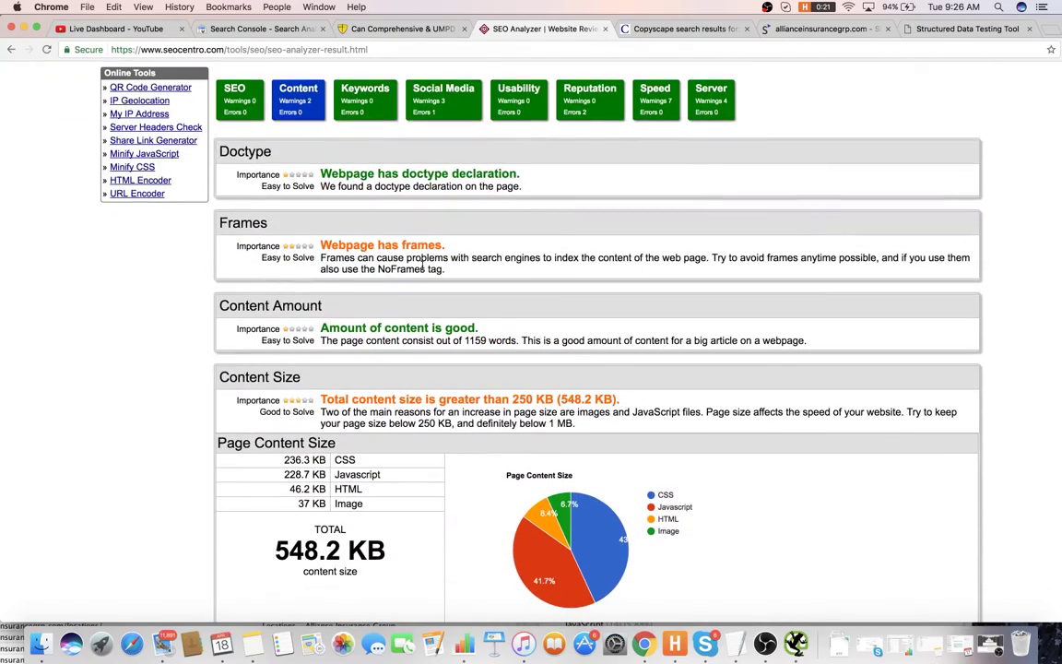
- Review the Keywords, Social Media, Usability and Reputation results, then move to the Search Console tab
click(380, 104)
scroll(558, 270, down, 1)
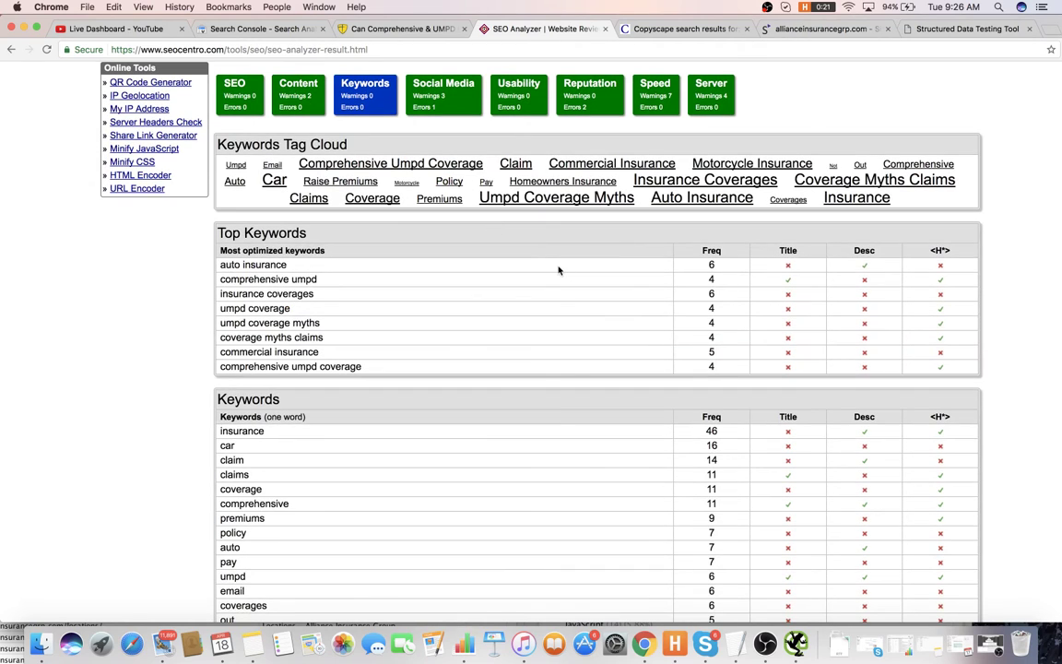
scroll(561, 268, down, 1)
scroll(552, 258, up, 1)
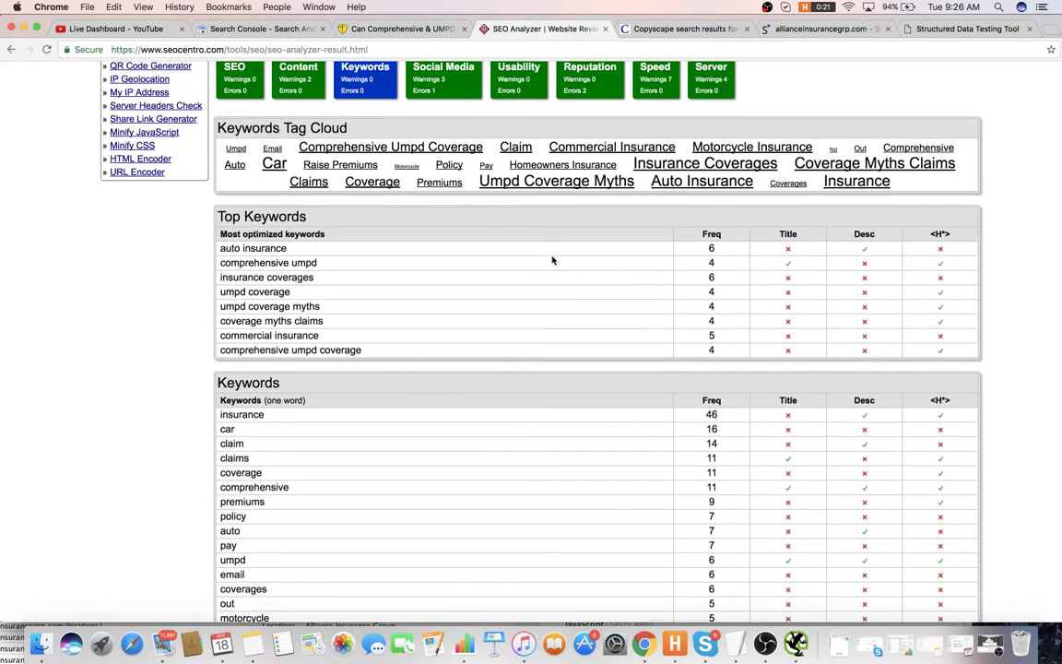
scroll(532, 258, up, 5)
click(443, 305)
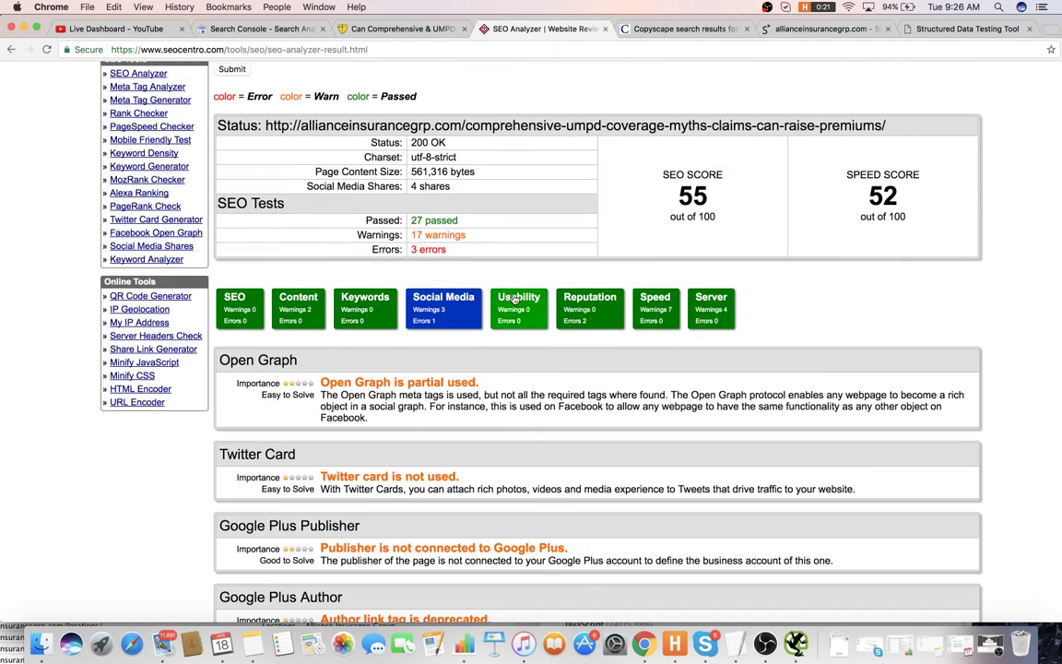
click(523, 312)
click(590, 304)
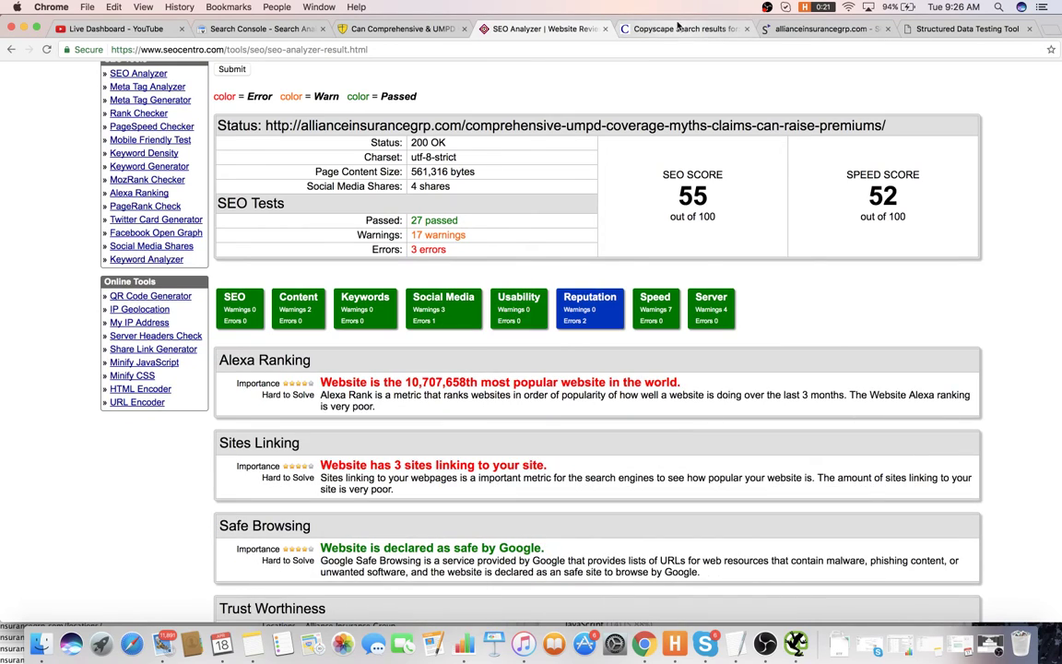
click(646, 29)
click(396, 29)
click(258, 29)
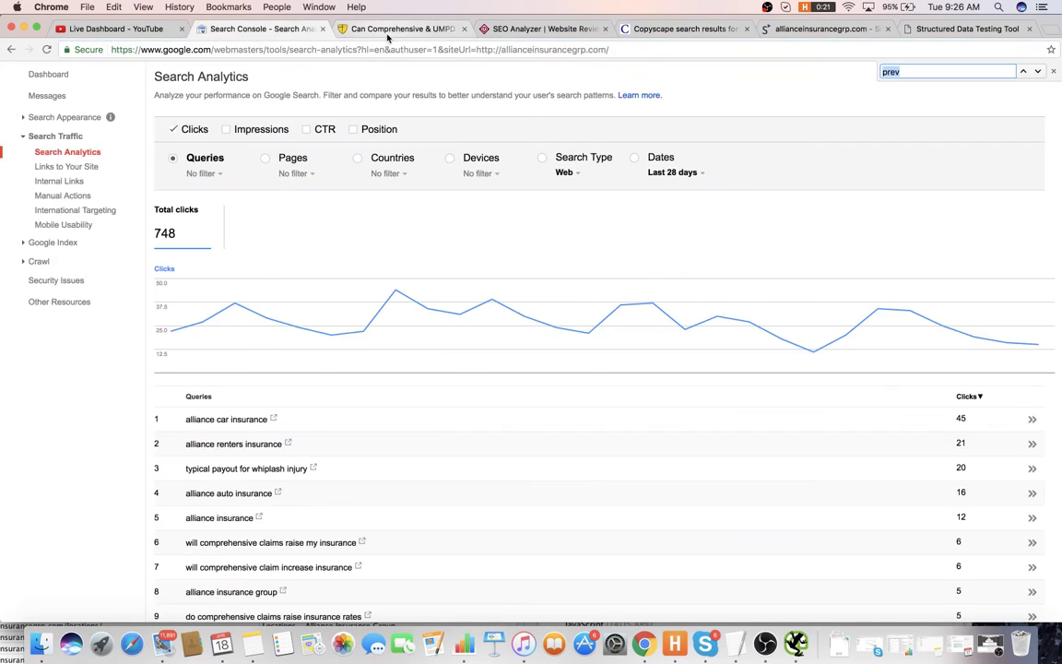
- Open the article's UN-INSURED picture as uninsured.jpg, then go back to the article
click(392, 29)
scroll(377, 147, down, 5)
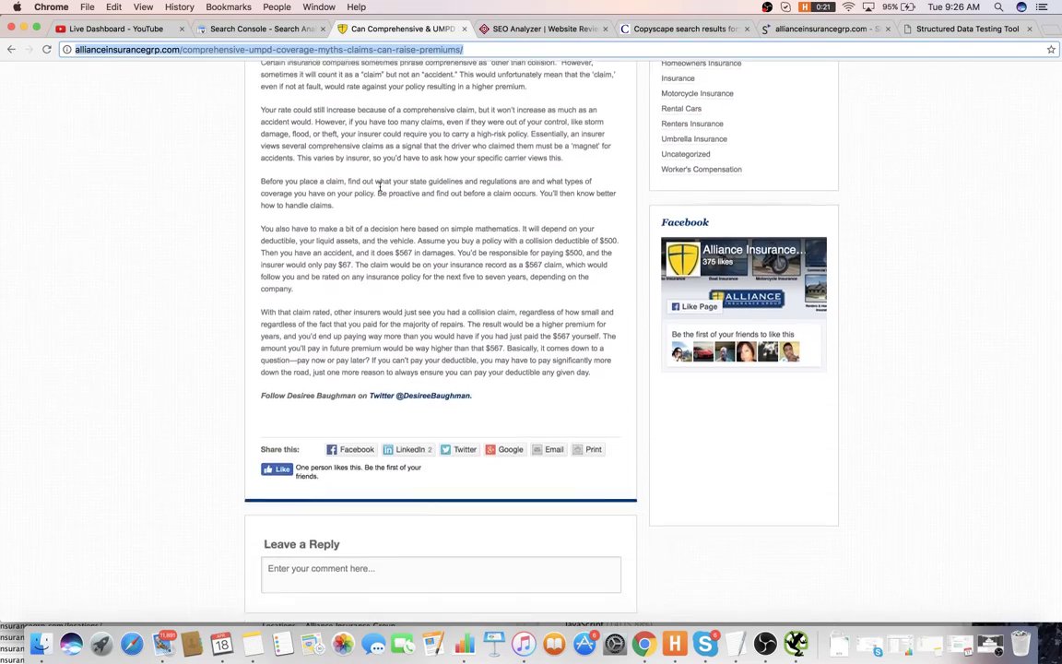
scroll(444, 273, up, 15)
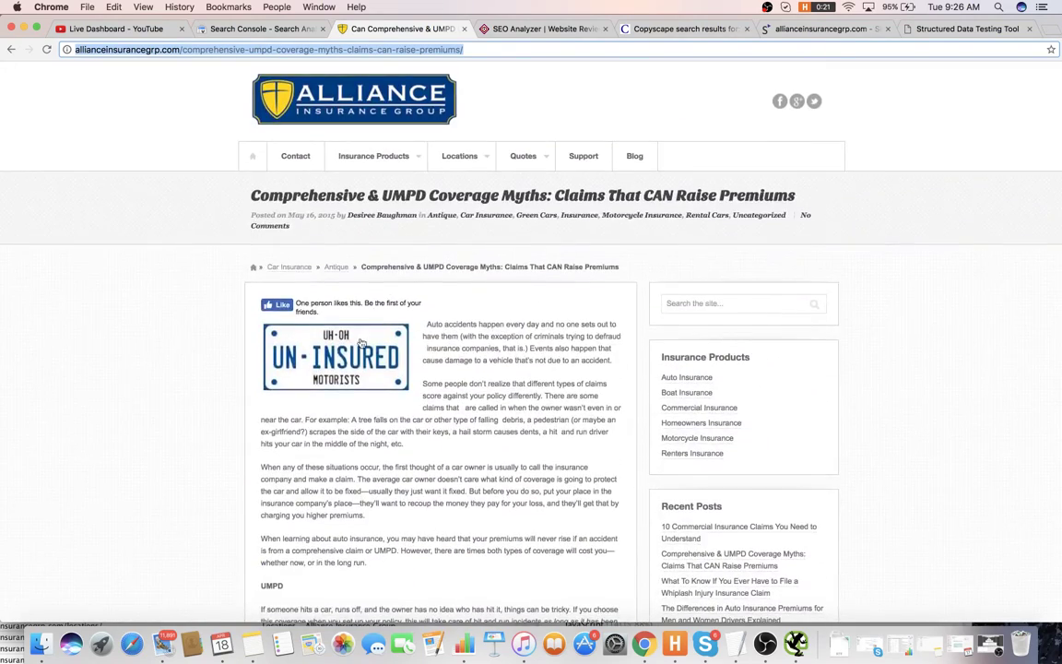
click(370, 360)
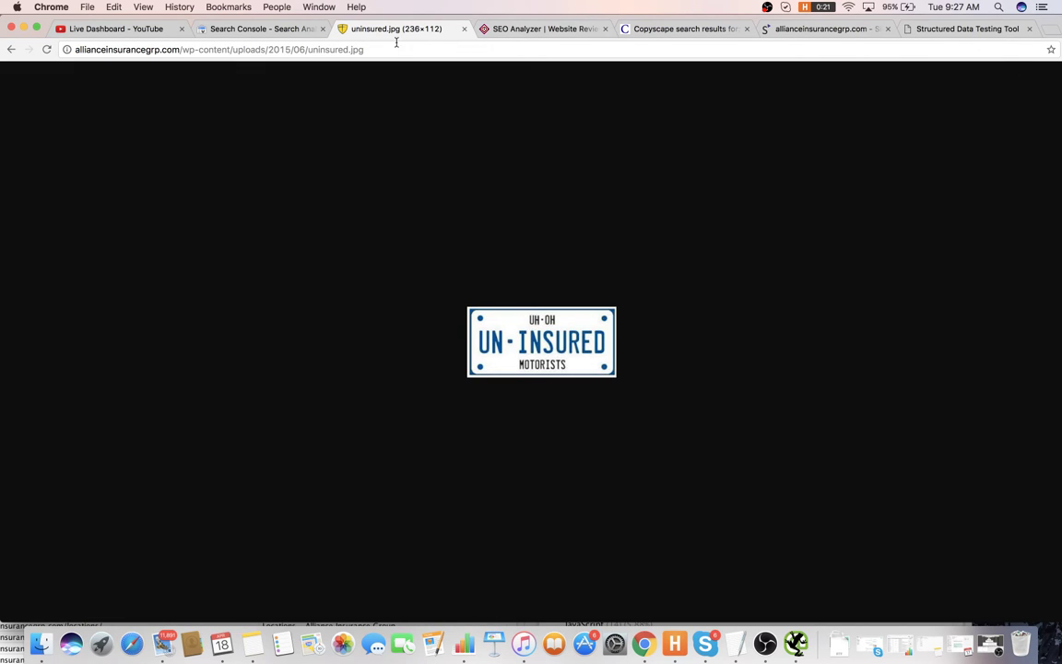
click(19, 51)
- Add item 32 'Take out clickable images on blog posts' and skim the article again
key(super+Tab)
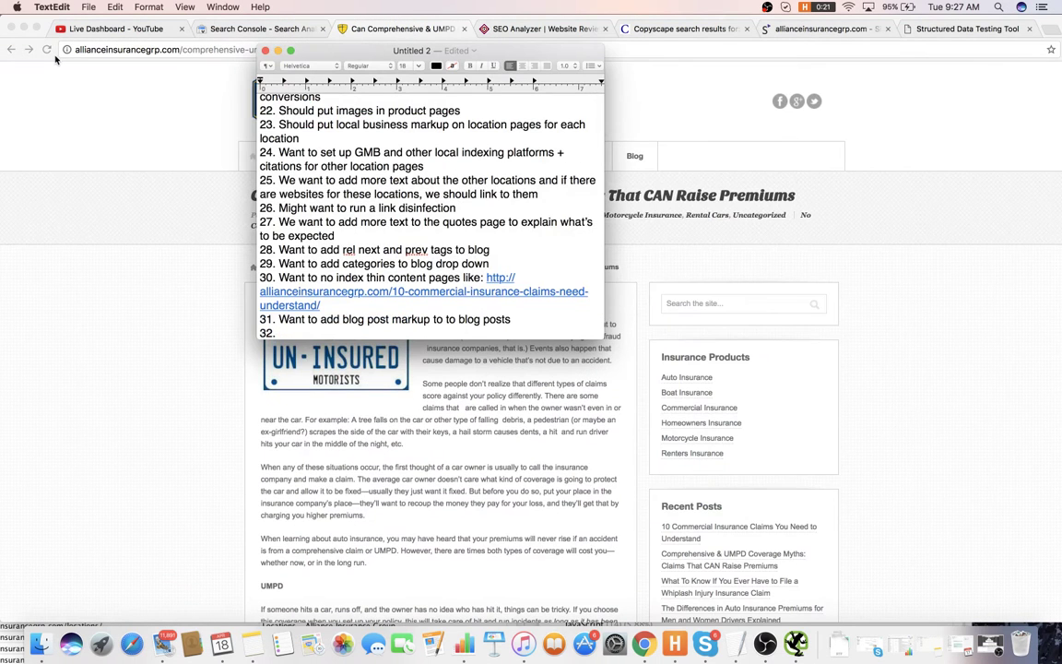
text(Take out clickable )
text(images o)
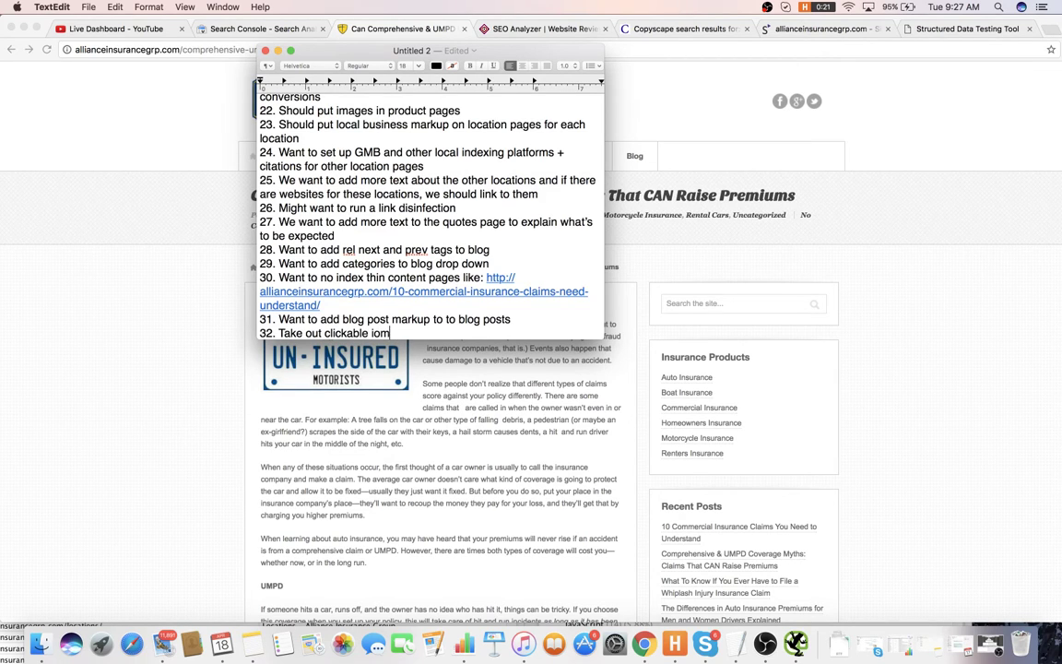
text(n blog posts)
key(Return)
text(33.)
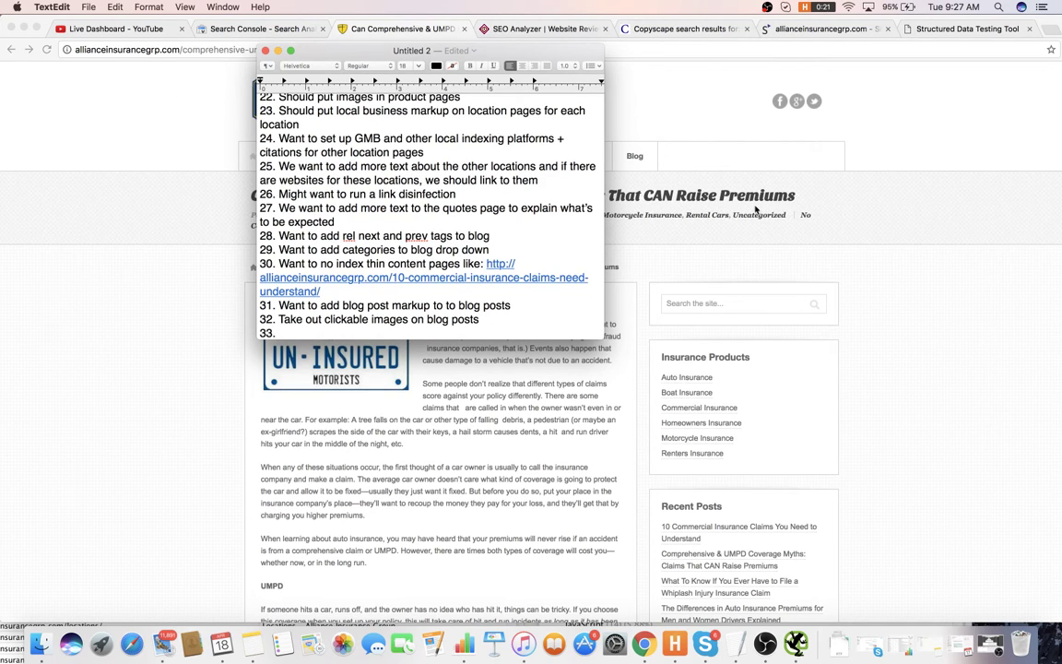
click(799, 222)
scroll(600, 304, down, 3)
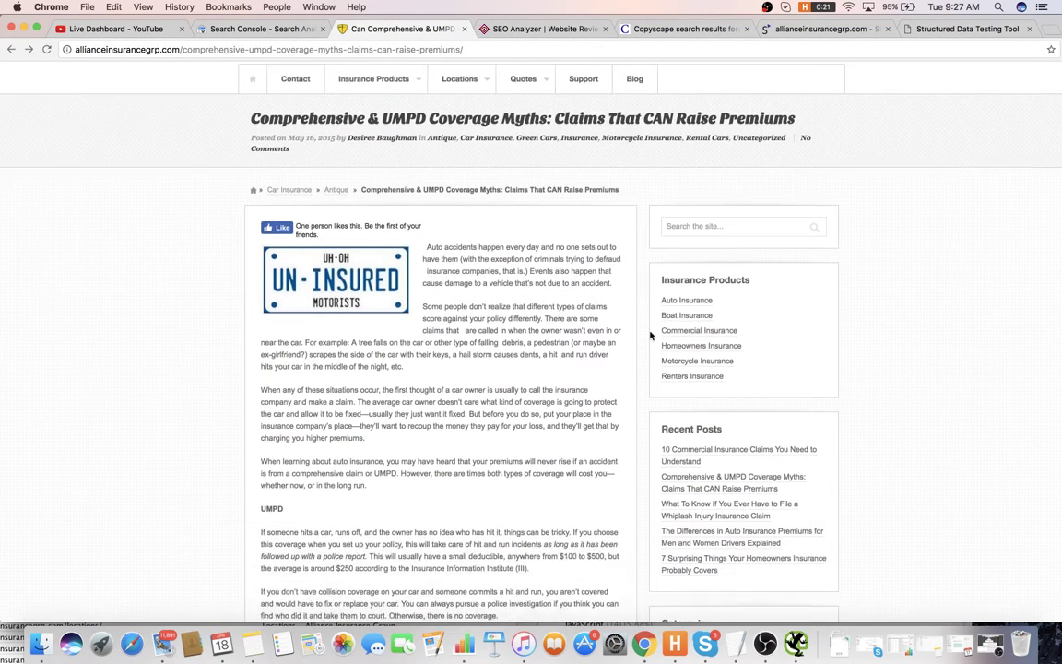
scroll(465, 276, down, 5)
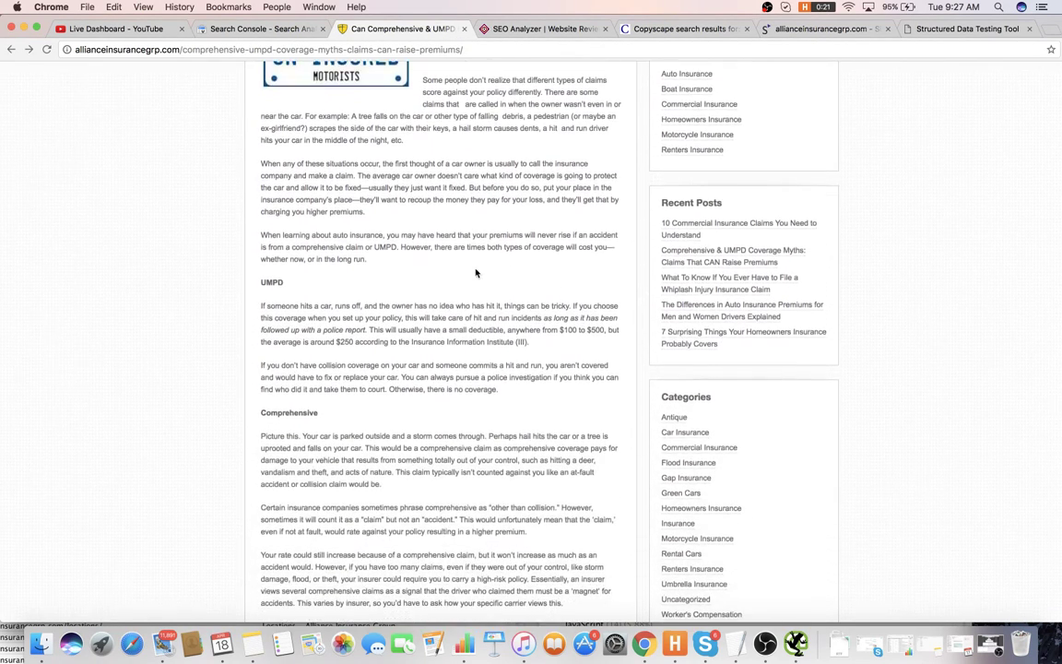
scroll(477, 271, up, 1)
- Add item 33 'Use link silo's on blog posts', start item 34, and review the article
key(super+Tab)
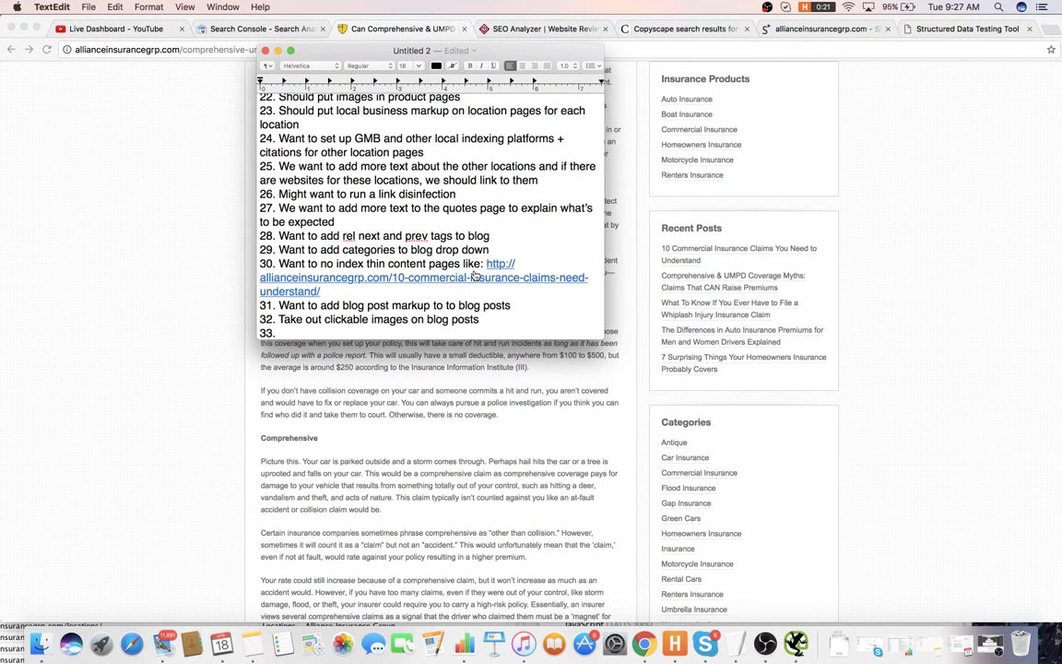
text(Use link silo's on blog )
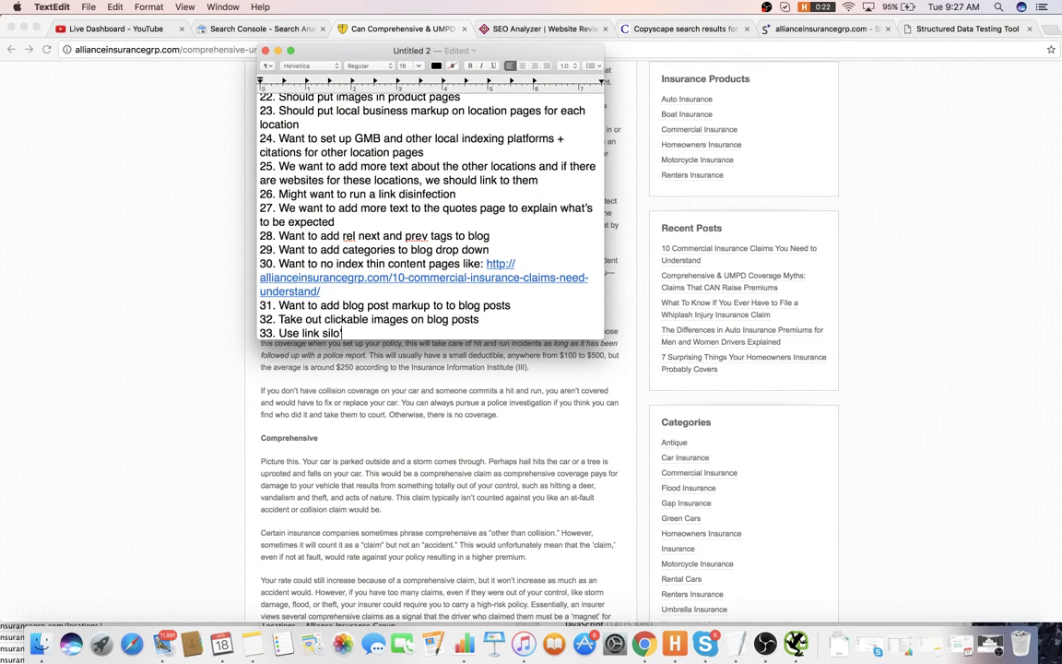
text(posts)
key(Return)
text(34.)
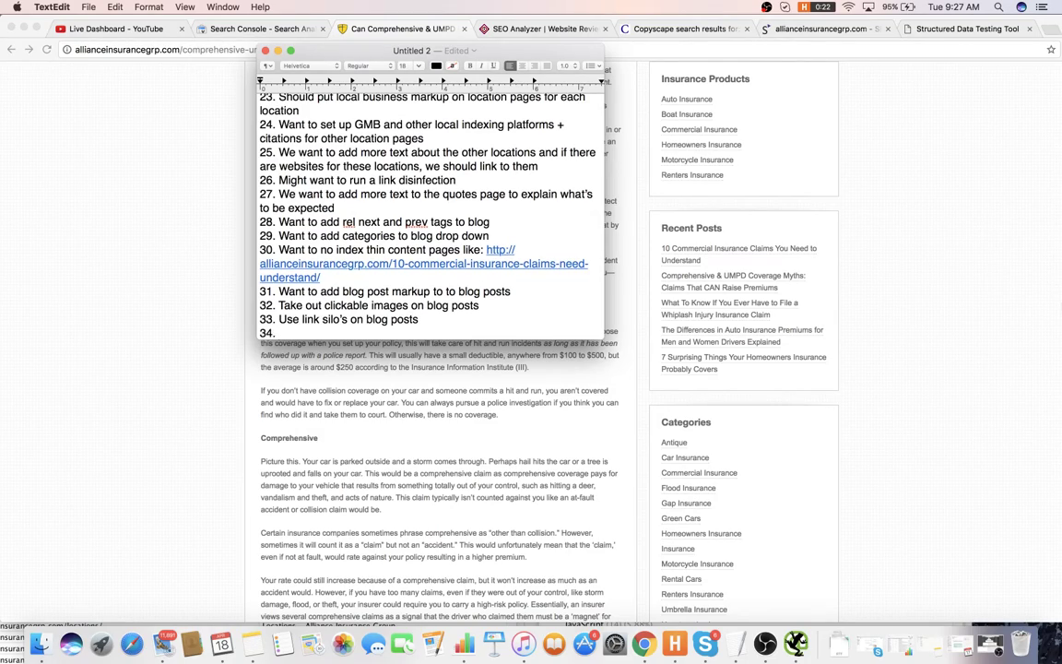
click(966, 311)
scroll(949, 303, down, 5)
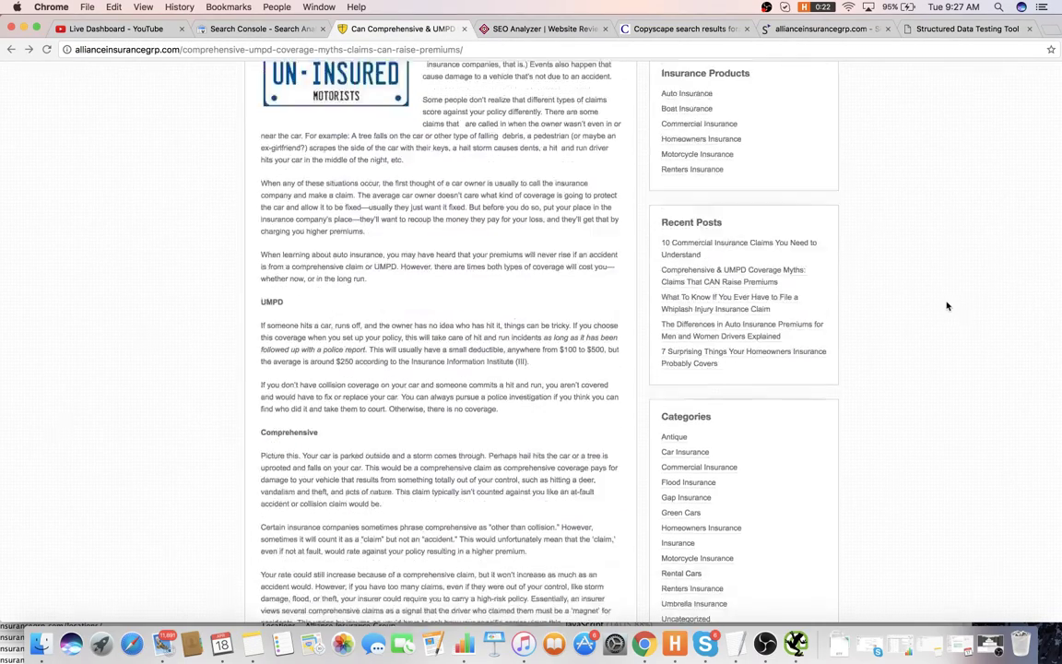
scroll(947, 302, down, 3)
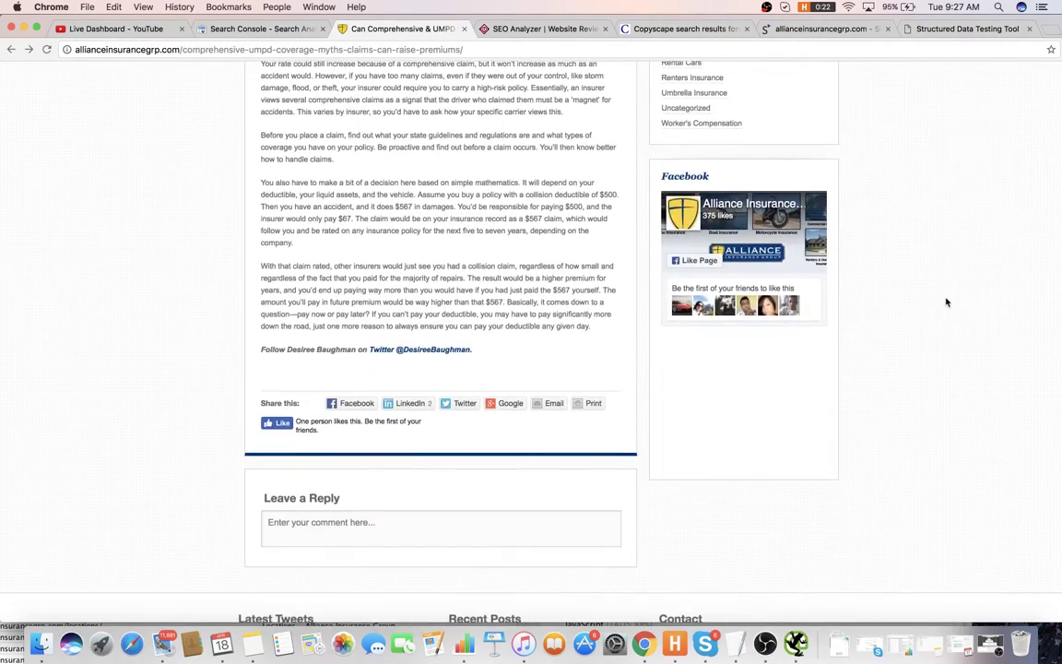
scroll(429, 382, up, 7)
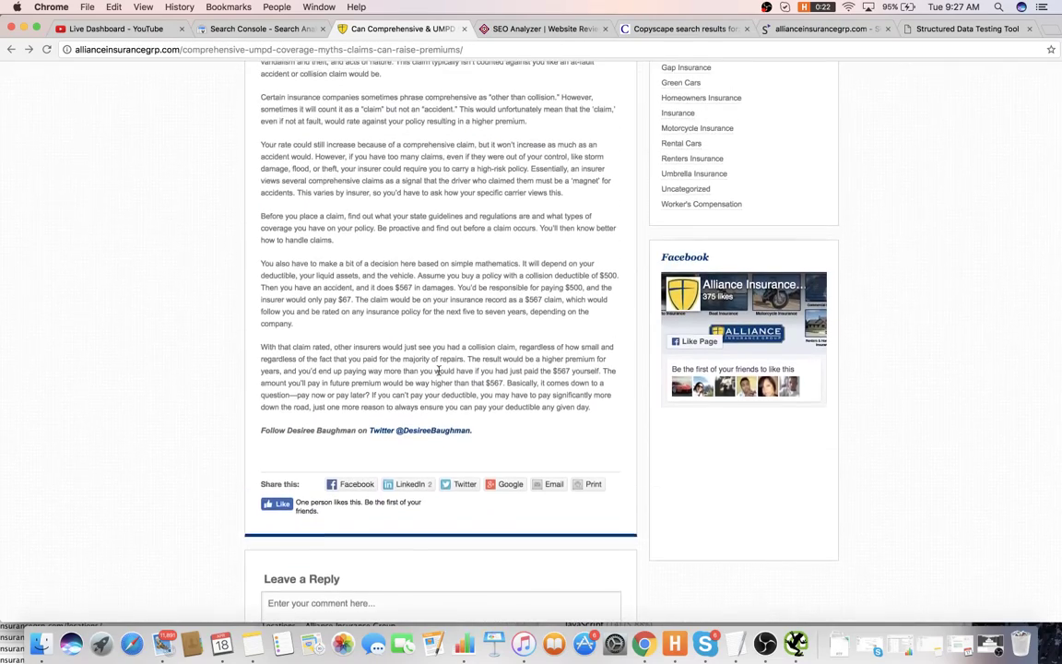
scroll(465, 313, up, 5)
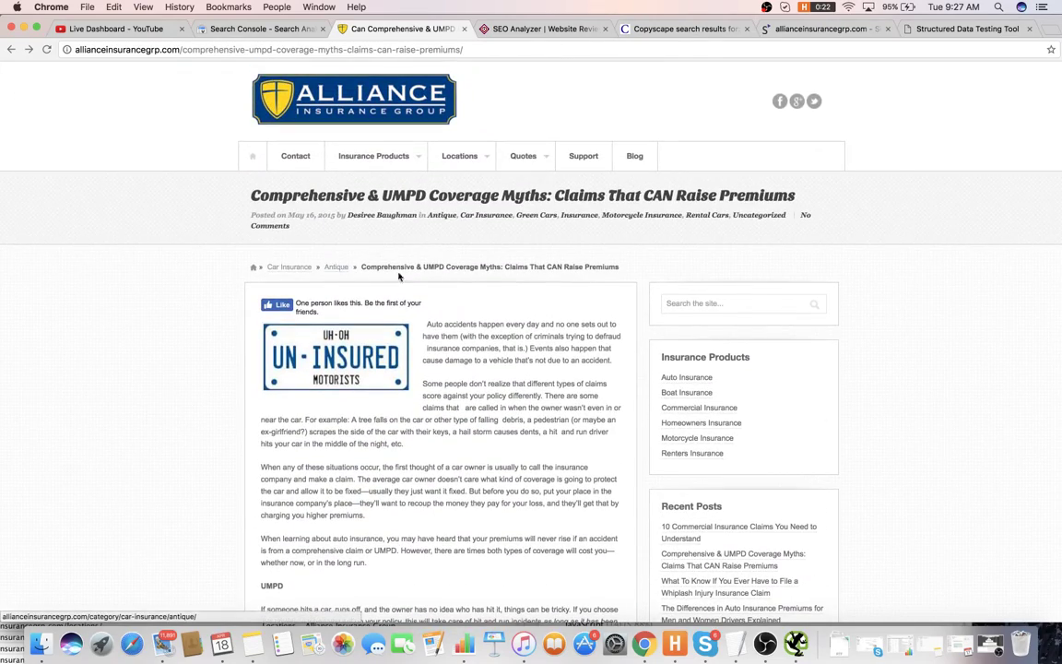
- Open the author's archive in a new tab and add item 34 'Take out uncategorized category'
right_click(383, 218)
click(399, 221)
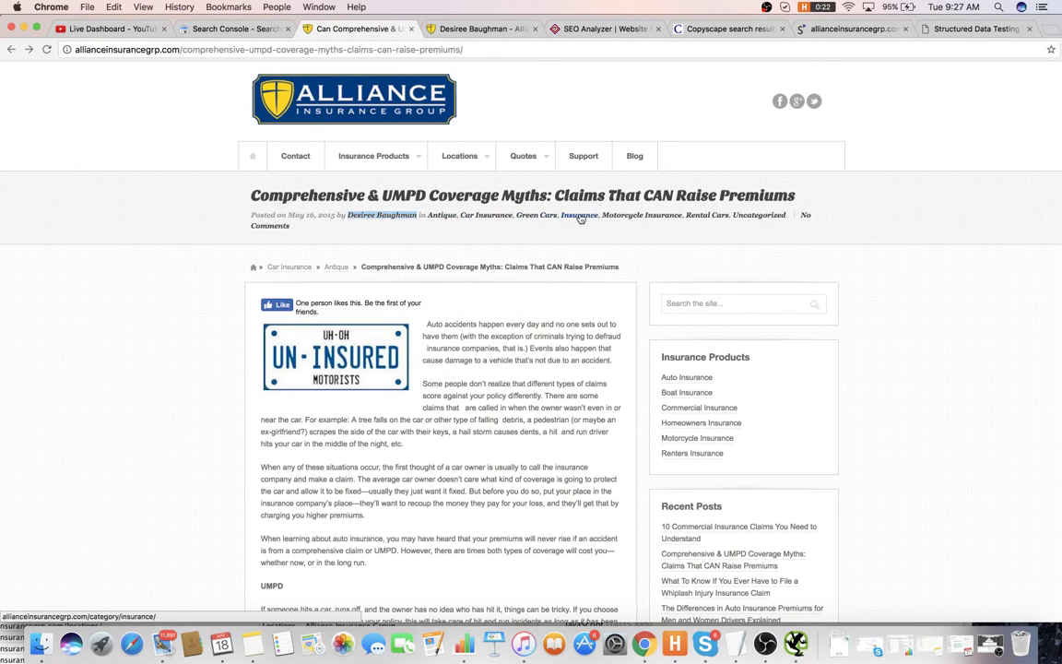
key(super+Tab)
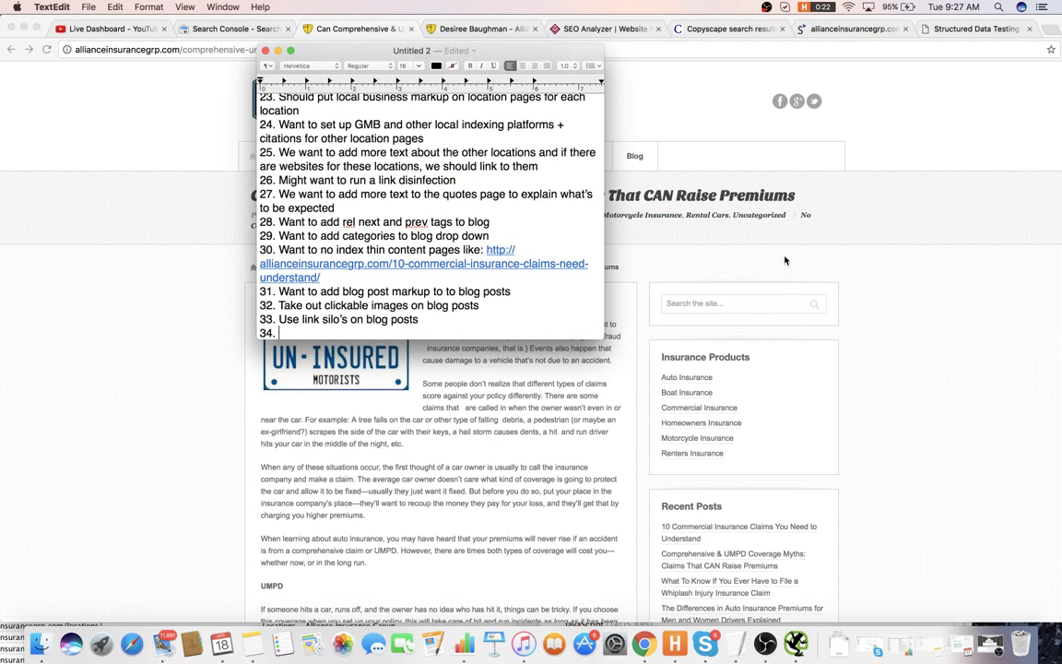
click(824, 237)
key(super+Tab)
text(Take out uncata)
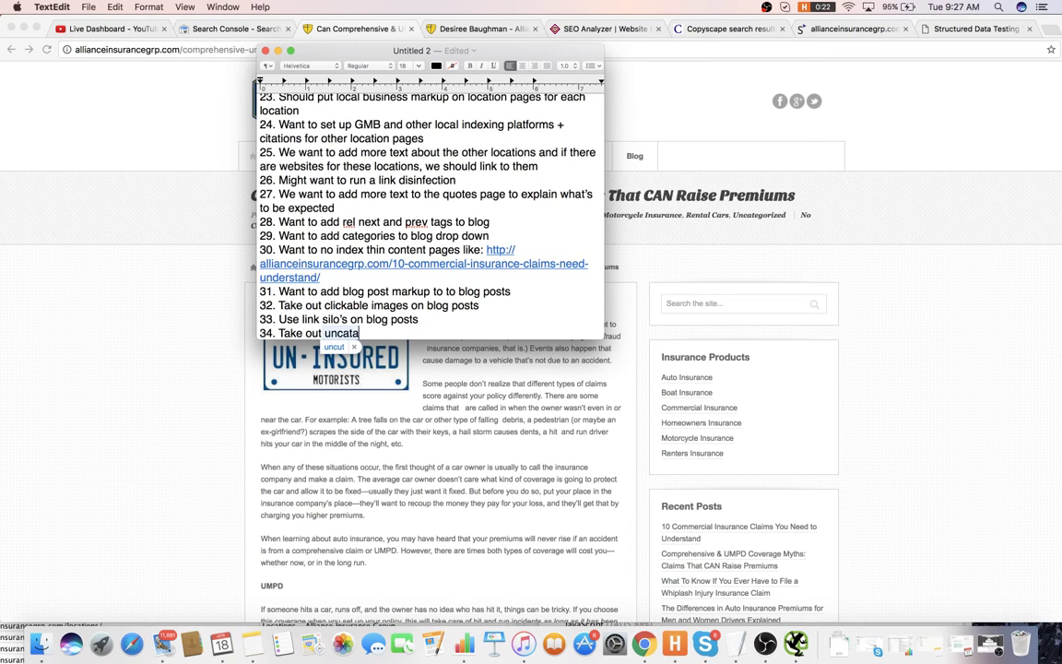
text(gorized cateog)
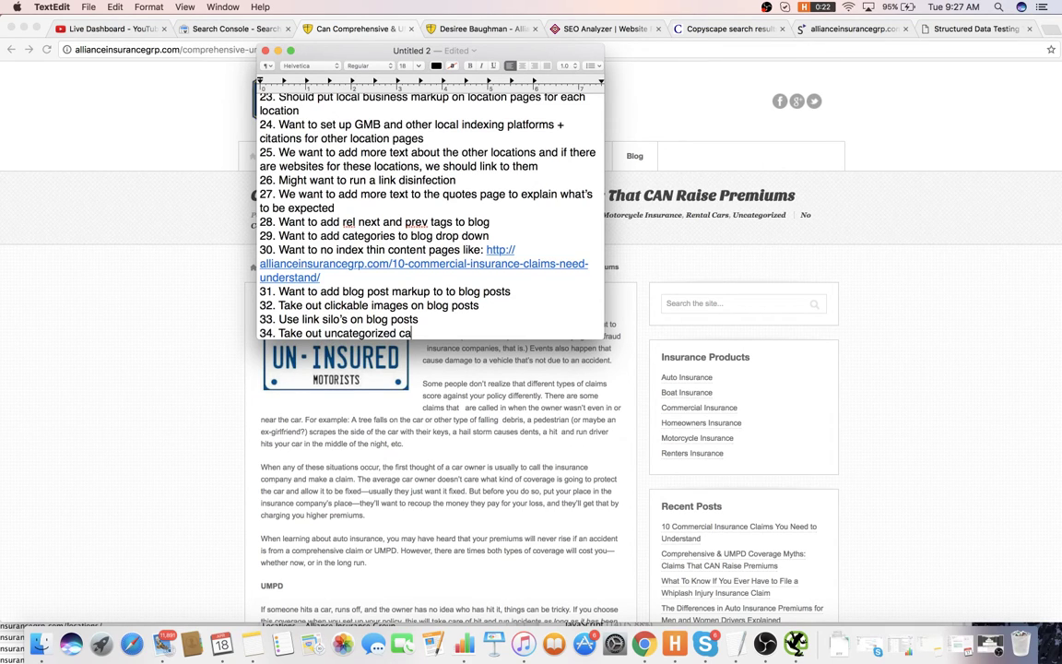
text(ry)
key(Return)
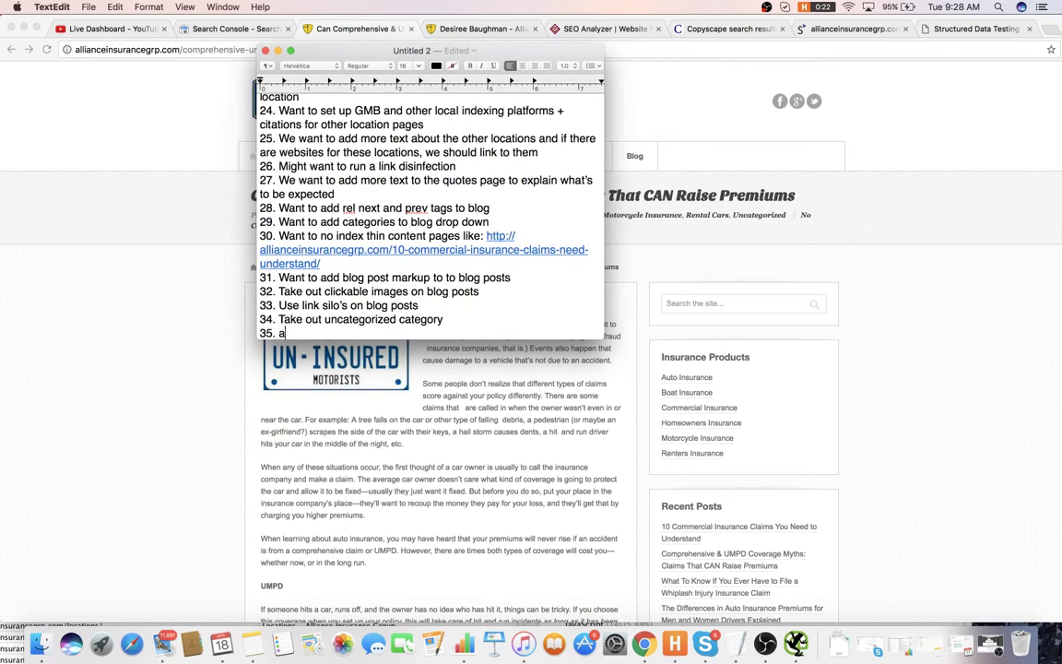
- Add item 35 'Only use 1 category per post' and start the next item
text(Only use 1 category per )
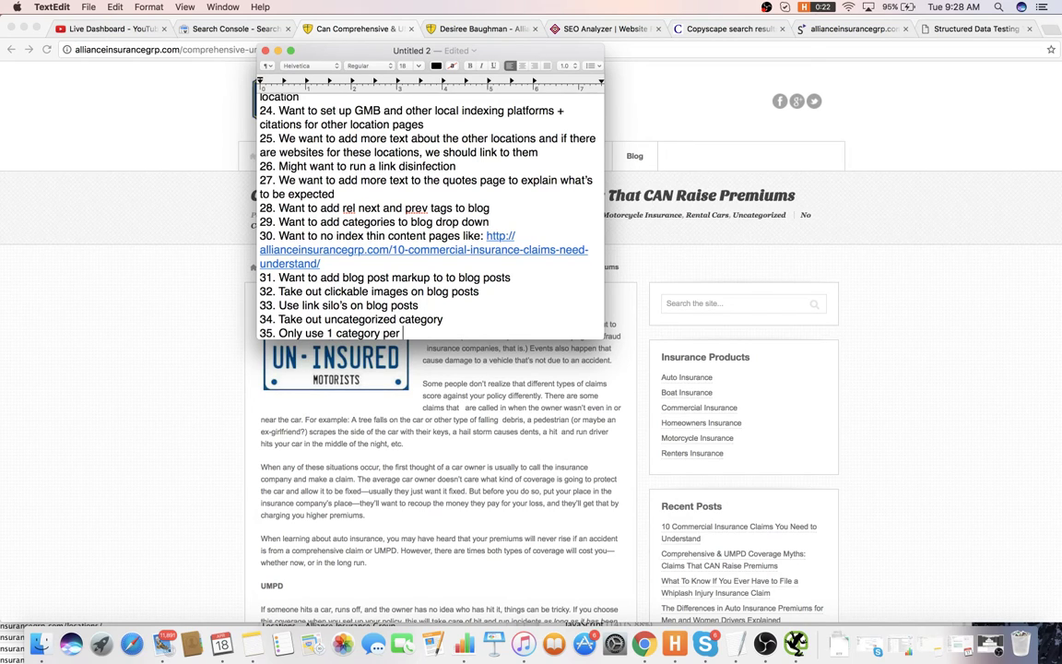
text(post)
key(Return)
text(2)
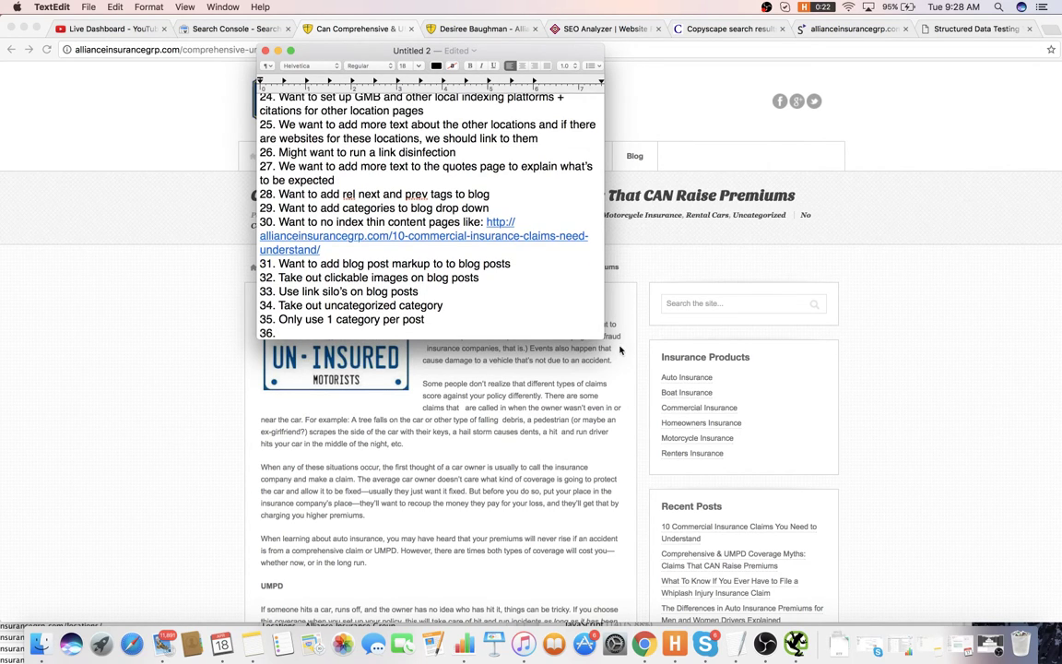
click(623, 259)
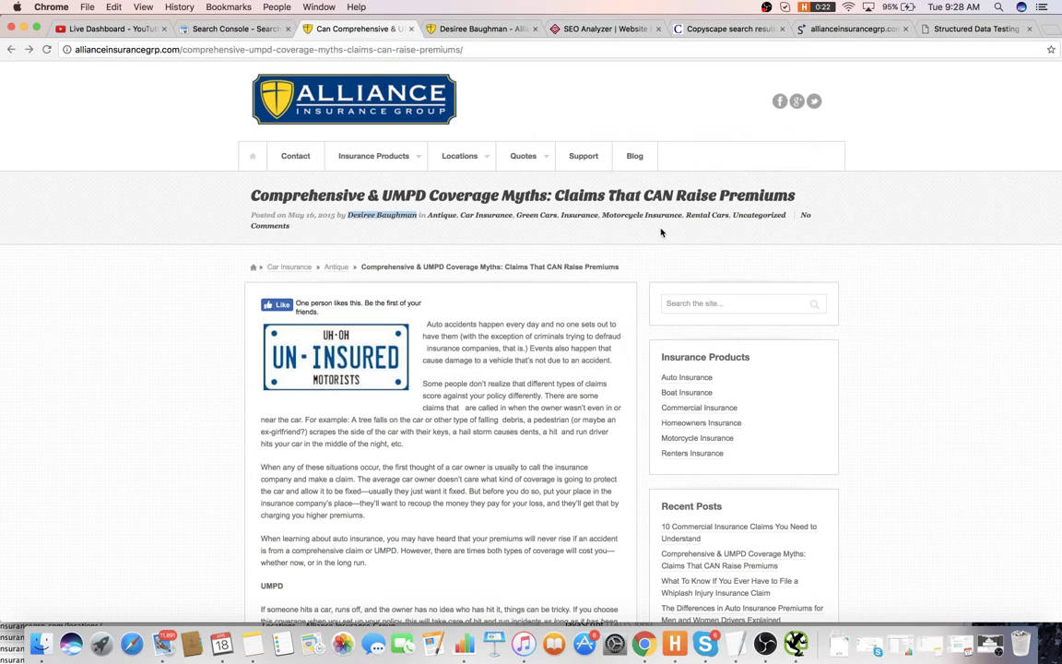
- Open the Car Insurance and Uncategorized category archives in new tabs
right_click(481, 218)
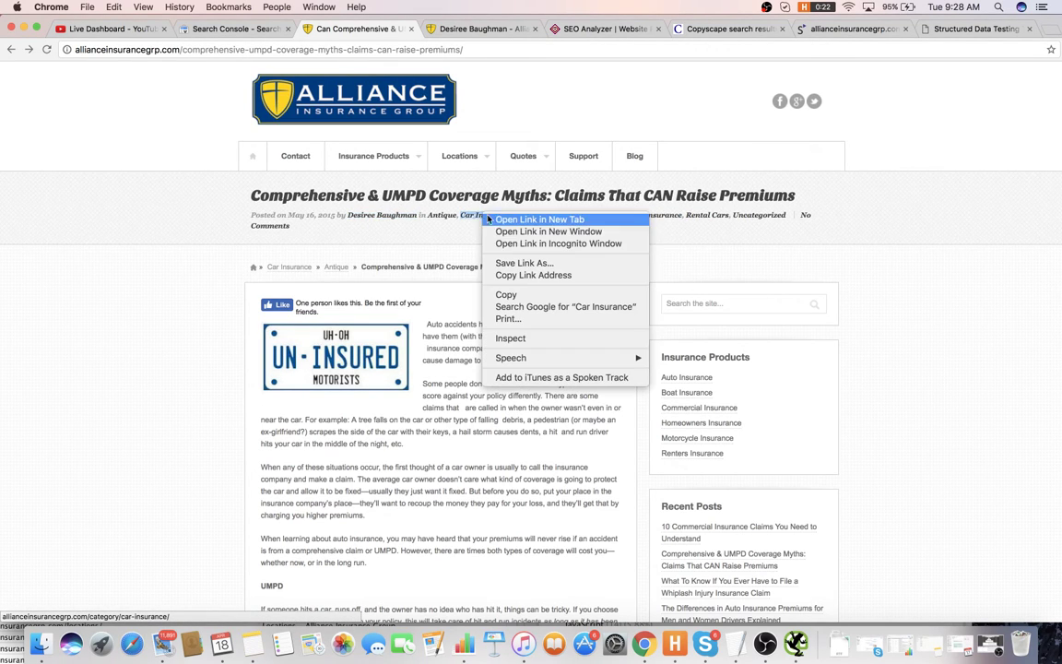
click(516, 212)
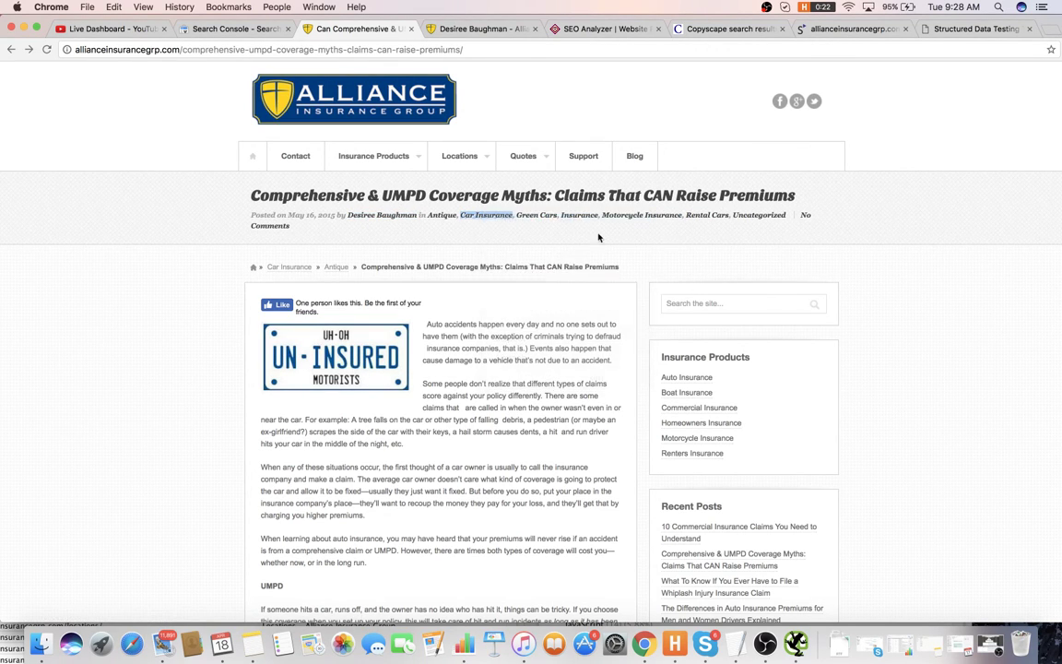
right_click(753, 217)
click(780, 222)
drag(708, 195, 639, 184)
click(590, 105)
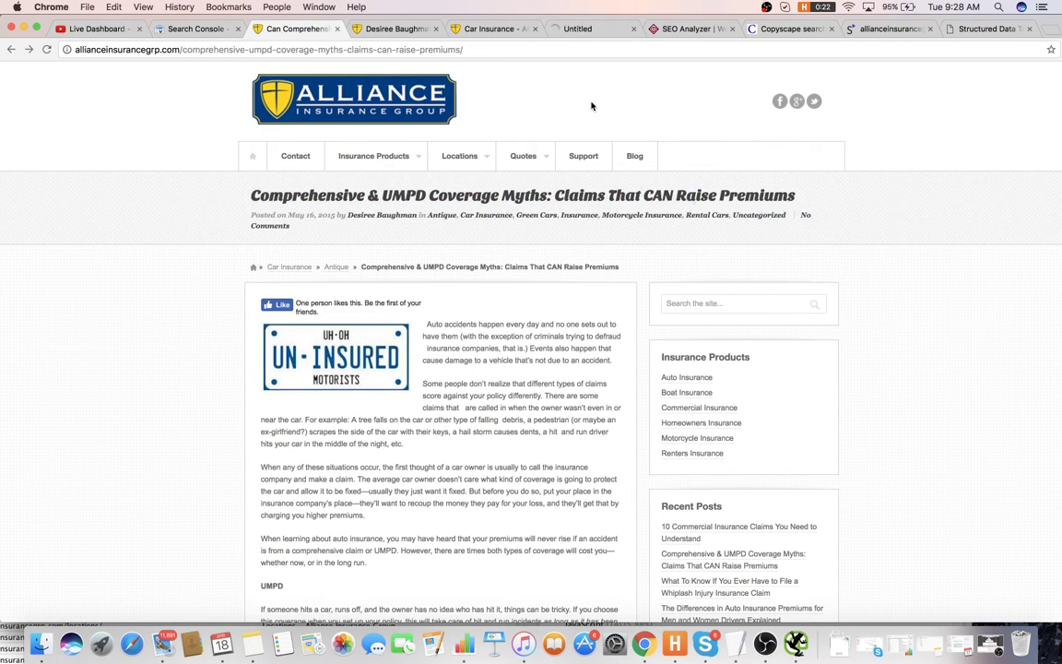
key(ctrl+Tab)
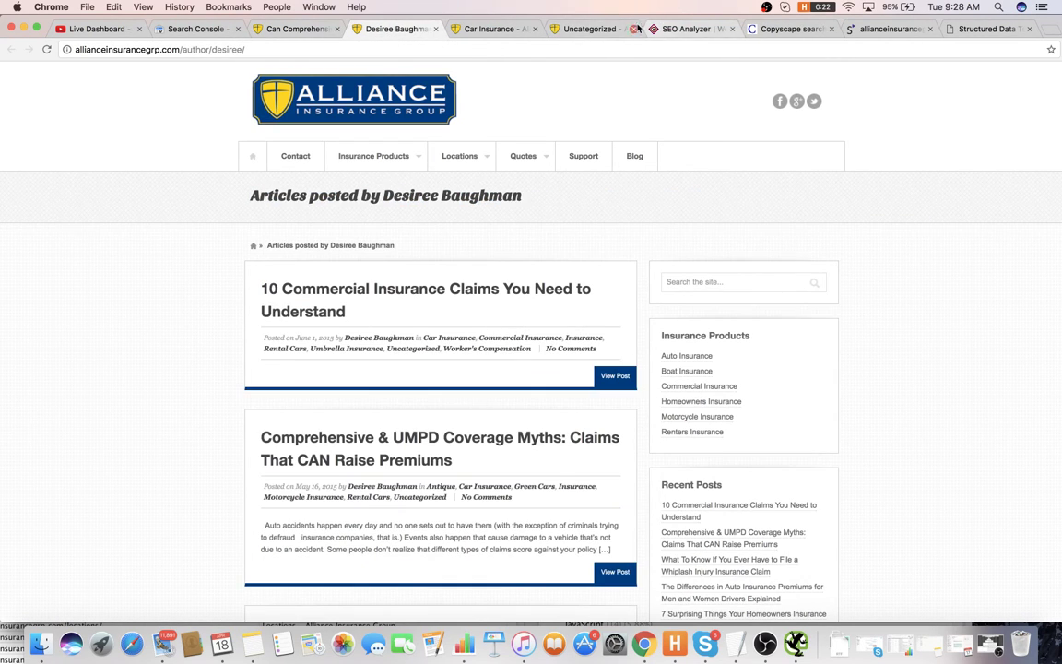
click(590, 29)
- Run a Google site: search on the Uncategorized category URL
click(621, 48)
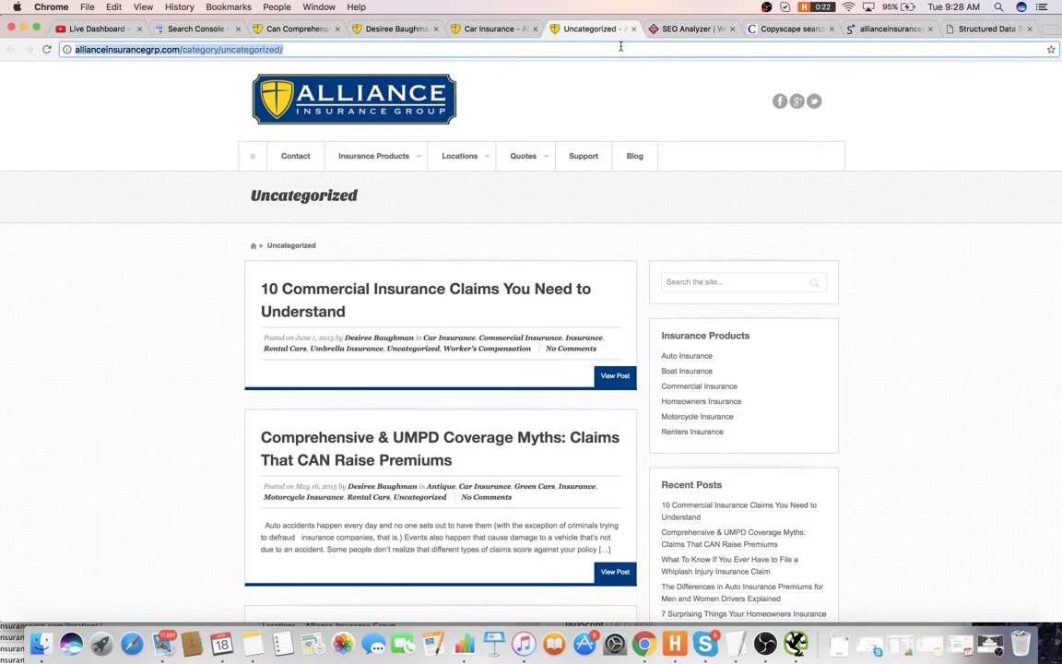
drag(622, 45, 687, 29)
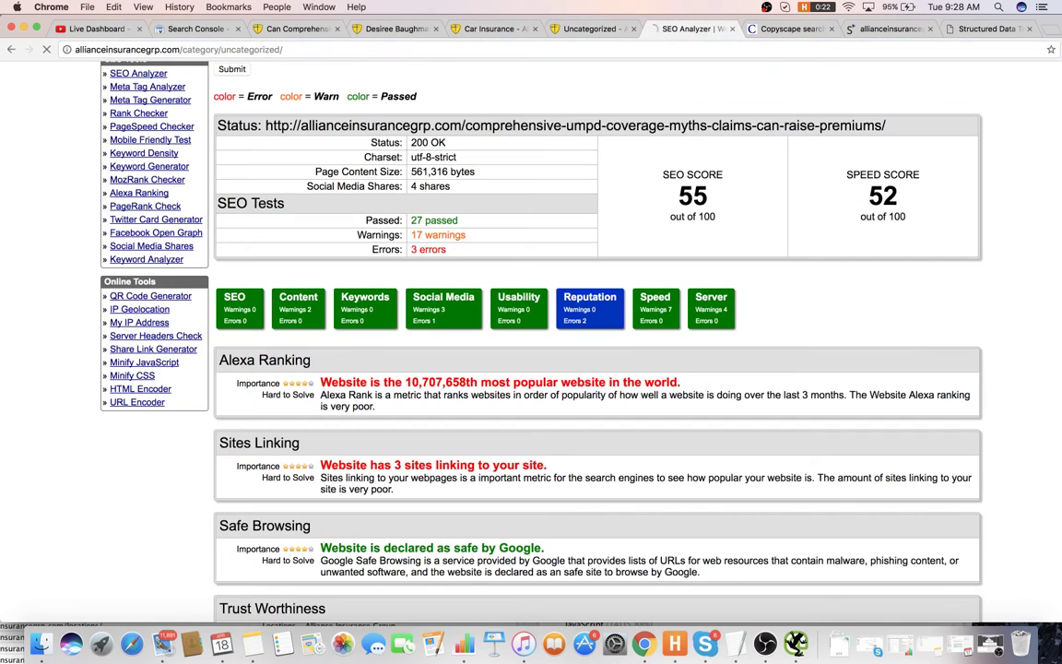
click(668, 48)
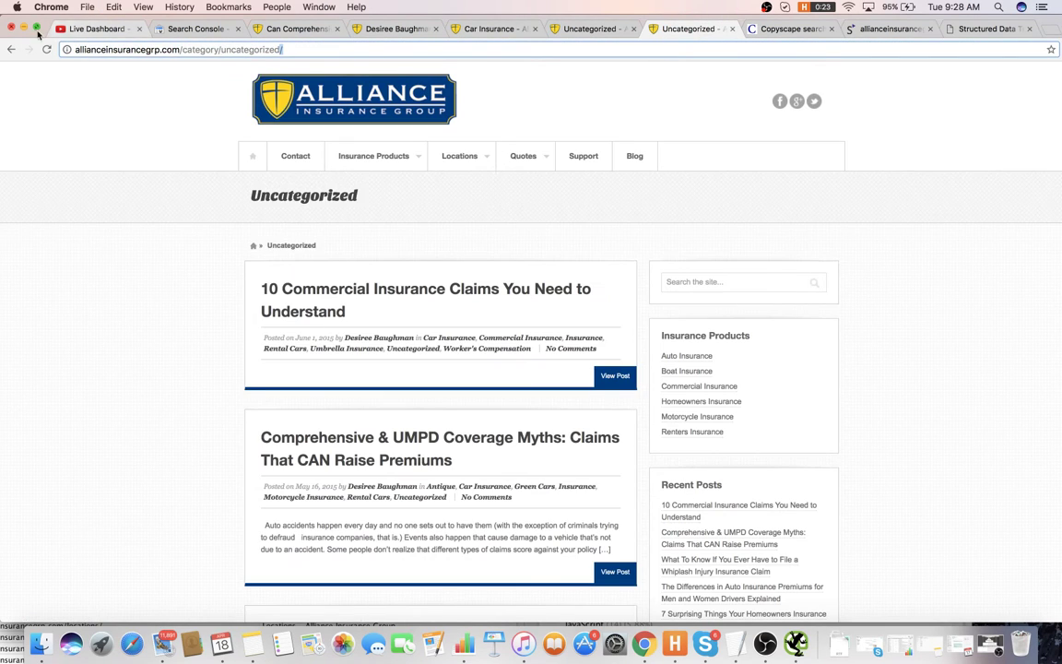
click(75, 49)
text(site:)
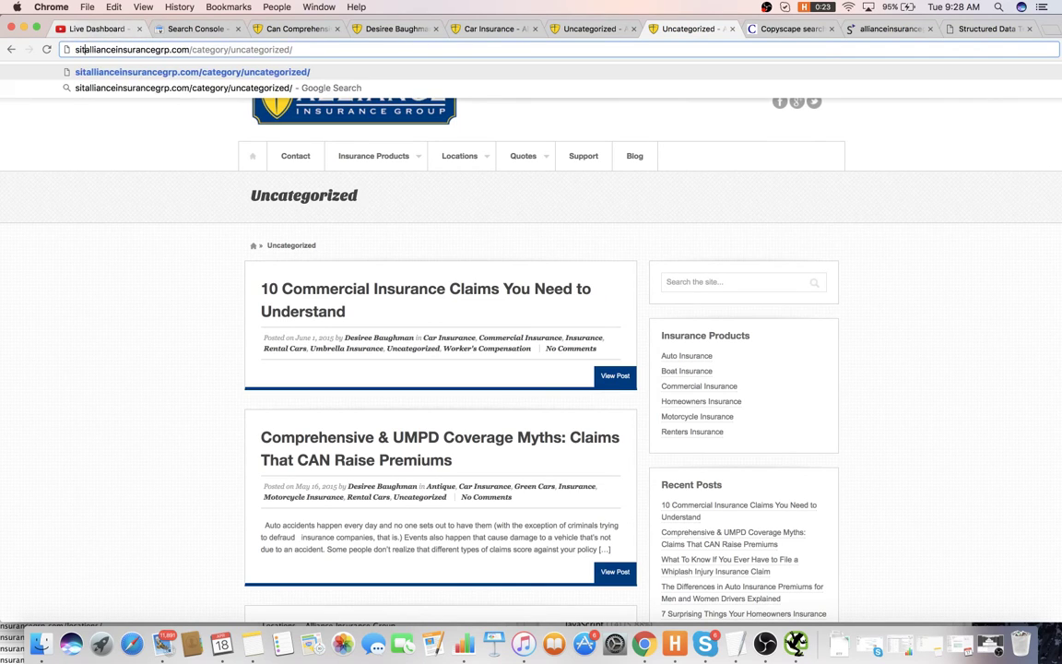
key(Return)
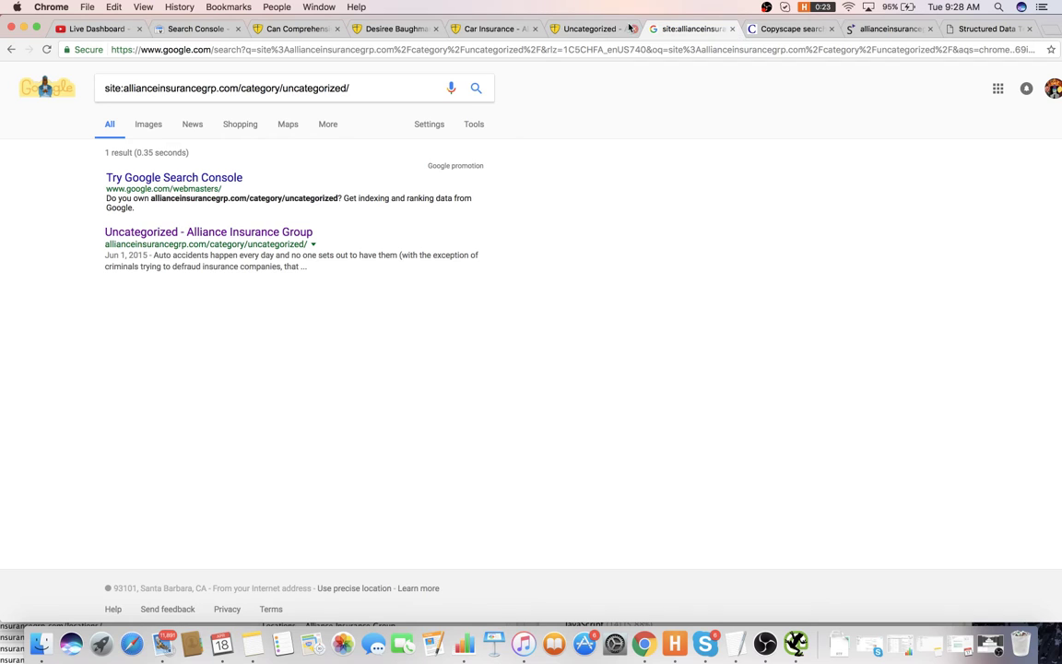
- Run a Google site: search on the Car Insurance category URL
click(509, 30)
key(super+l)
key(super+c)
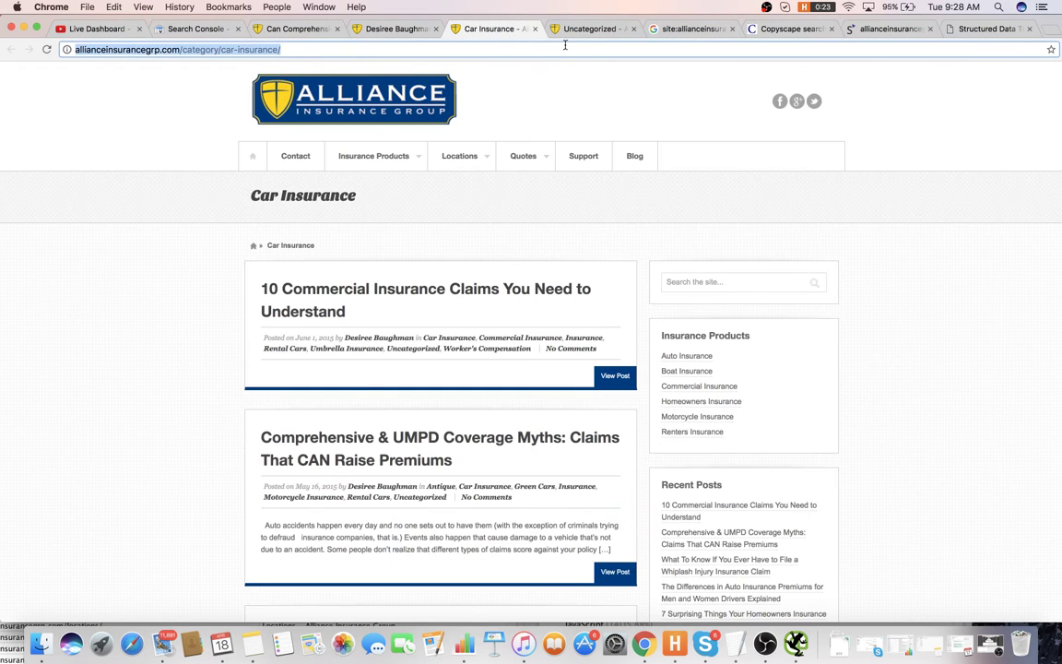
click(669, 30)
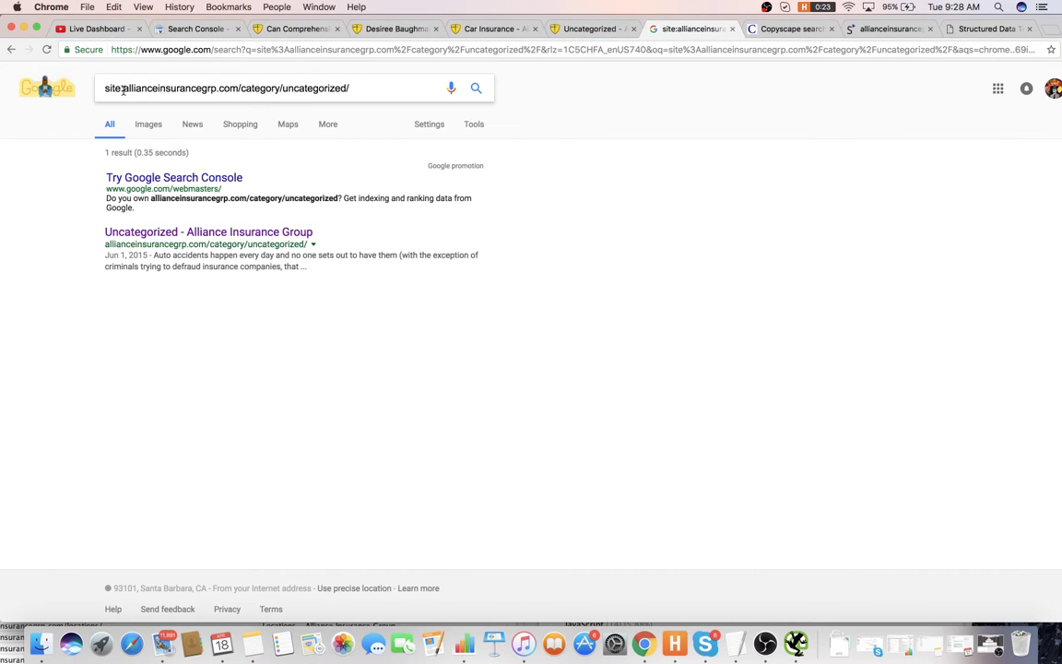
drag(122, 89, 403, 88)
key(super+v)
key(Return)
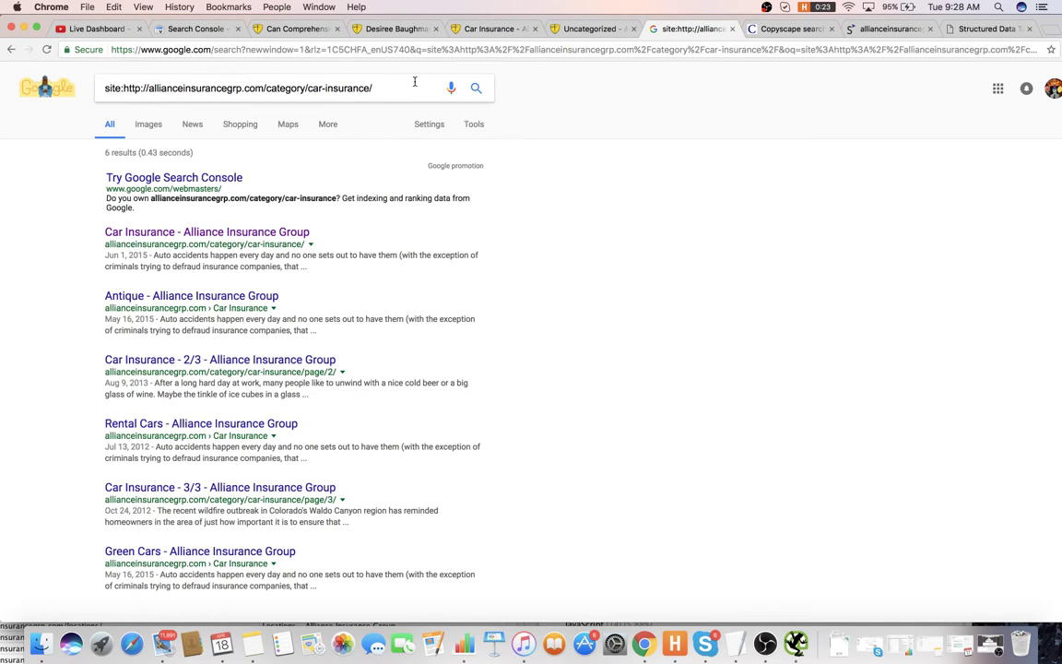
- Run a site: search on the author archive URL, finding 1 indexed result
click(368, 32)
click(311, 30)
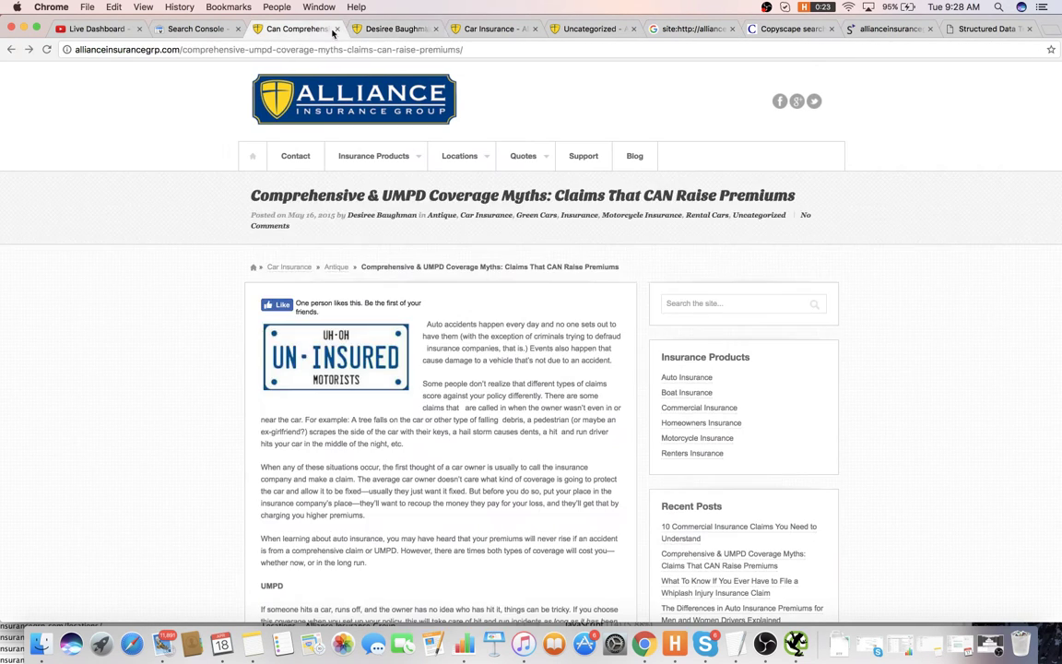
click(378, 30)
click(404, 48)
key(super+c)
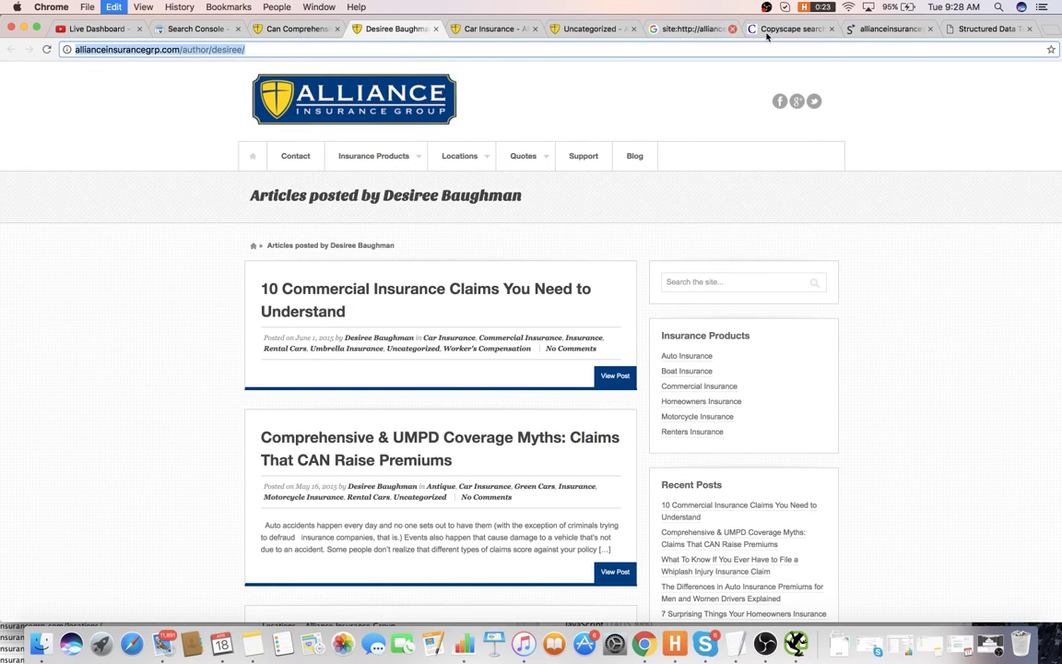
click(694, 29)
drag(126, 88, 450, 90)
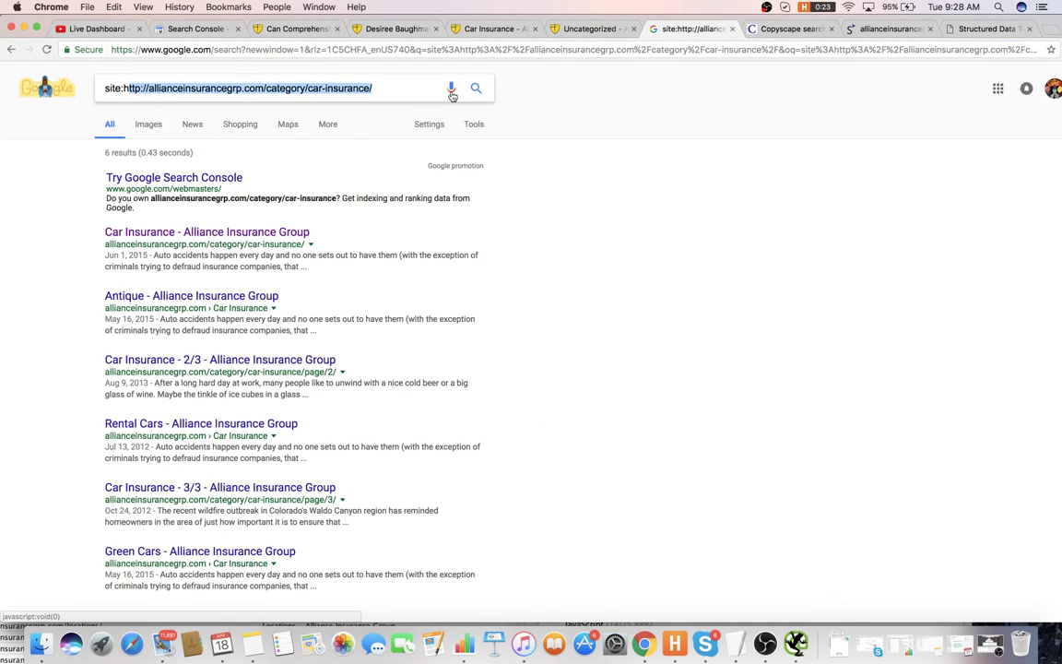
key(super+v)
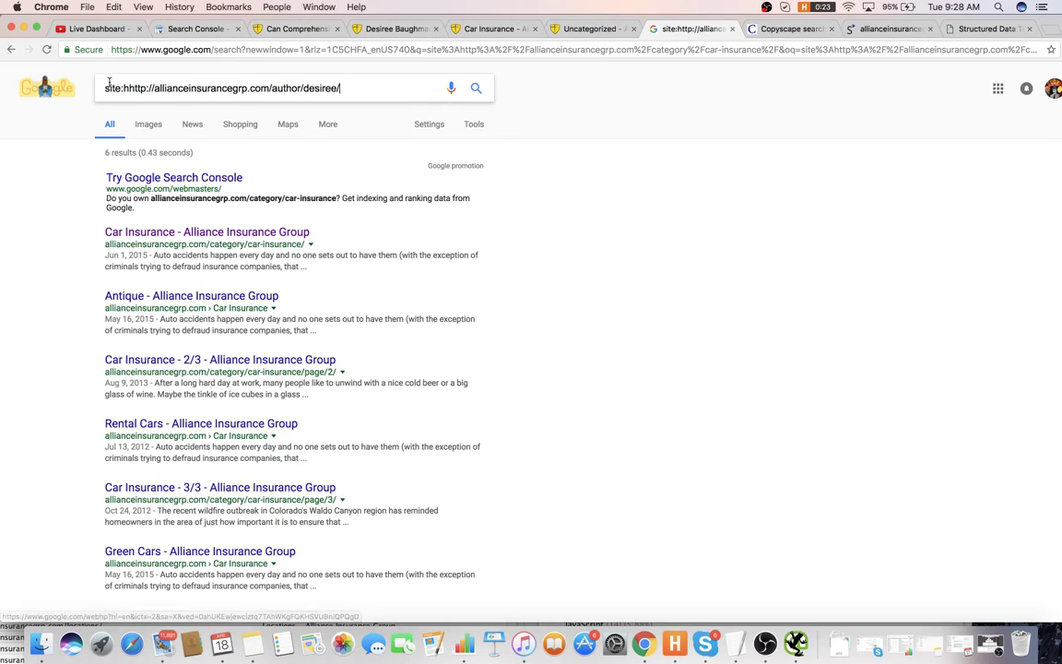
click(126, 88)
key(BackSpace)
key(Return)
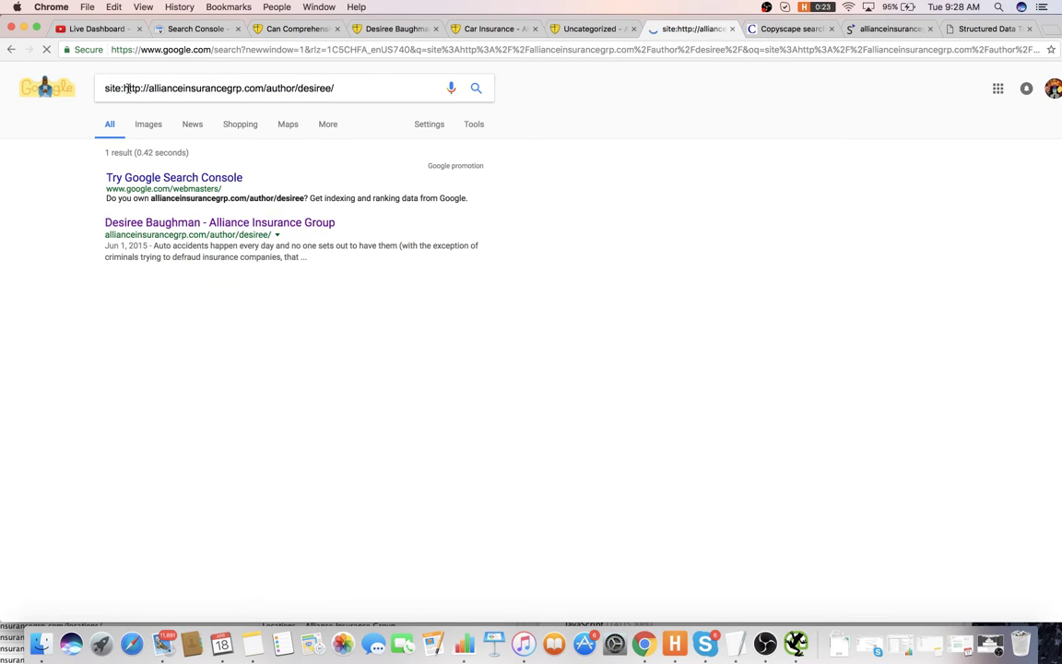
key(super+Tab)
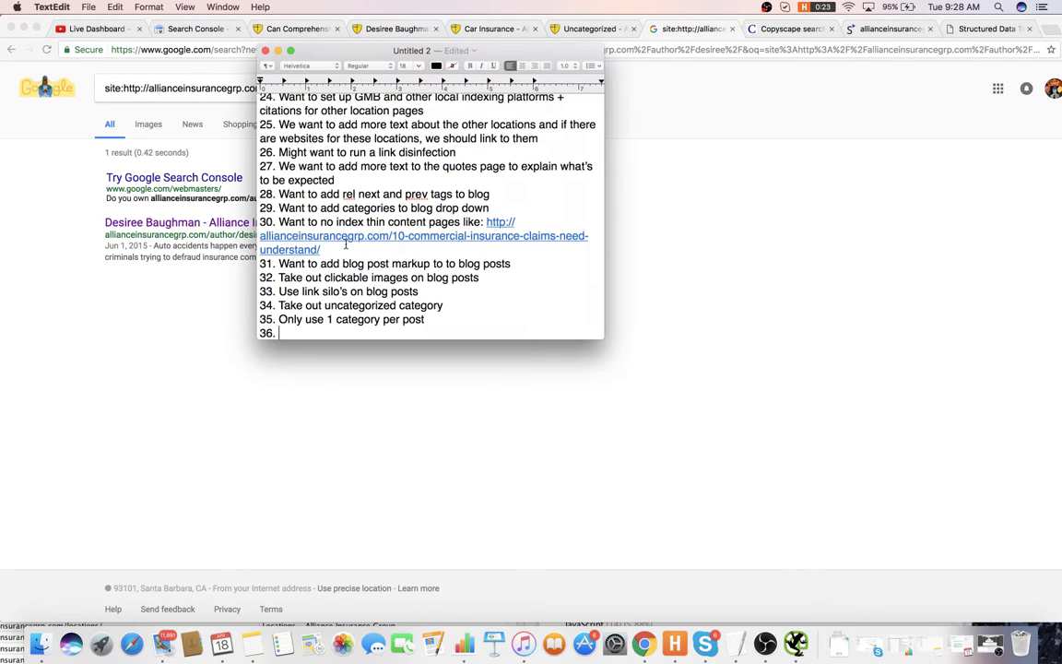
- Add item 36 'Noindex authors' and run a site: search for the blog's tag pages
text(Noindex aurthoio)
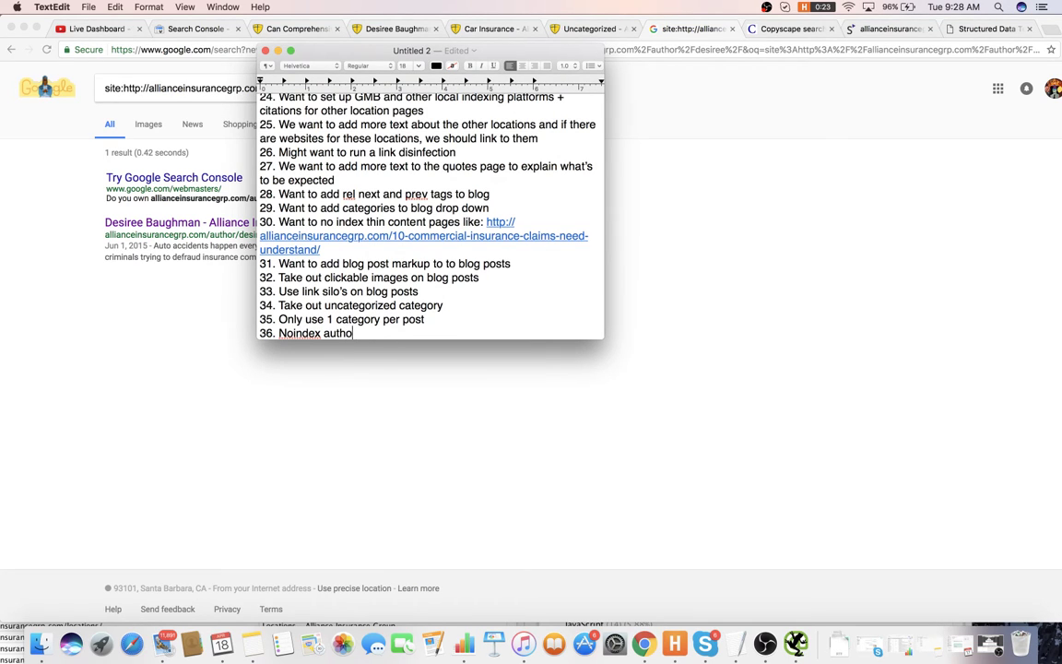
text(ras)
key(Return)
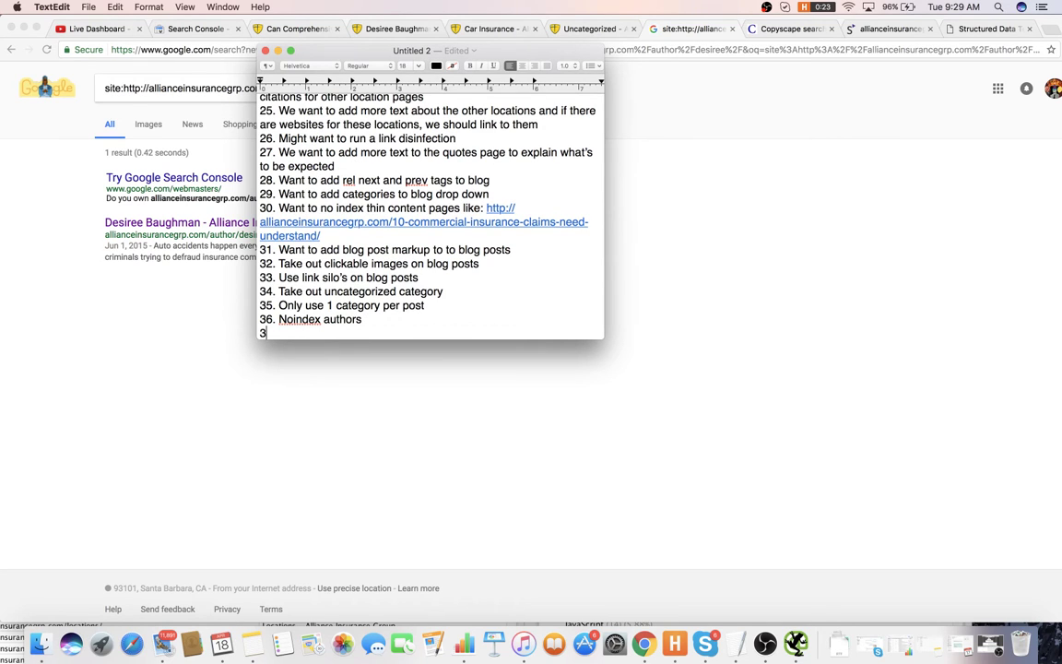
click(159, 325)
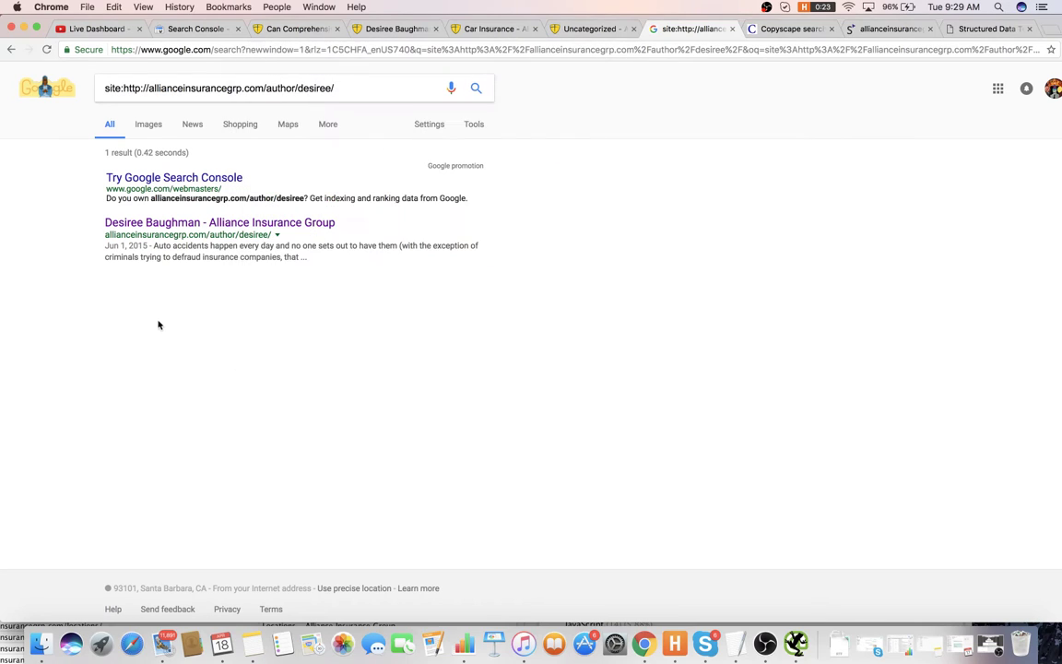
drag(348, 85, 267, 89)
key(BackSpace)
text(tags)
key(Return)
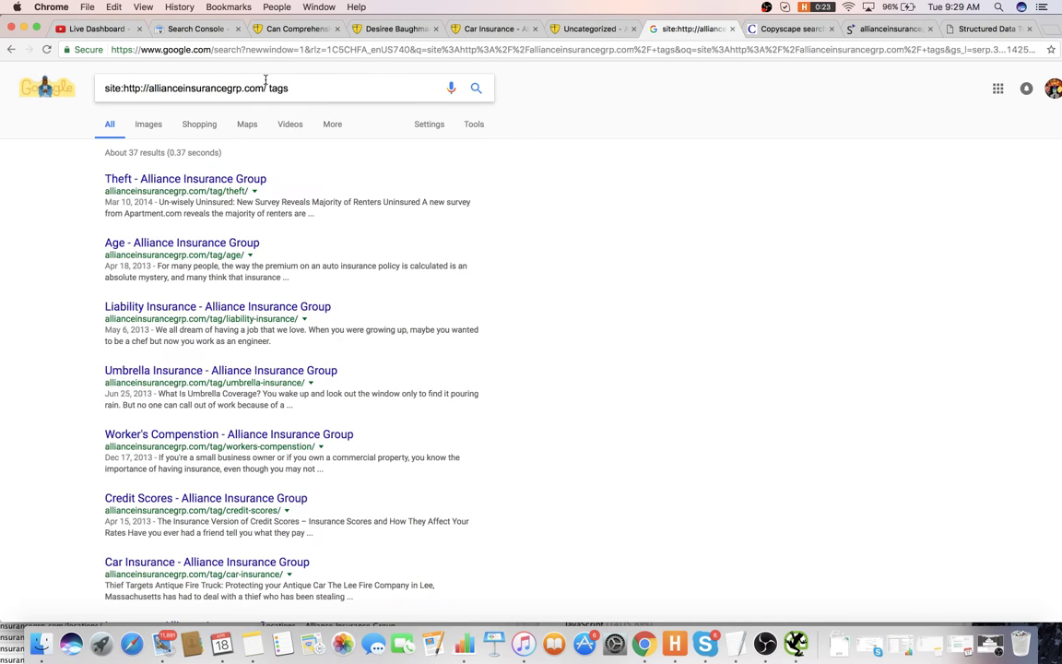
key(Return)
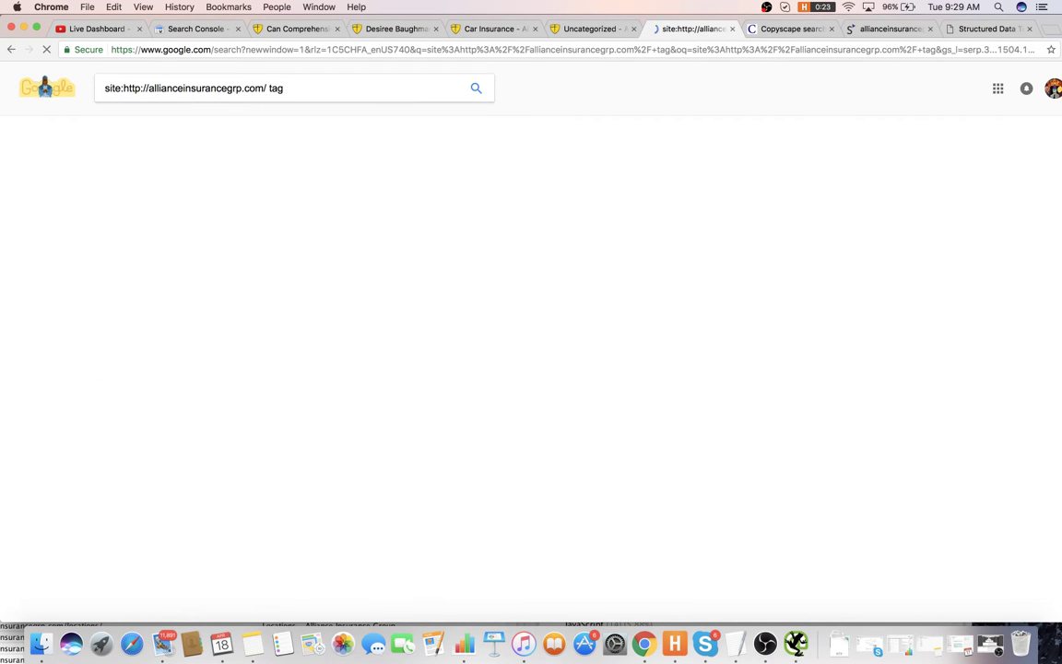
- Add item 37 'Noindex tags and stop using them' and item 38 'Add short descriptive text to categories'
key(super+Tab)
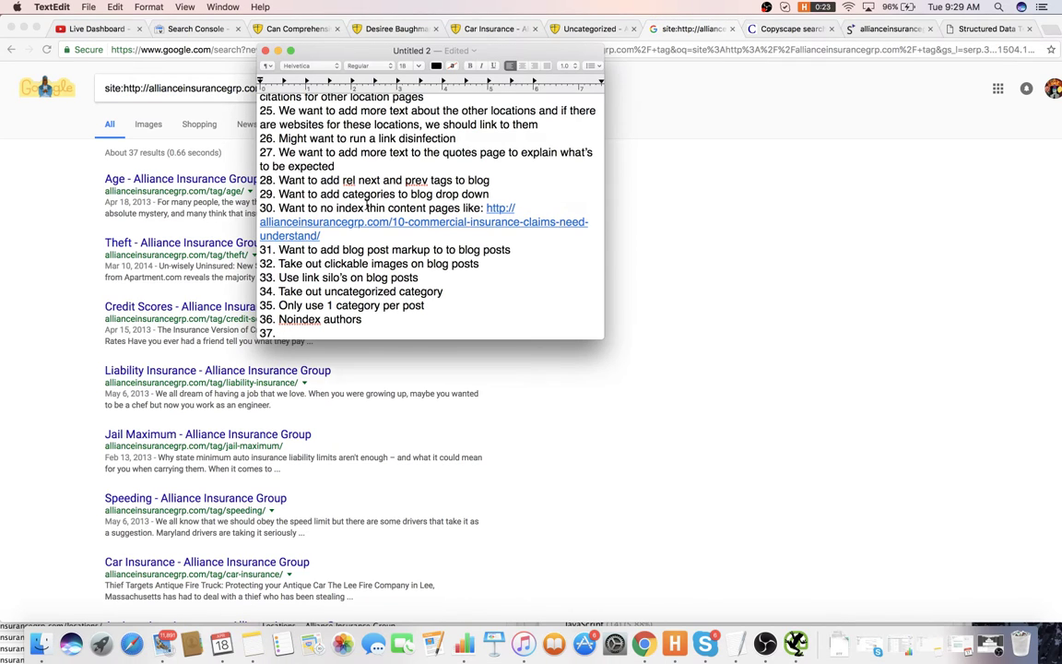
text(Noindex tags a)
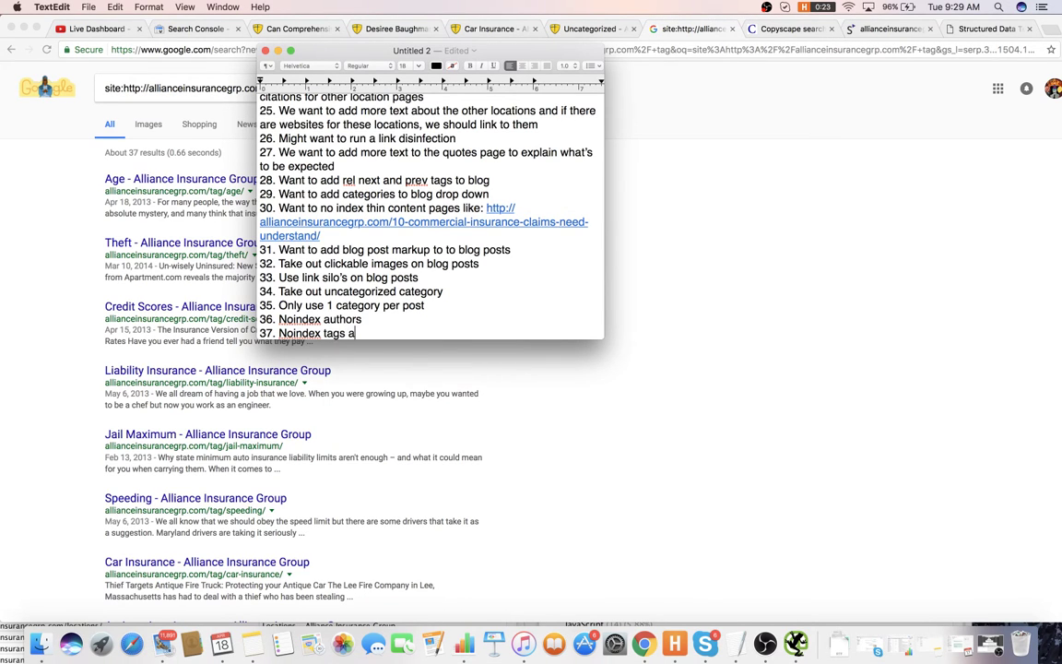
text(nd sto)
key(BackSpace)
key(BackSpace)
key(BackSpace)
key(BackSpace)
text(stop using them)
key(Return)
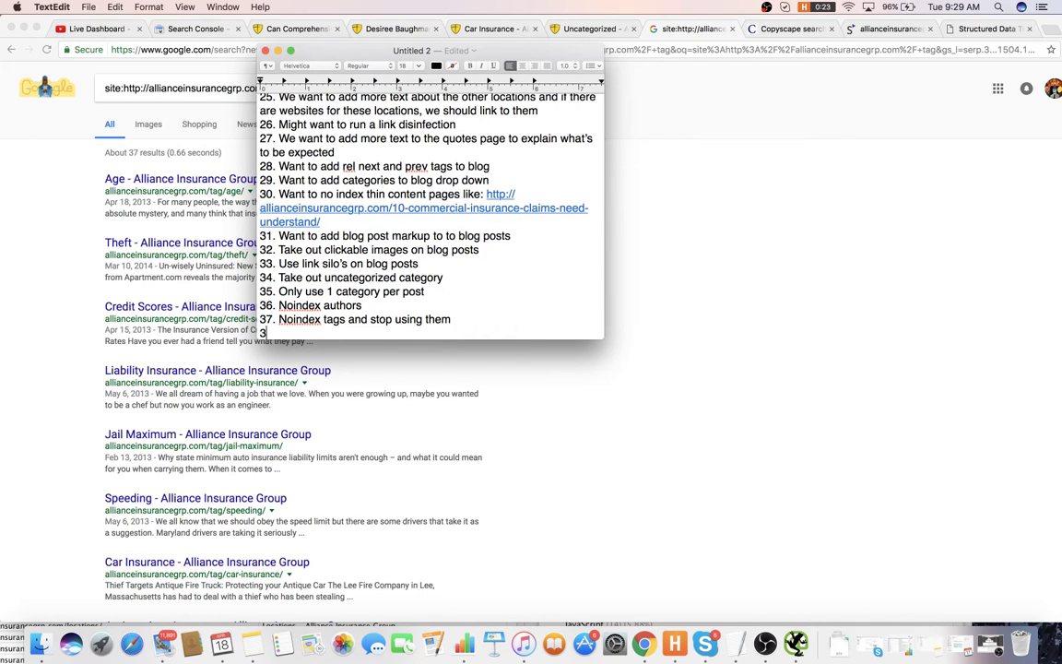
key(BackSpace)
text(Add short)
key(BackSpace)
key(BackSpace)
text(Add short desdc)
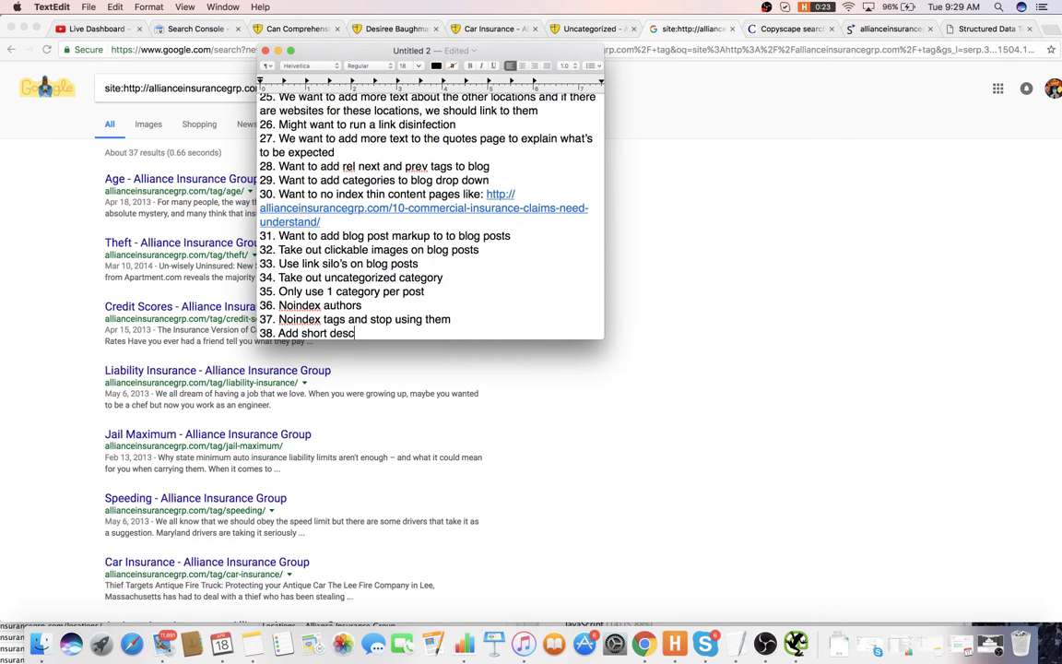
text(riptive text to cate)
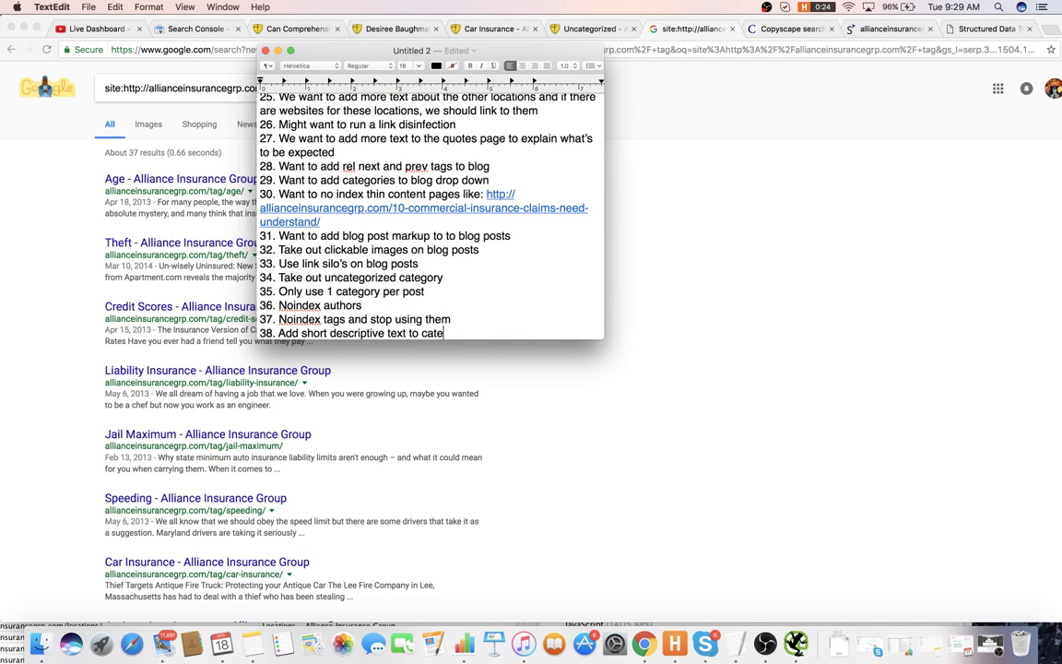
text(gories)
key(Return)
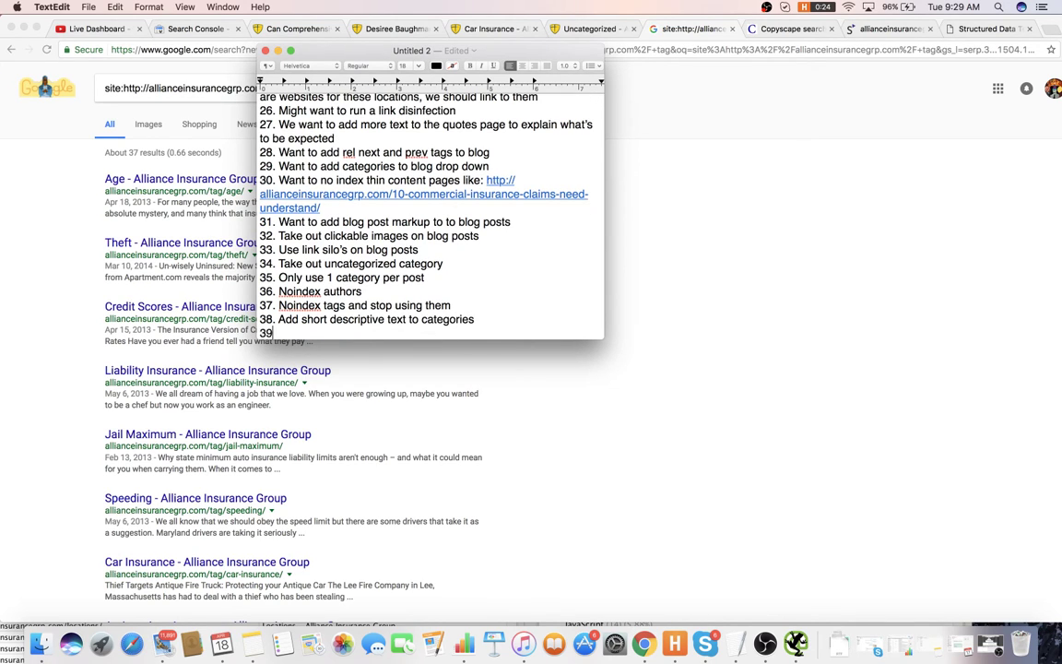
- Close the Google site-search and Uncategorized category tabs in Chrome
click(651, 195)
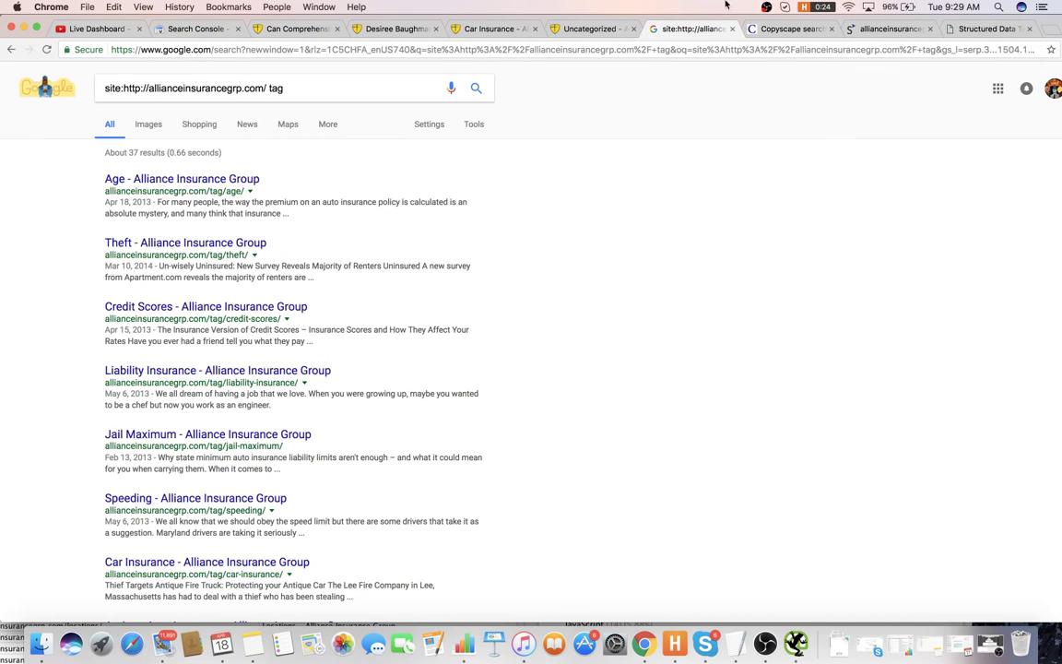
click(732, 29)
click(590, 29)
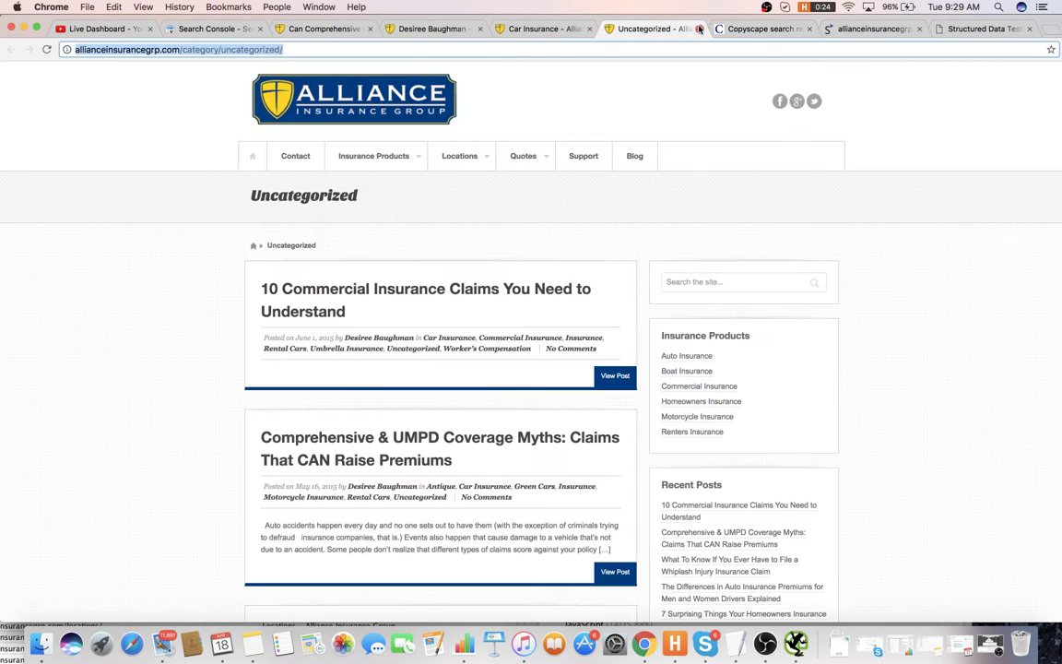
click(634, 29)
- Extend item 38 with 'with links going to important po…' and start item 39
key(super+Tab)
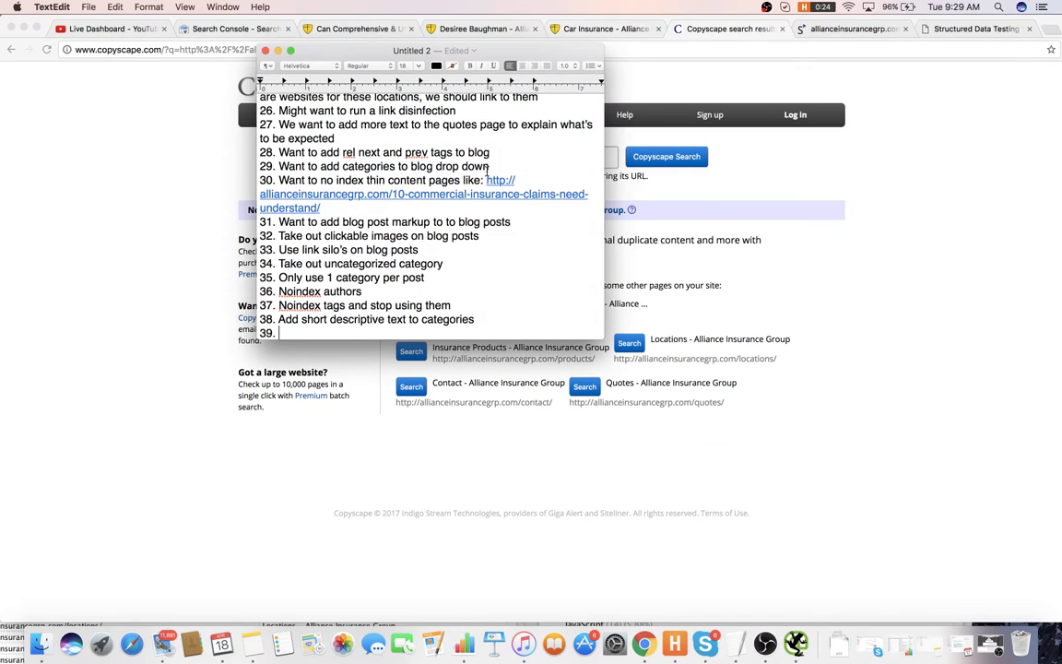
drag(540, 327, 535, 314)
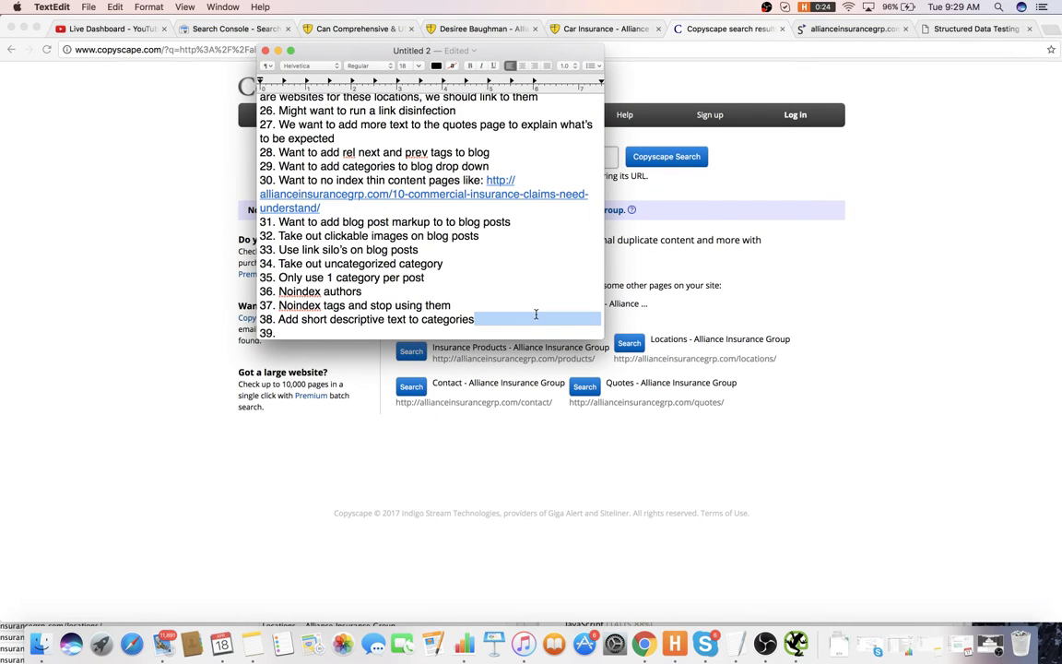
click(556, 314)
text(wi)
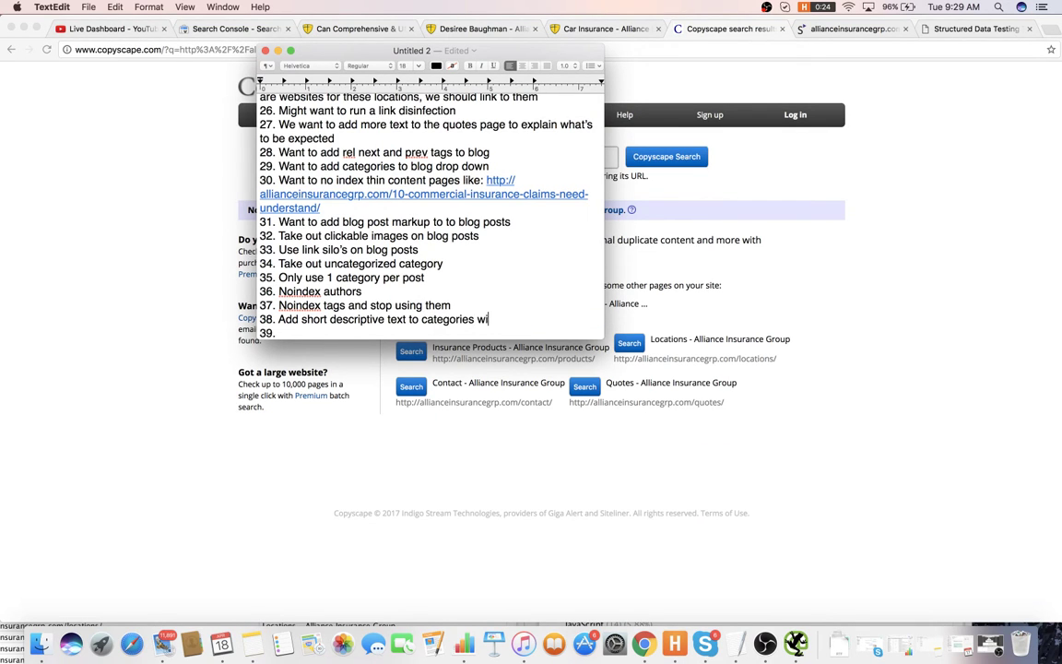
text(th links going to important posts)
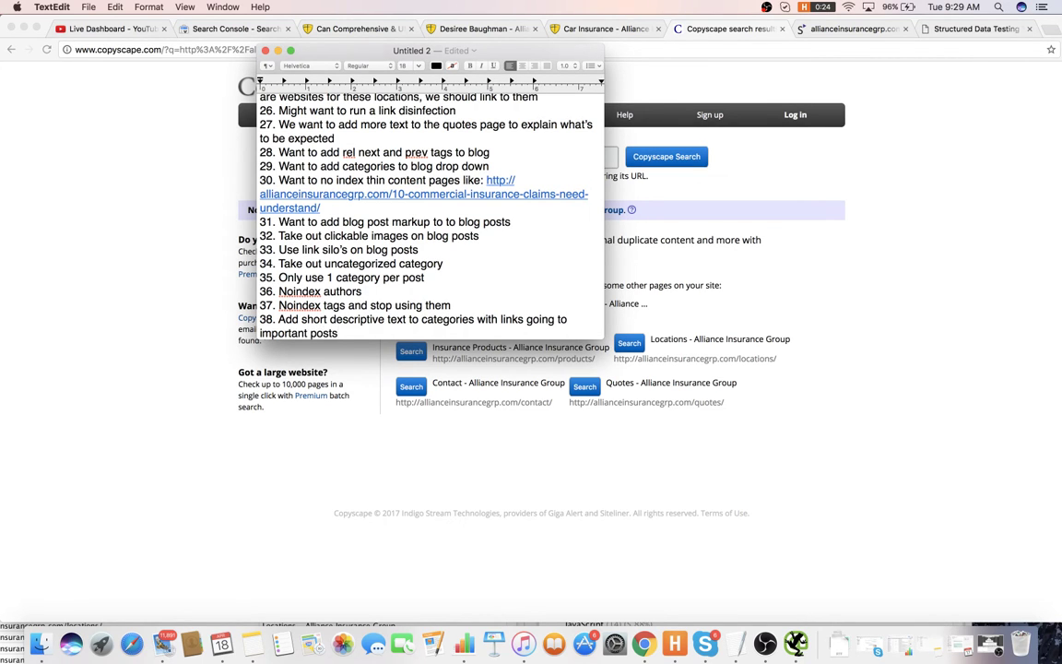
key(Return)
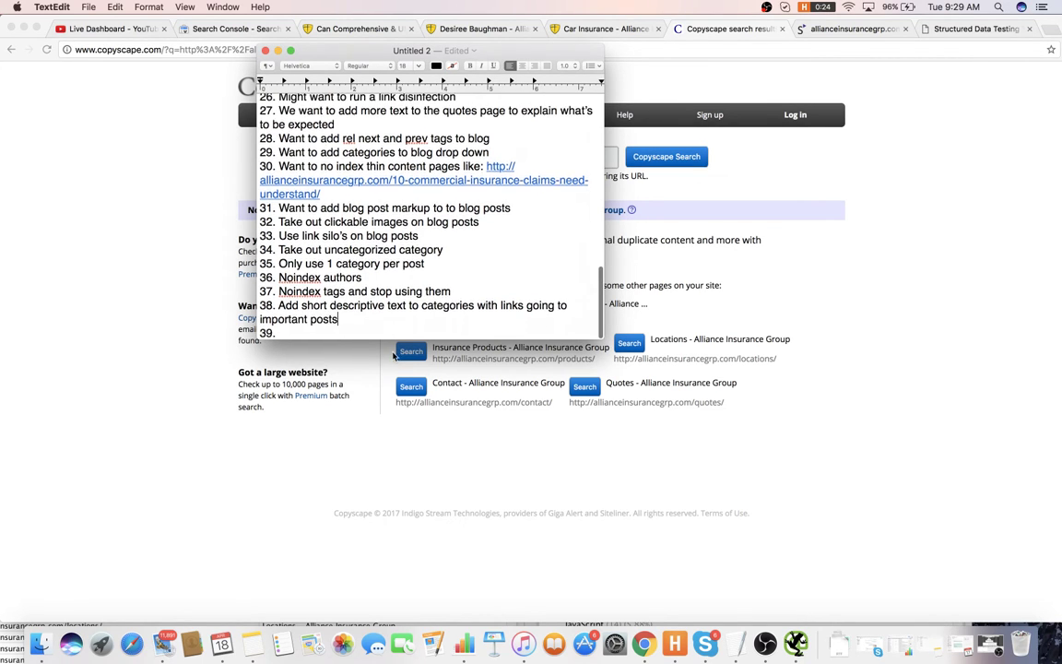
key(super+Tab)
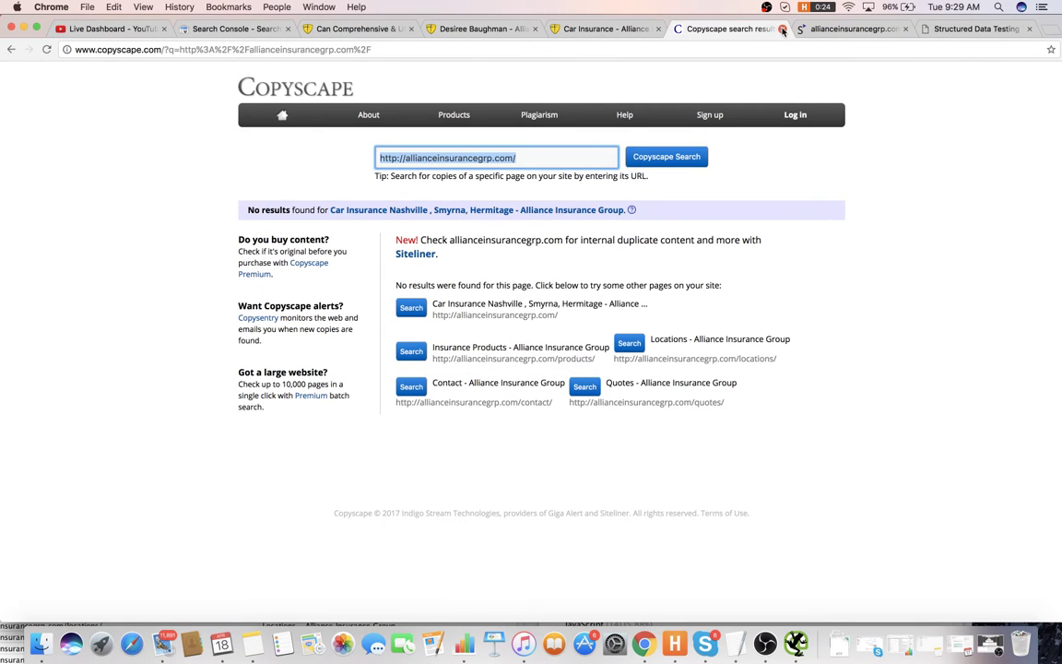
- Close Copyscape and read Siteliner's duplicate-content issue explanation
click(579, 273)
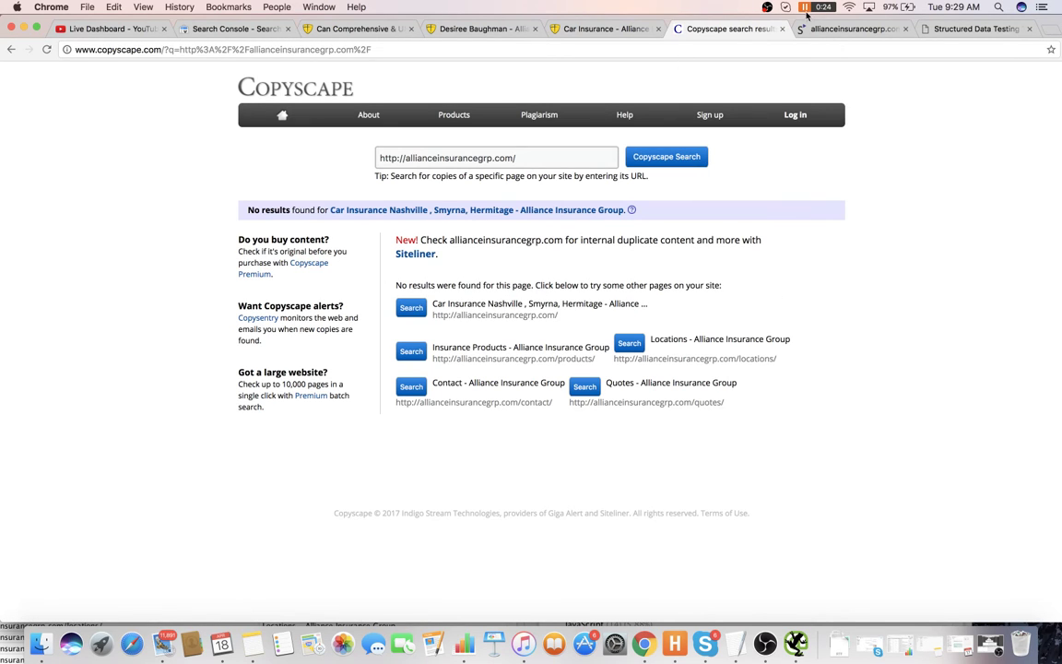
click(782, 29)
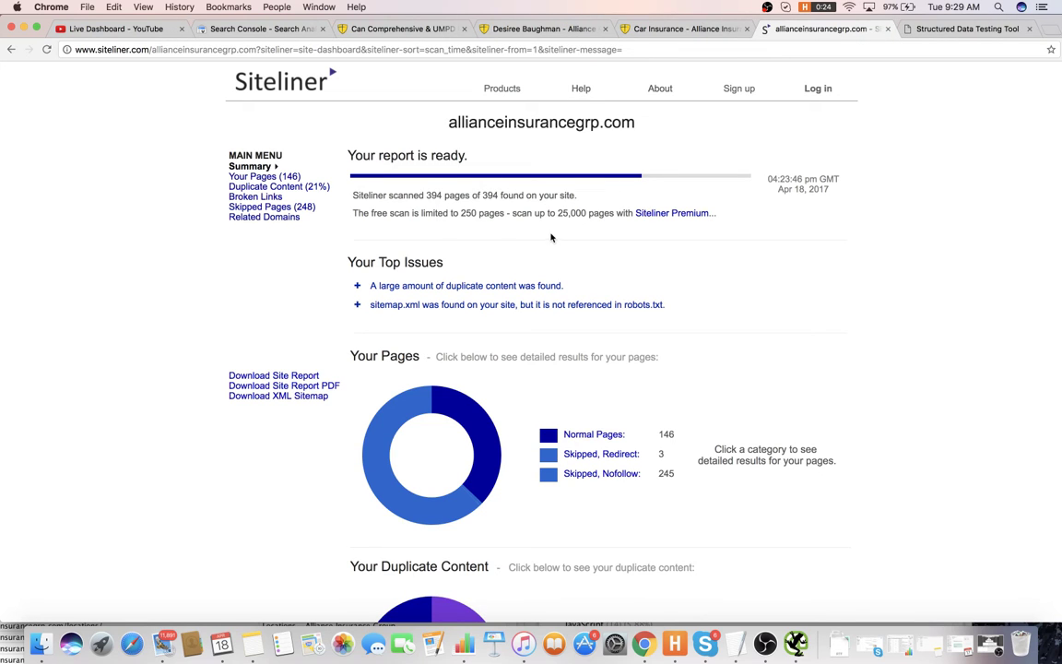
scroll(549, 258, down, 1)
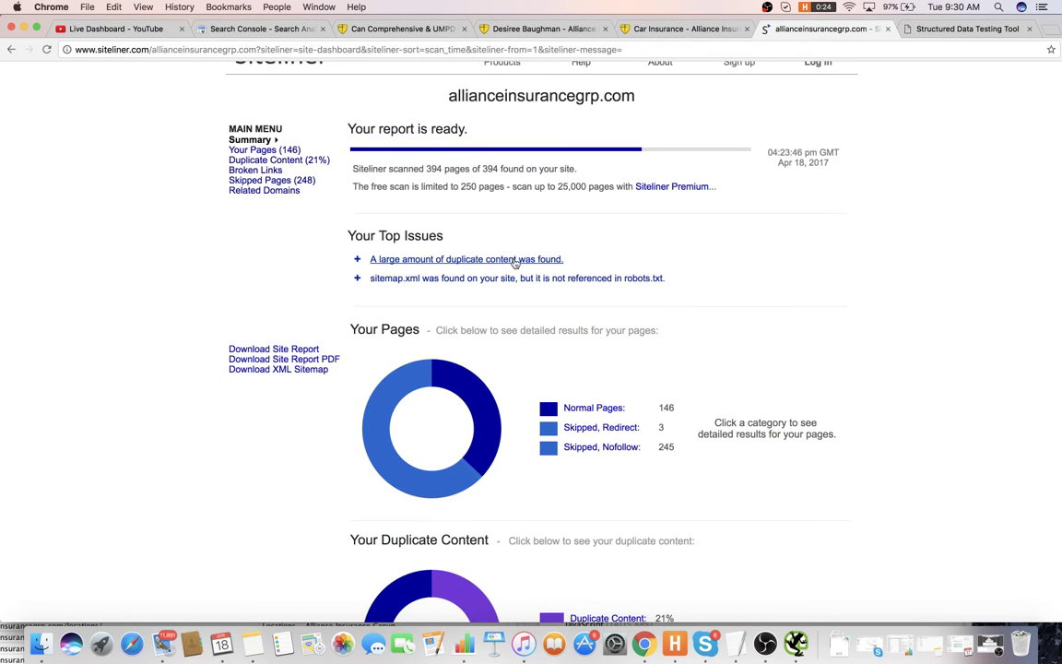
click(524, 261)
scroll(543, 256, down, 1)
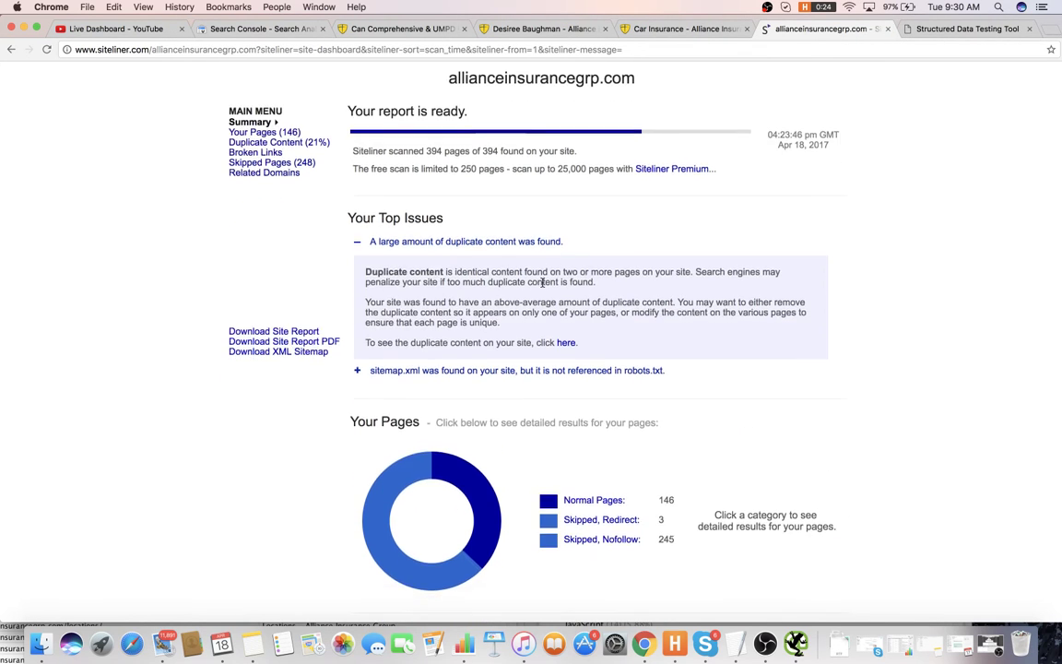
click(544, 245)
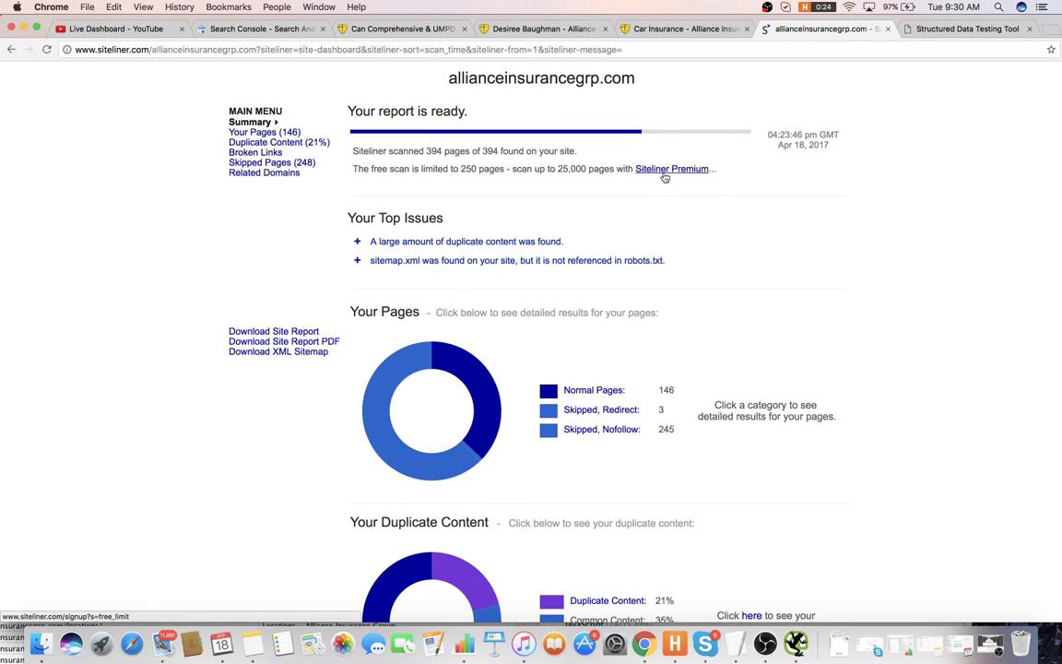
- Open the Unwisely Uninsured post's report showing 99% duplication with the renters survey post
click(287, 144)
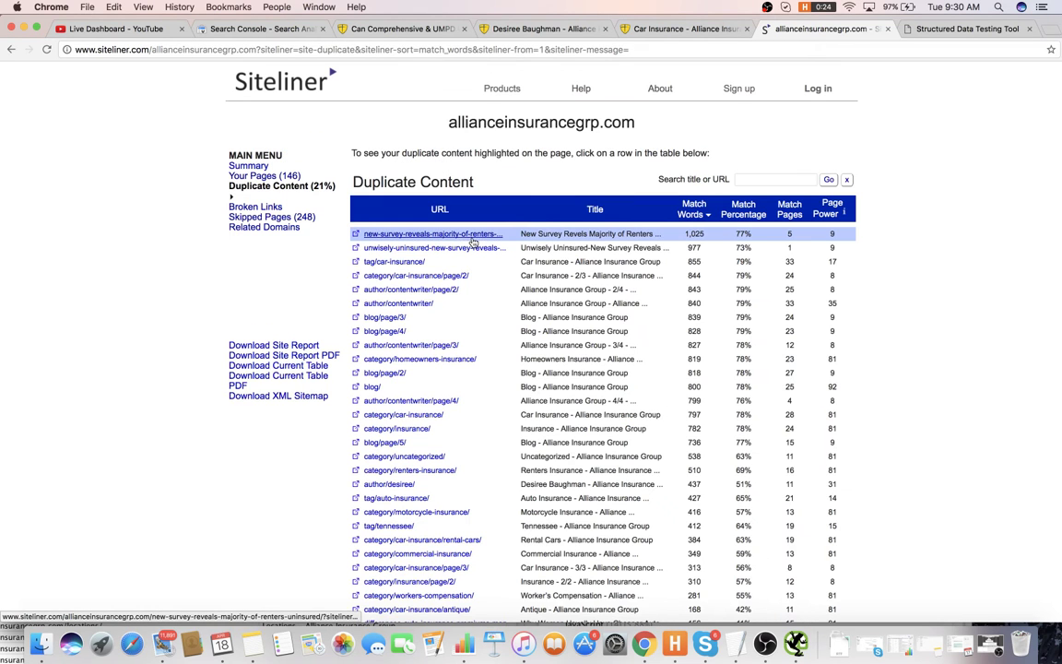
click(576, 237)
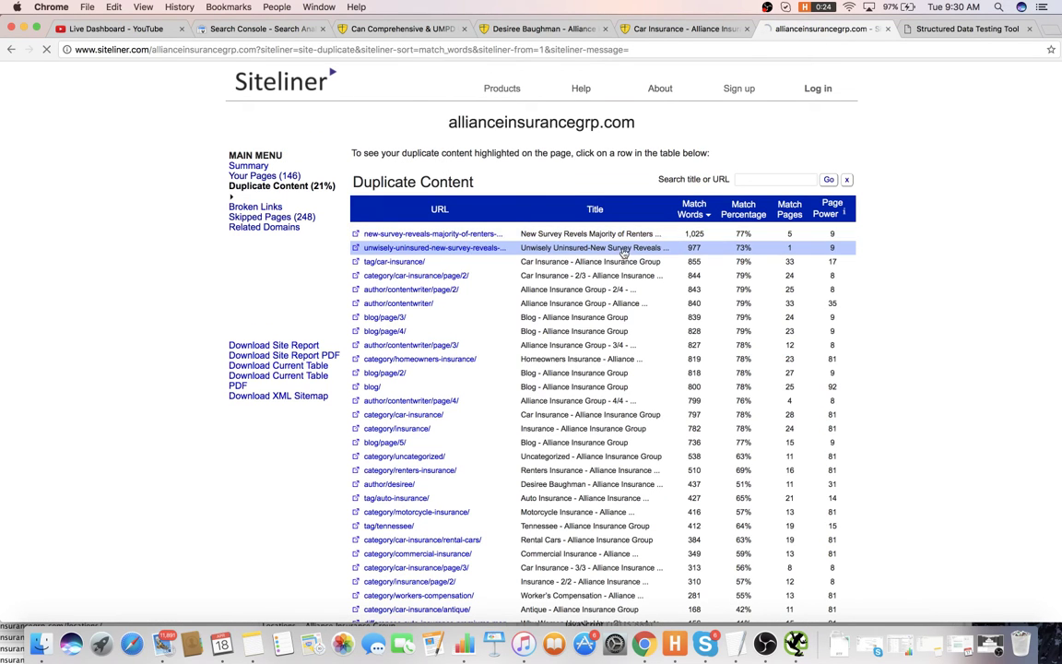
scroll(694, 258, down, 3)
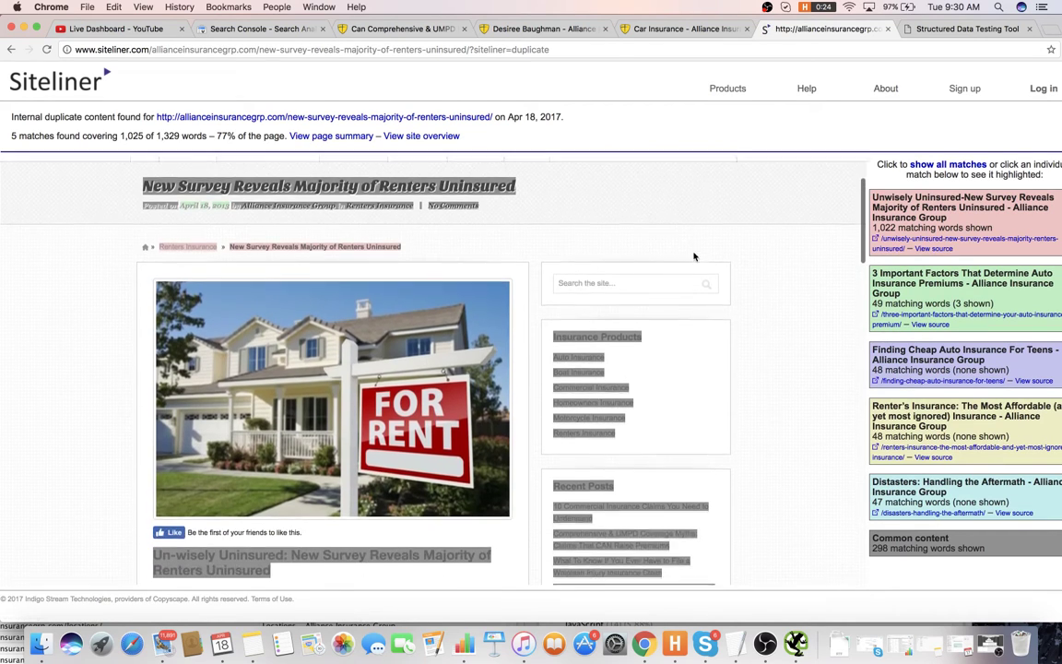
scroll(765, 265, down, 3)
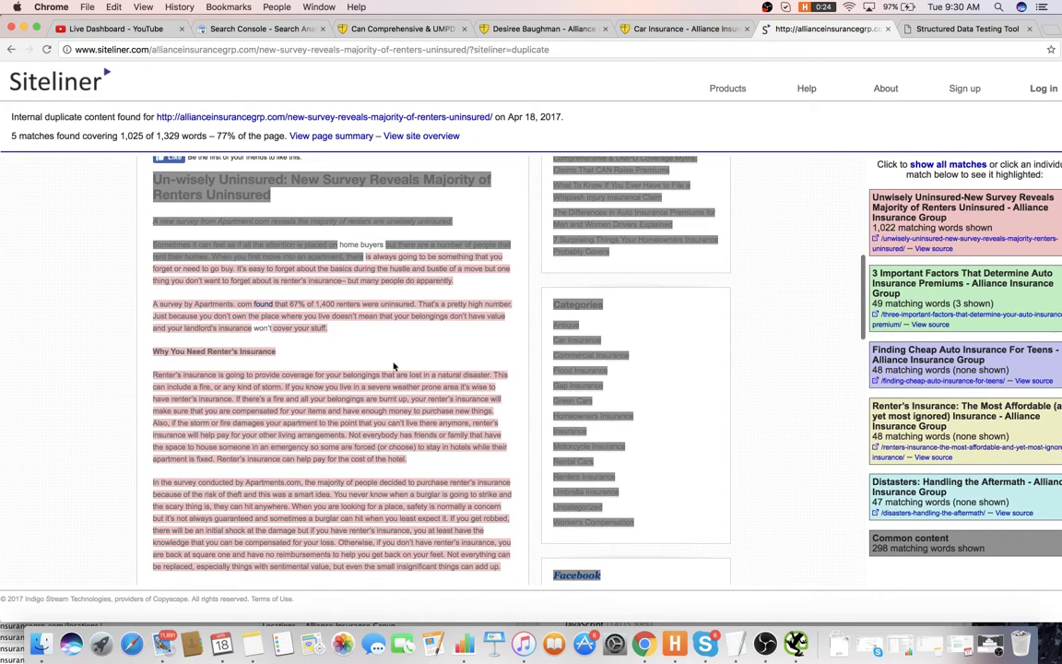
click(959, 239)
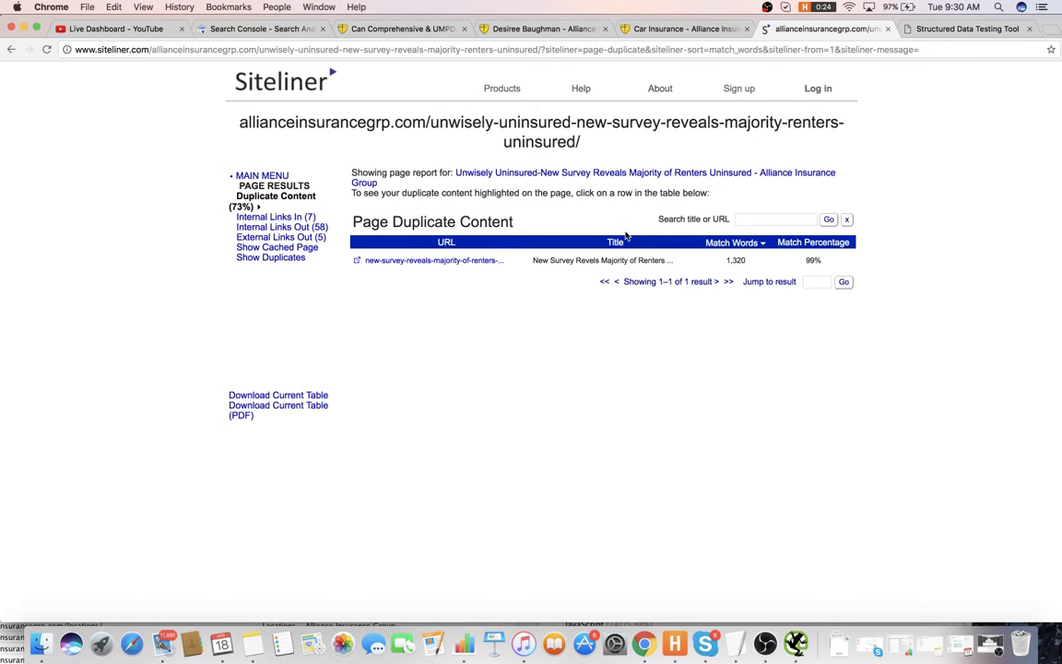
key(super+Tab)
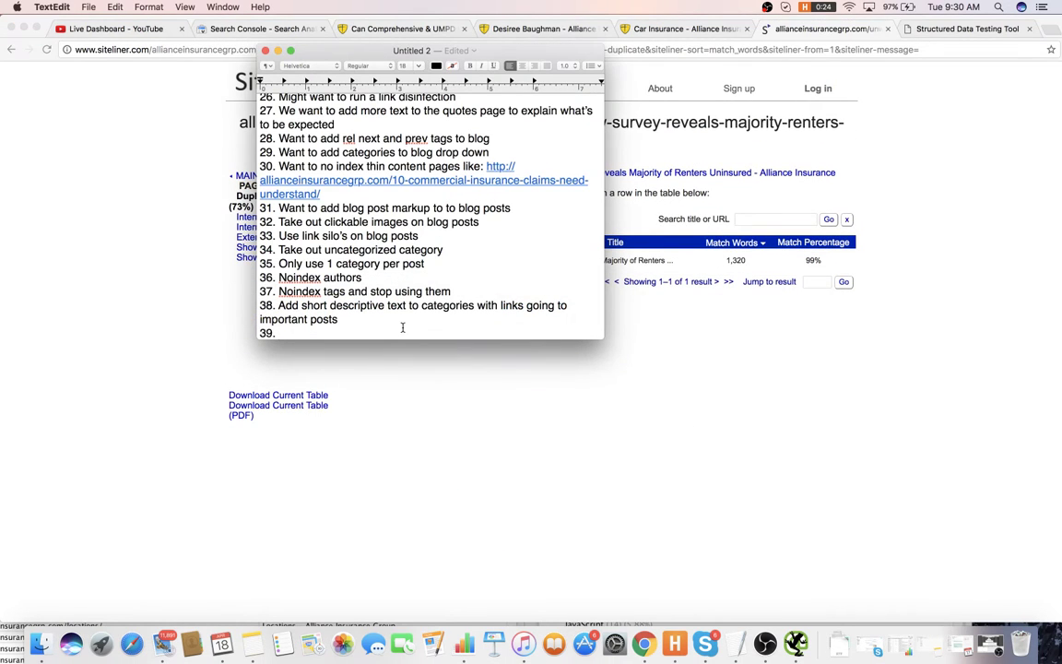
- Finish item 39: prune the site's duplicate content and use Siteliner to see duplicates
text(We want to prune du)
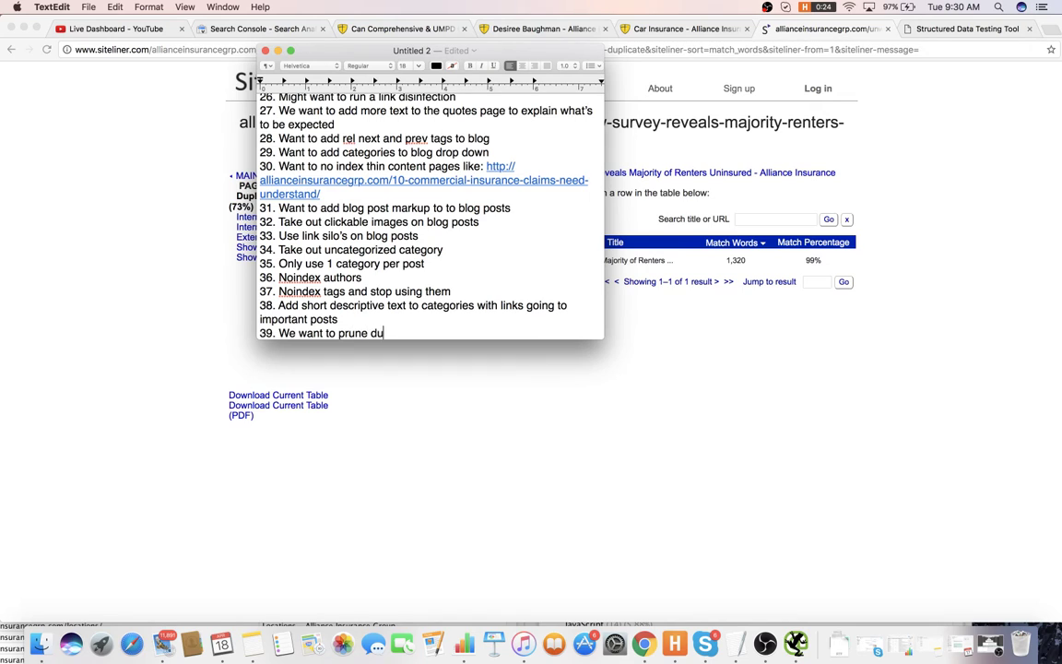
text(plicate content (there is a lot )
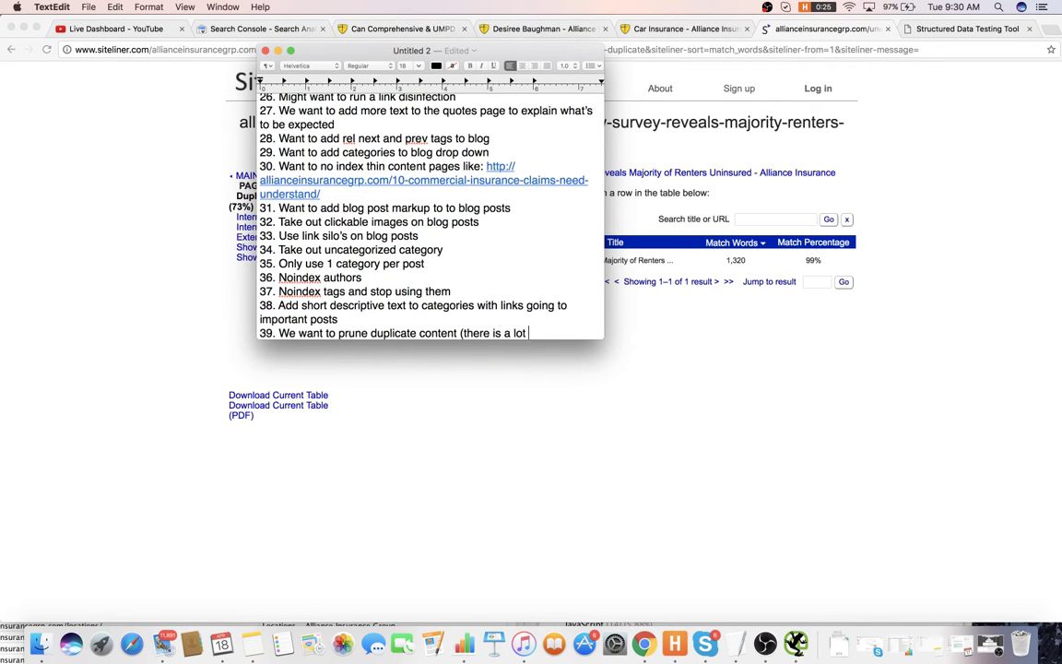
text(showing o)
text(p on the sio)
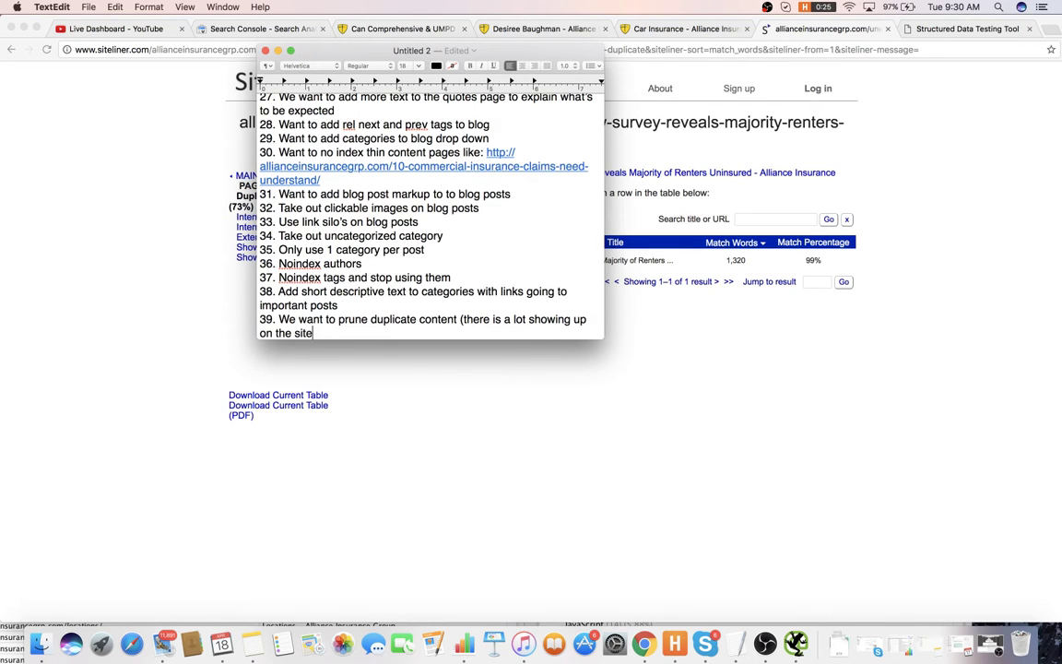
text(e) Us)
key(BackSpace)
key(BackSpace)
text(use siteliner to see t)
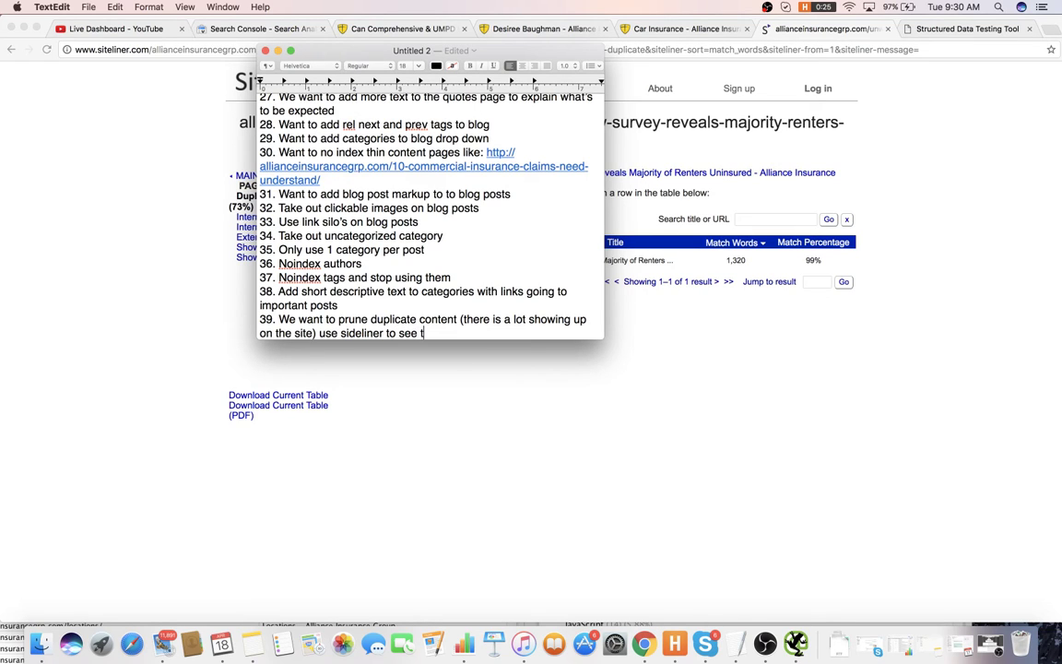
text(what is showing up )
text(ad )
text(dupol)
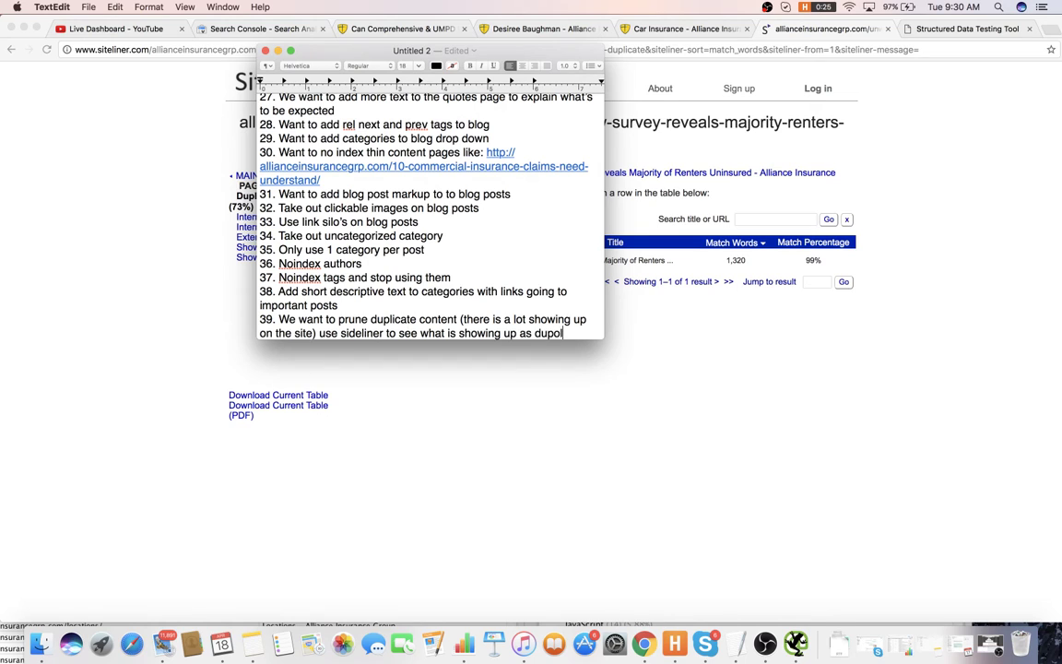
key(BackSpace)
key(BackSpace)
text(licates)
- Start item 40 on a new line and return to the Siteliner report in Chrome
key(Return)
text(40.)
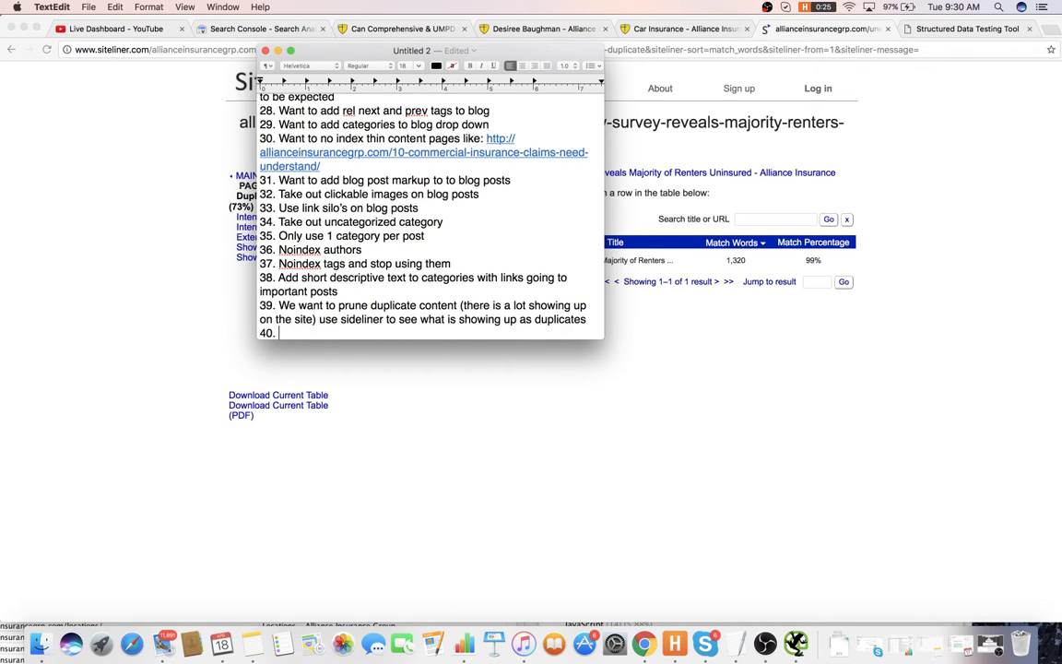
click(604, 466)
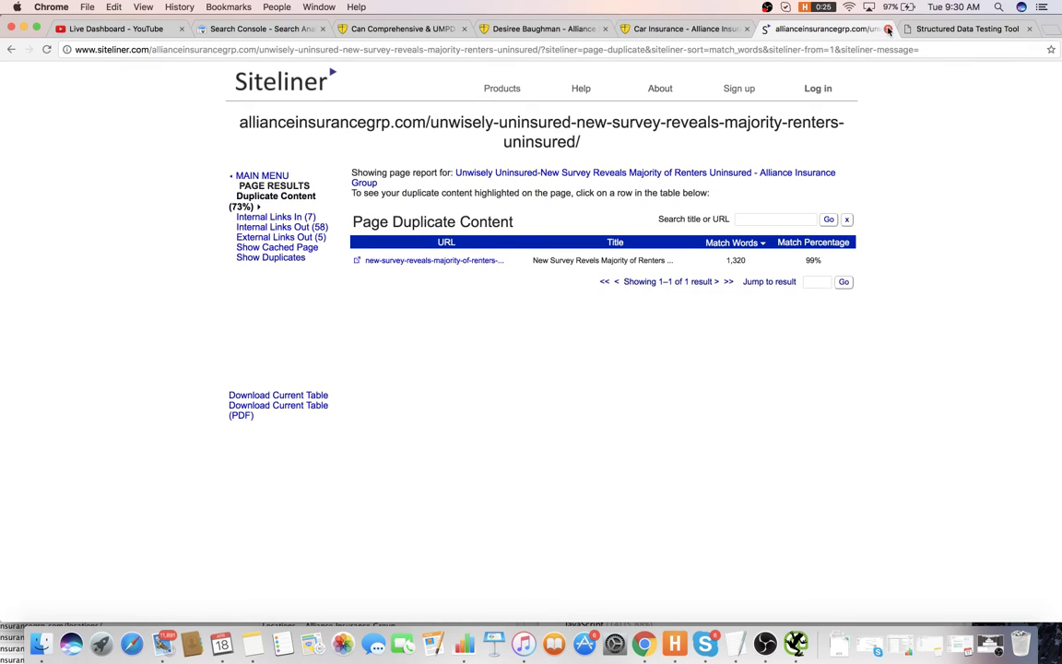
- Close the Siteliner report and open the Alliance Insurance blog page
key(super+w)
key(super+w)
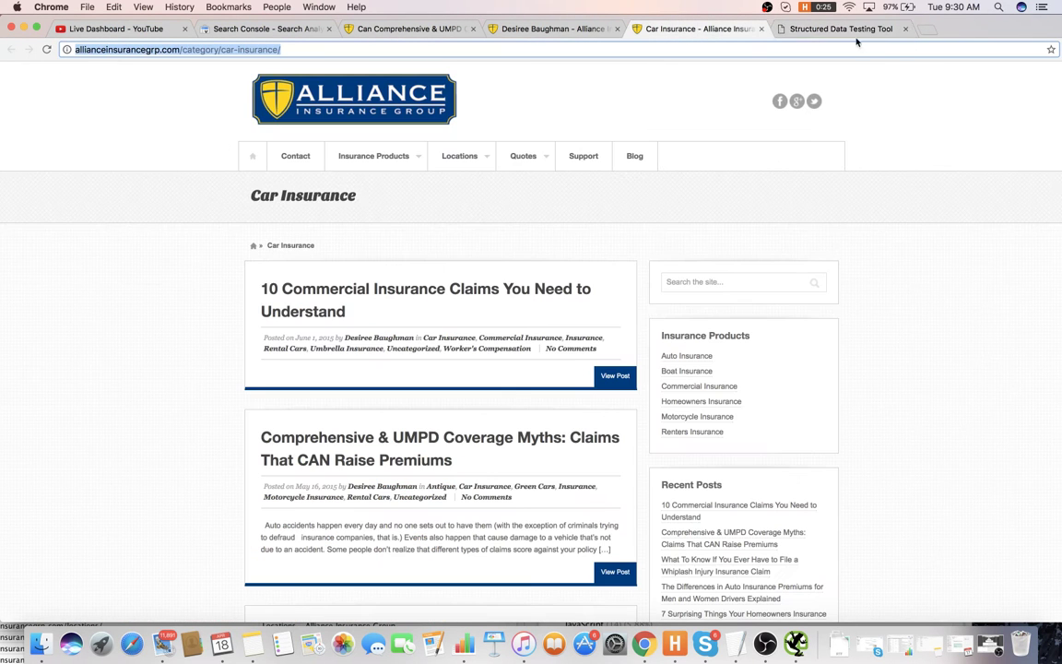
scroll(398, 322, down, 5)
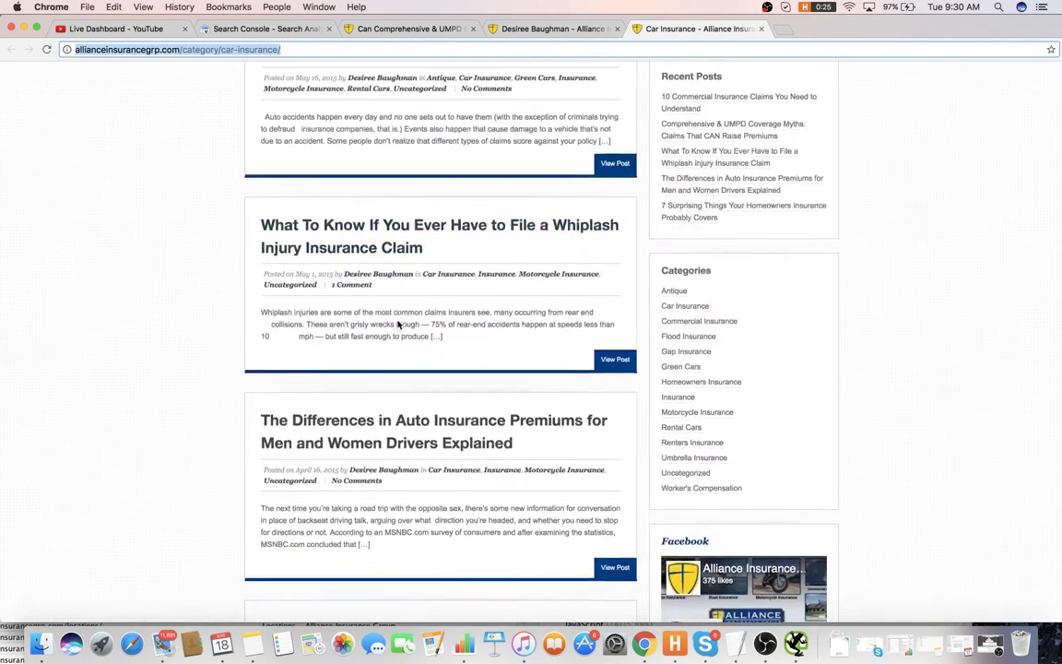
scroll(397, 323, up, 5)
click(634, 156)
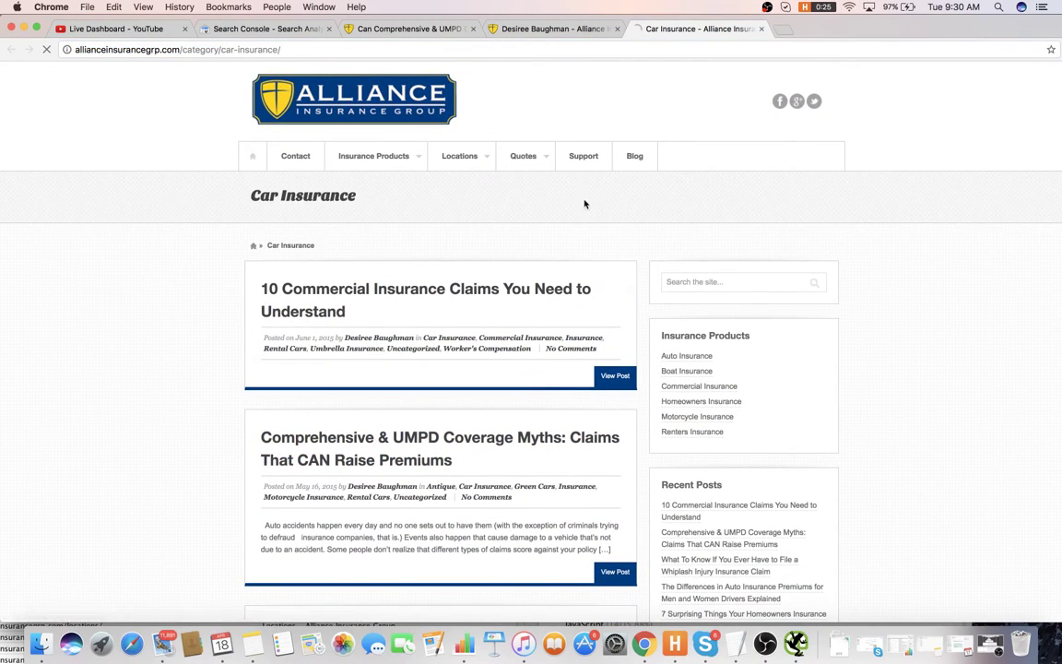
- Scroll the blog listing down to the footer, then bring the TextEdit notes forward
key(super+Tab)
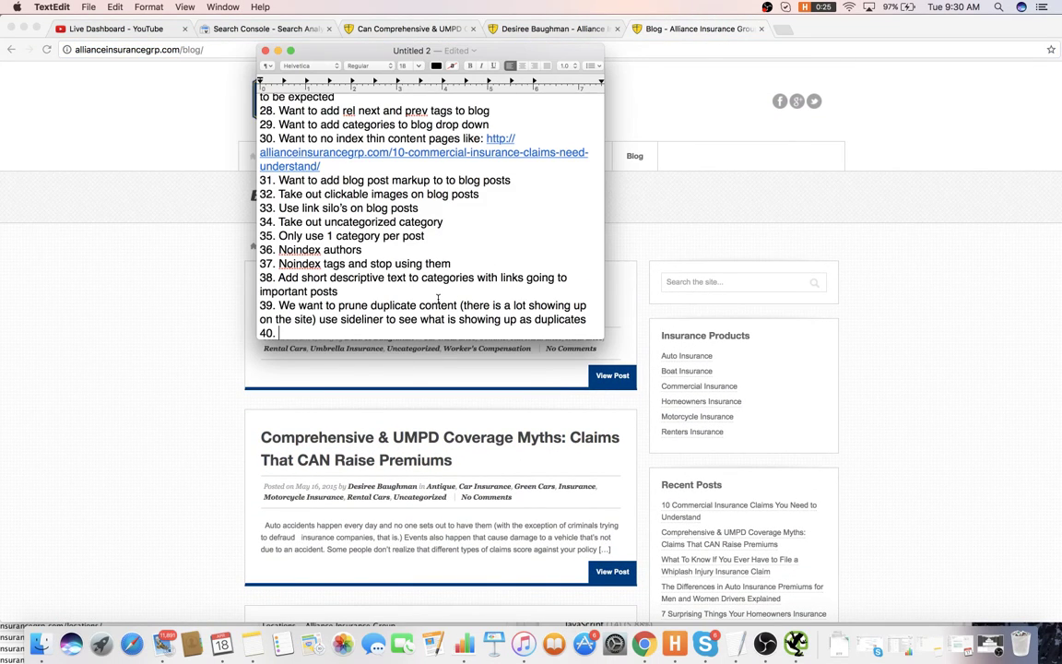
click(238, 277)
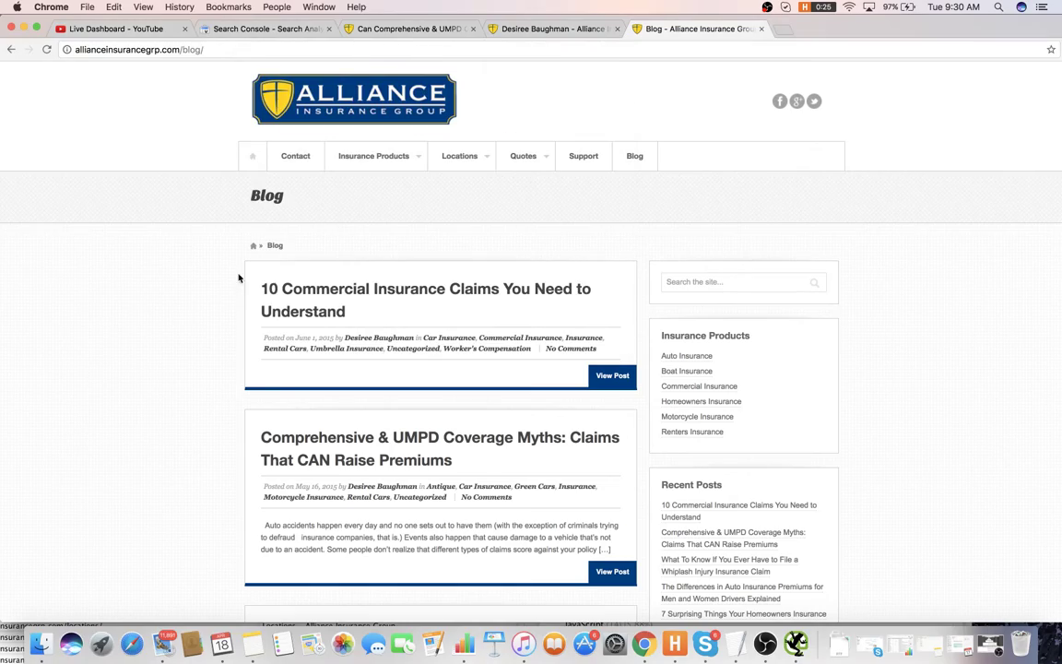
scroll(661, 156, down, 8)
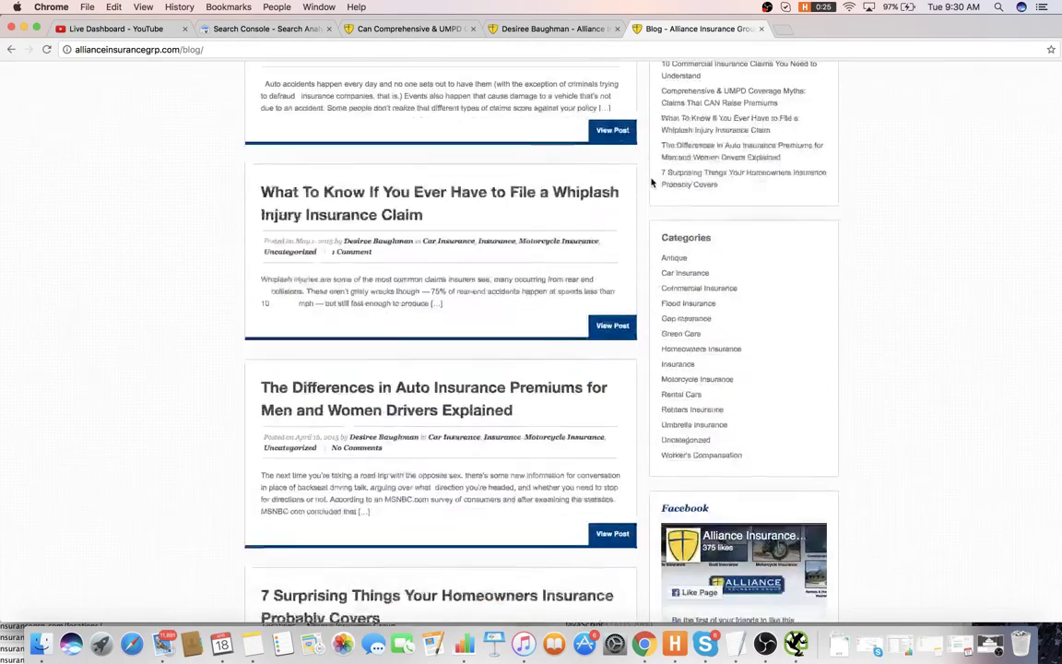
scroll(661, 161, down, 10)
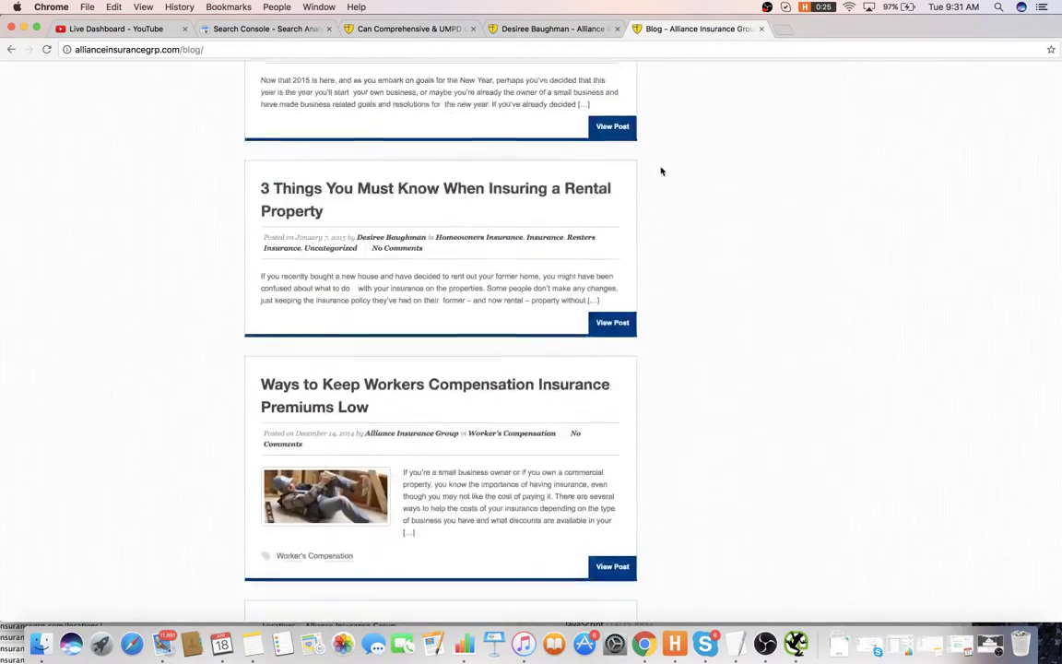
scroll(663, 175, down, 5)
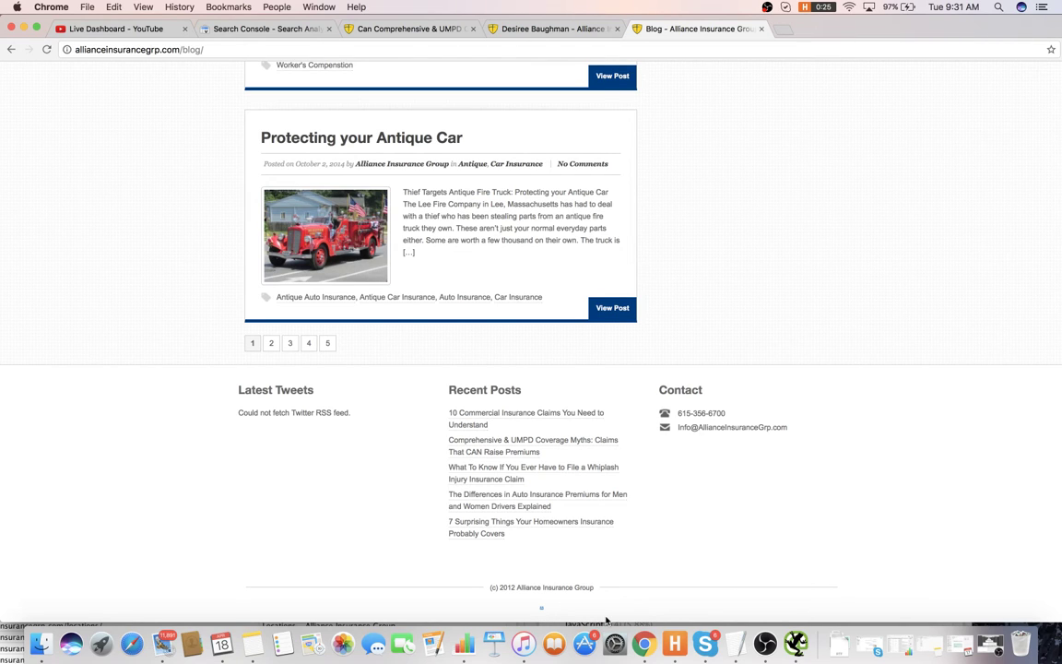
key(super+Tab)
- Write item 40: take the weird smiley face out of the footer
text(Tak)
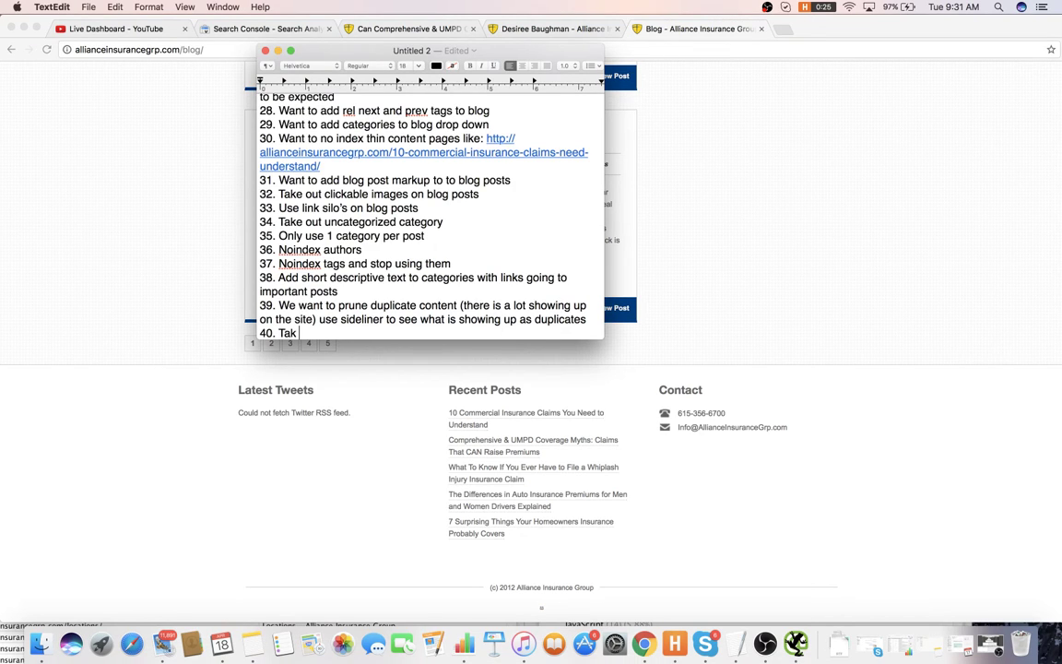
text(e weird smily f)
text(y ga)
text(ce)
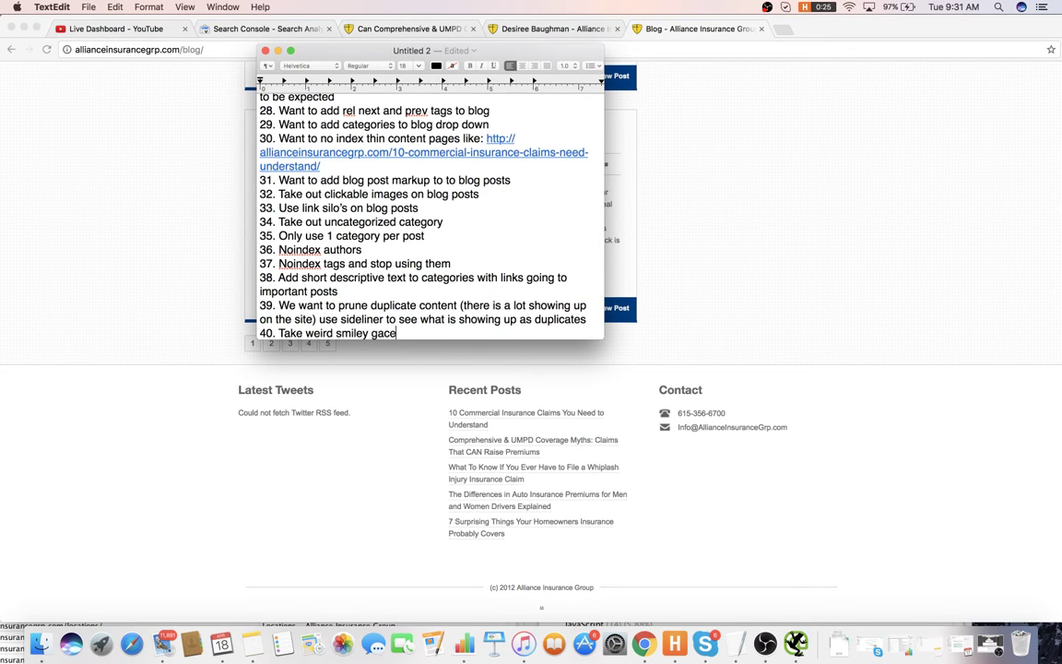
key(BackSpace)
key(BackSpace)
key(BackSpace)
key(BackSpace)
text(face out)
key(BackSpace)
key(BackSpace)
text(ut of the footet)
key(Return)
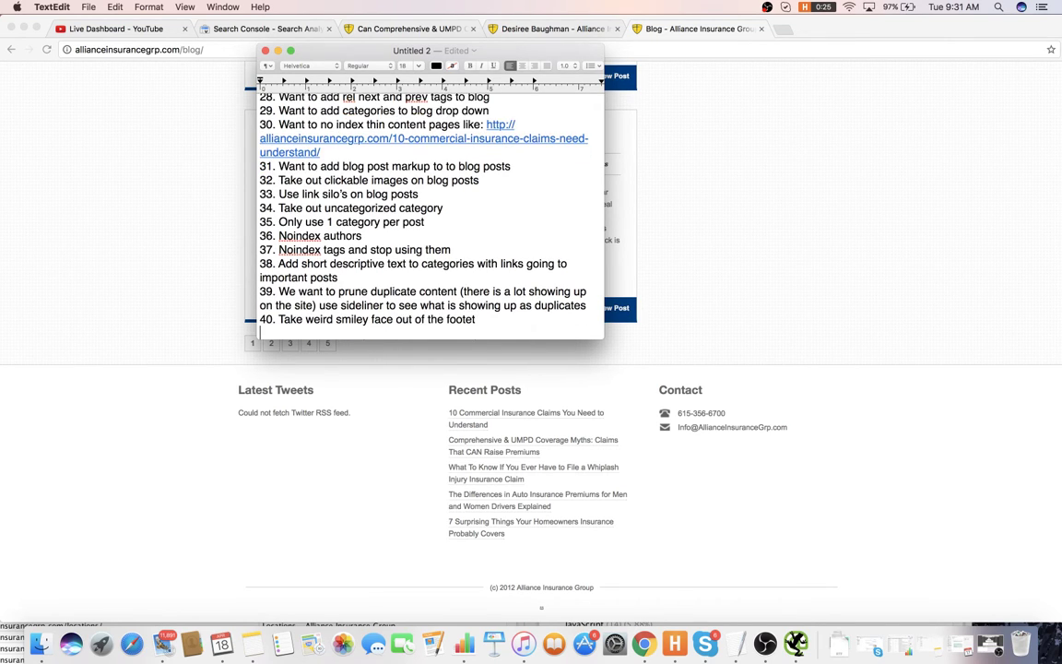
key(BackSpace)
key(BackSpace)
text(r)
key(Return)
- Write item 41: replace footer recent posts with TOS, Privacy policy and HTML sitemap pages
text(41. Take recent posts out)
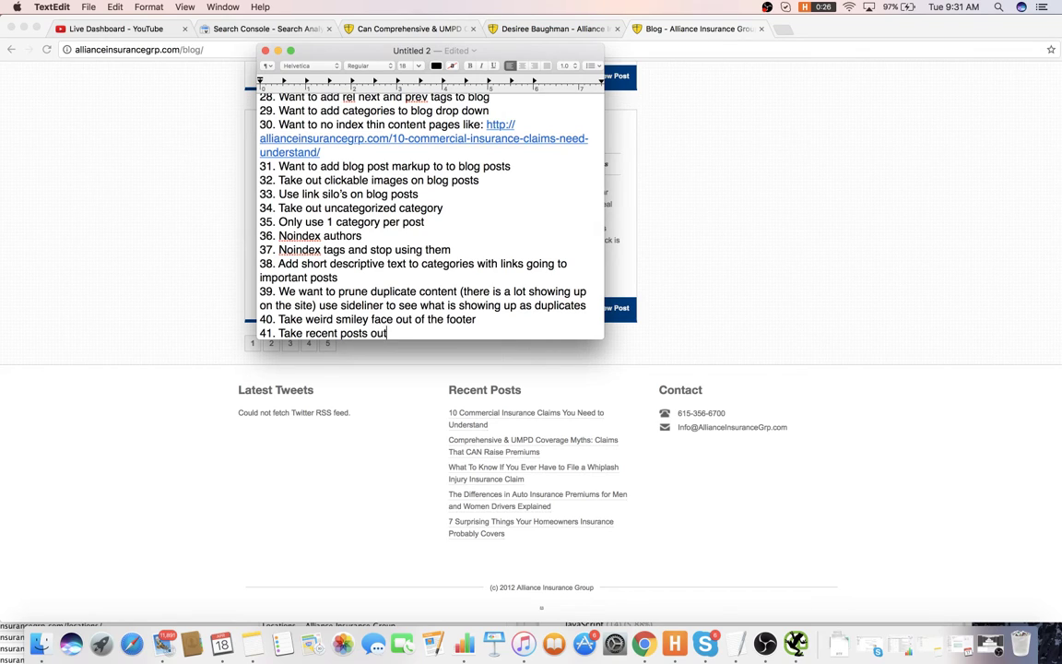
text( of footer and rep)
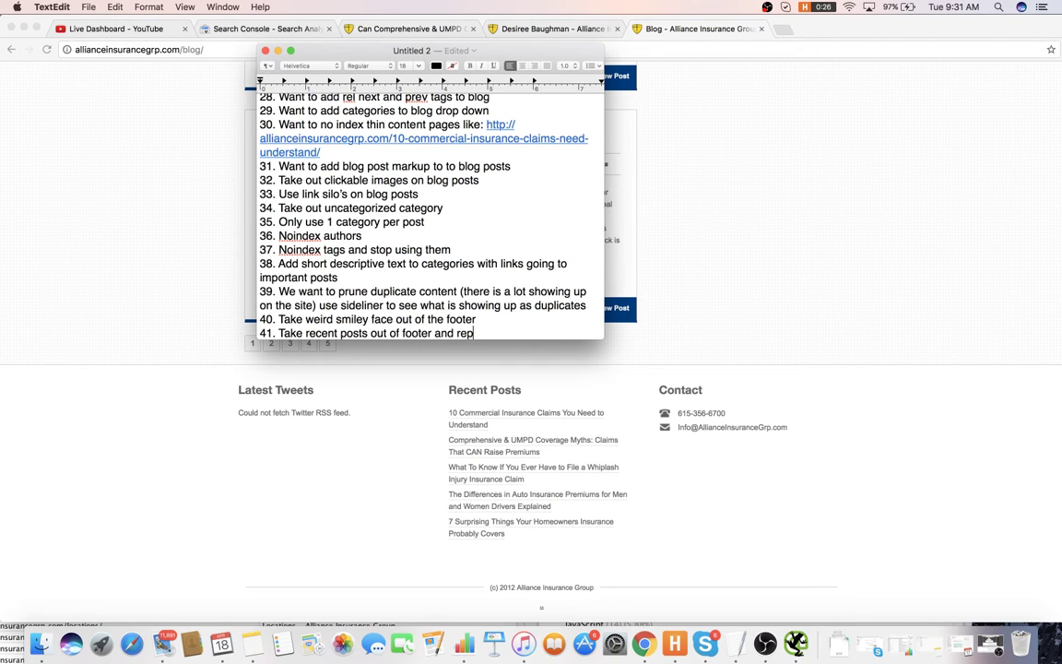
text(lica with TOS / P)
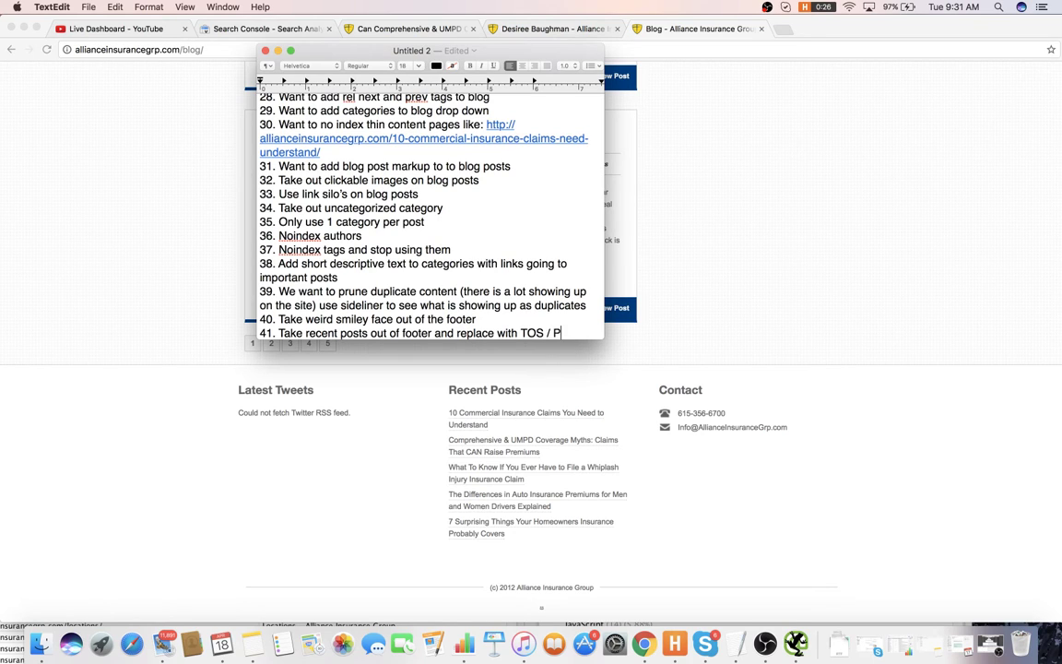
text(rivacy policy pages)
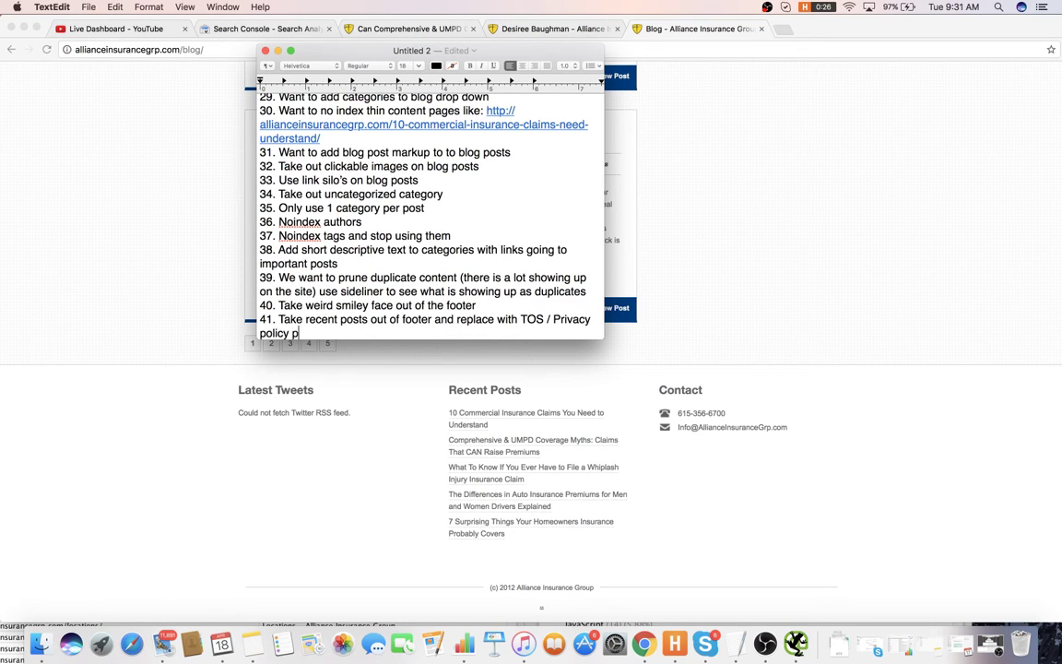
key(Return)
key(BackSpace)
key(BackSpace)
key(BackSpace)
key(BackSpace)
key(BackSpace)
key(BackSpace)
text(and html sitemap)
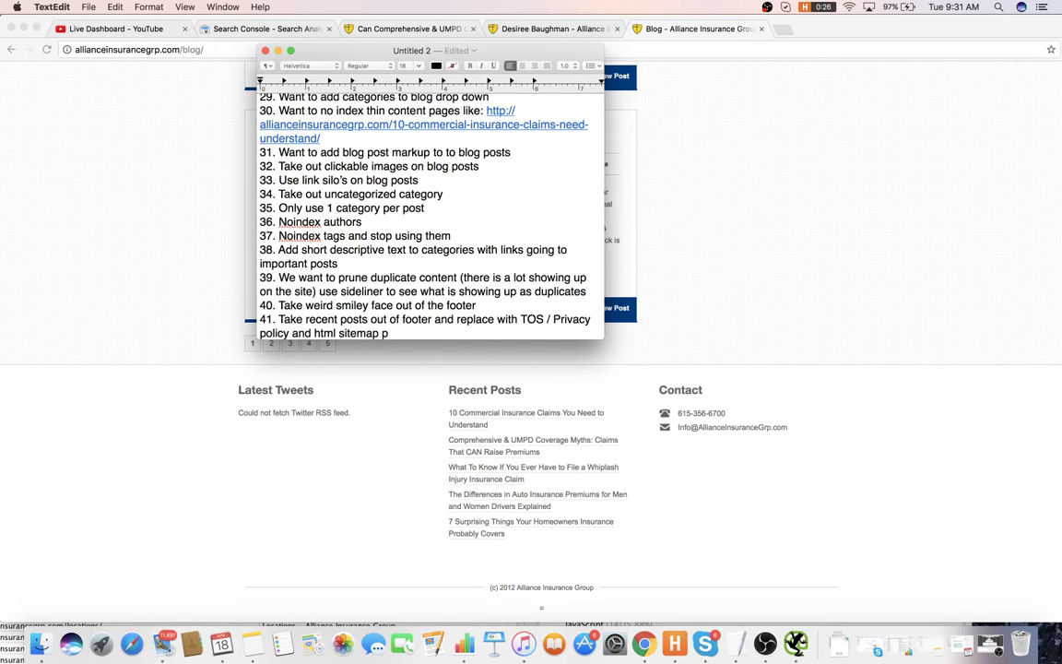
text(pages.)
key(Return)
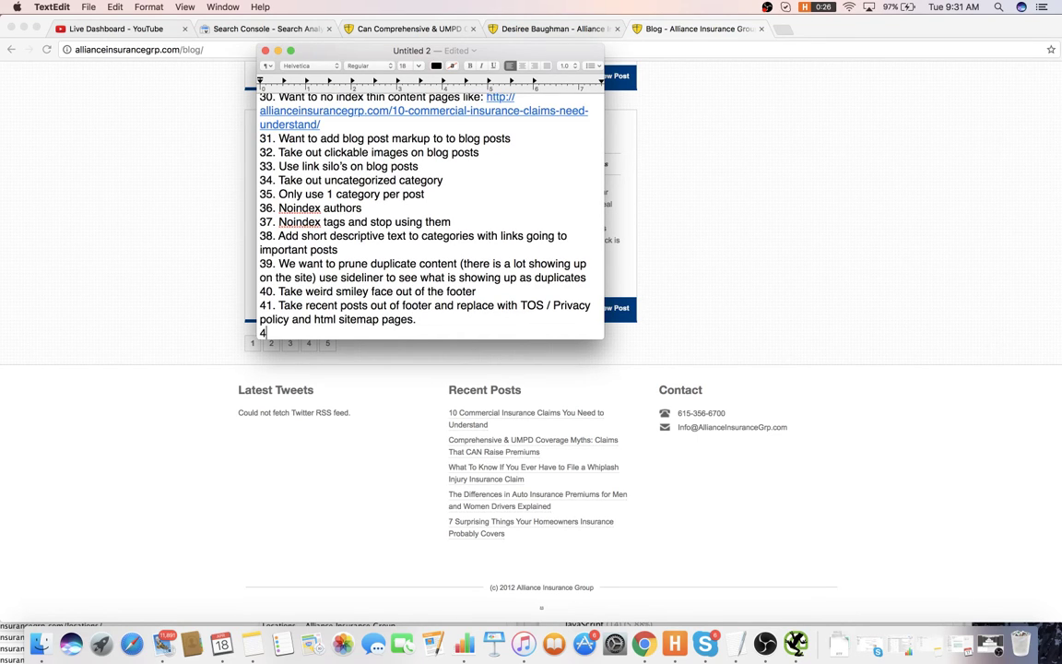
key(BackSpace)
click(173, 205)
- Close the Comprehensive & UMPD article, author-archive and blog tabs, returning to Search Console
click(161, 35)
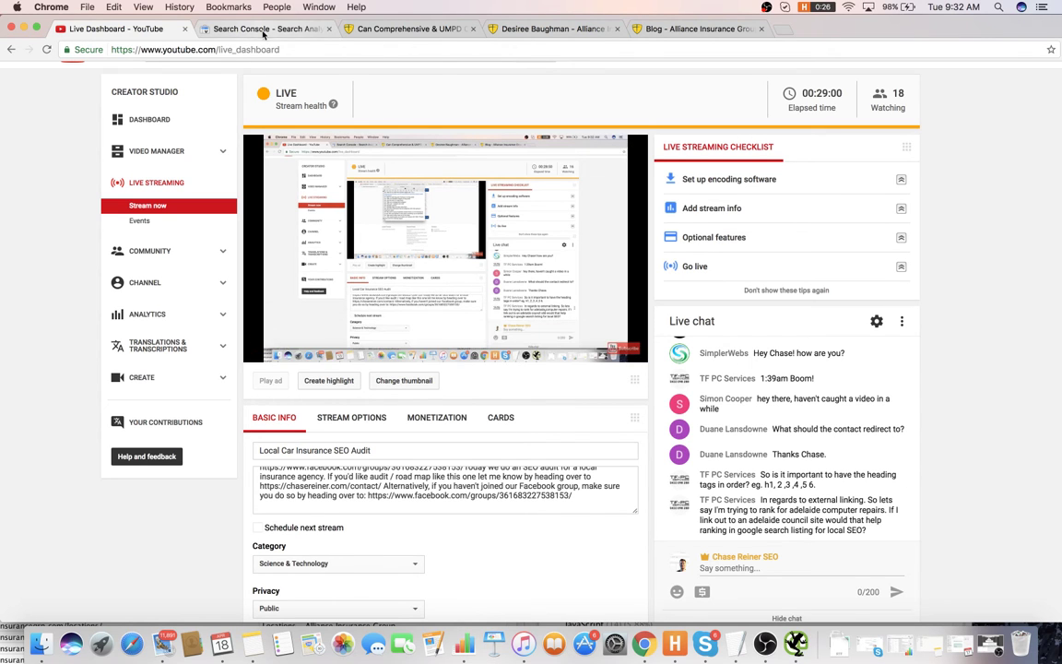
click(277, 28)
click(430, 29)
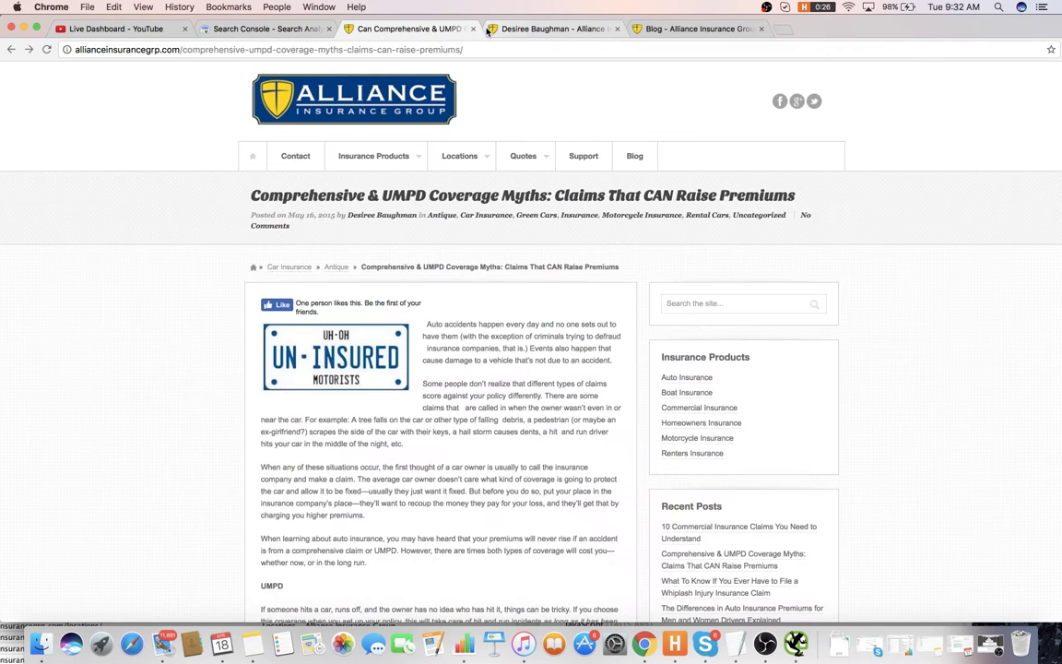
click(553, 29)
click(701, 29)
click(758, 29)
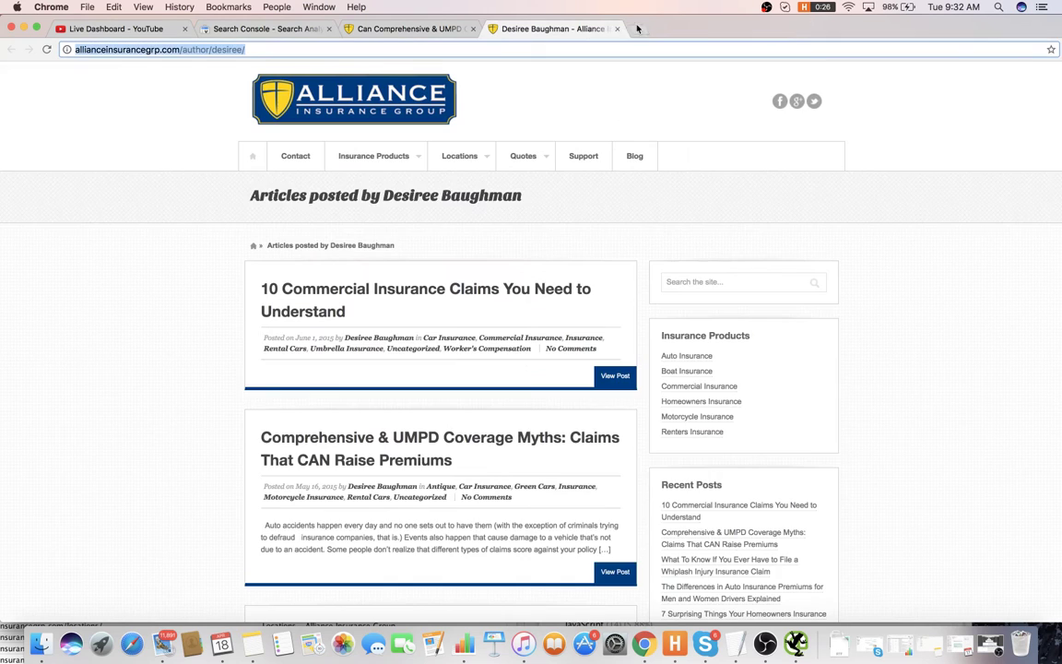
click(617, 28)
click(472, 29)
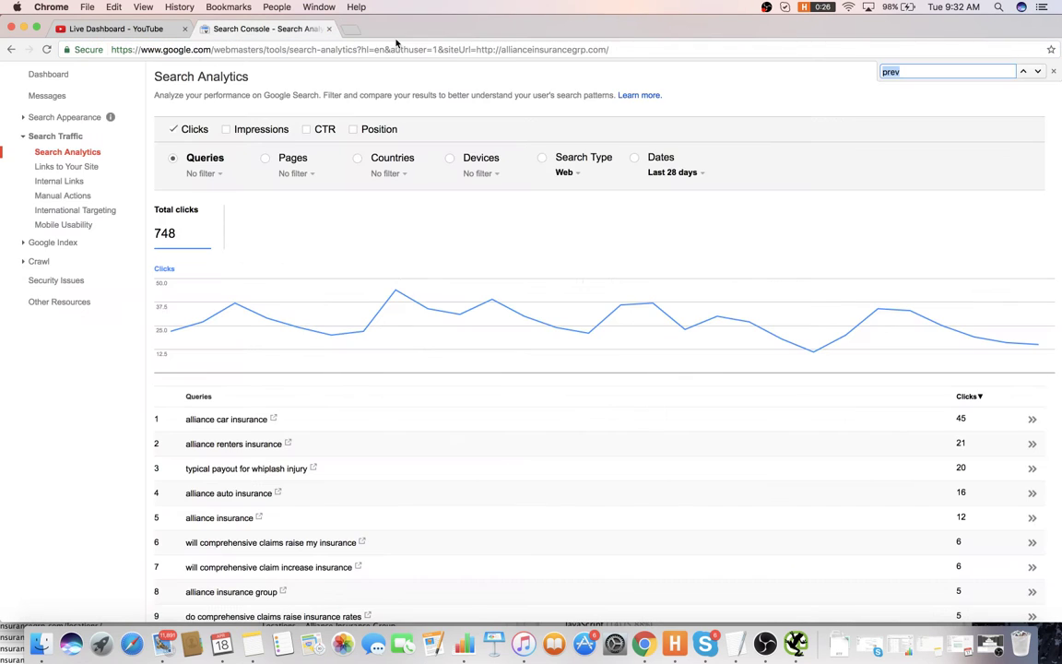
- Scroll down the Search Analytics Queries table showing 748 total clicks
scroll(468, 247, down, 2)
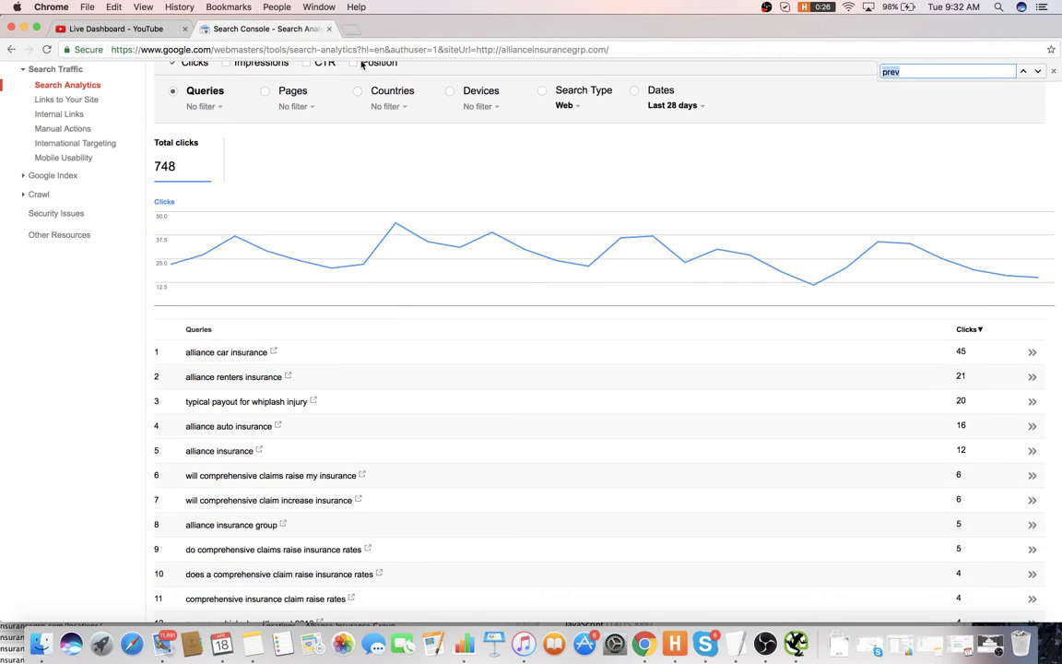
scroll(221, 341, down, 3)
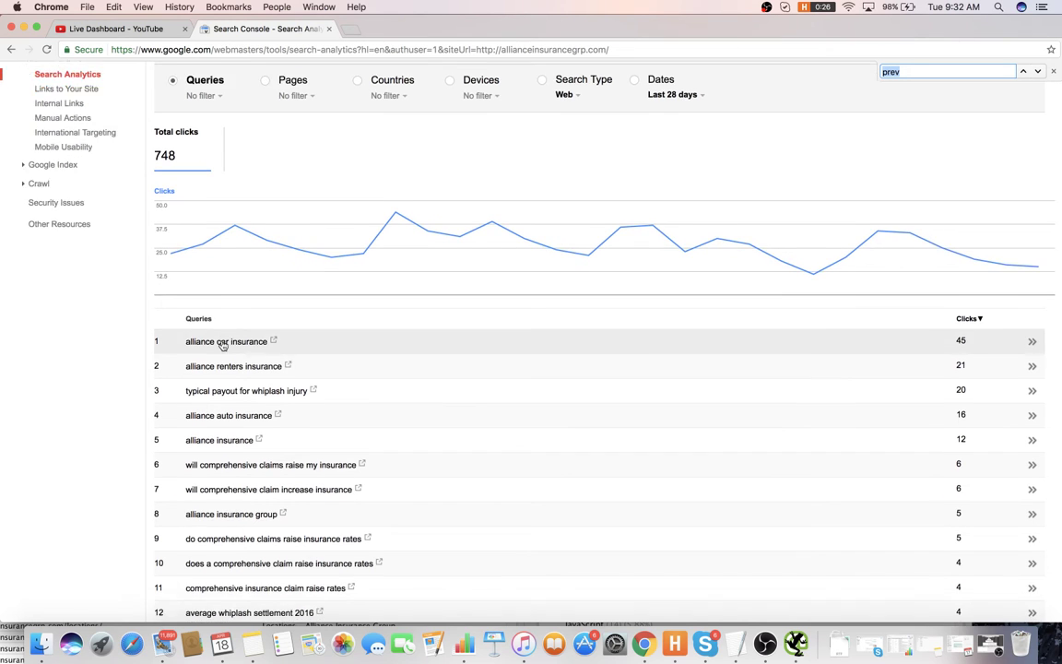
scroll(226, 343, down, 4)
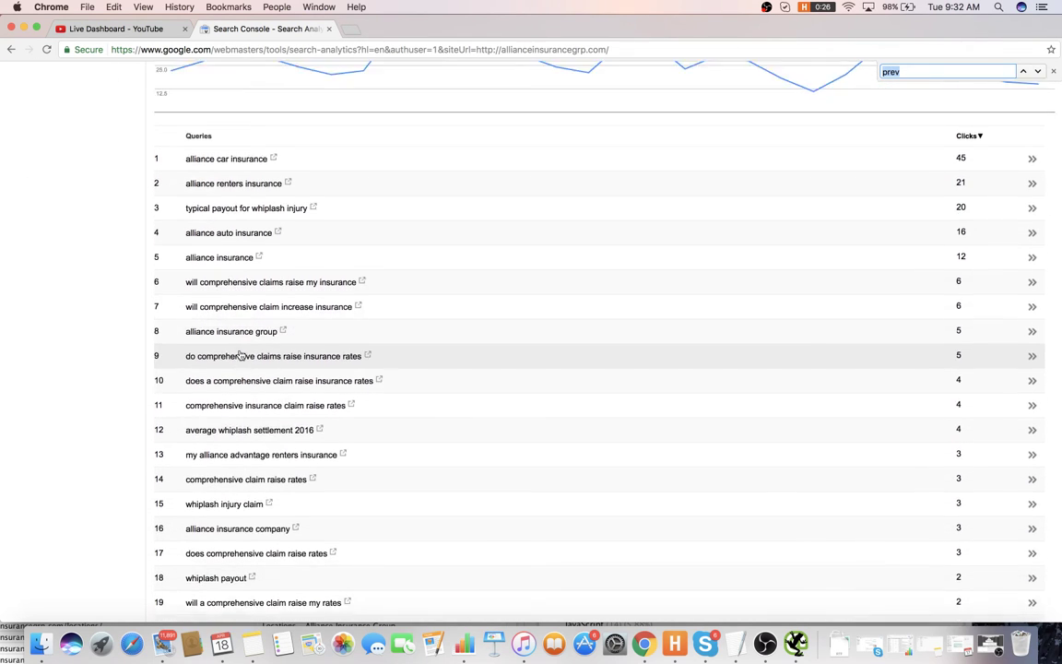
scroll(240, 353, down, 2)
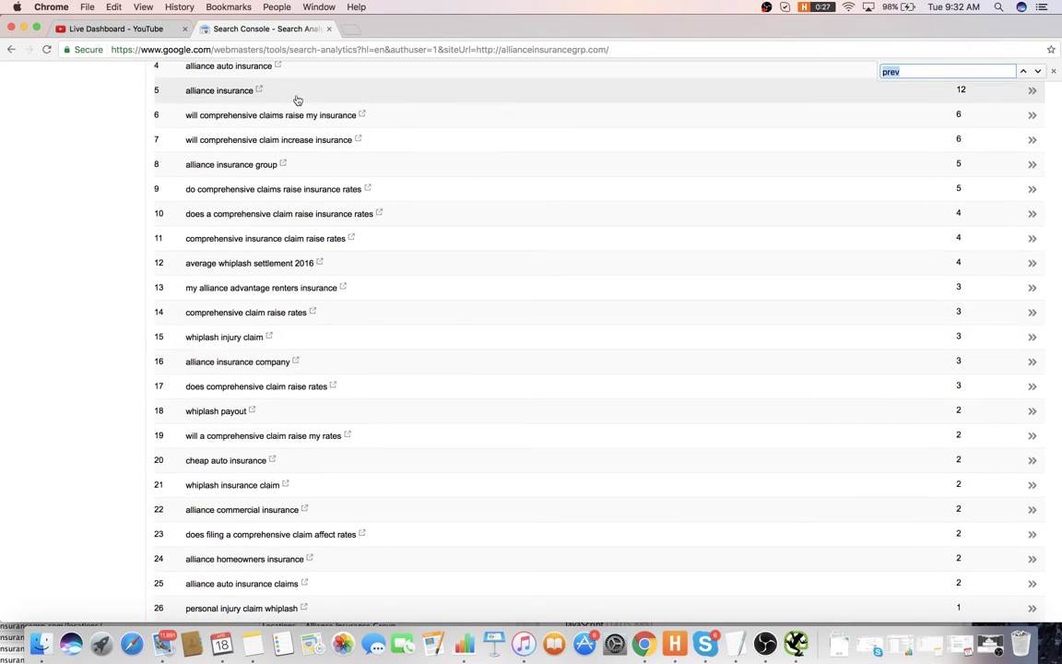
- Search Google for ahrefs in a new tab and open the Ahrefs site
click(348, 29)
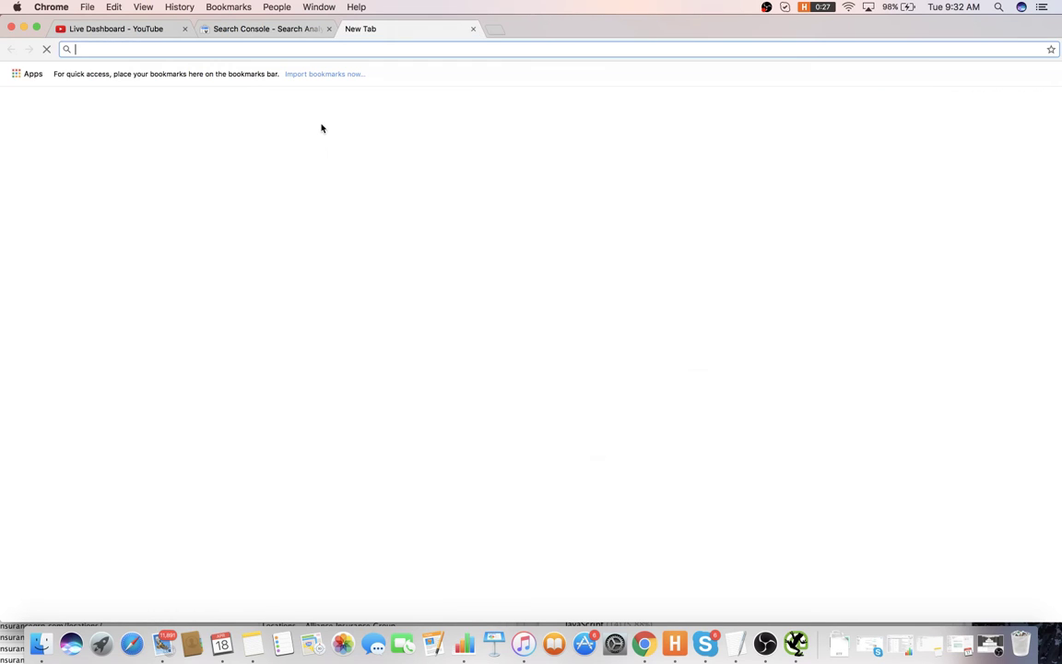
text(HRE)
key(BackSpace)
key(BackSpace)
key(BackSpace)
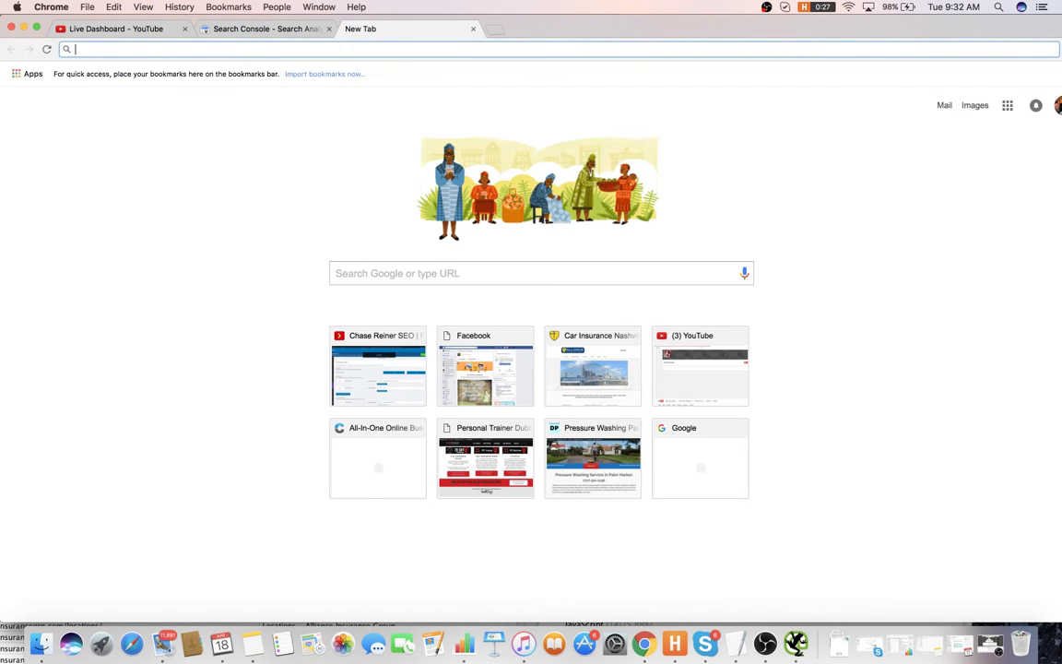
text(ahrefs)
key(Return)
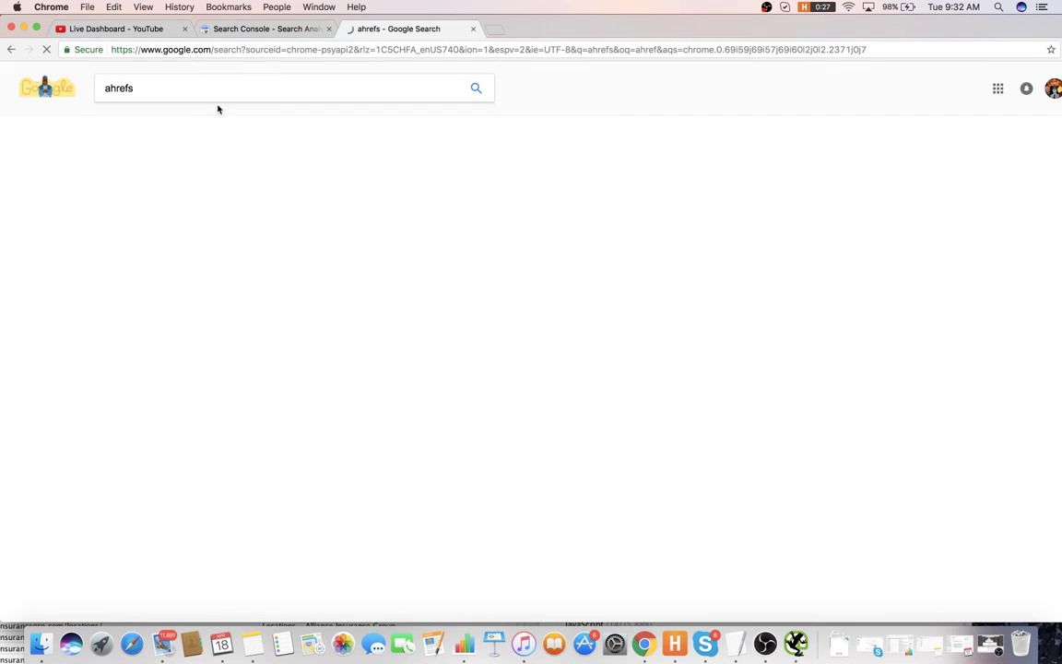
click(266, 176)
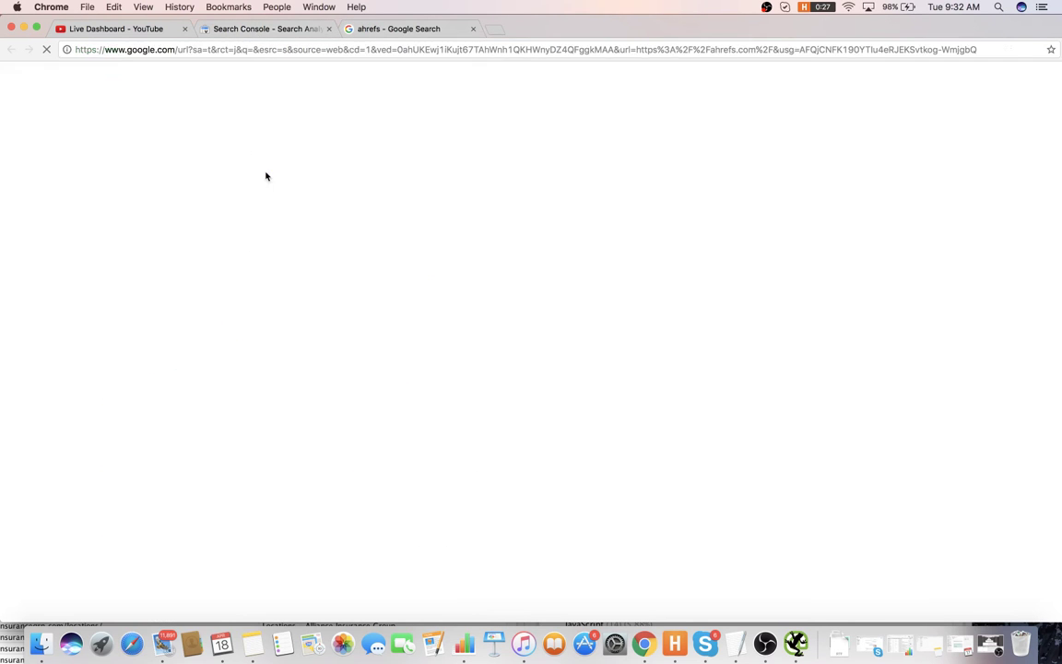
click(266, 29)
scroll(278, 238, up, 5)
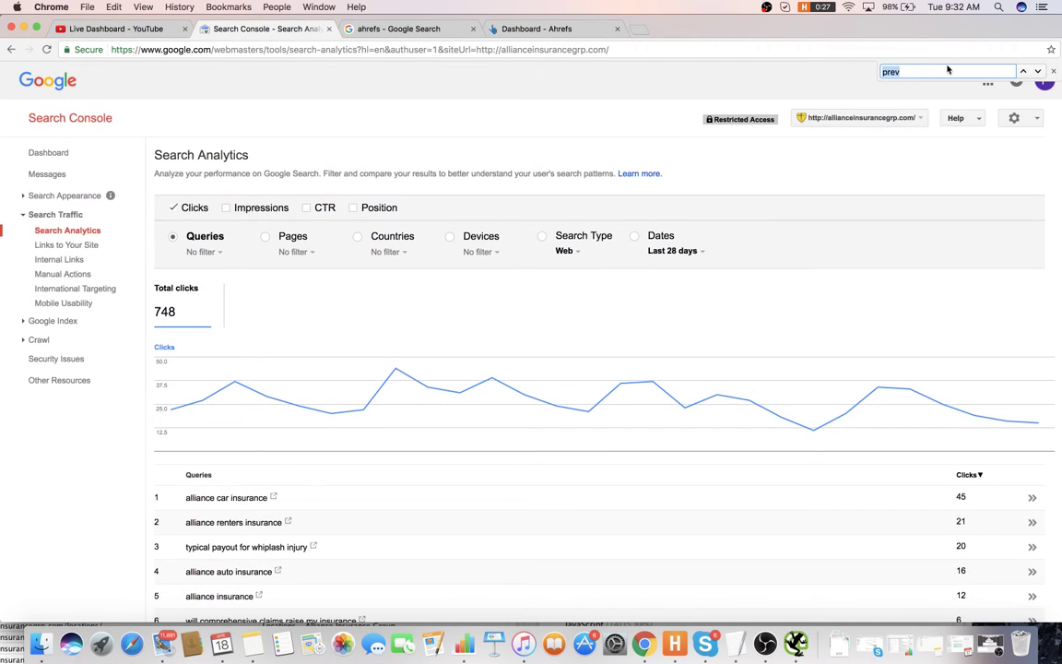
- Load allianceinsurancegrp.com in another new tab and select its web address
click(644, 33)
text(alliance)
key(Return)
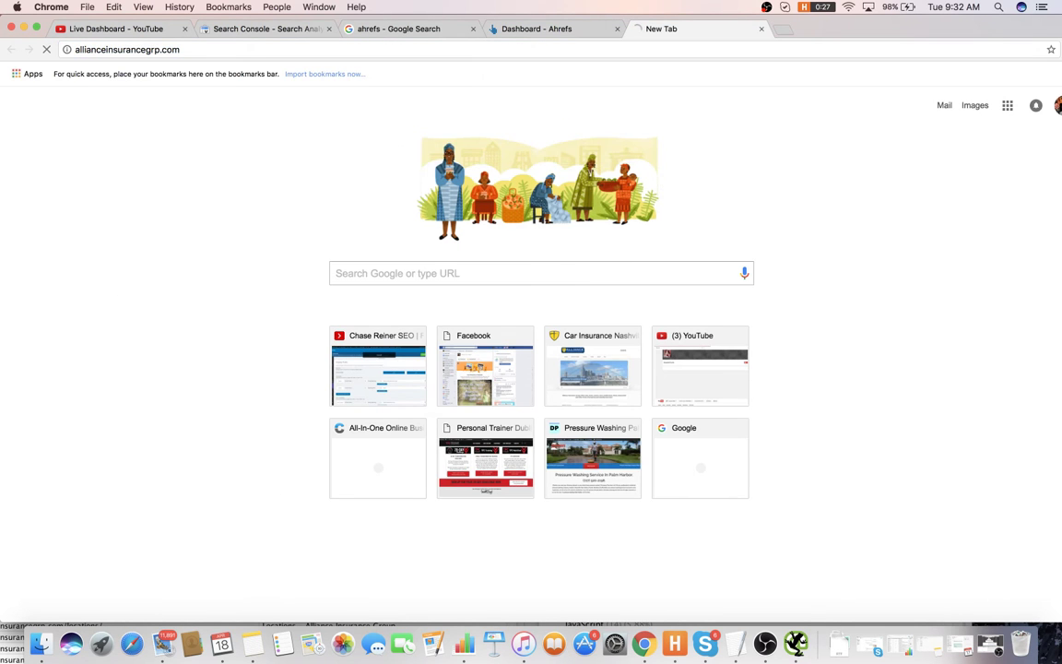
click(616, 44)
key(super+c)
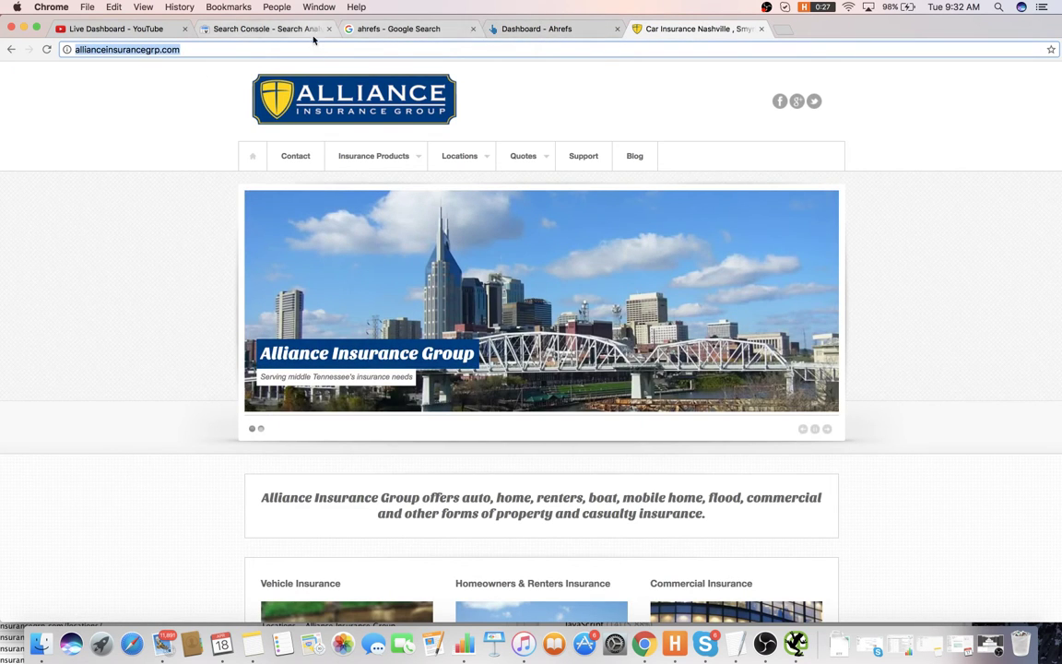
click(313, 35)
- Confirm Search Console shows no messages for the site, then paste its URL into Ahrefs
click(67, 197)
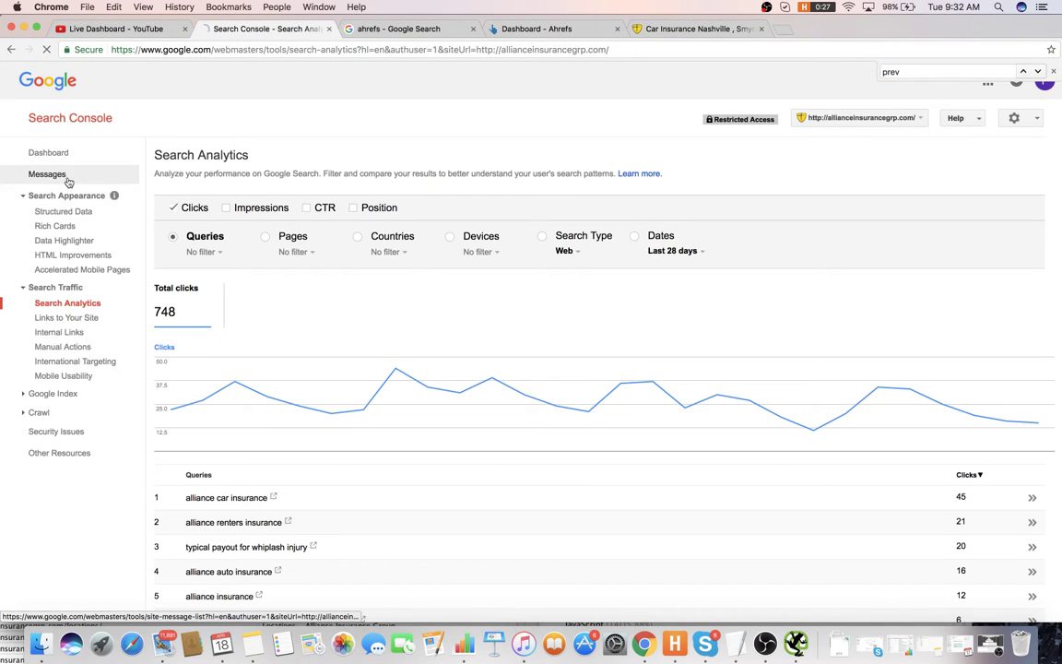
click(69, 182)
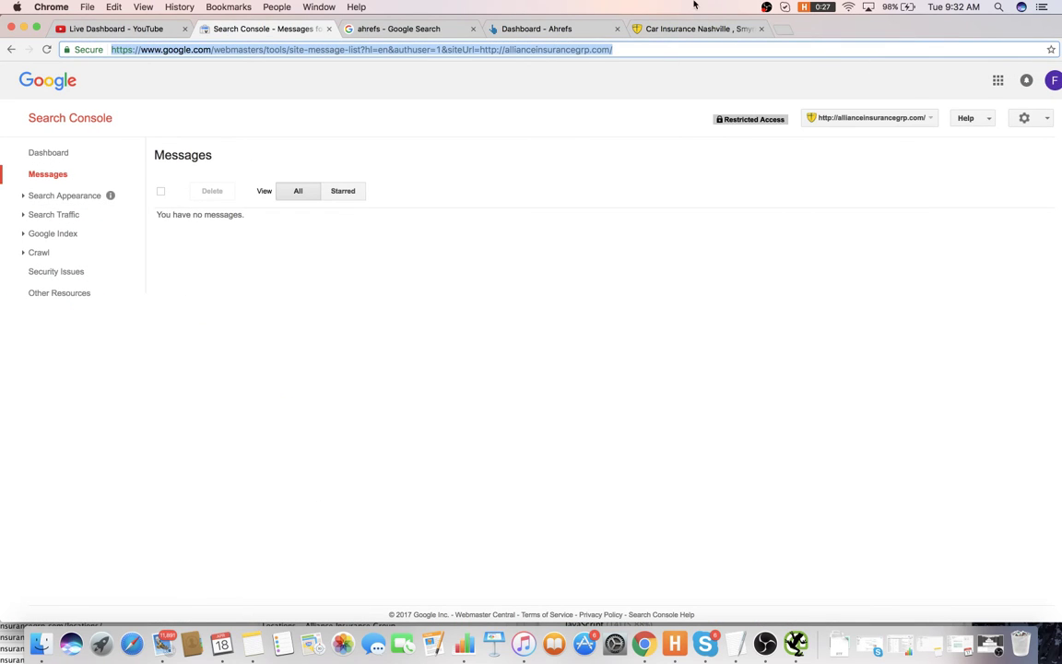
click(689, 29)
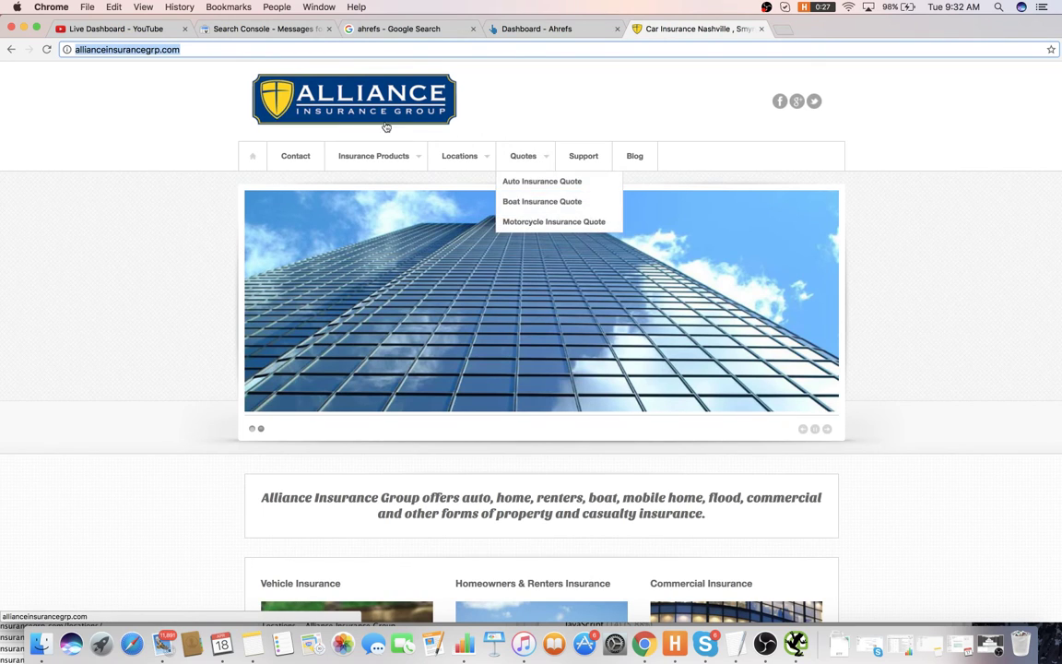
mouse_move(374, 157)
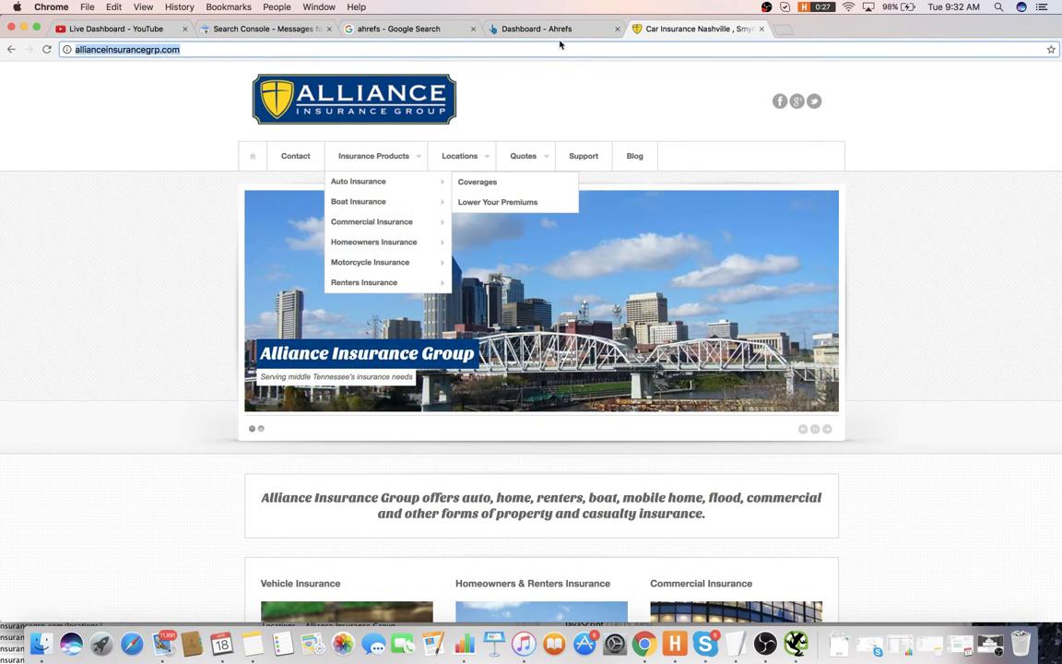
click(551, 37)
key(super+v)
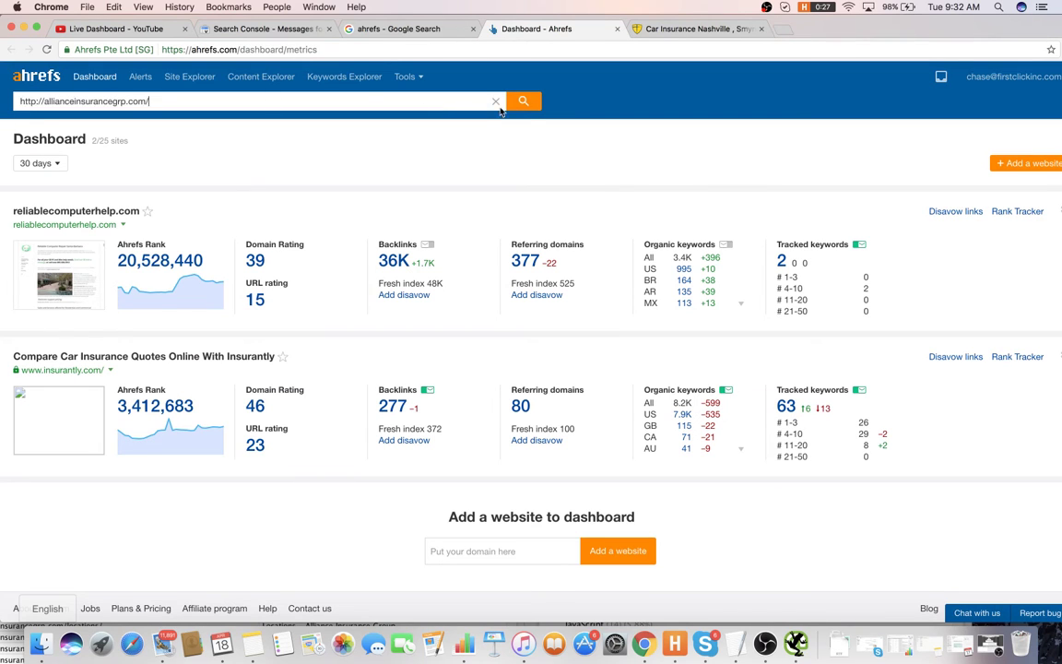
- Run Ahrefs Site Explorer on allianceinsurancegrp.com and scroll through its 515 US organic keywords
key(Return)
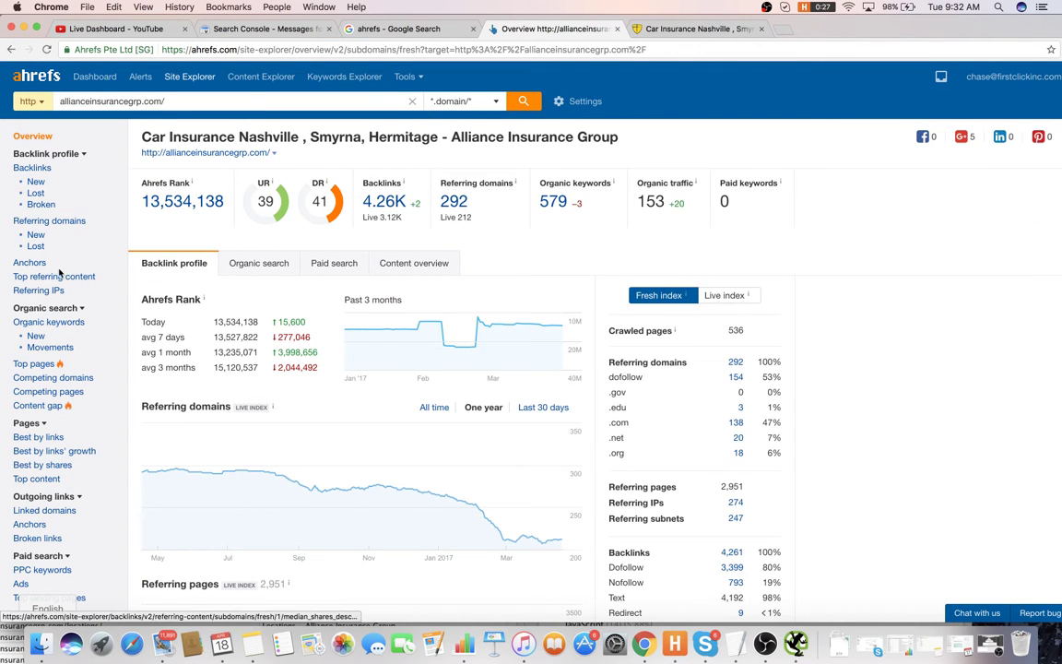
click(52, 325)
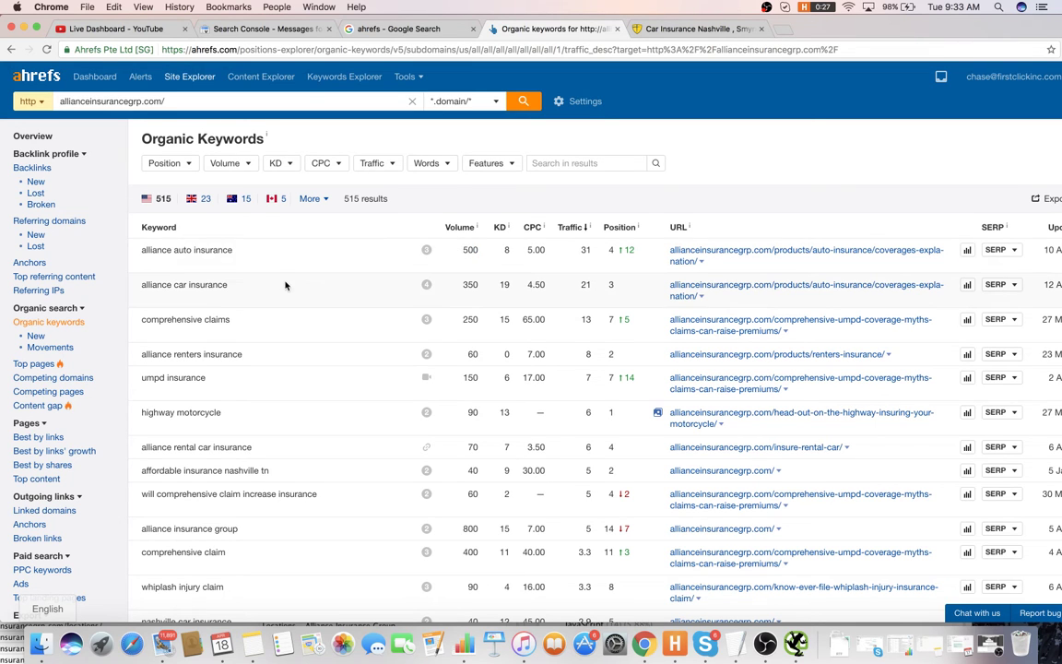
scroll(258, 261, down, 2)
scroll(274, 292, down, 2)
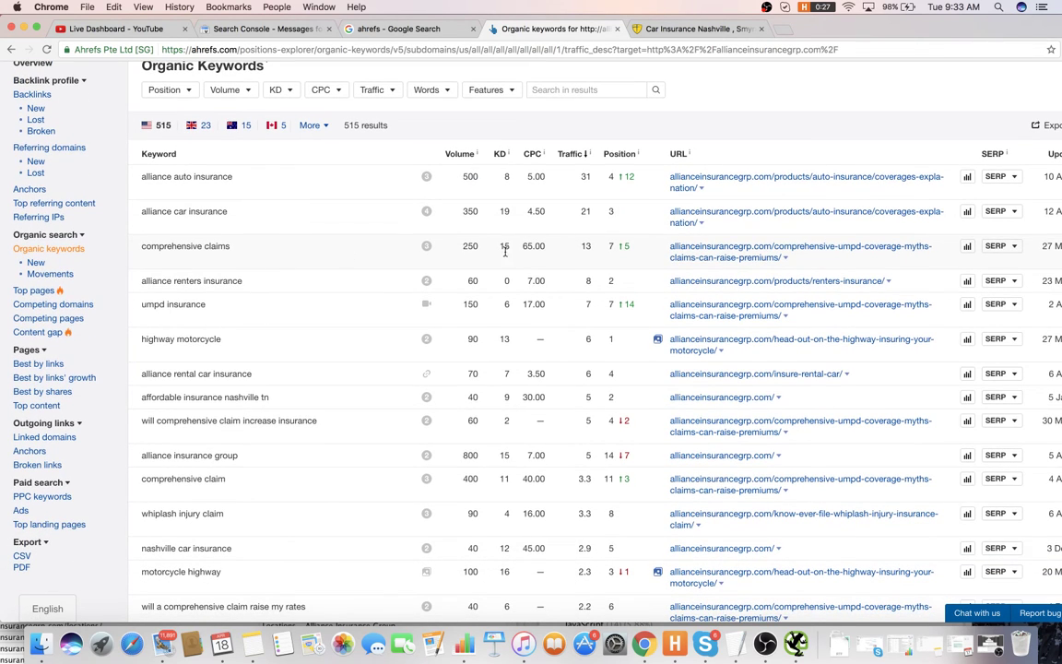
scroll(274, 253, down, 7)
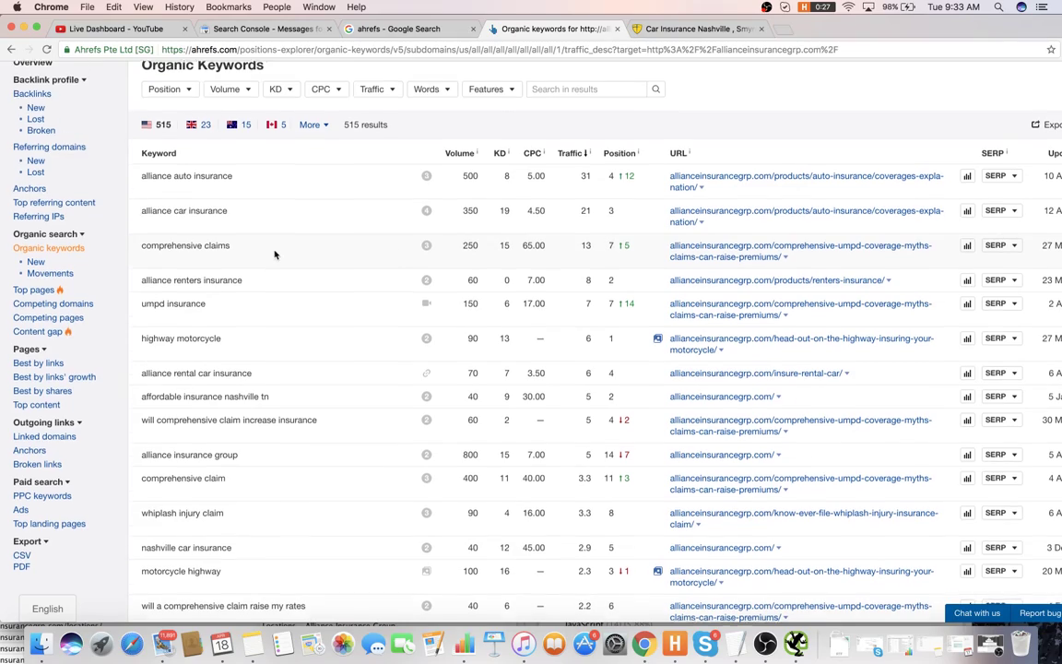
scroll(274, 250, down, 10)
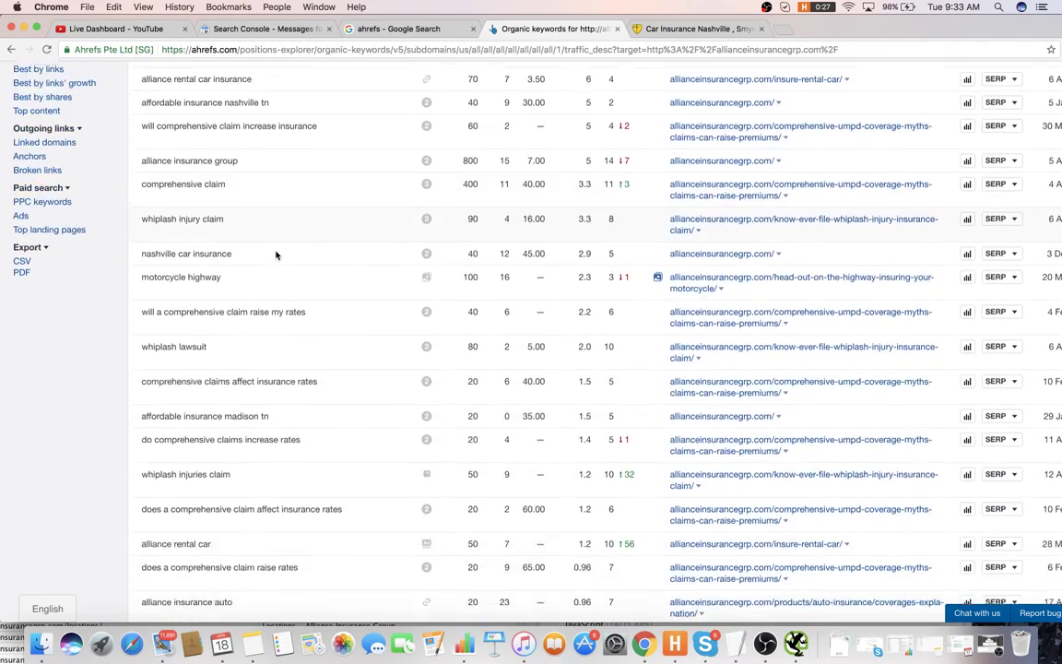
scroll(283, 247, down, 4)
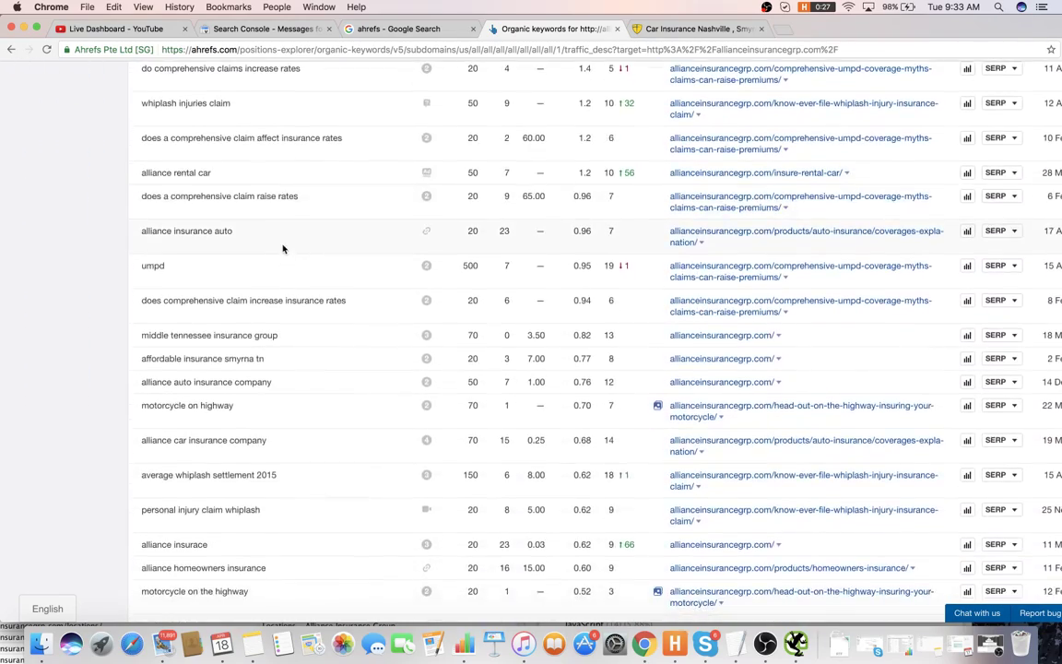
scroll(285, 244, up, 2)
scroll(286, 245, down, 10)
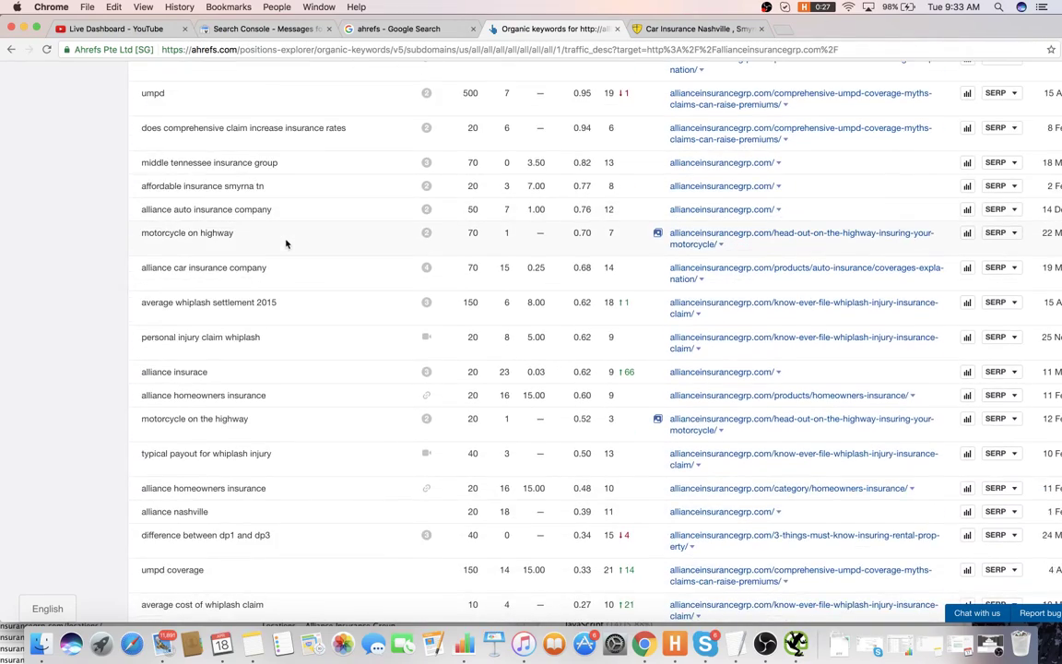
scroll(286, 243, up, 6)
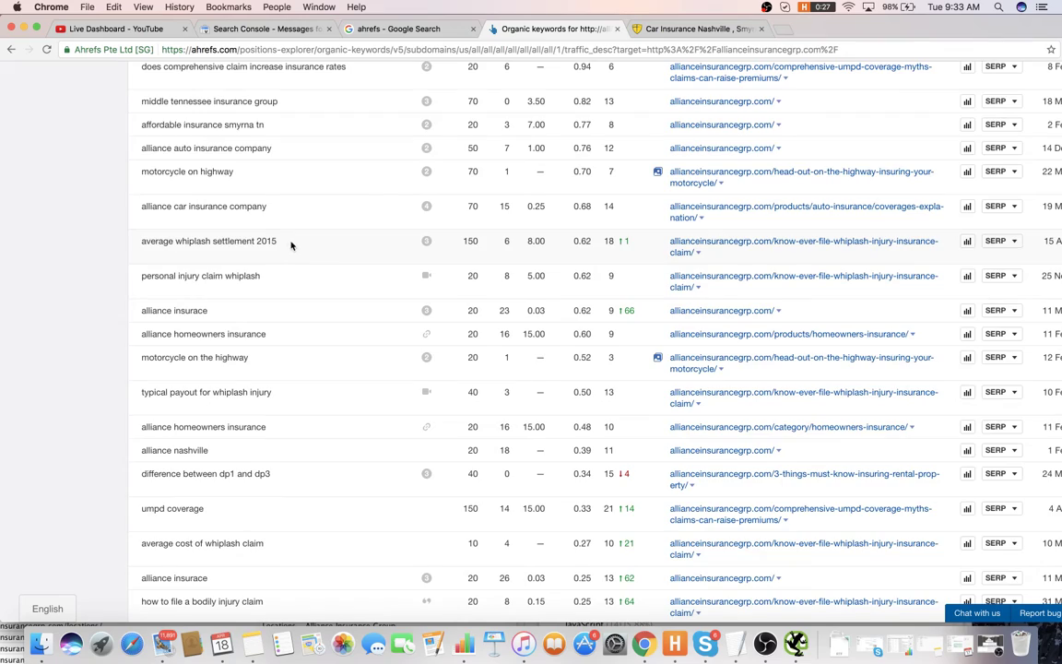
scroll(290, 244, up, 15)
key(ctrl+Tab)
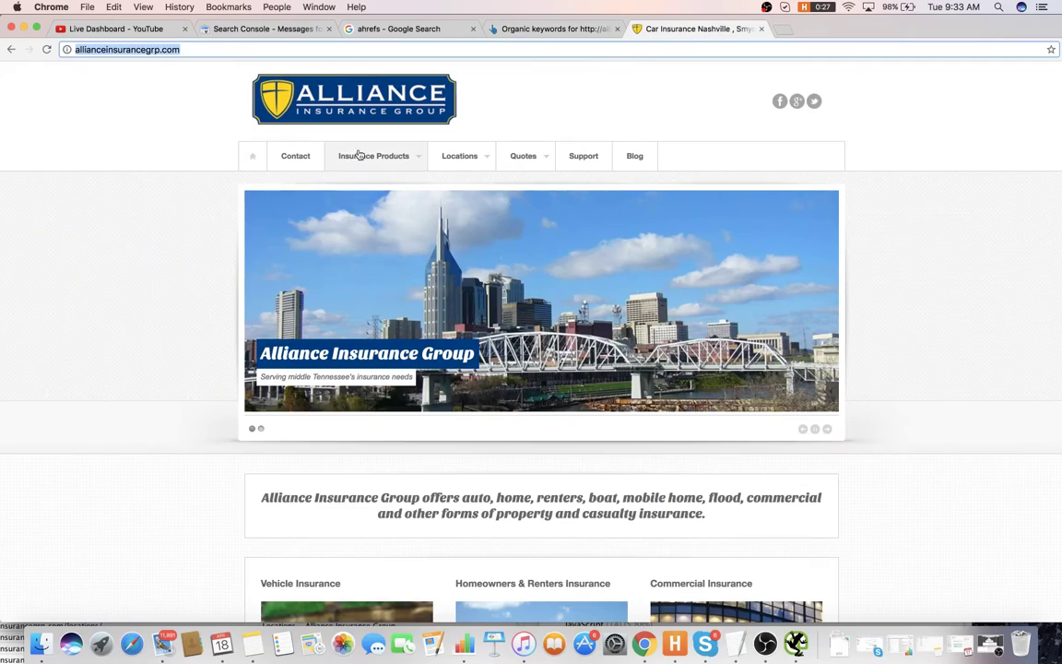
- Open keywordtool.io in a new tab and search for car insurance nashville
right_click(208, 132)
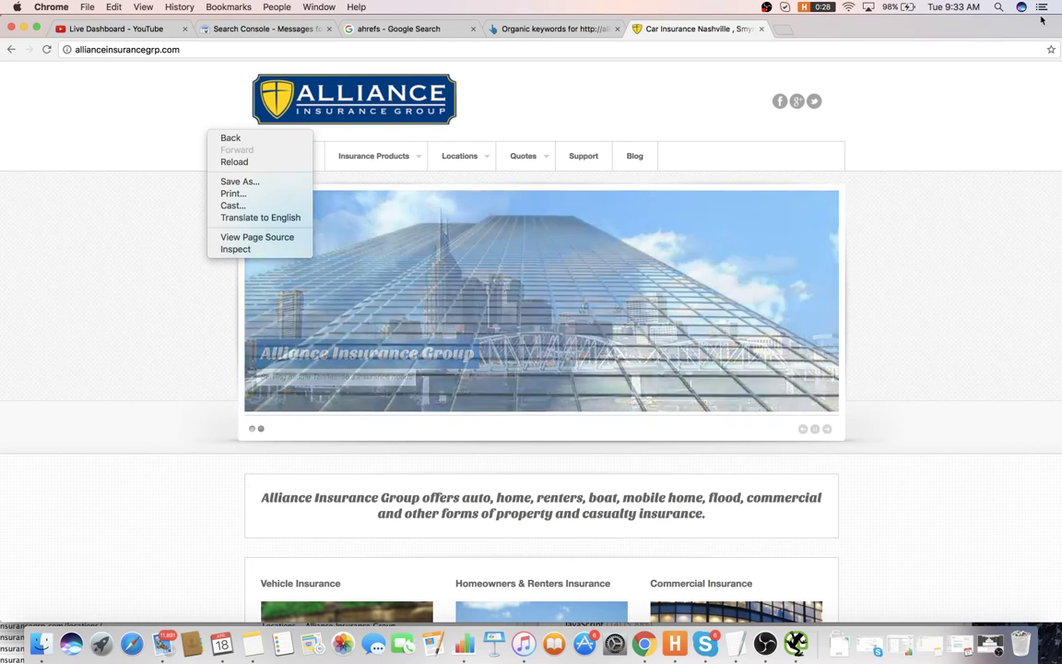
click(717, 33)
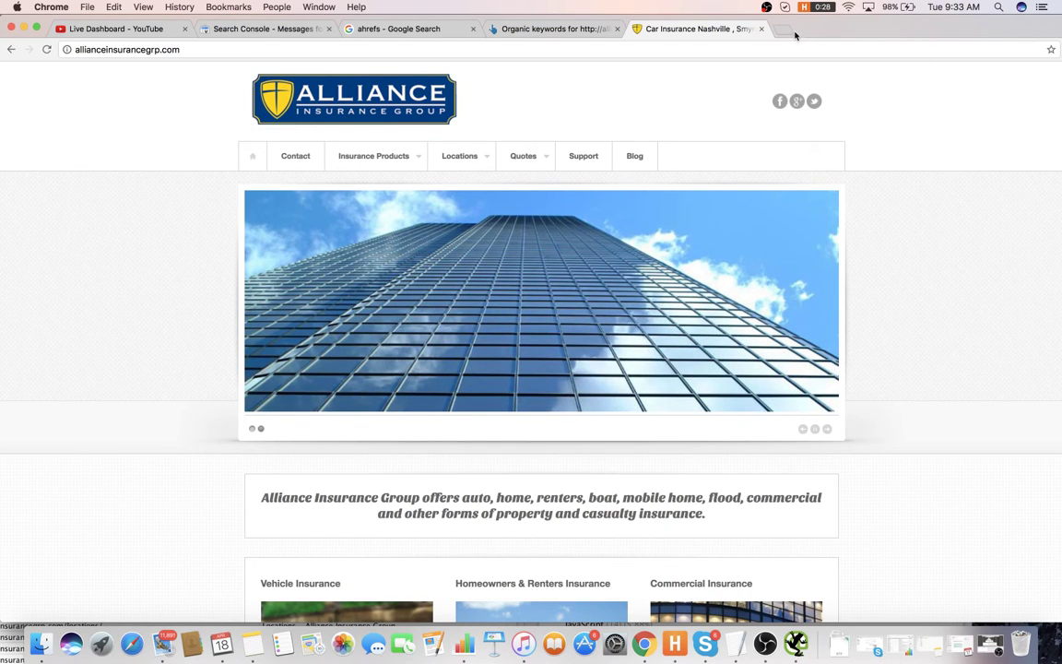
click(793, 32)
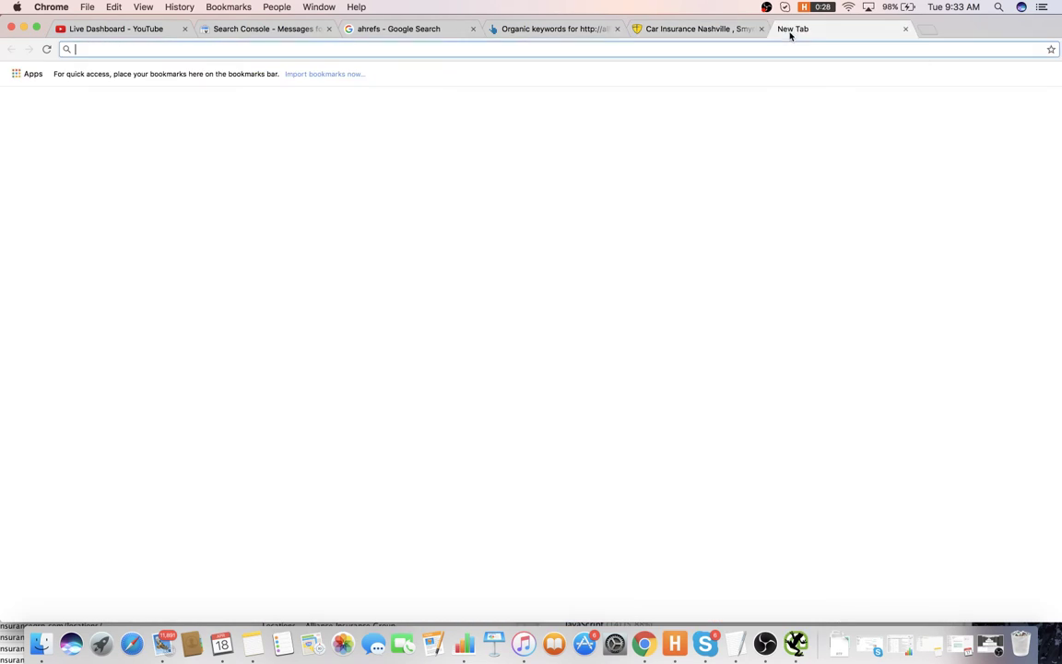
text(keyword)
key(Return)
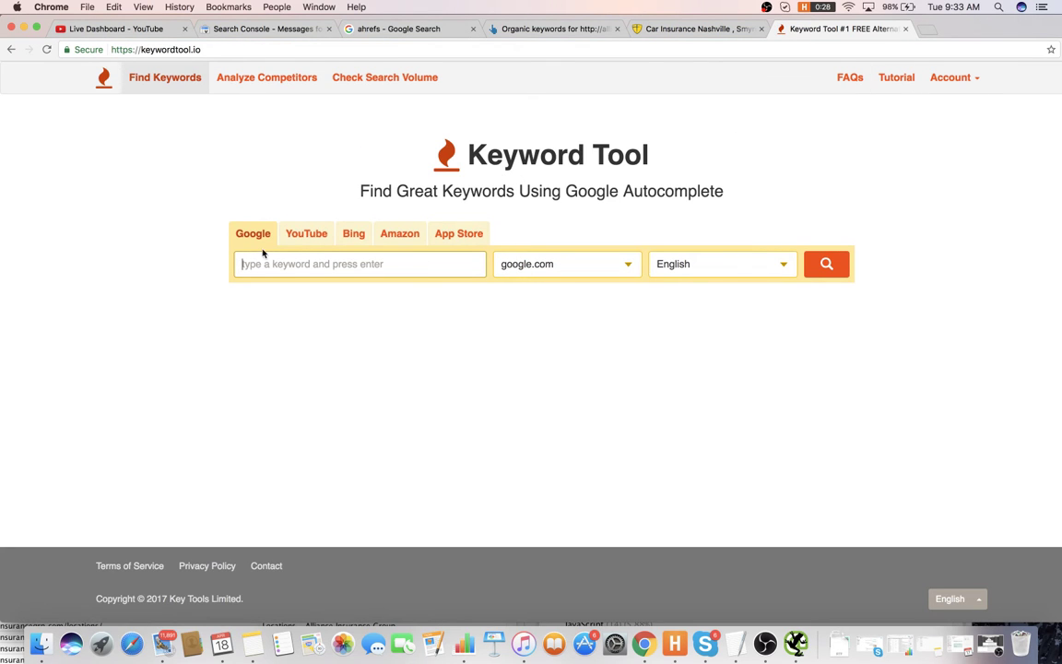
text(car insuraN)
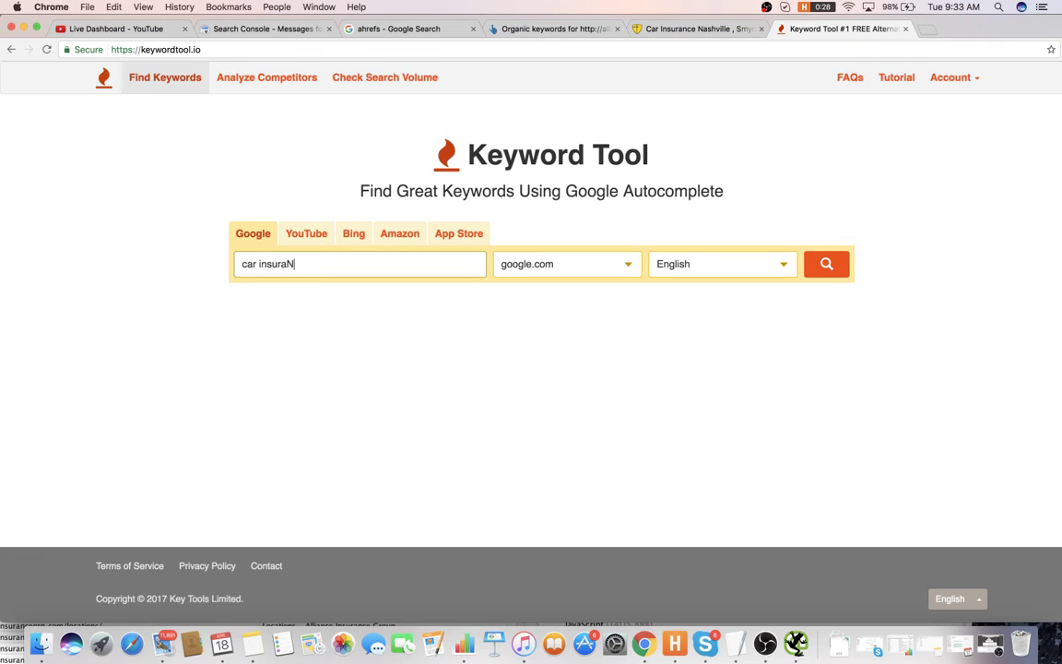
text(CE)
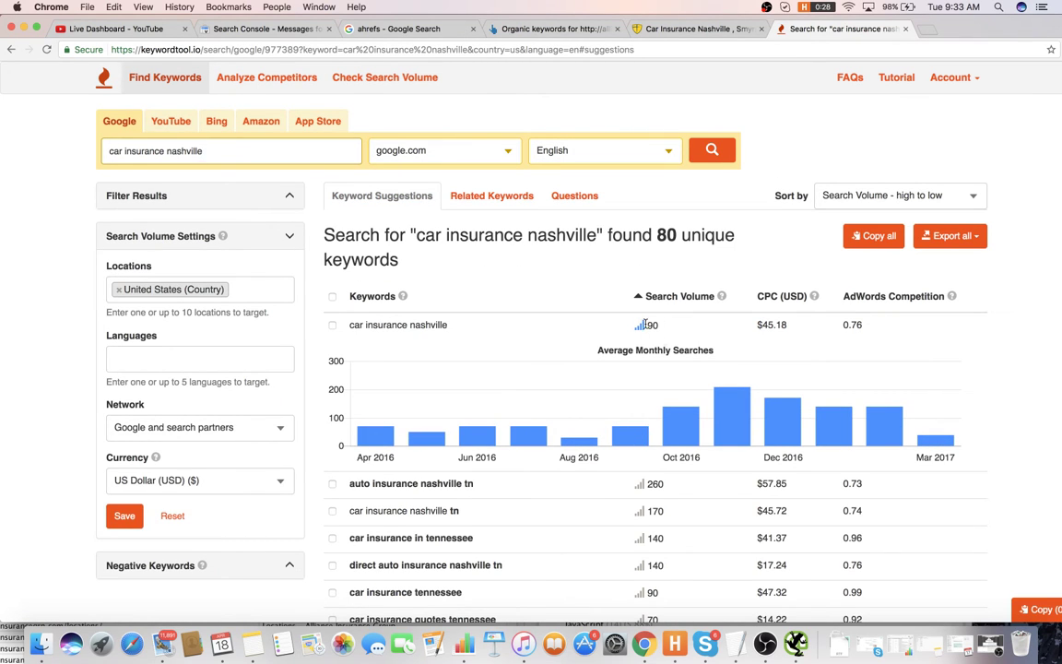
- Pick out the auto insurance nashville tn keyword from the 80 results
scroll(644, 323, down, 1)
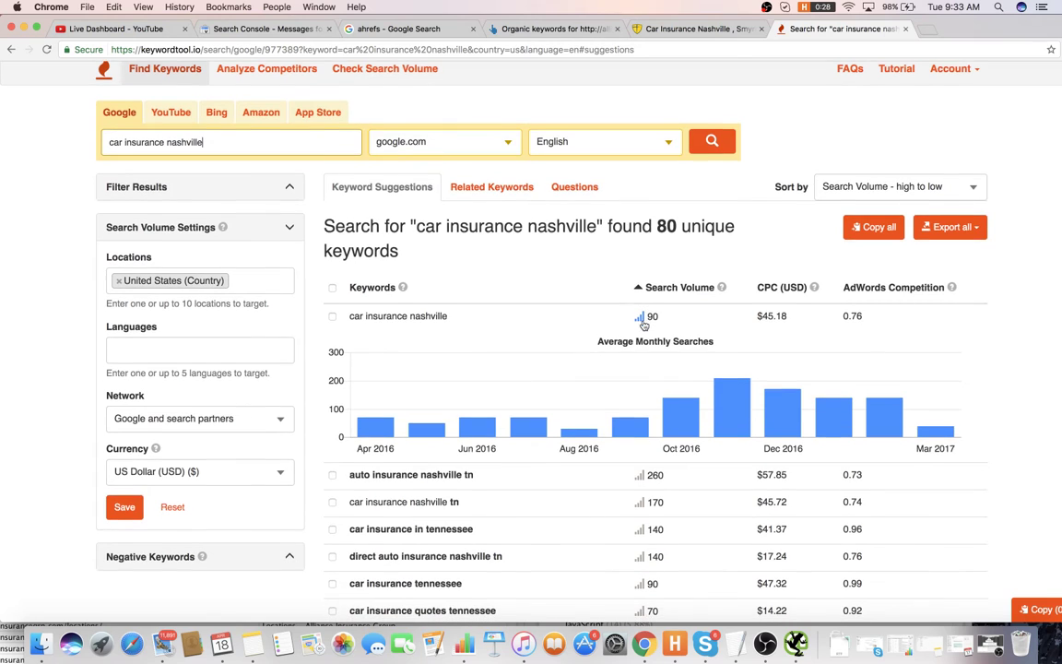
double_click(761, 315)
drag(452, 316, 406, 338)
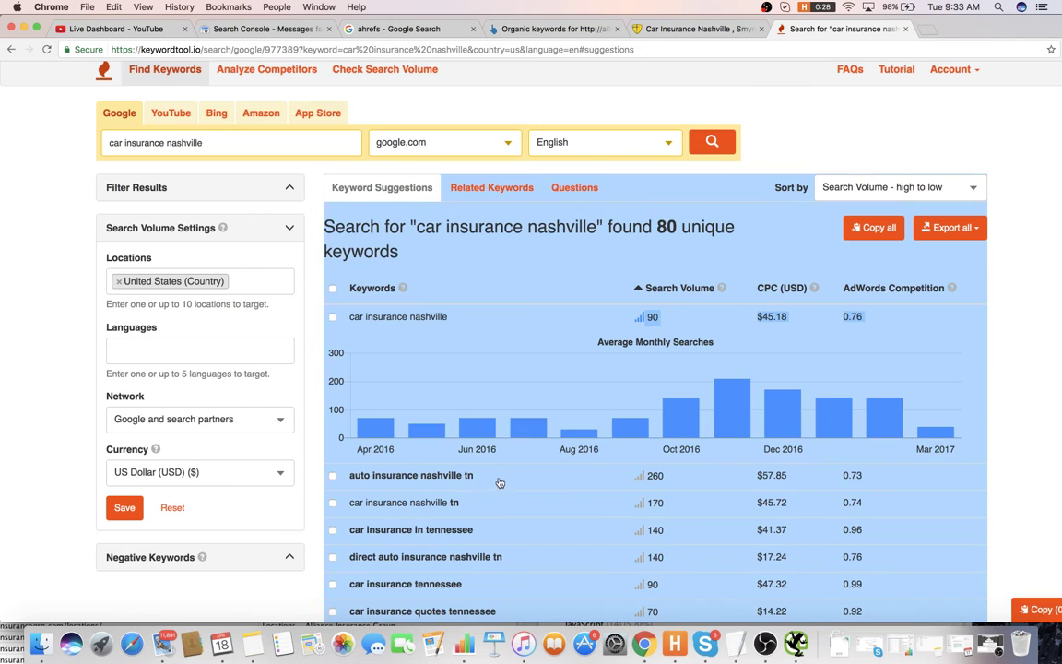
drag(473, 476, 354, 477)
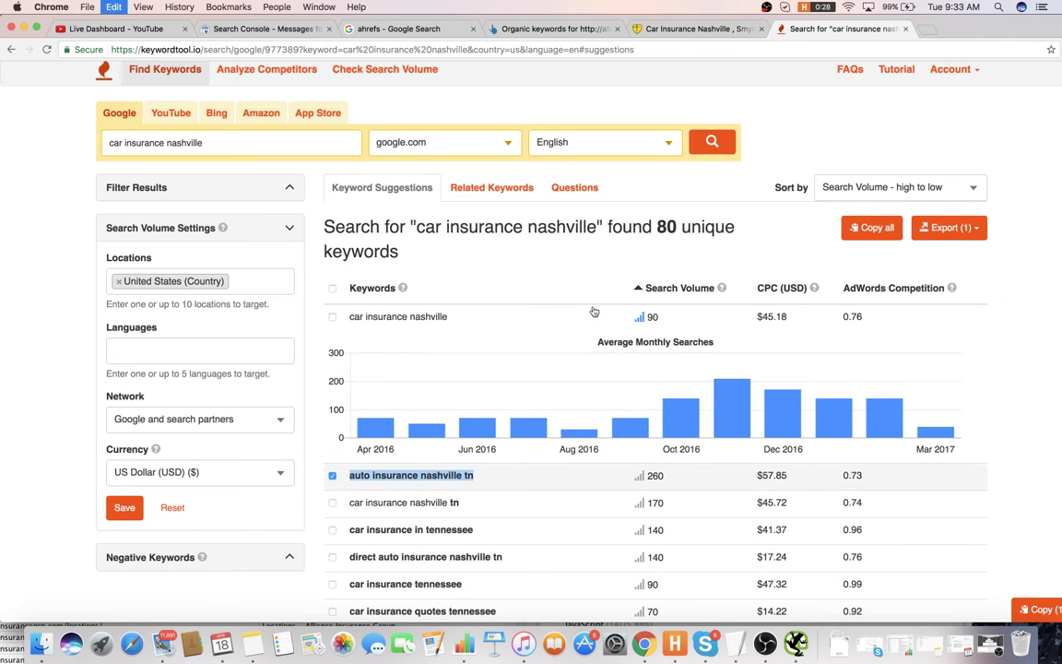
click(926, 29)
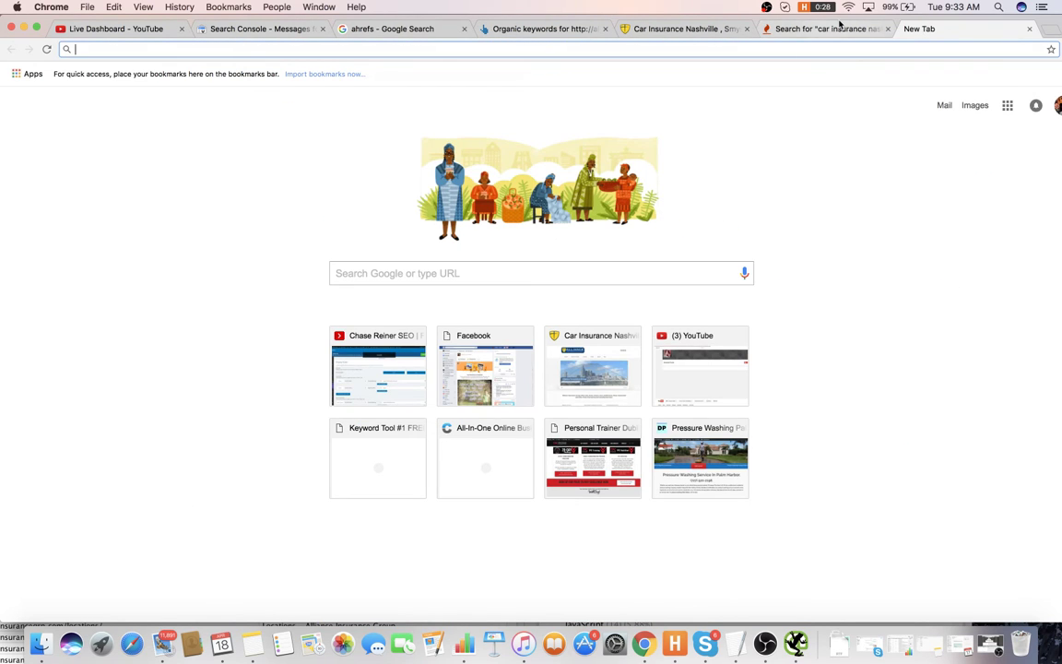
- Load whitespark.ca, then open Google results for auto insurance nashville tn in a new tab
text(c)
key(BackSpace)
key(BackSpace)
text(q)
key(BackSpace)
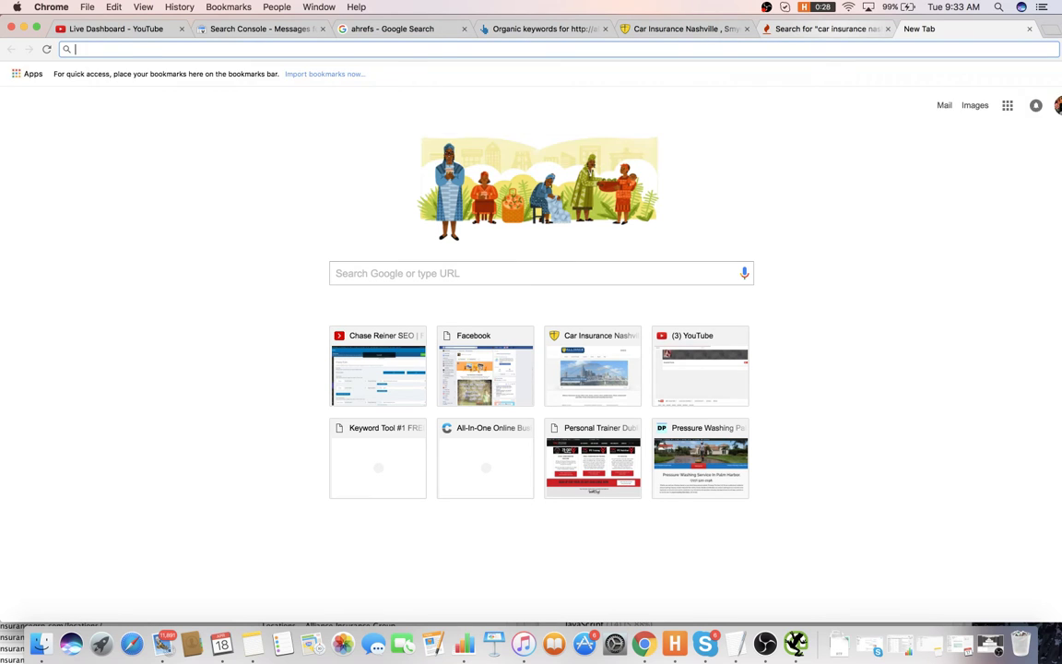
text(whit)
key(Return)
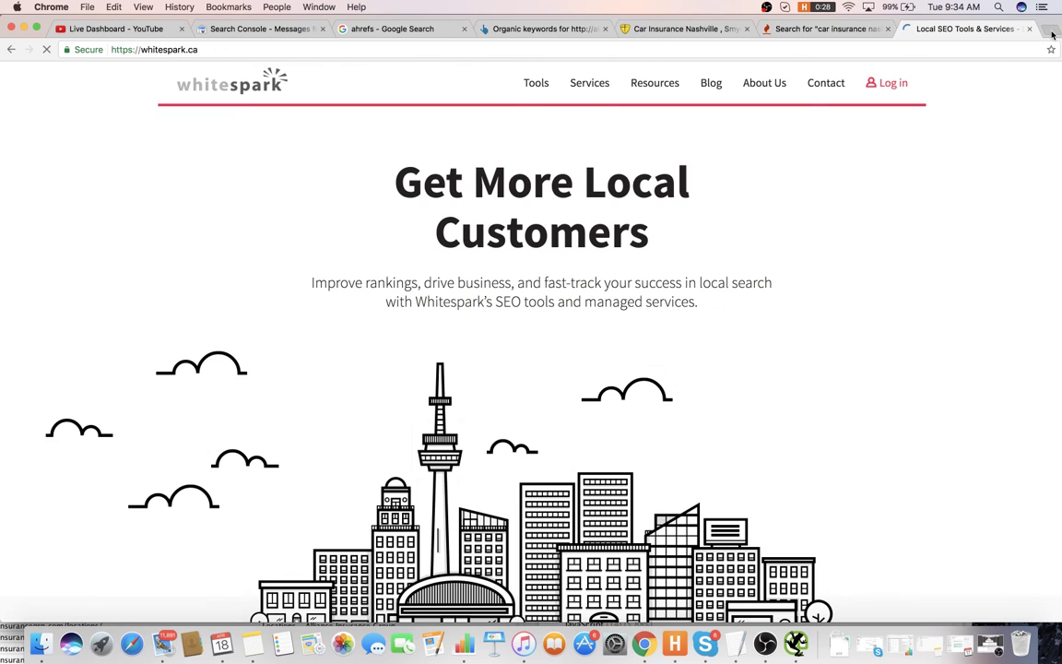
key(super+t)
text(https://www.google.com/search?q=auto+insurance+nashville+tn&rlz=1C5CHFA_enUS740&oq=auto+insurance+nashville+tn&aqs=chrome..69i57j0l5.183j0j7&sourceid=chrome&ie=UTF-8)
key(Return)
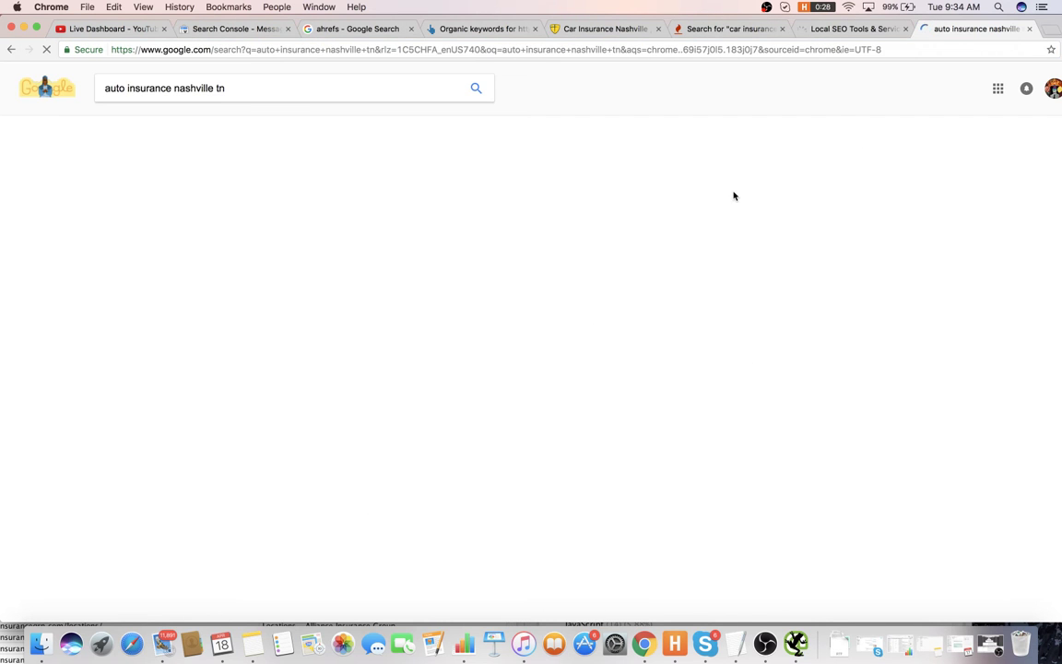
scroll(220, 358, down, 5)
scroll(219, 358, down, 4)
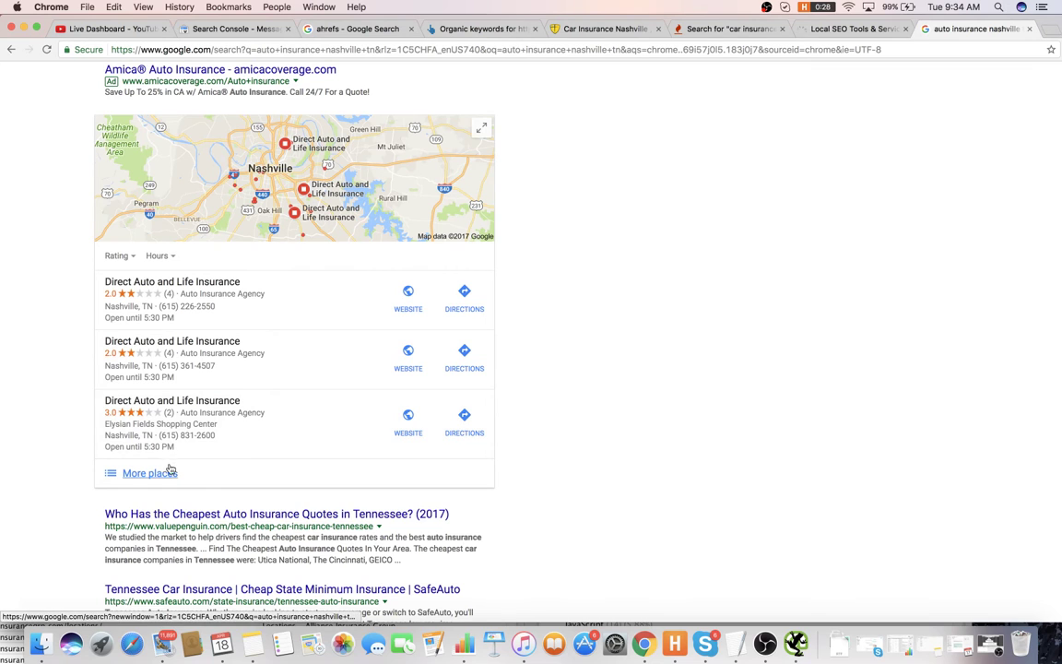
- Expand the full local listings and open Alliance Insurance Group's panel, rated 4.0 from 1 review
click(146, 475)
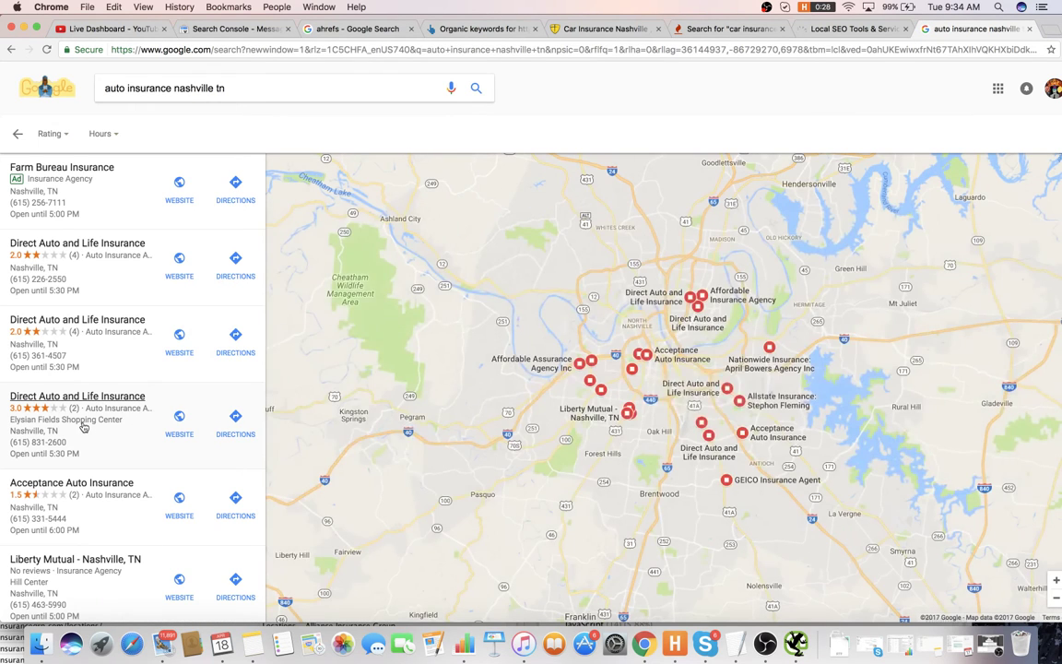
scroll(83, 426, down, 3)
scroll(84, 426, down, 8)
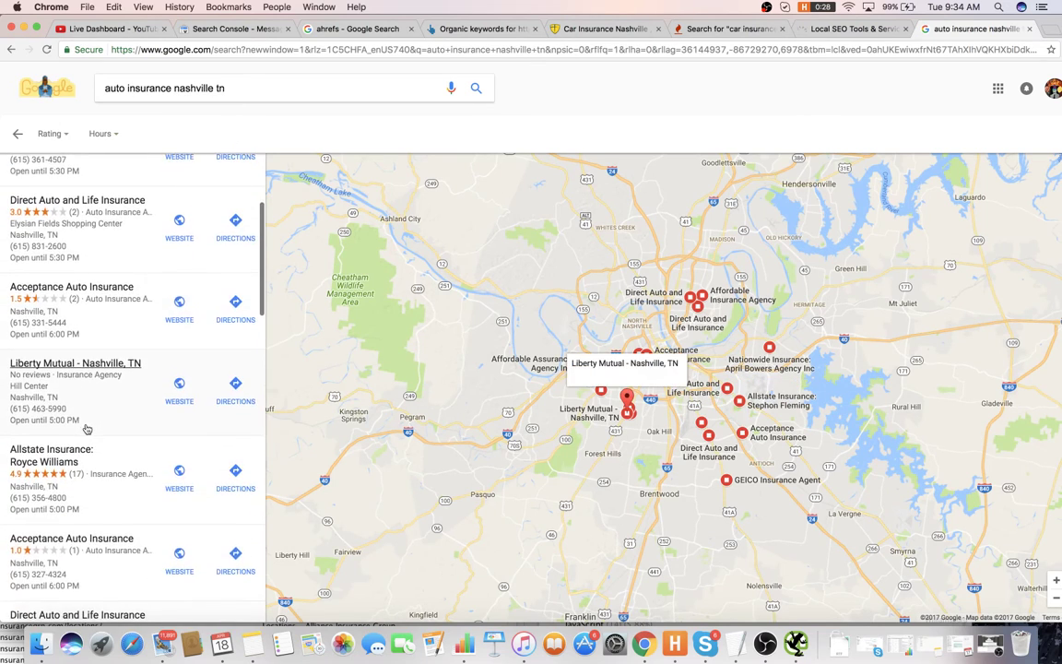
scroll(107, 421, down, 6)
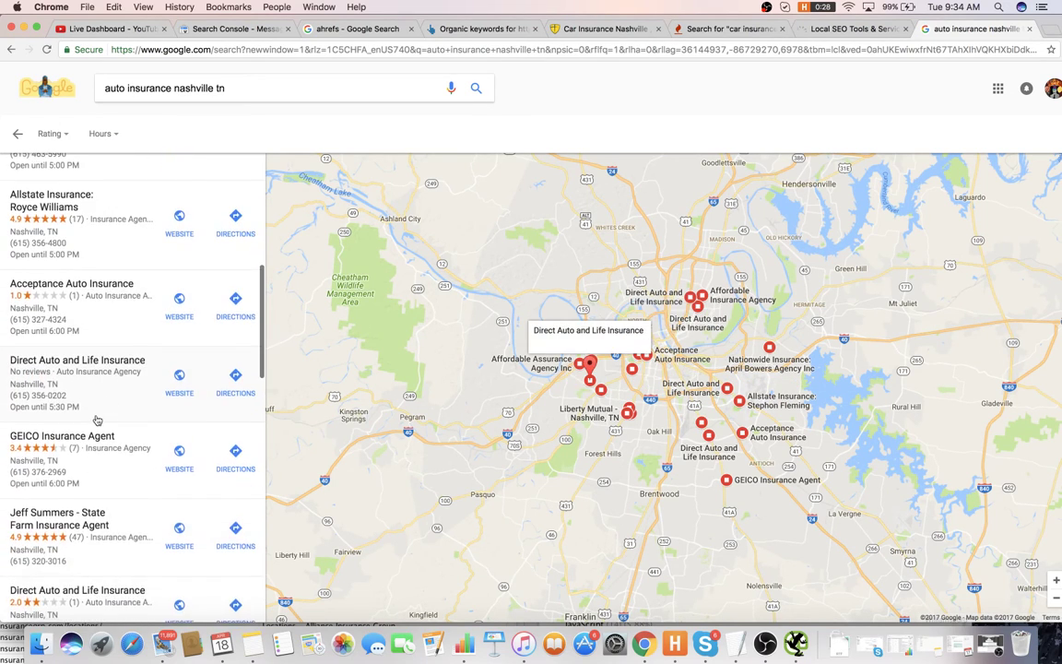
scroll(87, 420, down, 2)
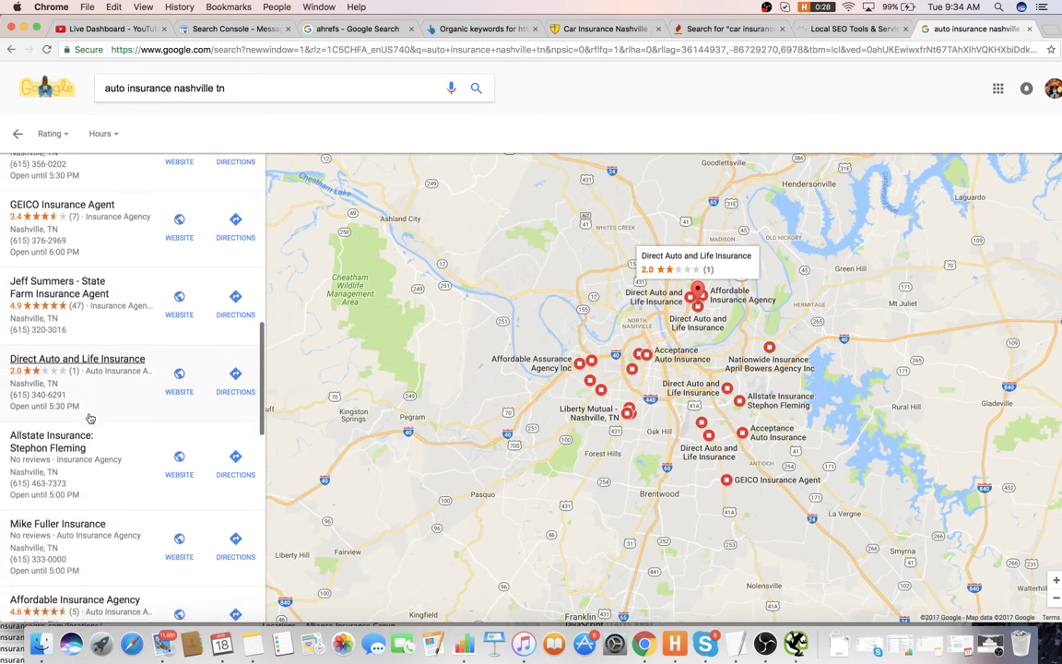
scroll(86, 419, down, 6)
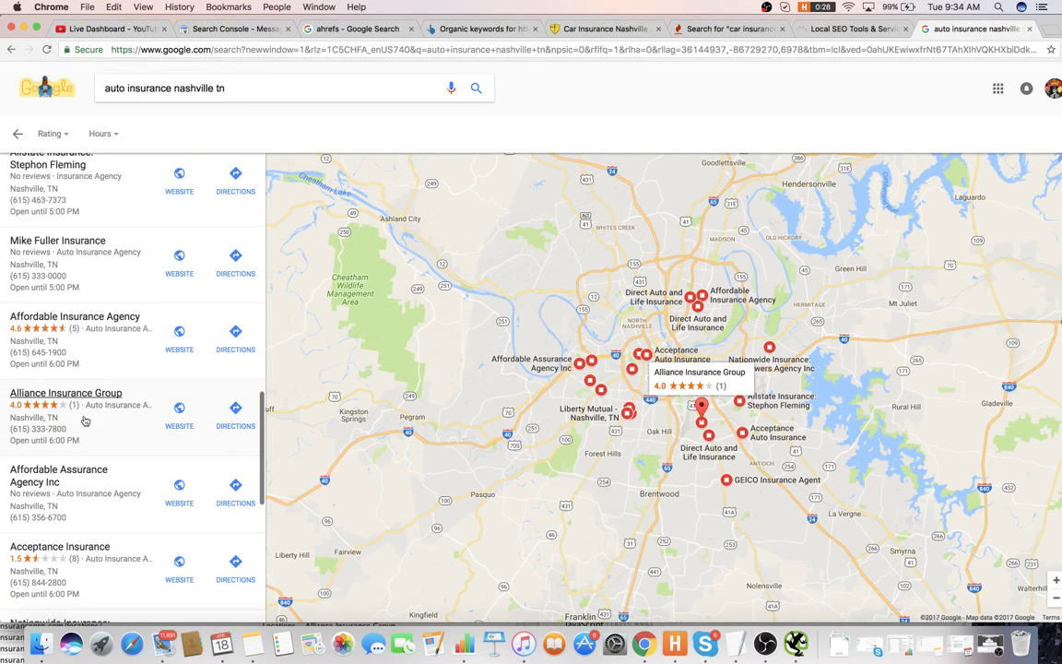
scroll(87, 420, down, 1)
click(86, 419)
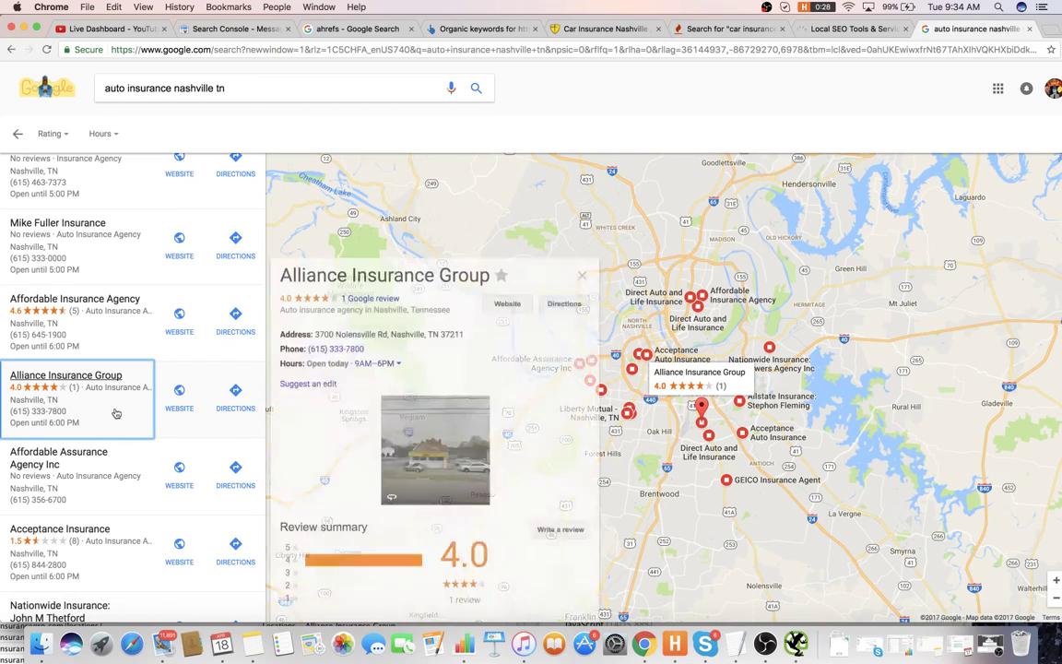
scroll(53, 396, down, 2)
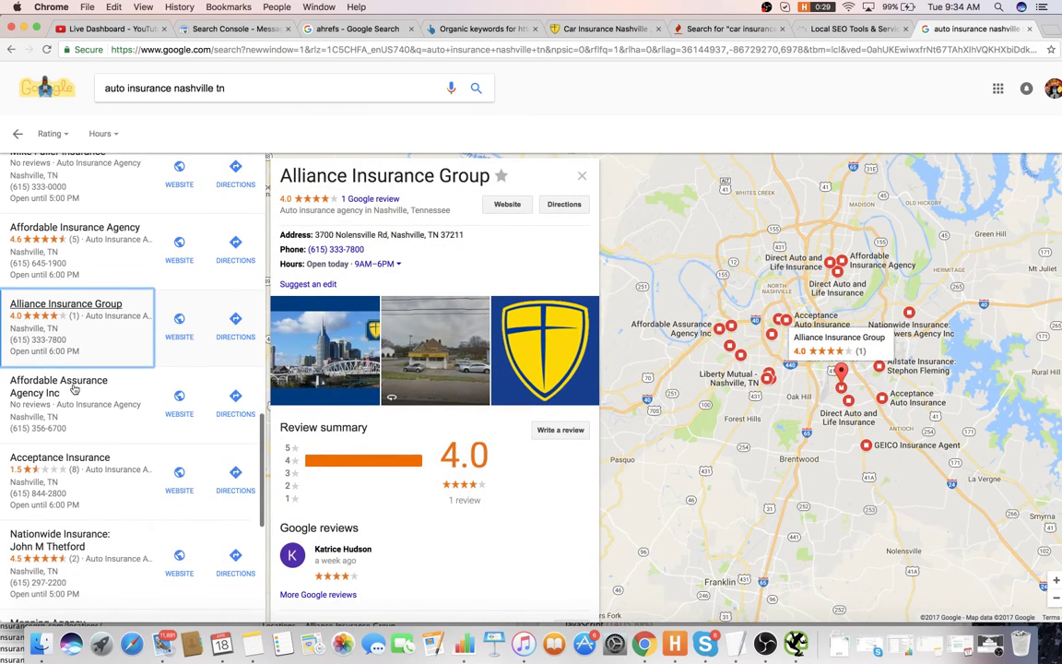
scroll(64, 382, up, 2)
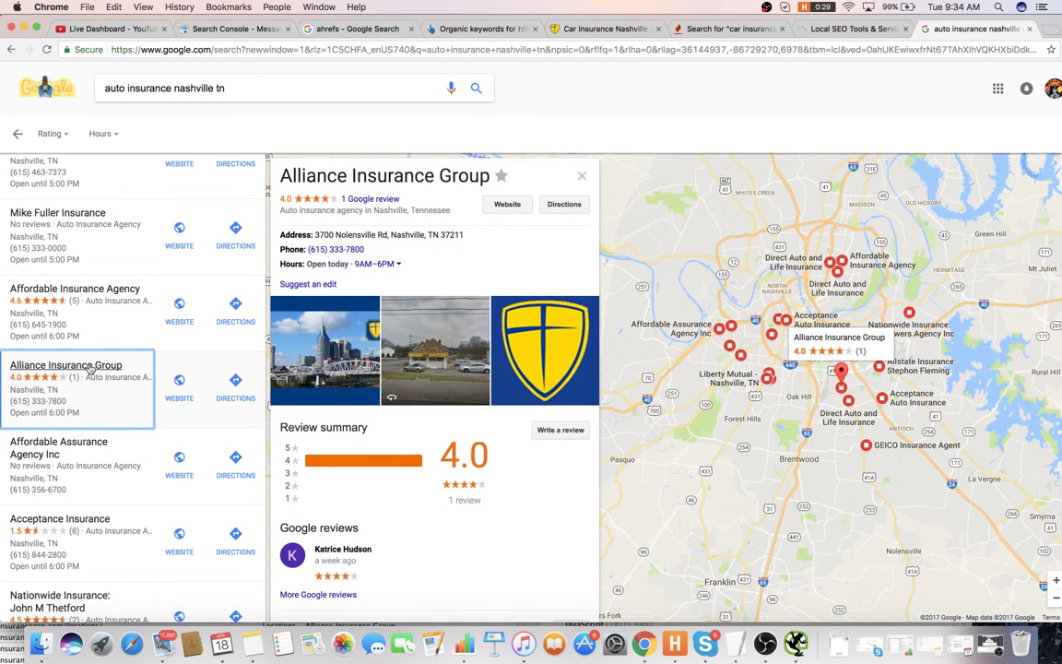
key(super+Tab)
- Write item 42: start generating 2-3 reviews a day with Pleper
text(N)
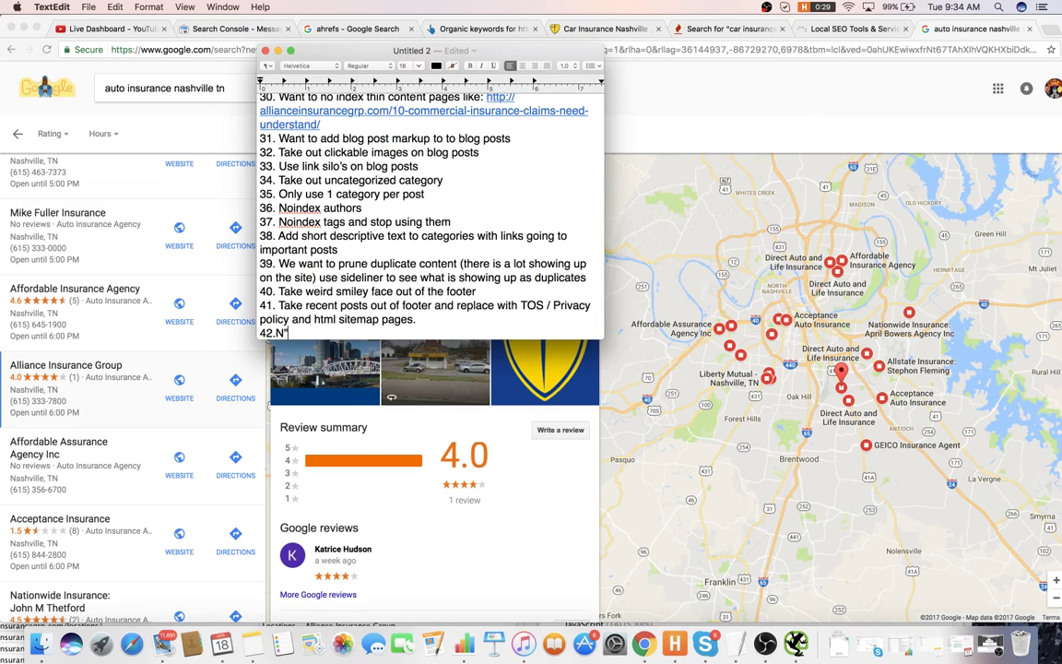
key(BackSpace)
text( Want to start gene)
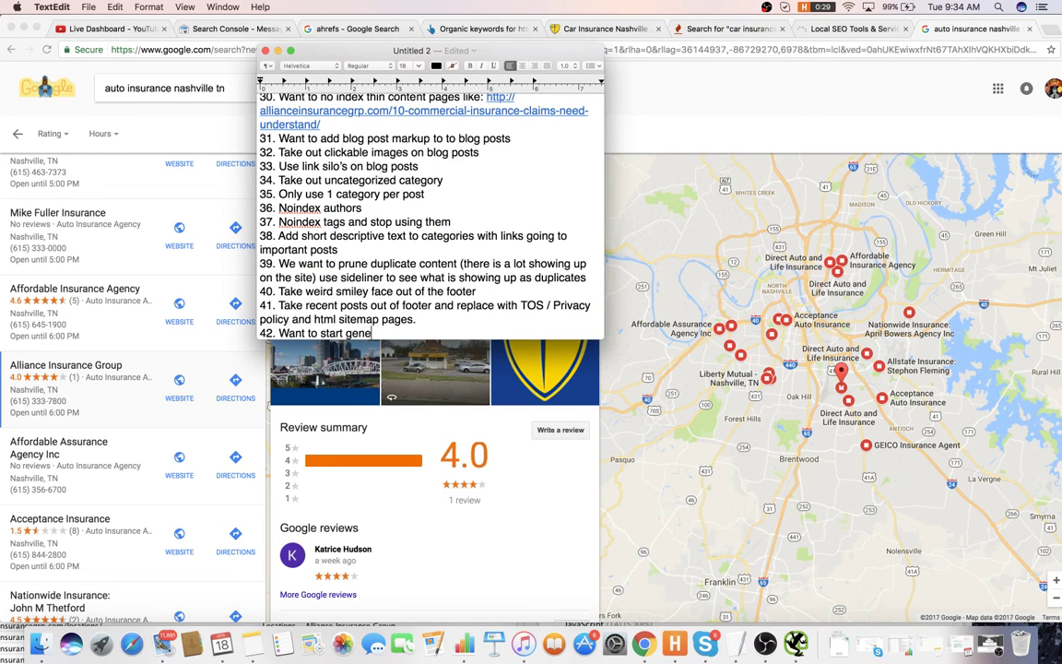
text(rating 2-)
text(3 revcie)
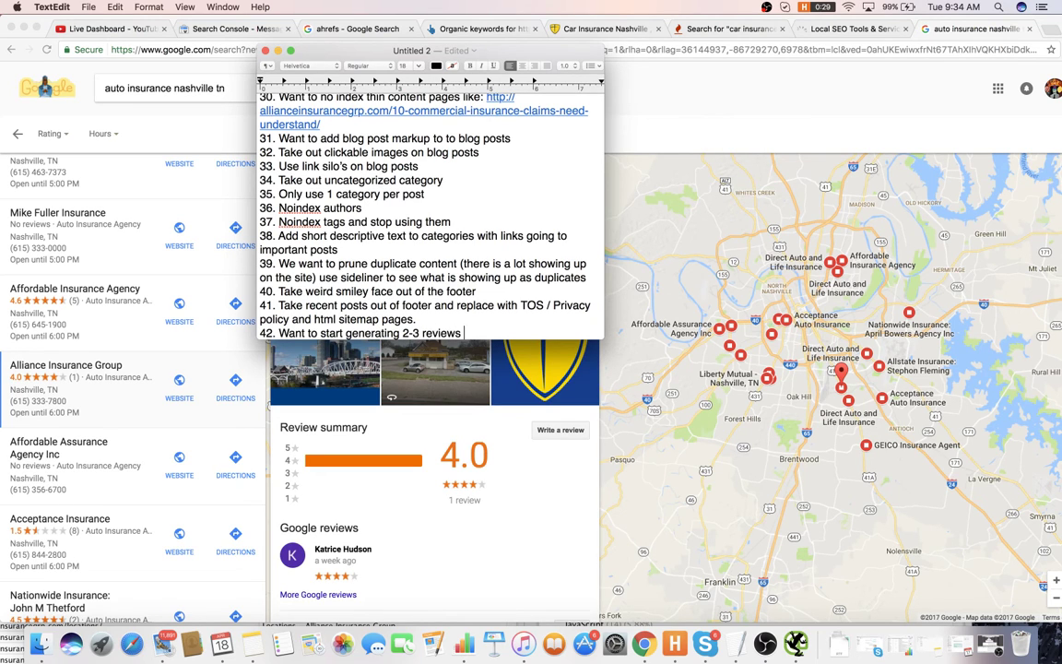
text(a day with)
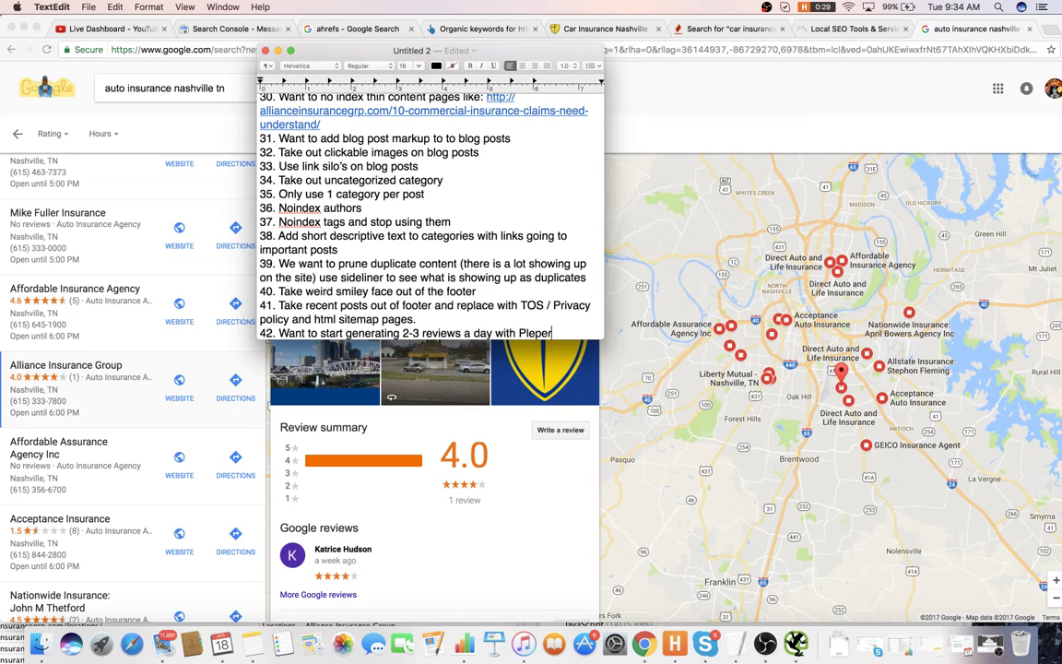
text( Pleper)
key(Return)
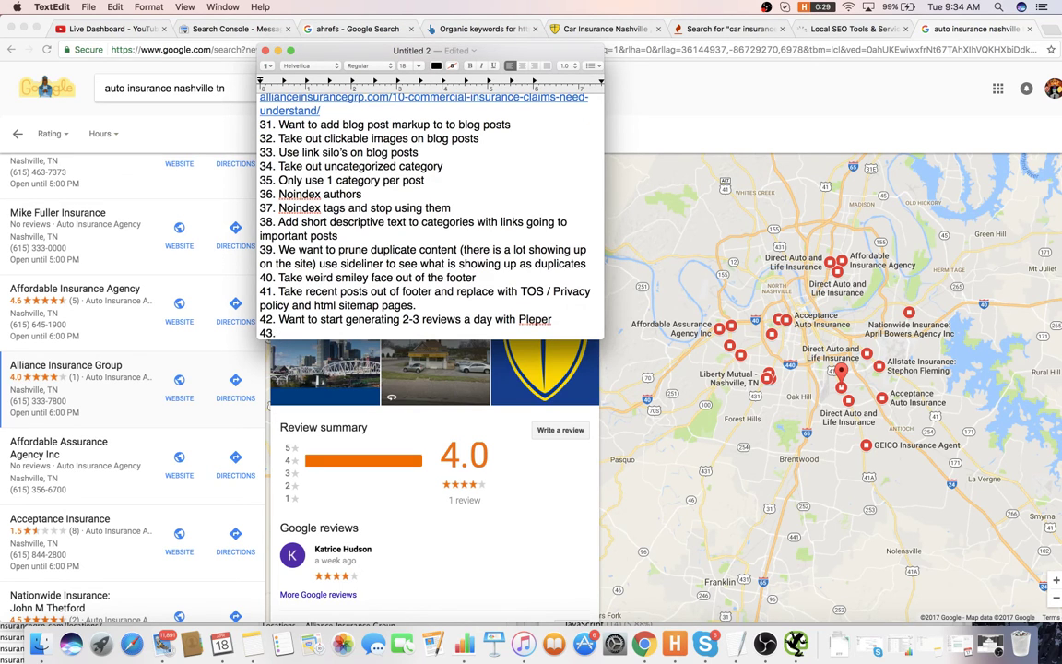
click(849, 104)
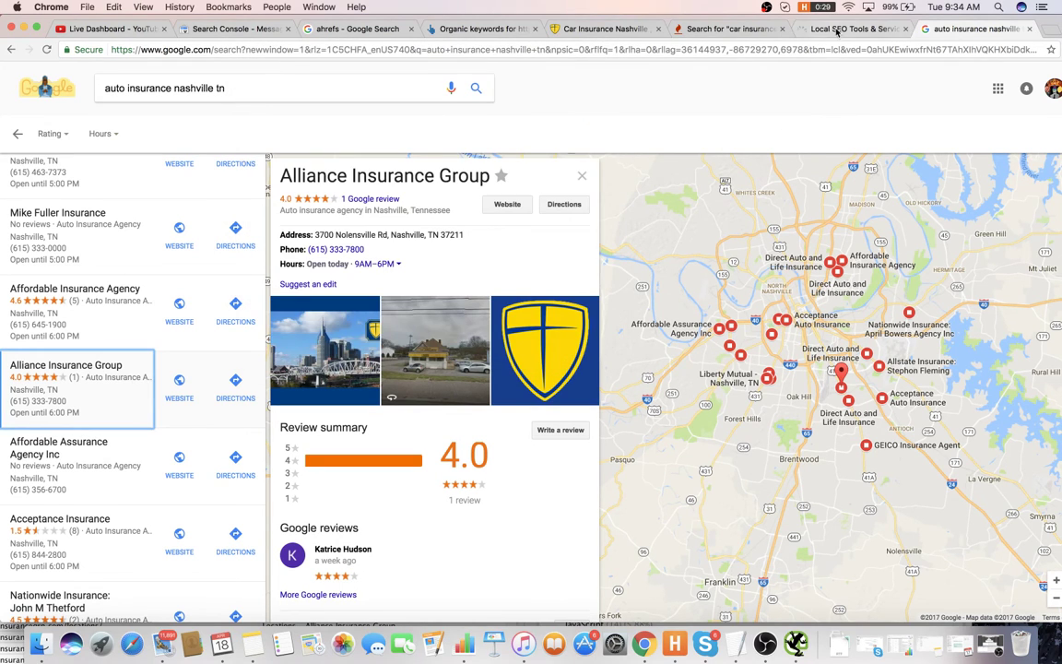
- Visit the whitespark account page, then select the Keyword Tool page's web address
click(839, 29)
click(866, 83)
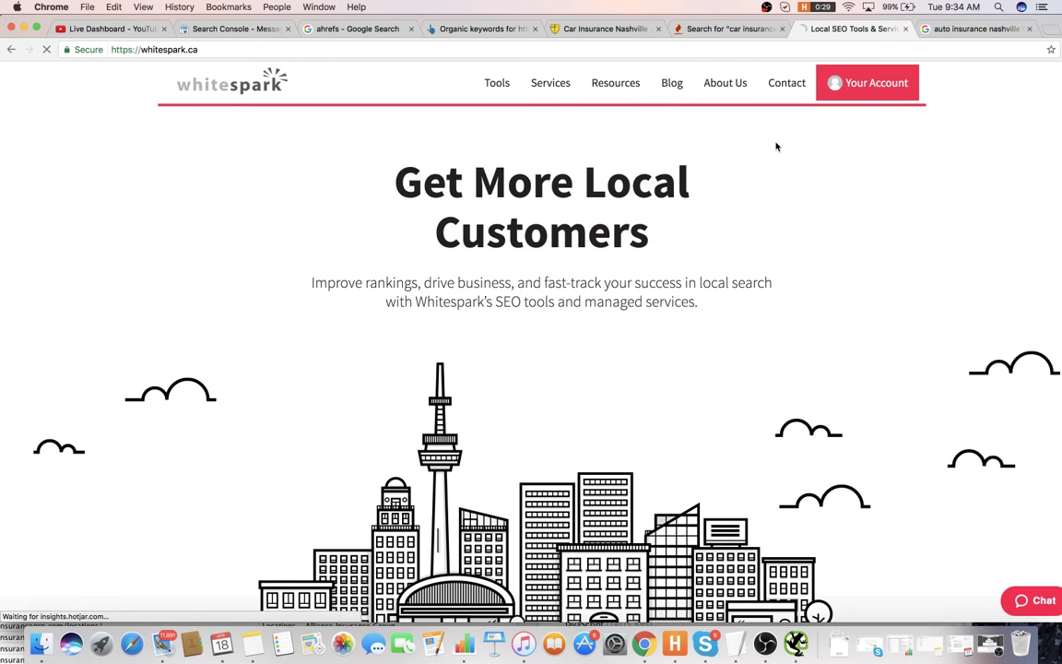
click(731, 28)
click(739, 48)
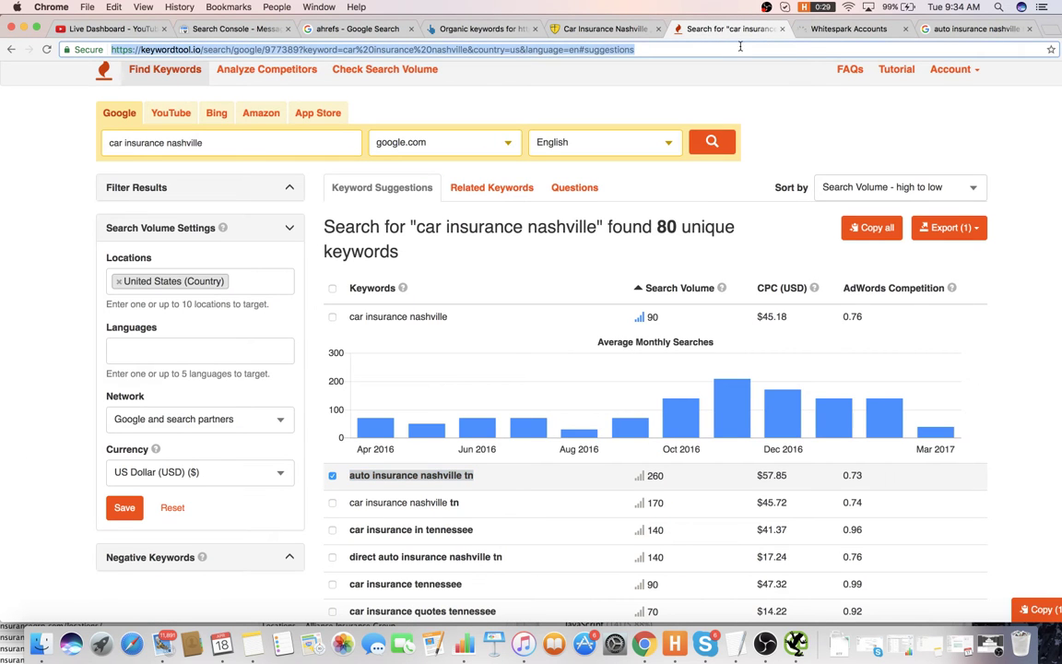
- Load moz.com/local, enter the business name, and open the agency's Google+ page from its website
text(moz.com/)
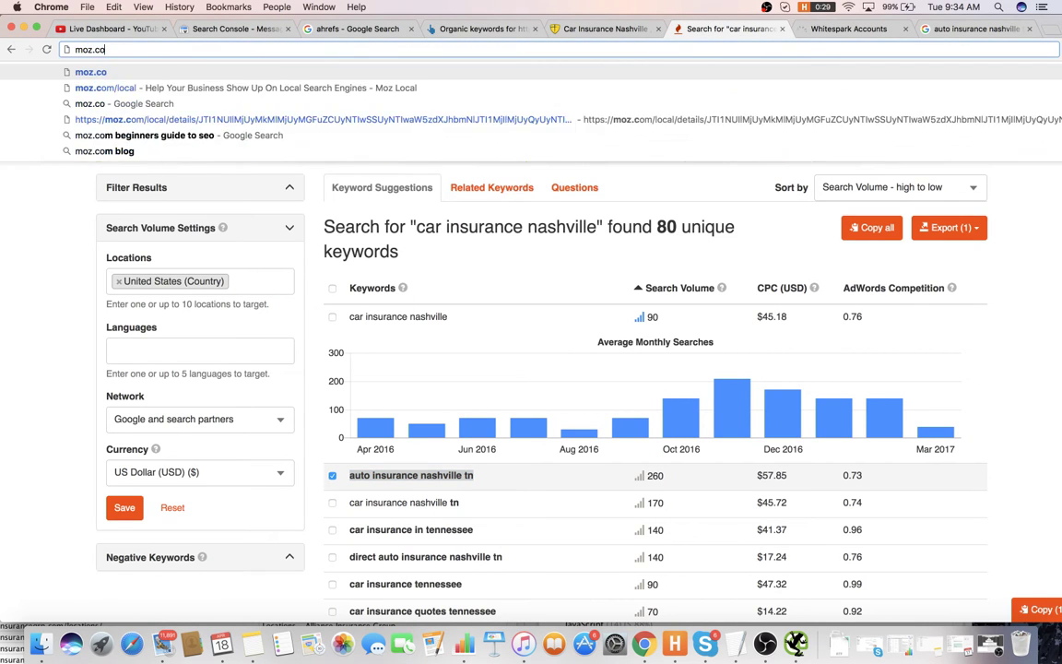
text(local)
key(Return)
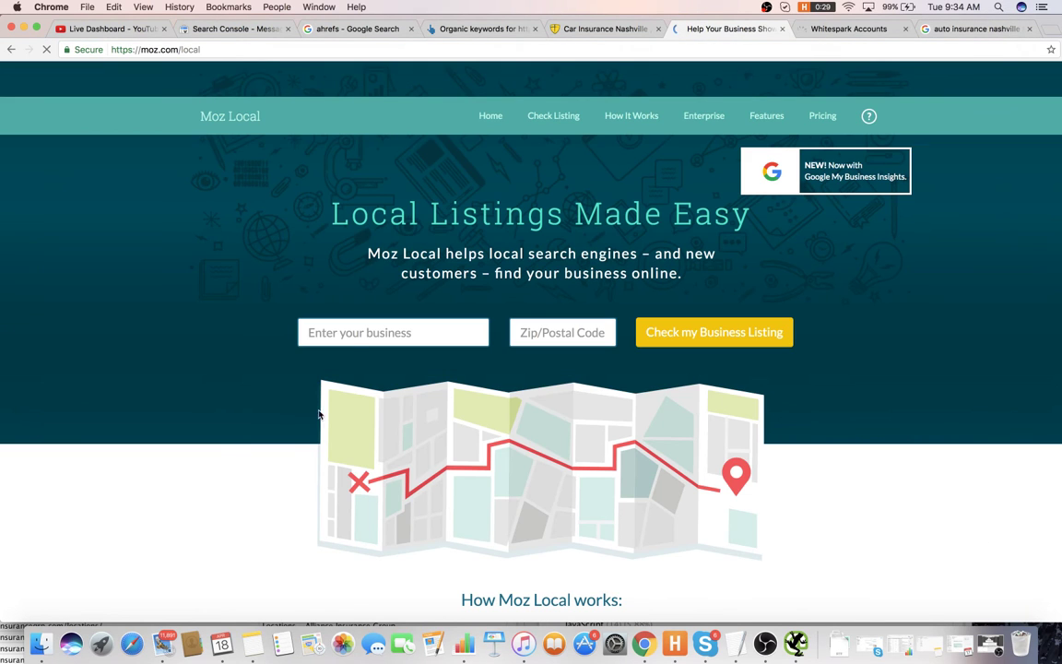
click(317, 330)
text(alliance)
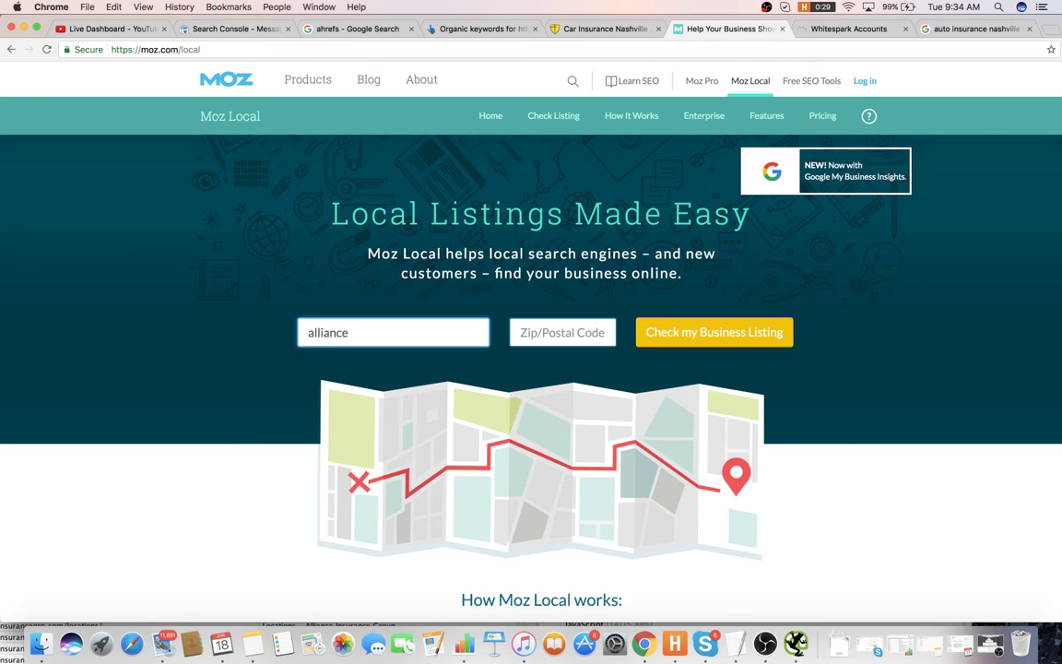
text( car insurancr)
click(595, 28)
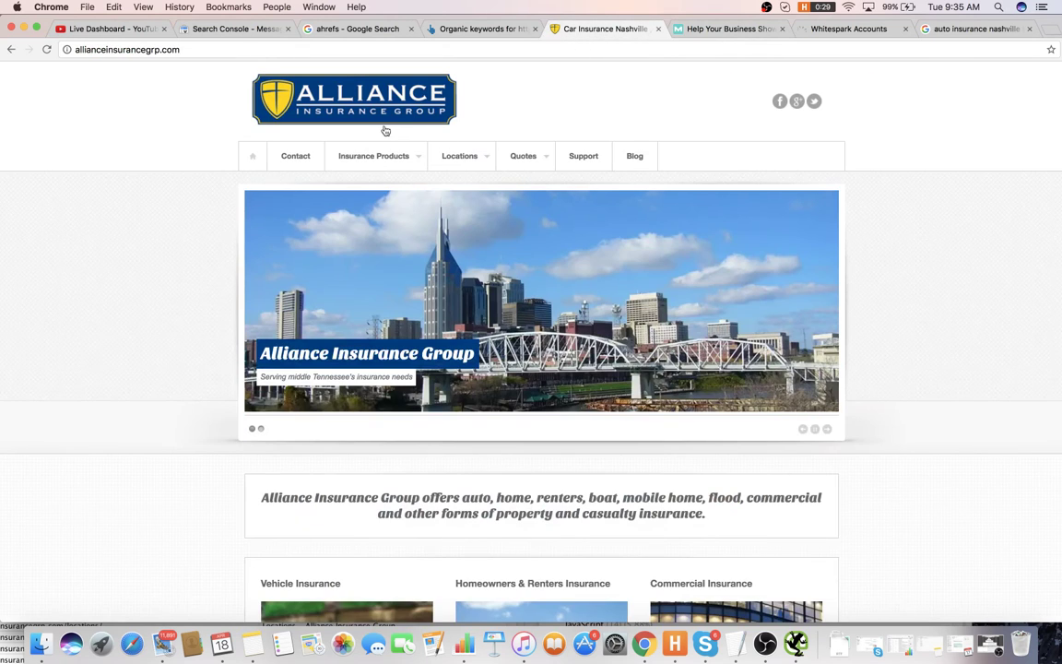
click(797, 101)
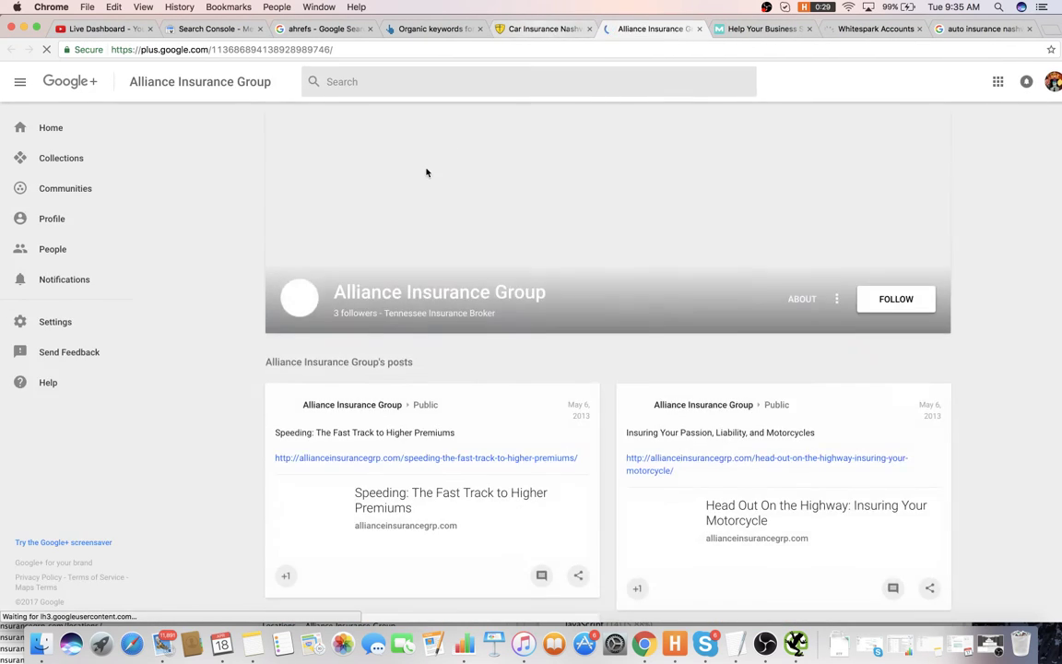
- Correct the Moz Local business name to 'alliance insurance group' and move to the postal code field
key(ctrl+Tab)
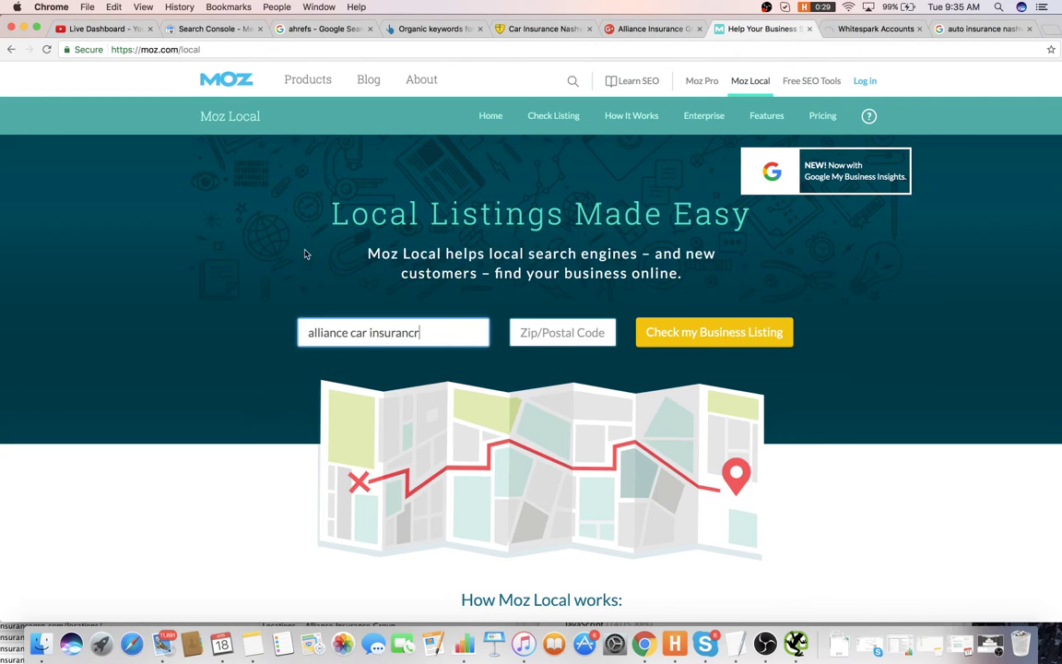
triple_click(402, 331)
text(allian)
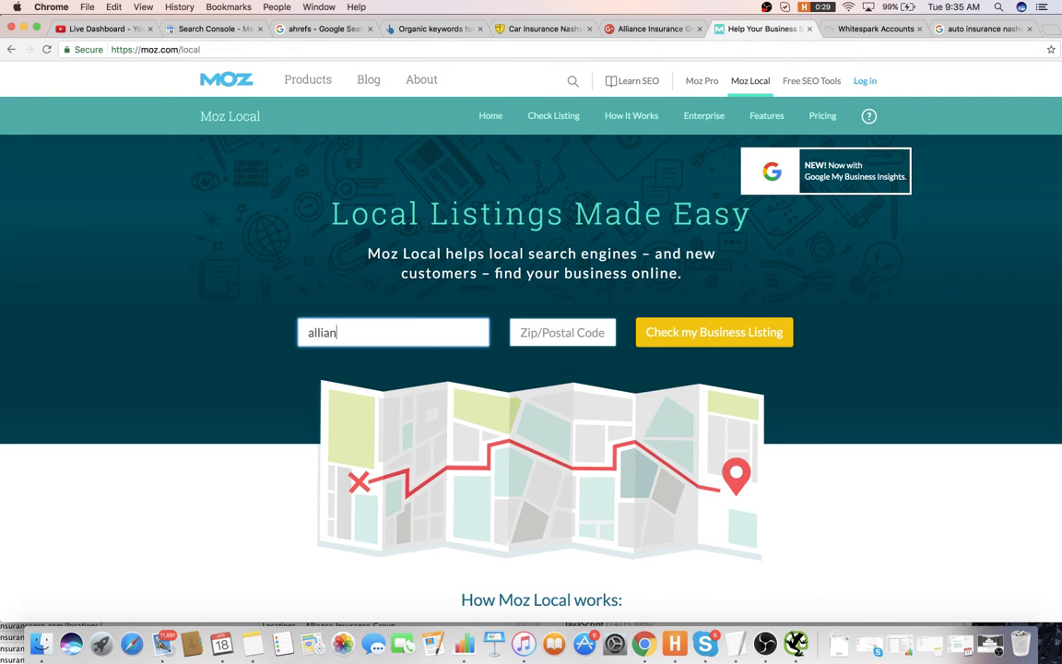
text(ce insurancre grt)
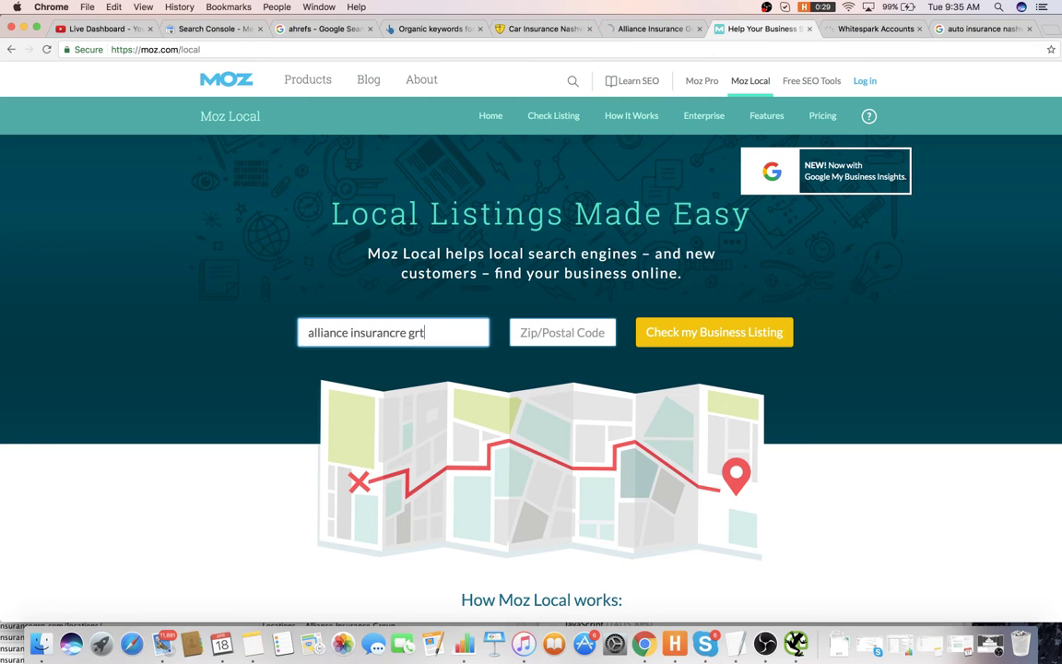
key(BackSpace)
key(BackSpace)
key(BackSpace)
key(BackSpace)
key(BackSpace)
key(BackSpace)
text(e group)
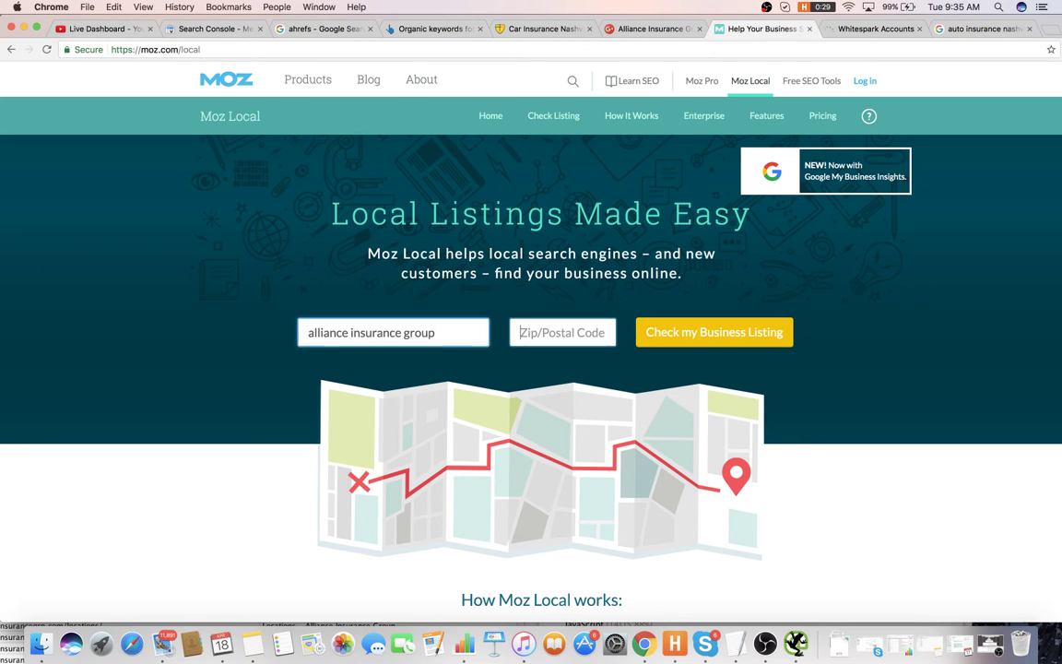
key(Tab)
- Check the Google+ page and the Alliance Insurance website footer's contact details, then return to the notes
click(671, 31)
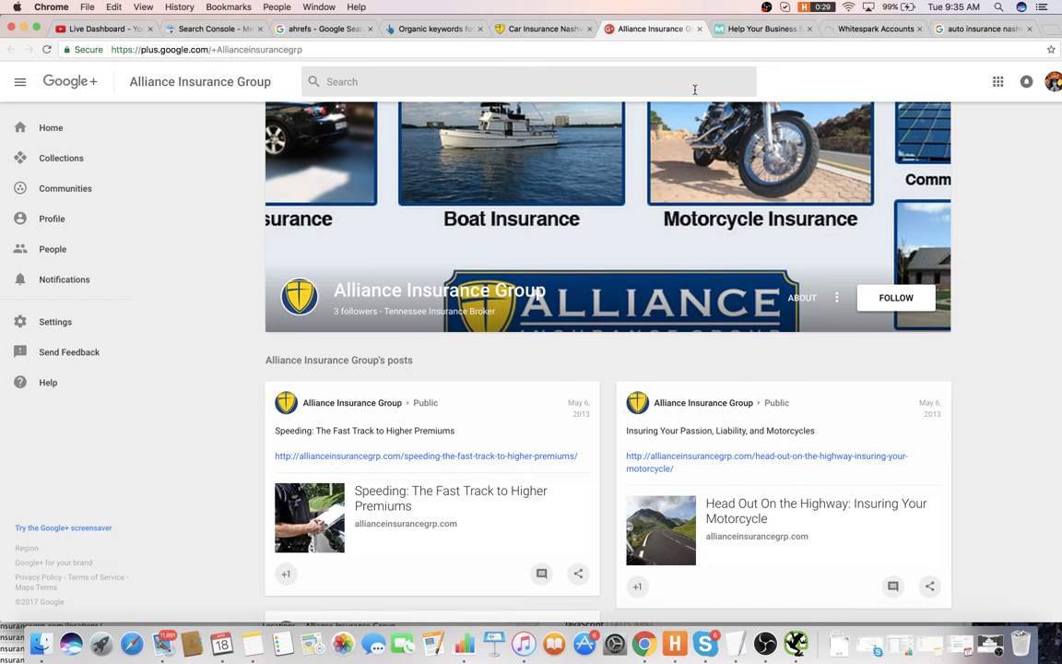
scroll(645, 178, down, 1)
scroll(636, 166, up, 3)
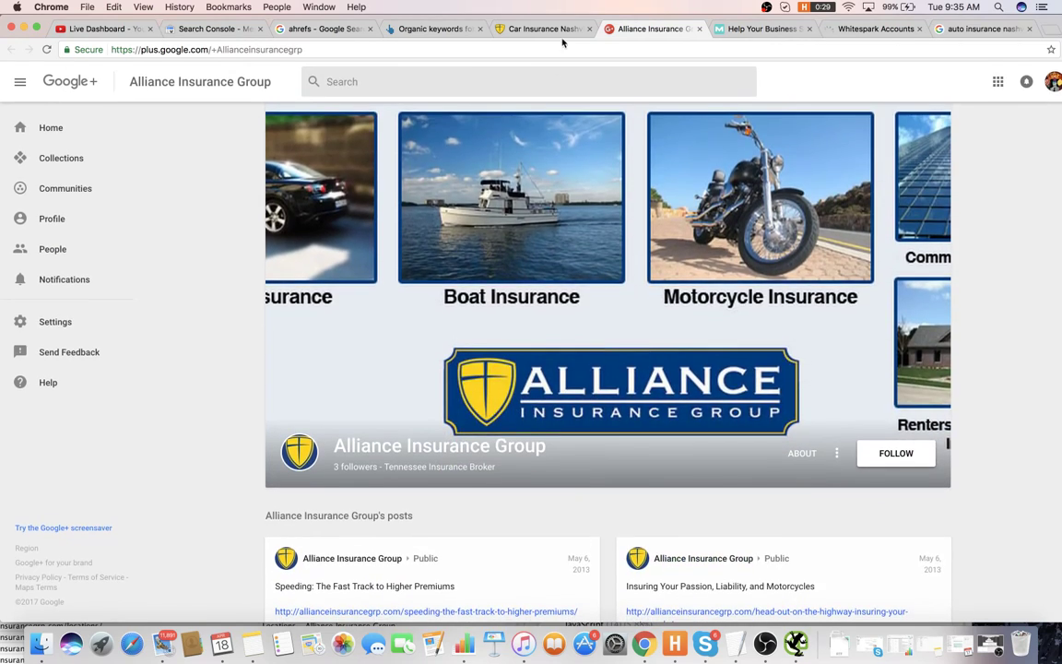
key(ctrl+shift+Tab)
scroll(590, 231, down, 10)
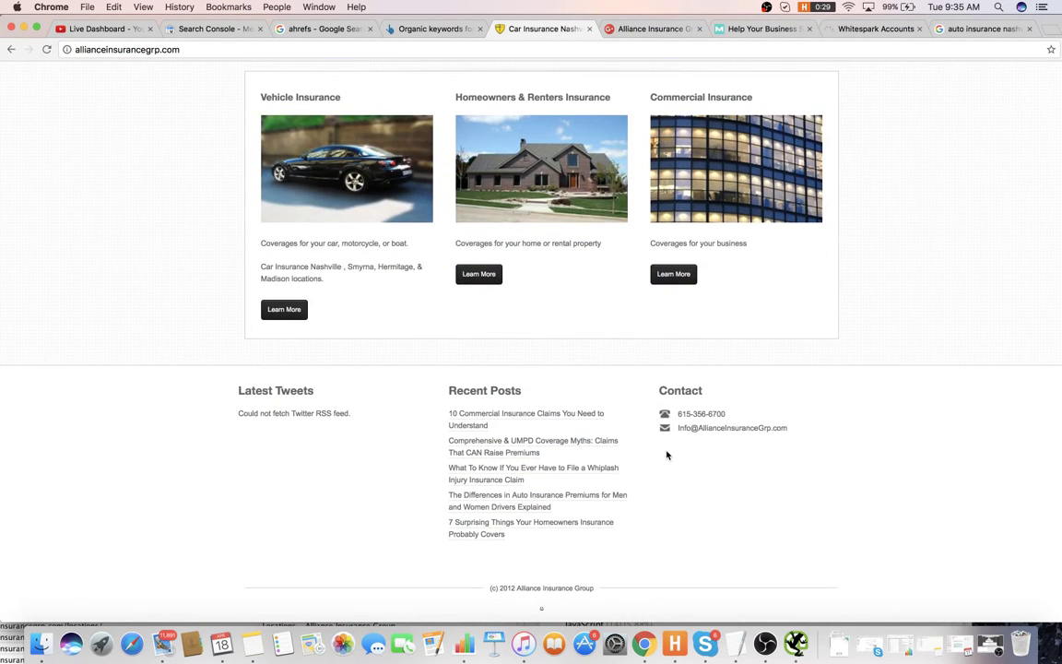
key(super+Tab)
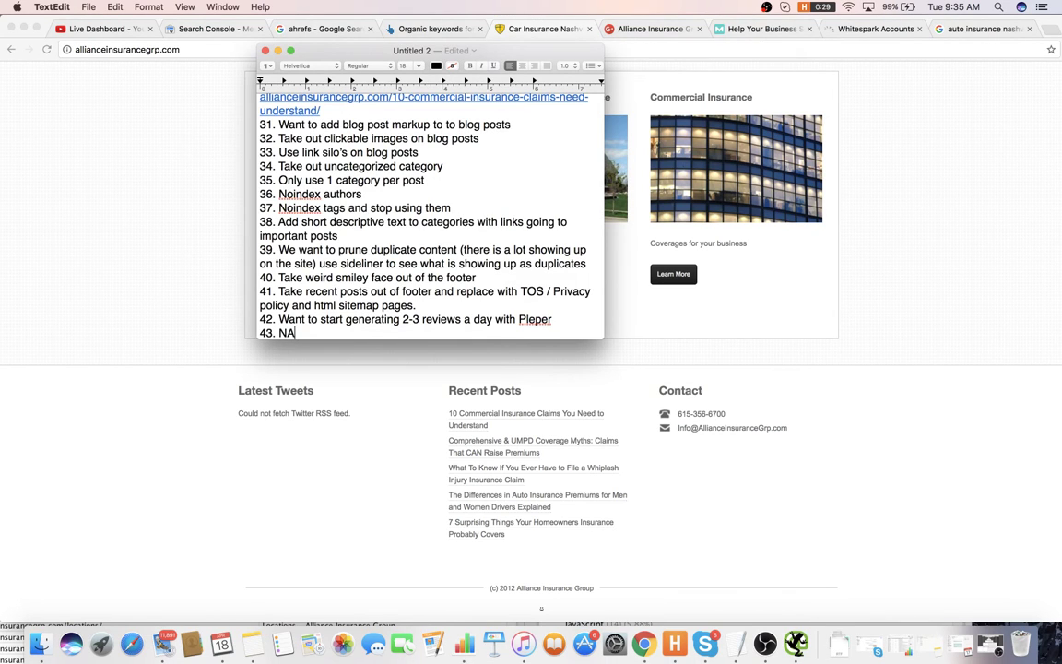
- Complete item 43 as 'NAP needs to be in footer' and begin numbered item 44
text(PW needs to be in footer)
key(Return)
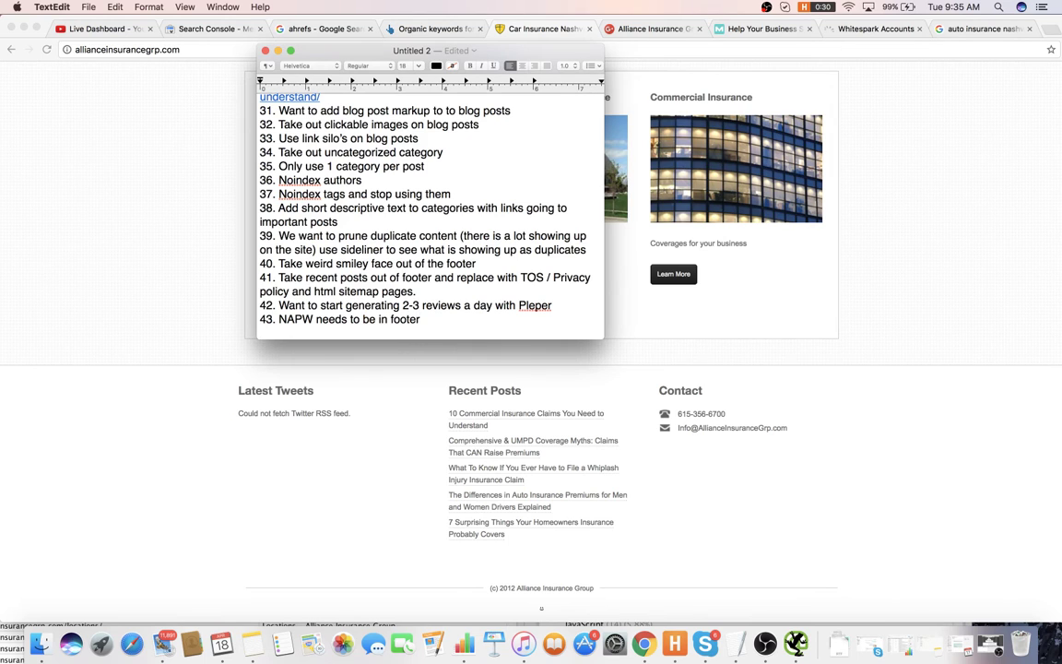
key(super+Tab)
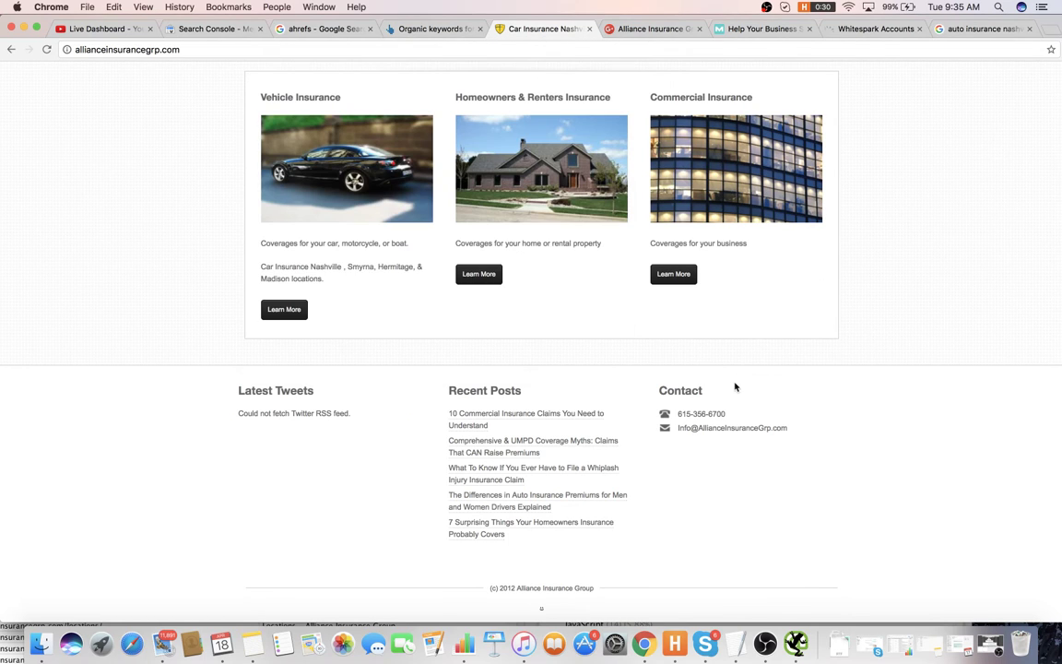
key(super+Tab)
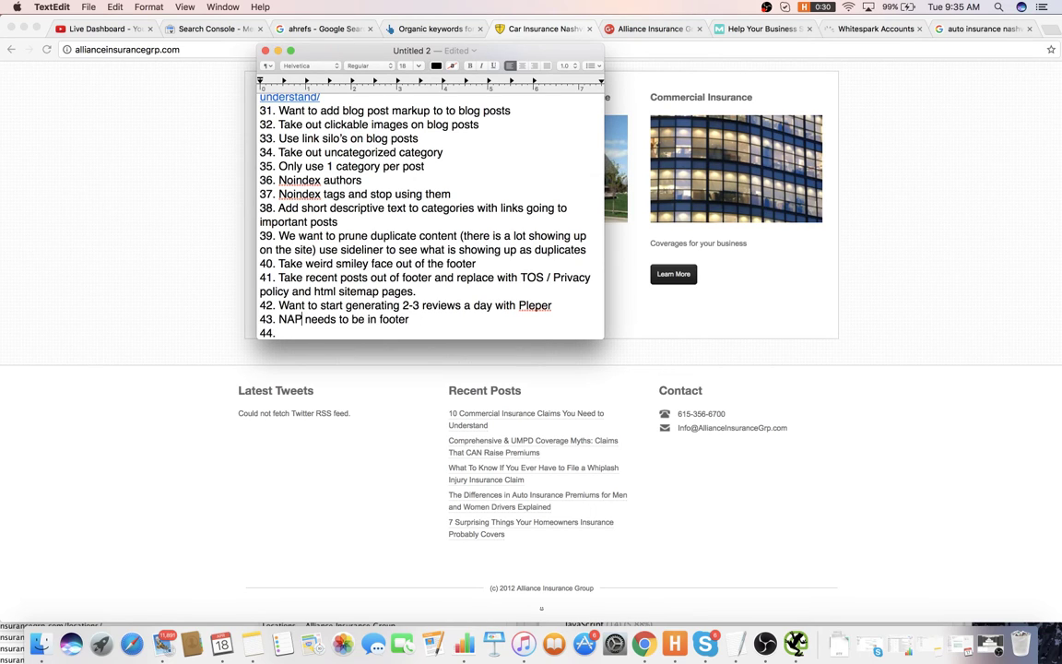
key(super+Tab)
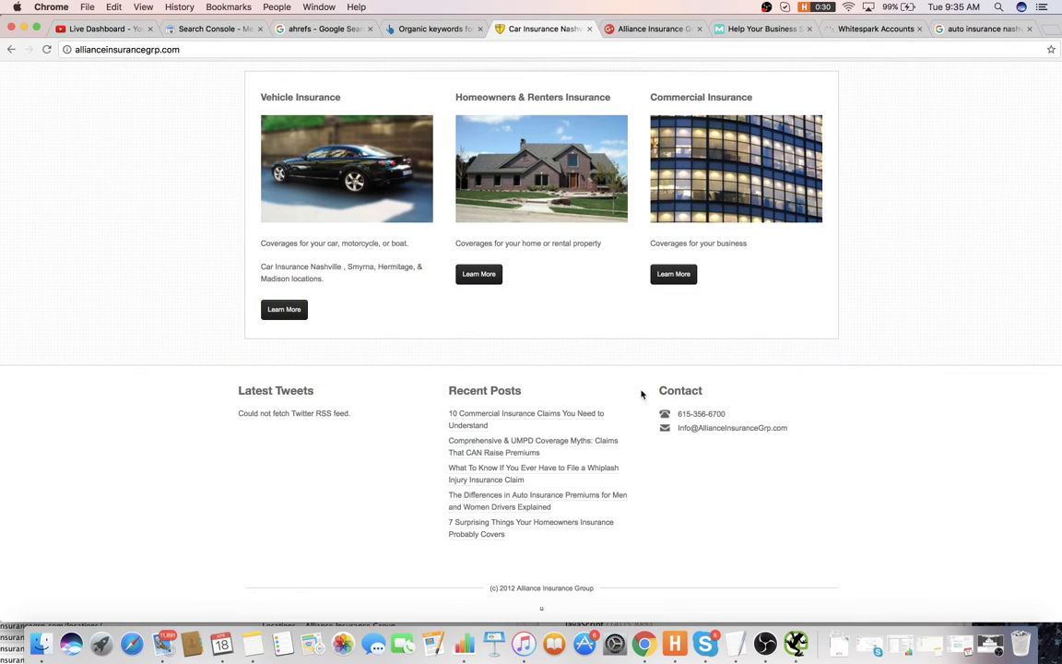
- Delete '.com' from the site address to search Google for allianceinsurancegrp
click(249, 50)
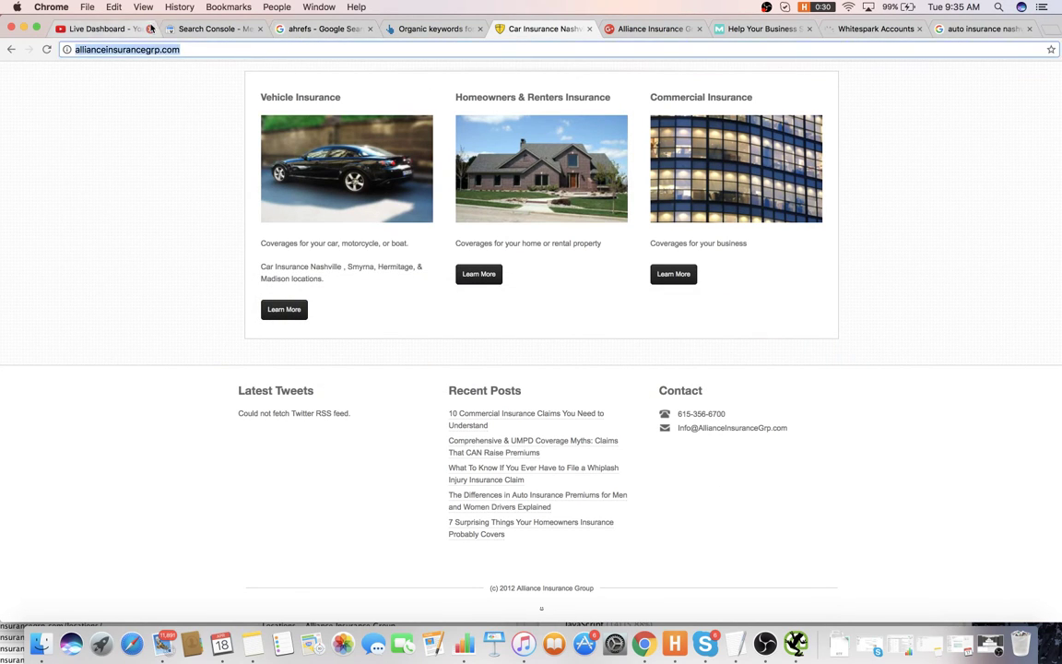
key(Return)
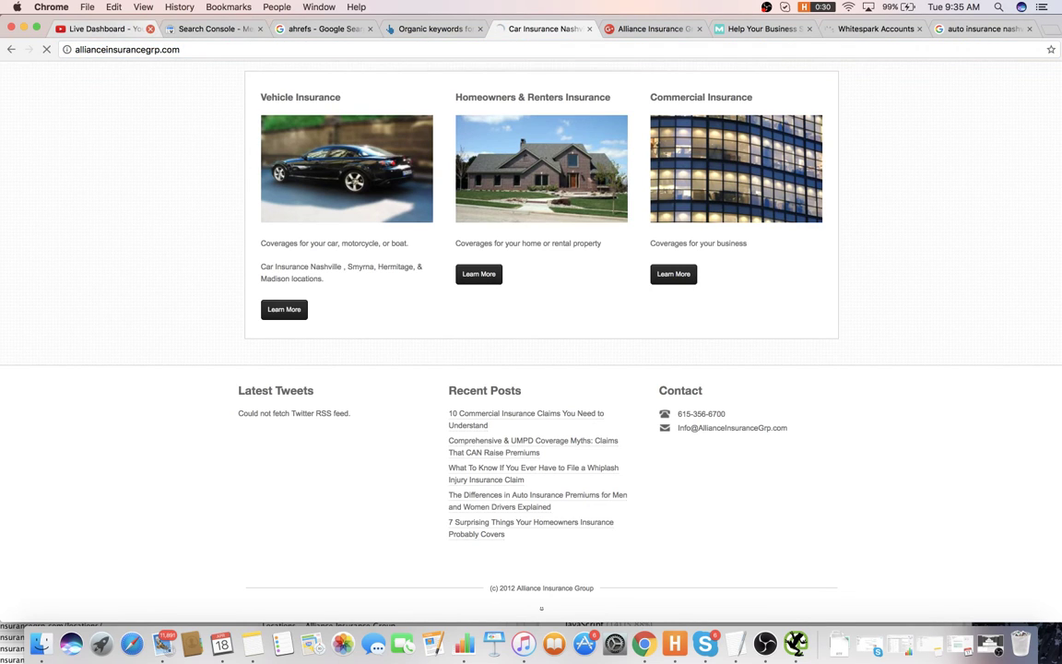
click(75, 49)
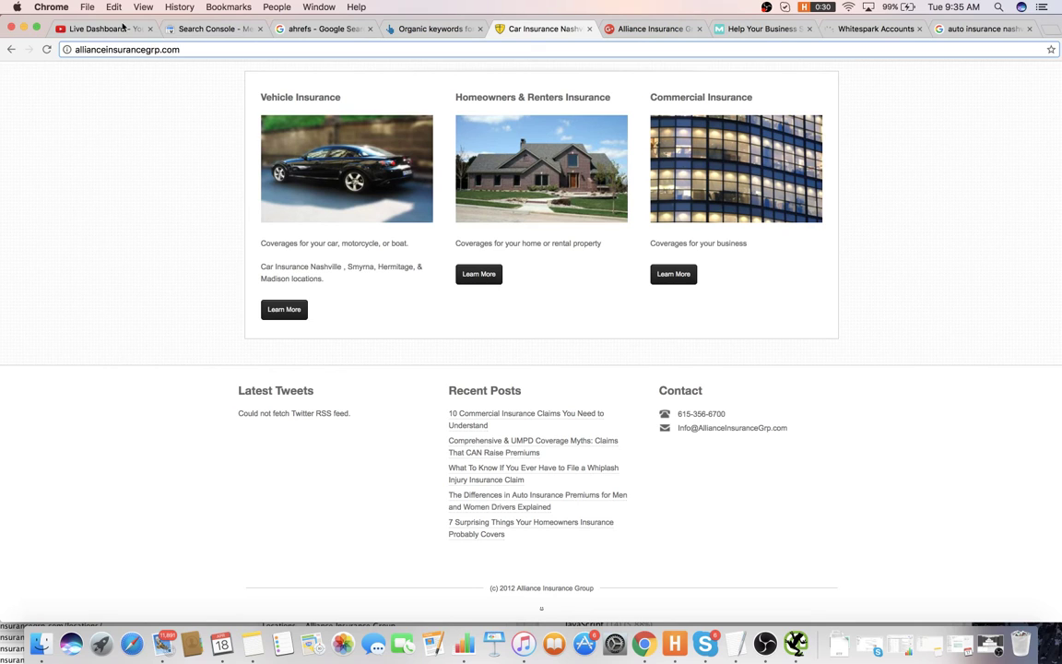
drag(249, 48, 168, 50)
key(BackSpace)
key(Return)
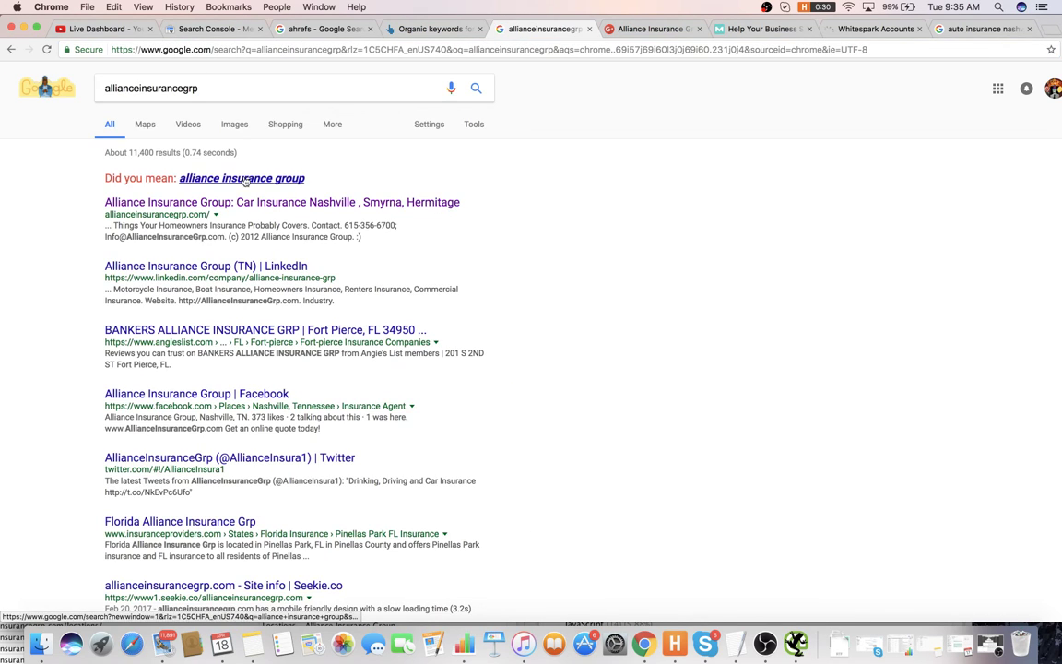
- Run the suggested 'alliance insurance group' search and view the California, Oregon and Colorado map listings
click(294, 179)
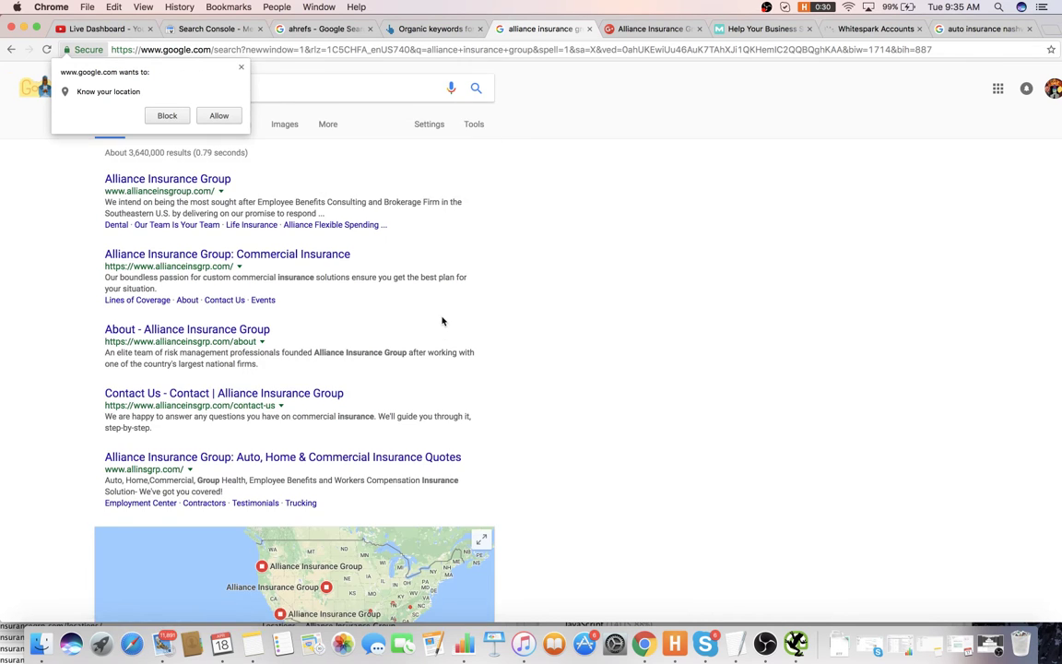
scroll(439, 321, down, 5)
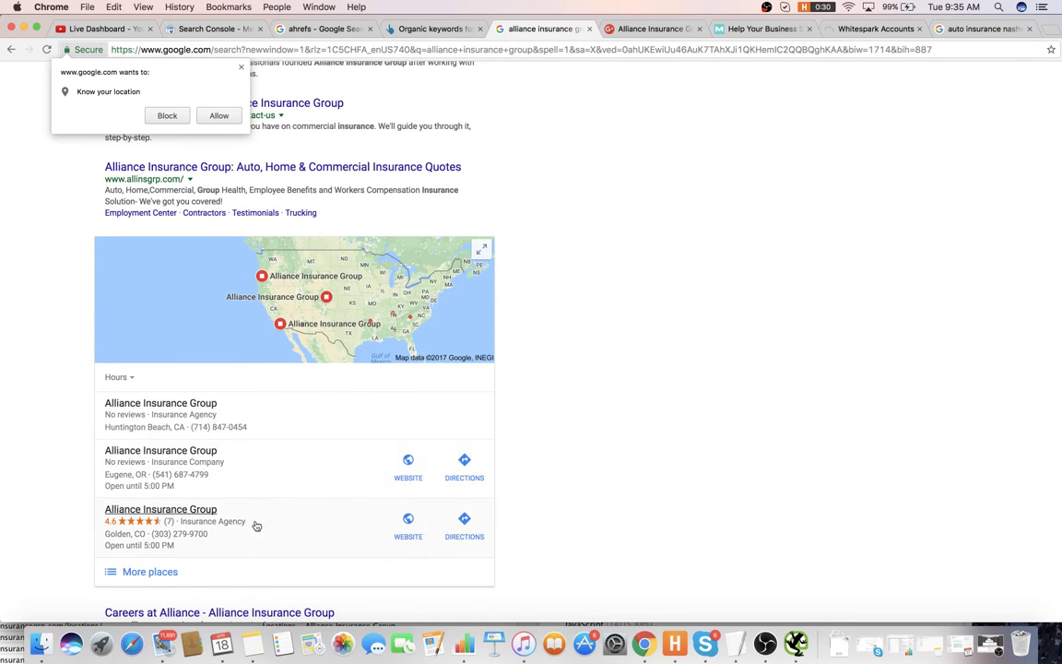
scroll(255, 521, up, 5)
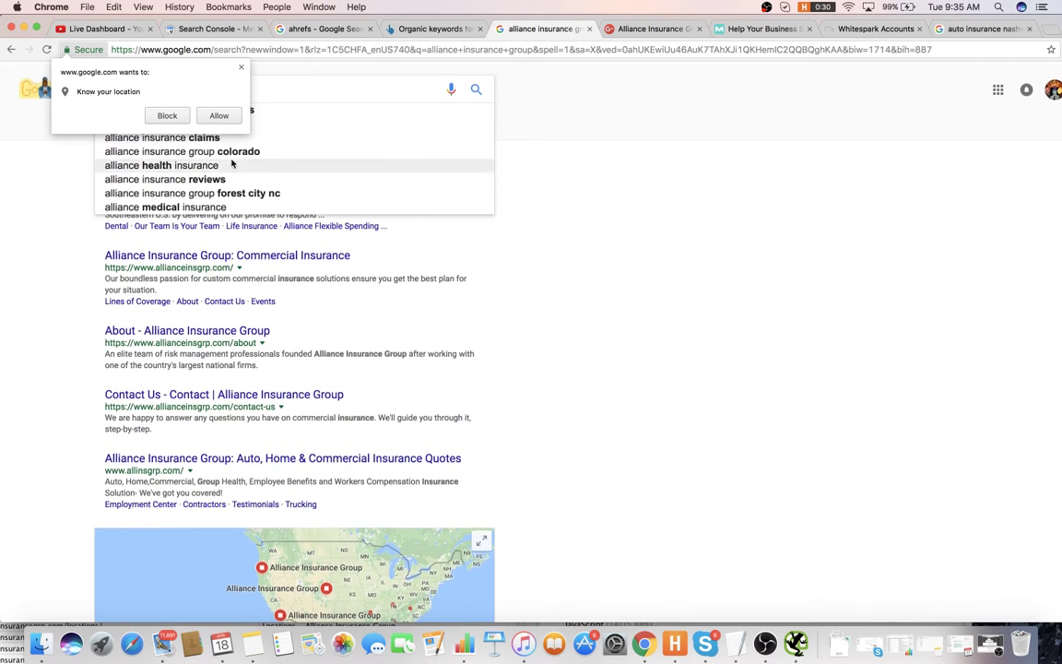
click(242, 70)
scroll(204, 498, down, 5)
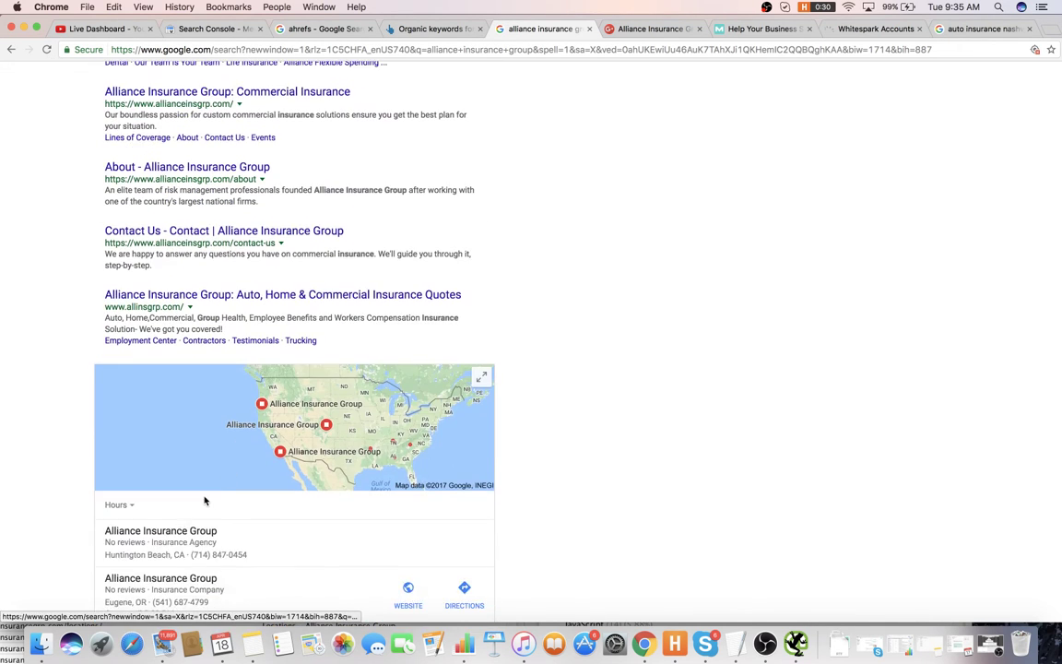
key(super+Tab)
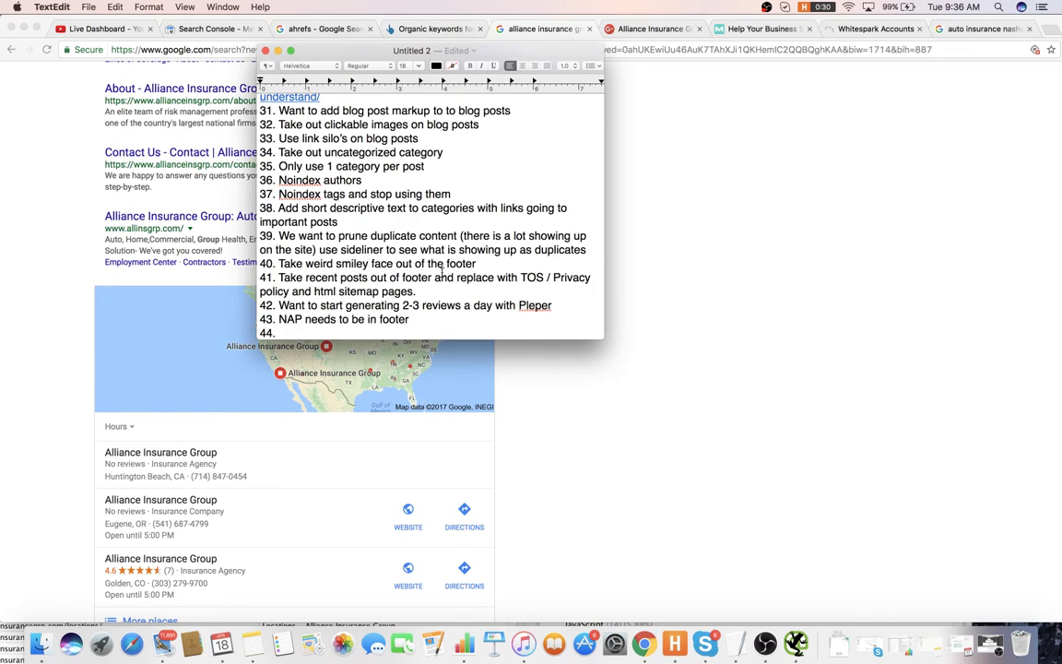
- Write item 44 'GMB locations in other areas should be labeled differently (perhaps including location)' and start item 45
click(372, 335)
scroll(277, 544, down, 2)
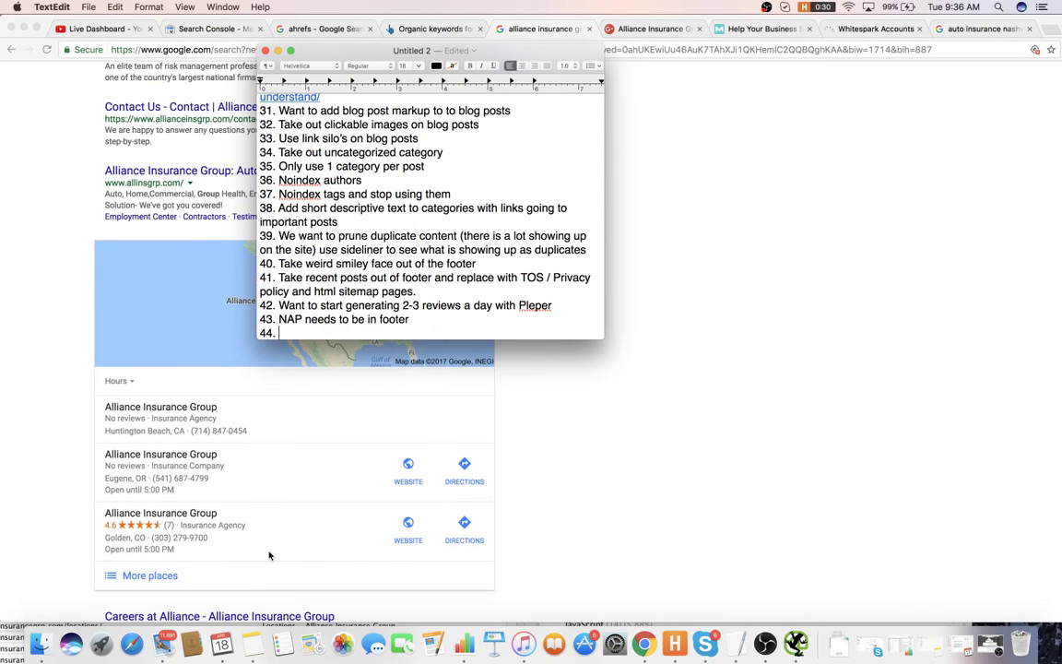
text(GMB locations in other a)
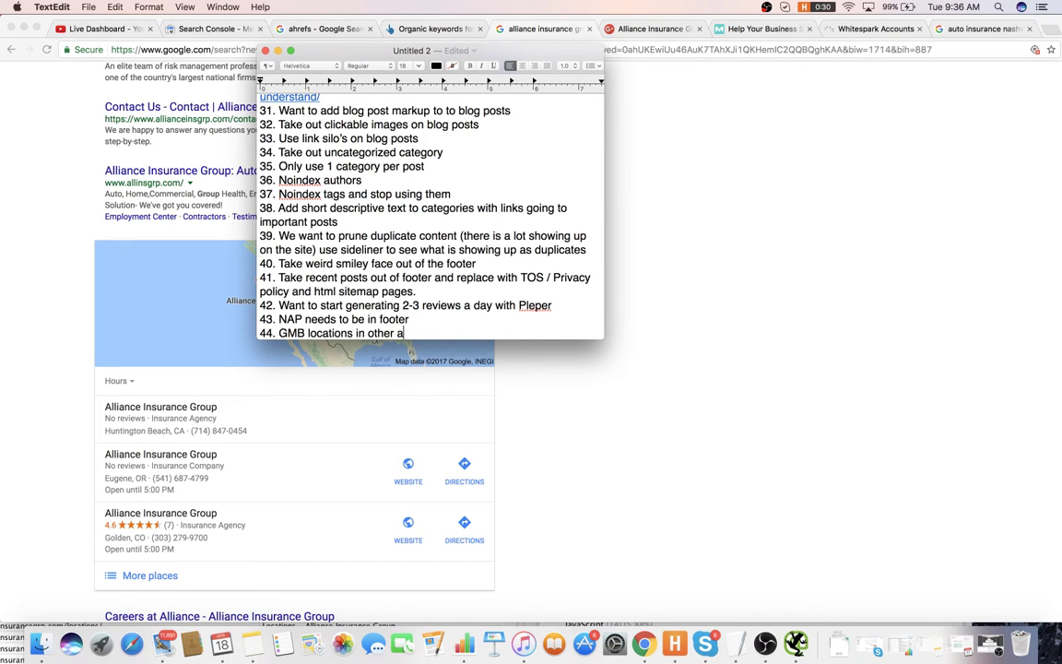
text(reas should be la)
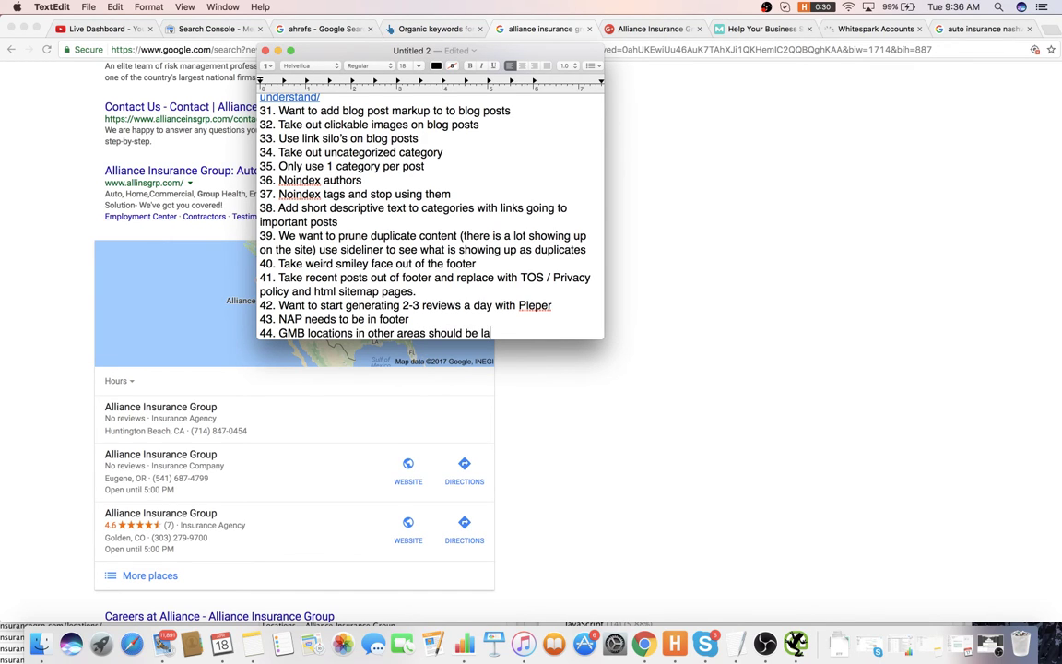
text(beled differently (perhaps )
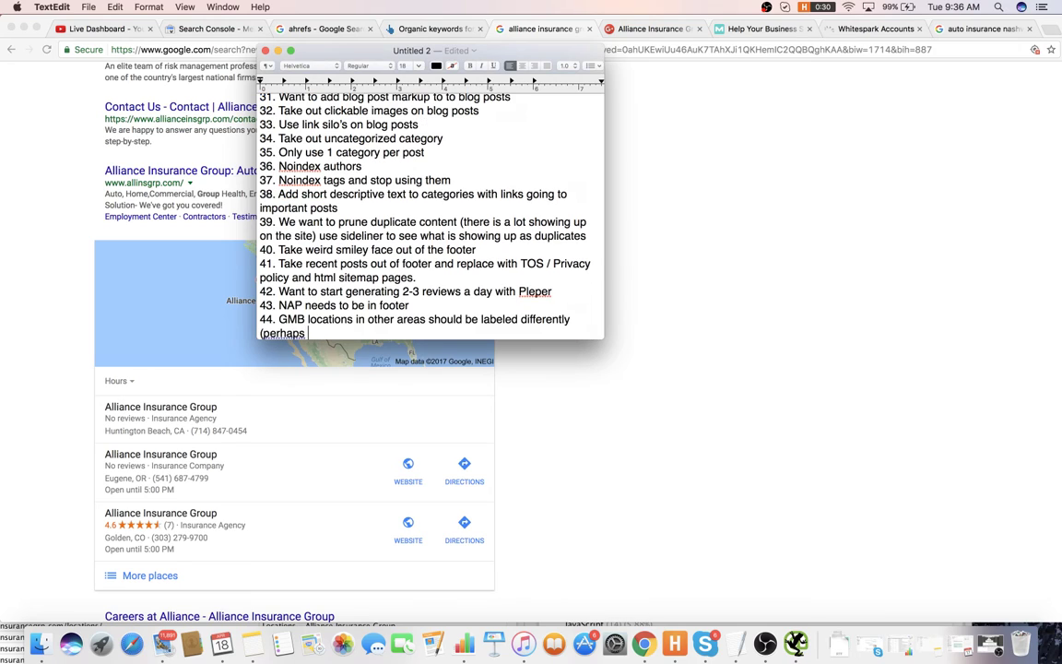
text(including loc)
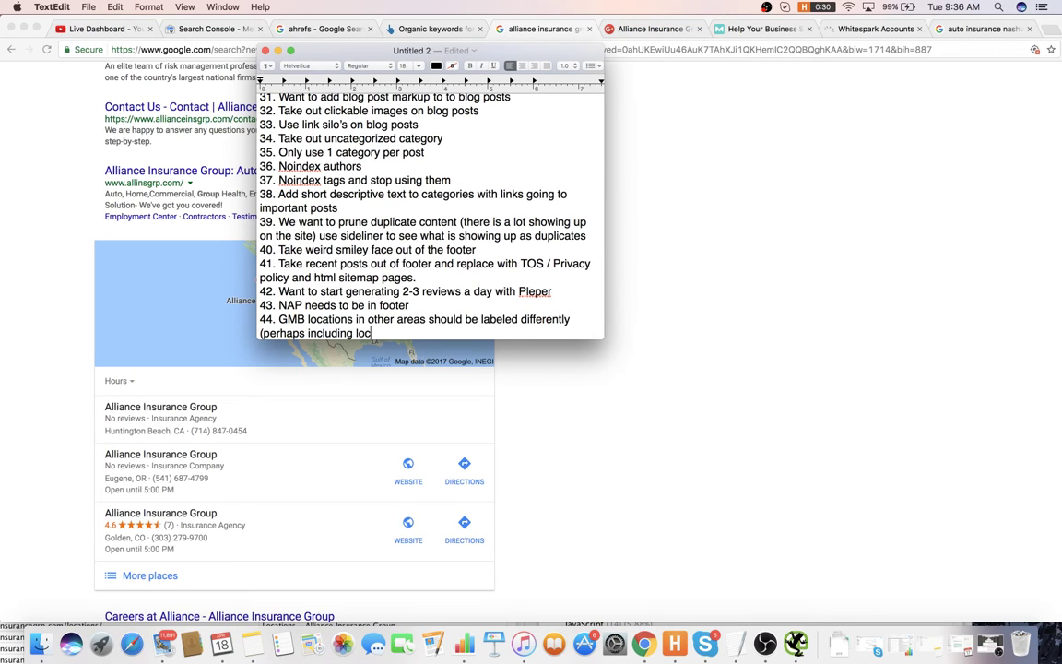
text(ation))
key(Return)
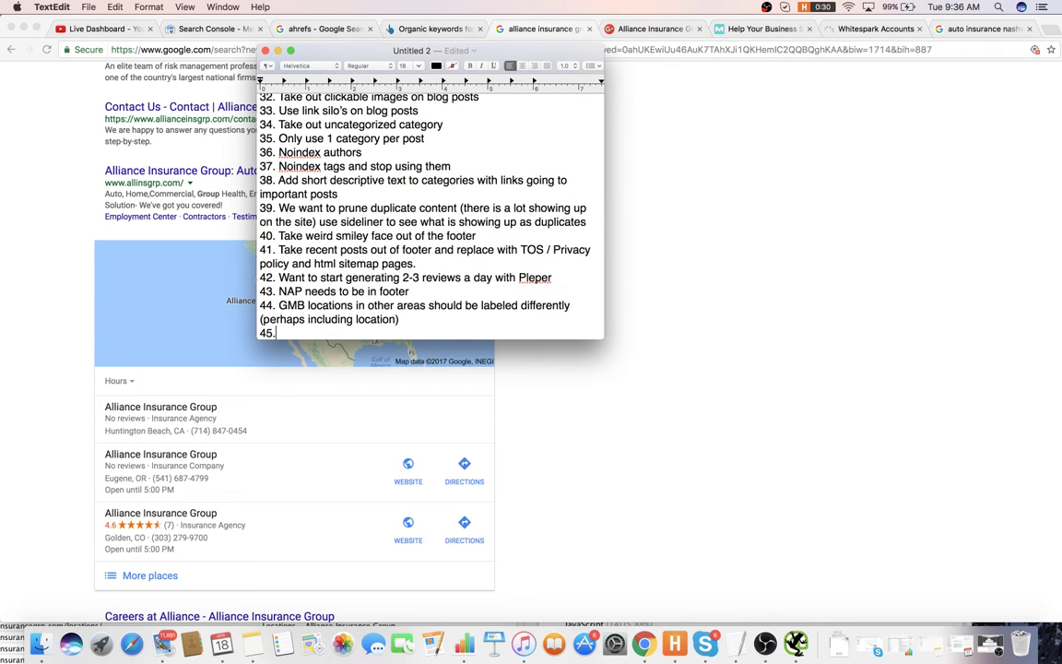
click(702, 522)
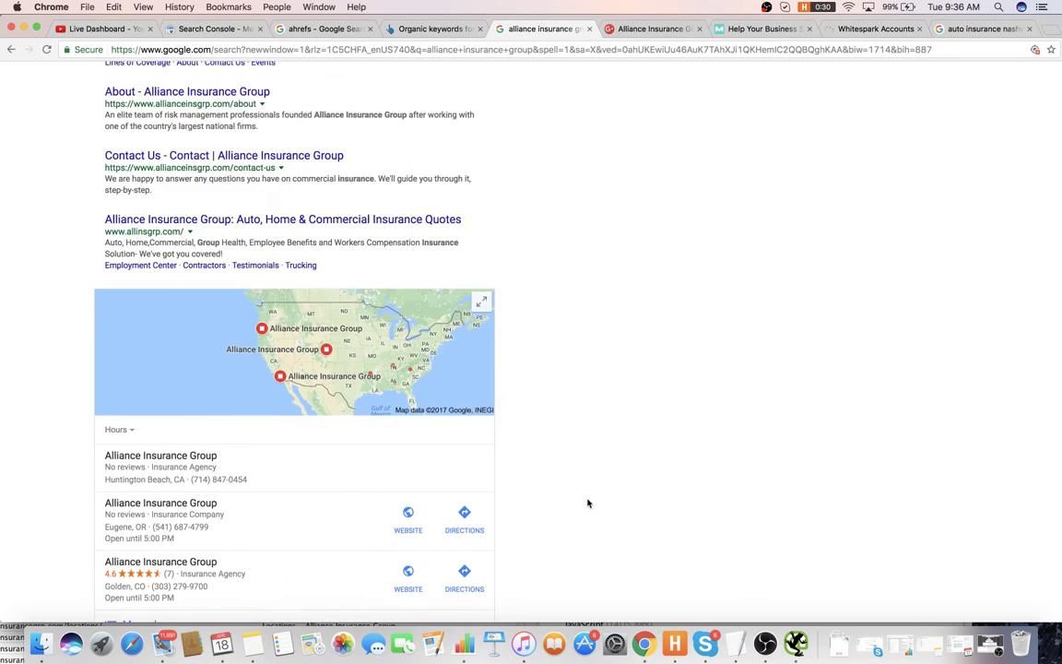
- Search 'alliance insurance group nashville' to show the three local listings in Nashville and Madison, TN
scroll(588, 503, up, 5)
key(Return)
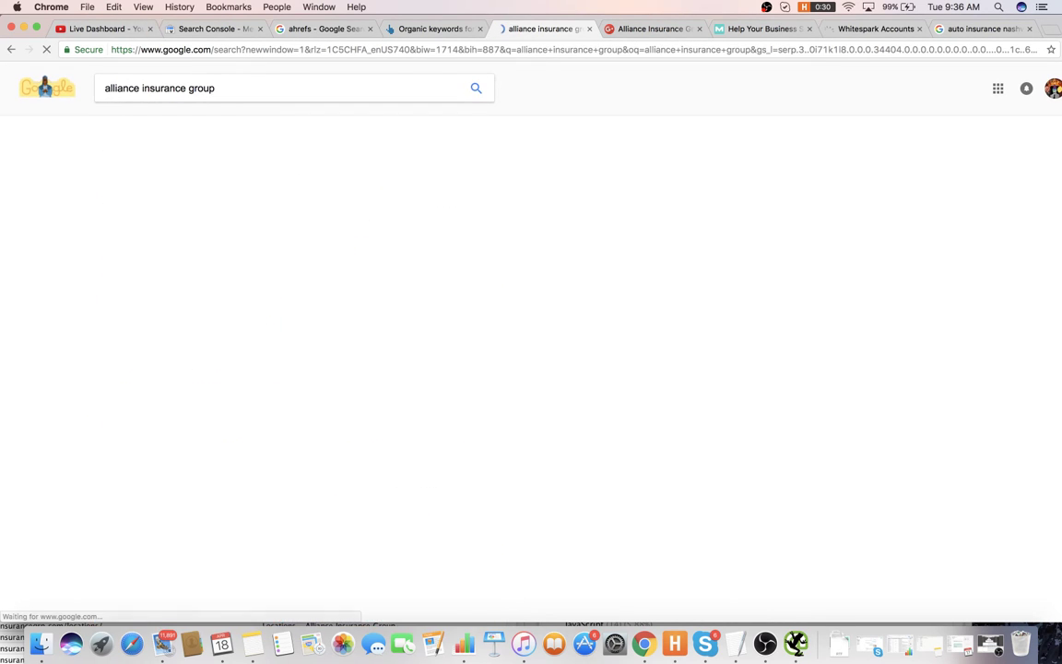
click(270, 86)
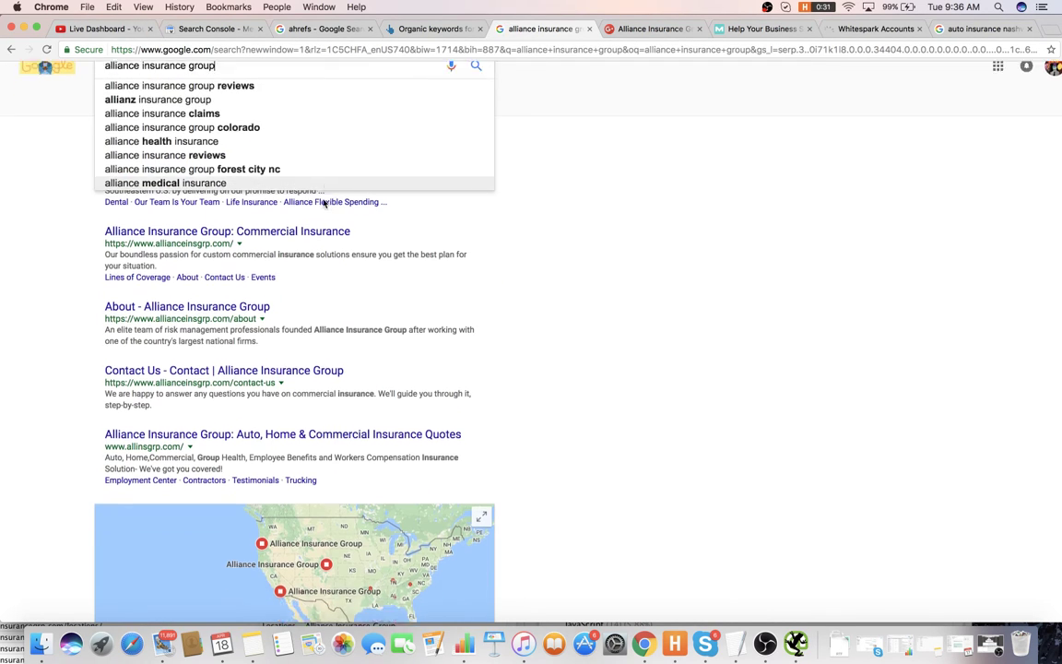
text(nash)
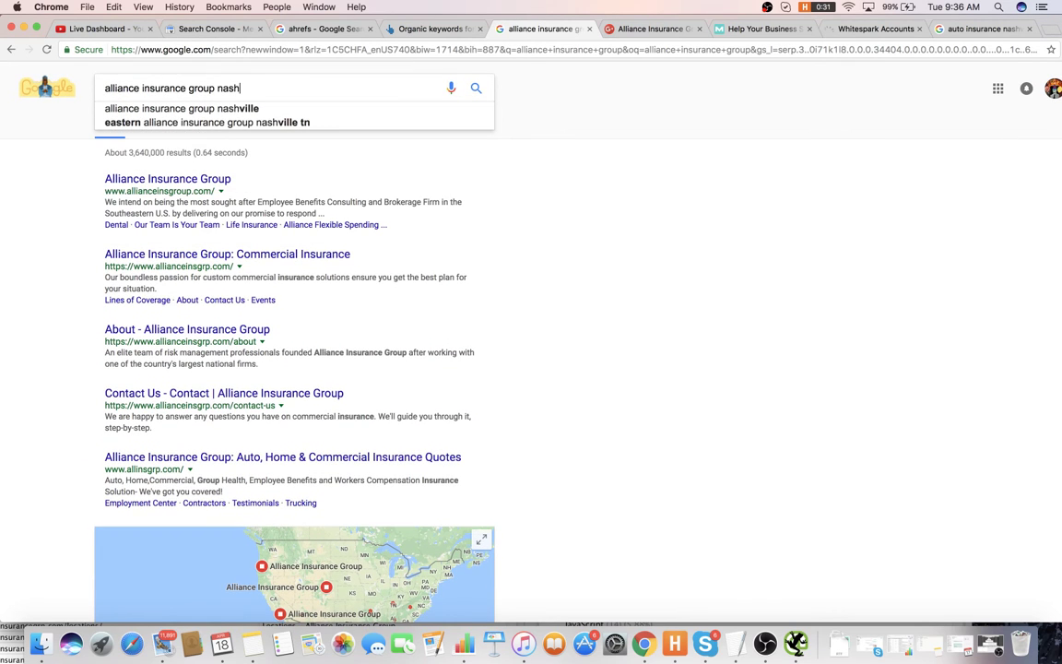
click(230, 109)
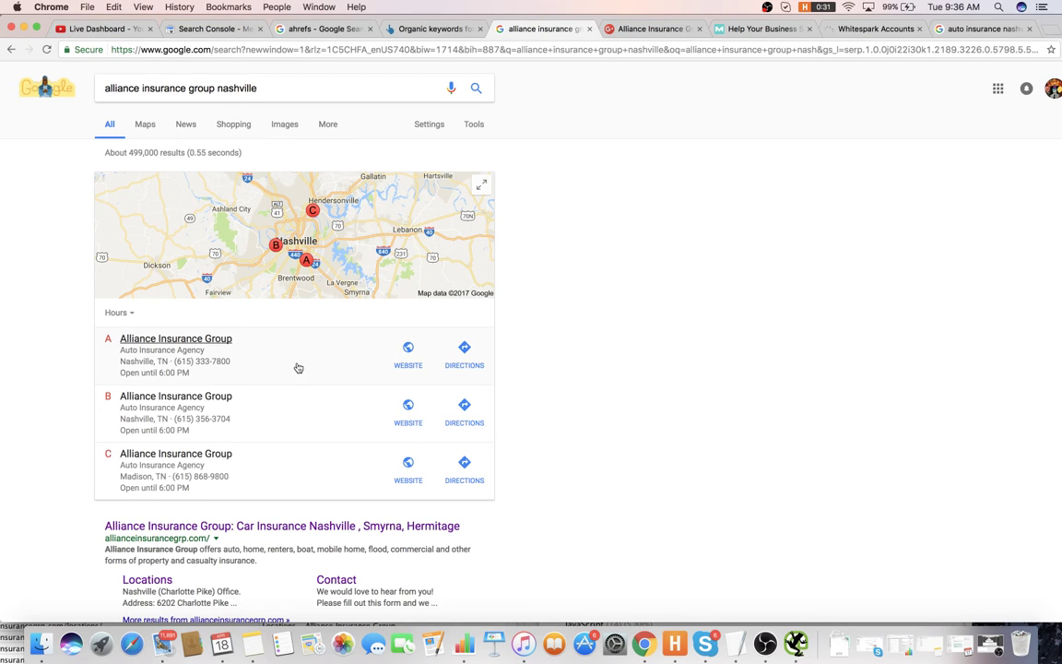
scroll(299, 350, down, 1)
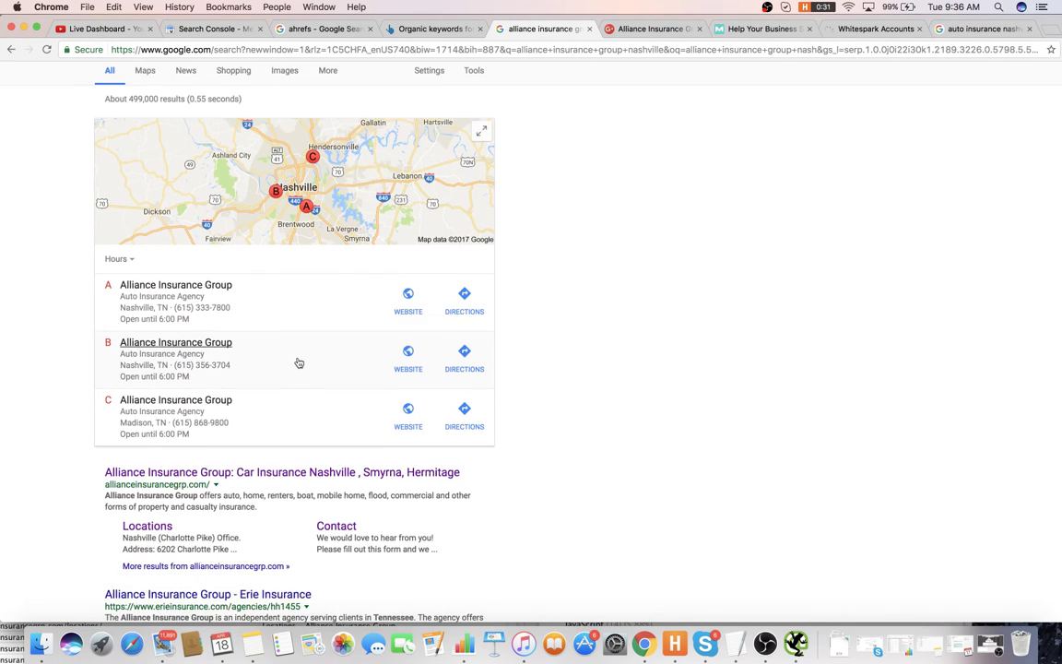
scroll(306, 330, up, 1)
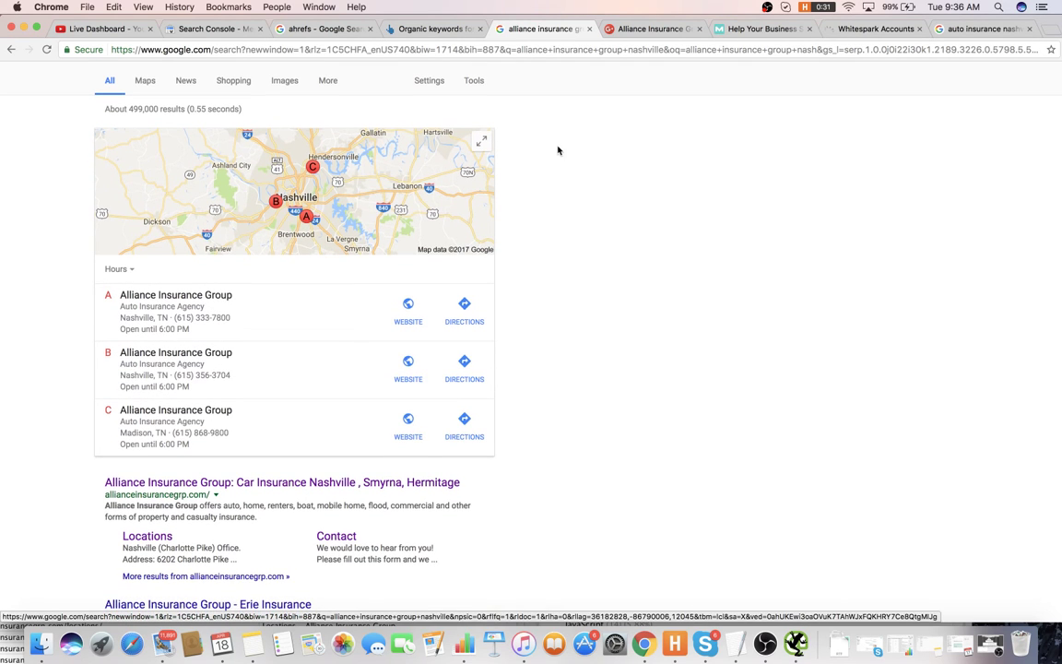
scroll(166, 283, down, 1)
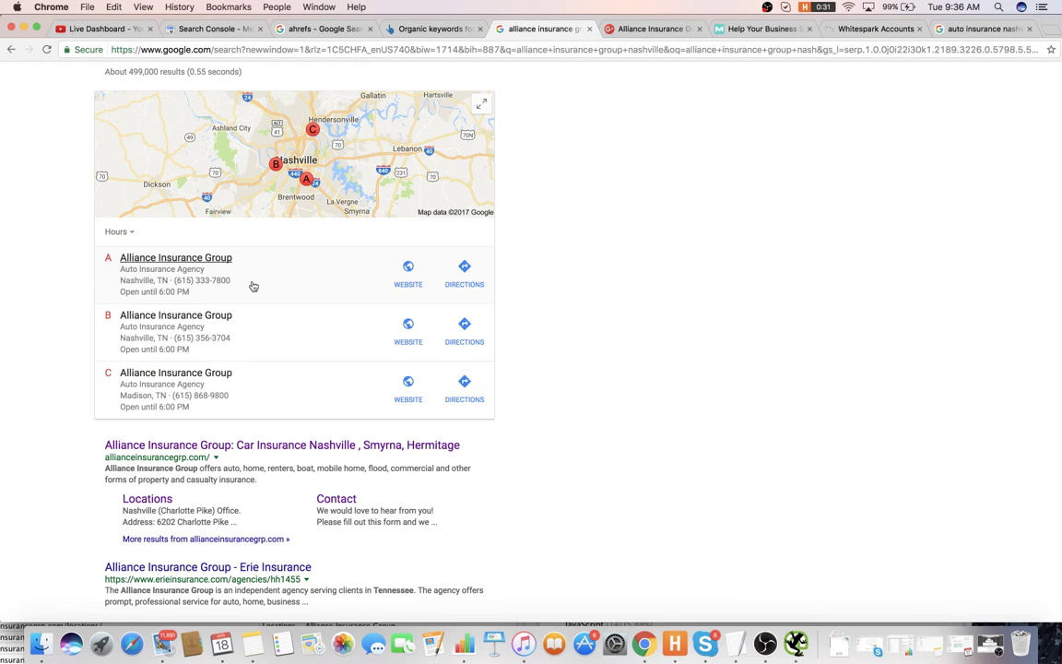
- Glance over the Nashville and Madison map listings, then go back to the TextEdit notes
scroll(254, 286, up, 1)
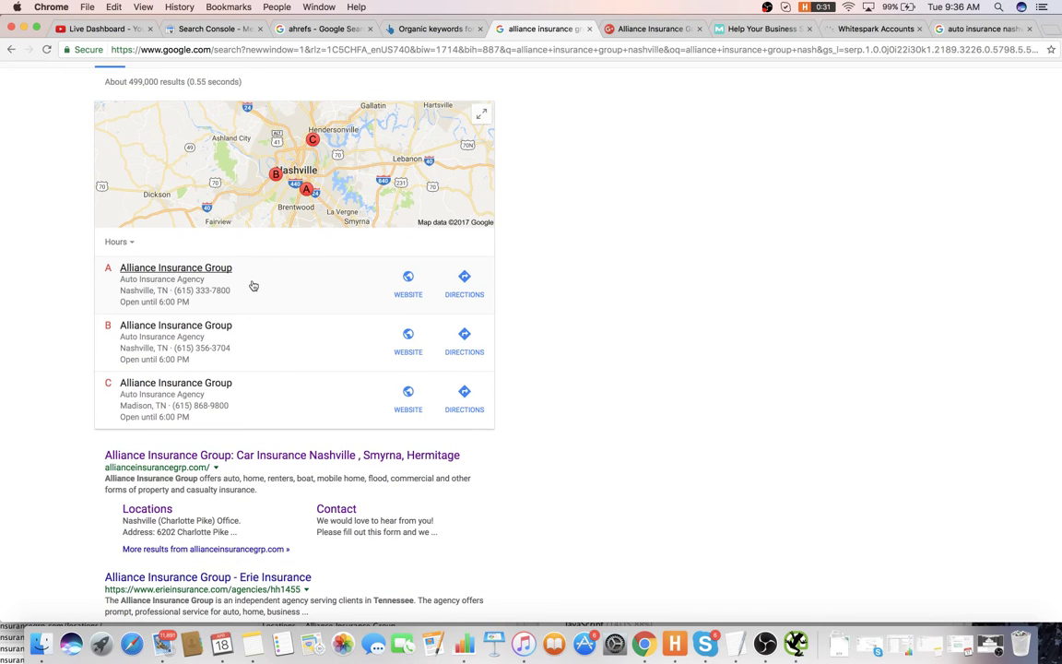
key(super+Tab)
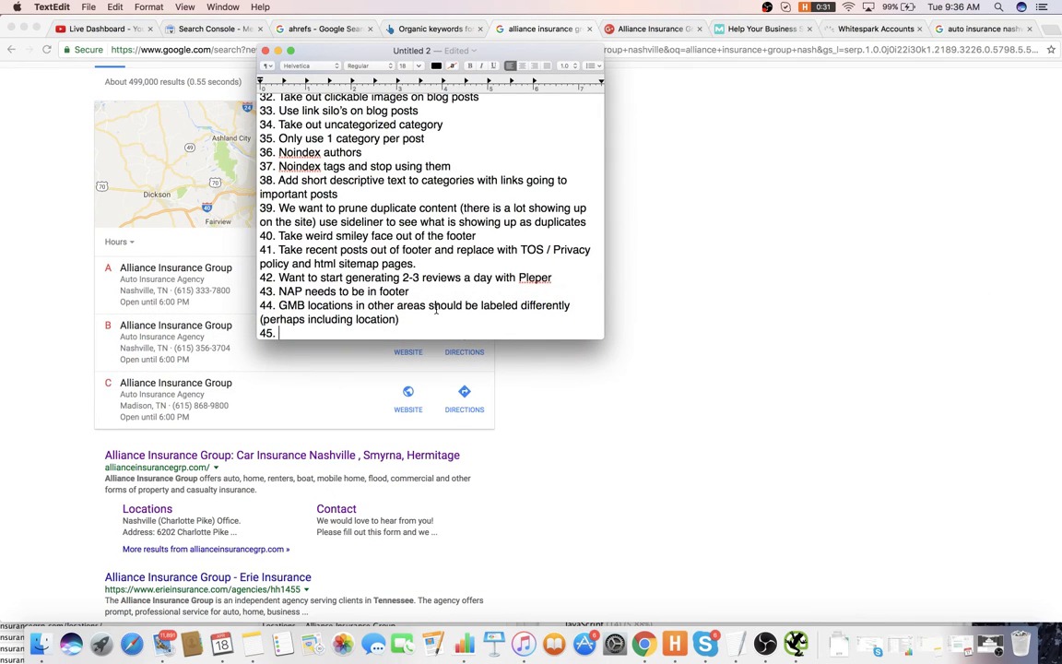
- Write item 45: give each Nashville location a different name, perhaps by city
text(For )
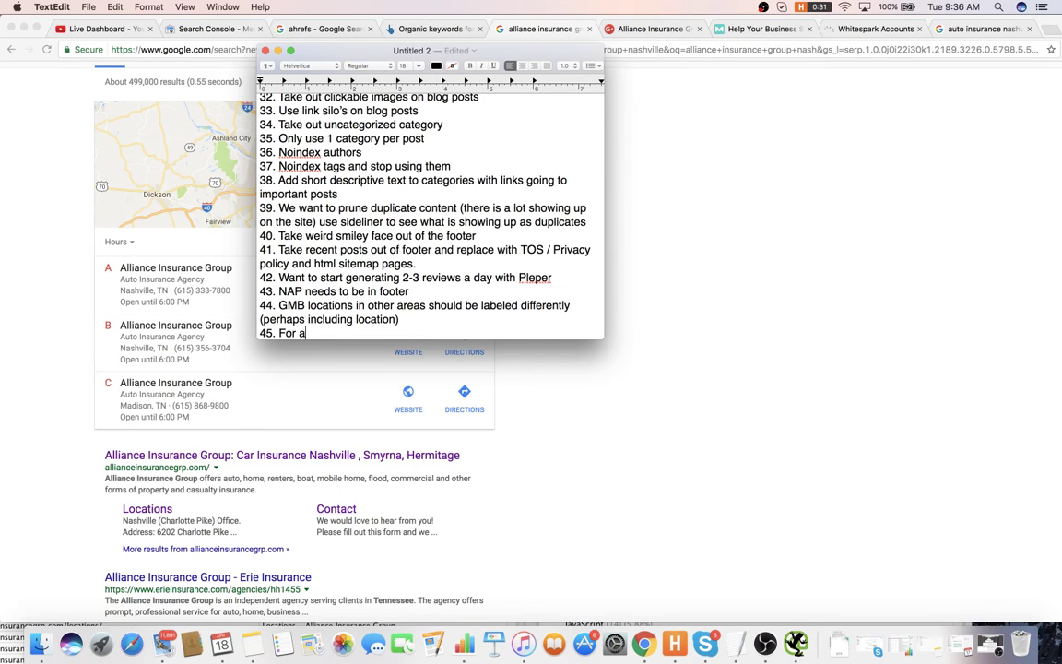
text(different locations in NAs)
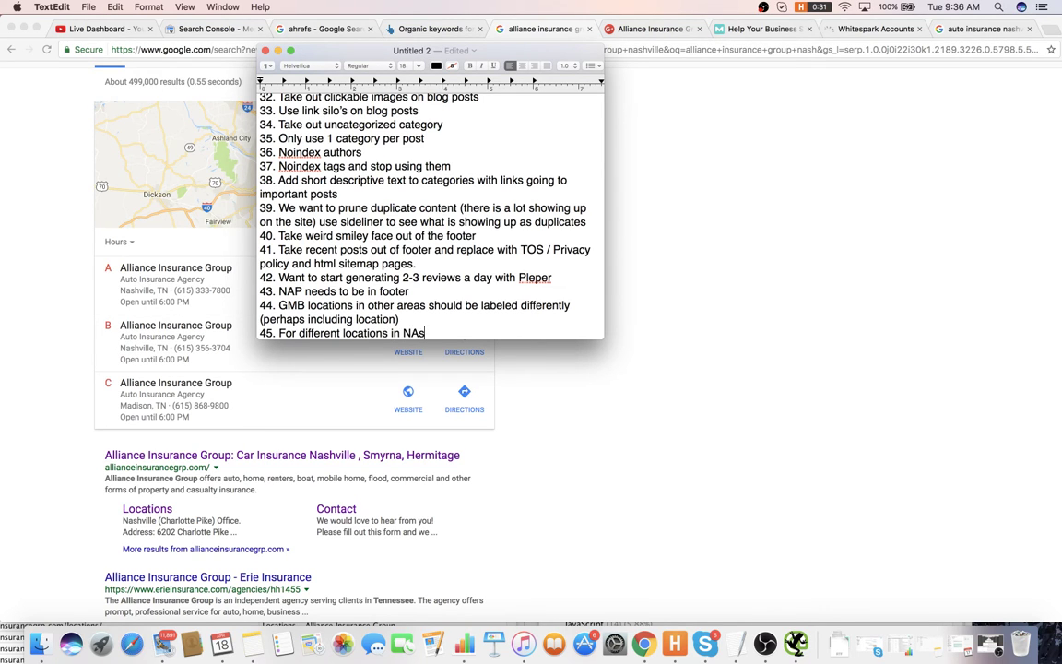
key(BackSpace)
text(ashville we will wa)
text(so want to )
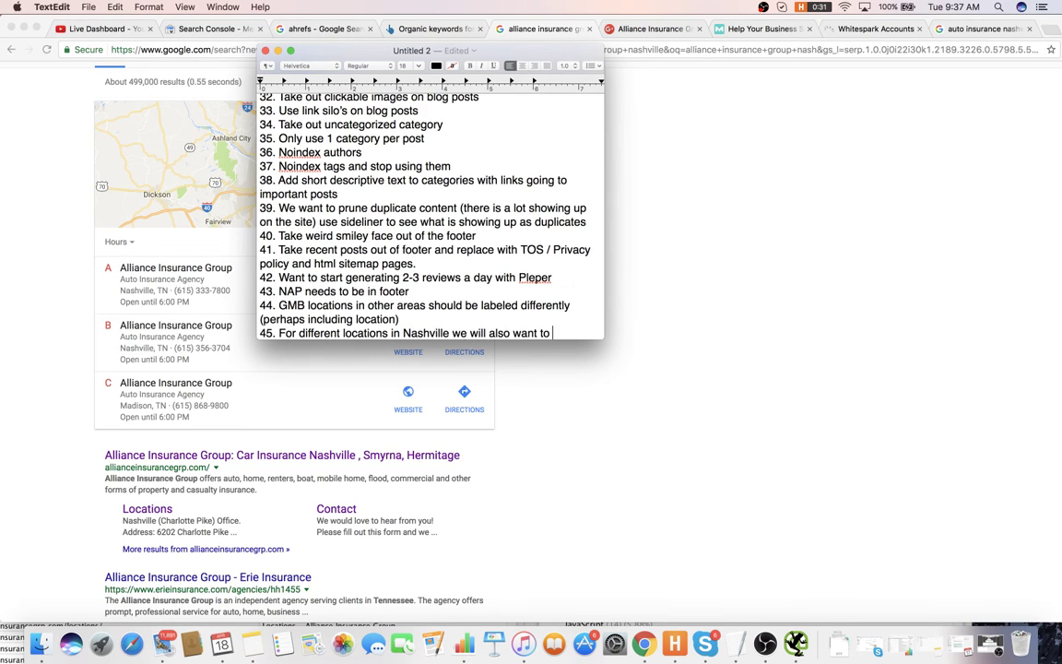
text(add different name)
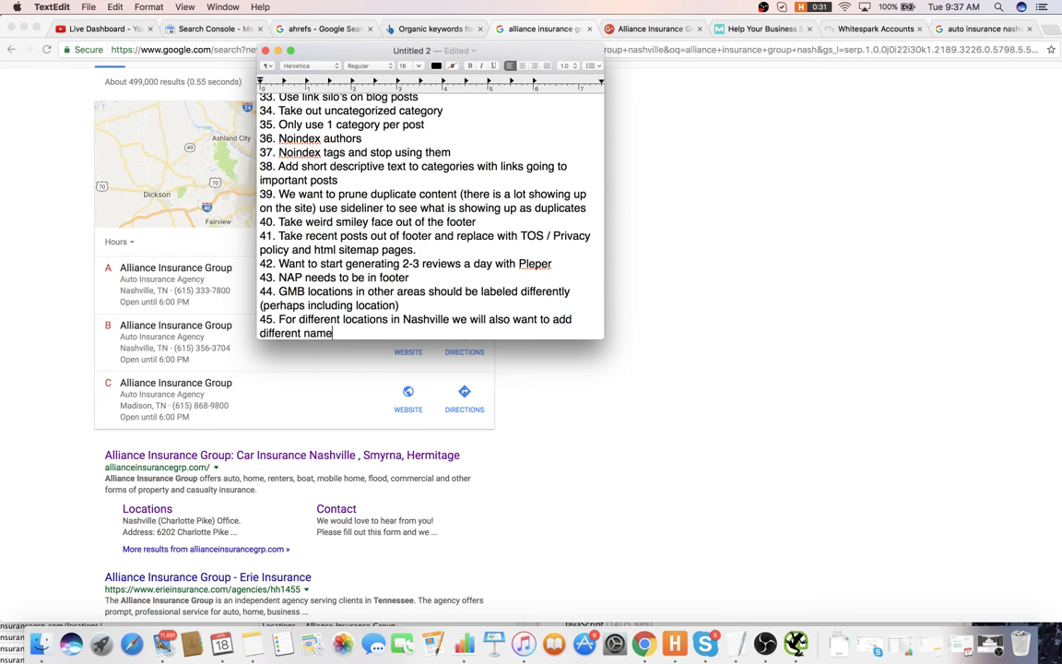
text(s to each location (perhapos c)
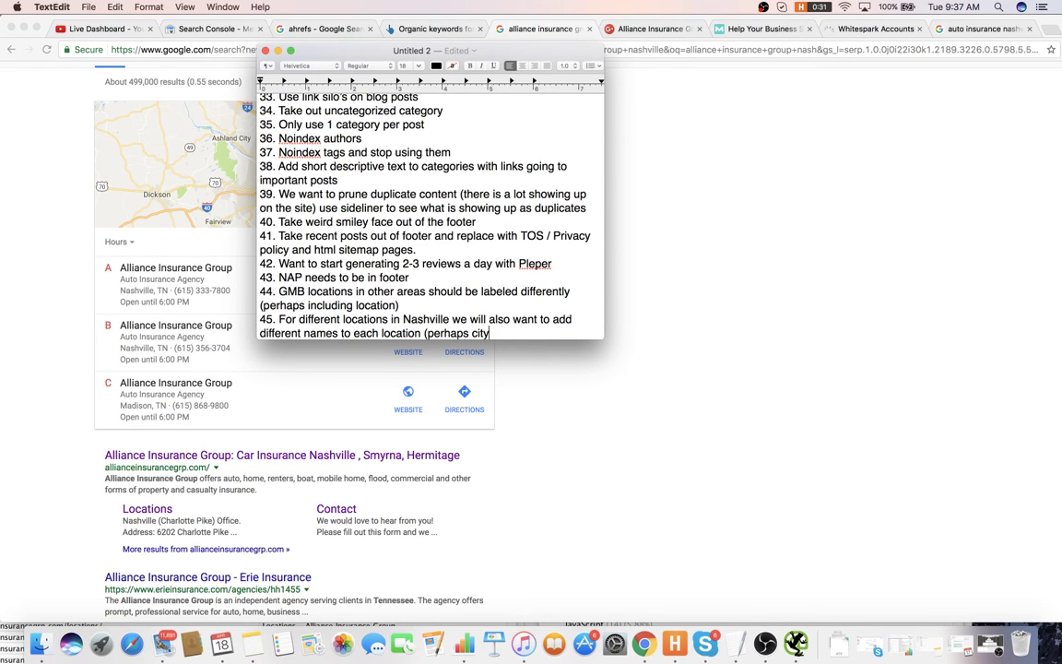
text(ity))
key(Return)
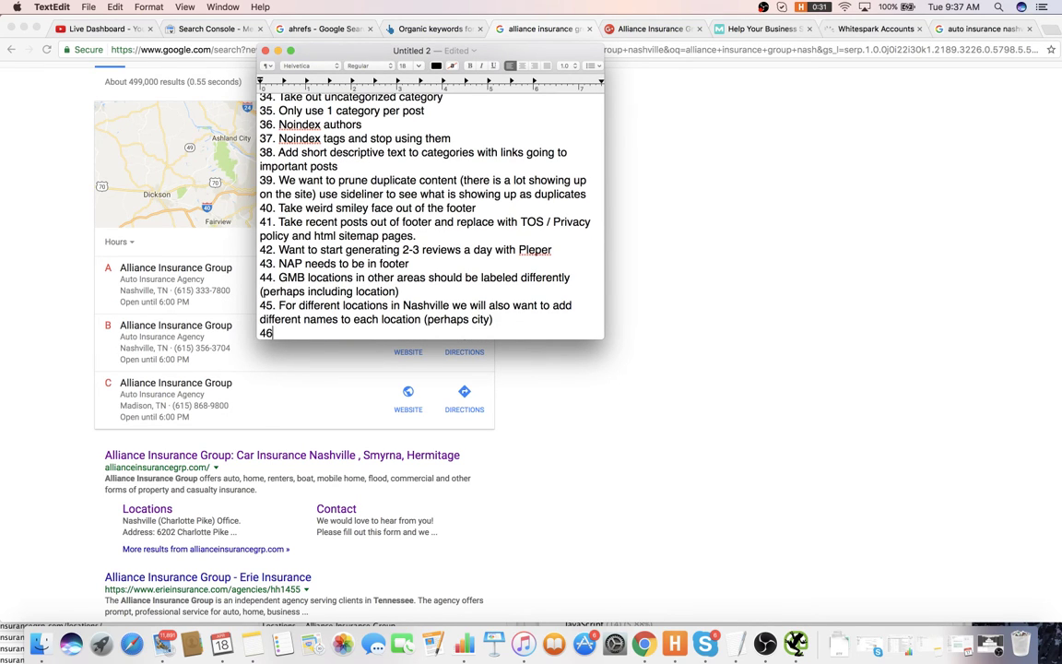
- After rechecking the map listings, write item 46 'Want to figure out which is main location for Nashville'
click(527, 441)
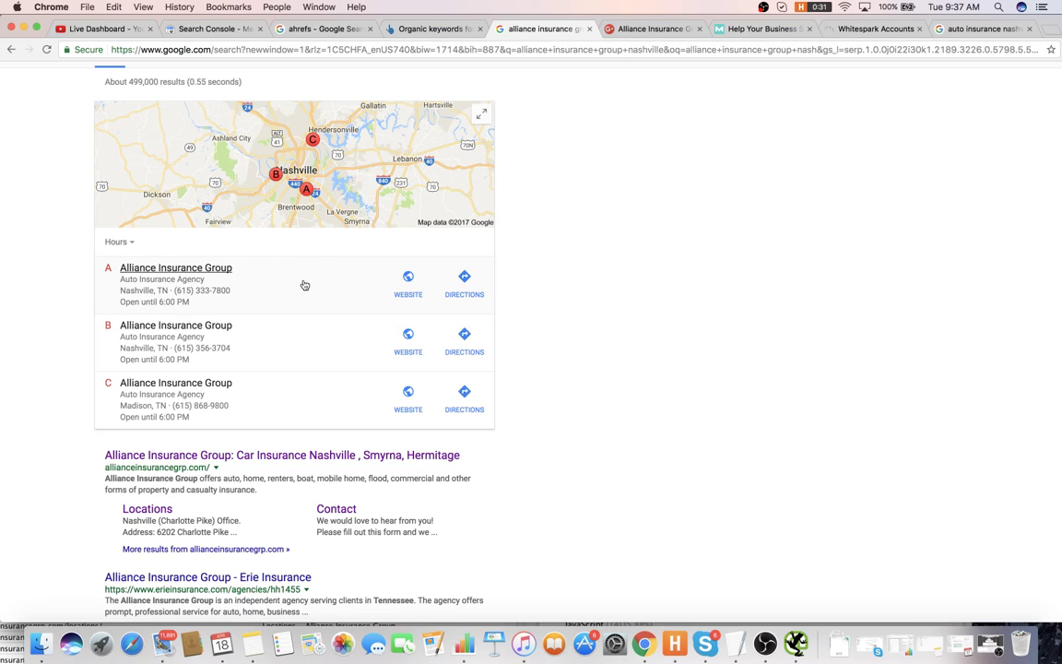
key(super+Tab)
text(Wa)
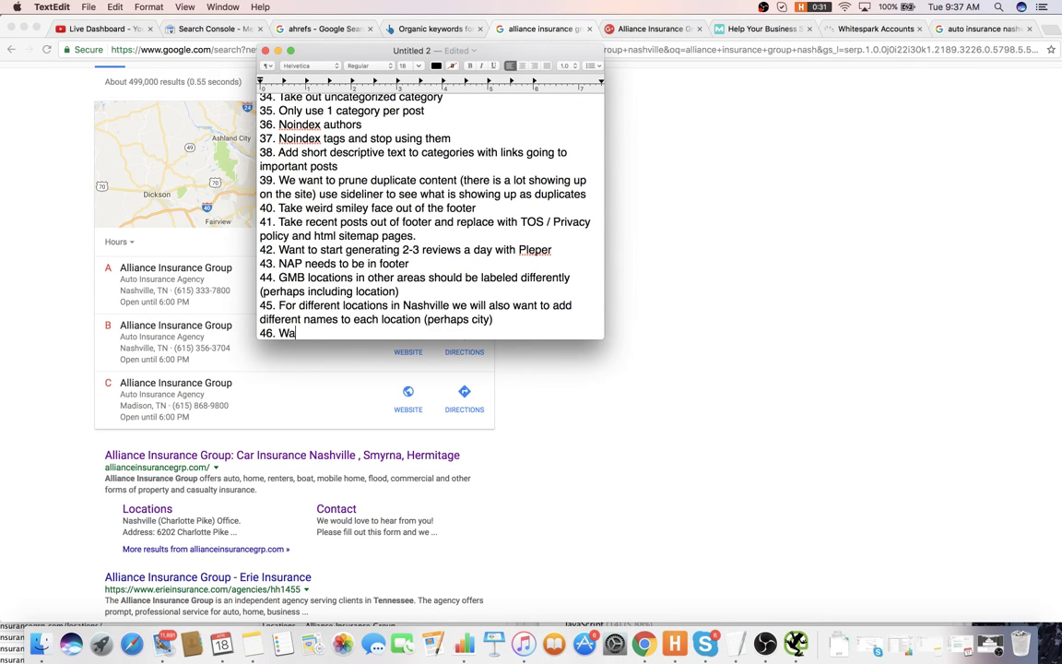
text(nt to figure out whi)
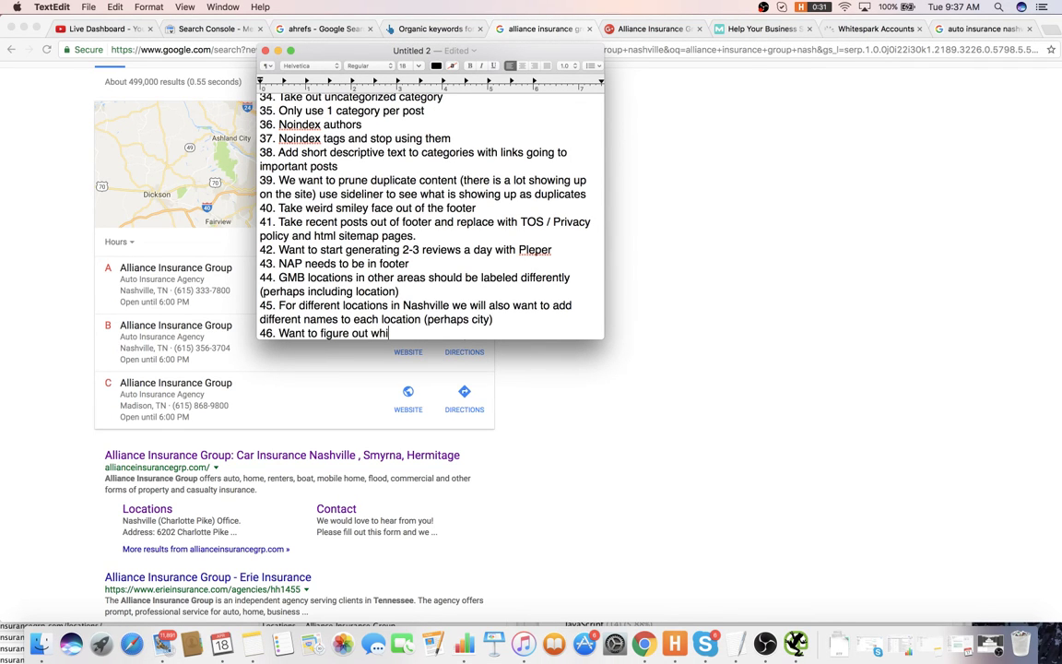
text(ch is main location for na)
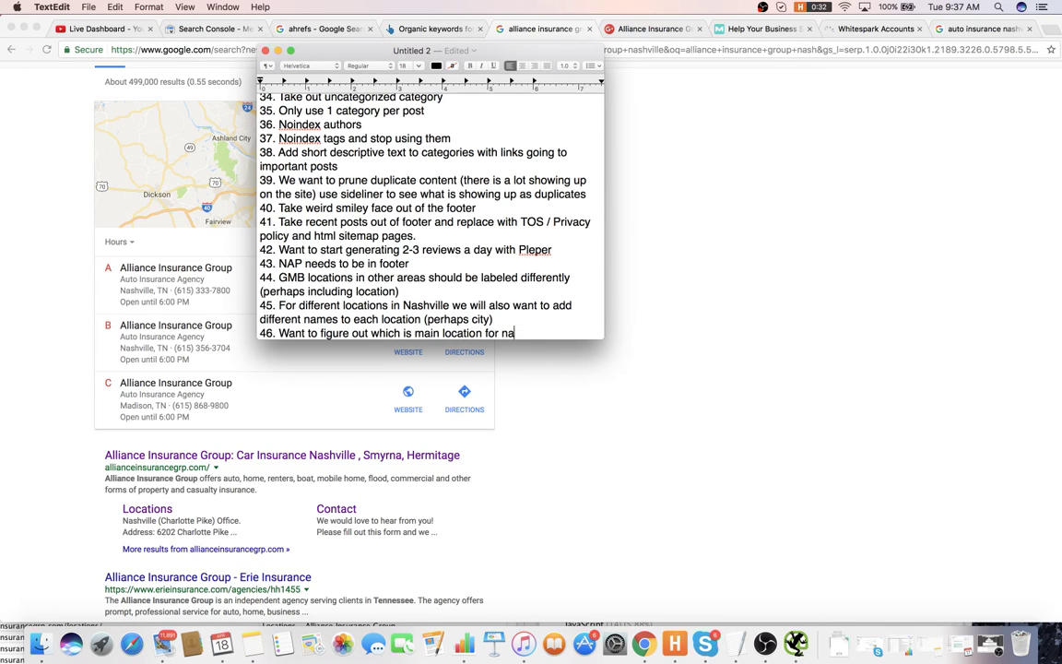
key(BackSpace)
key(BackSpace)
text(Nashville)
key(Return)
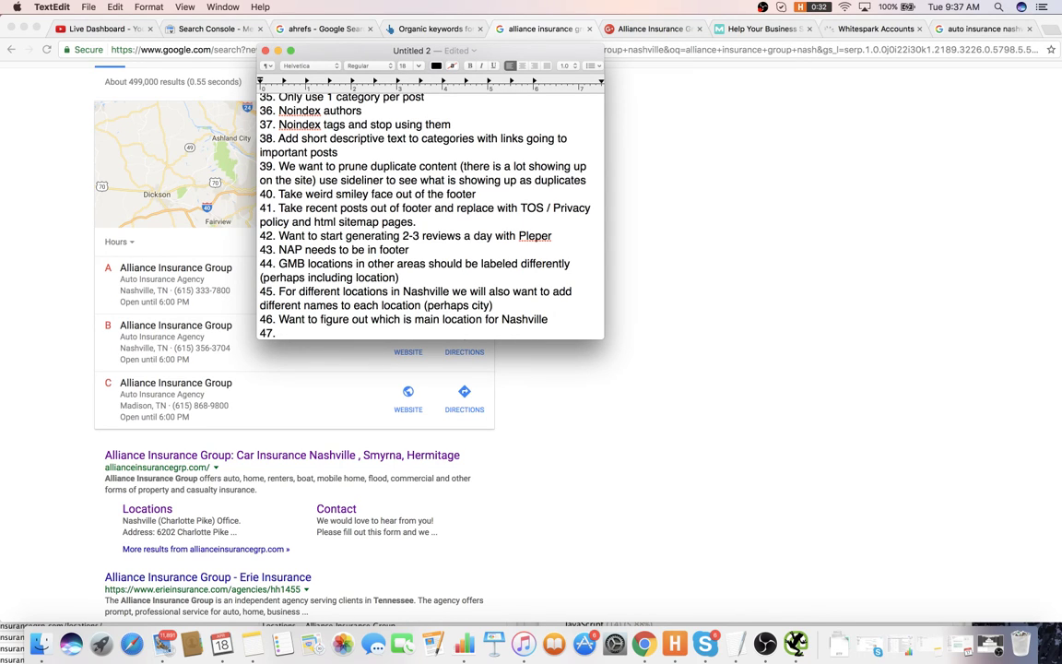
- Write item 47: if using 3 GMB pages, link each one to its specific sub page
text(IF w)
key(BackSpace)
text(f we are using 3 GMB)
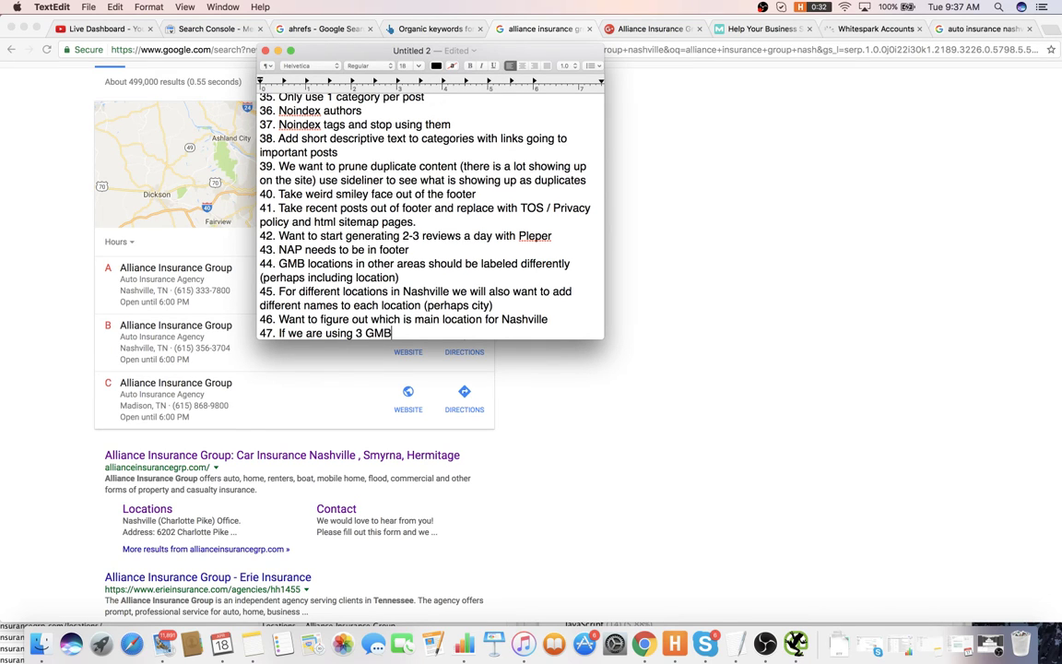
text( pages we need to make sure to li)
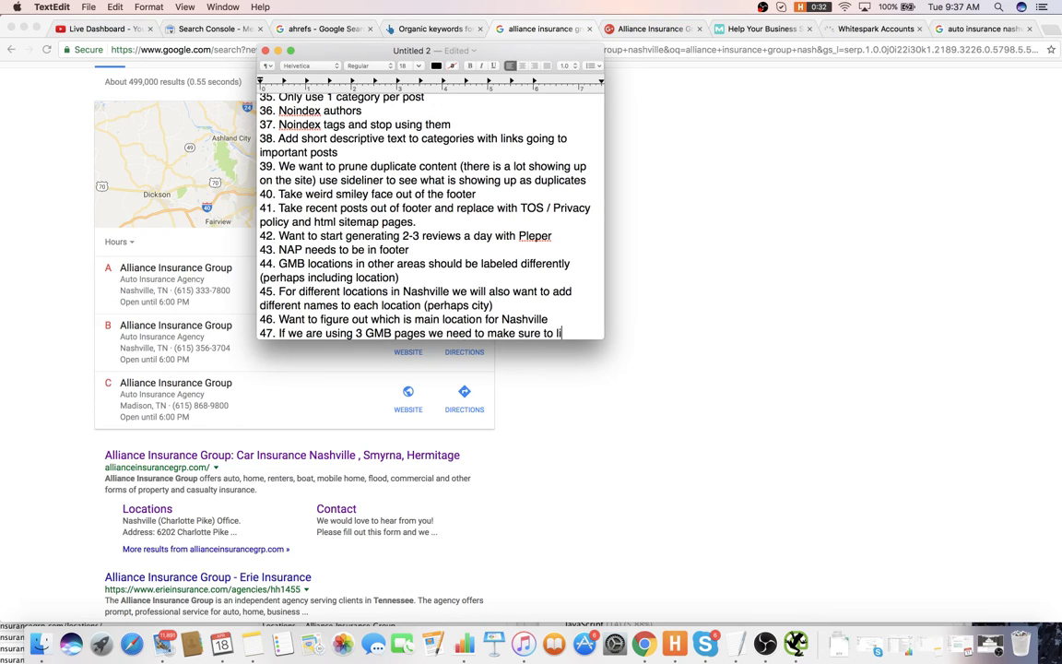
text(nk each of them to)
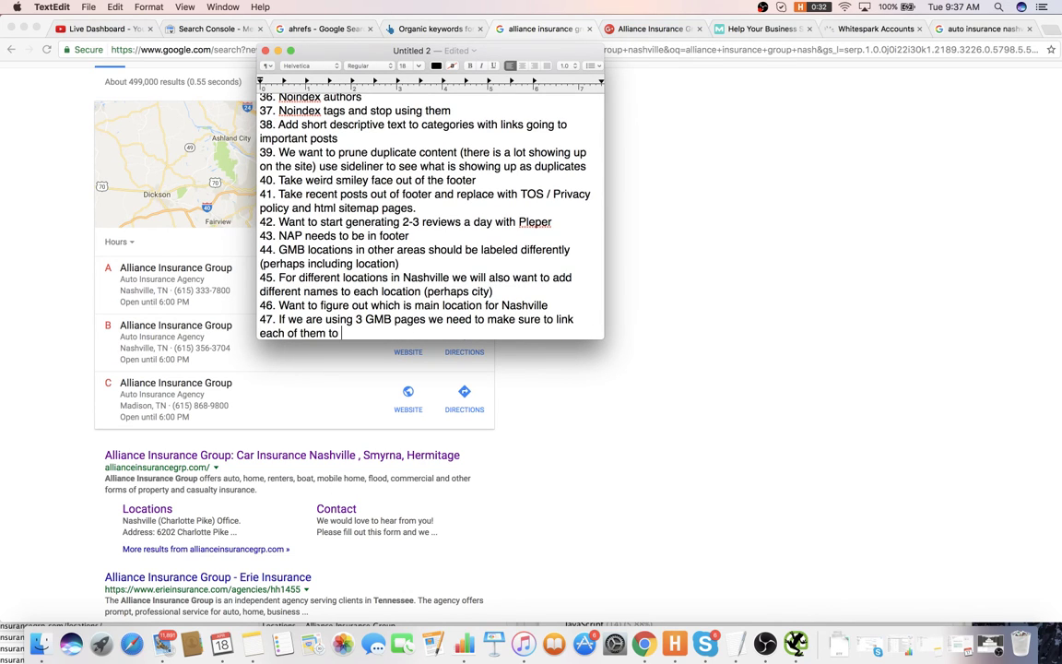
text( the specific sub page)
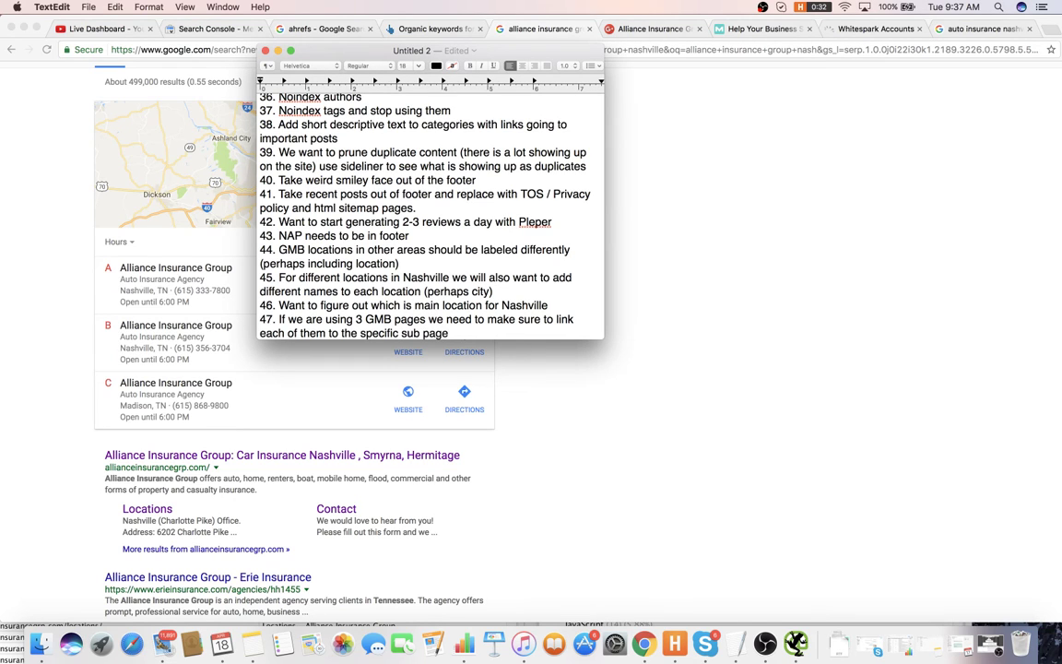
text( and the main office to the home pag)
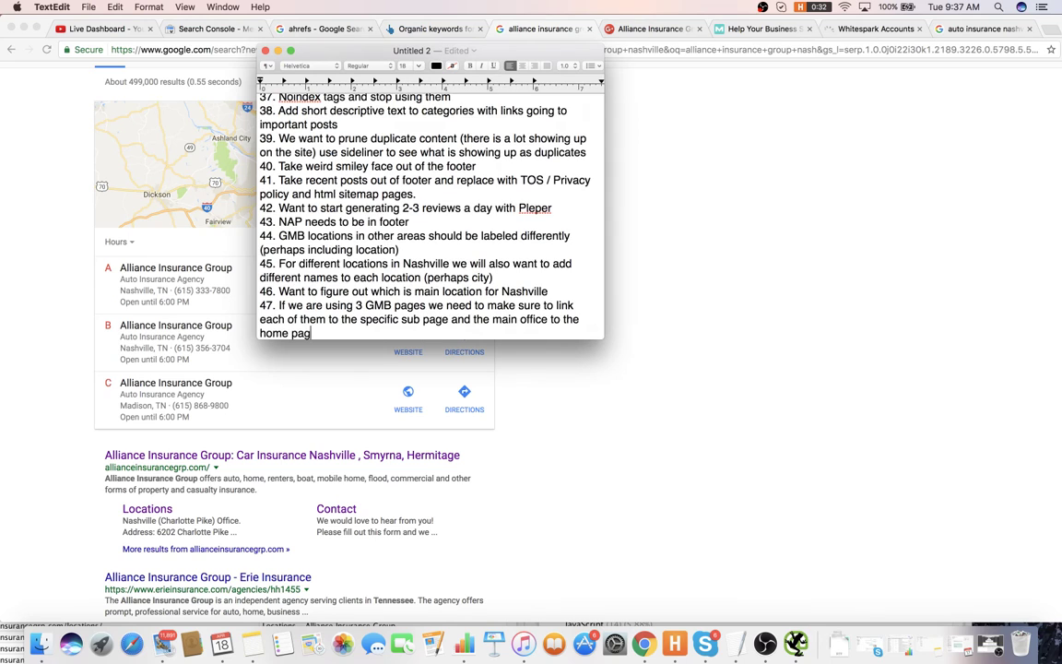
text(e)
key(Return)
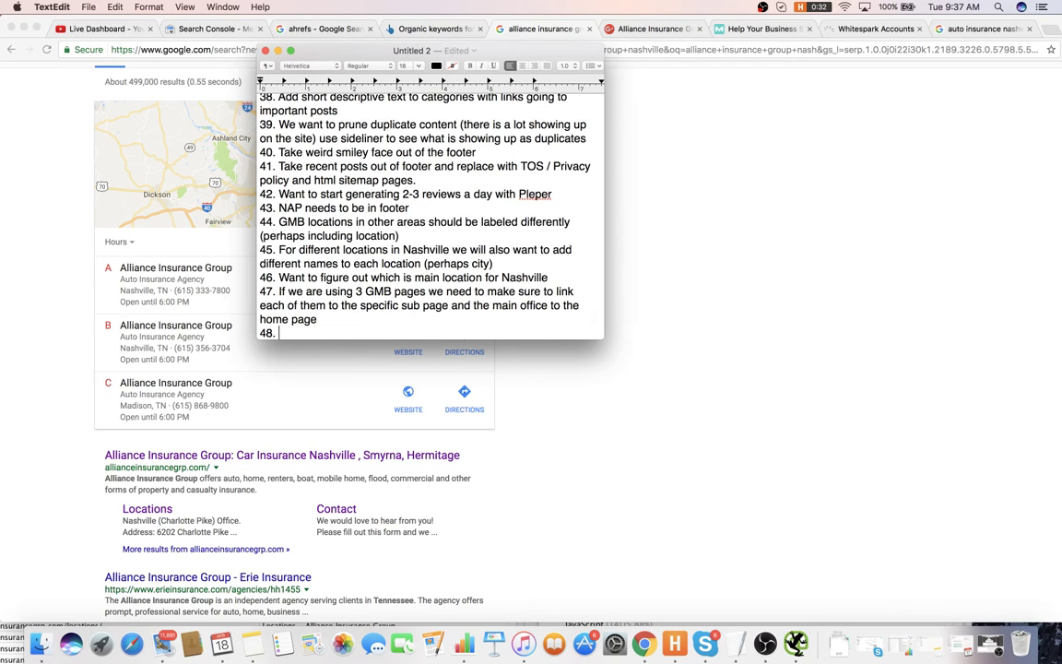
- Open the Alliance Insurance Group Google+ page and page through its logo photos
click(688, 276)
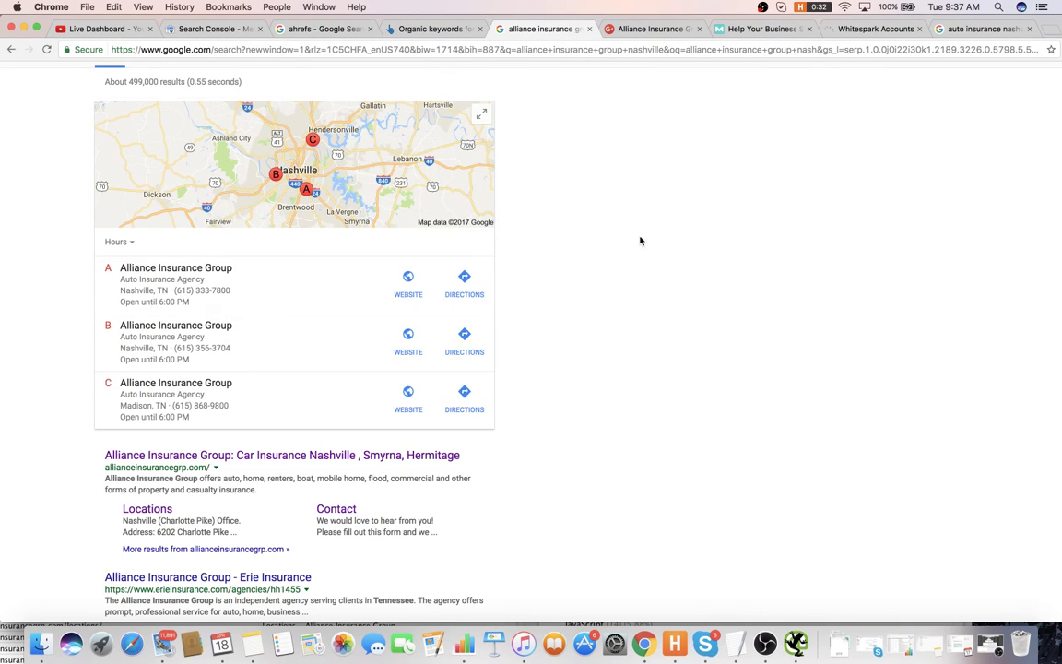
click(673, 29)
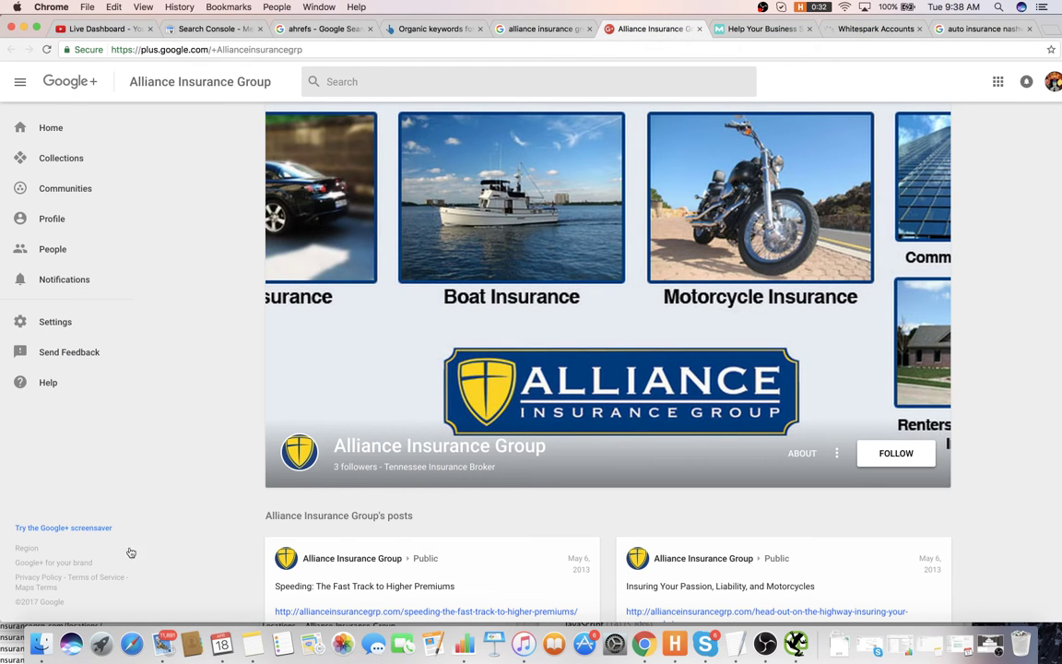
click(300, 453)
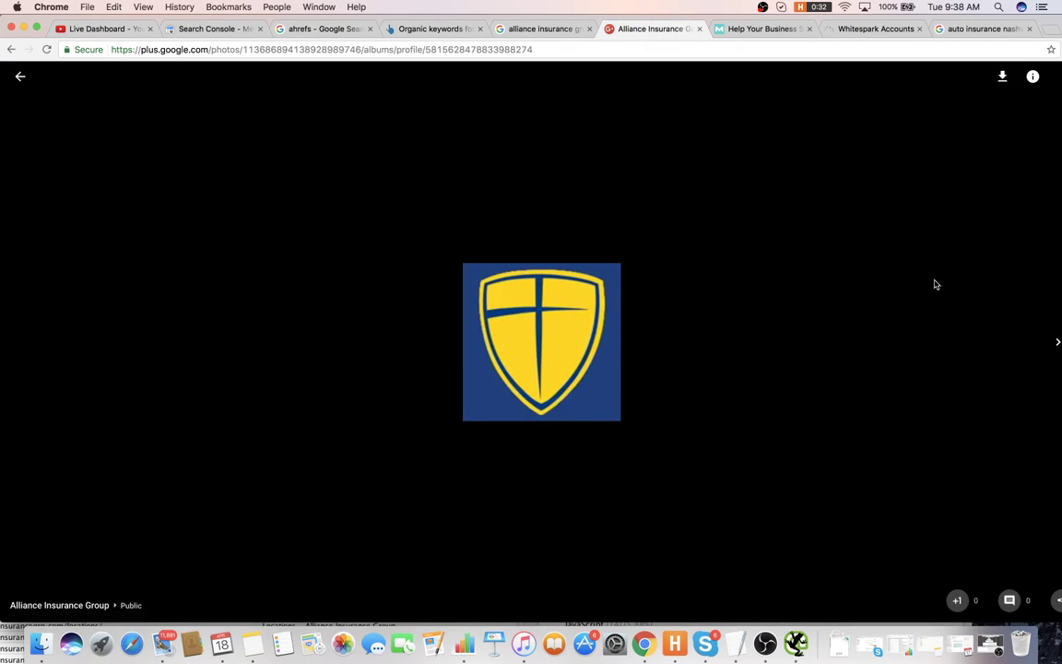
click(1058, 340)
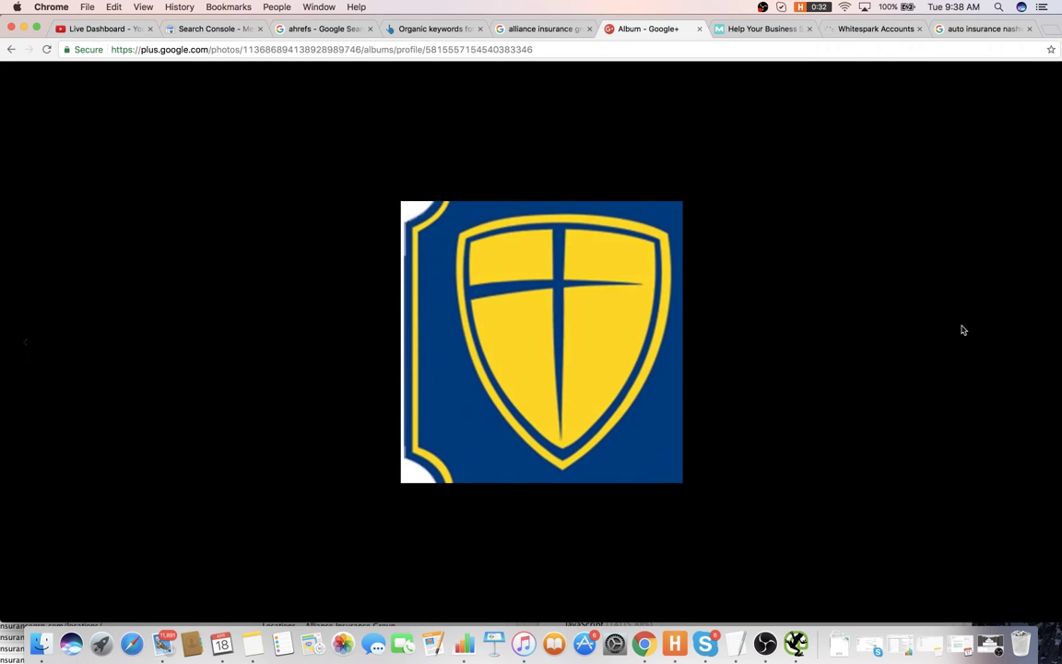
key(super+Tab)
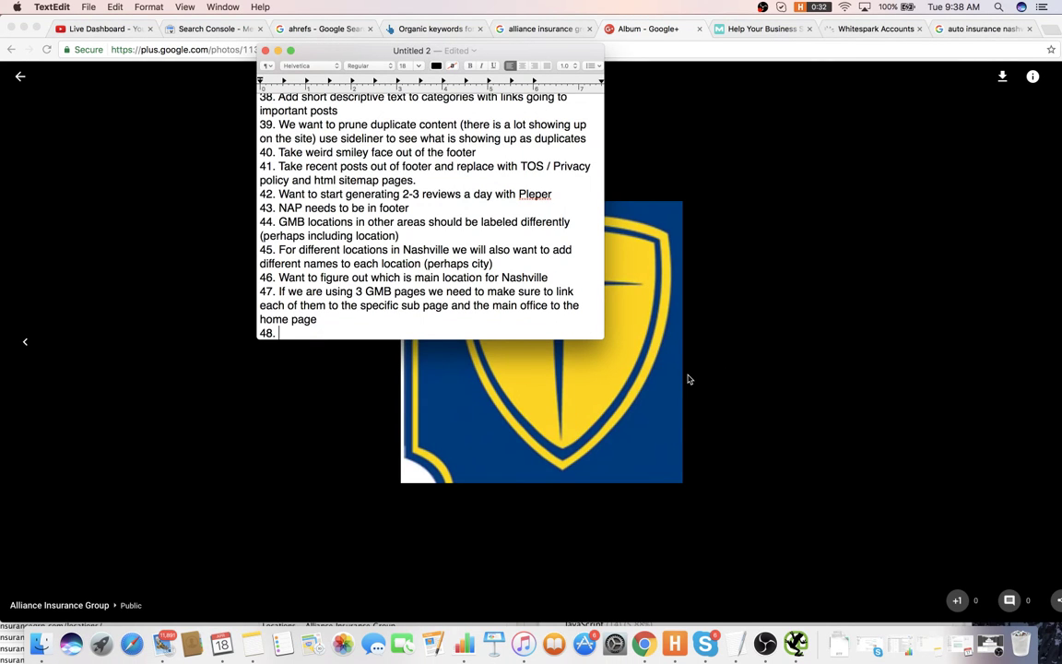
- Write item 48 'Need to do GMB optimizations with images' and close the Moz and Google+ photo tabs
text(Need to do GMB optim)
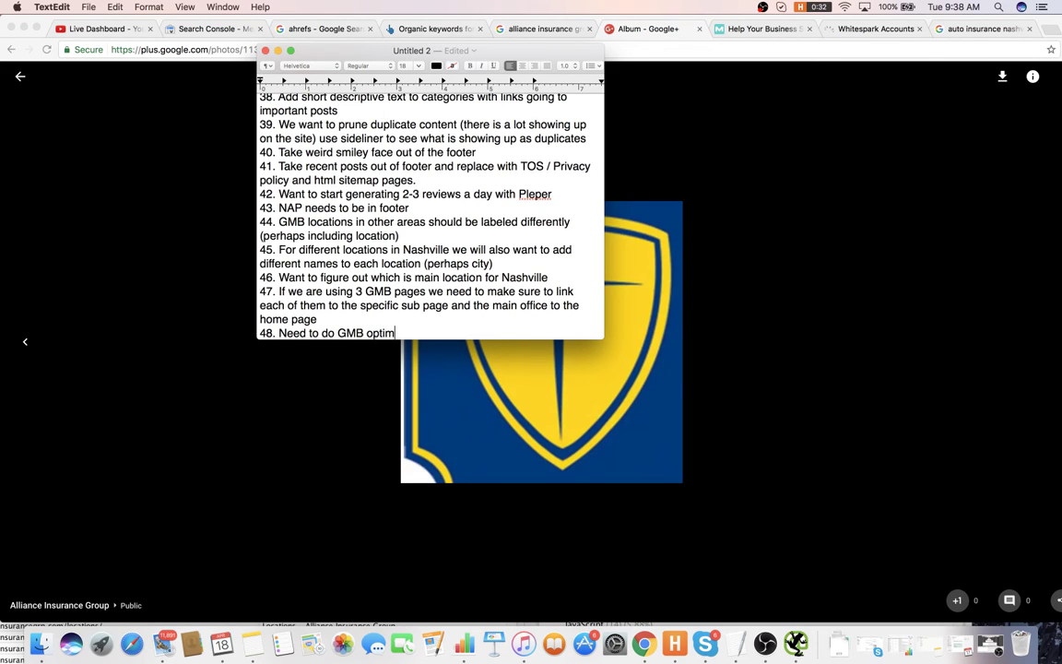
text(ziations with images)
key(Return)
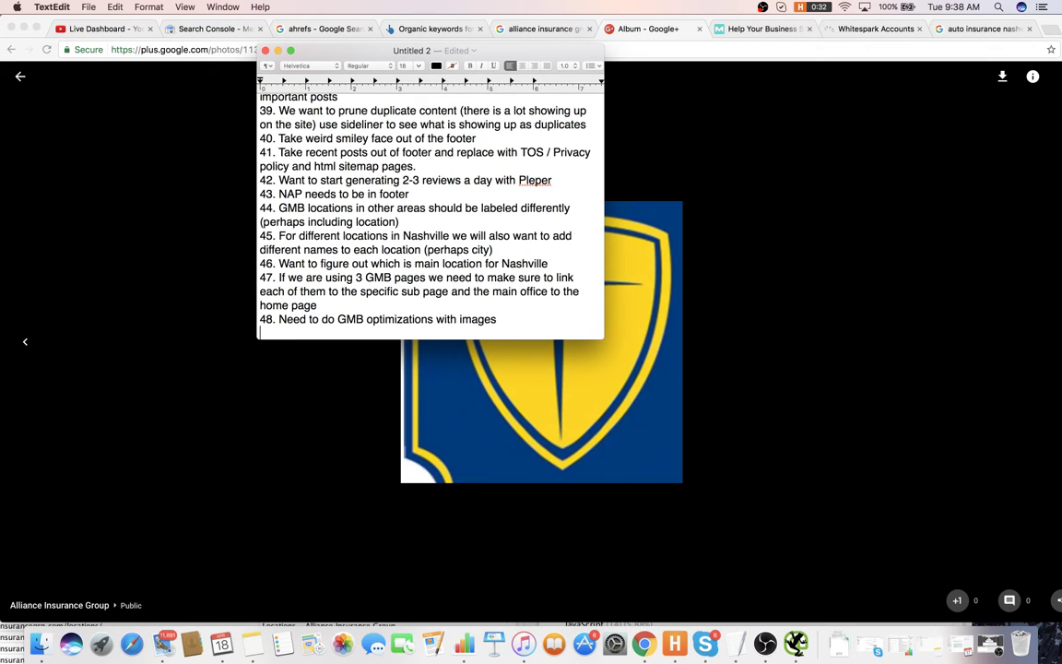
click(786, 335)
click(762, 28)
click(809, 29)
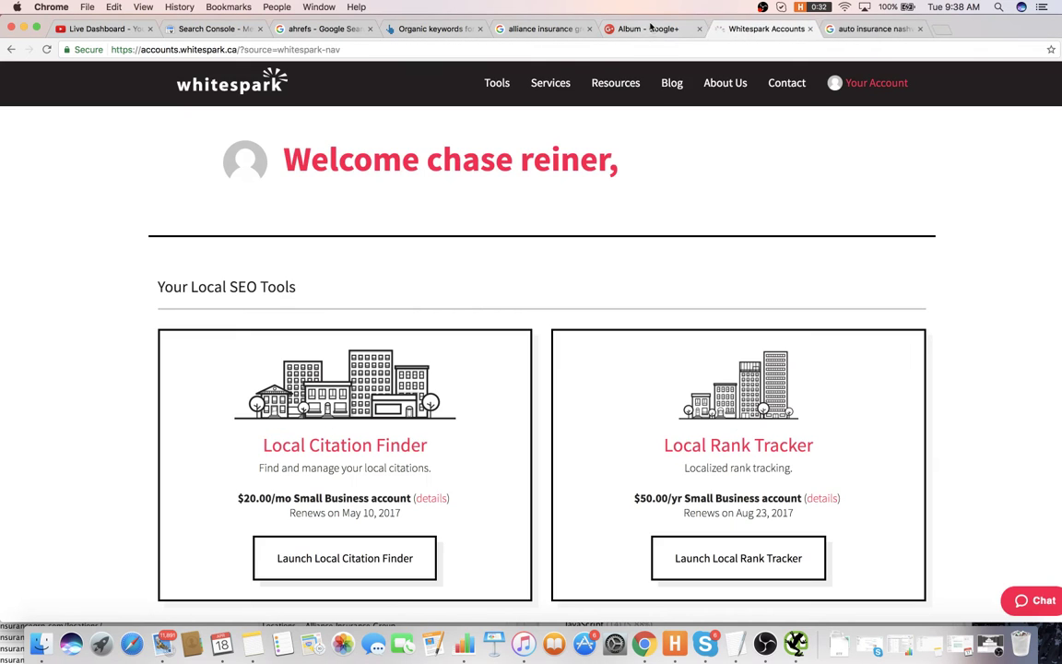
click(650, 28)
click(699, 28)
key(super+Tab)
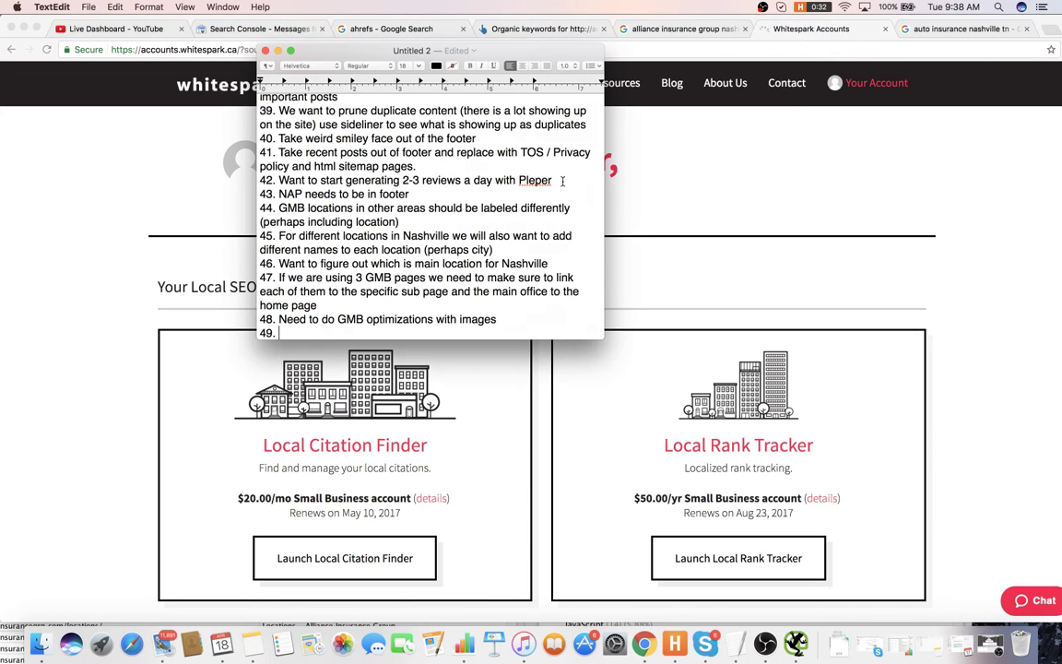
- Write item 49 'Need to optimize NAPW consistency (can use Moz local to start)'
text(Need)
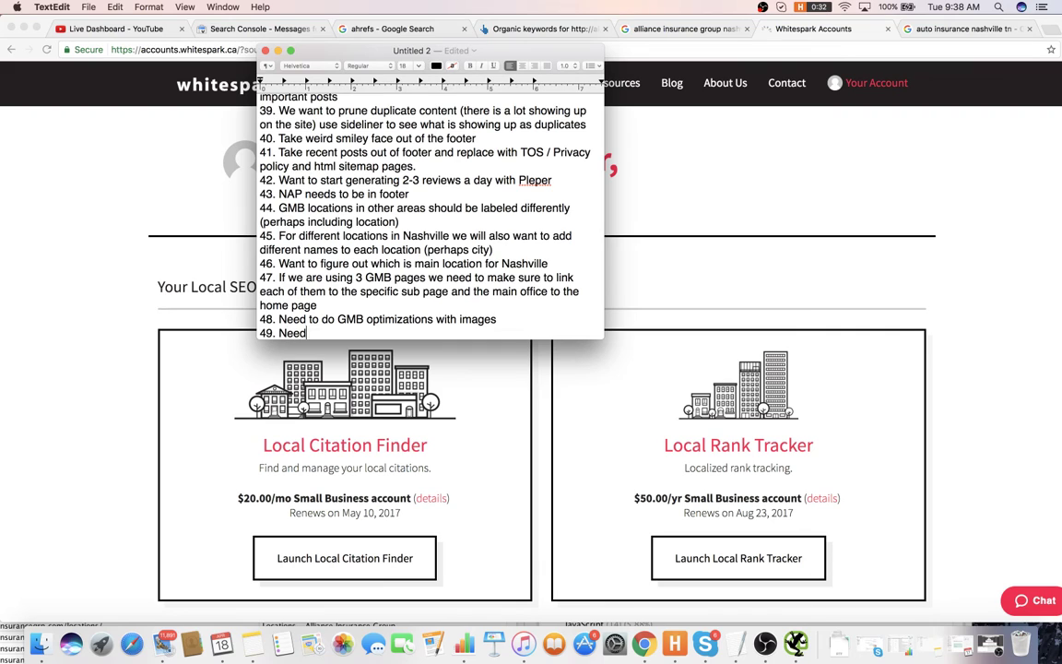
text( to opp)
key(BackSpace)
text(timize NAPW consistency)
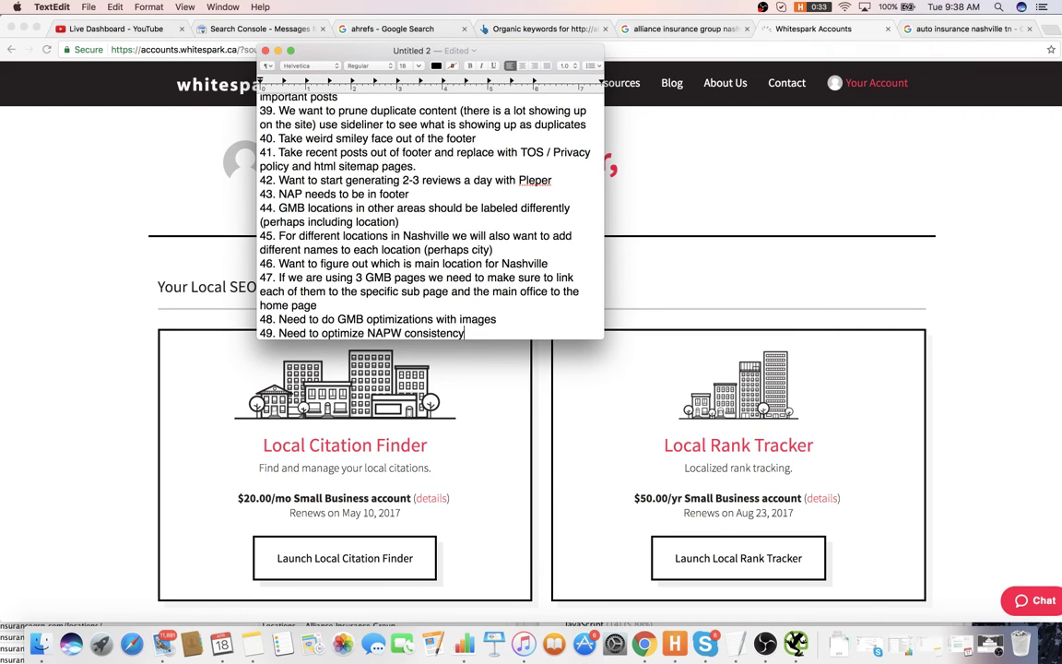
text( (can use Moz local to )
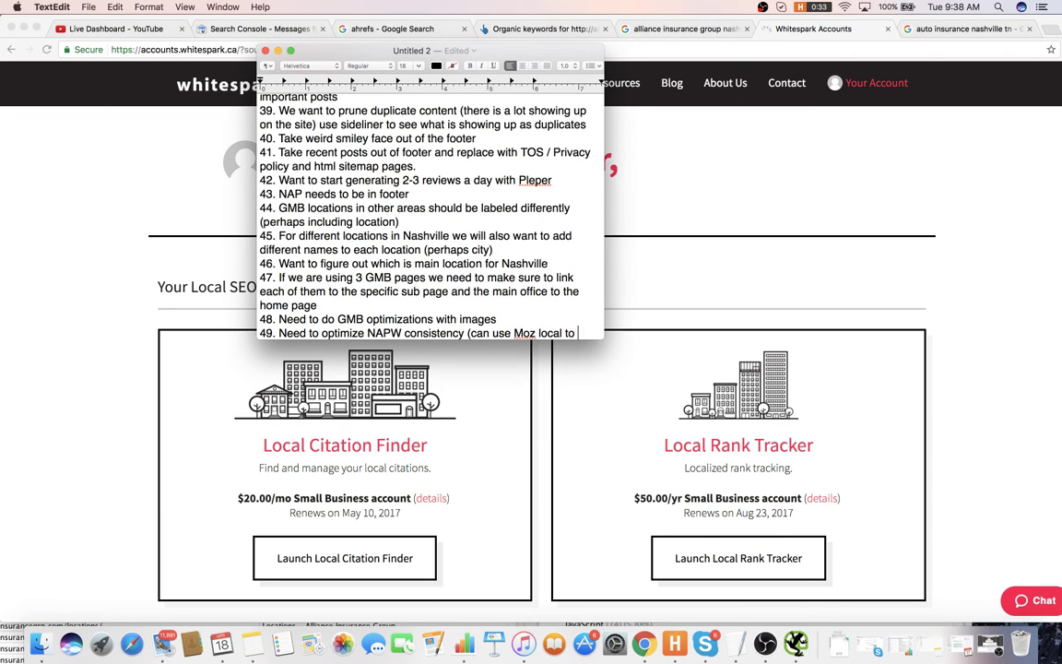
text(start))
key(Return)
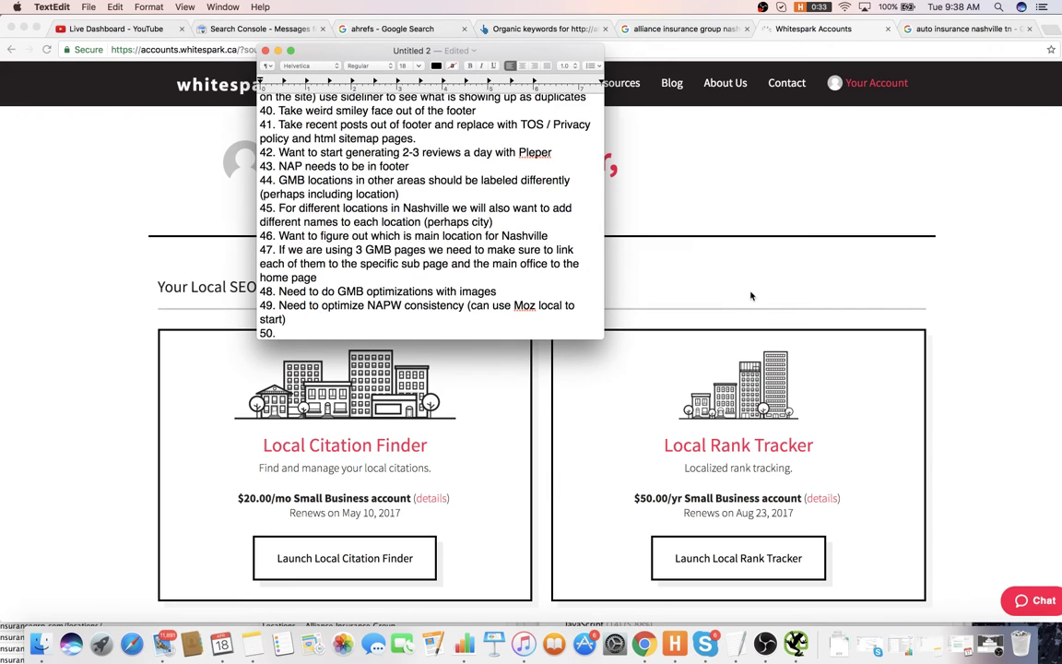
click(675, 268)
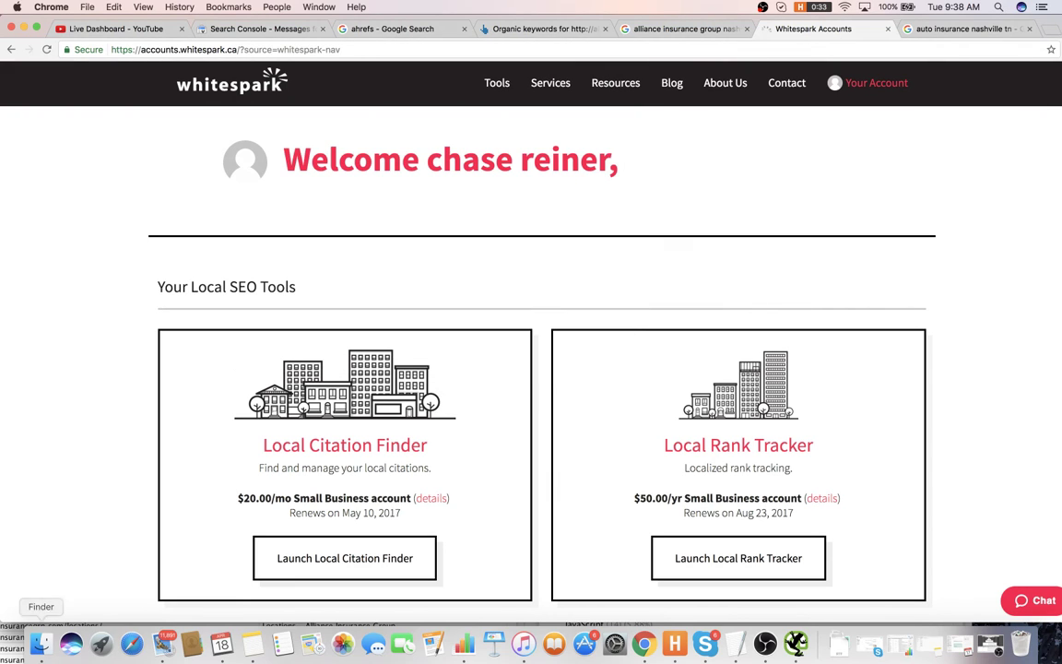
- Launch the Local Citation Finder, briefly checking the dashboard and auto insurance nashville map results
click(350, 558)
click(149, 31)
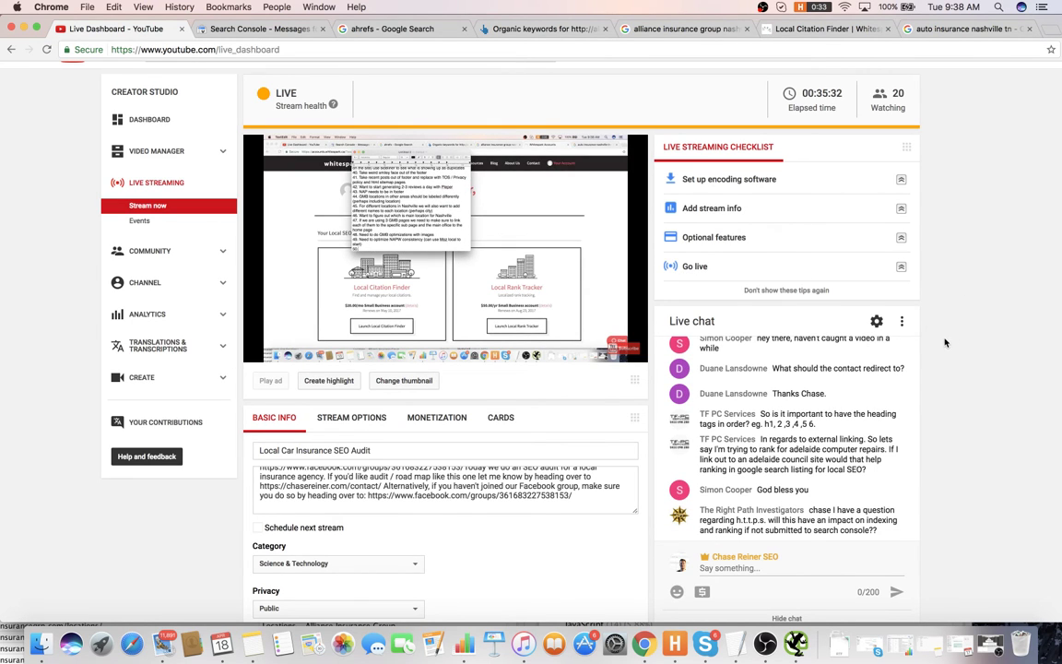
scroll(944, 342, down, 1)
scroll(945, 340, up, 1)
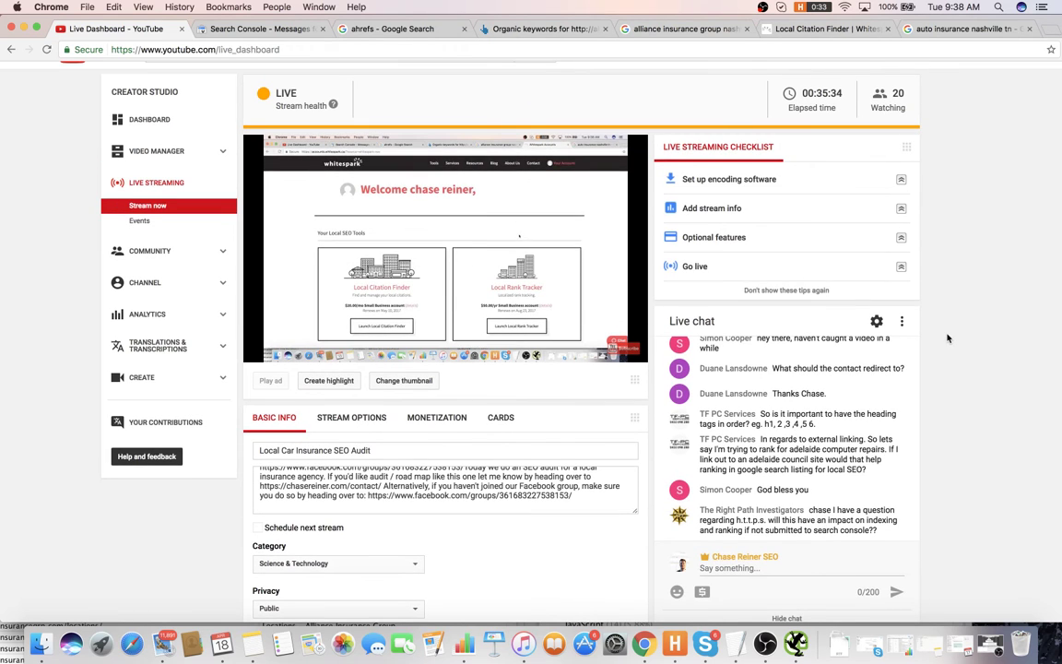
scroll(946, 338, down, 1)
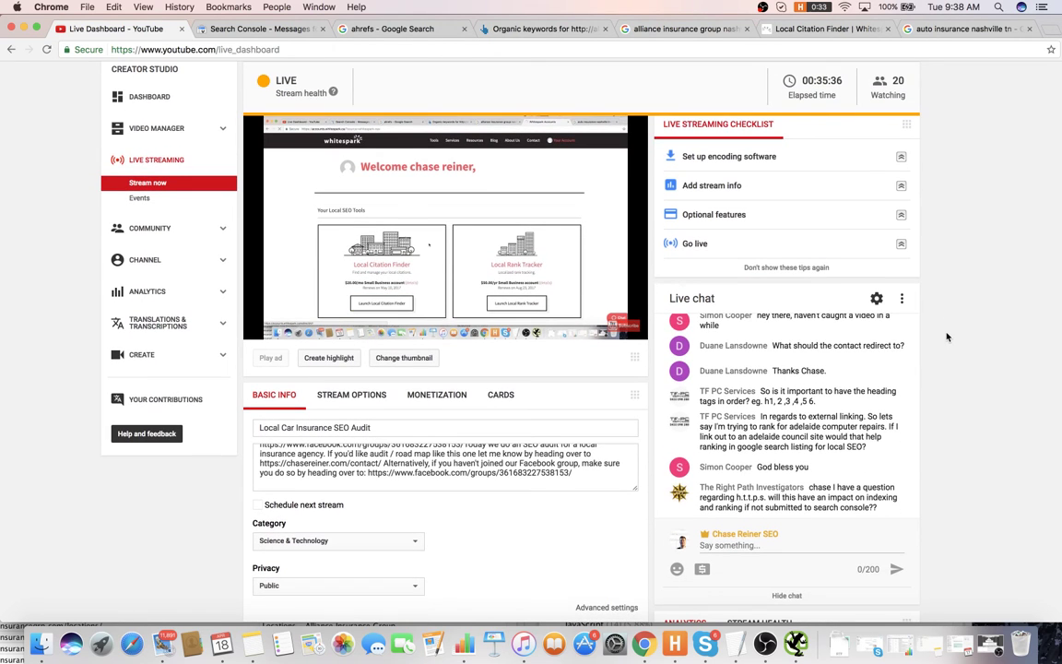
scroll(948, 334, up, 1)
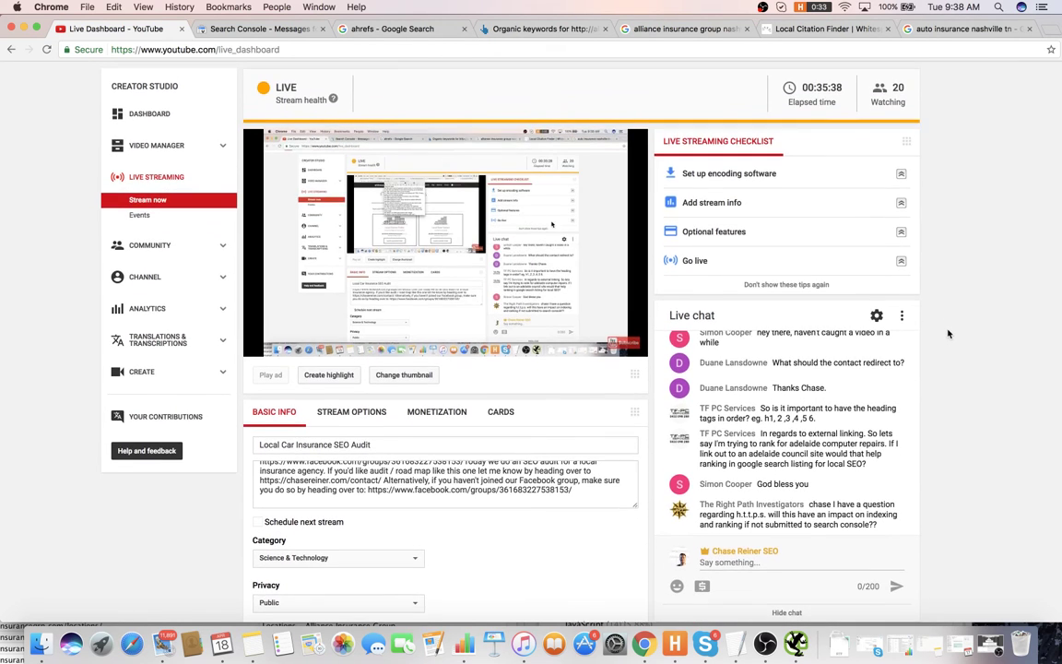
scroll(948, 334, up, 1)
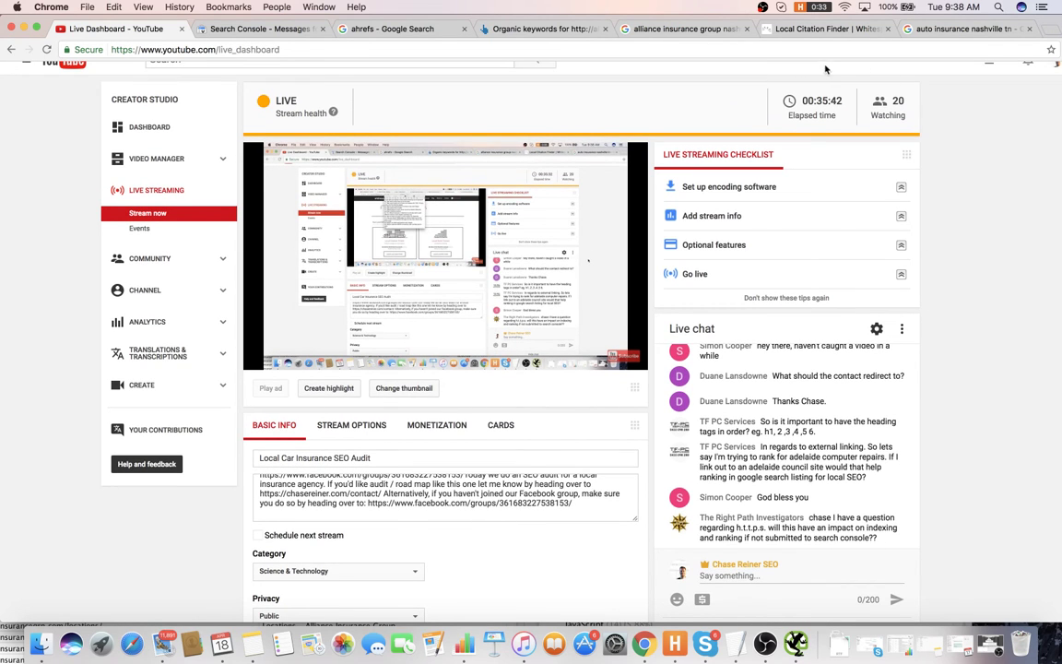
click(941, 28)
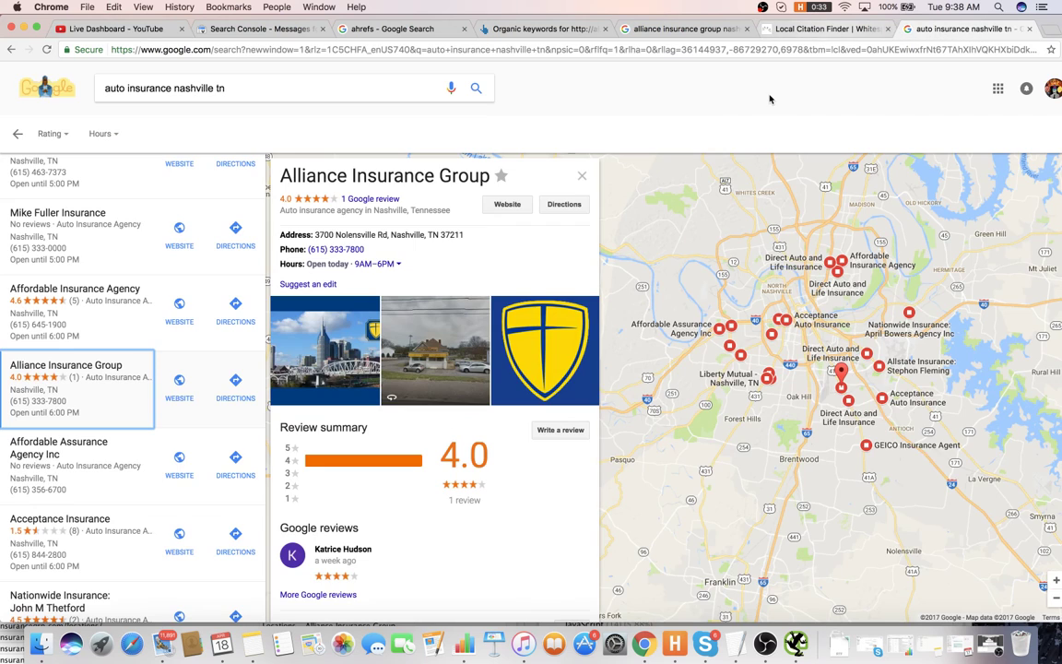
click(789, 28)
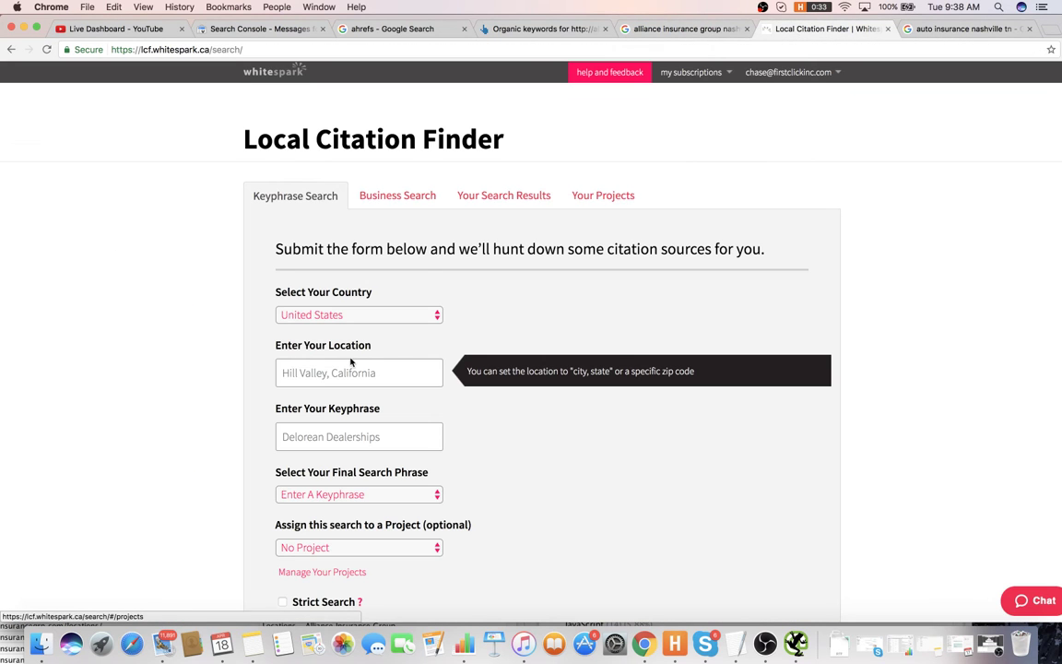
- Keep United States as the country and enter nashville as the location
click(350, 368)
click(381, 314)
click(514, 299)
click(340, 366)
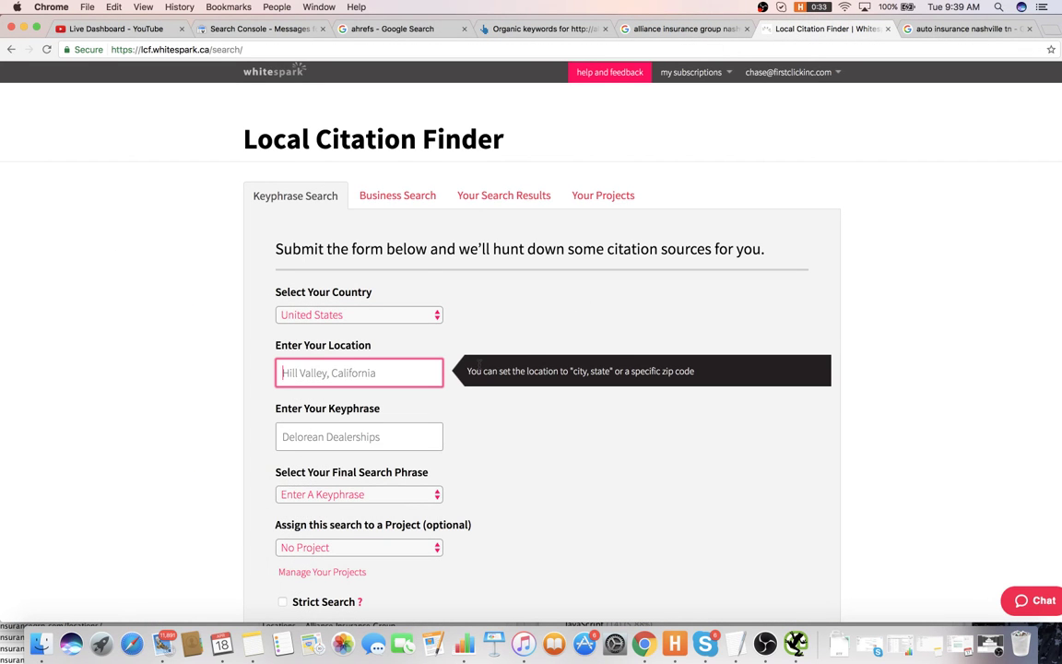
text(nashville)
- Choose Nashville, TN as the location, then review Ahrefs organic keywords and the Alliance website
click(407, 401)
click(385, 435)
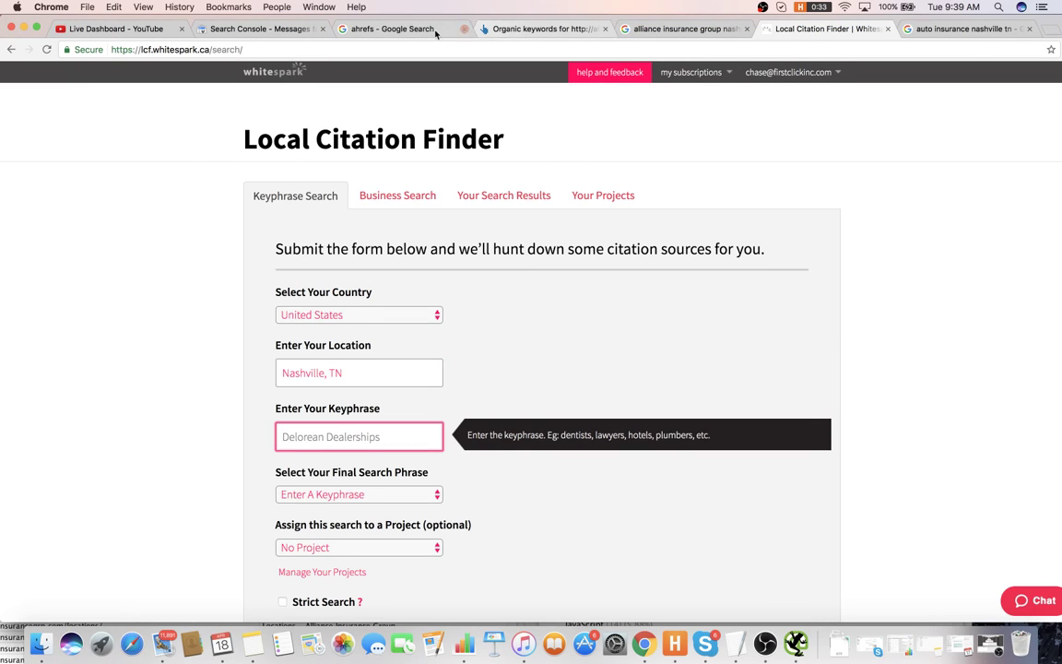
click(544, 28)
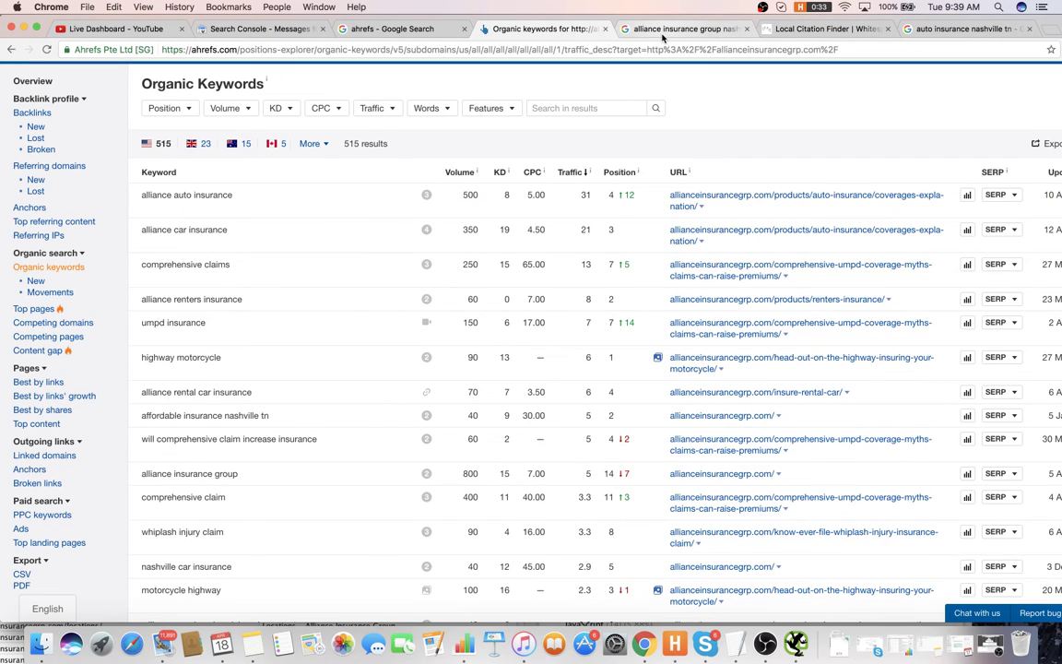
click(789, 28)
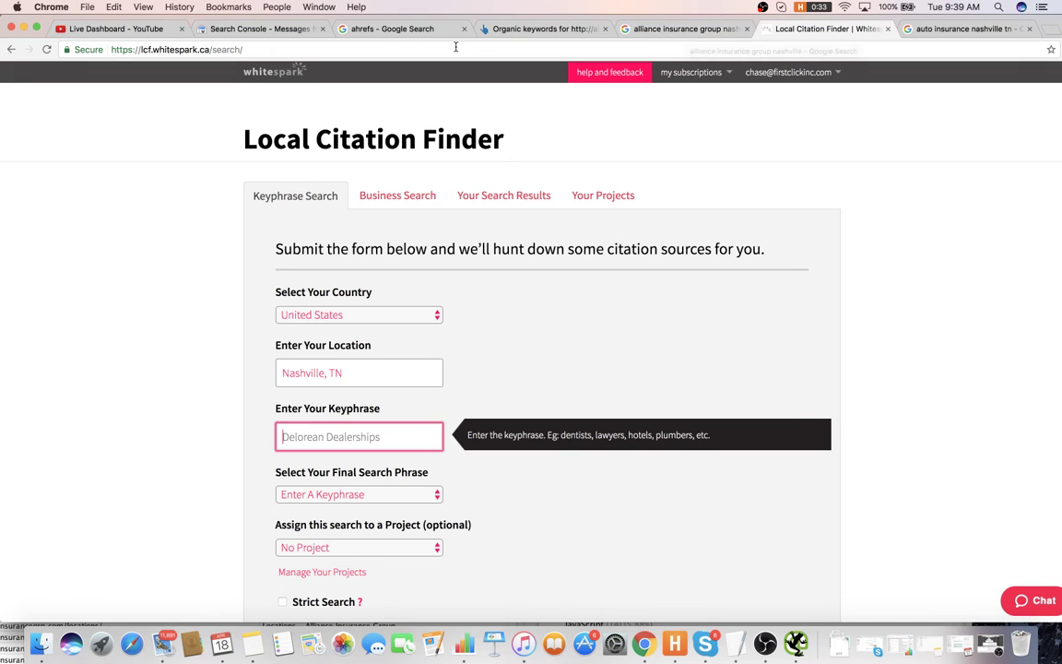
click(572, 28)
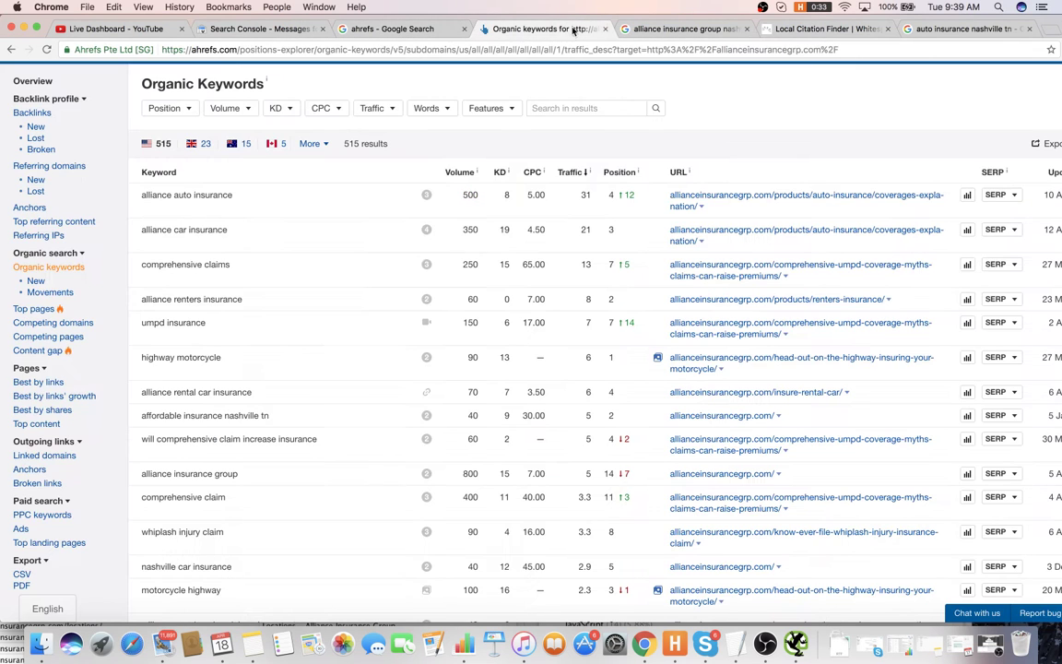
click(677, 27)
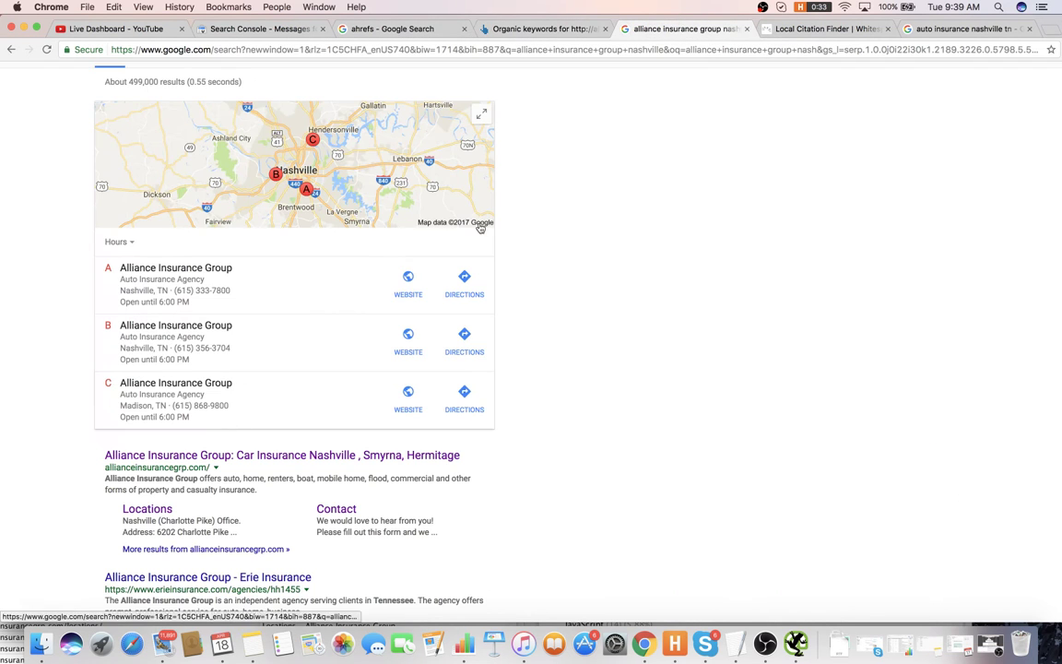
click(279, 458)
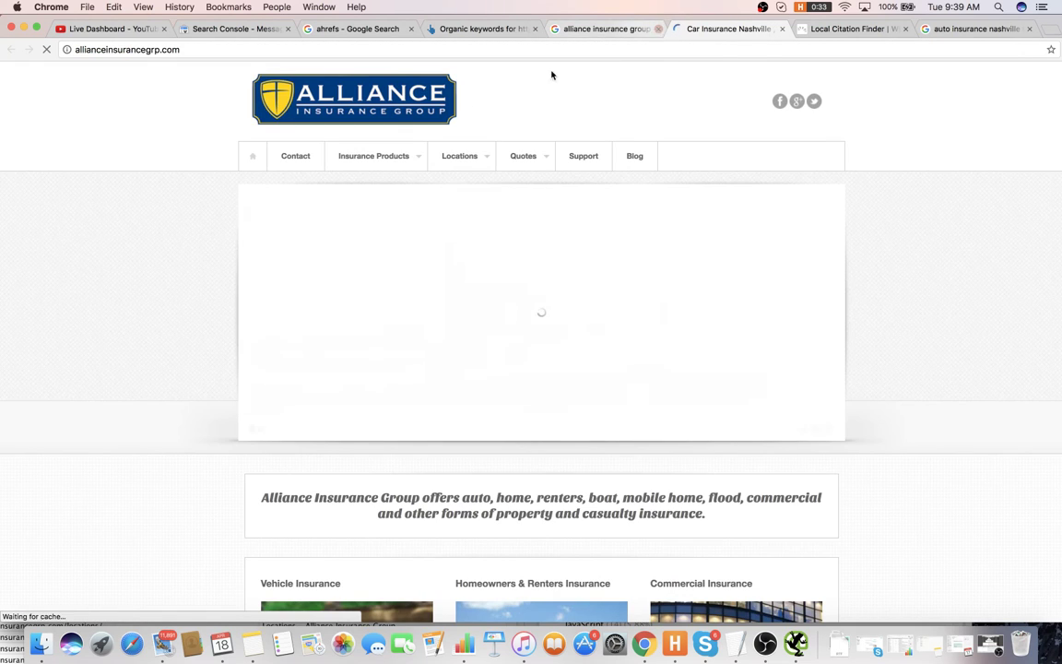
click(816, 29)
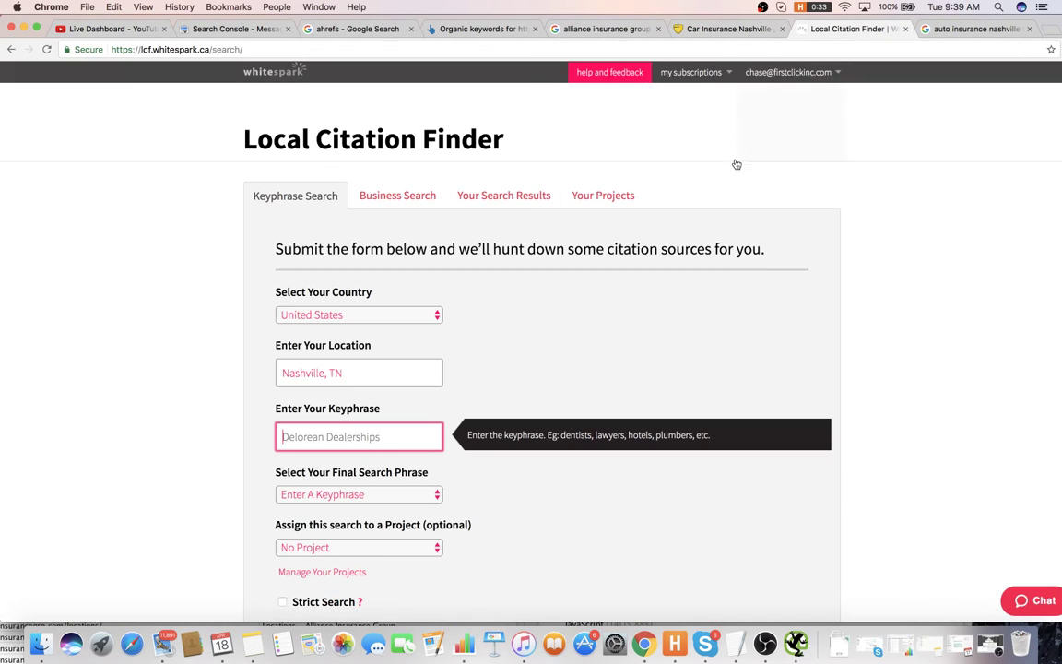
- Enter keyphrase 'car insurance' with No Project, run the search, and view Your Search Results
text(car insurance)
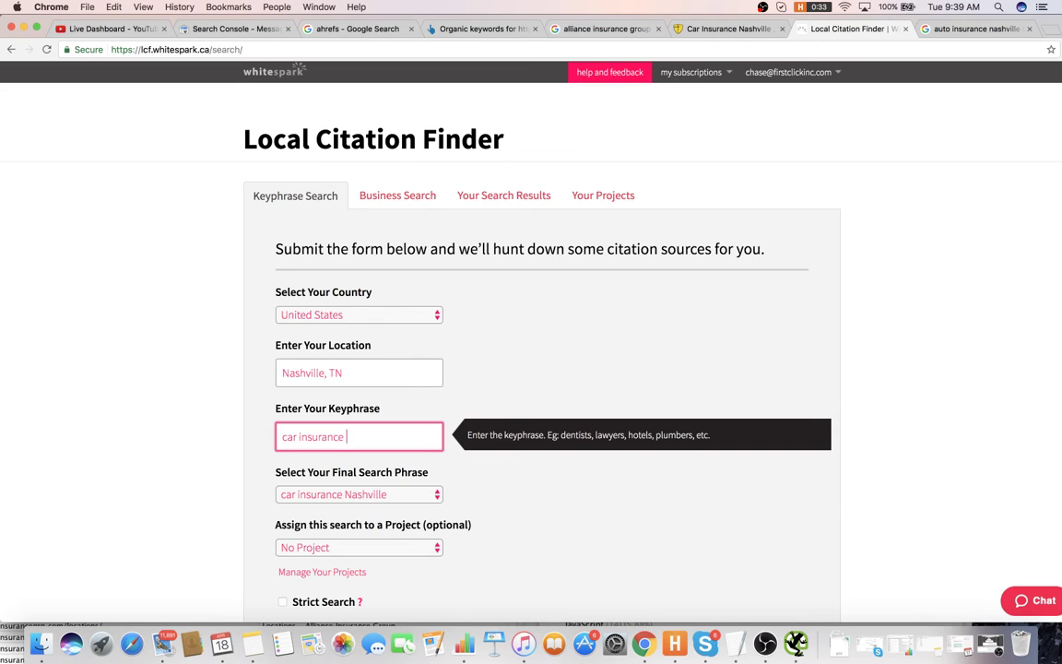
key(Tab)
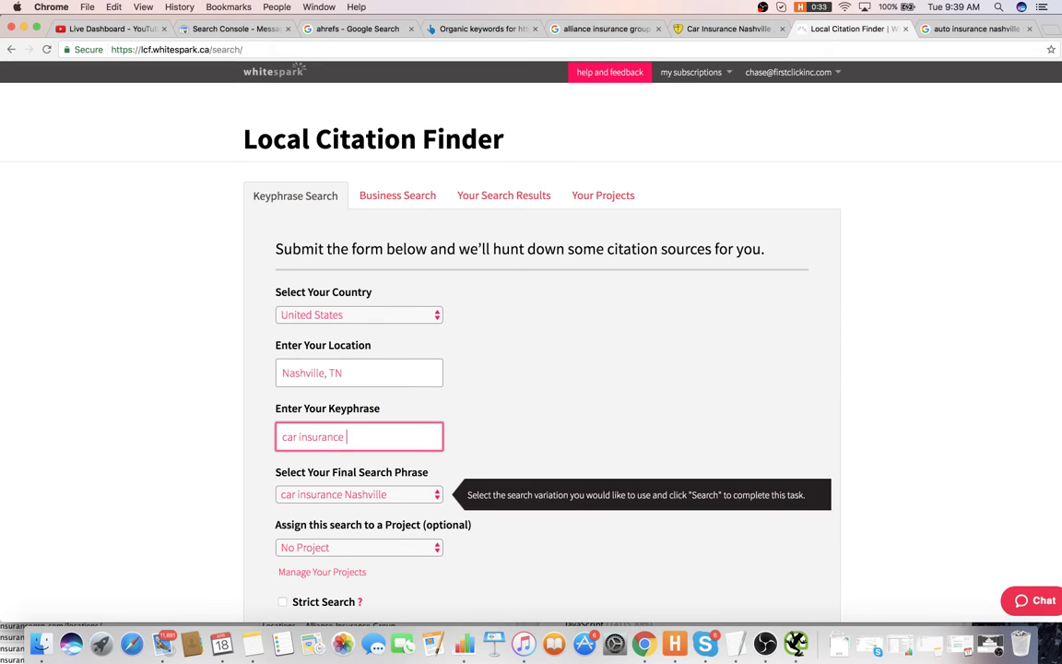
scroll(348, 471, down, 3)
click(332, 455)
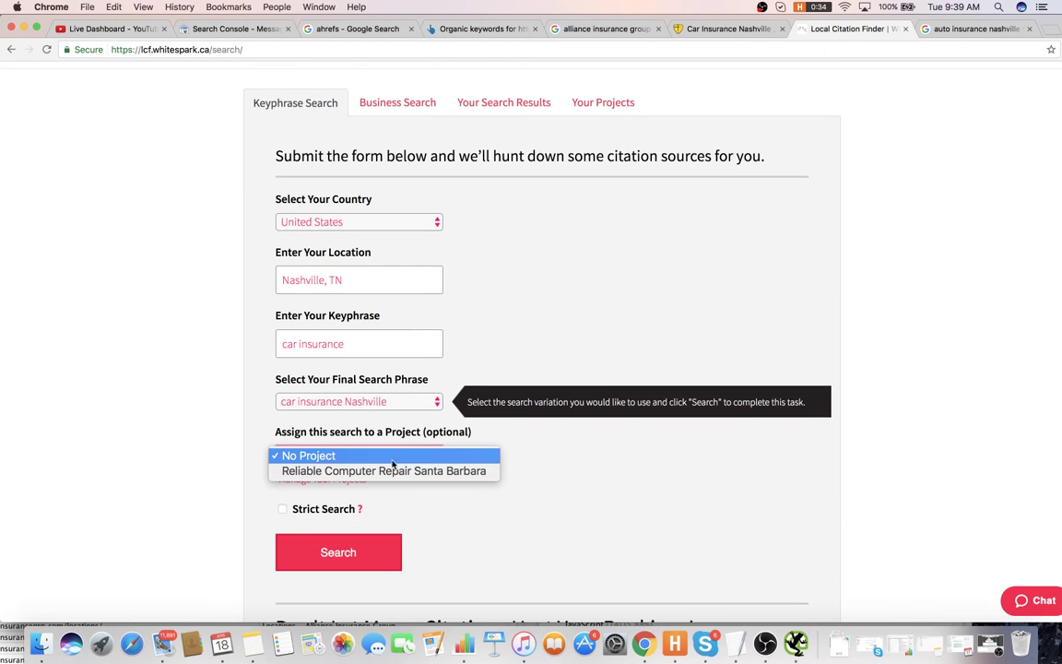
click(645, 468)
click(394, 547)
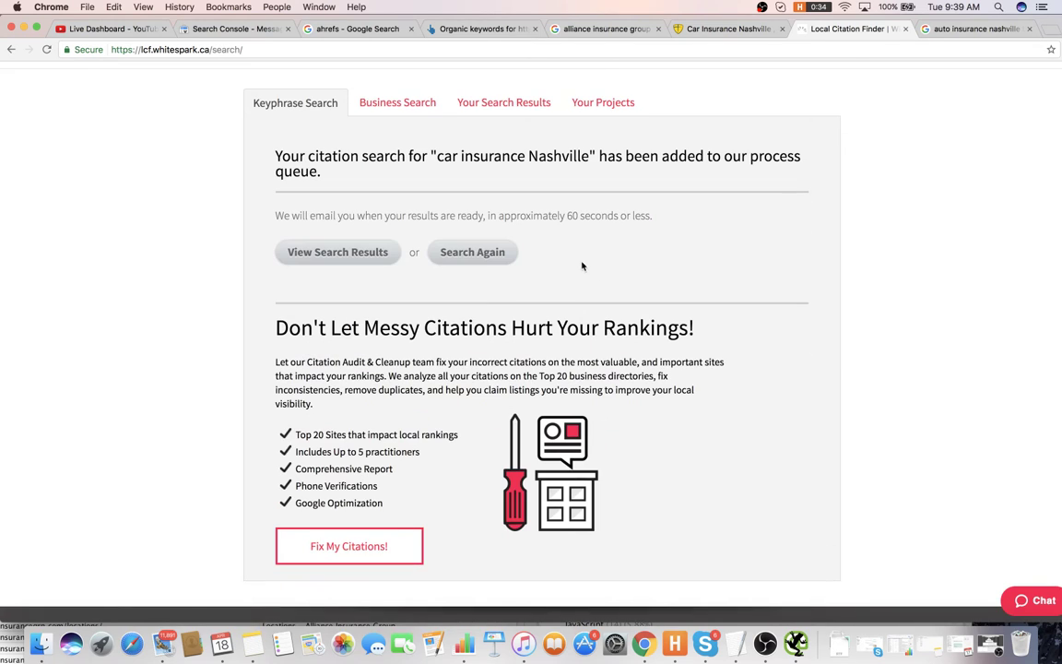
click(522, 102)
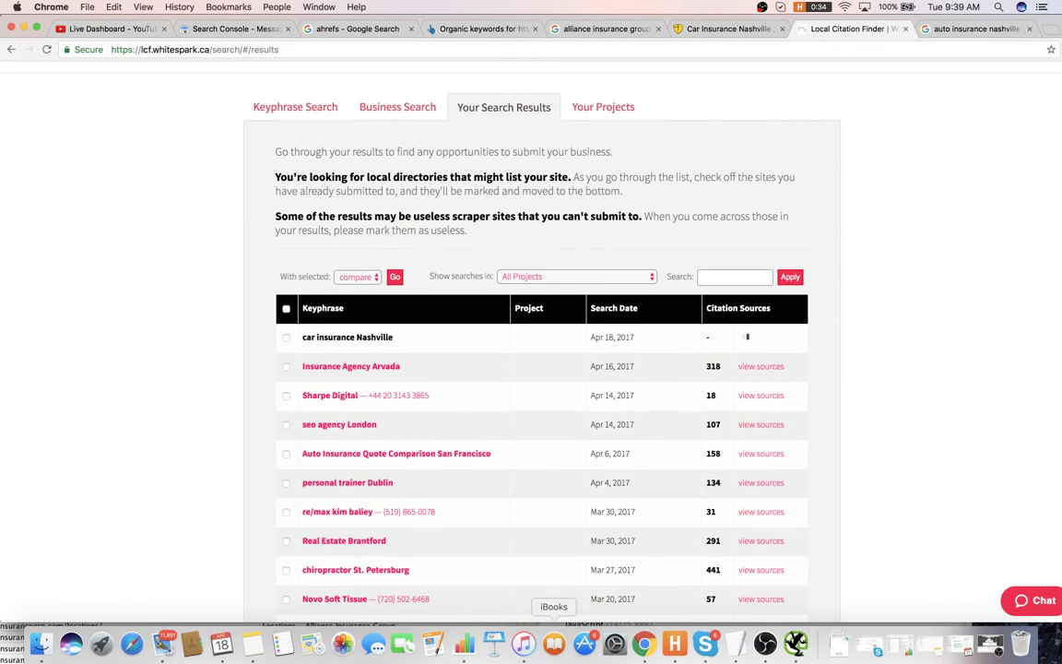
click(908, 645)
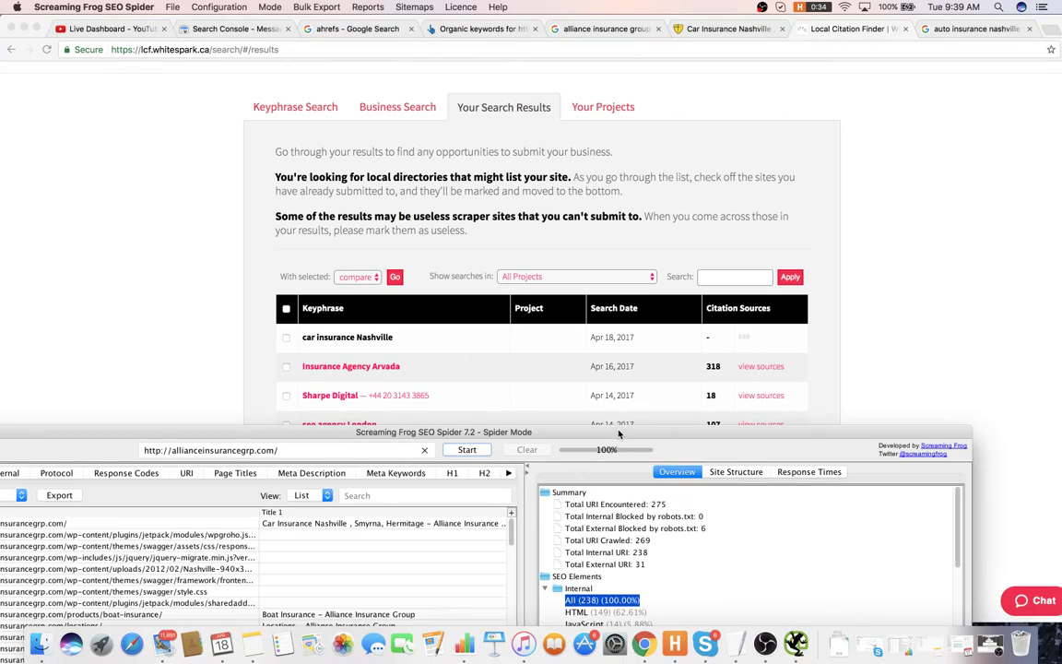
- Enlarge the crawl window, filter to HTML pages, and sort the URLs by address
drag(737, 441, 716, 38)
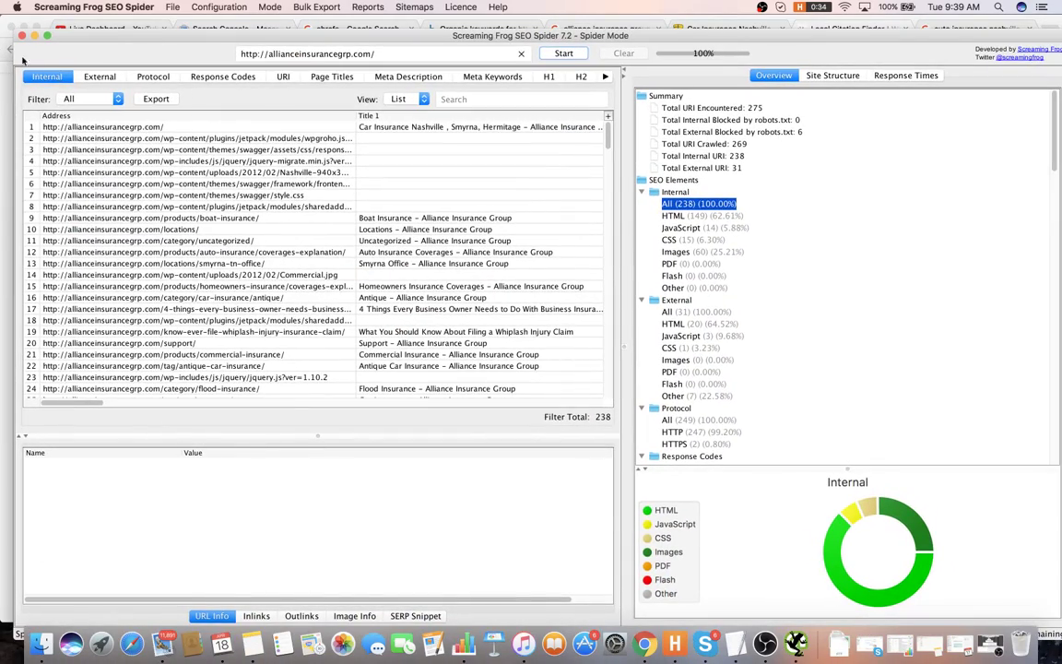
click(76, 100)
click(77, 101)
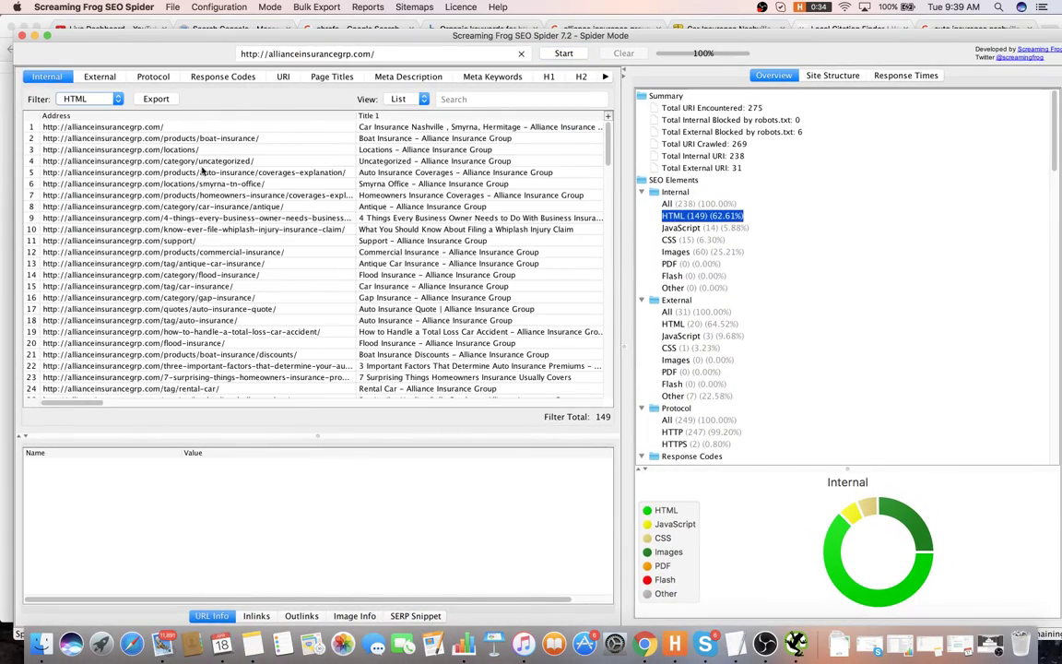
click(205, 115)
click(210, 135)
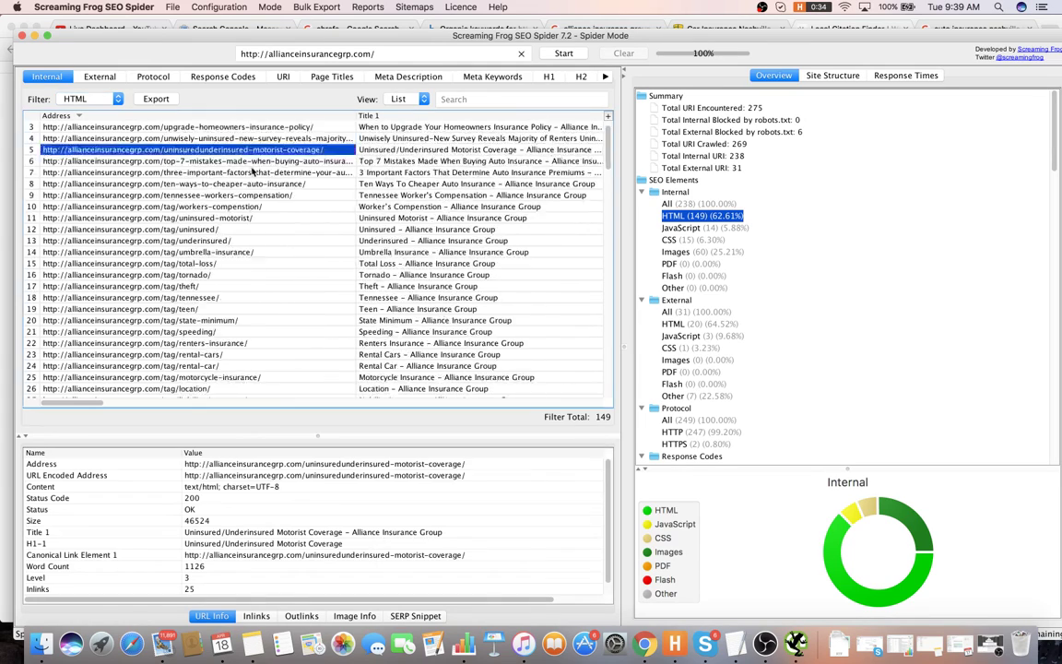
scroll(249, 183, down, 10)
scroll(242, 175, up, 10)
click(184, 115)
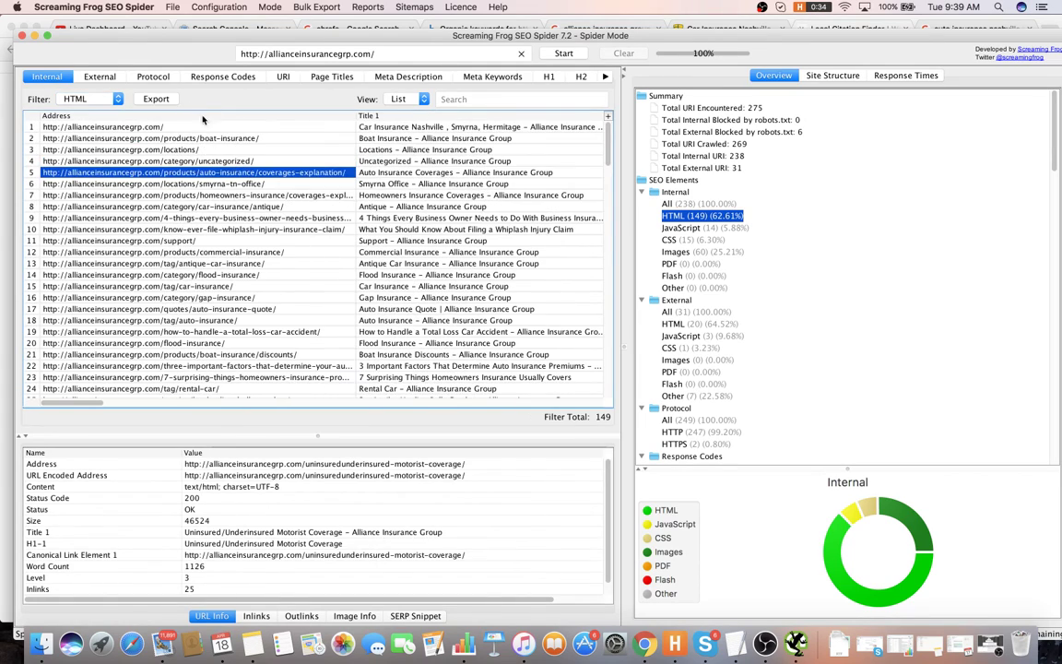
click(216, 126)
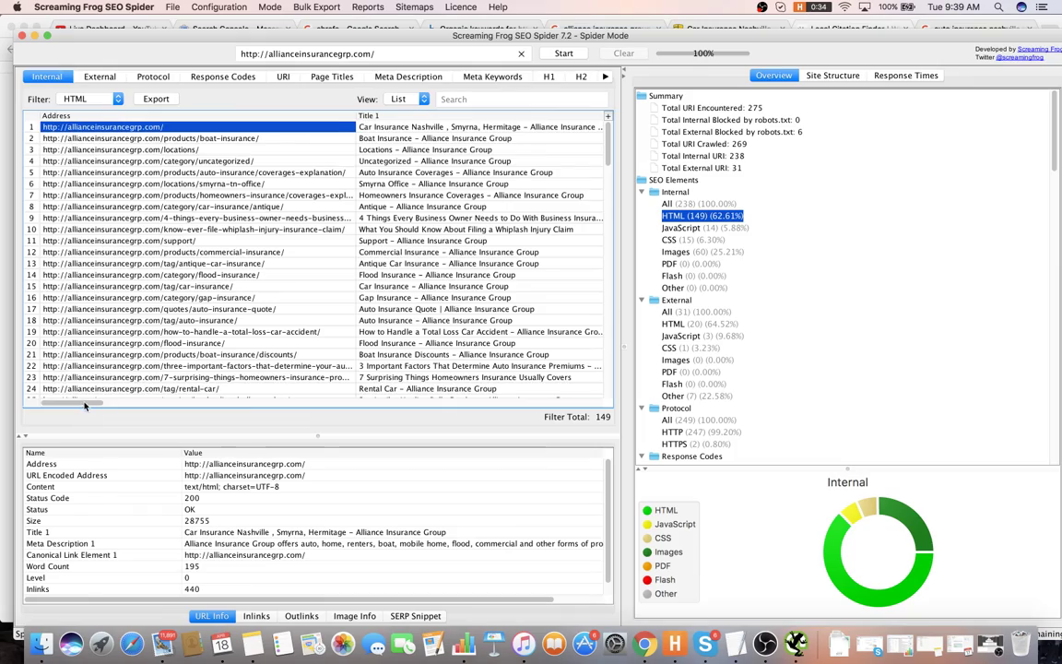
- Scroll through the 149 HTML pages to review their status codes and Title 1 lengths
drag(85, 405, 102, 406)
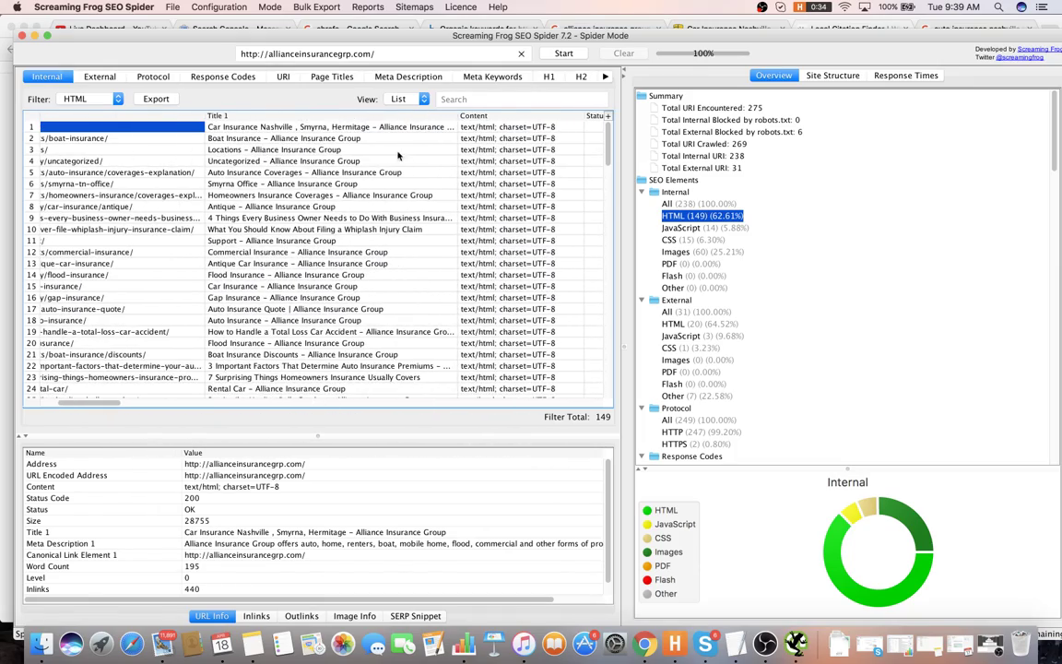
scroll(399, 156, down, 20)
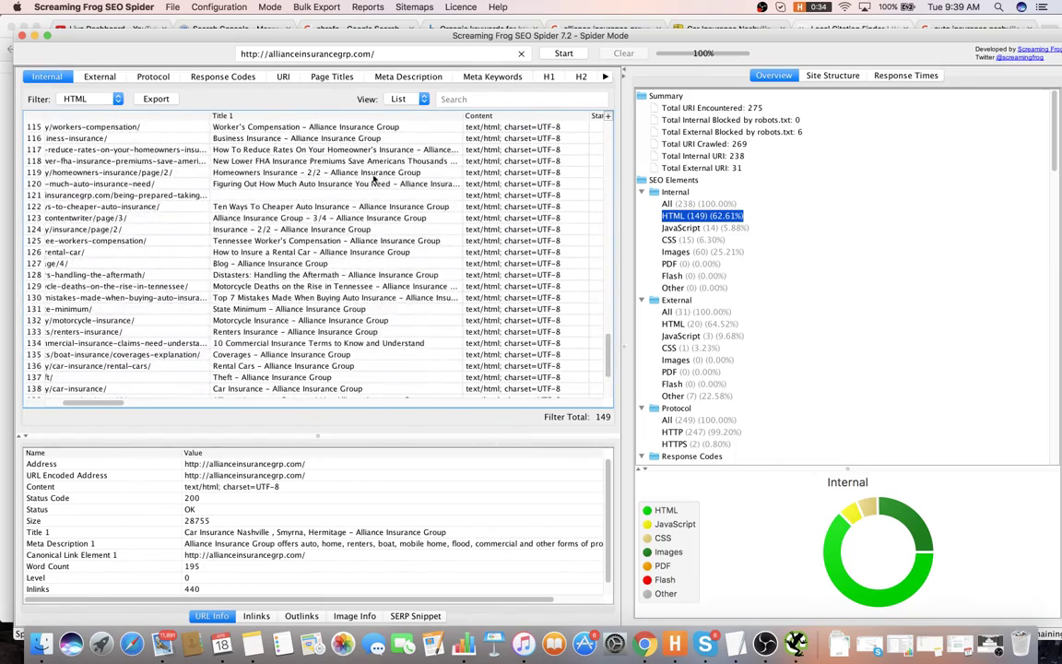
scroll(375, 178, down, 3)
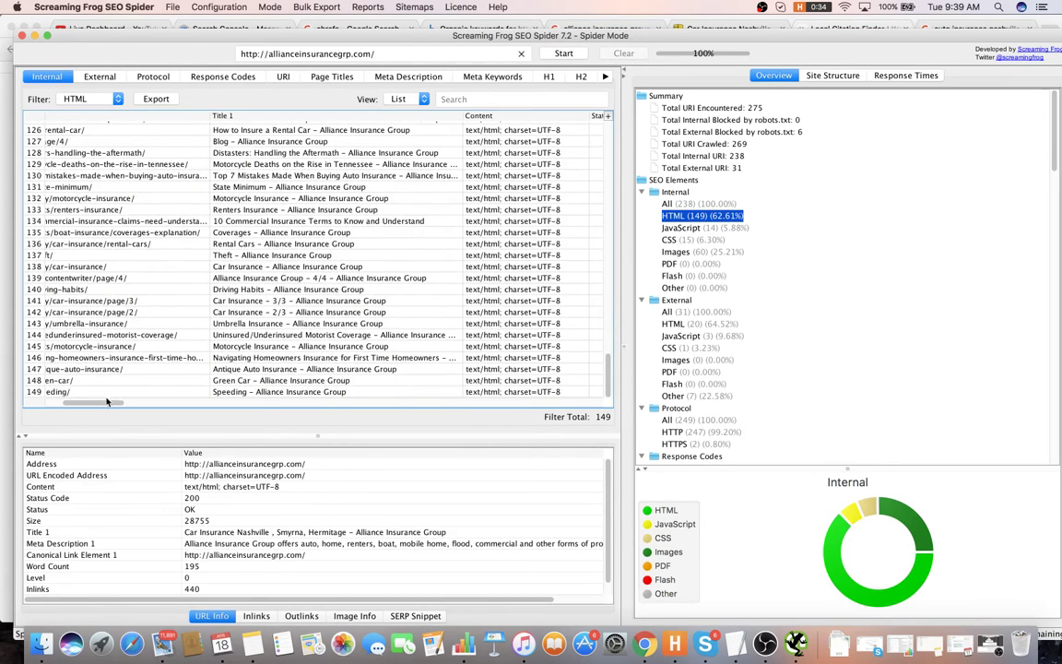
scroll(96, 365, left, 5)
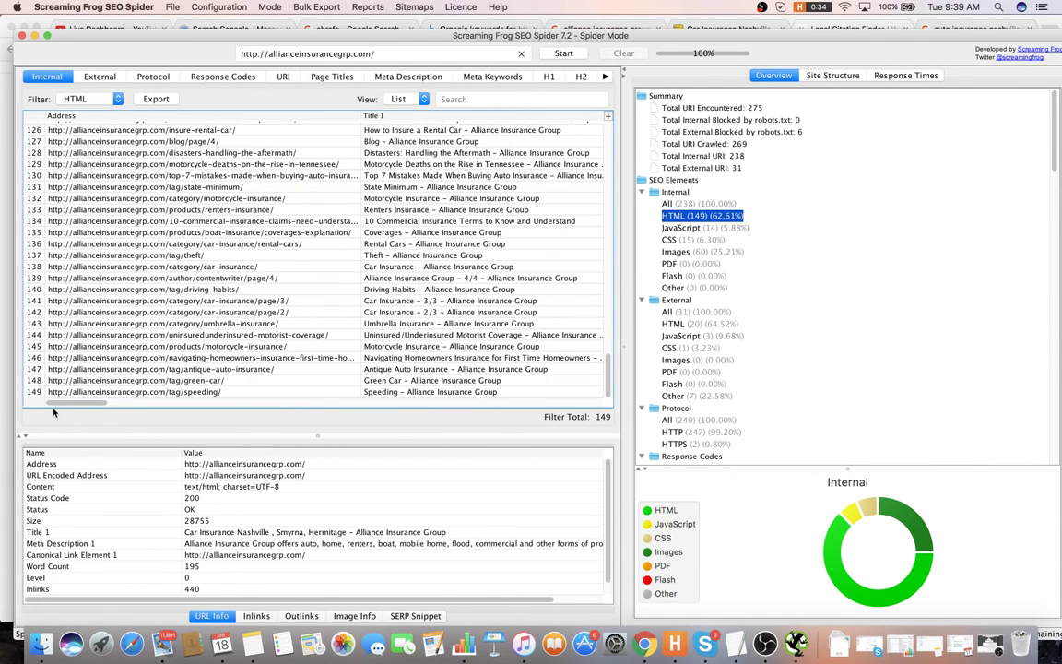
click(199, 278)
scroll(203, 276, up, 15)
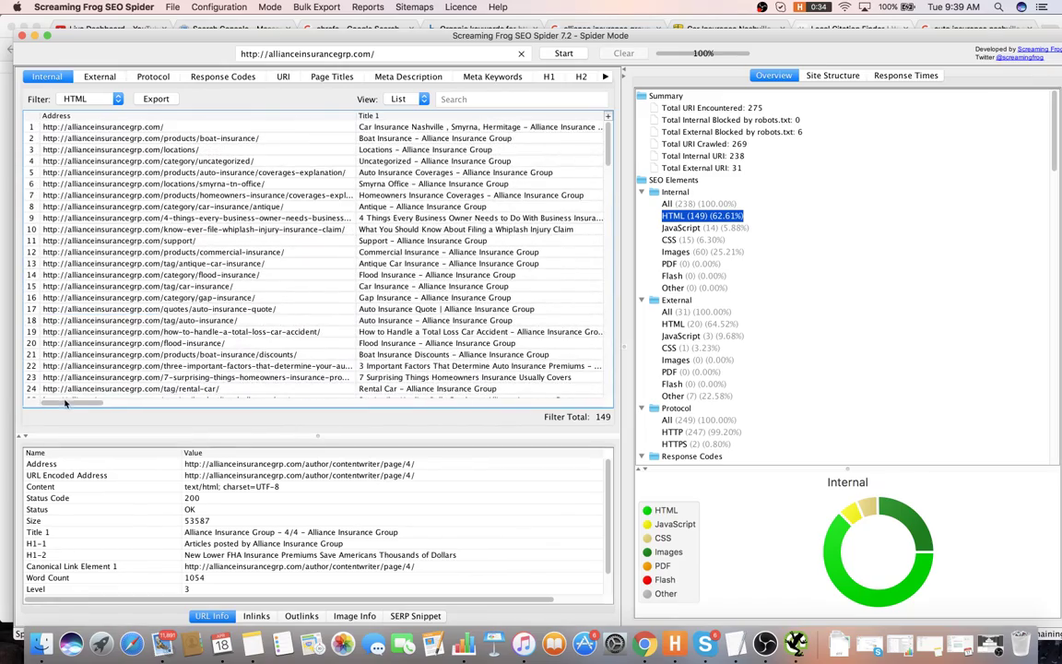
scroll(139, 277, right, 10)
scroll(224, 319, down, 8)
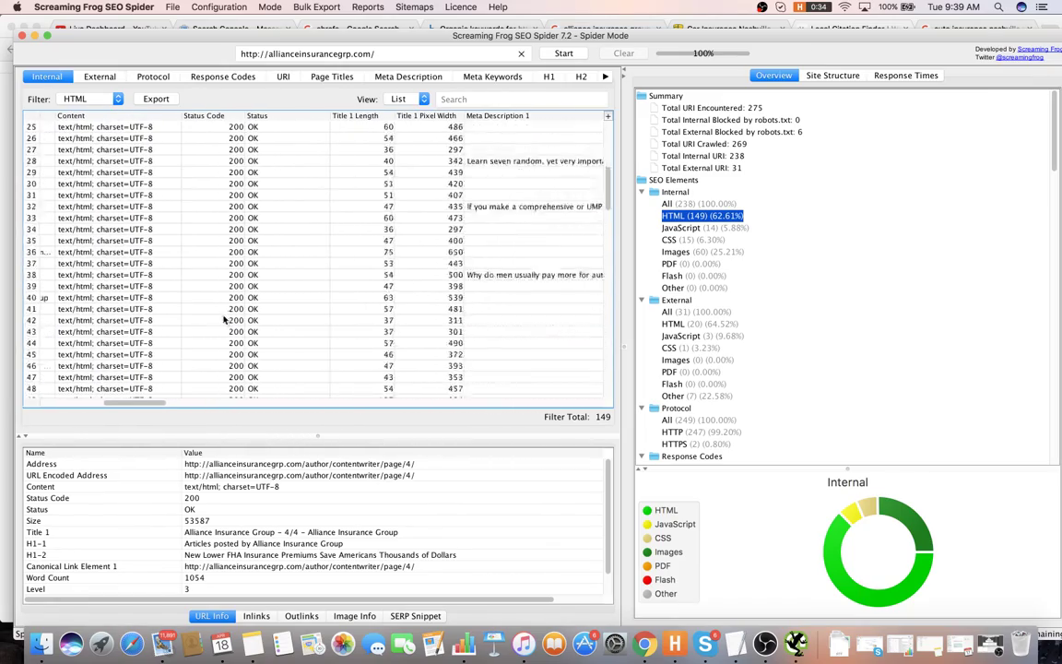
scroll(226, 319, down, 15)
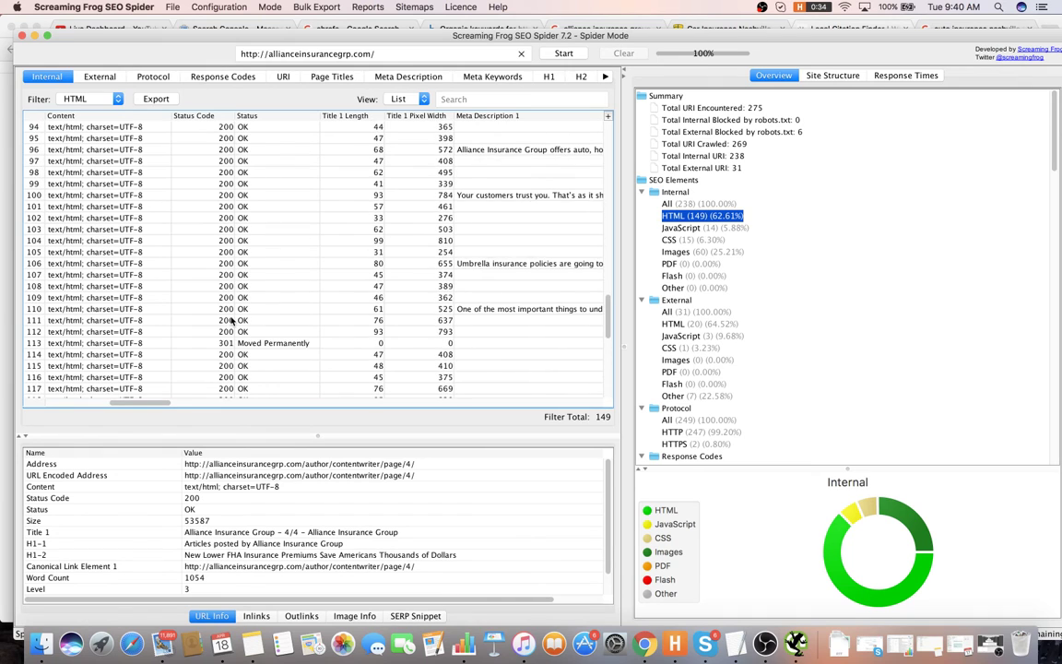
scroll(231, 320, down, 7)
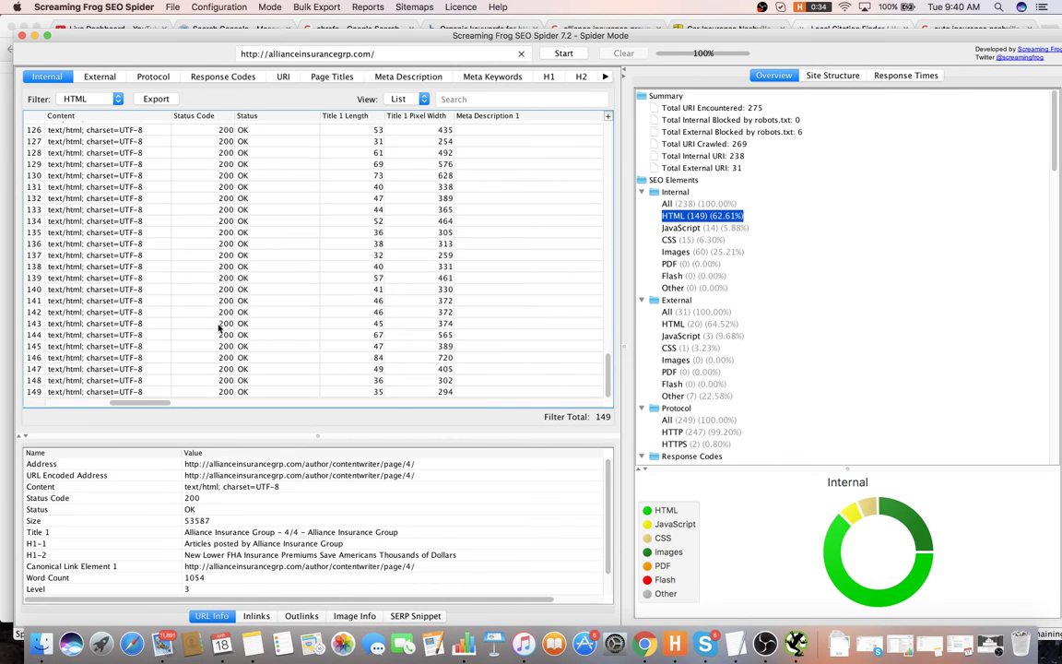
key(super+Tab)
key(super+Tab)
key(super+Tab)
key(super+Tab)
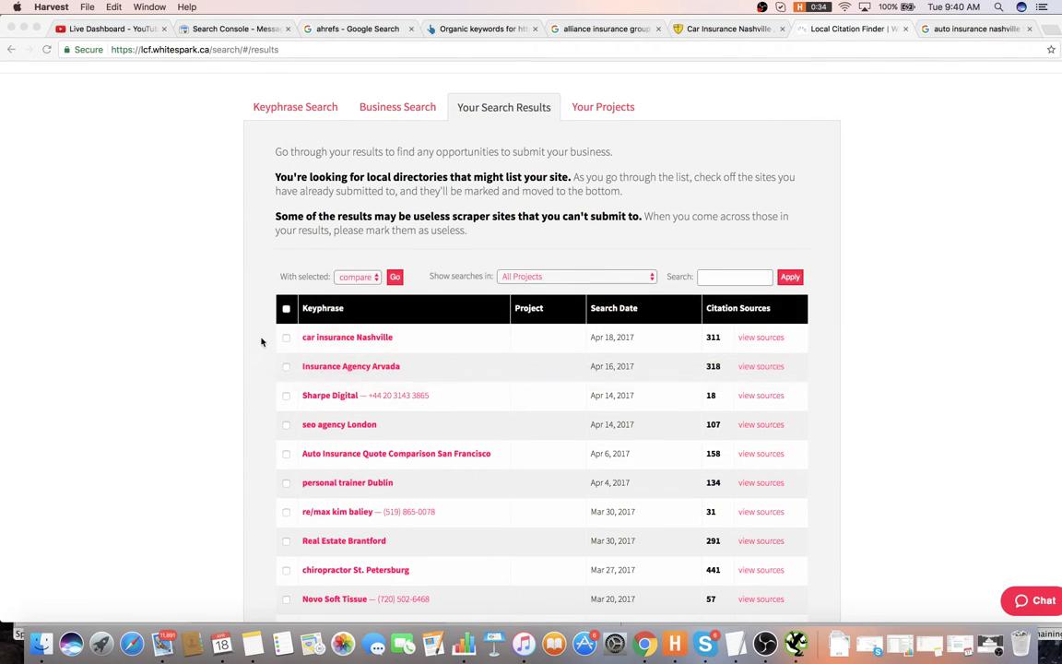
- Write item 50 'Fix direct linking for 301's', number line 51, and open the car insurance Nashville report
key(super+Tab)
key(super+Tab)
key(super+Tab)
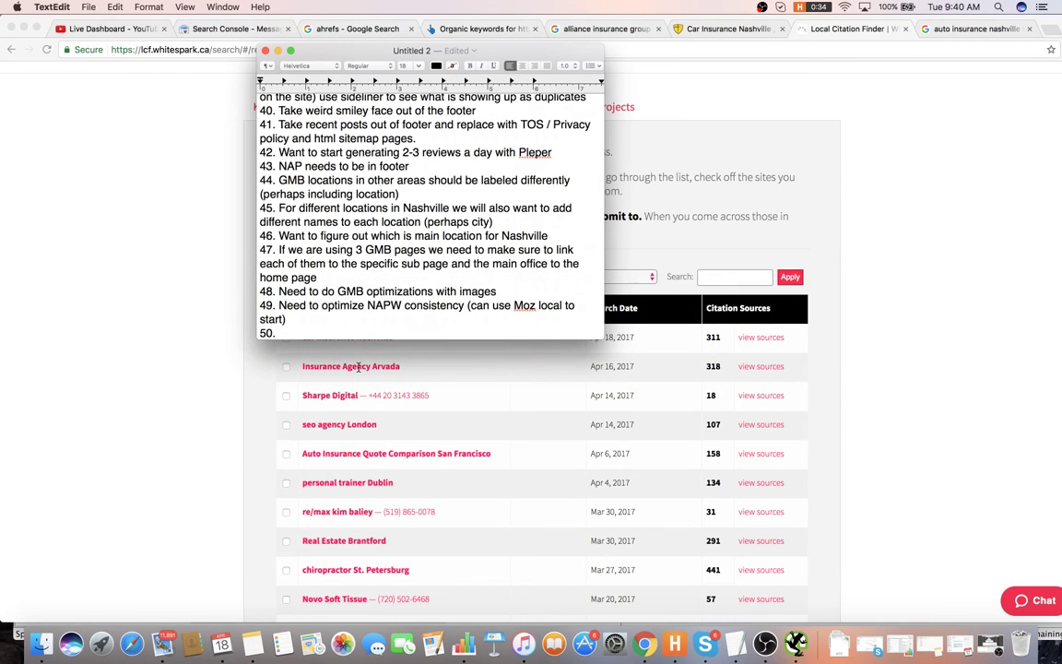
text(Fix direcr)
key(BackSpace)
text(t linking )
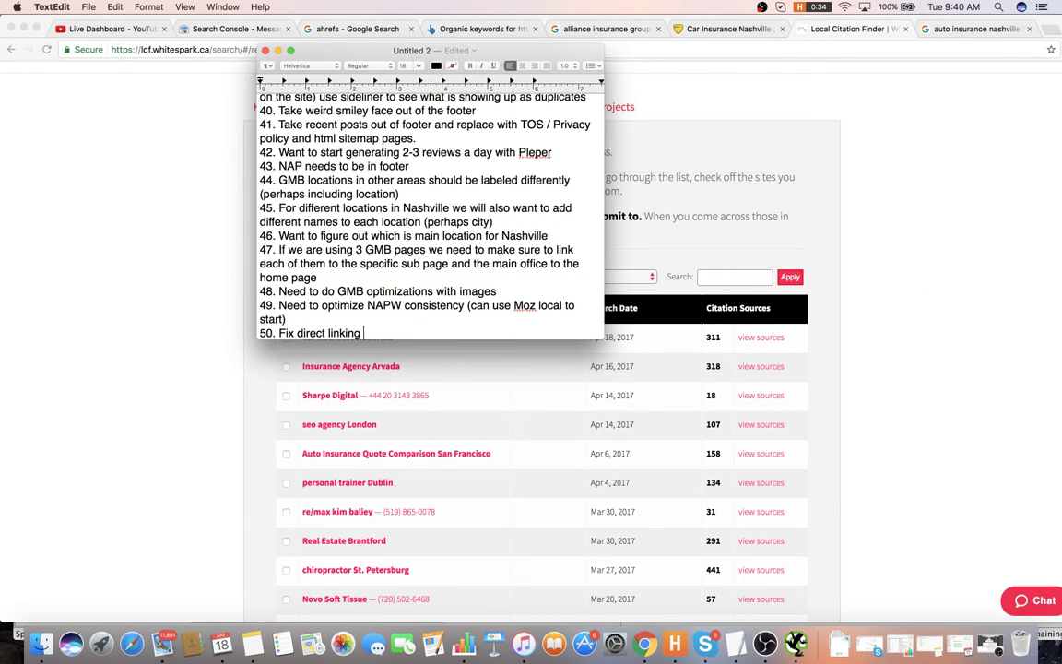
text(for 301's)
key(Return)
text(51.)
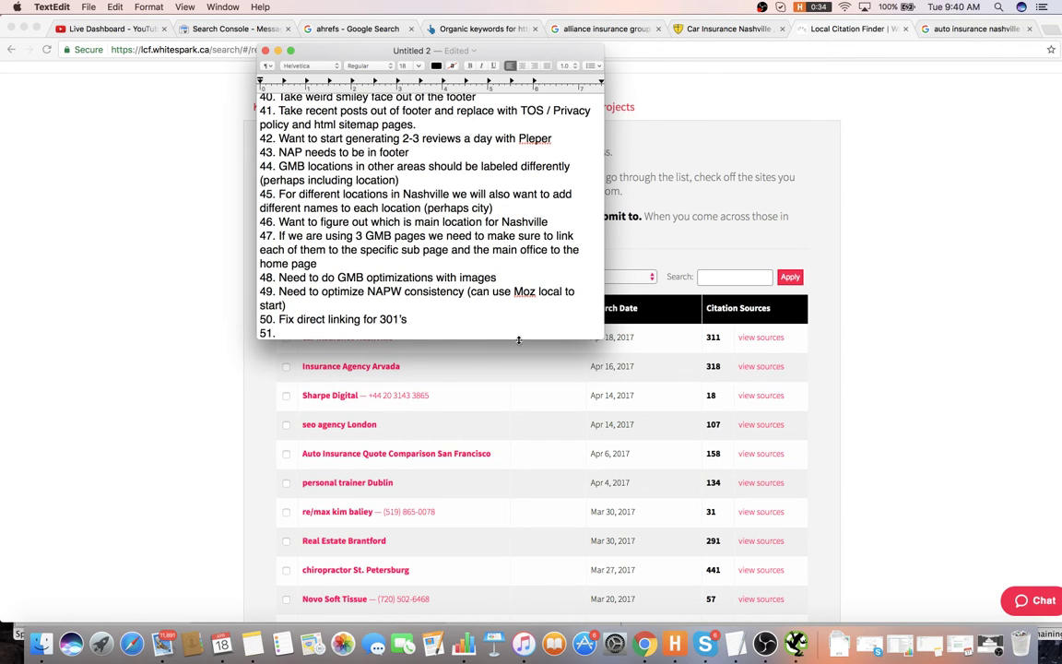
click(841, 337)
click(758, 337)
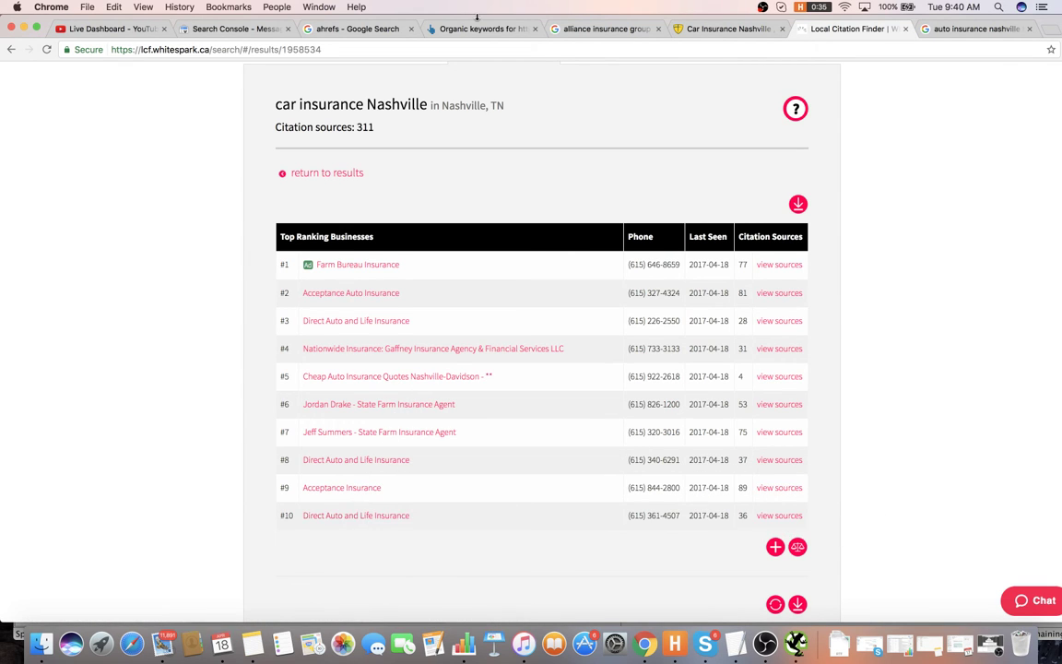
click(690, 31)
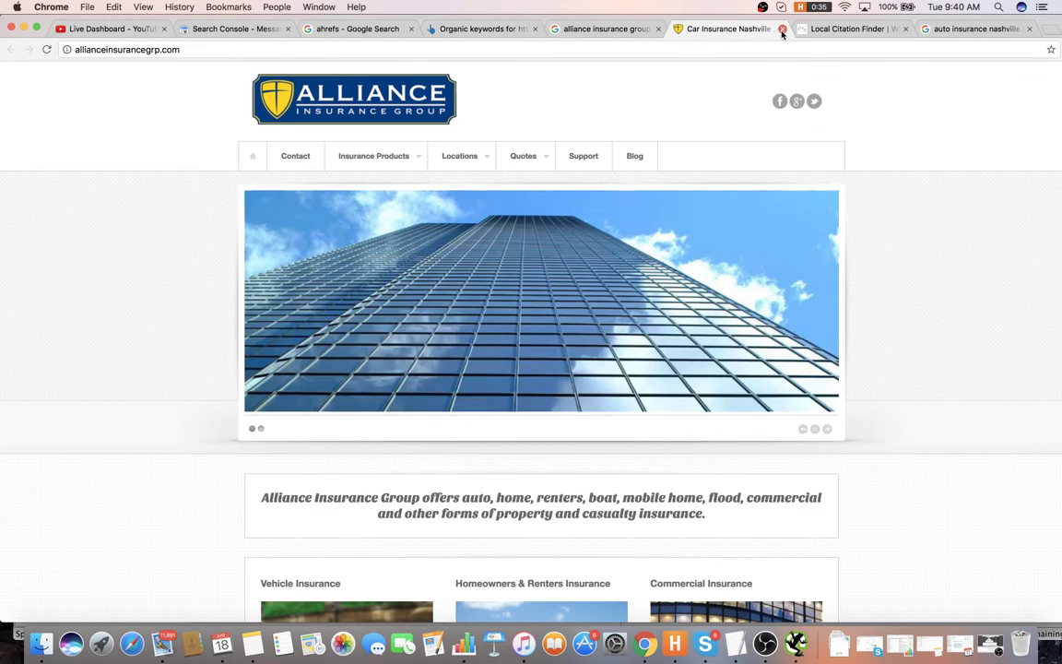
click(834, 29)
scroll(445, 449, down, 1)
scroll(442, 433, down, 1)
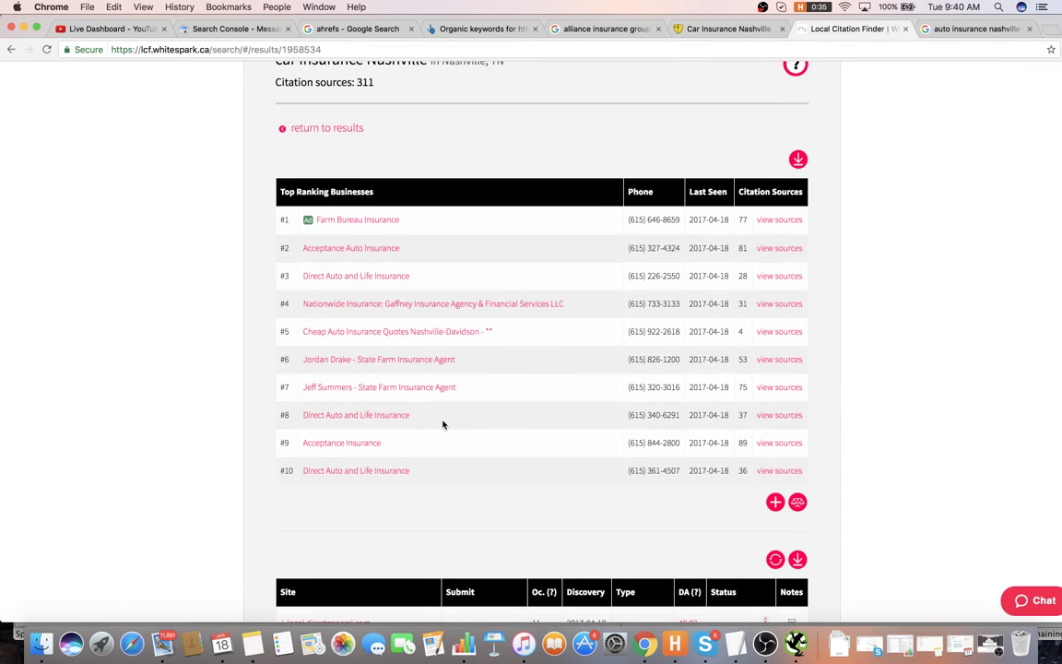
scroll(476, 348, down, 1)
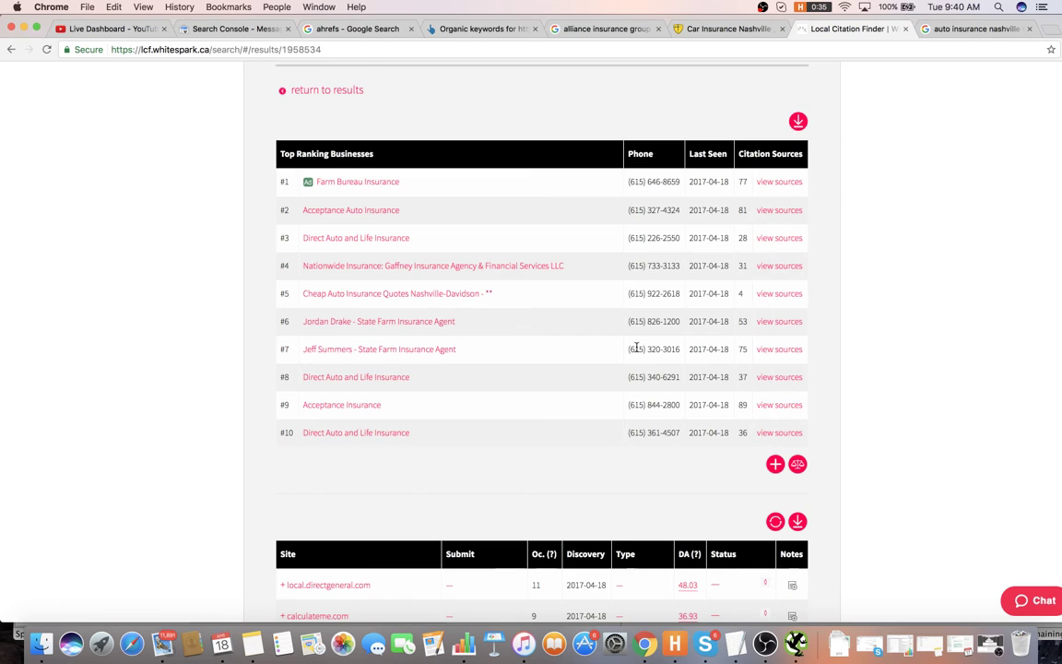
scroll(633, 346, down, 3)
scroll(596, 349, up, 1)
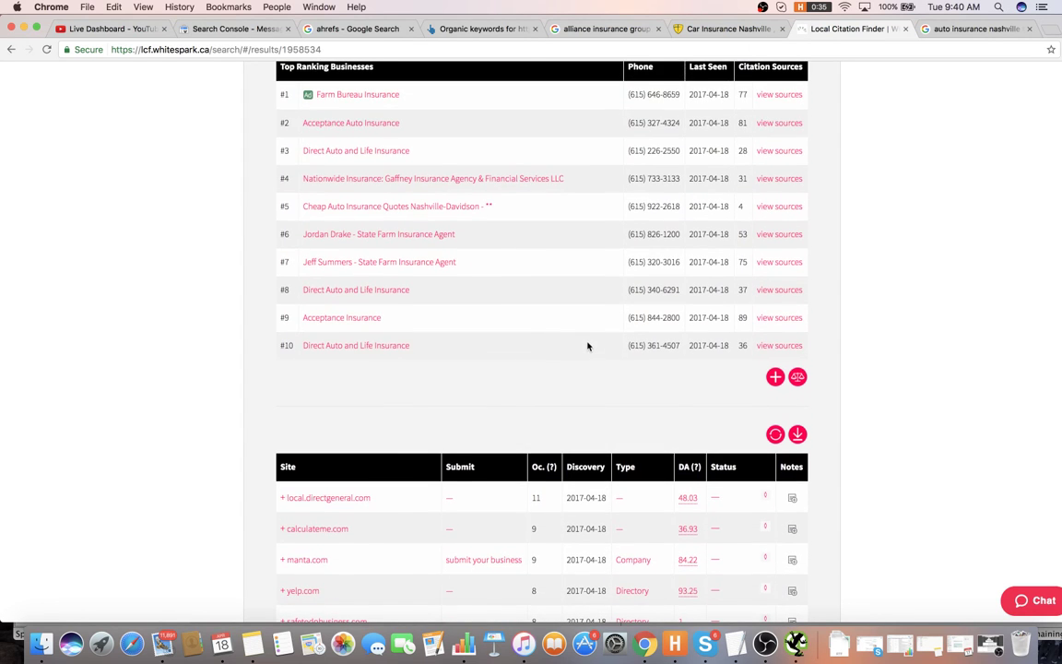
- Write item 51 'Build out citations with citationbuilderpro.com' and number line 52
key(super+Tab)
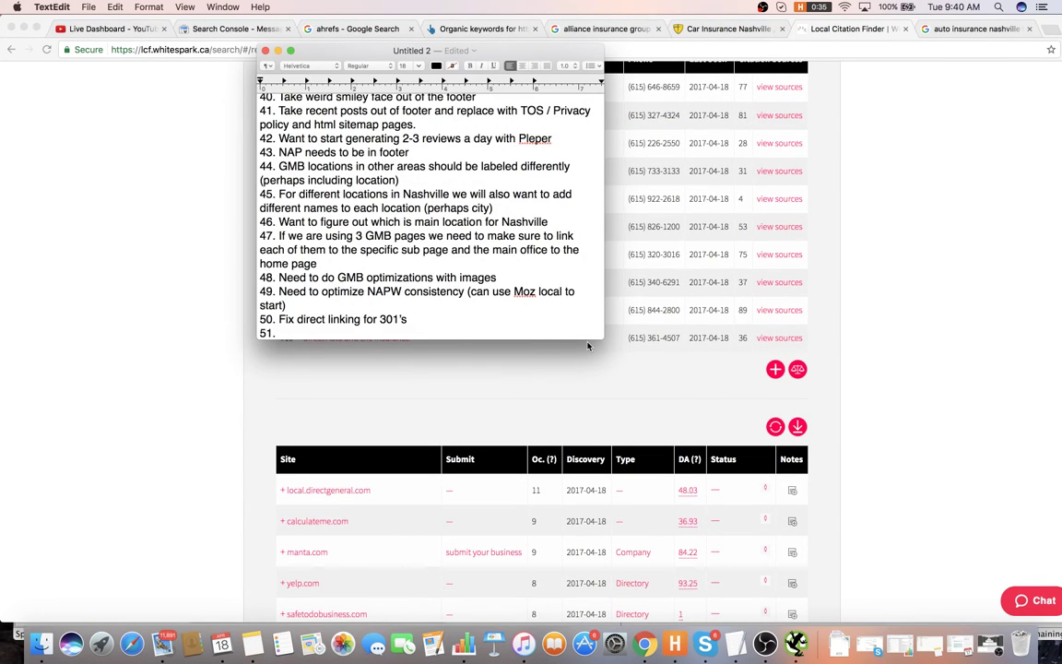
text(Build out citations)
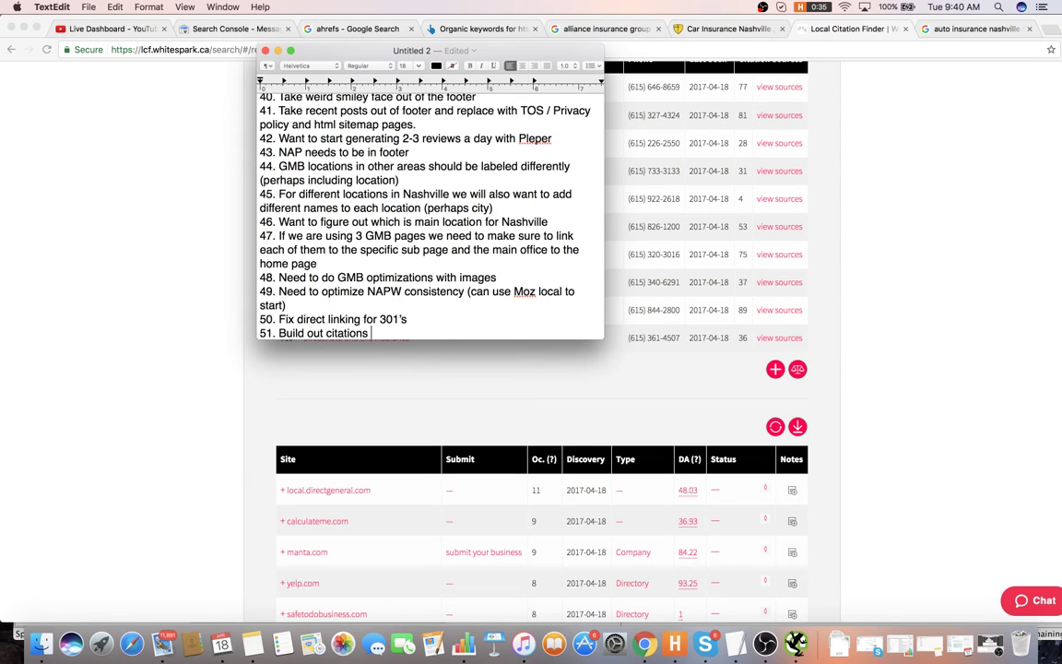
text( with citationvbu)
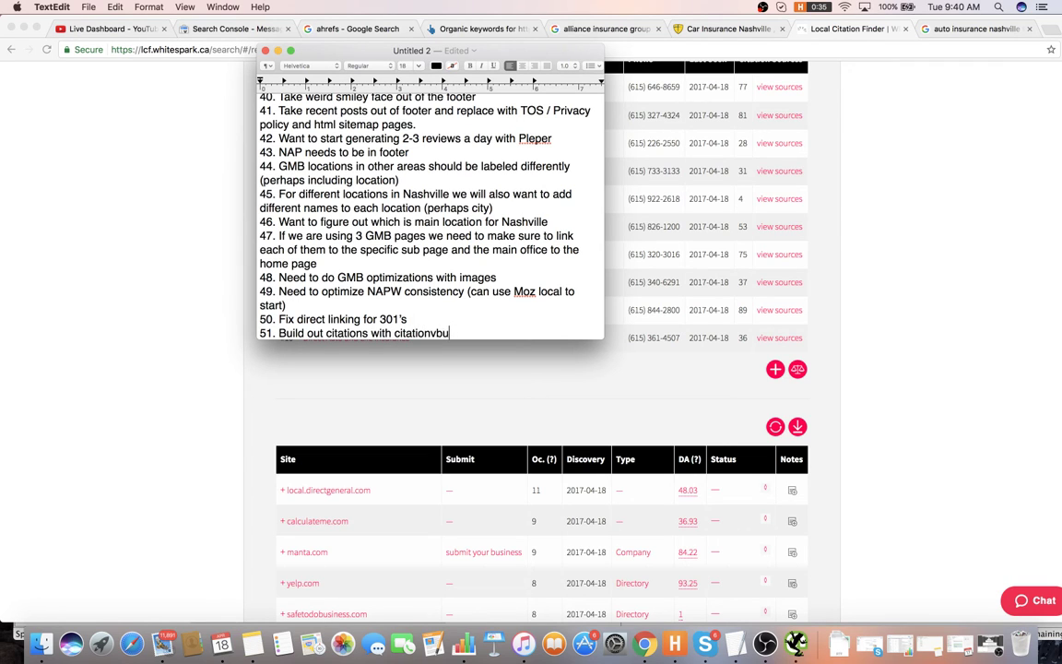
key(BackSpace)
key(BackSpace)
key(BackSpace)
text(builderpro.com)
key(Return)
text(52.)
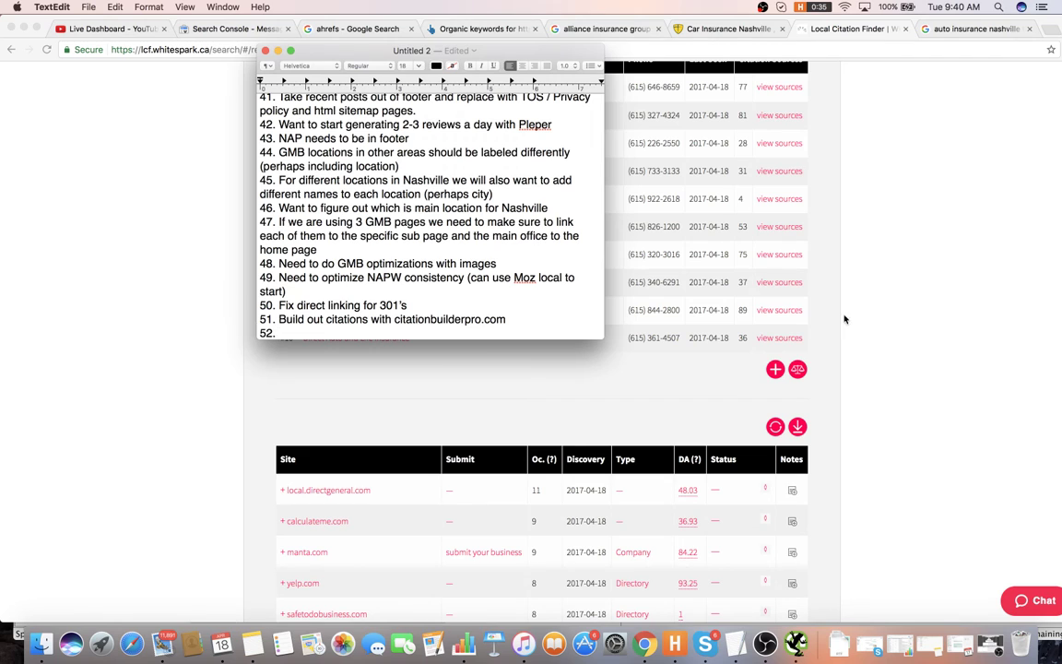
- Close the Local Citation Finder and auto insurance nashville tabs, then review the Ahrefs organic keywords
click(844, 319)
scroll(859, 332, up, 5)
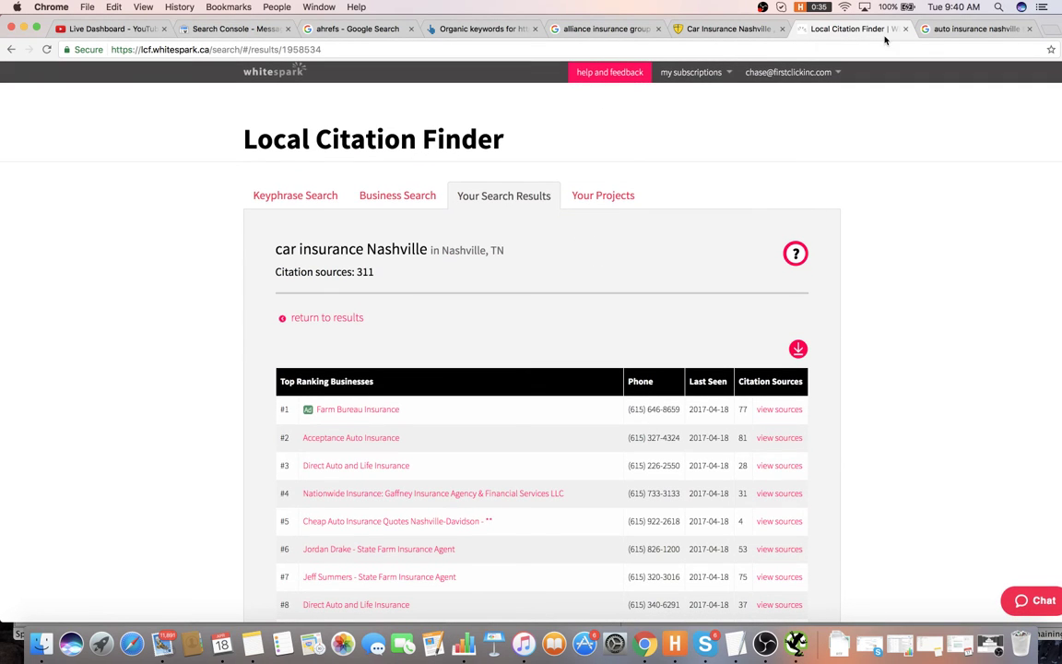
key(ctrl+Tab)
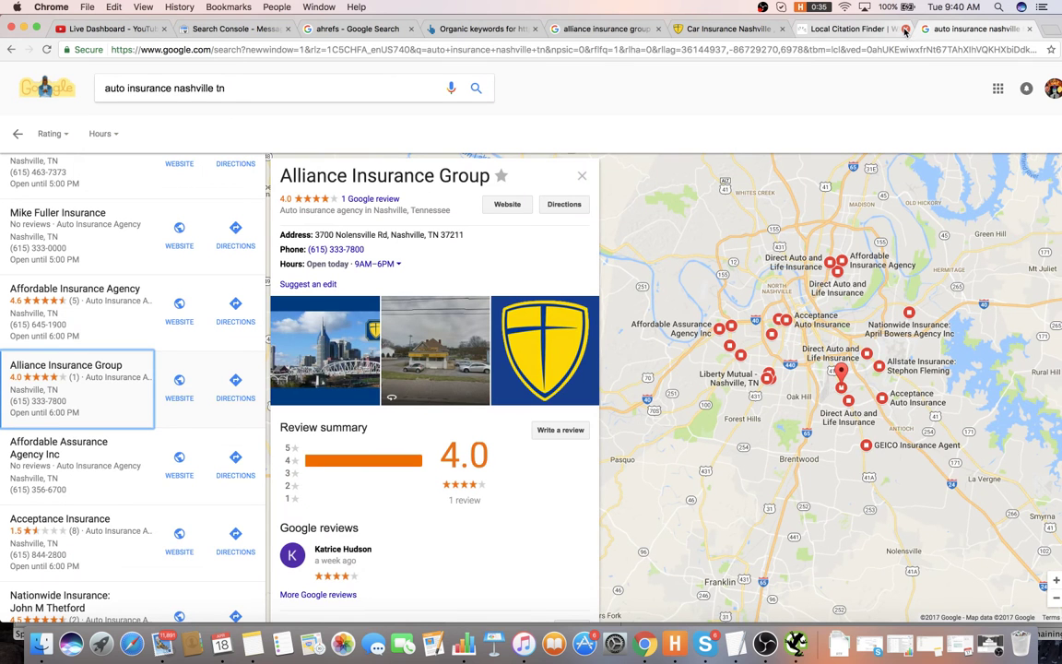
click(905, 29)
click(904, 28)
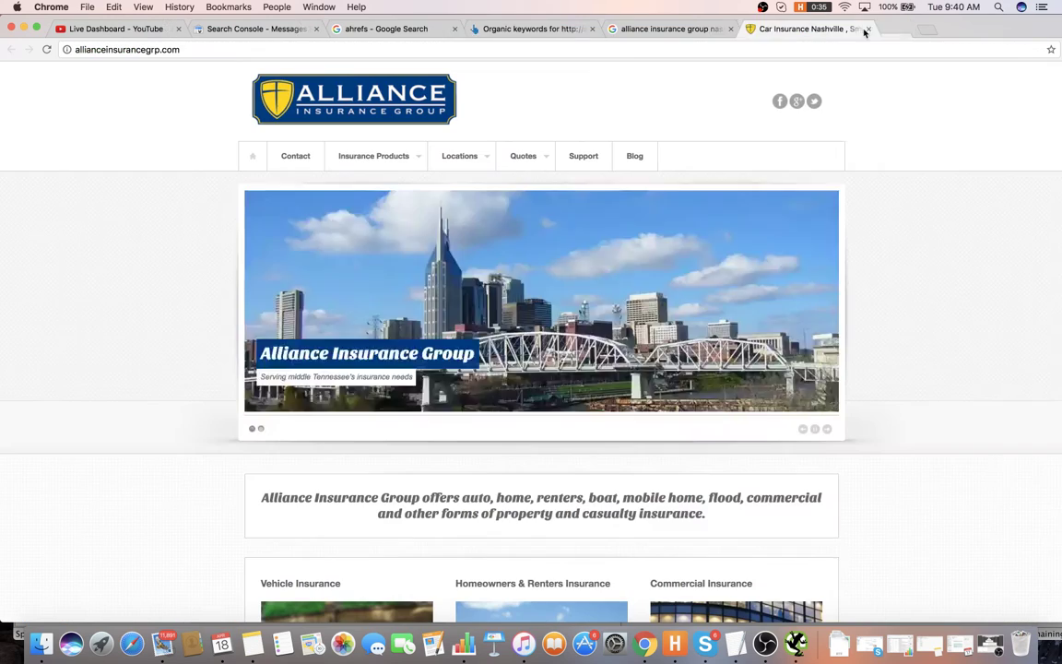
click(717, 30)
scroll(356, 285, down, 1)
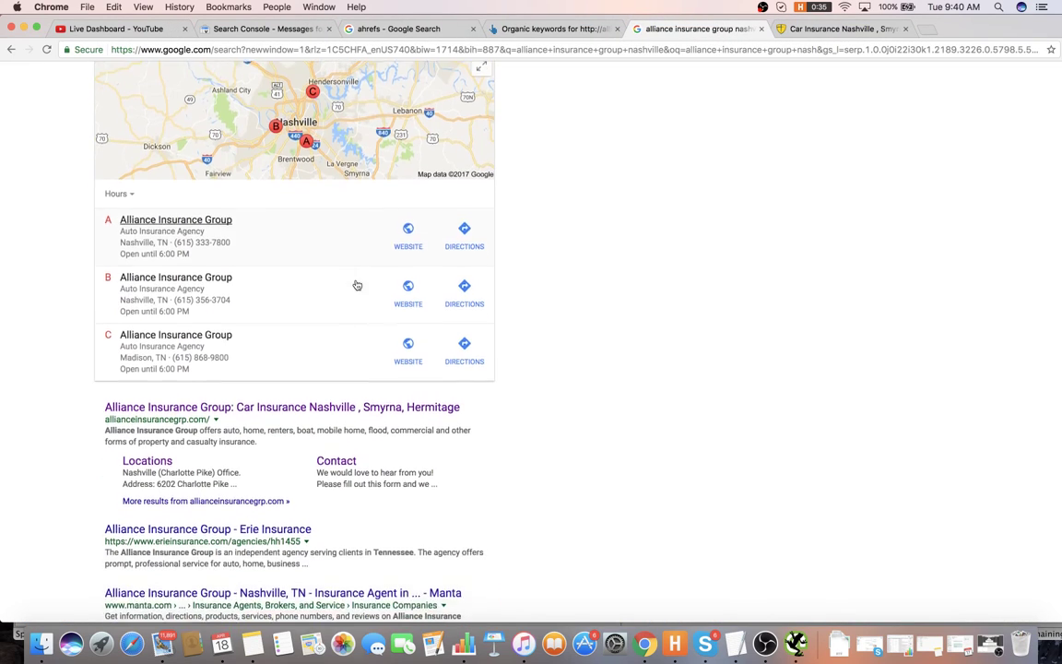
scroll(356, 285, up, 3)
click(586, 29)
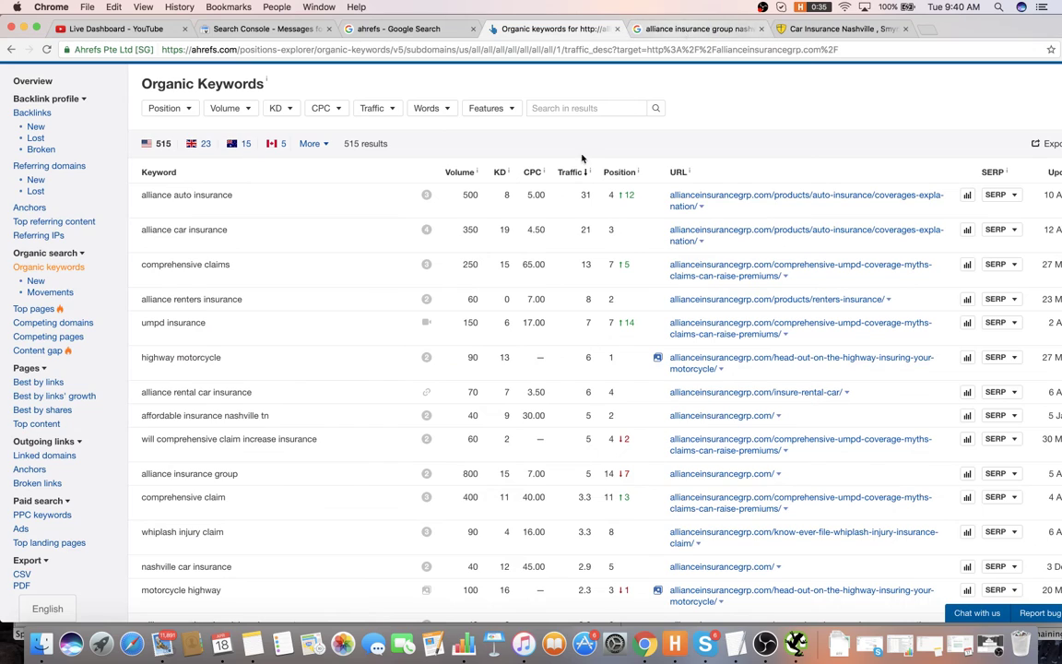
scroll(588, 146, down, 1)
scroll(588, 146, up, 2)
scroll(589, 146, down, 1)
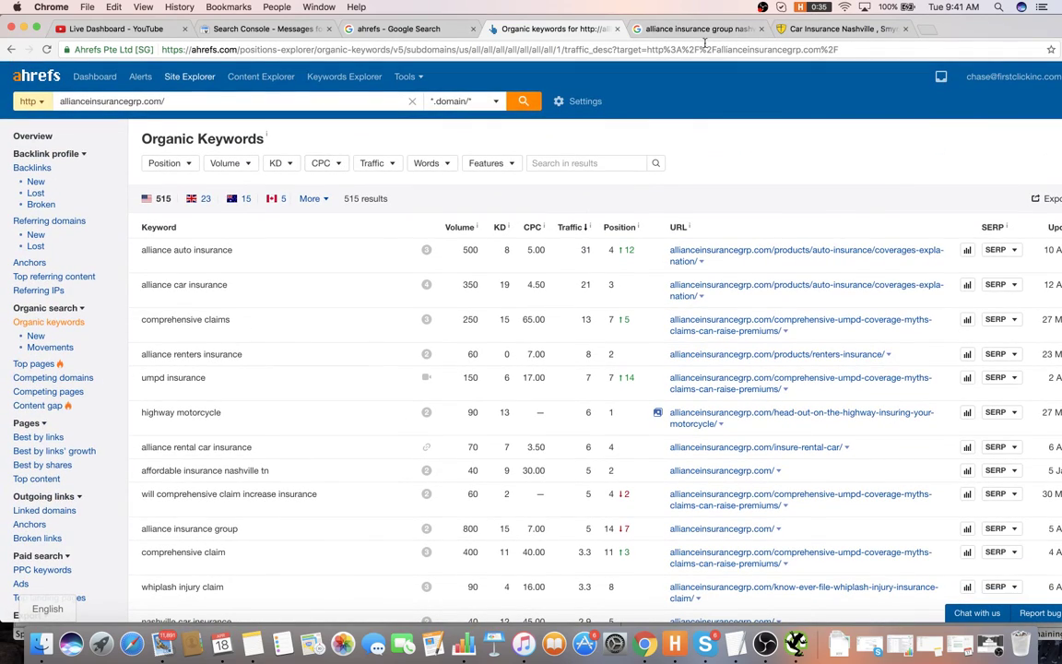
key(super+Tab)
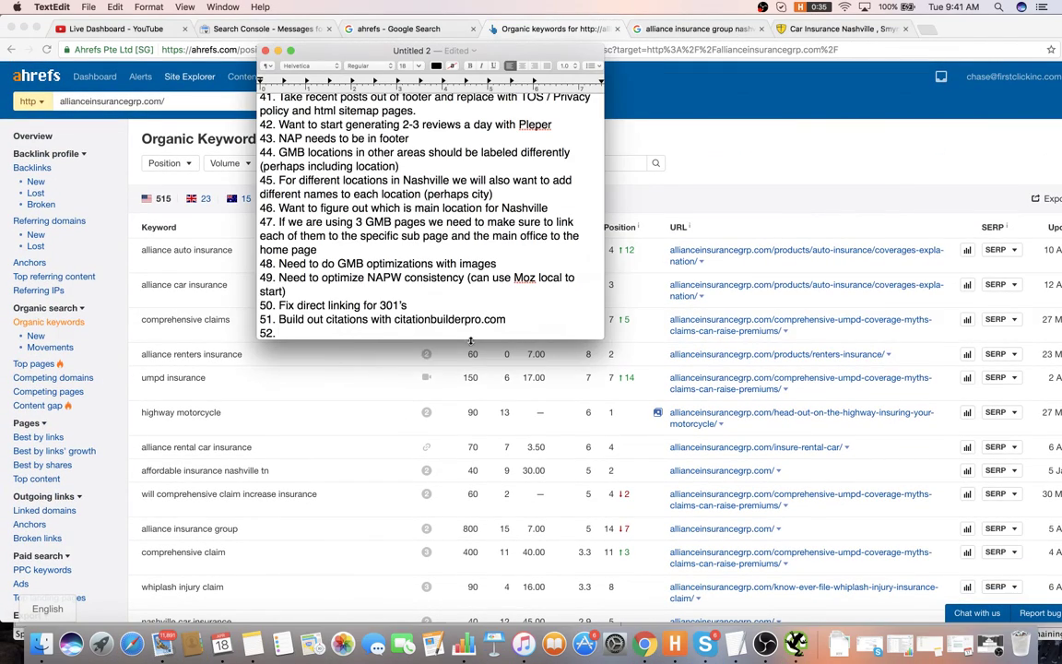
key(super+Tab)
key(super+Tab)
key(super+Tab)
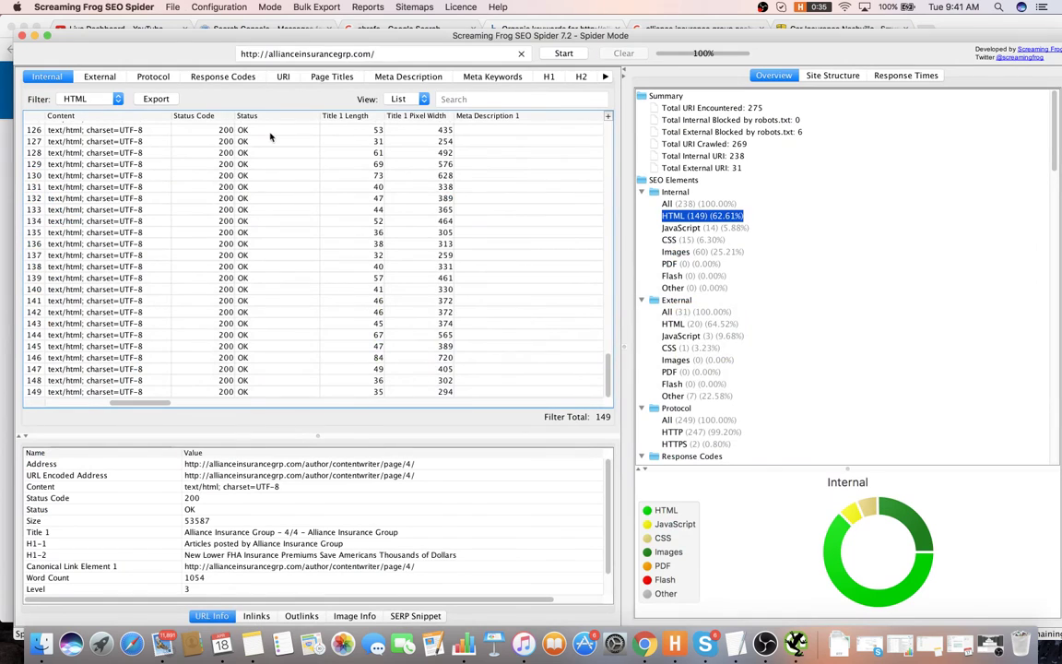
- Sort the crawled HTML pages by Title 1 Length, longest first
scroll(147, 360, right, 5)
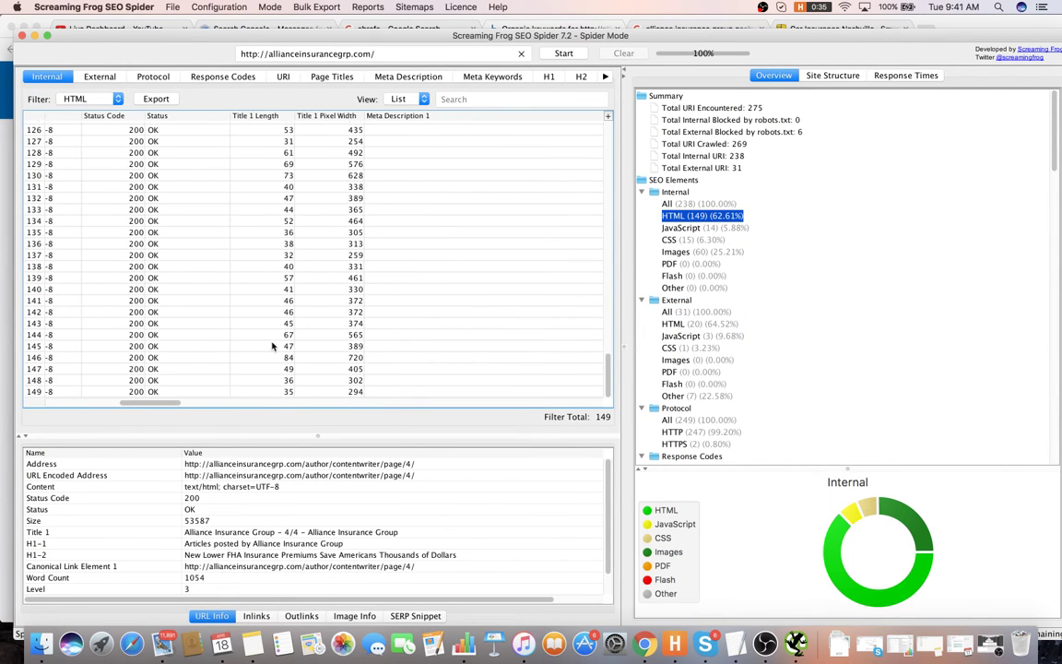
scroll(272, 346, up, 15)
click(277, 115)
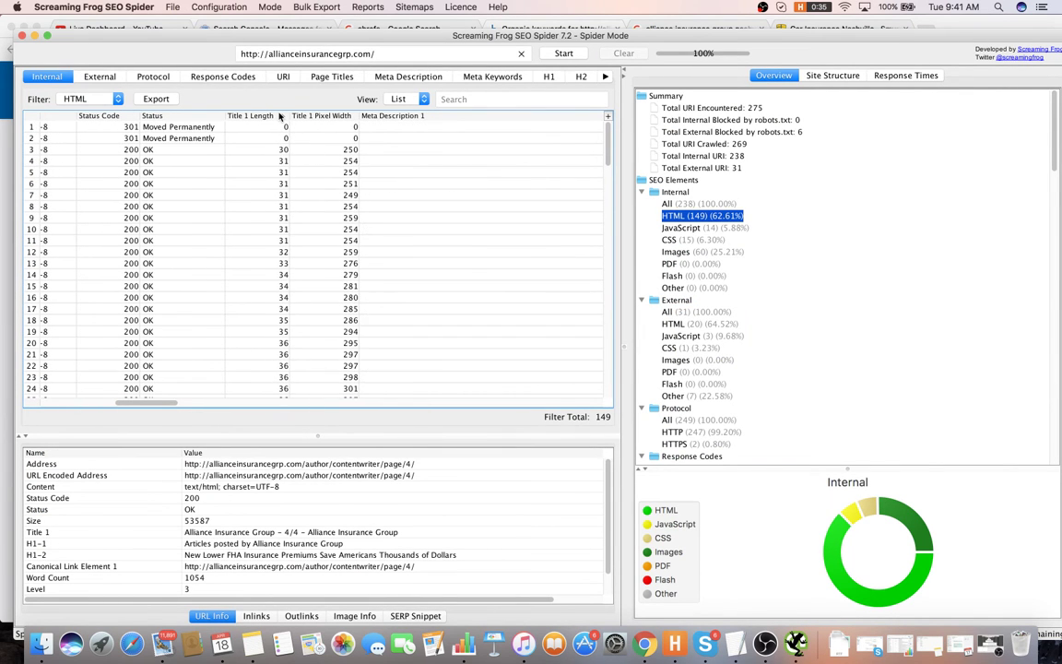
click(277, 115)
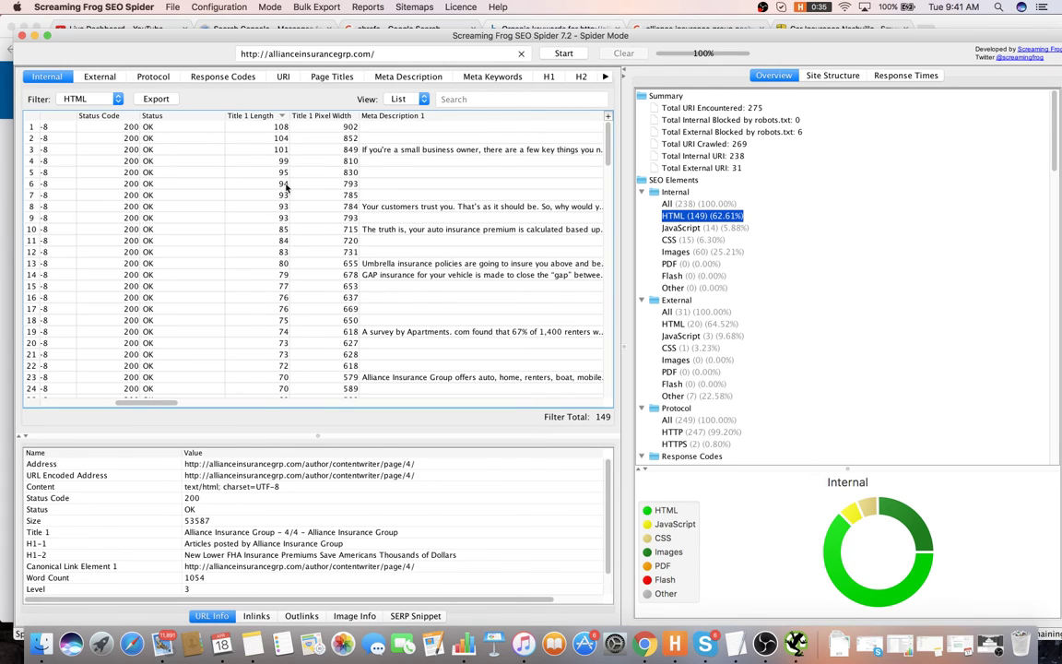
- Write item 52 on over-limit title tags and item 53 on duplicate title tags, 31 pages each
key(super+Tab)
text(Nee)
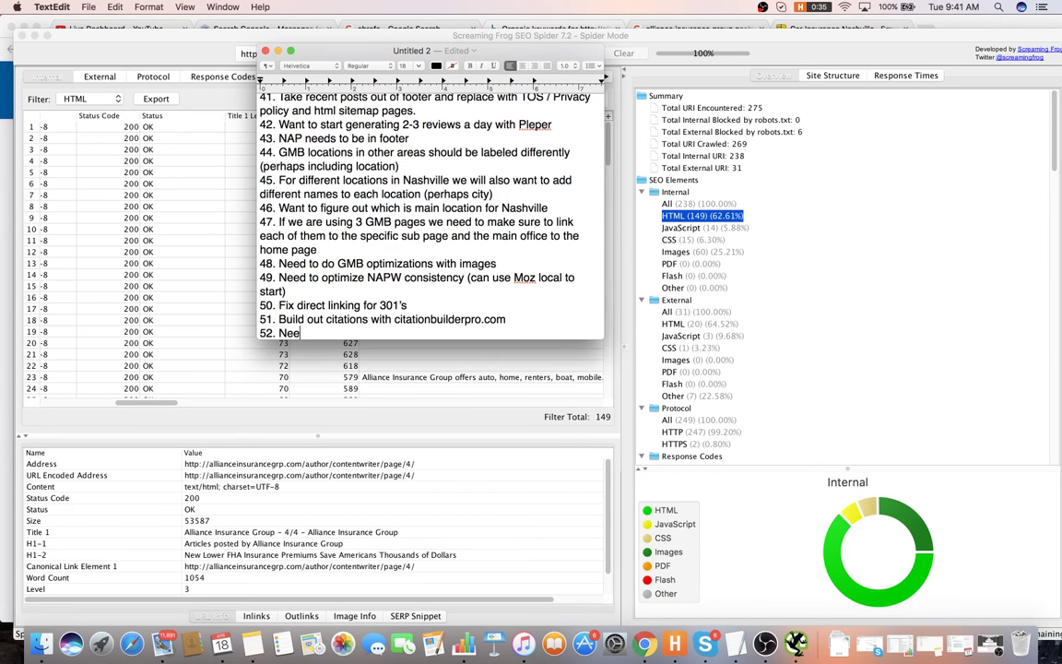
text(d to fix title tags that are way o)
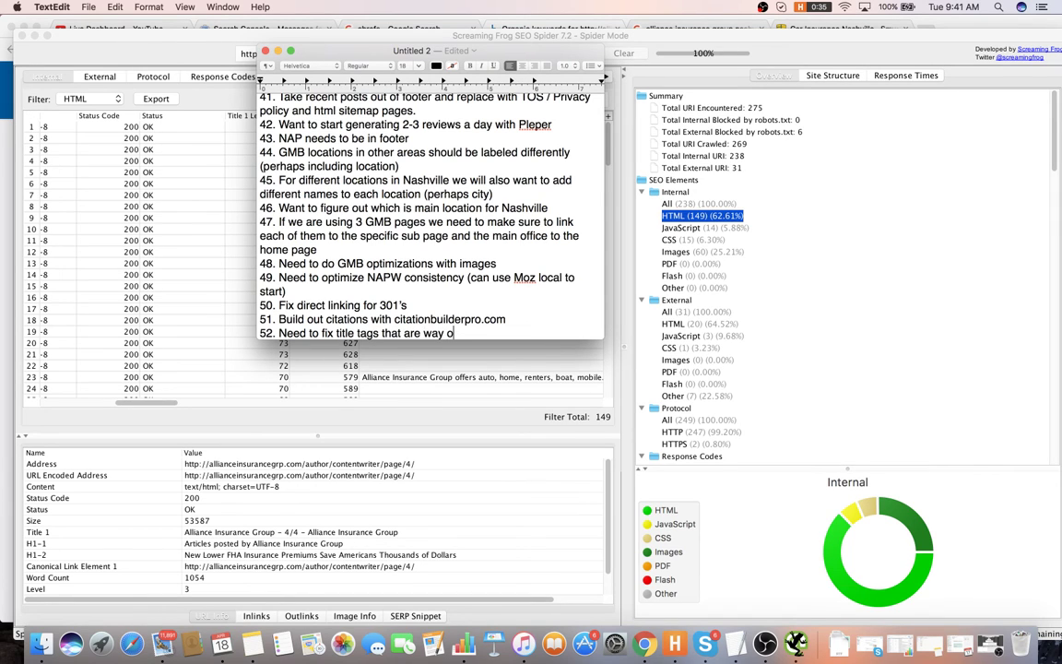
text(ver limit)
scroll(728, 369, down, 8)
scroll(766, 382, down, 10)
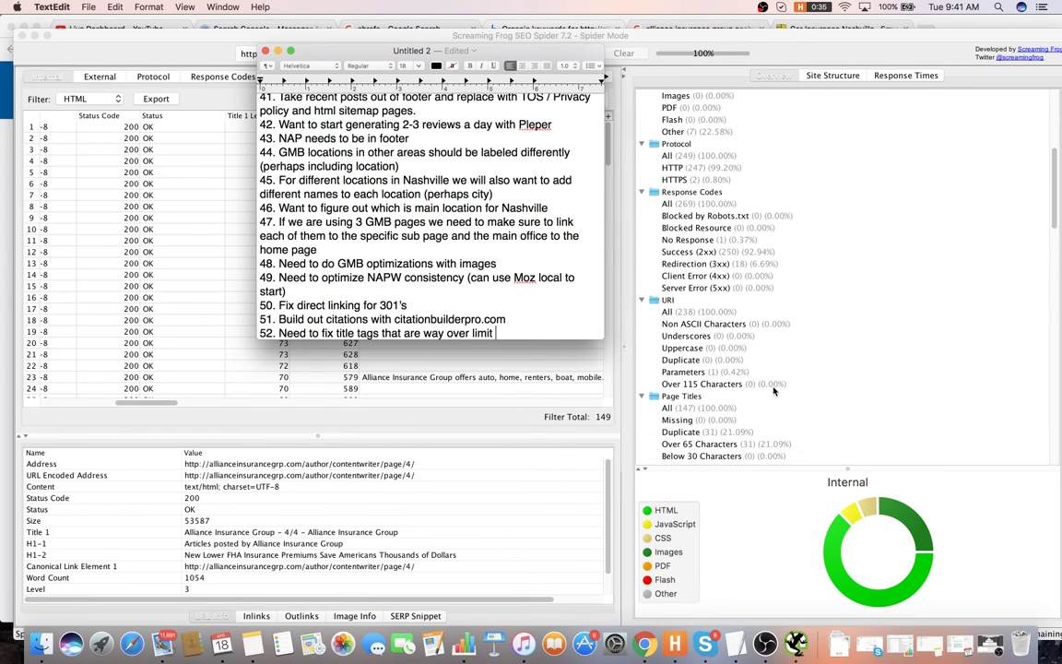
scroll(765, 372, up, 1)
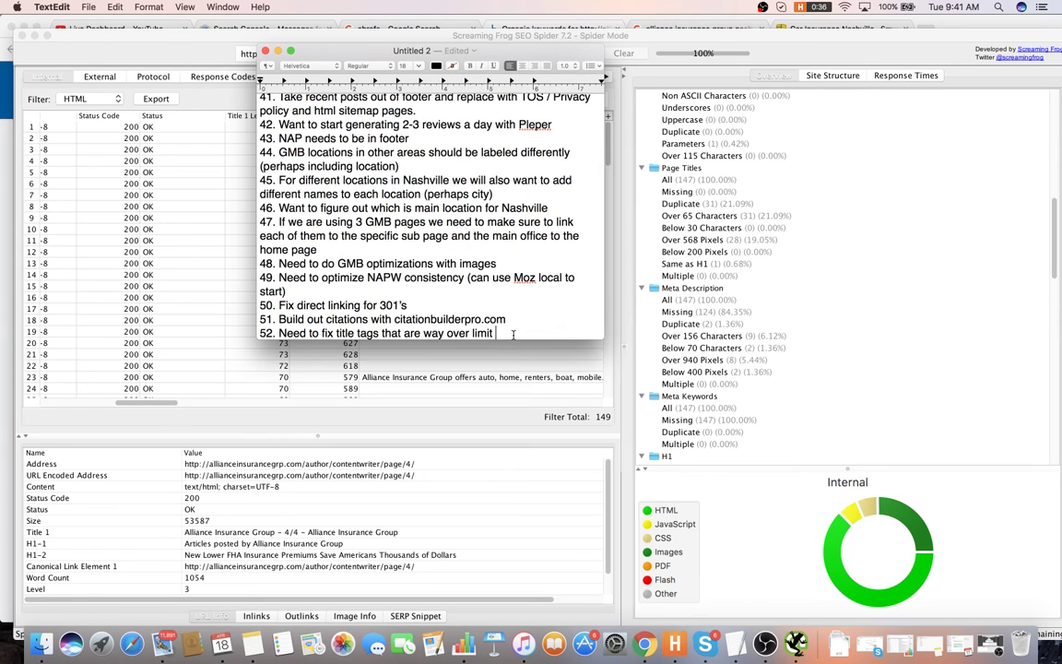
text((31 pages))
key(Return)
text(53. )
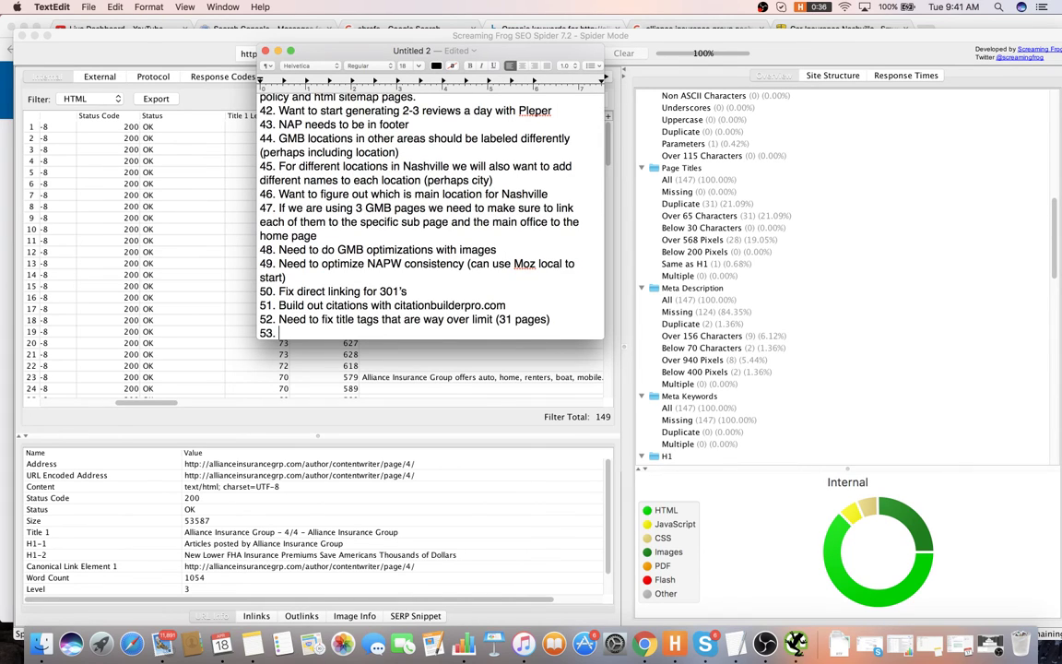
text(Need to fix duplicate tit)
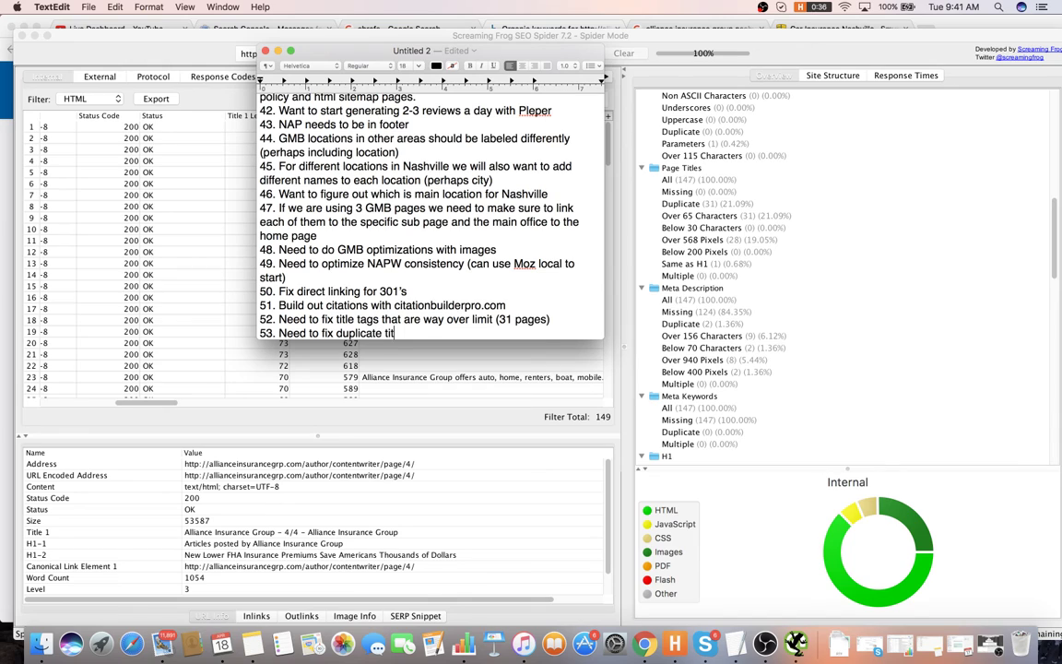
text(les tags )
text((31 oa)
text(ages as well)
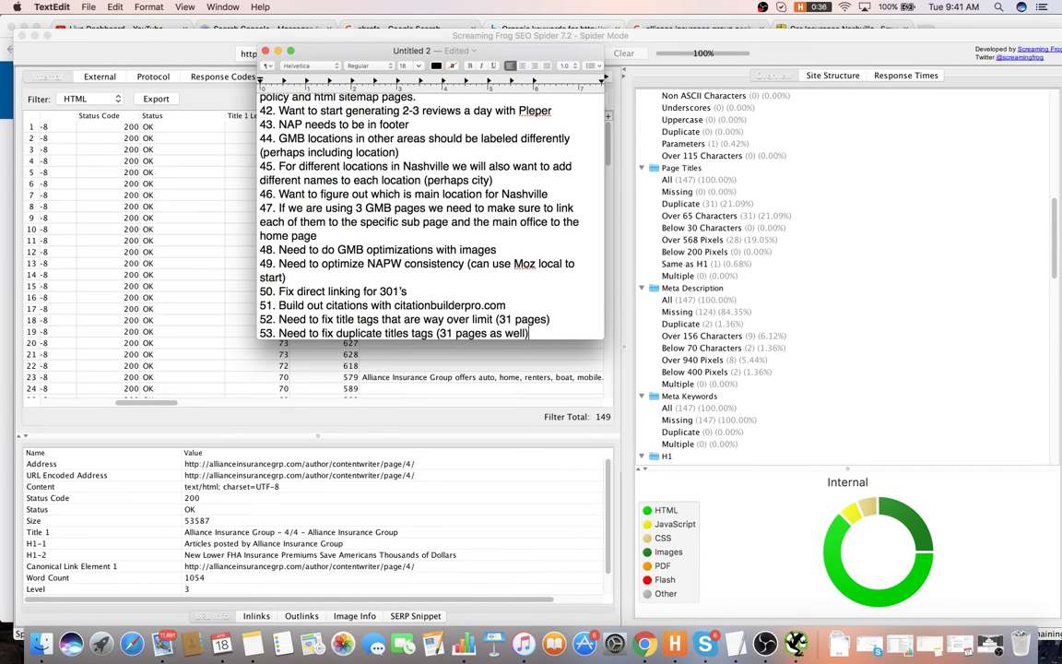
key(Return)
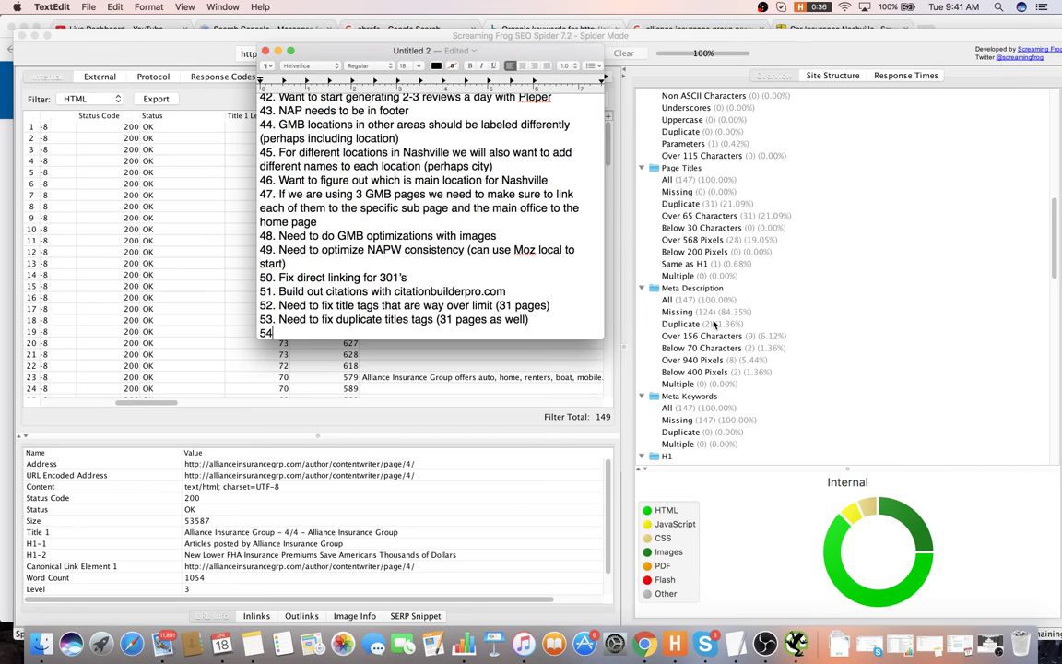
- Add item 54: need to fix missing meta descriptions on 124 pages
text(. Mi)
key(BackSpace)
key(BackSpace)
text(Add n)
key(BackSpace)
text(12)
key(BackSpace)
key(BackSpace)
key(BackSpace)
key(BackSpace)
key(BackSpace)
key(BackSpace)
text(Need to fix m)
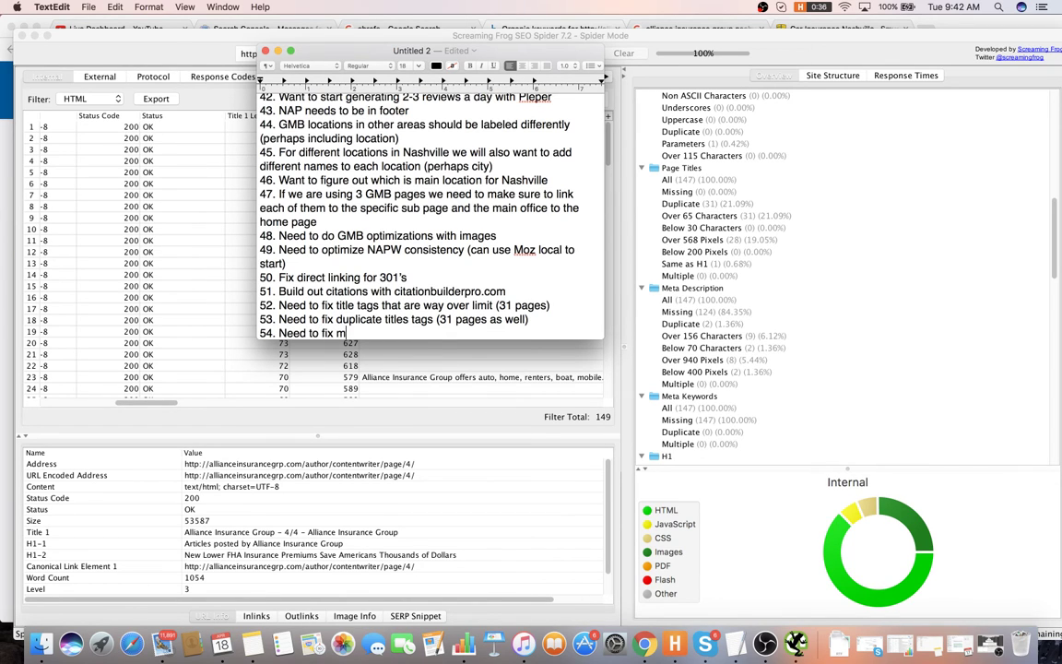
text(issing meta desc)
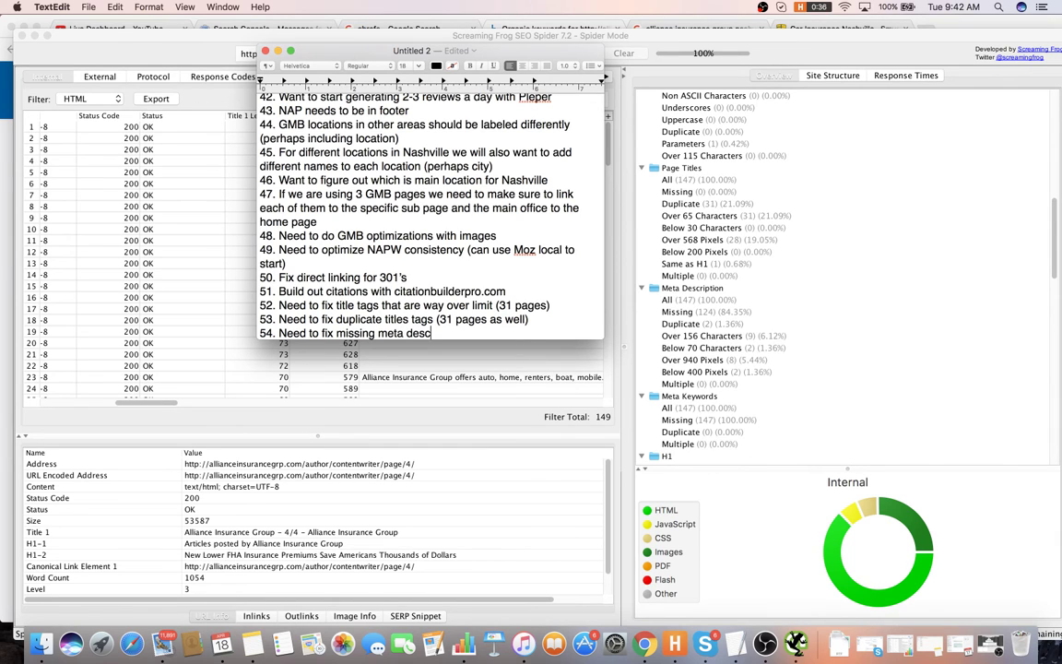
text(riptions)
key(BackSpace)
key(BackSpace)
key(BackSpace)
text(4 pages))
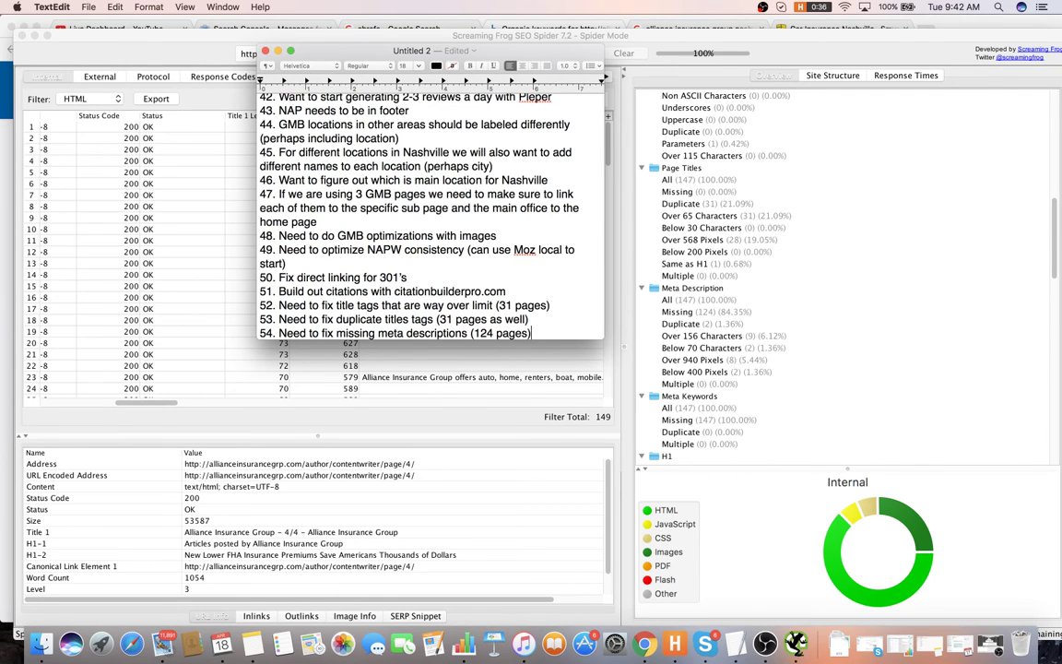
key(Return)
- Add item 55: get rid of meta keywords
text(55.)
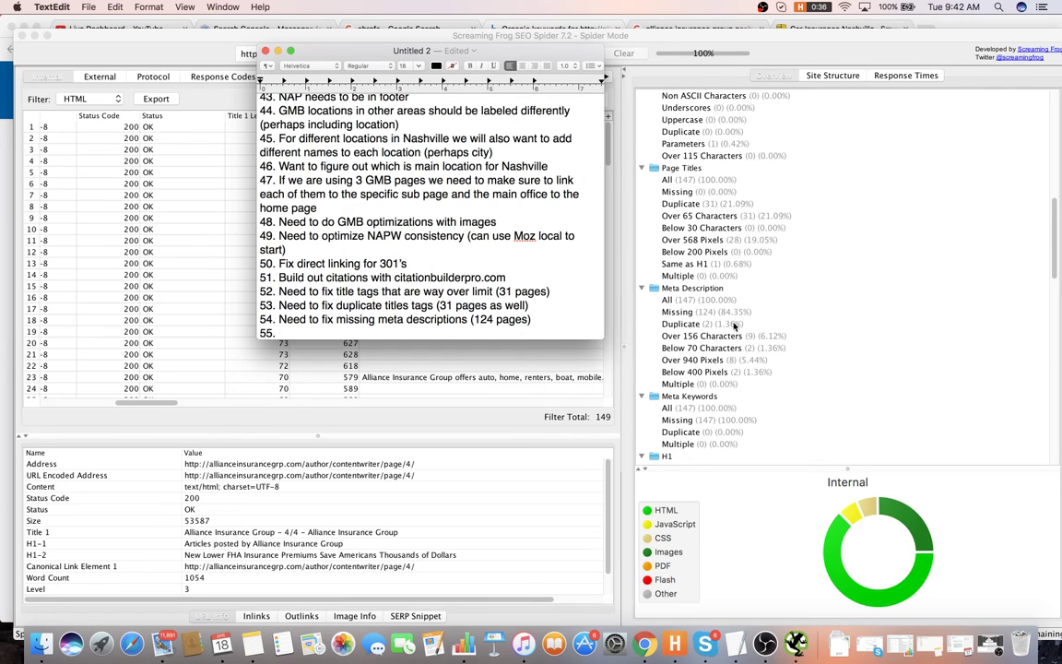
scroll(734, 324, down, 5)
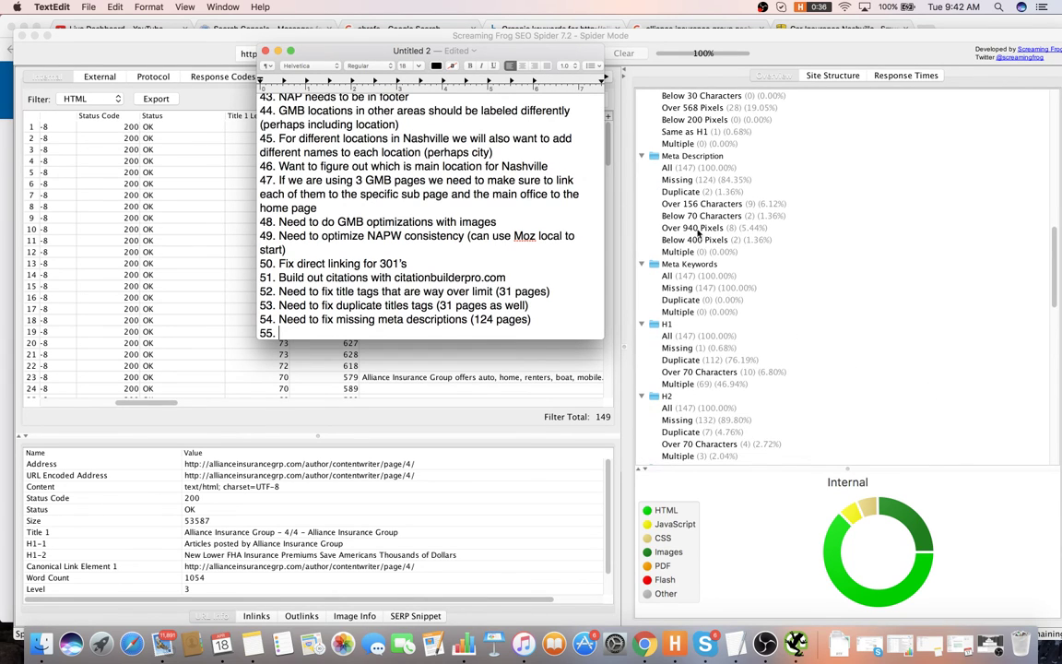
scroll(709, 240, down, 3)
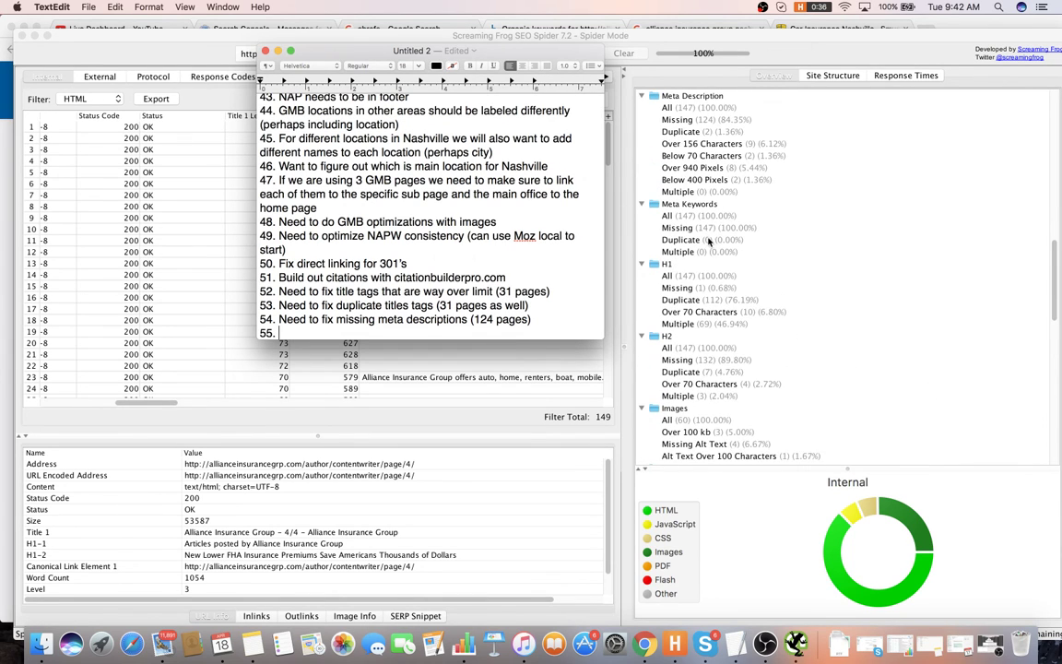
key(super+Tab)
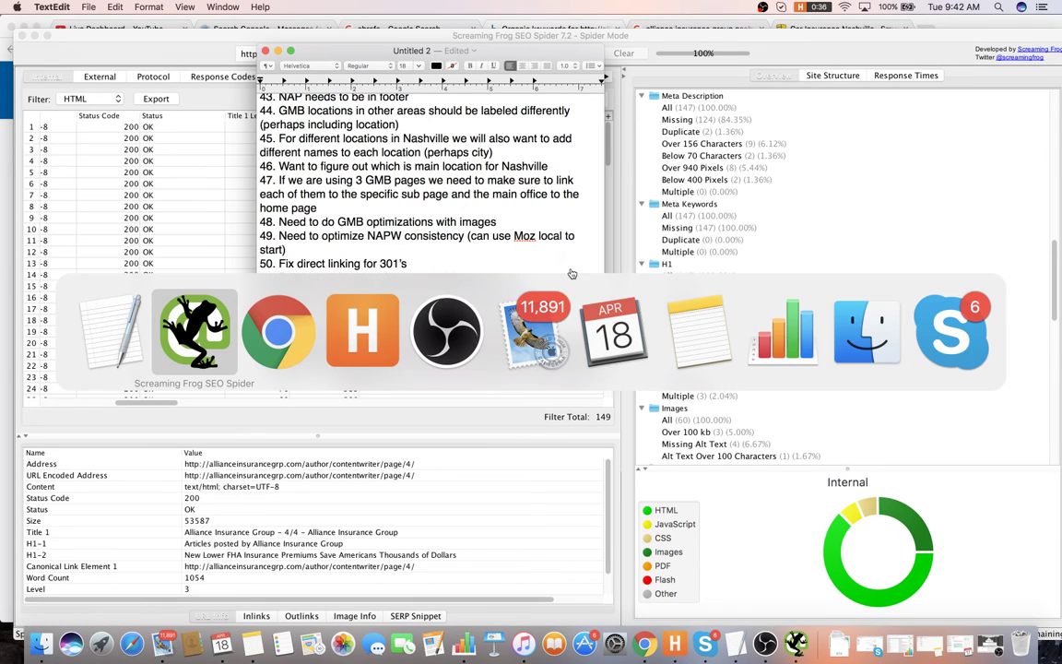
key(Escape)
text(Ge)
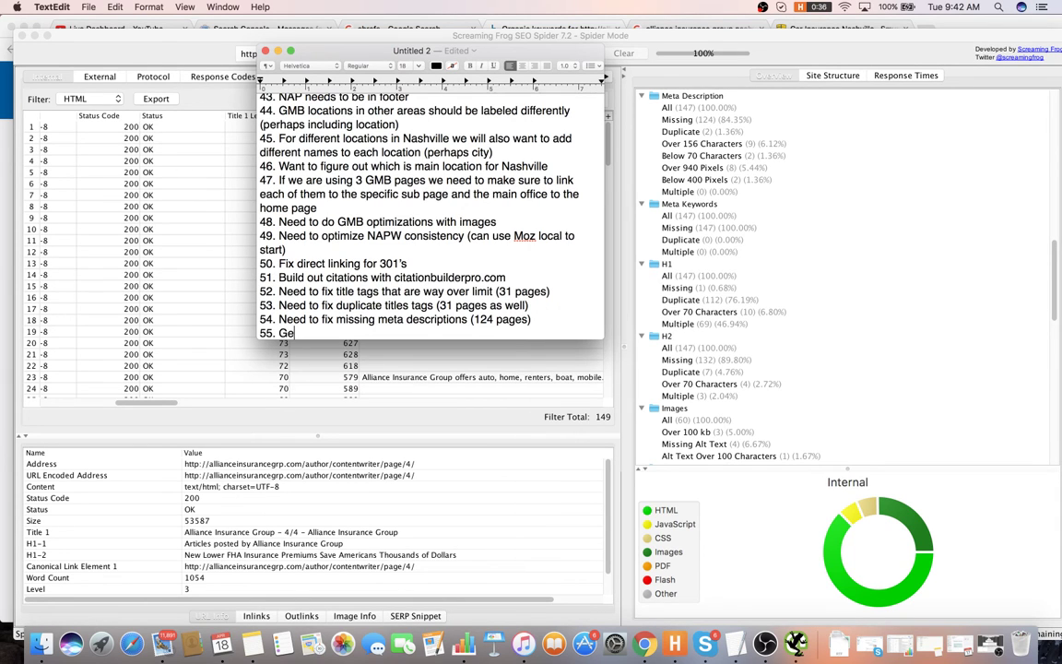
text(t rid of meta keyuwo)
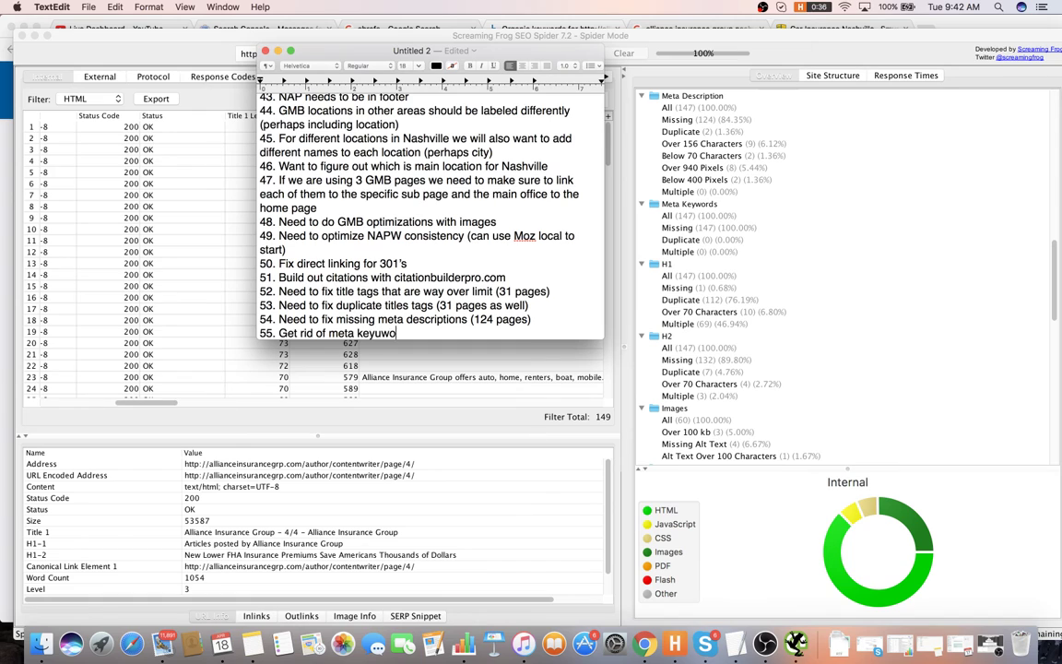
key(BackSpace)
key(BackSpace)
text(words)
key(Return)
- Add item 56: get rid of duplicate h1's, then start a new line
text(56.)
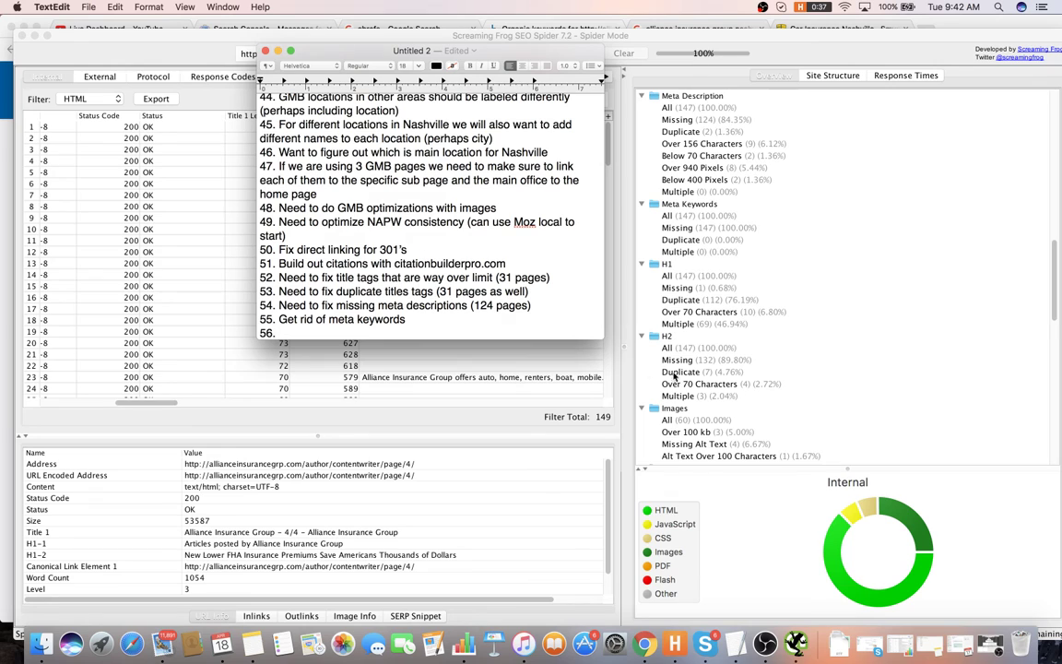
scroll(674, 375, down, 3)
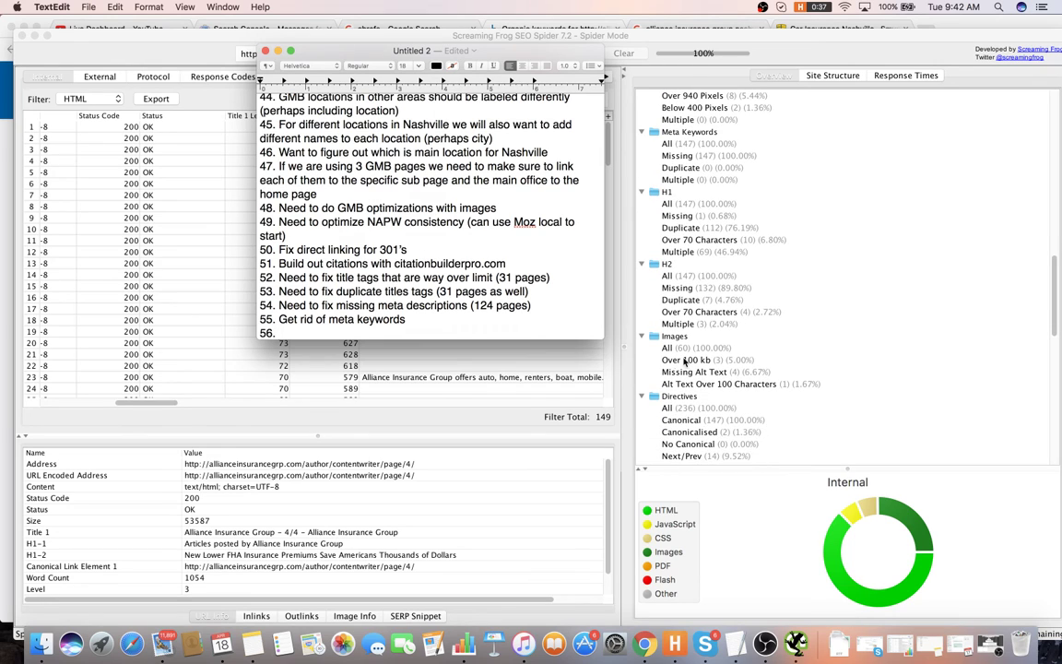
text(6. Get rid of duplicate h1's)
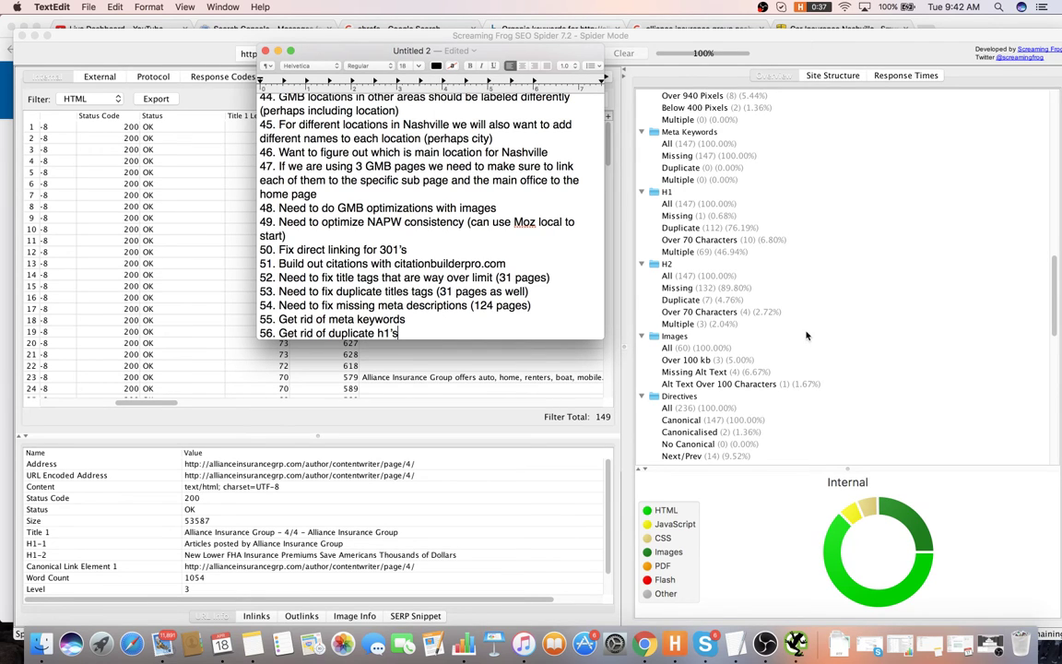
scroll(803, 337, down, 3)
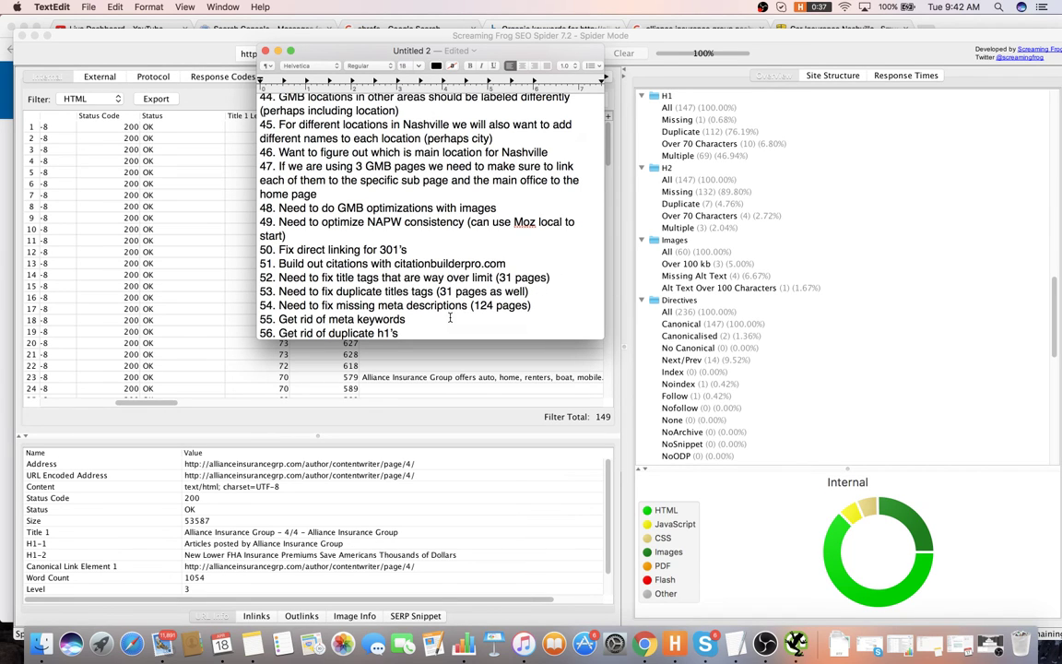
key(Return)
- Begin line 57 and scroll back through the audit notes
text(57.)
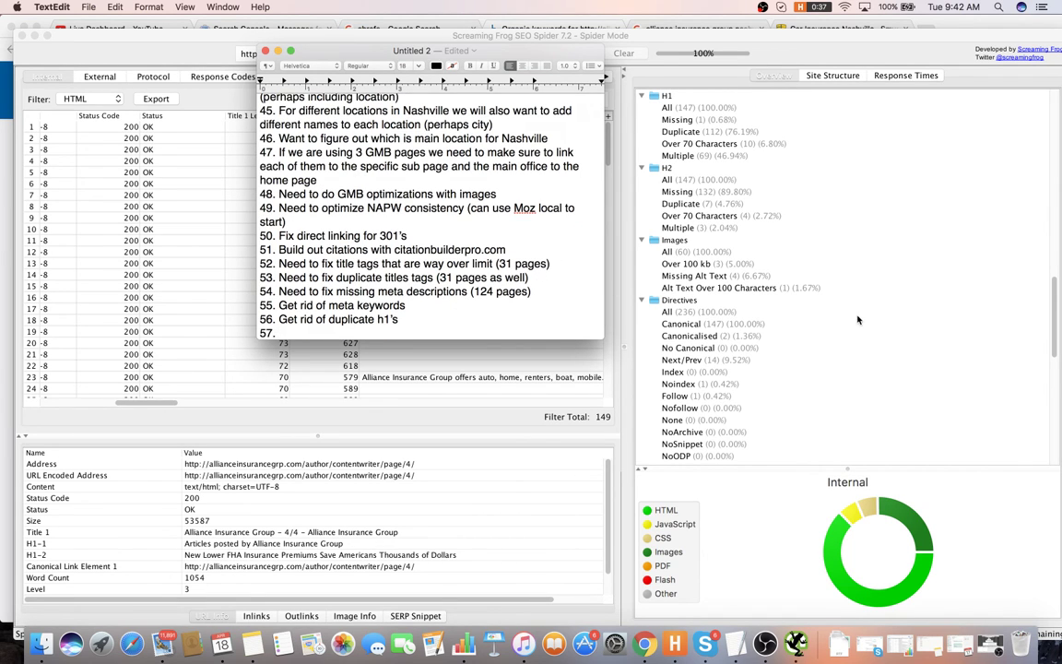
scroll(857, 320, down, 5)
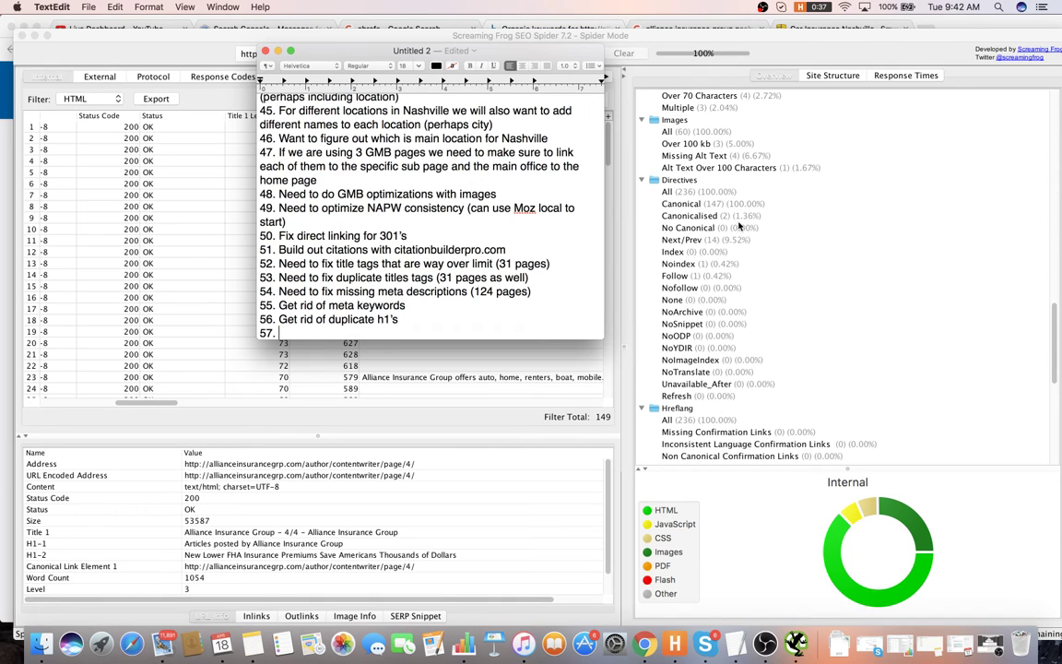
scroll(739, 226, down, 10)
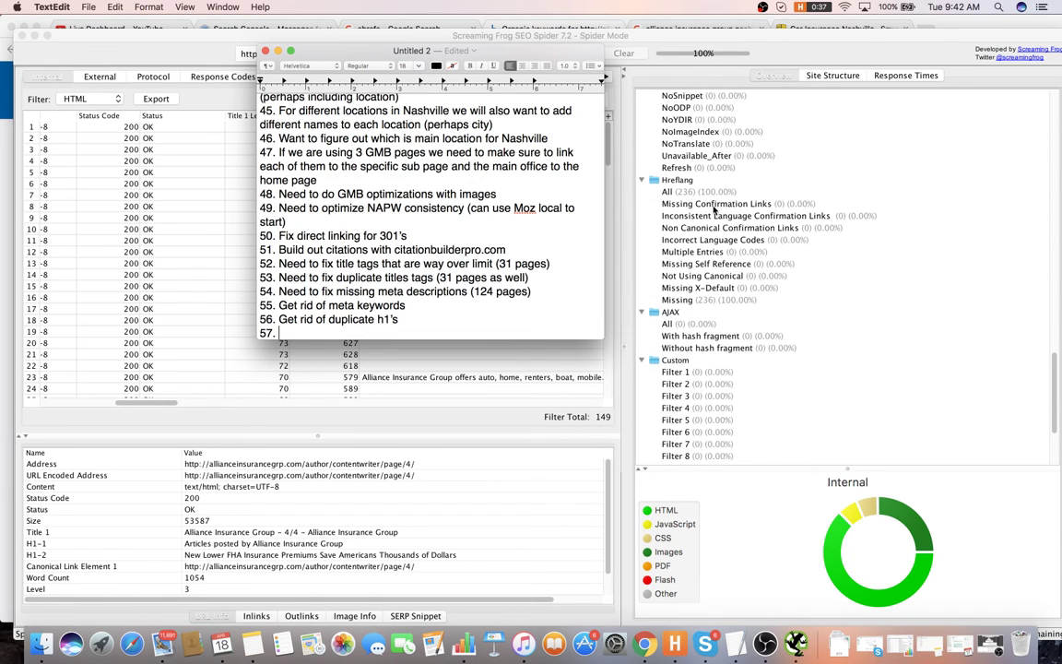
scroll(714, 210, down, 6)
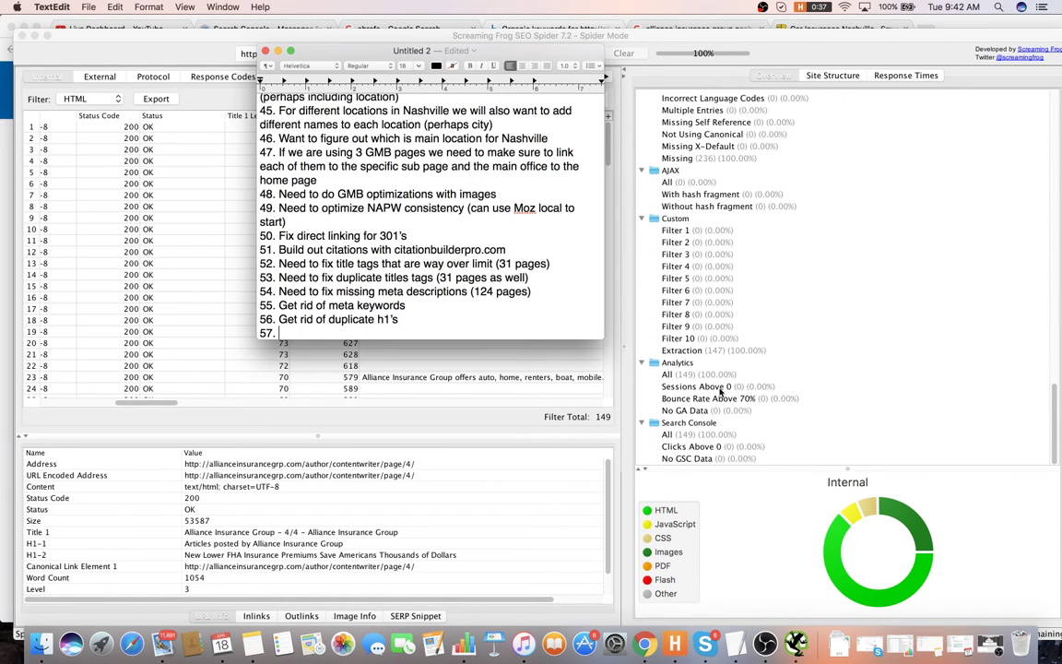
scroll(730, 377, up, 15)
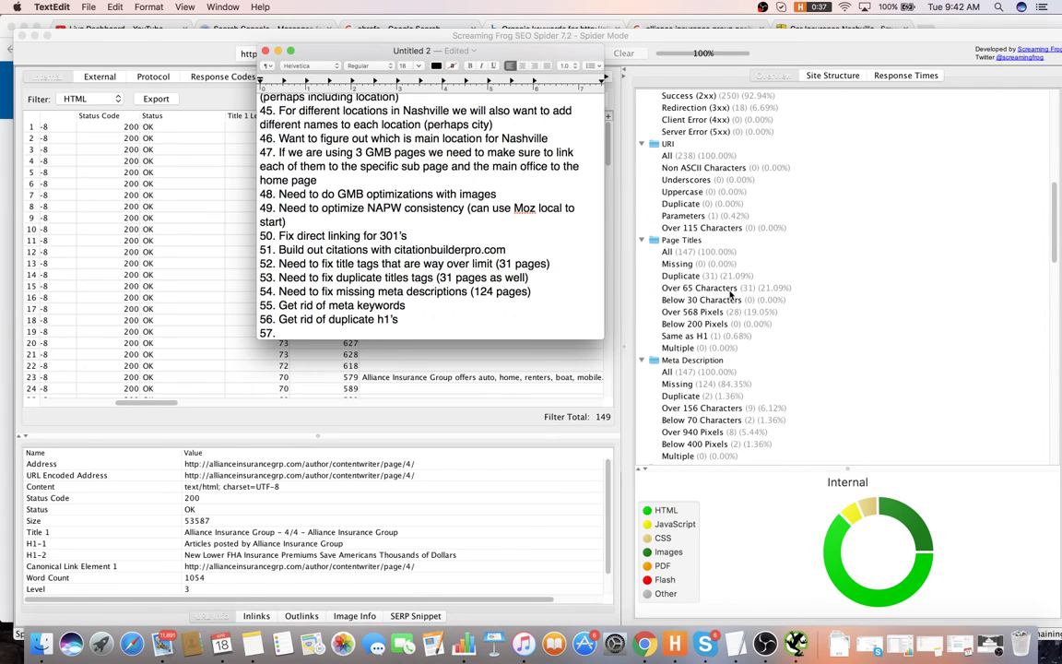
scroll(718, 284, up, 2)
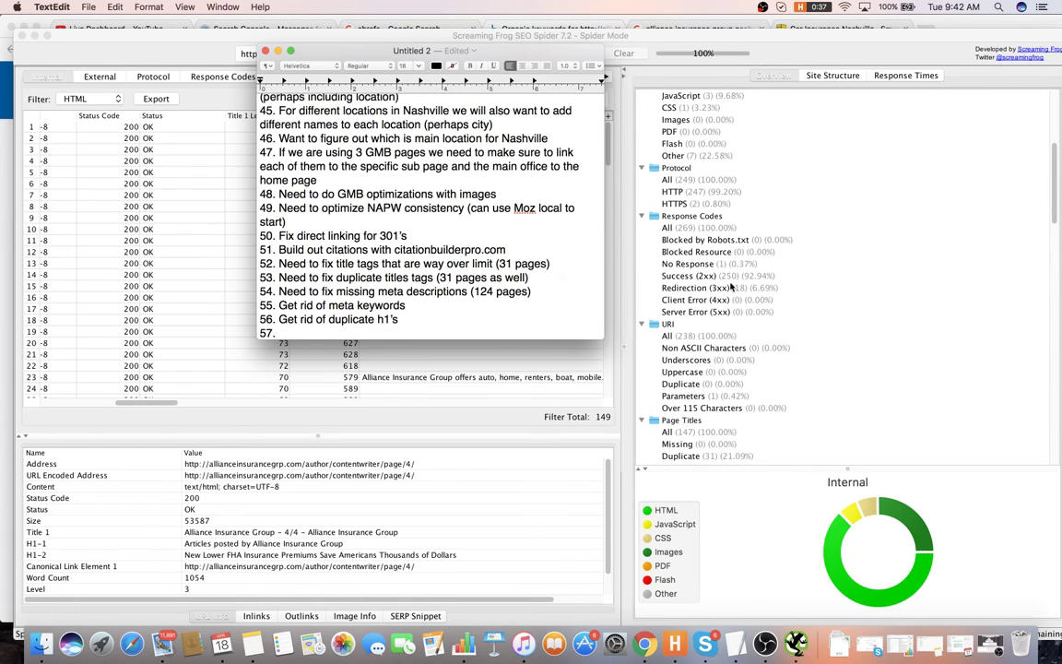
scroll(719, 285, up, 3)
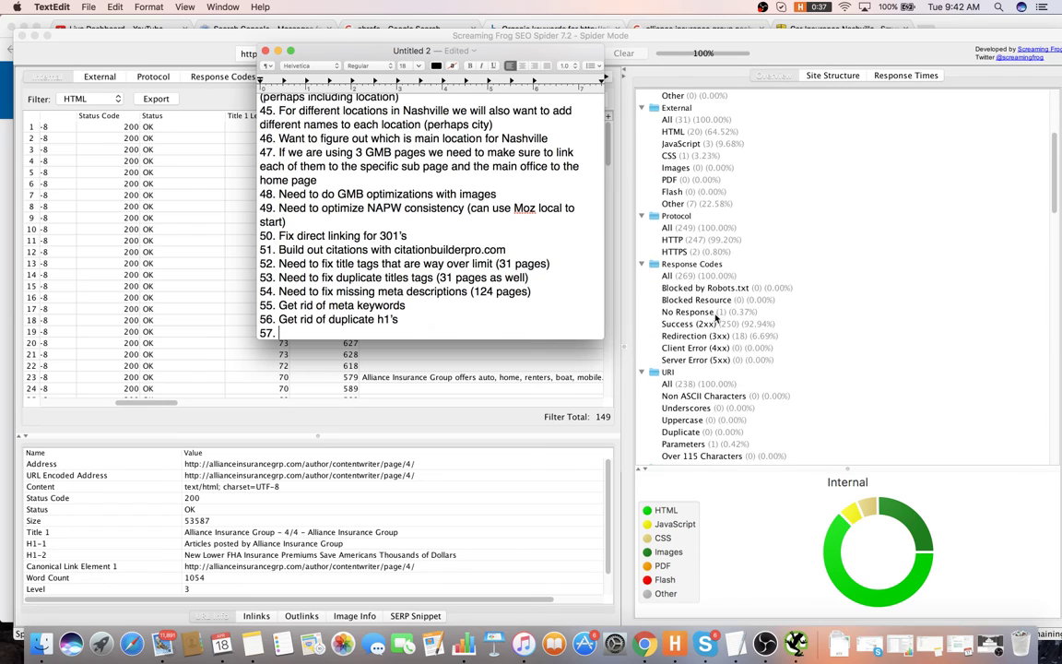
scroll(742, 332, up, 7)
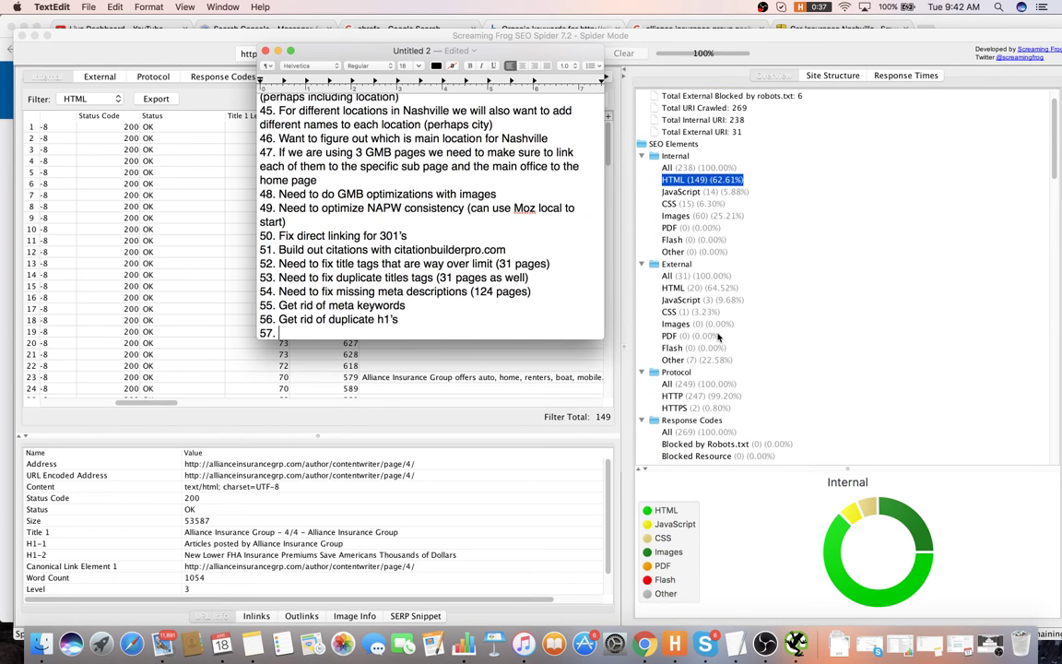
scroll(646, 194, up, 2)
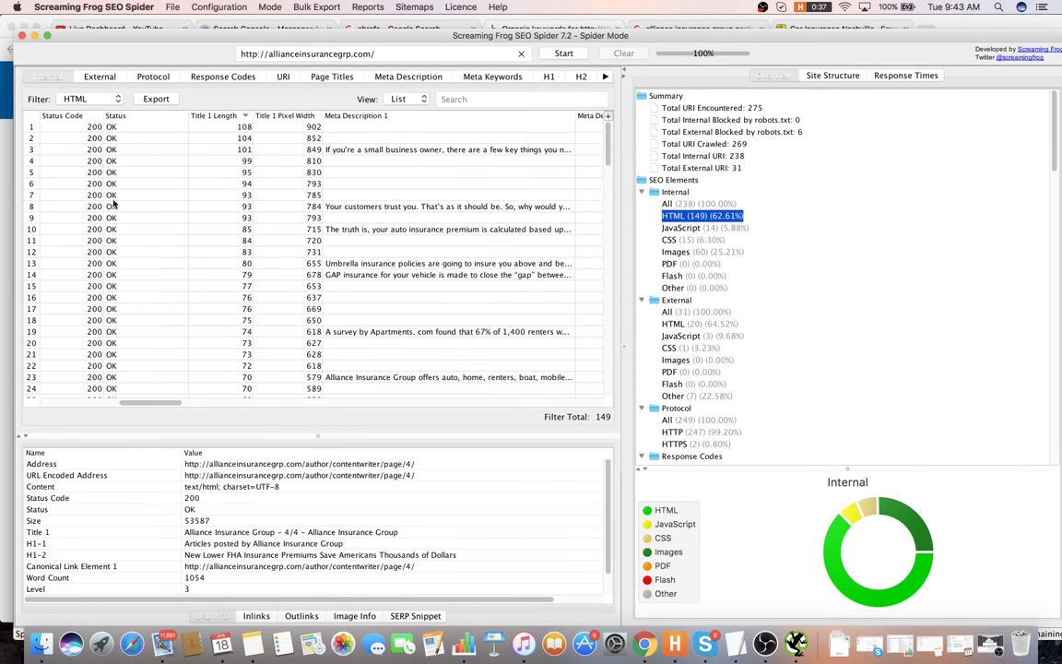
- Check the crawl's Site Structure depth and Response Times statistics, then return to TextEdit
click(103, 206)
drag(147, 406, 413, 401)
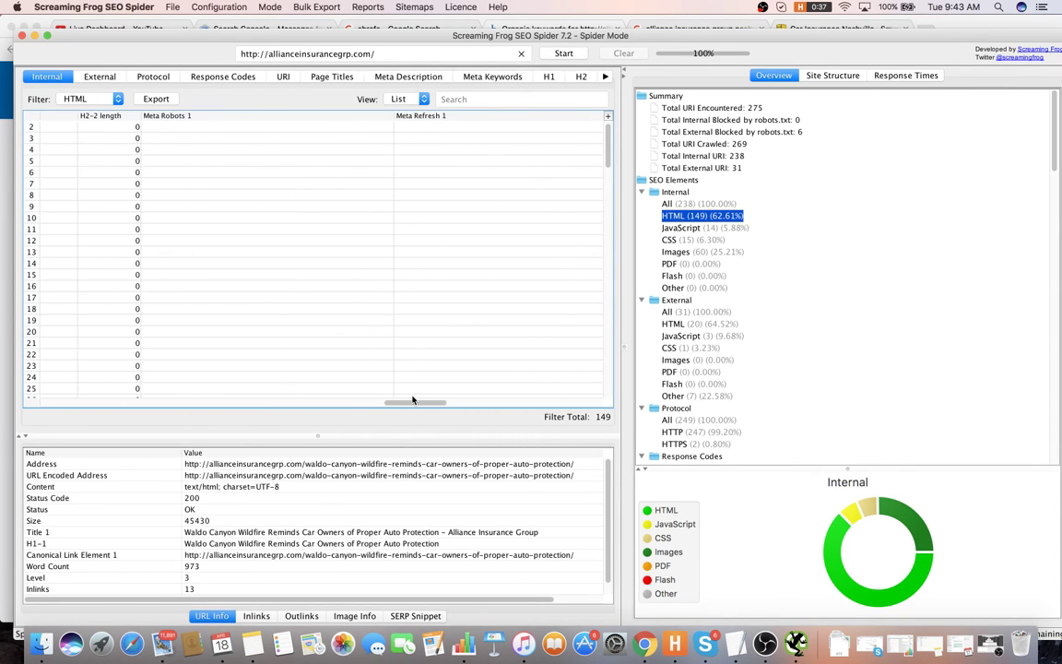
click(857, 74)
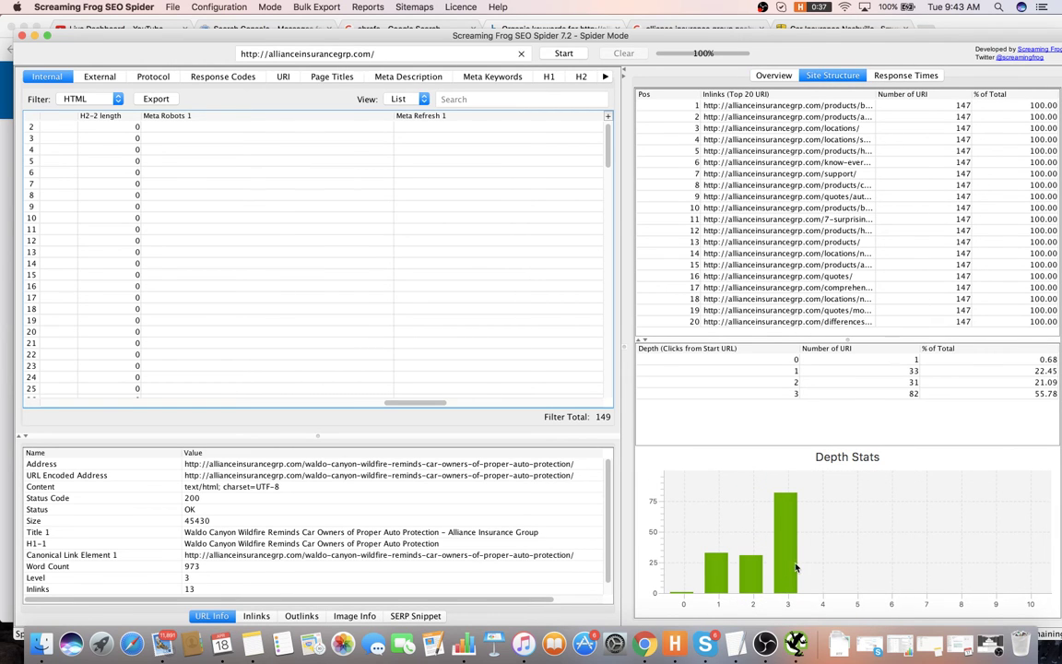
click(917, 75)
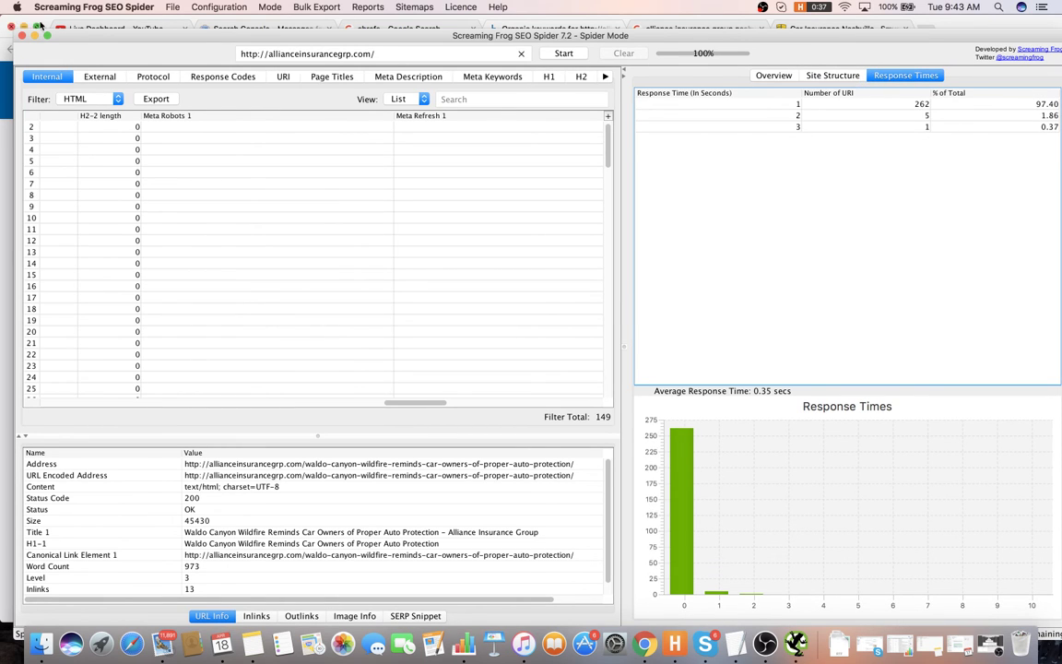
key(super+Tab)
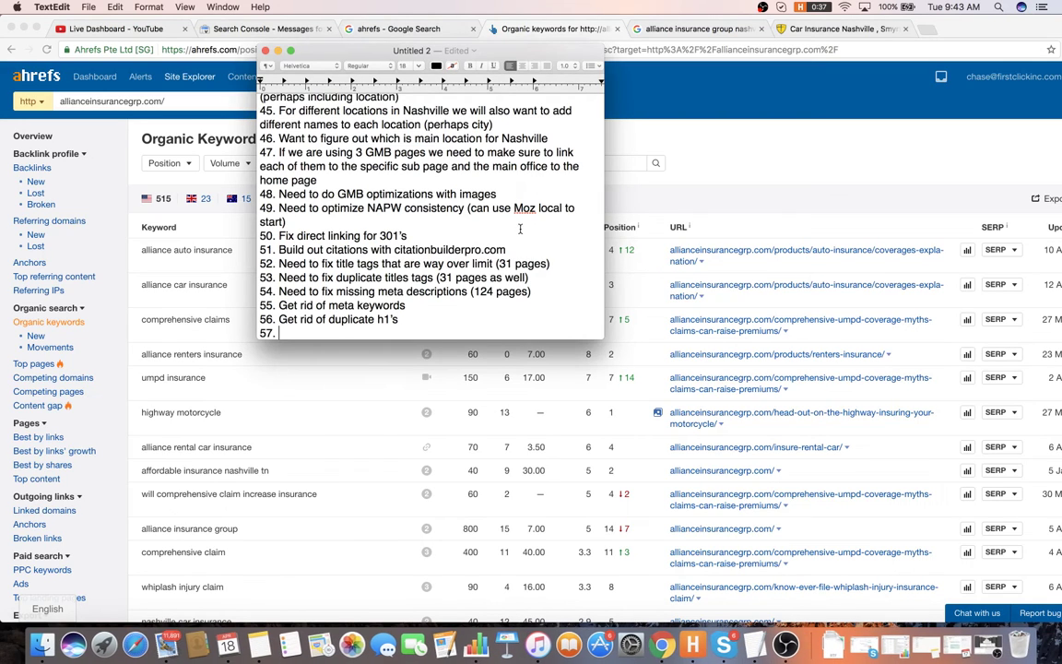
- Replace the empty item 57 with a 'Top 10 Road Map --' heading below item 56
triple_click(319, 334)
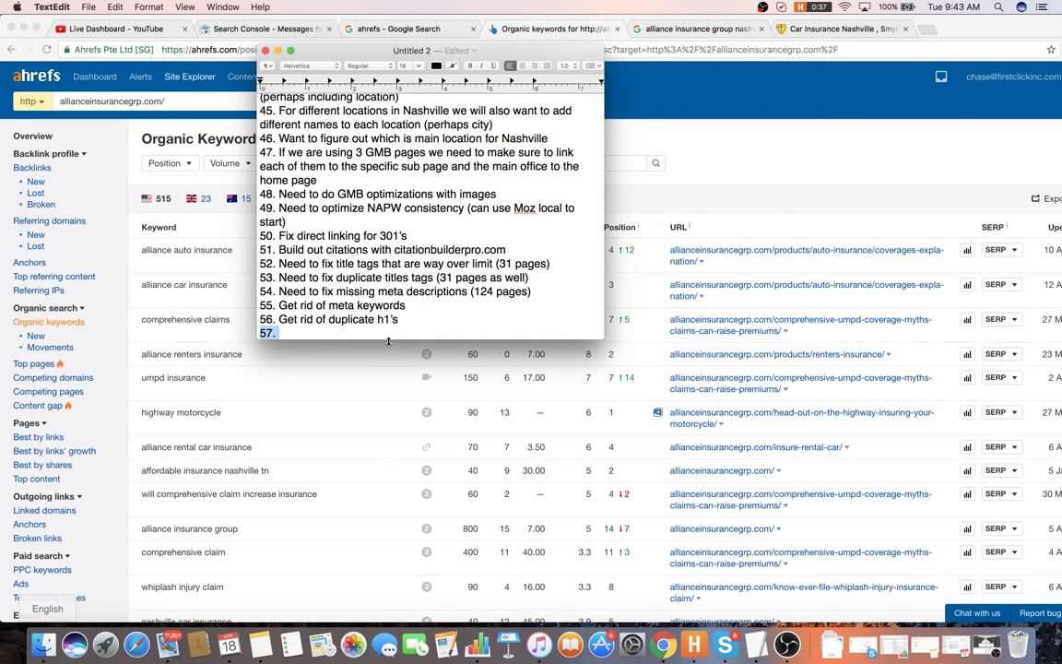
key(BackSpace)
key(Return)
key(Return)
key(Return)
key(Return)
key(Return)
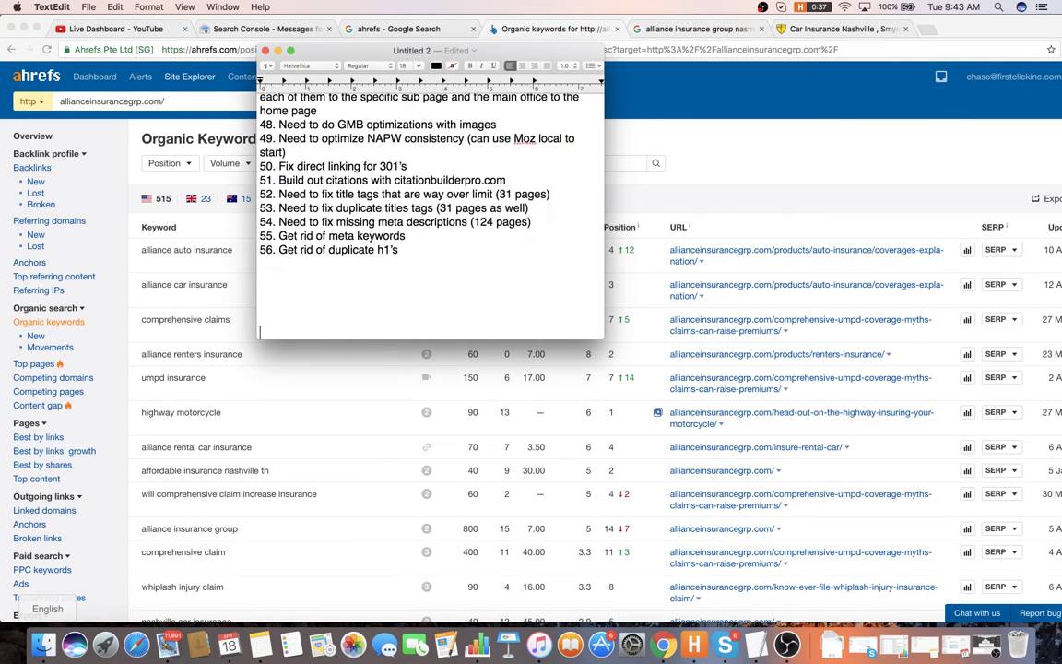
key(Return)
text(Top 10)
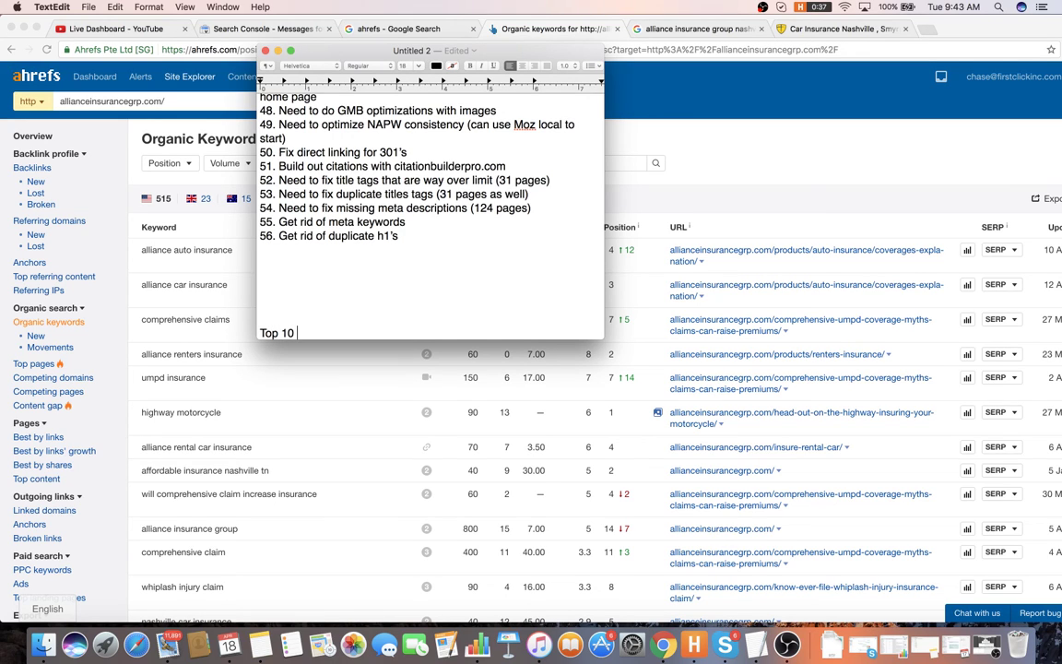
text( Road Map )
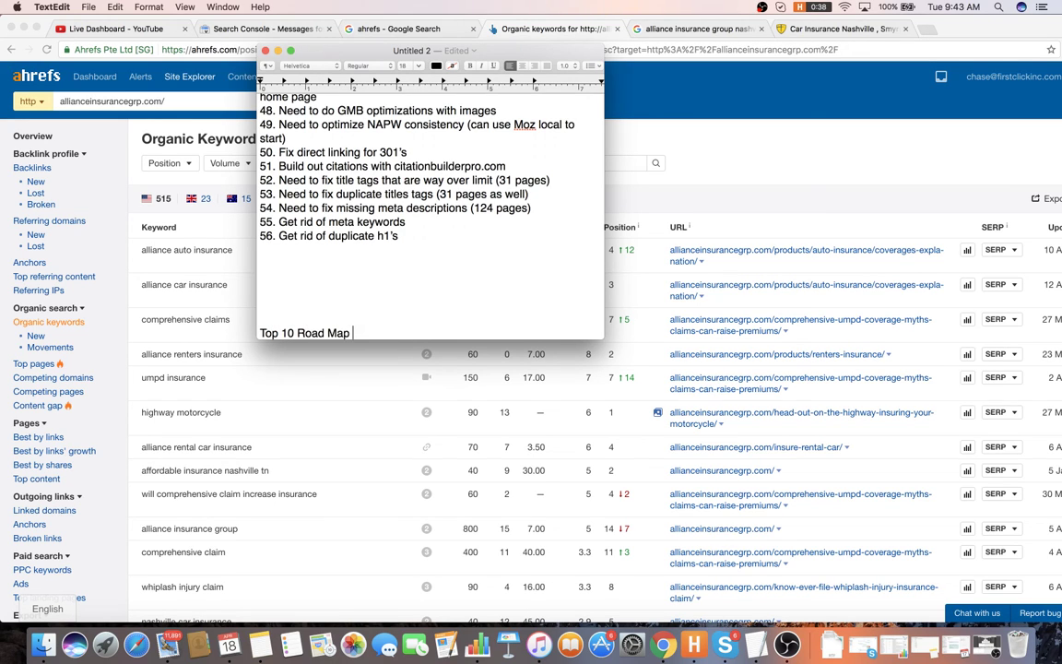
text(--)
key(Return)
key(Return)
- Add empty numbered lines 1. through 10. under the heading
text(1.)
key(Return)
text(2.)
key(Return)
text(3.)
key(Return)
text(4)
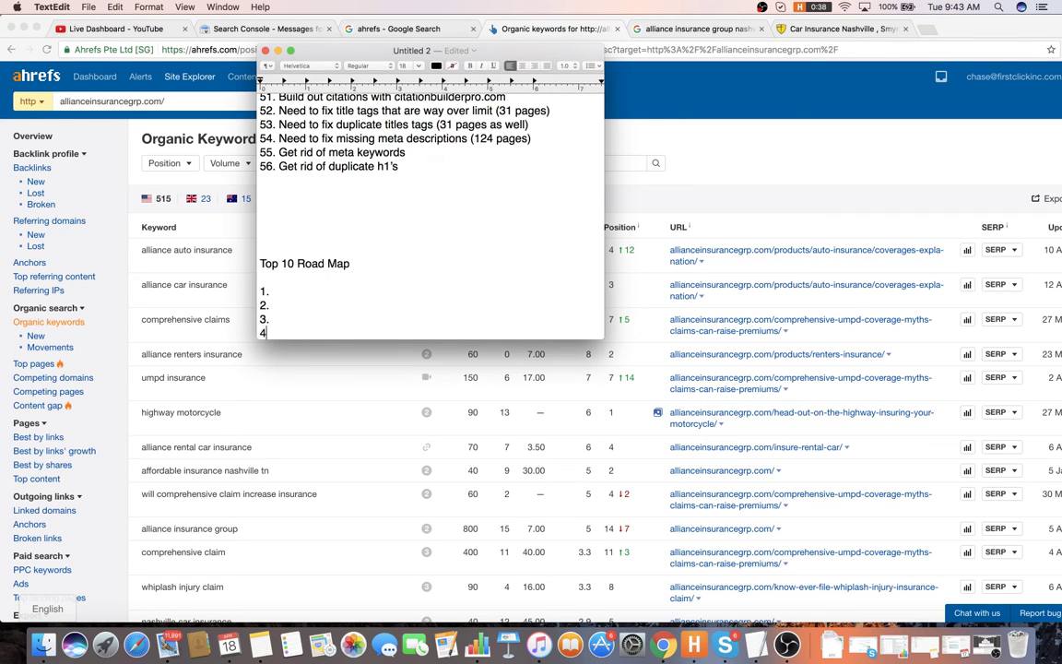
key(period)
key(Return)
text(5.)
key(Return)
text(6.)
key(Return)
text(7.)
key(Return)
text(8)
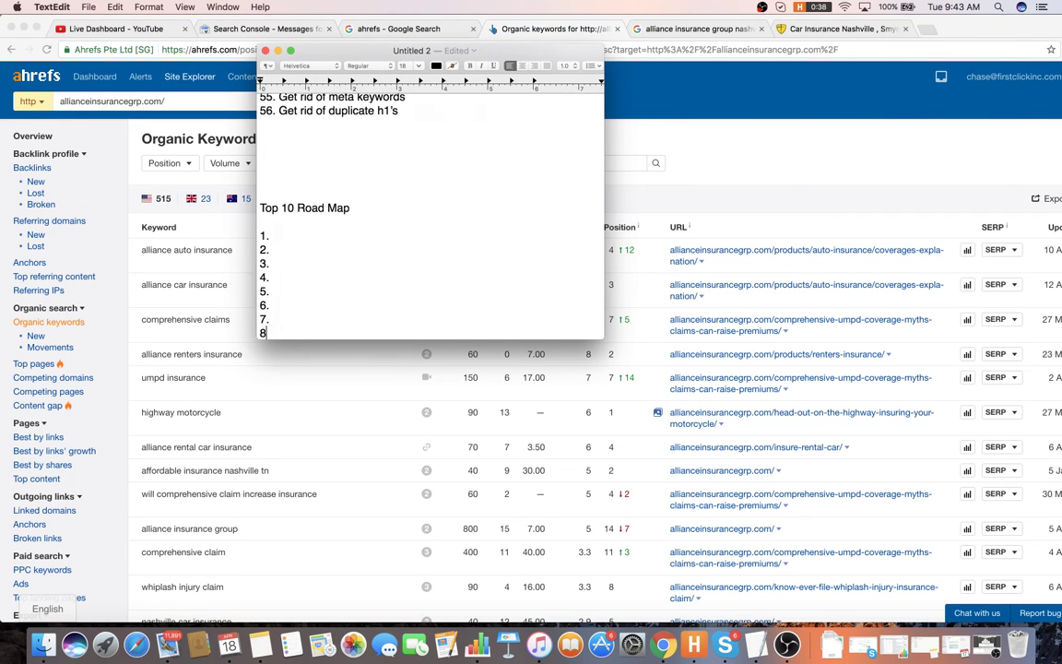
text(.)
key(Return)
text(9.)
key(Return)
text(10.)
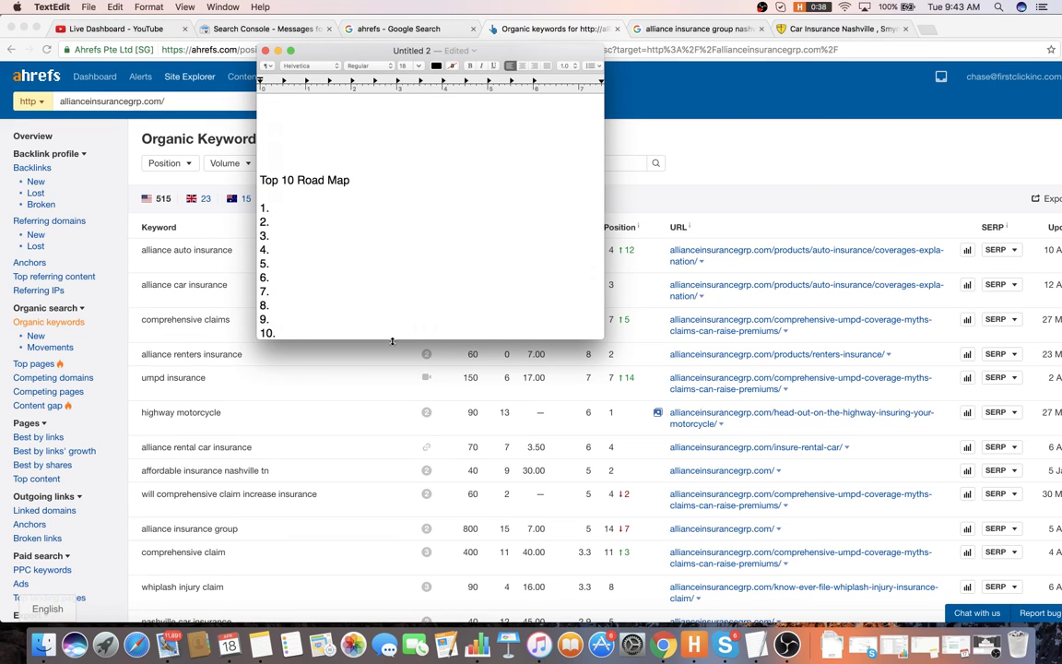
- Enlarge the TextEdit notes window to show more items
click(406, 65)
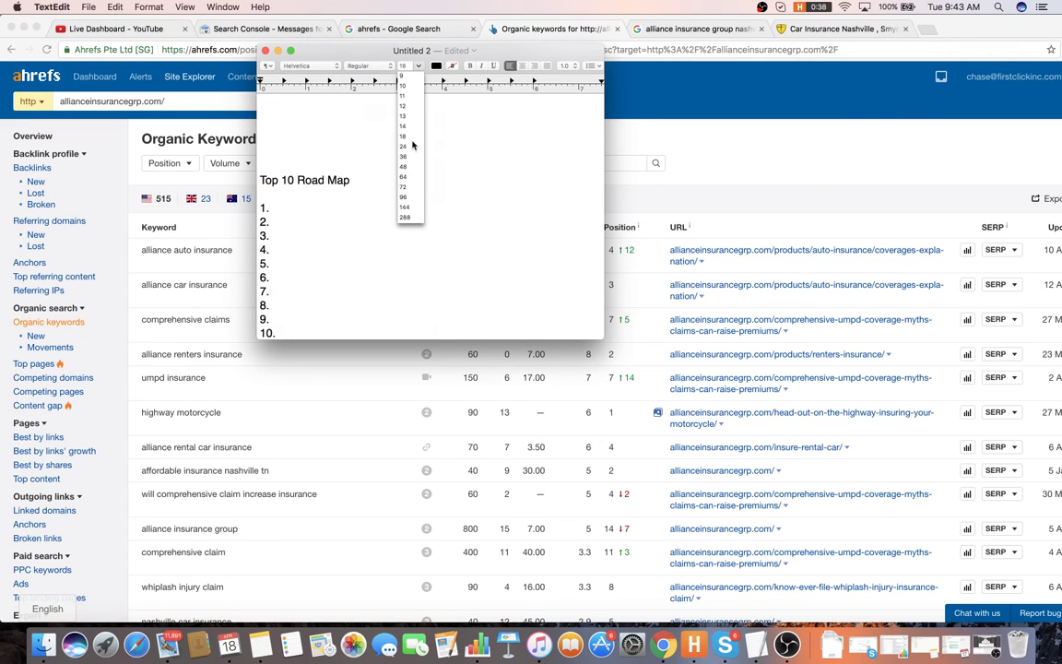
click(310, 72)
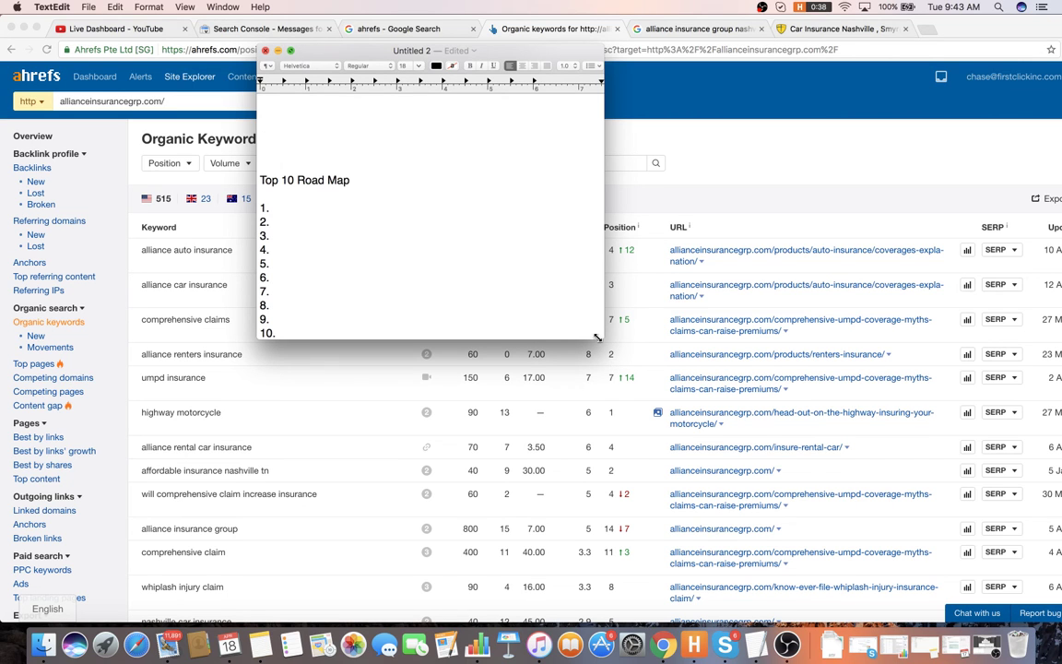
drag(598, 338, 911, 544)
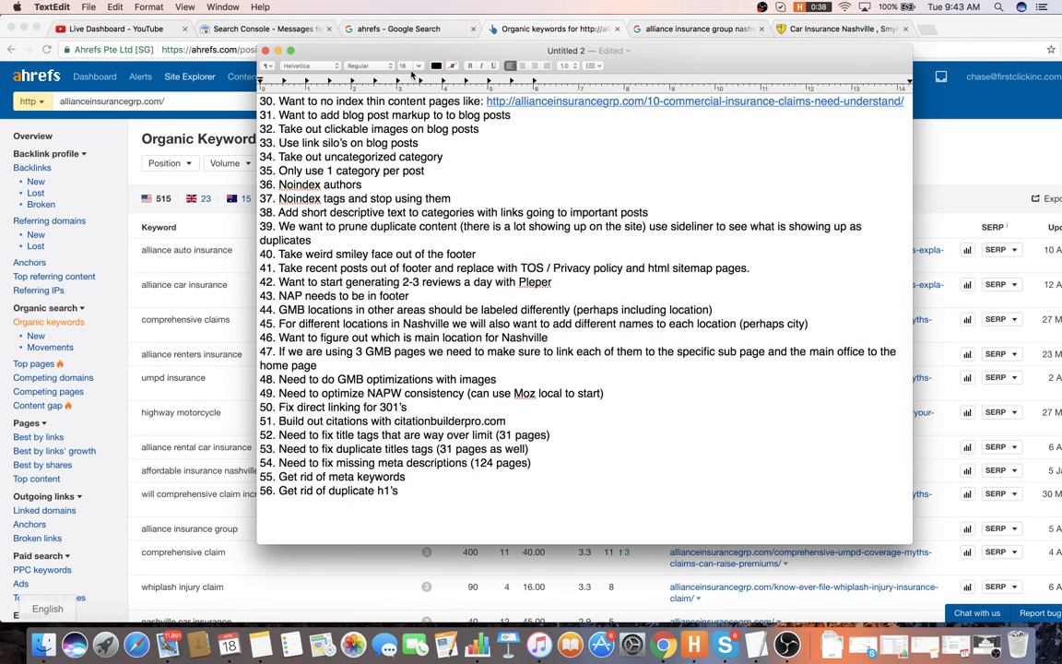
- Set the whole audit document's text to size 13
click(417, 65)
click(373, 123)
triple_click(409, 212)
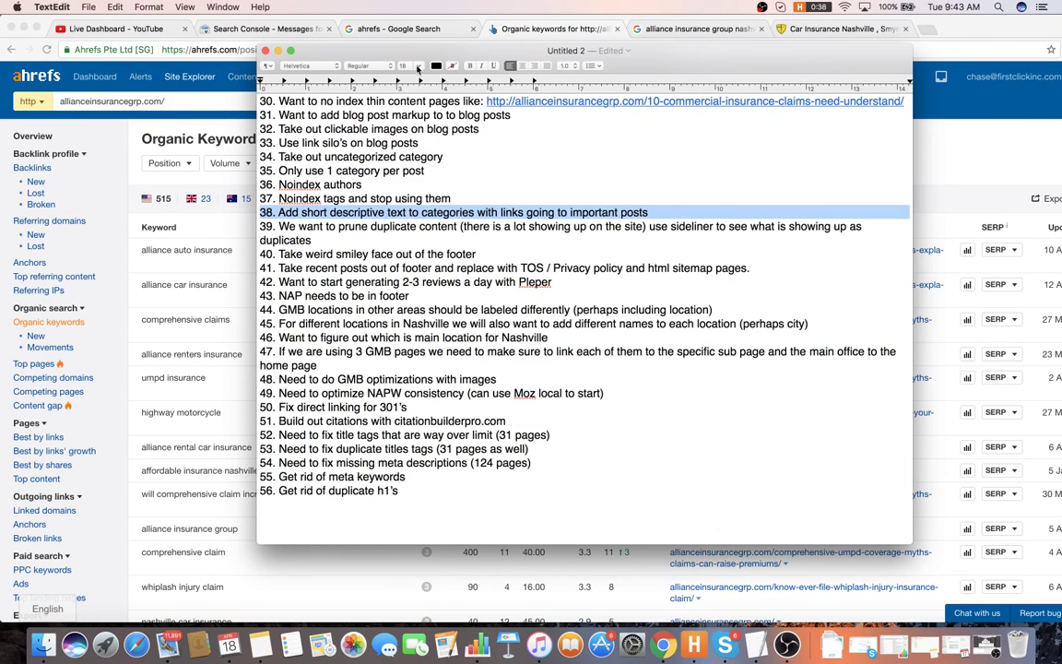
key(super+a)
click(418, 65)
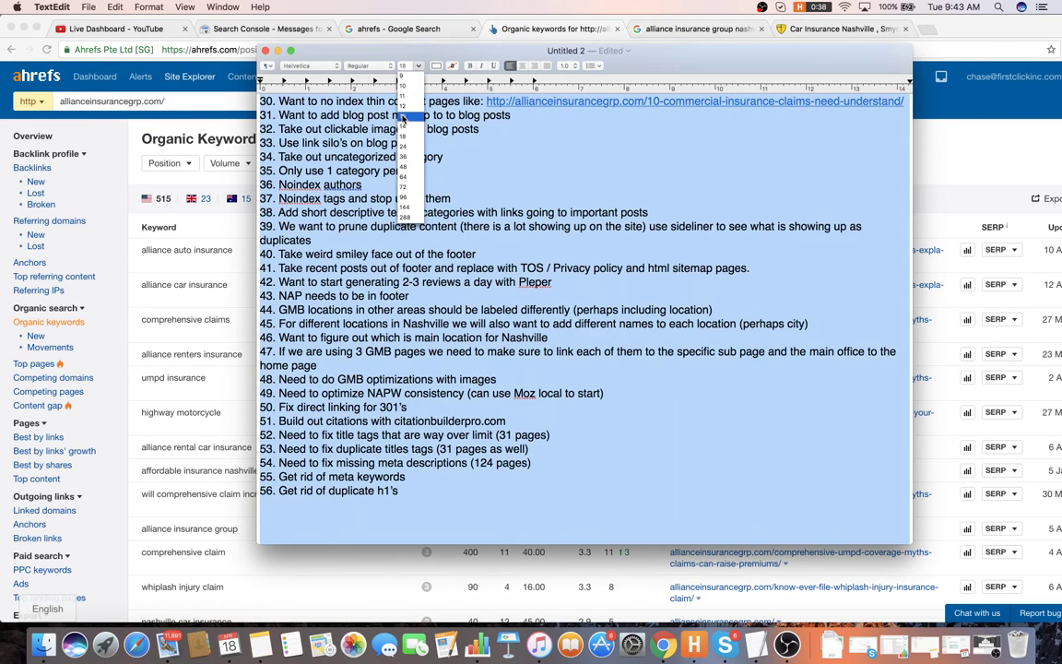
click(369, 111)
click(424, 127)
scroll(434, 139, down, 2)
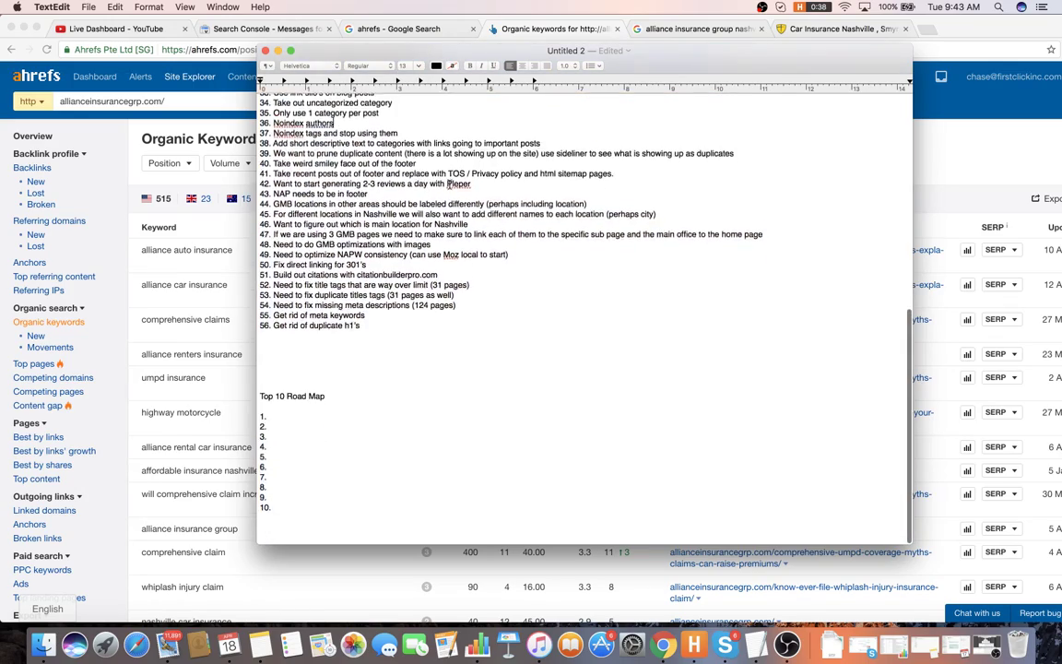
scroll(460, 162, up, 15)
scroll(459, 162, down, 2)
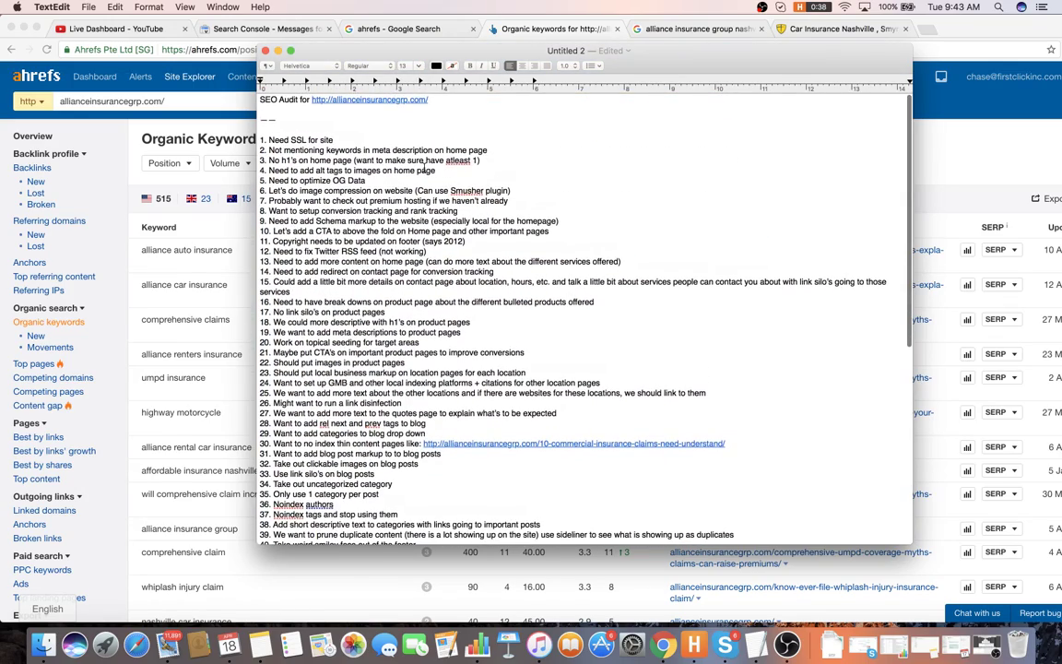
- Read the recent live chat questions on the YouTube Live Dashboard, then return to TextEdit
click(970, 341)
key(super+1)
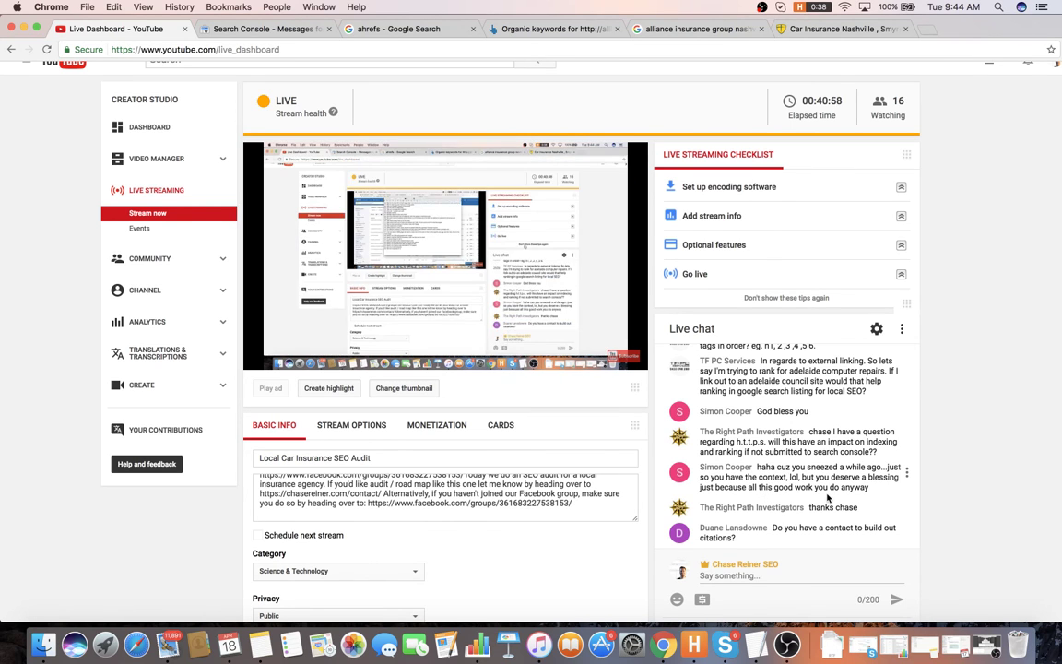
scroll(795, 492, down, 1)
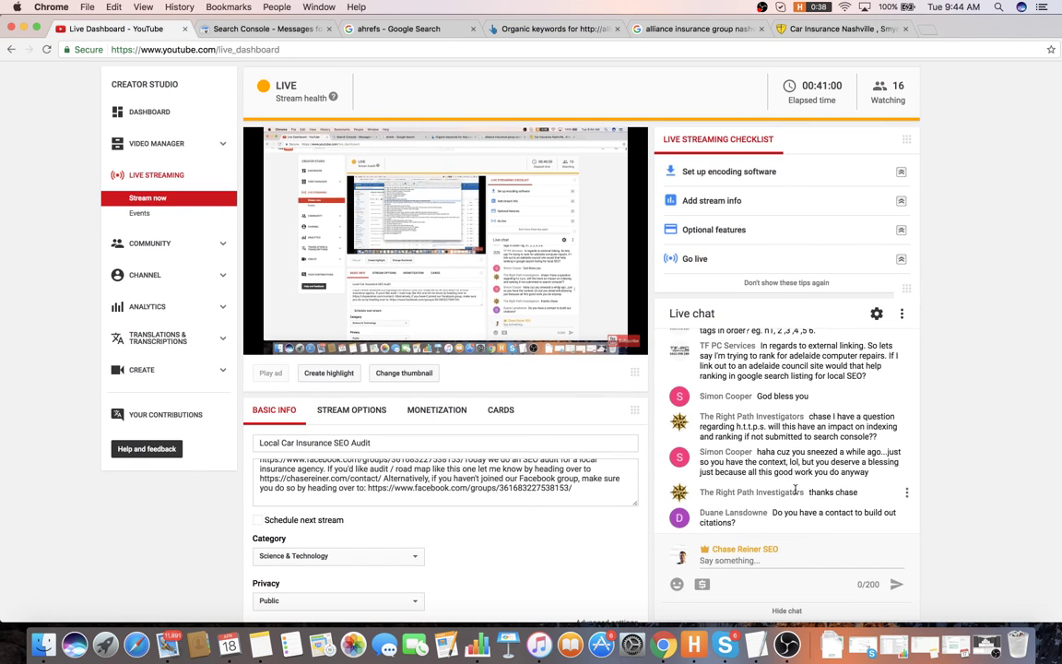
scroll(830, 471, down, 2)
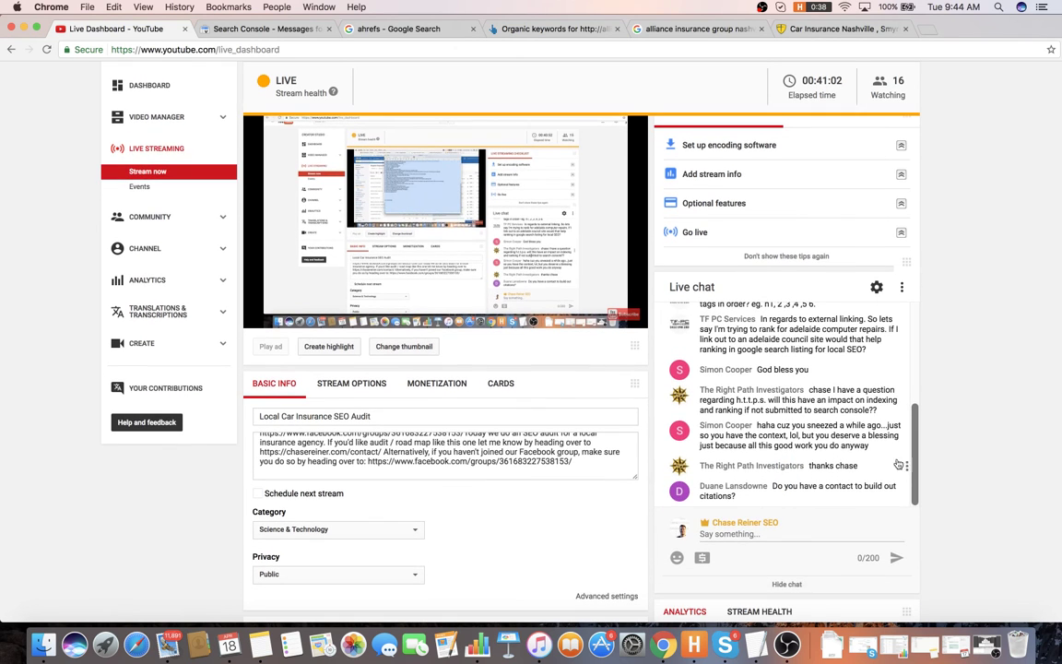
scroll(908, 450, down, 1)
scroll(931, 430, up, 1)
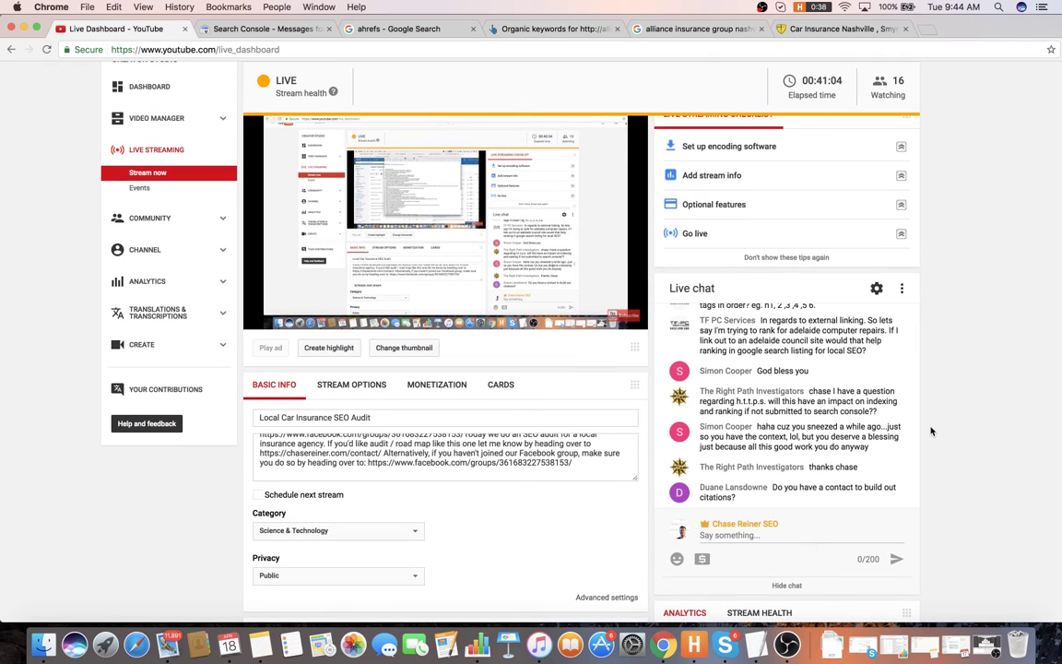
scroll(932, 429, up, 1)
scroll(936, 427, down, 2)
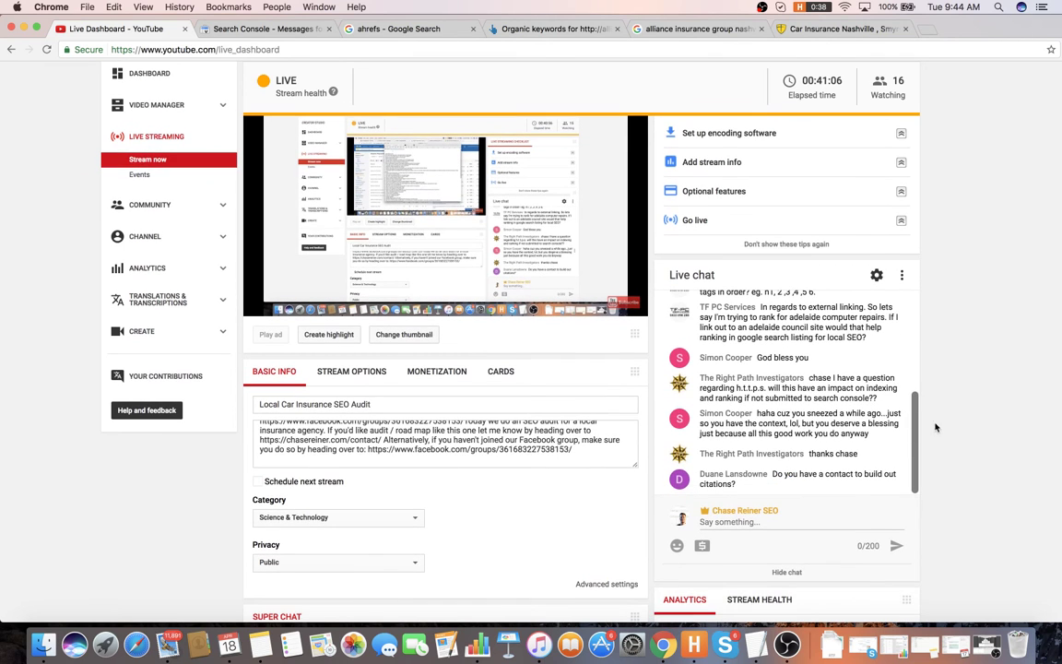
scroll(848, 378, up, 1)
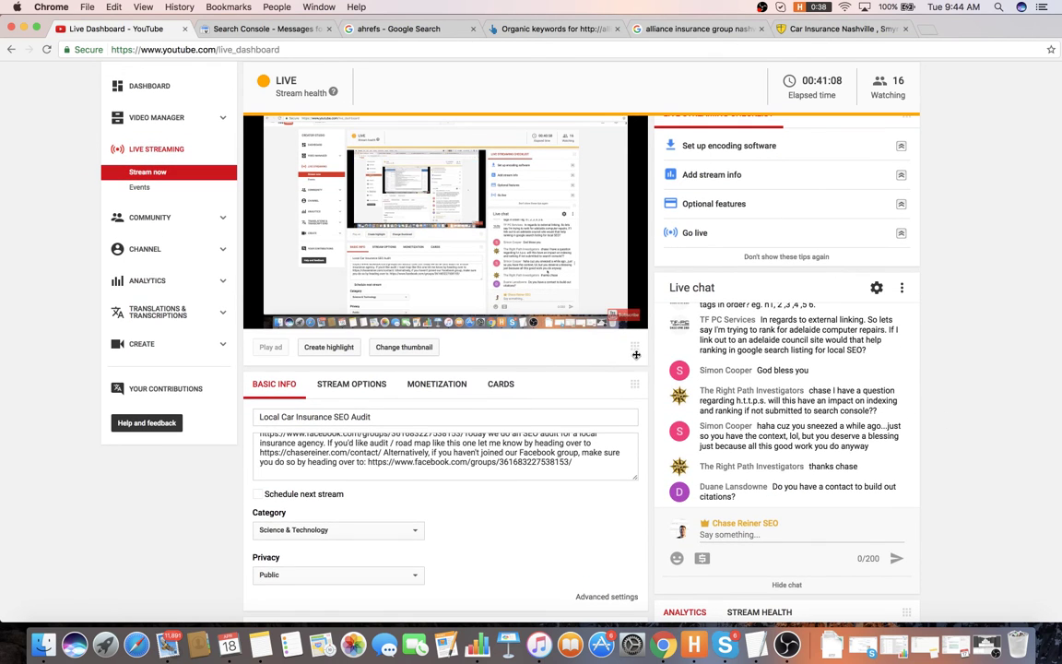
key(super+Tab)
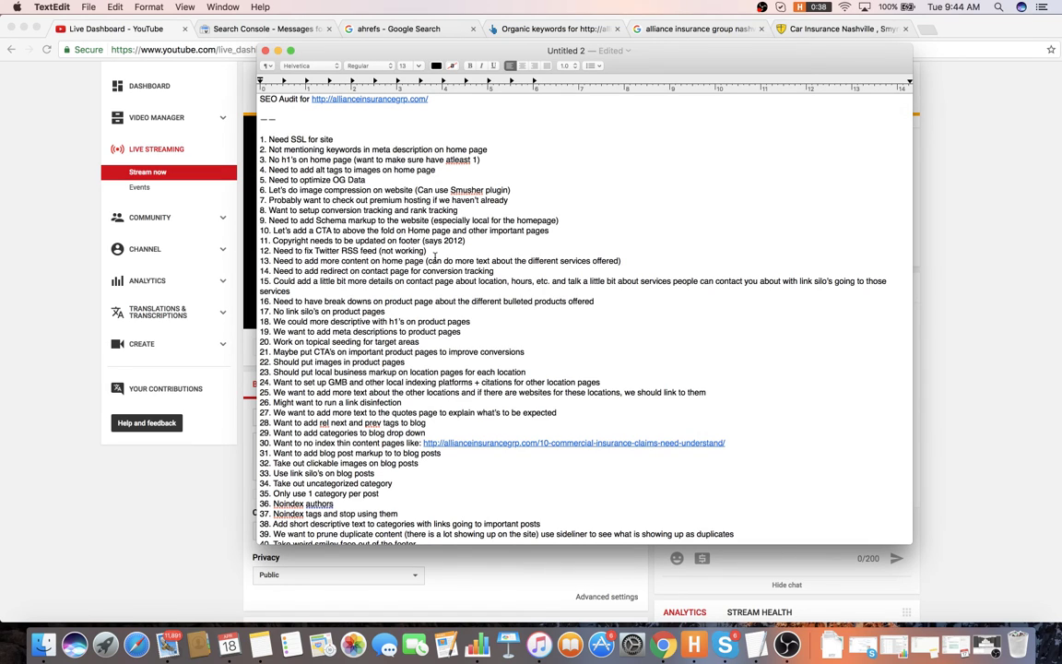
- Complete road map item 1 on GMB optimizations and making GMB-linked pages more unique
click(452, 160)
scroll(469, 241, down, 10)
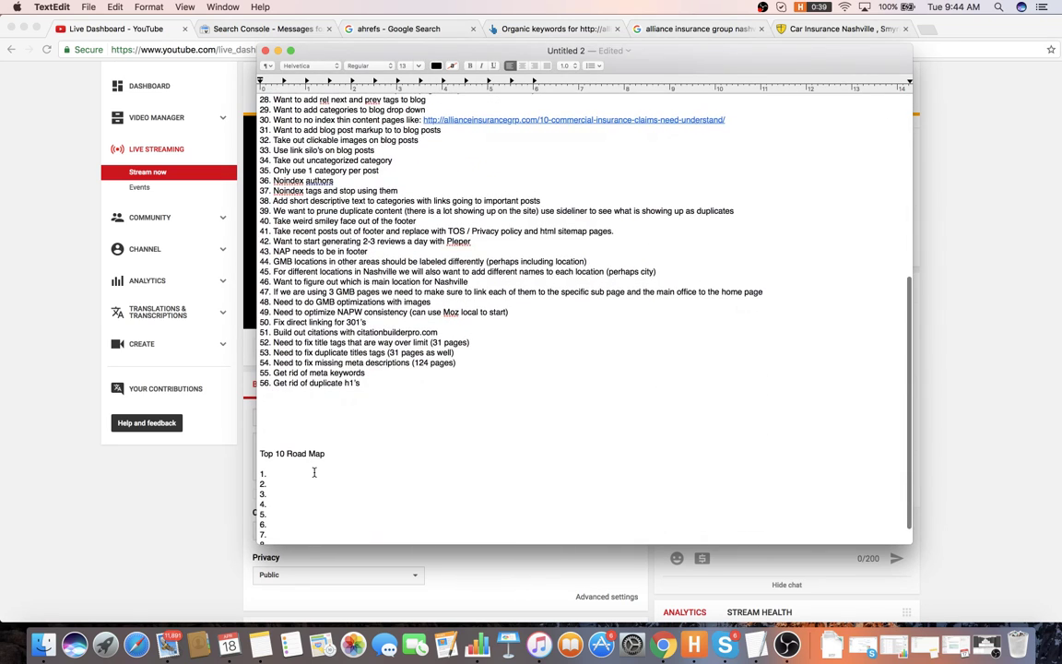
text(GMB op)
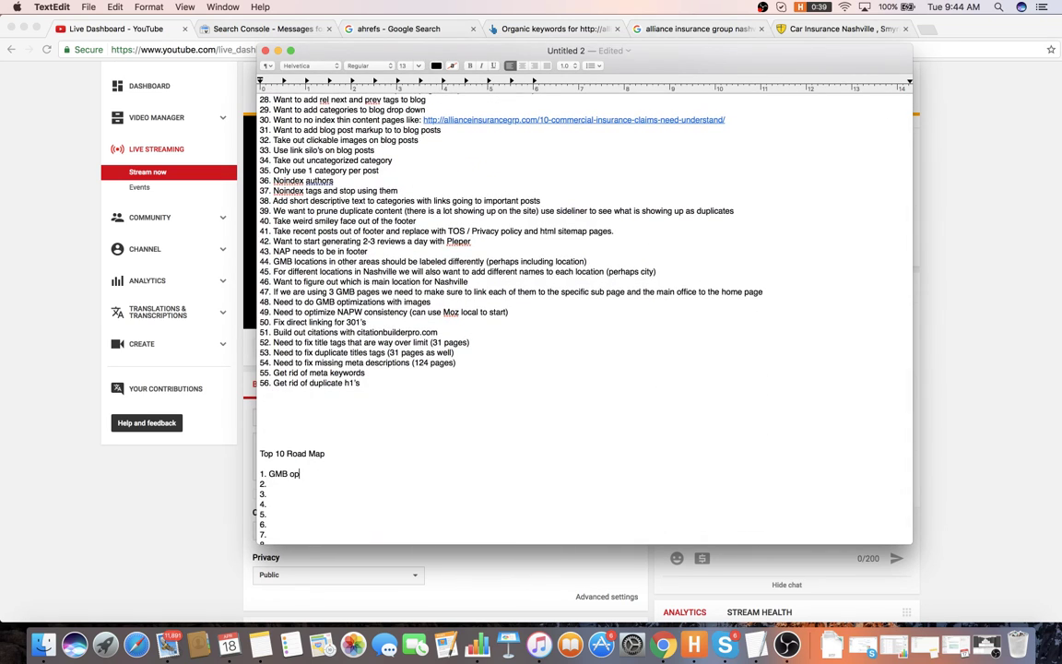
text(timizations and figure out what)
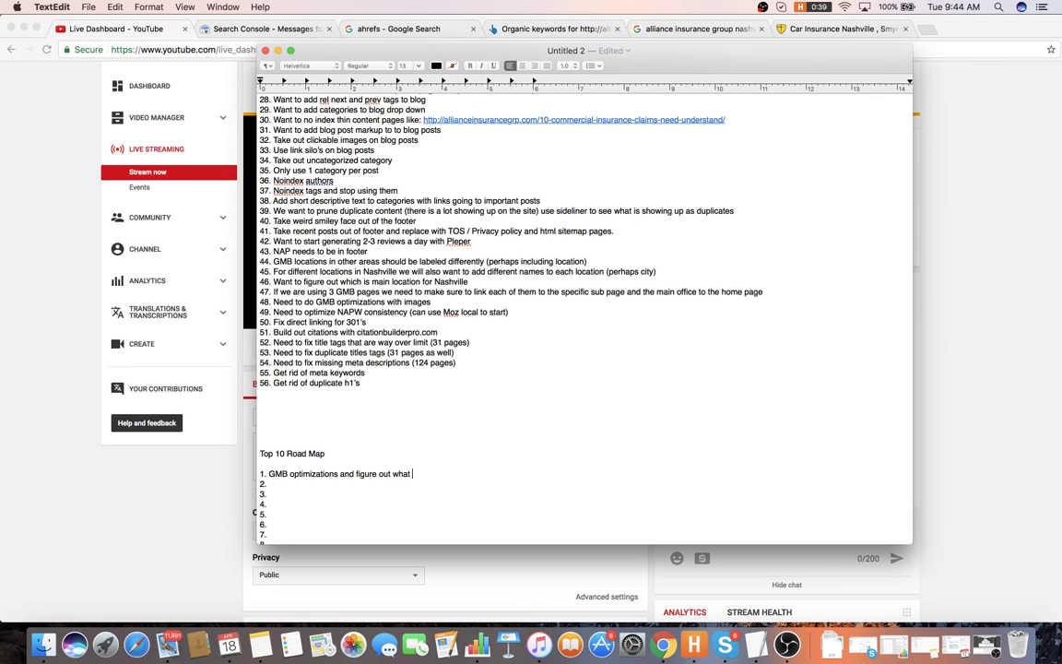
text(GMB pages are linking to what pages a)
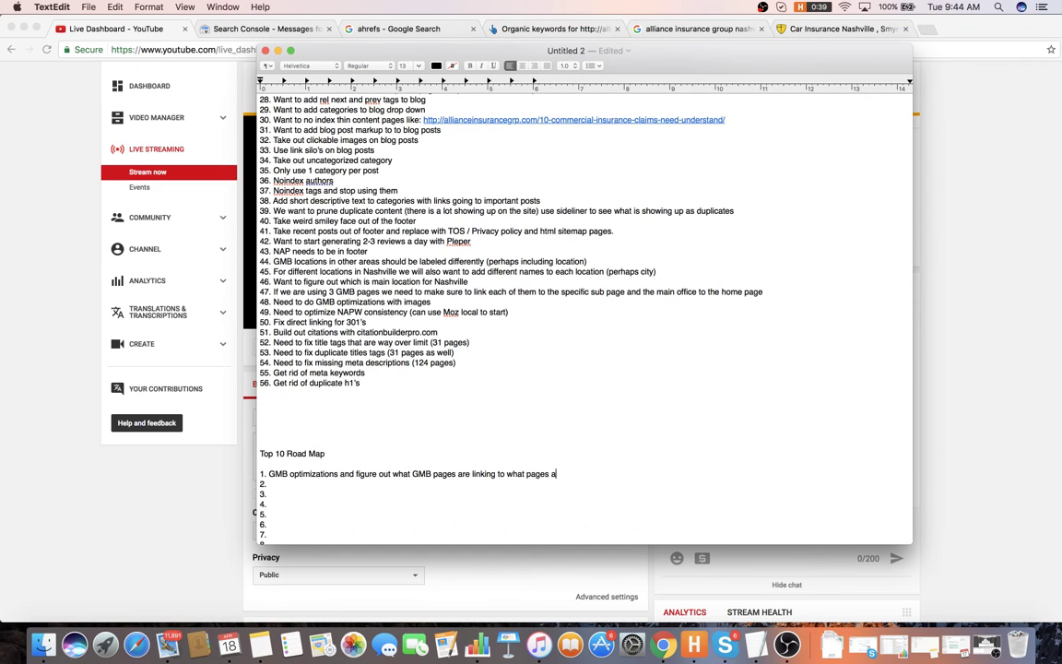
text(nd making them more unique)
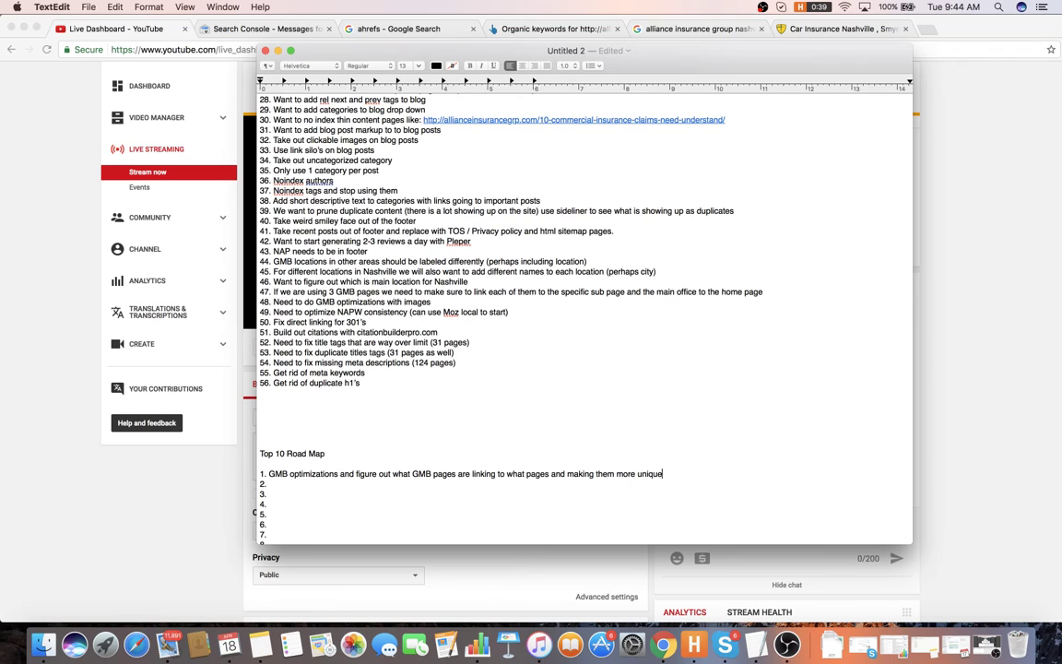
- Add road map item 2: noindex thin or duplicate content pages like author and tag pages
click(313, 488)
scroll(395, 476, down, 1)
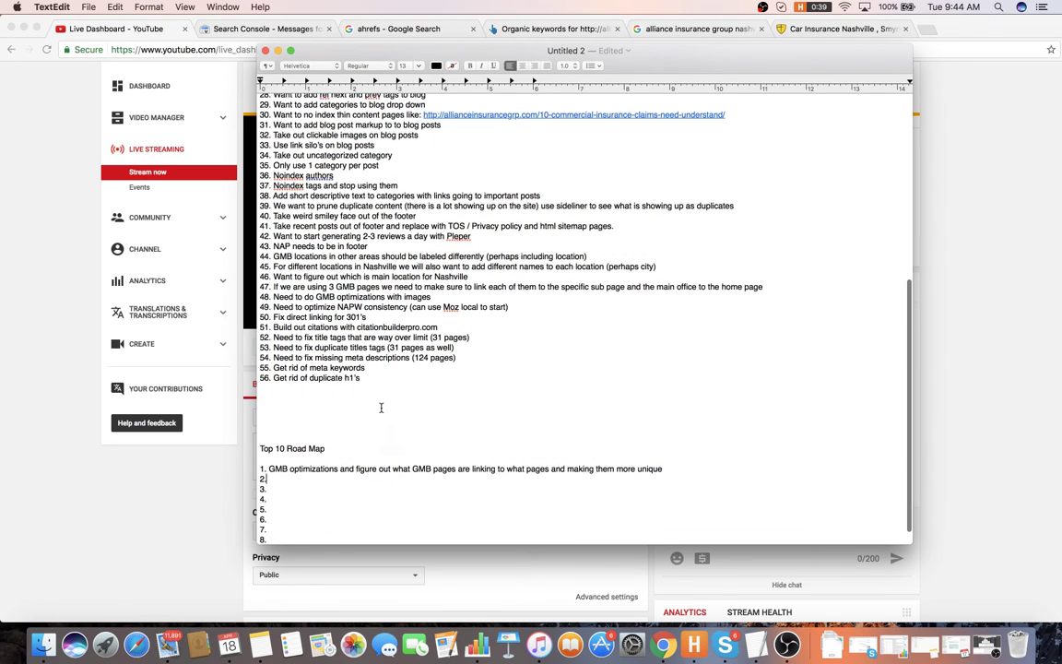
text(Noind)
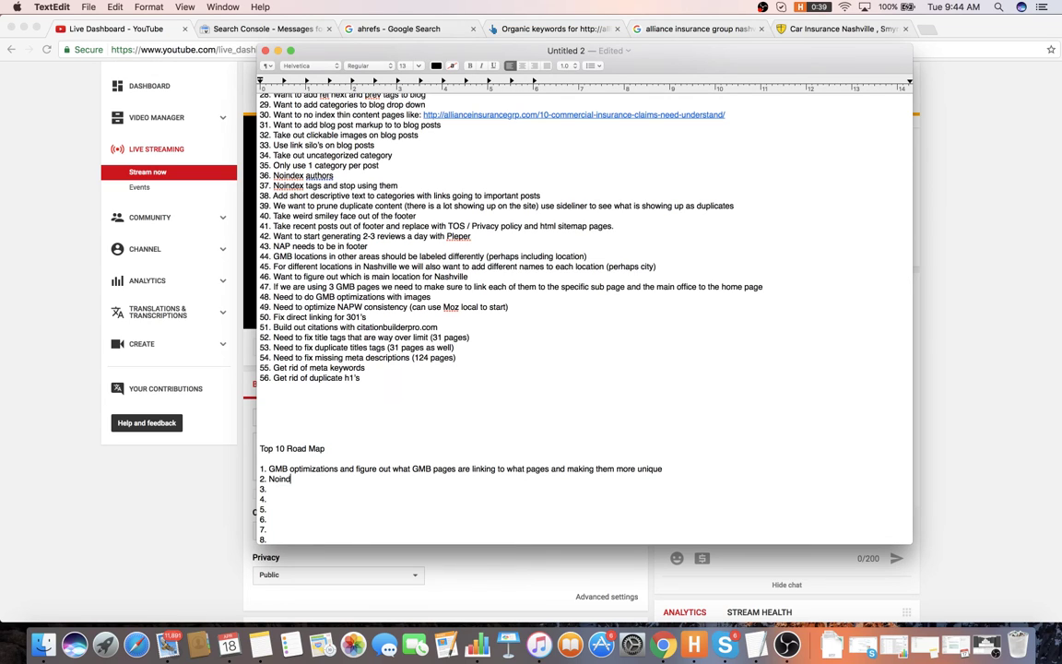
text(exing thin content pages or du)
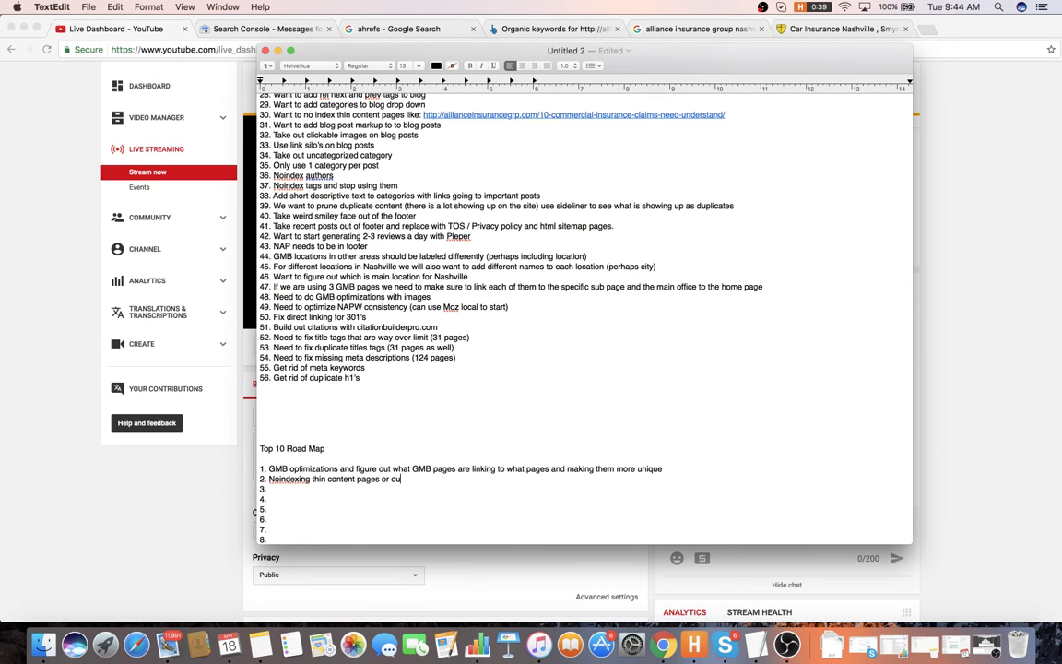
text(plicate content pages like auth)
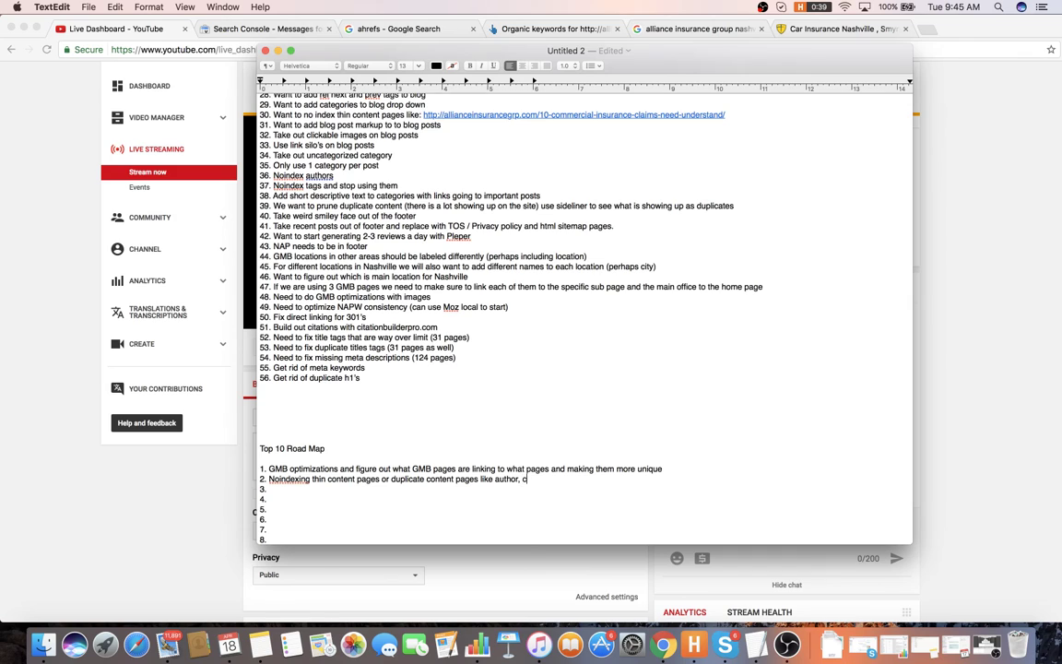
text(or, tags, etc.)
key(Down)
scroll(430, 420, up, 3)
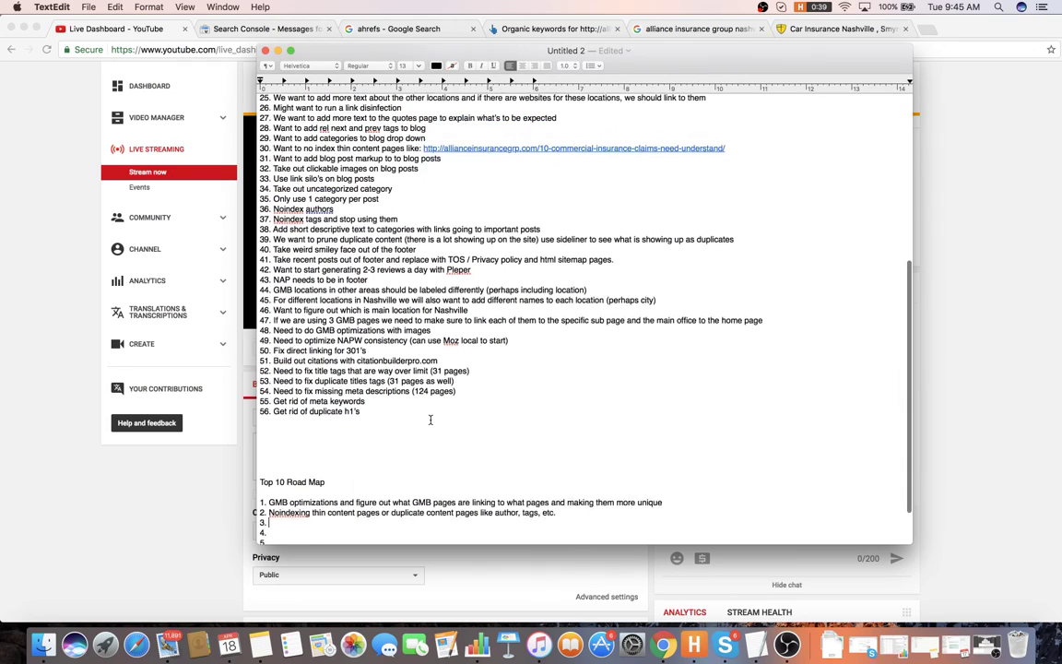
- Add road map item 3: start generating 2-3 reviews a day with Pleper
scroll(443, 435, up, 3)
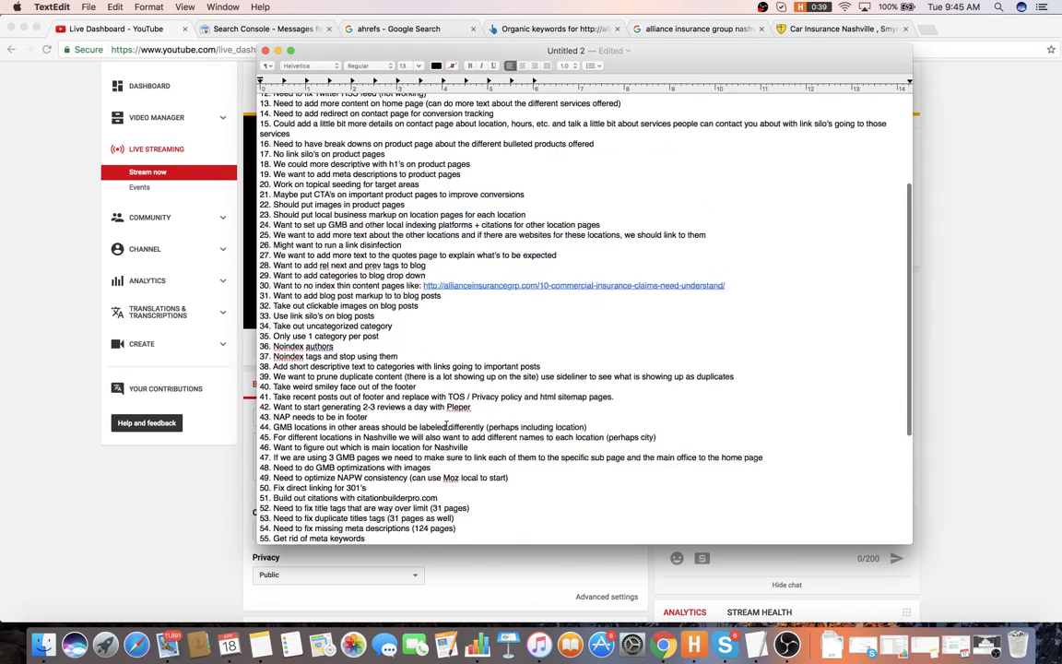
scroll(444, 424, down, 5)
text(Gee)
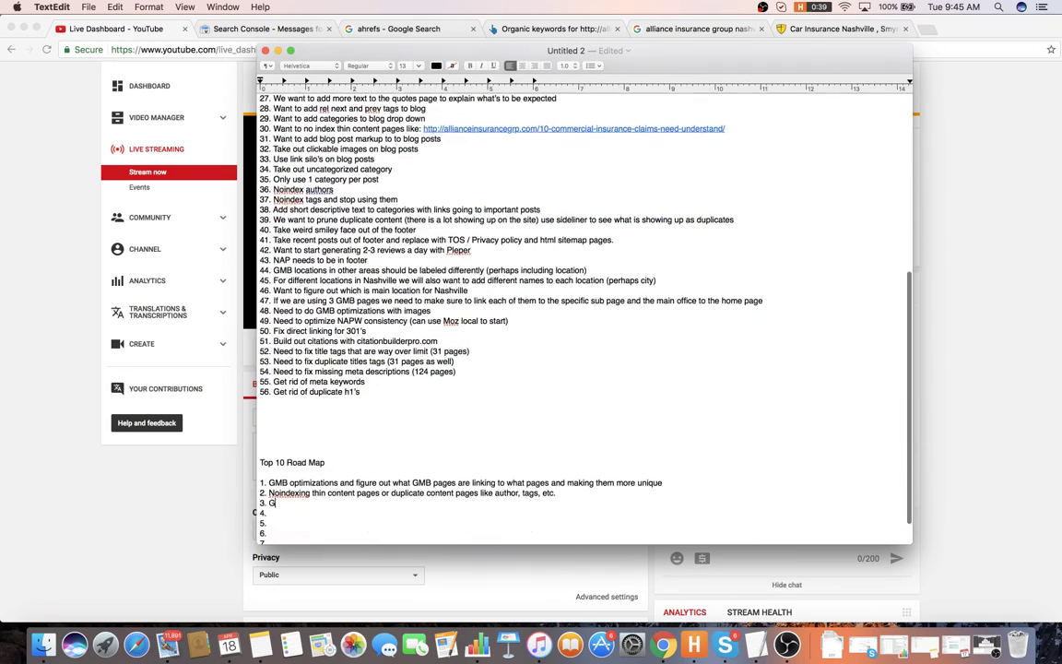
key(BackSpace)
key(BackSpace)
text(Star)
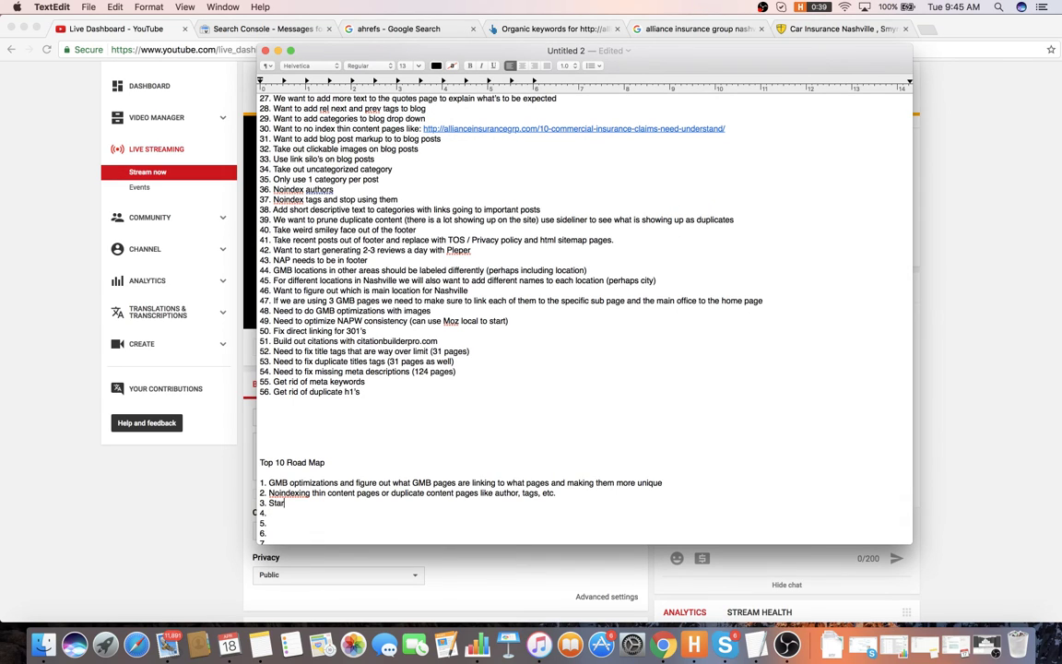
text(t generating 2-3 reviews a day with Plepler)
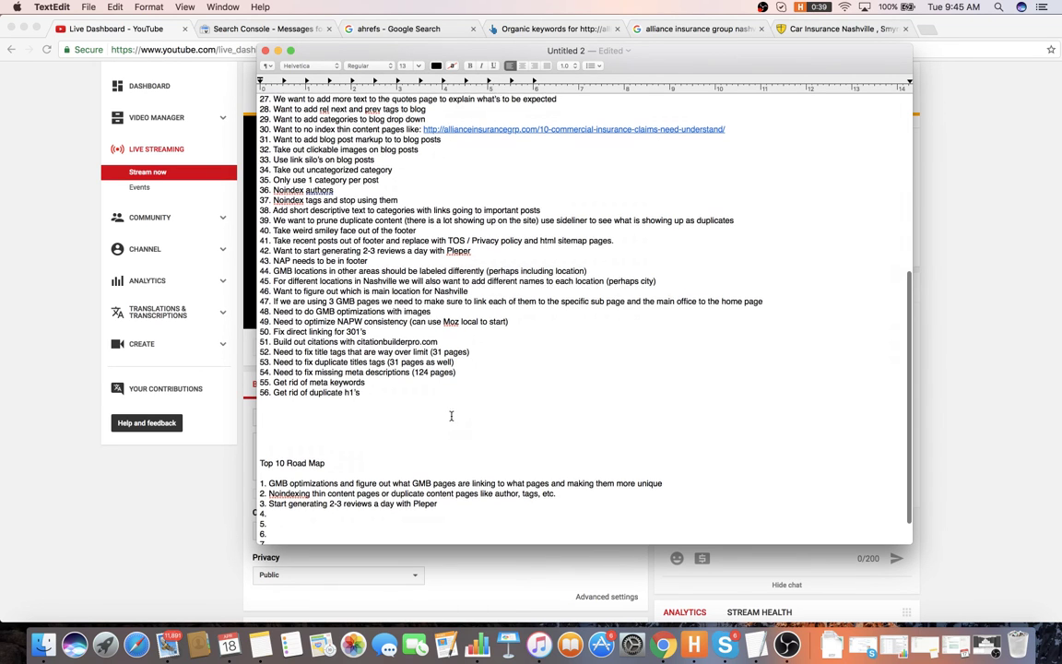
- Add road map item 4: basic optimizations for each page (titles, meta's, headings)
scroll(447, 415, up, 5)
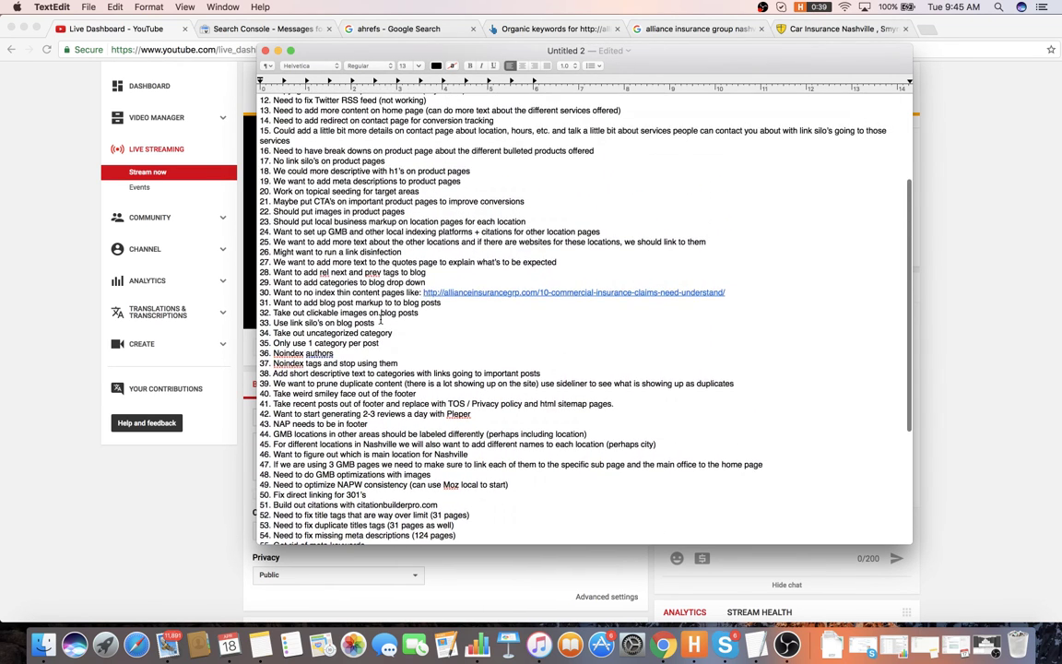
scroll(426, 296, up, 4)
scroll(383, 318, up, 2)
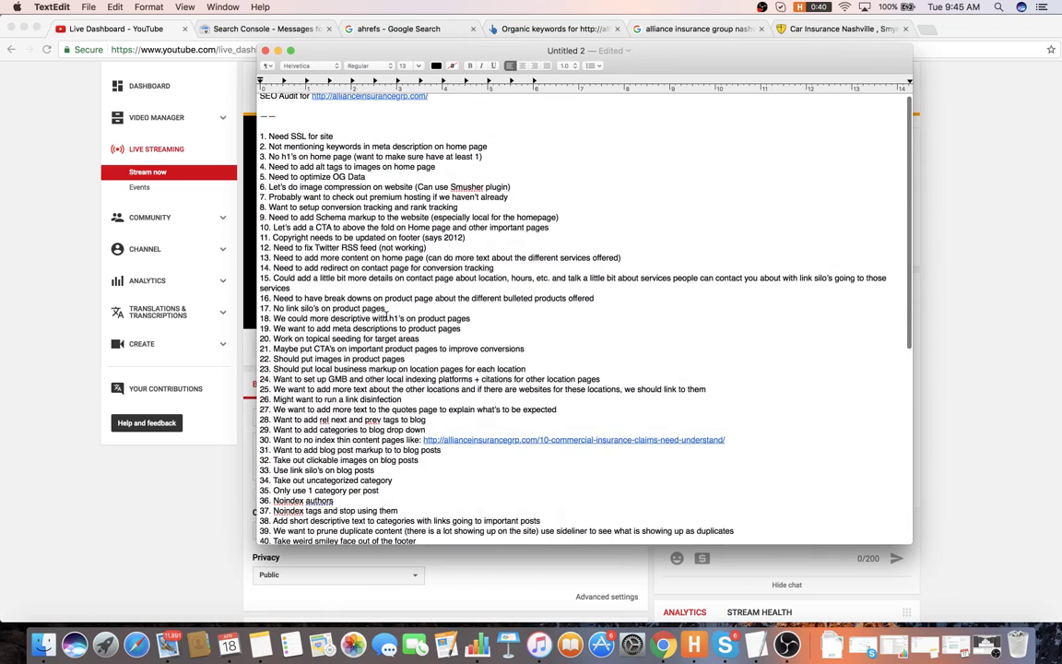
scroll(420, 318, down, 10)
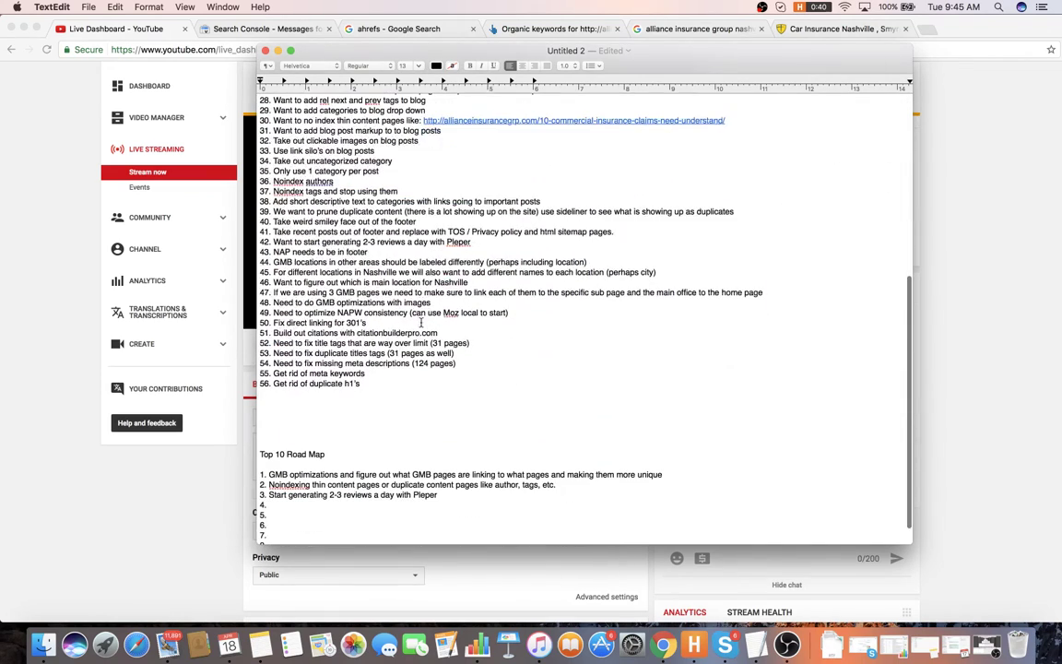
text(B)
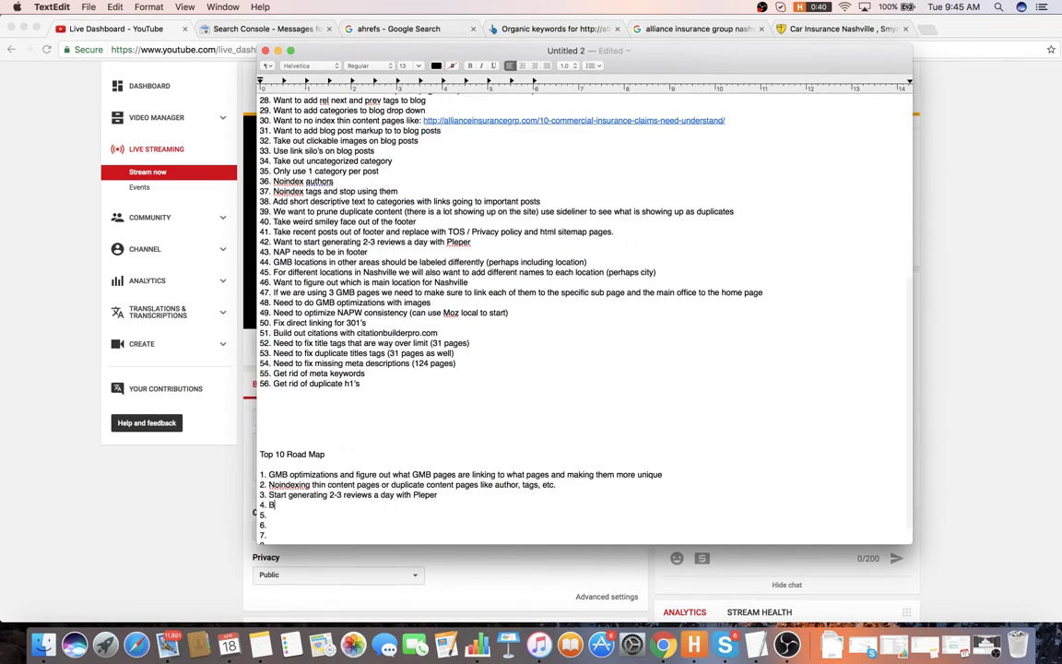
text(asic optimizatio)
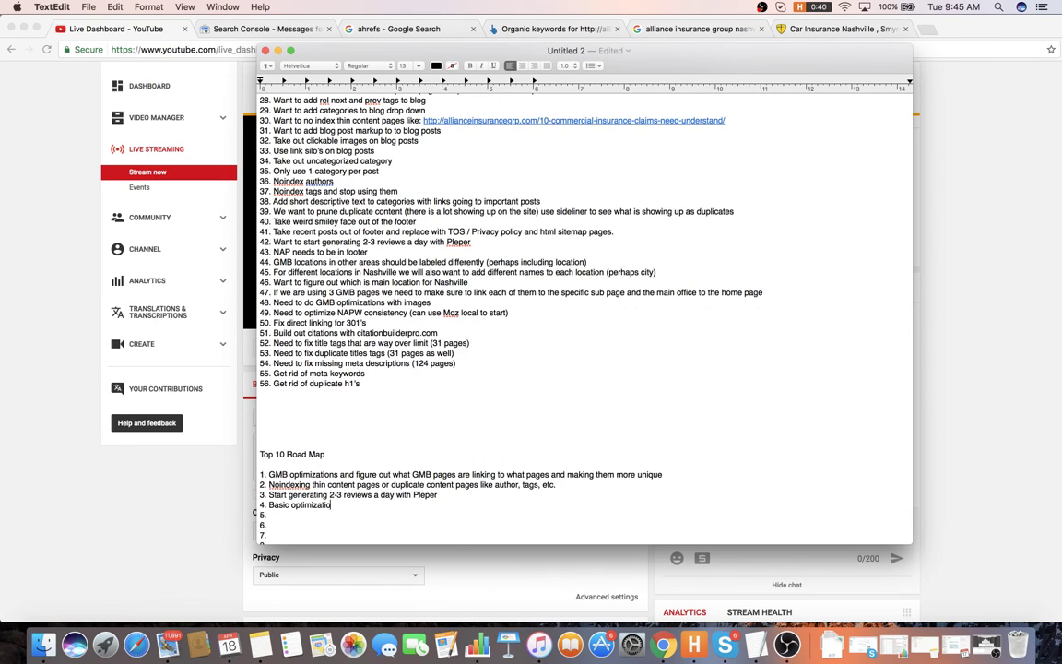
text(ns for each page (titles, meta)
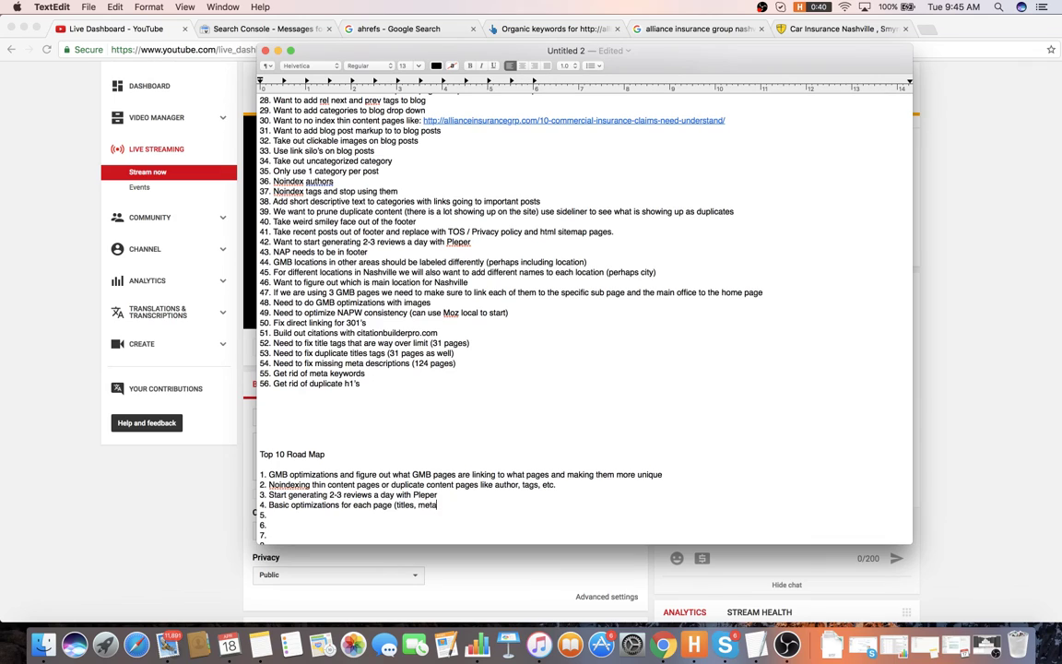
text('s)
key(BackSpace)
text('s m)
text(eading tags, etc)
- Add item 5 on rank and conversion tracking and item 6 on adding content to thin pages like the home page
scroll(331, 465, up, 5)
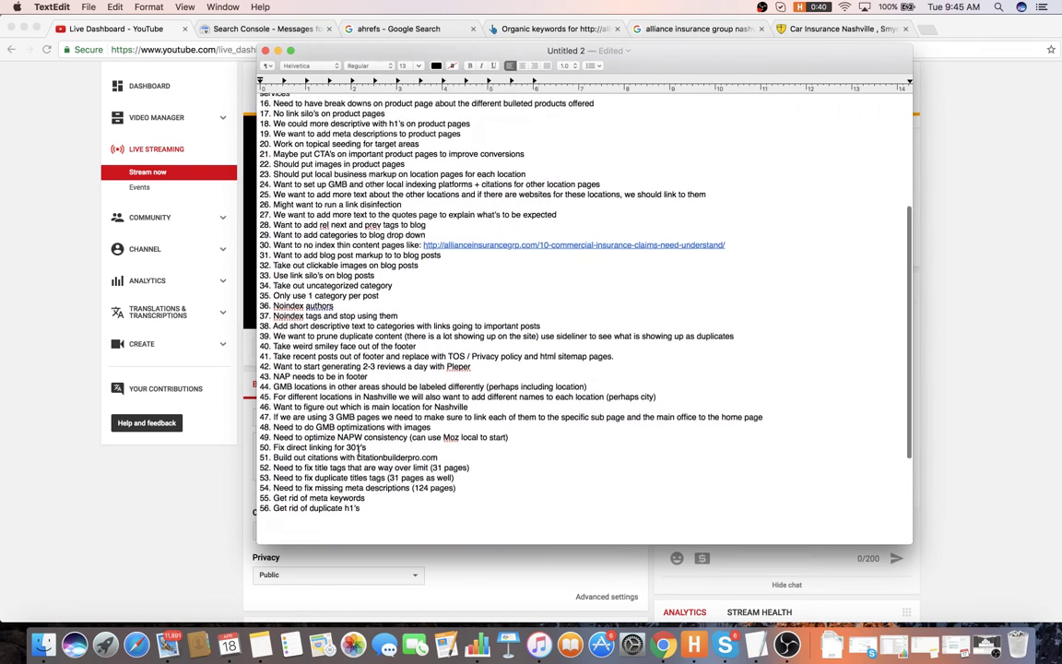
scroll(358, 452, up, 10)
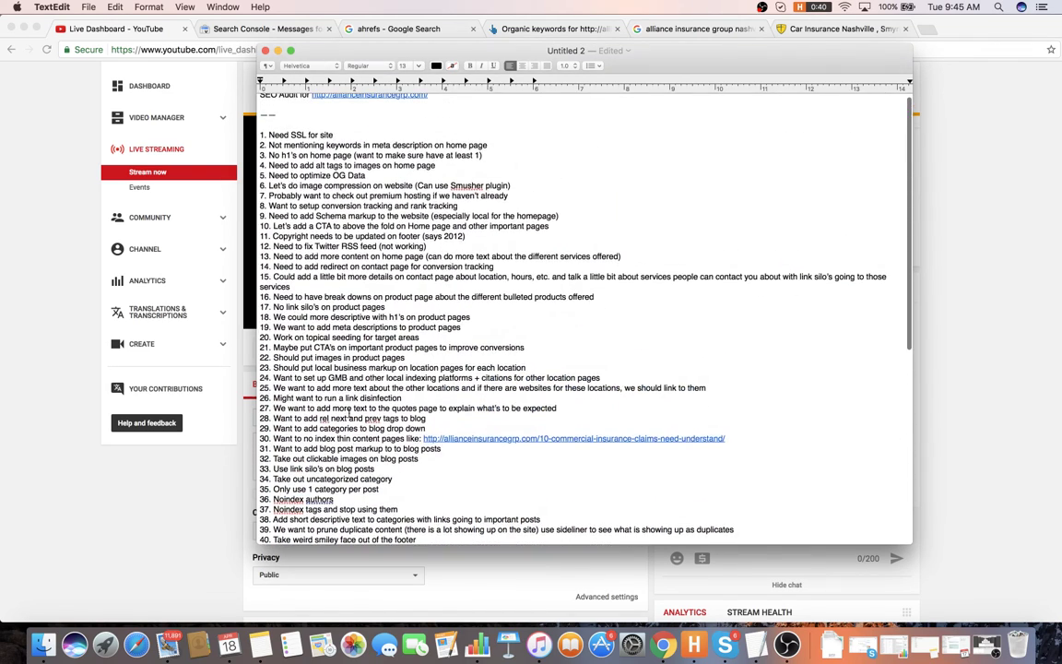
scroll(350, 418, up, 1)
scroll(365, 342, down, 15)
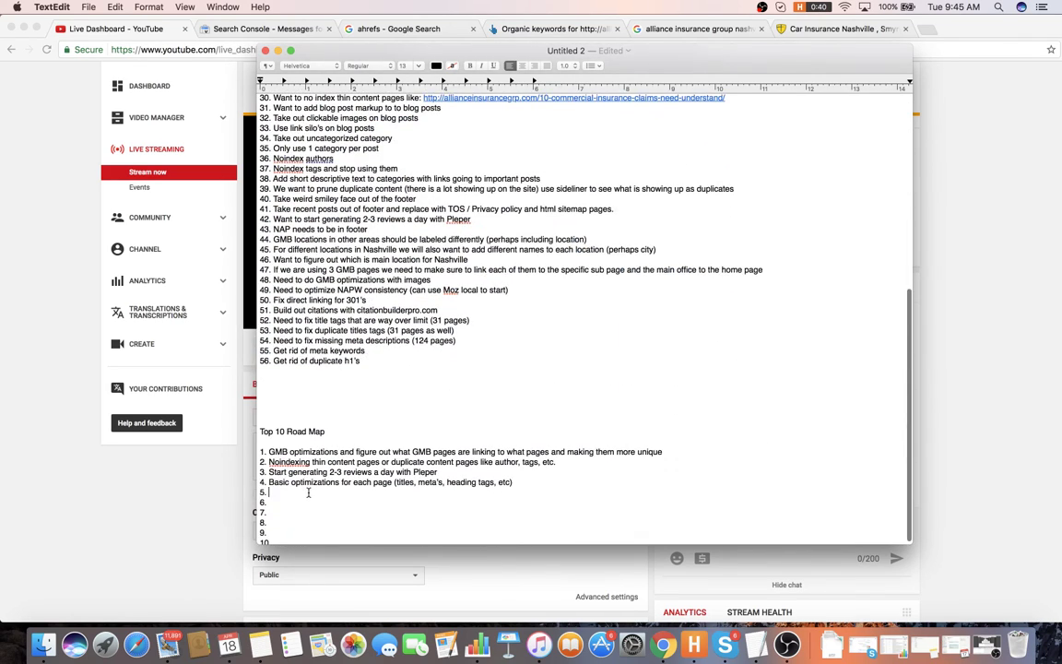
text(Rank tra)
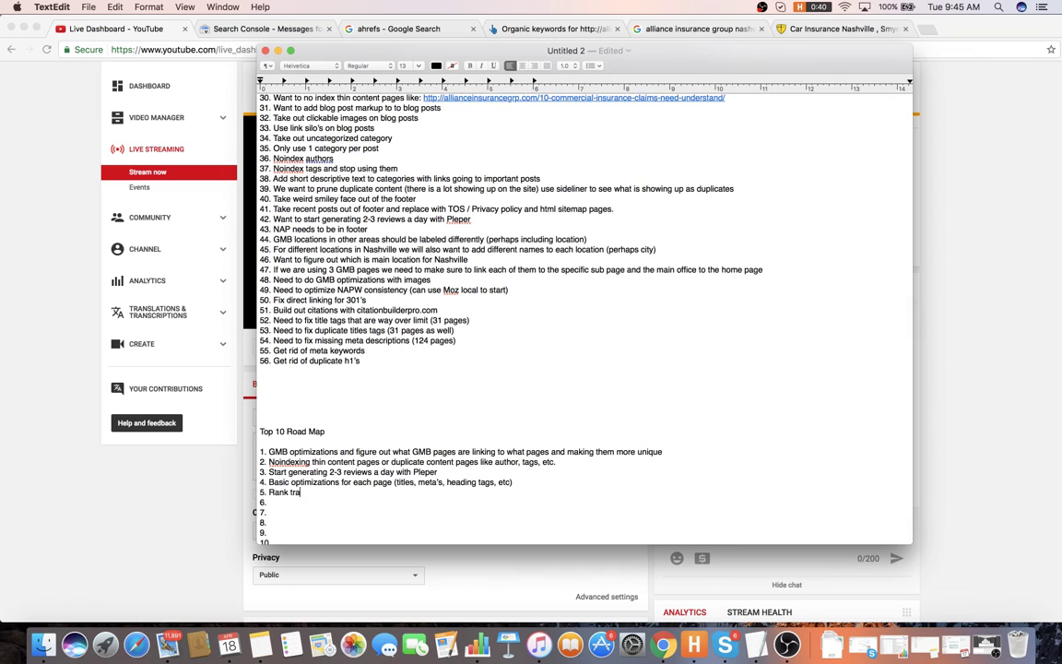
text(cking and cvo)
text(version tracki)
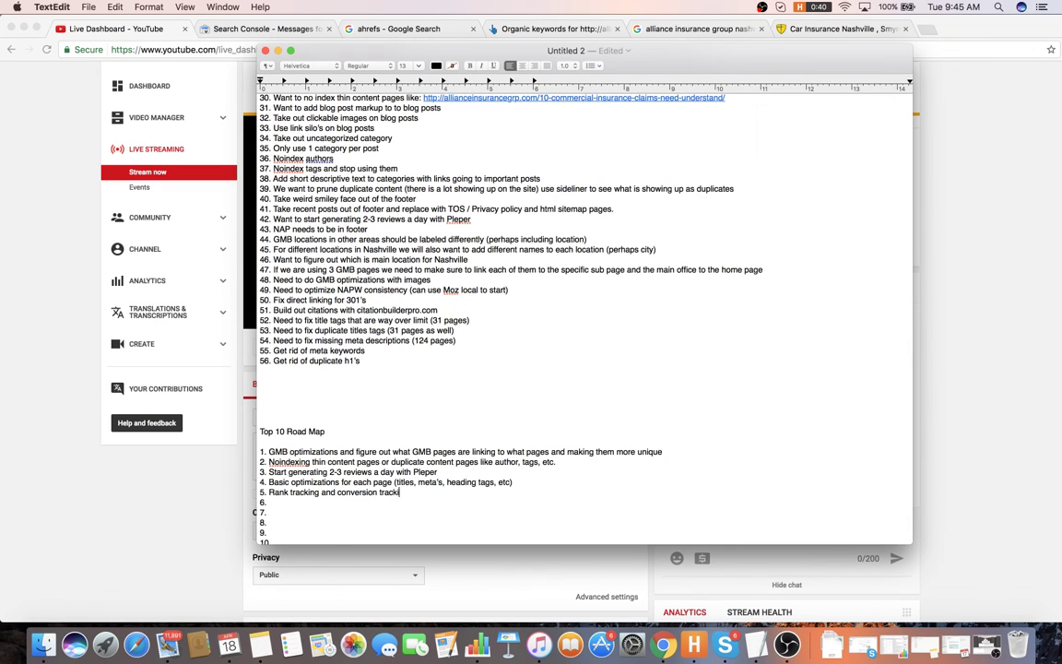
text(ng geeds)
text(Add conten)
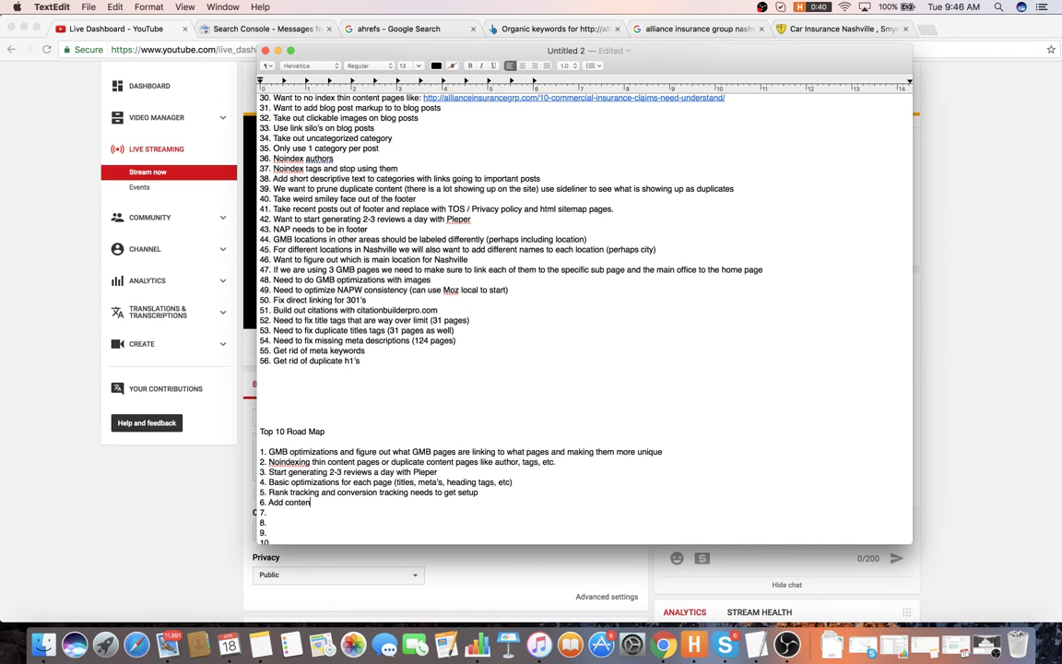
text(t to thin content pages like home page)
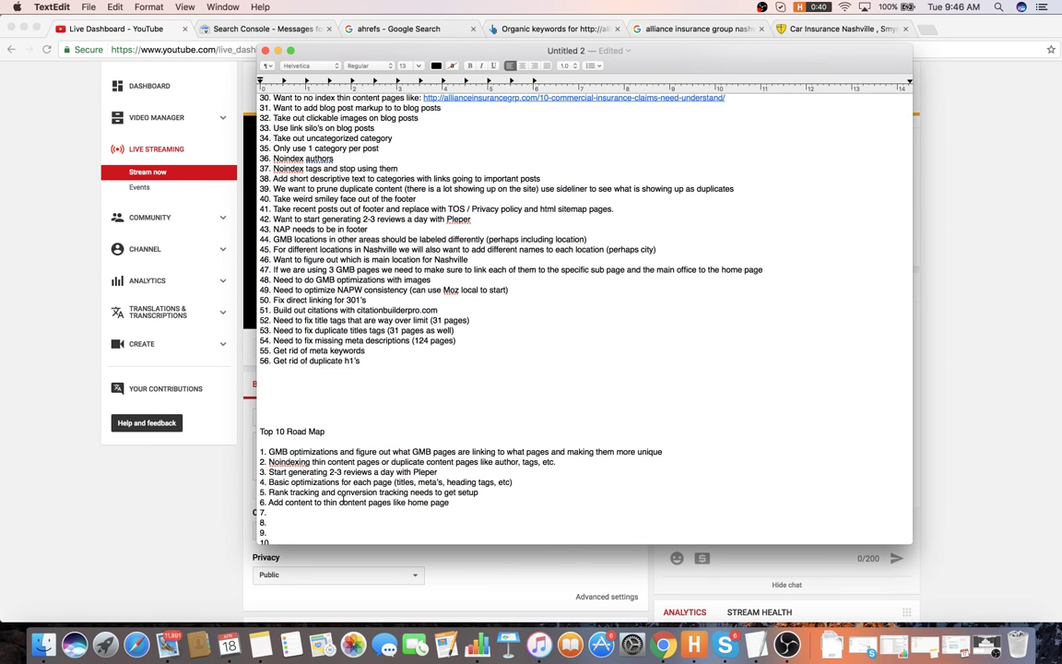
- Add item 7 on getting citations and item 8: start optimizing NAP consistency
key(Down)
text(Get citations built out)
key(Down)
text(Sta)
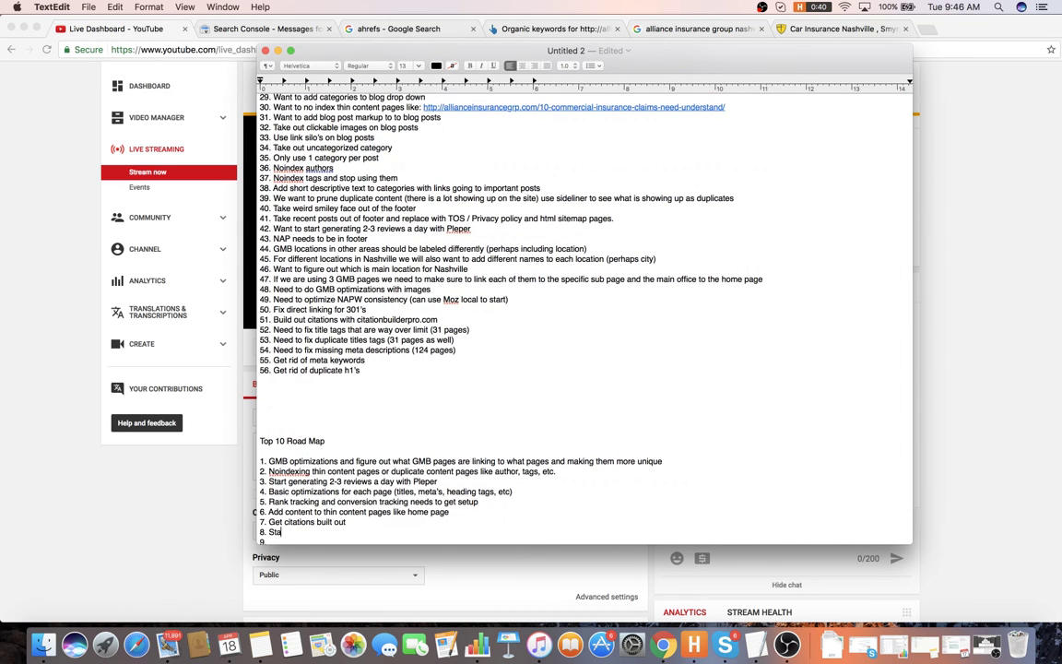
text(rt optimizing NAP consistency)
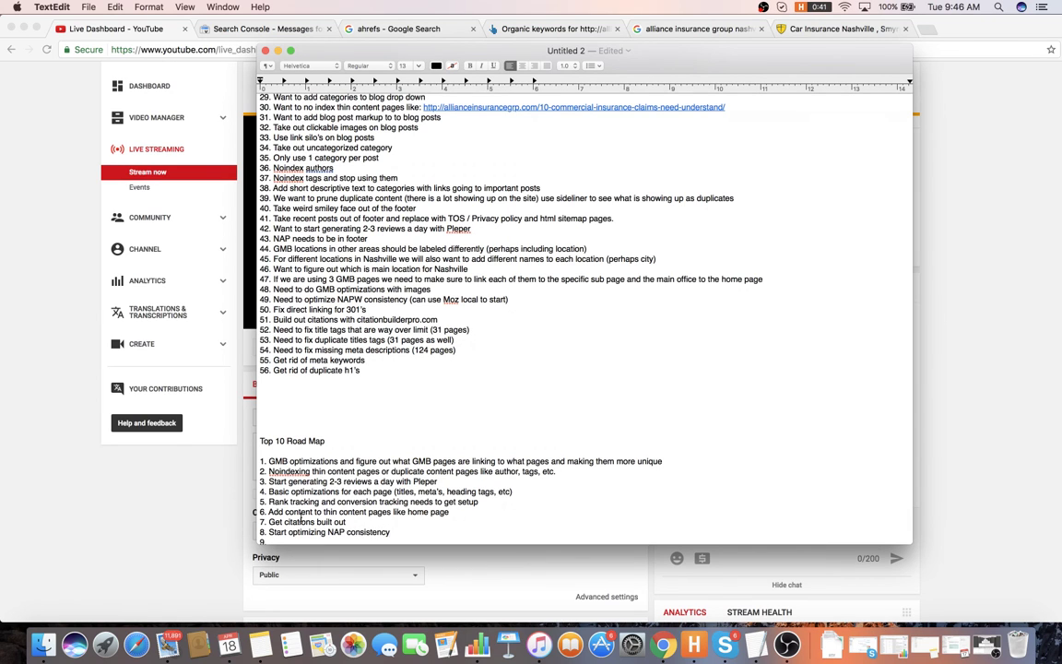
scroll(321, 527, down, 2)
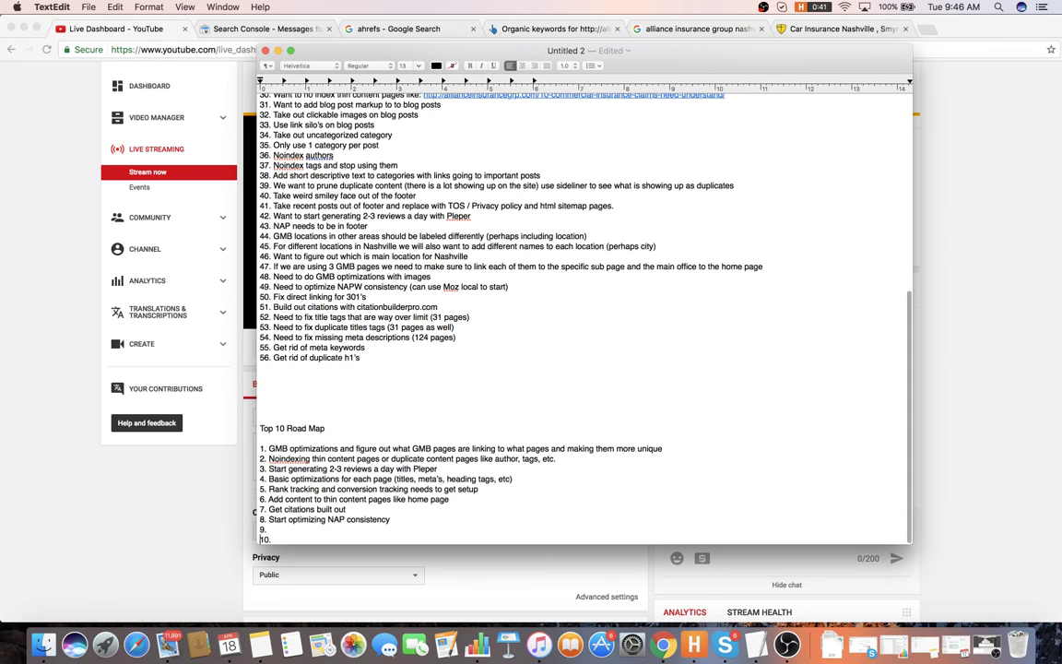
- Add road map item 9 on internal link silo's
click(287, 528)
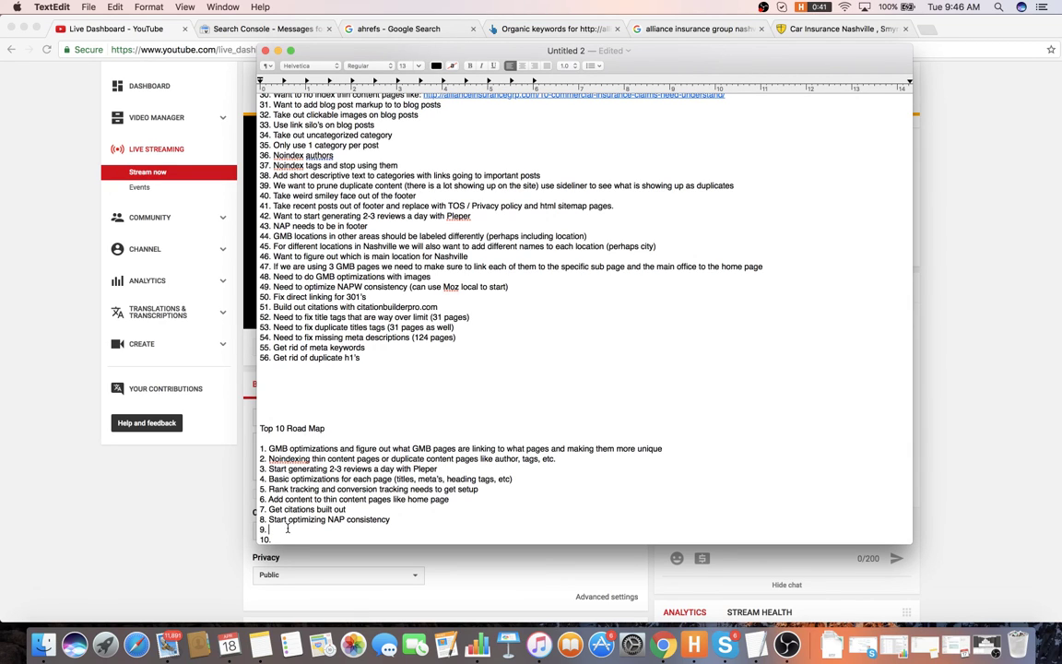
text(Internal link silo's)
scroll(378, 335, up, 8)
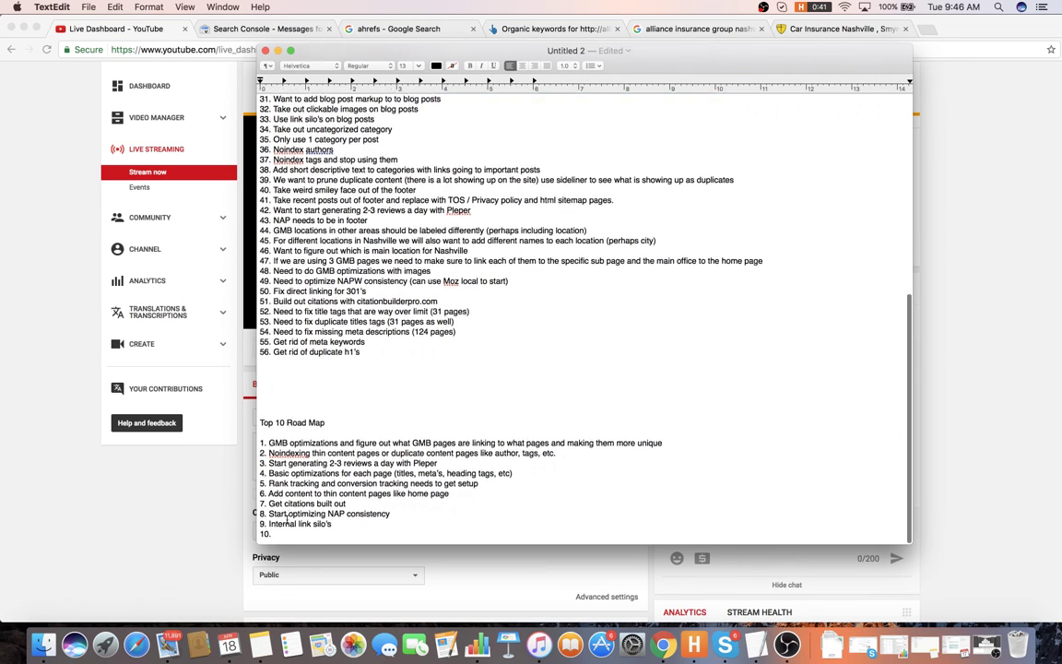
scroll(378, 335, up, 4)
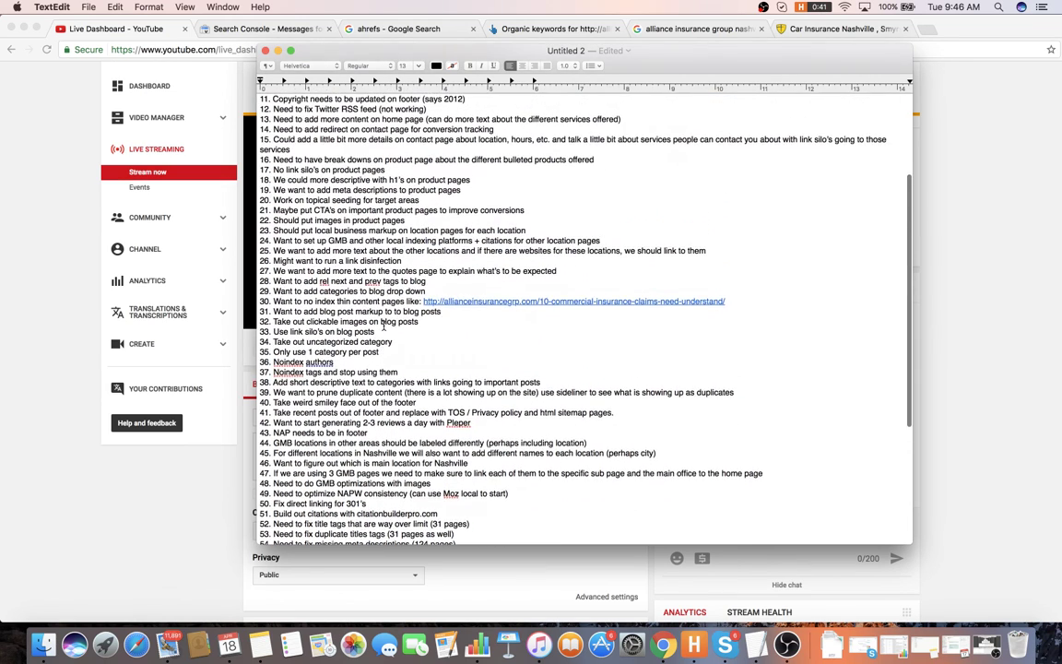
scroll(427, 304, down, 12)
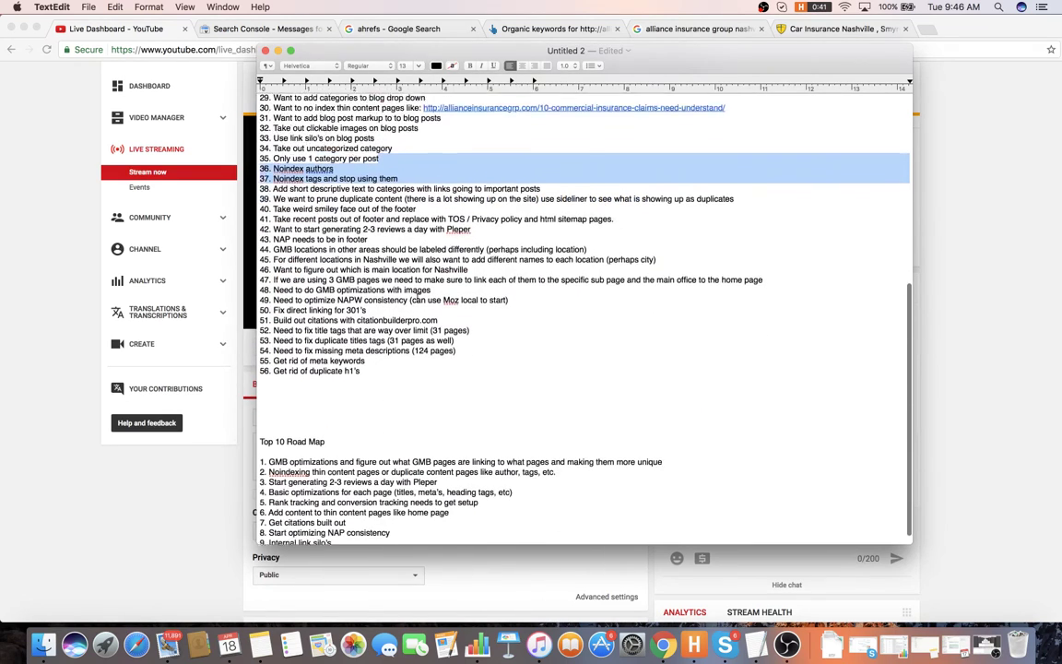
- Fill item 10 with 'Get location pages dialed in and use local schema markup'
click(312, 536)
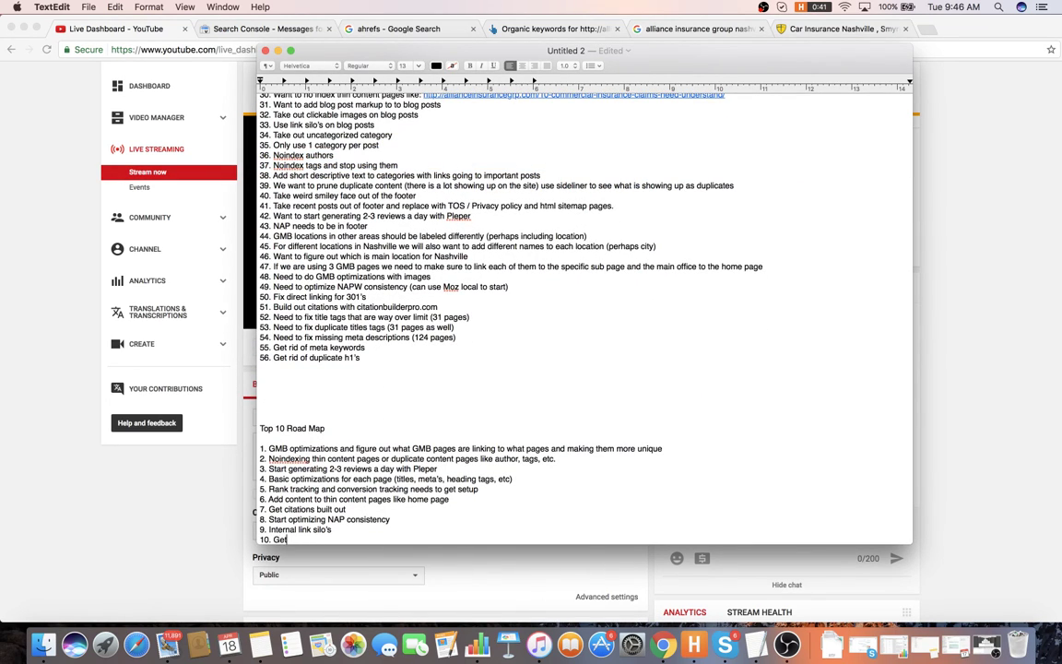
text(Get location pages dialed in and use )
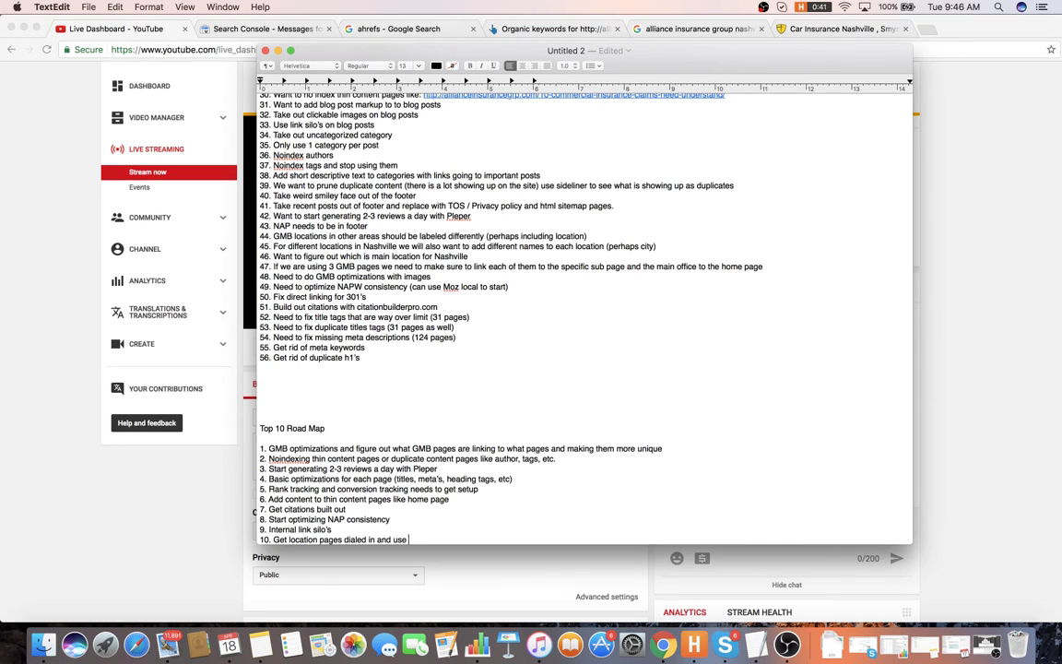
text(local schema markup)
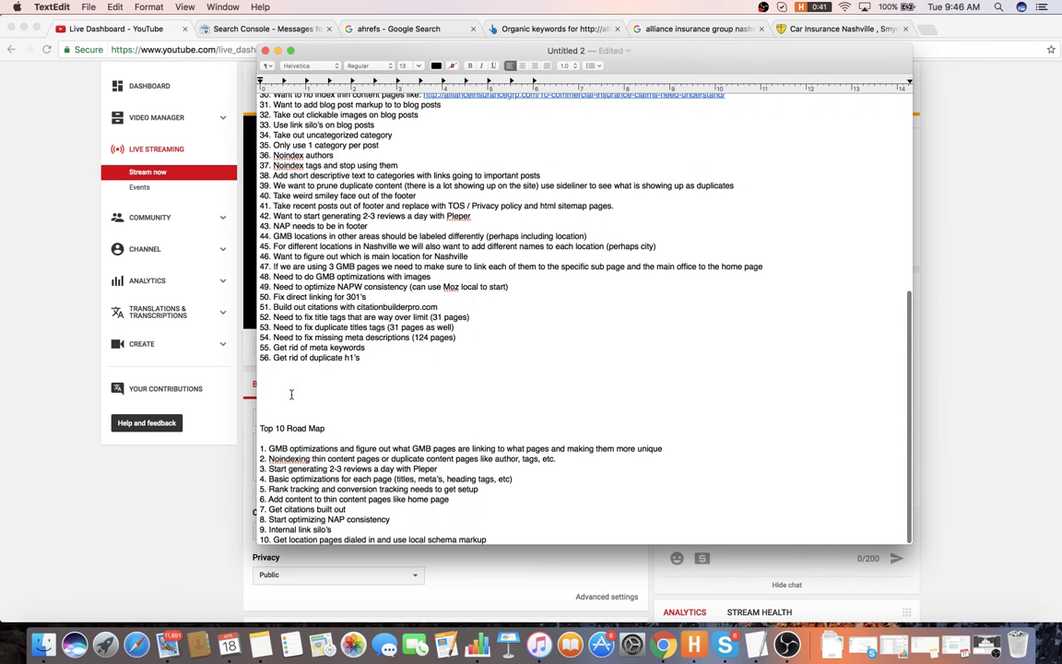
scroll(306, 391, up, 8)
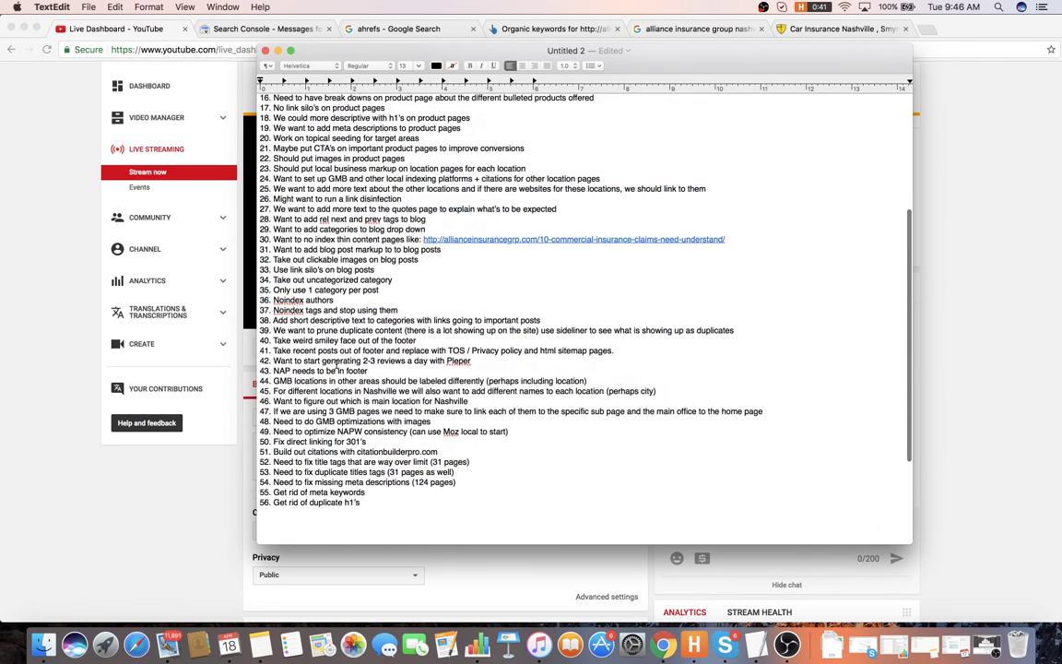
scroll(335, 363, down, 8)
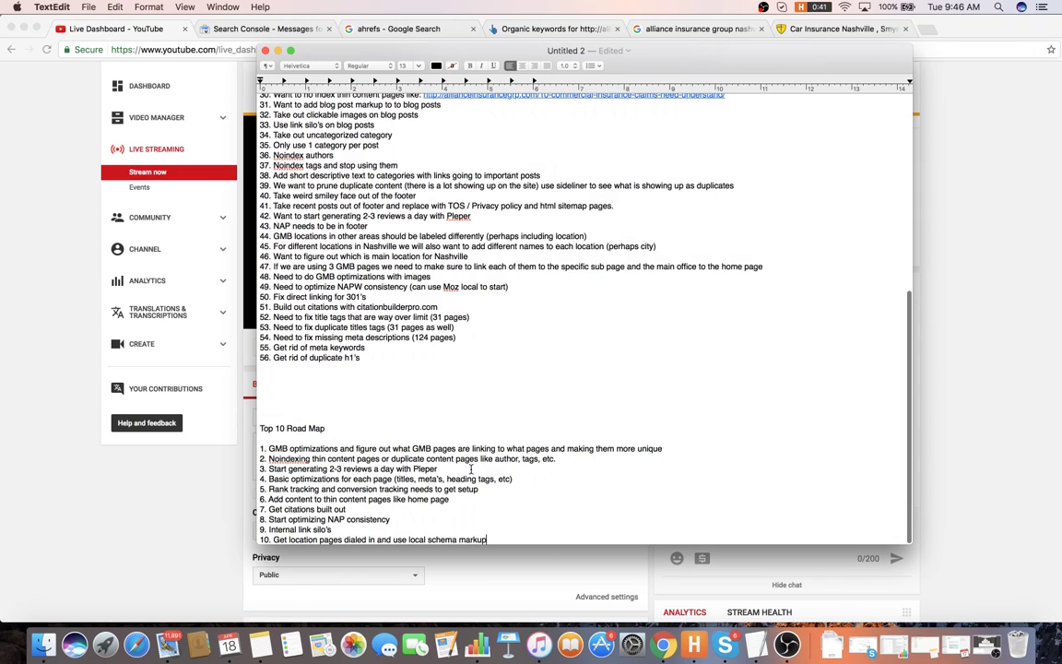
click(471, 469)
- Replace item 6's final period with '(also add rel prev and rel next tags to paginated pages)'
click(450, 504)
key(BackSpace)
text((also add r)
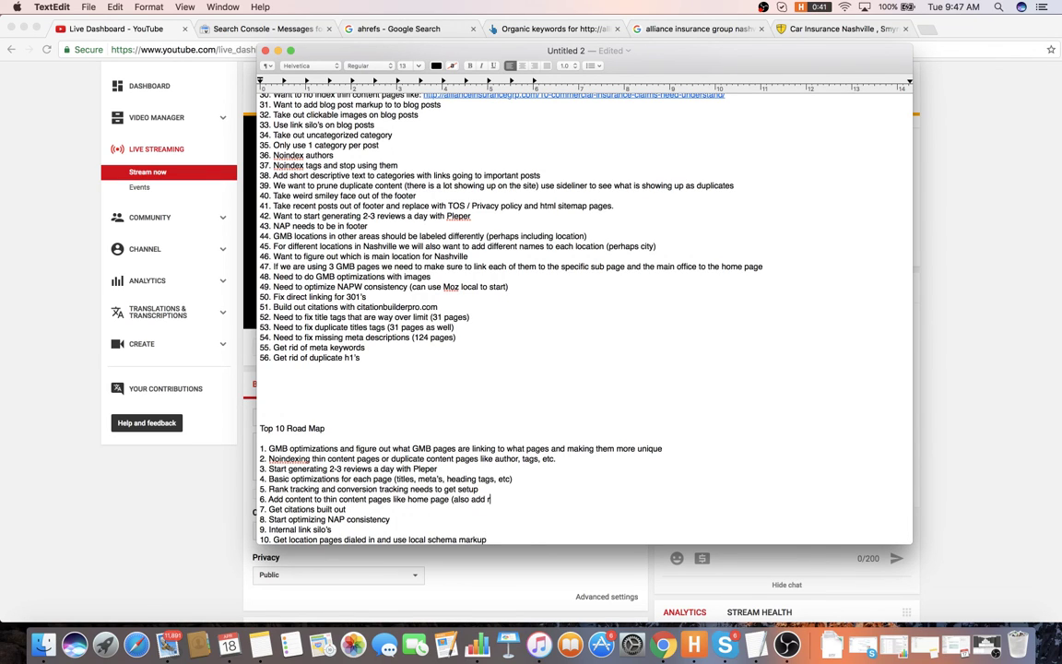
text(es pre)
key(BackSpace)
key(BackSpace)
key(BackSpace)
key(BackSpace)
key(BackSpace)
key(BackSpace)
text(l prev and res ne)
key(BackSpace)
key(BackSpace)
key(BackSpace)
key(BackSpace)
text(l next tags to blog)
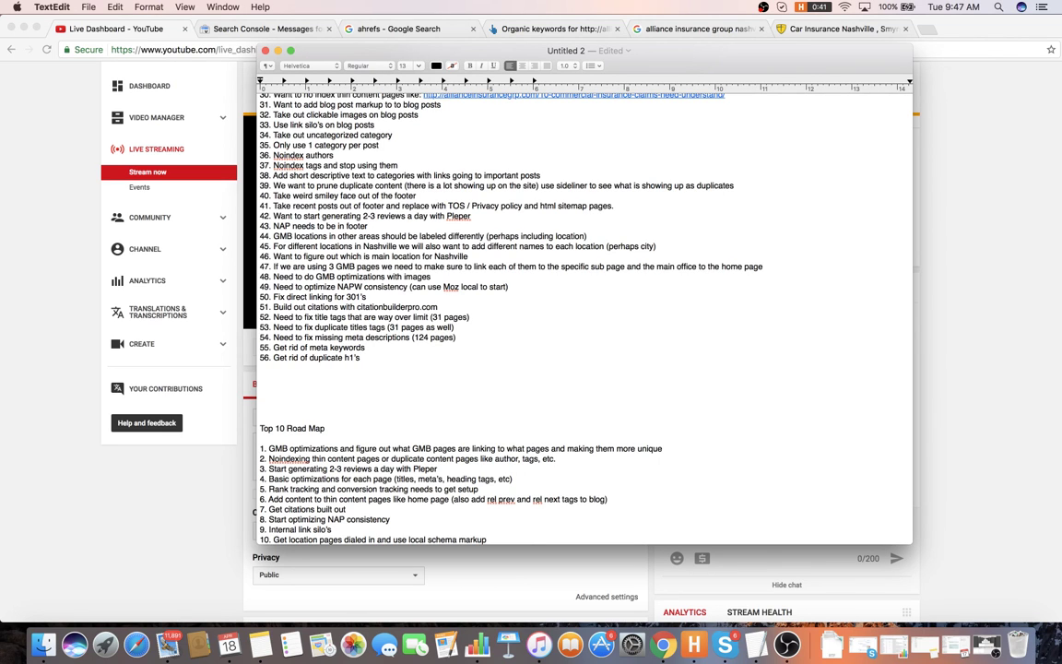
scroll(368, 461, up, 2)
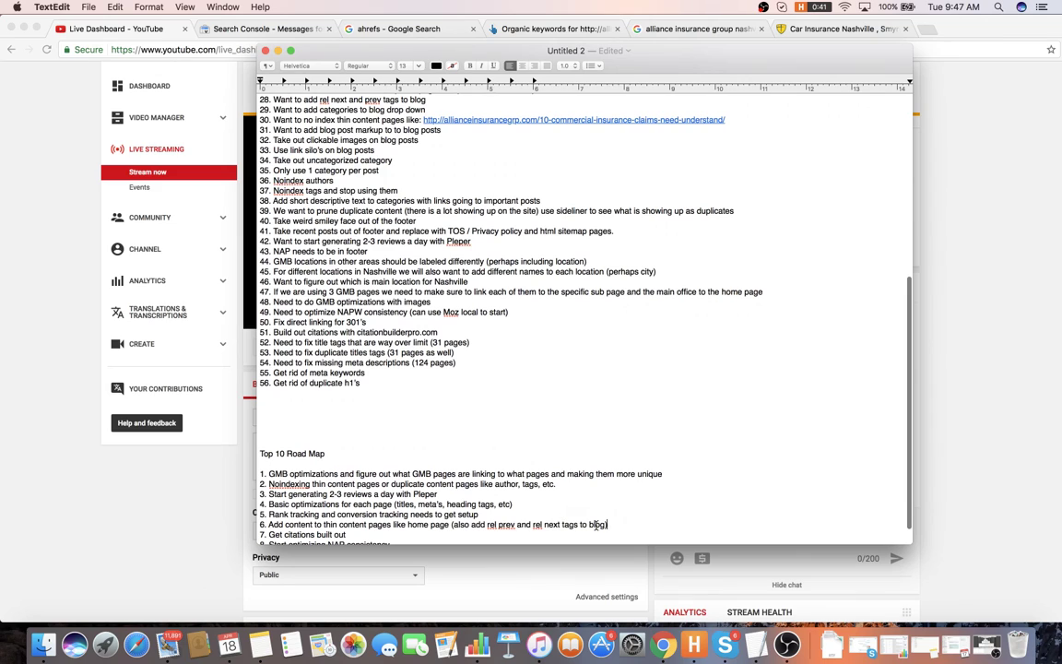
text())
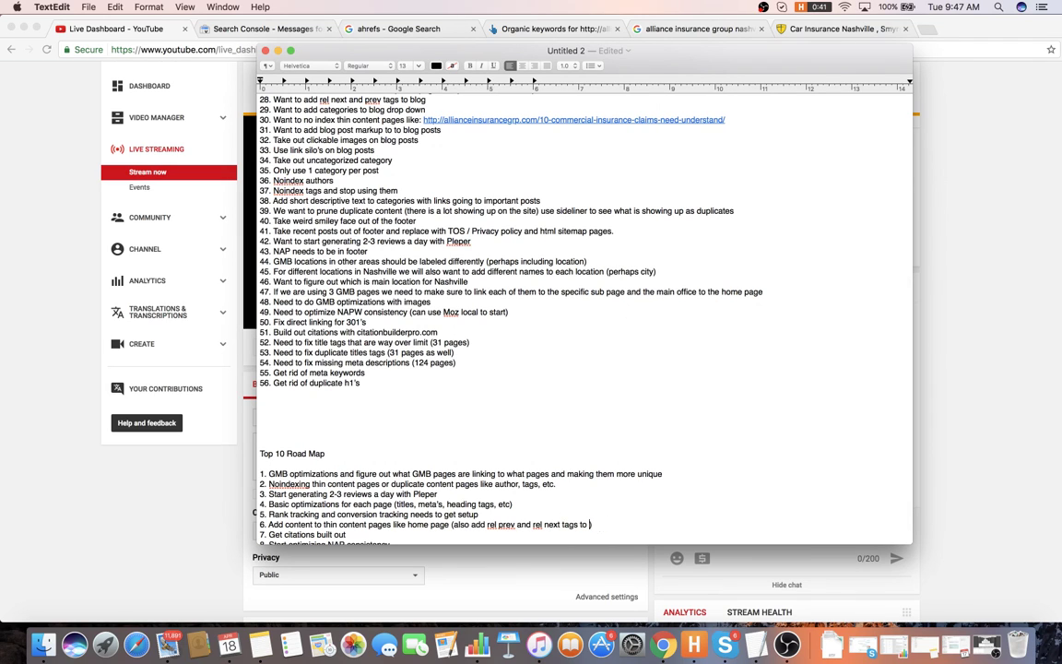
text(pagninated pages)
scroll(601, 526, up, 5)
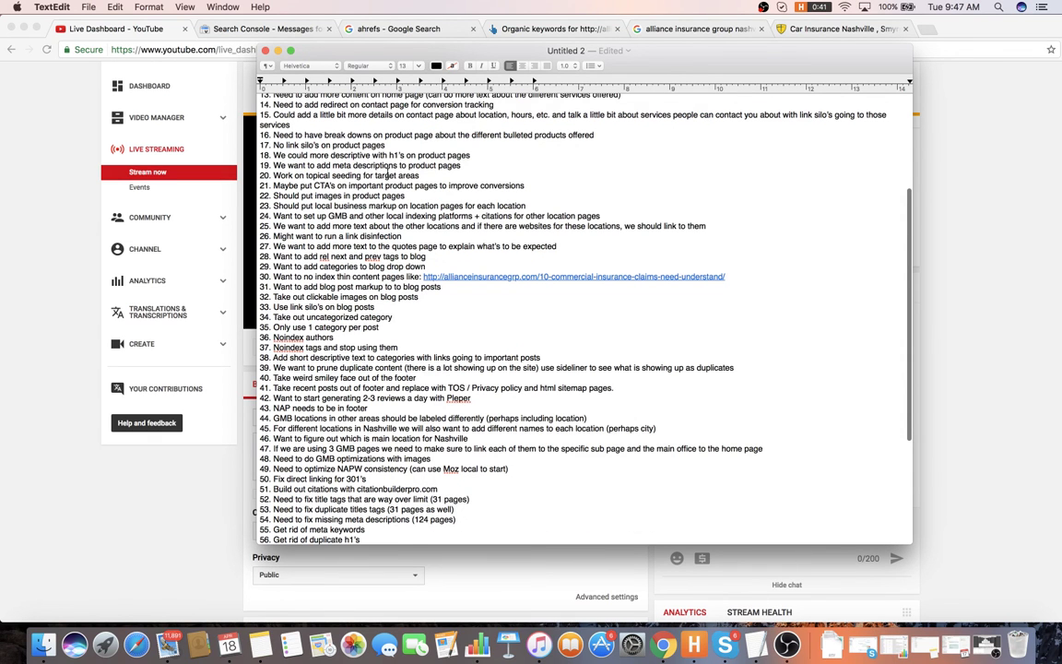
scroll(386, 175, down, 2)
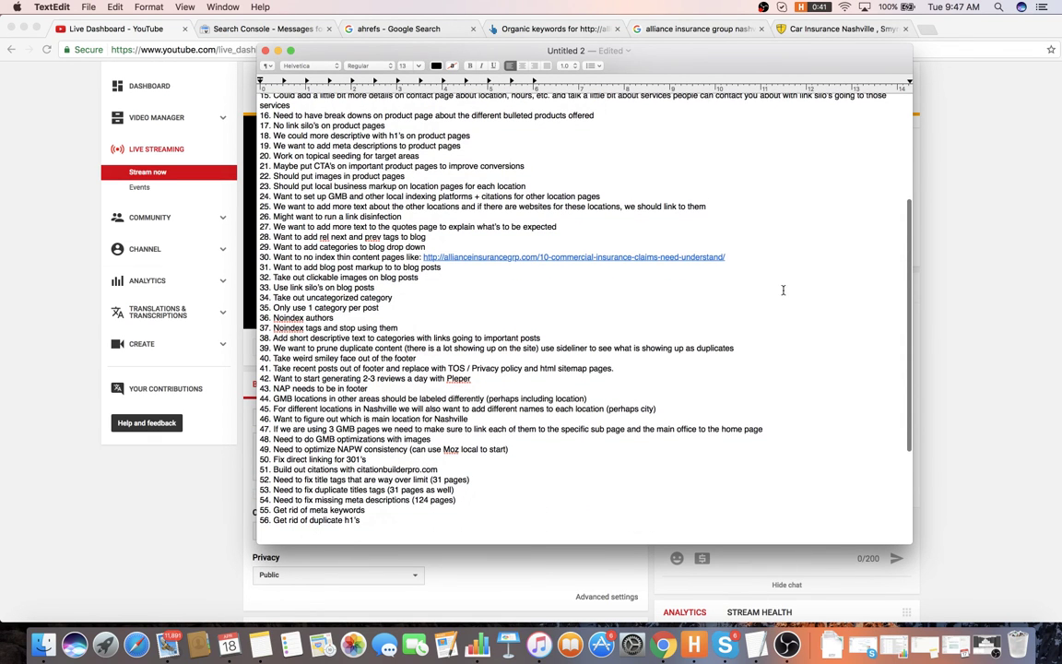
scroll(527, 244, down, 3)
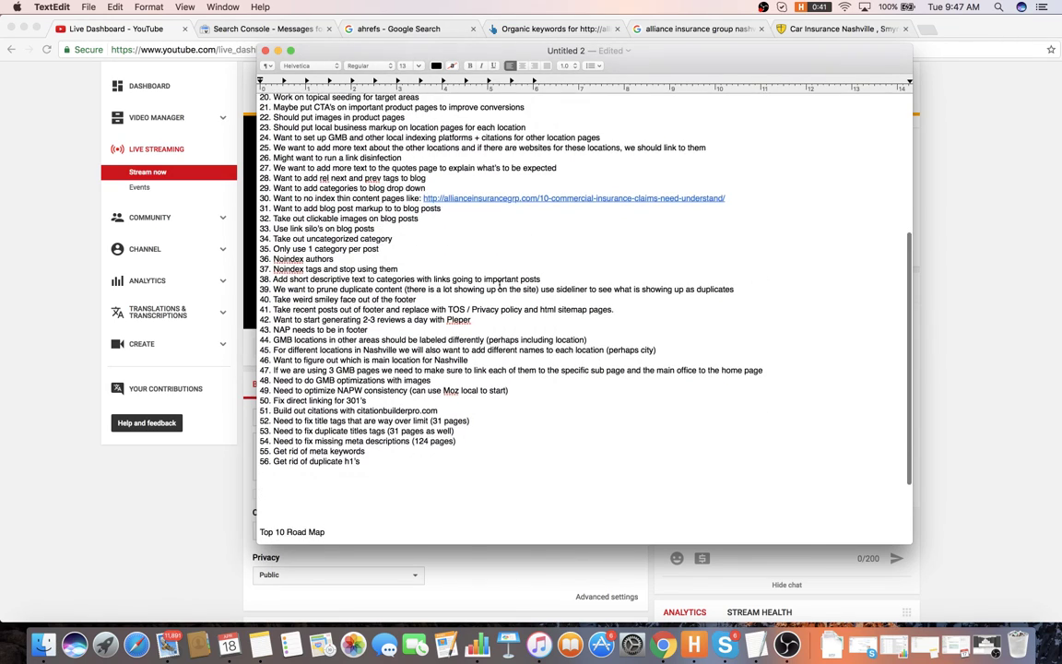
scroll(499, 280, down, 5)
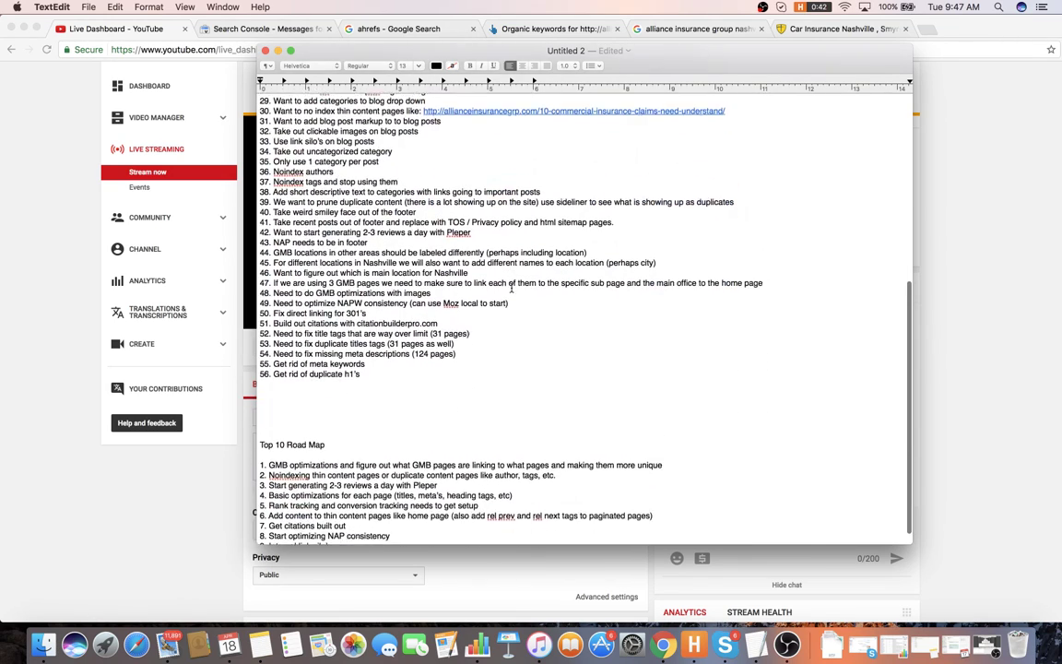
scroll(511, 288, down, 2)
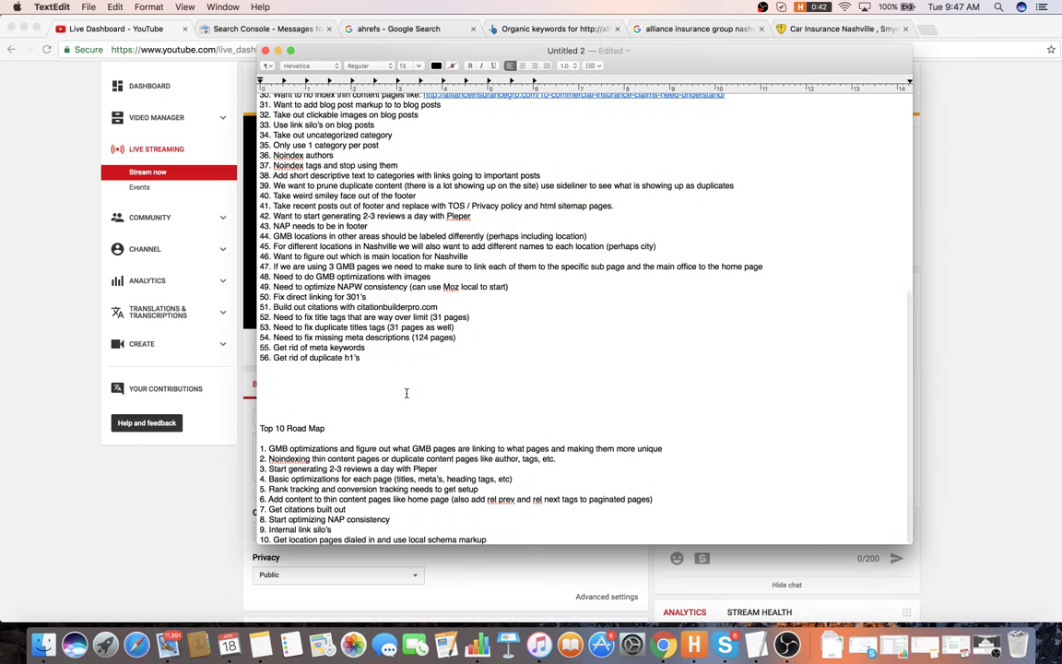
- Remove the extra blank line above the Top 10 Road Map heading, then bring up the Save sheet
key(Return)
key(Return)
key(Return)
key(BackSpace)
key(BackSpace)
key(BackSpace)
key(BackSpace)
key(BackSpace)
key(BackSpace)
key(BackSpace)
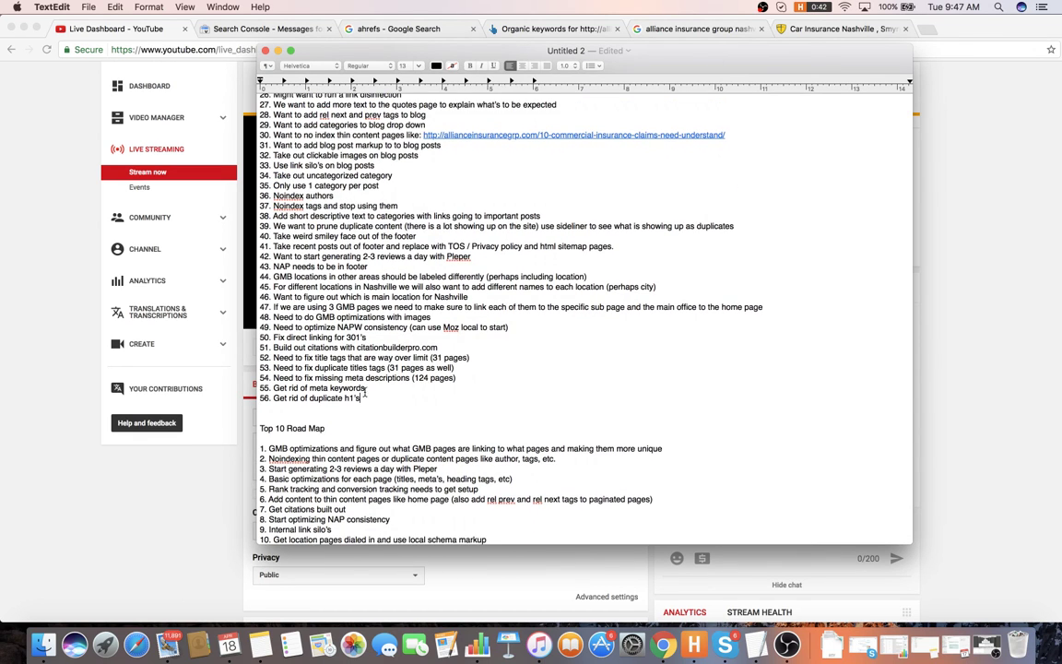
key(BackSpace)
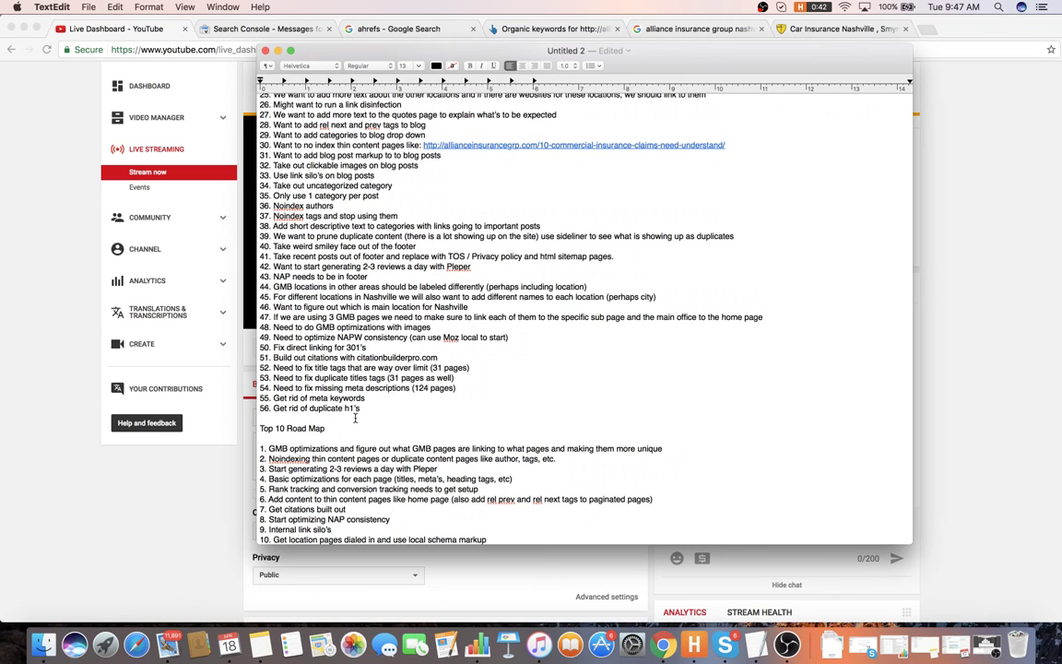
click(355, 427)
scroll(876, 164, up, 10)
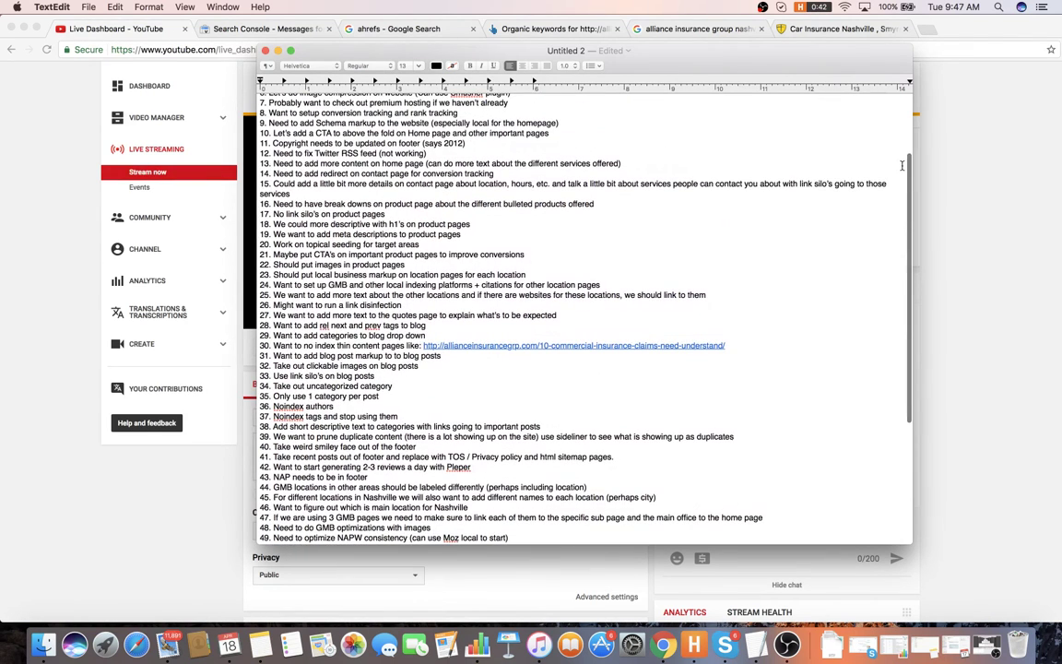
key(super+s)
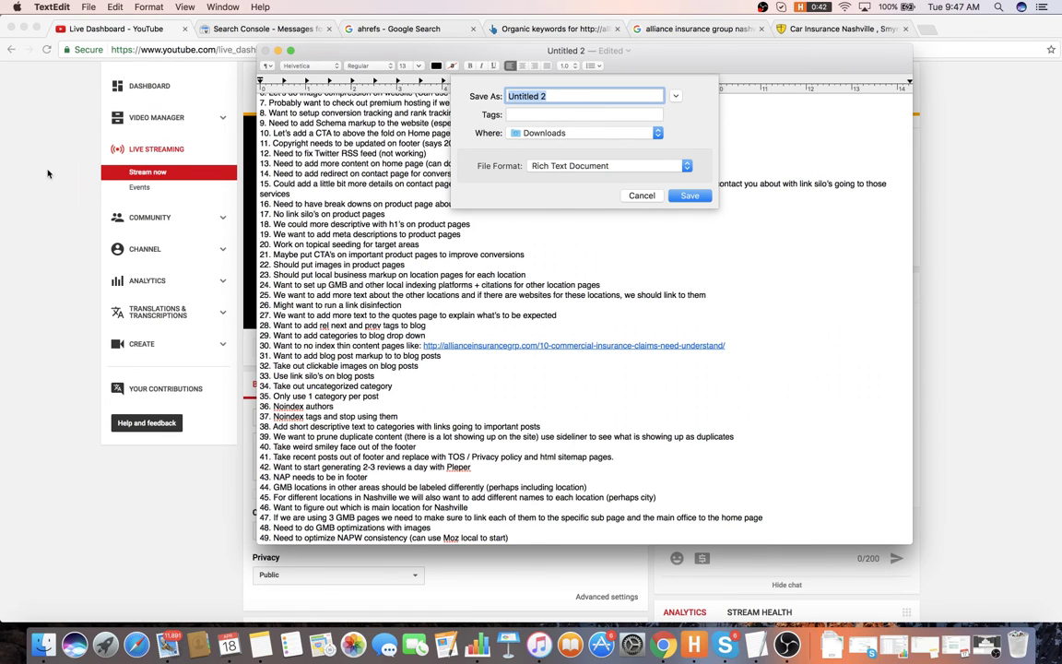
- Save the document as 'Alliance', a Rich Text Document in Downloads
click(175, 217)
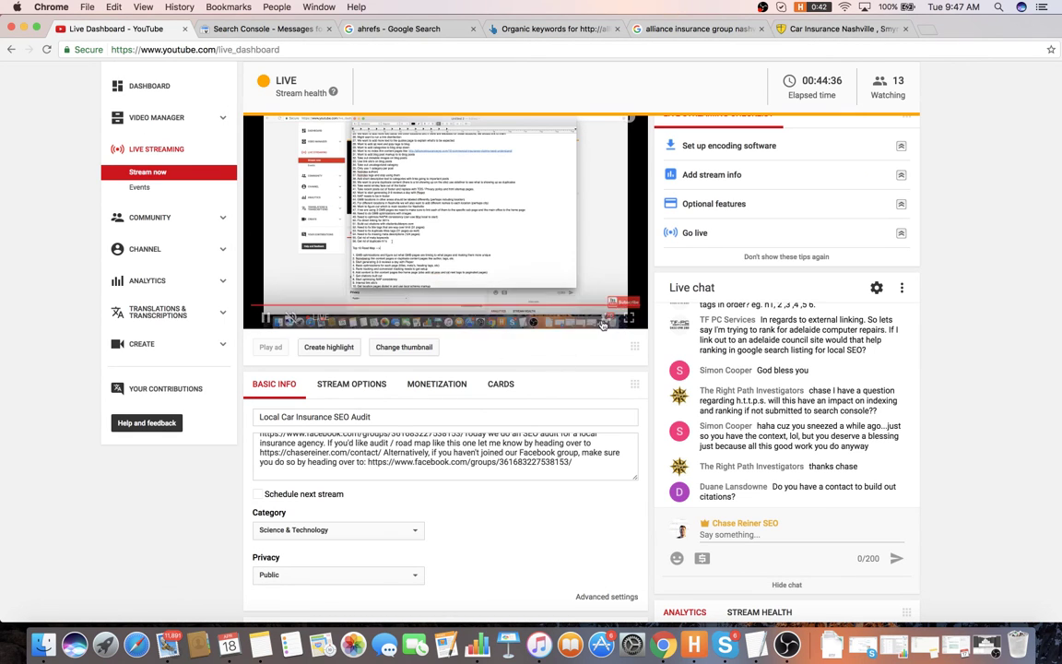
mouse_move(626, 293)
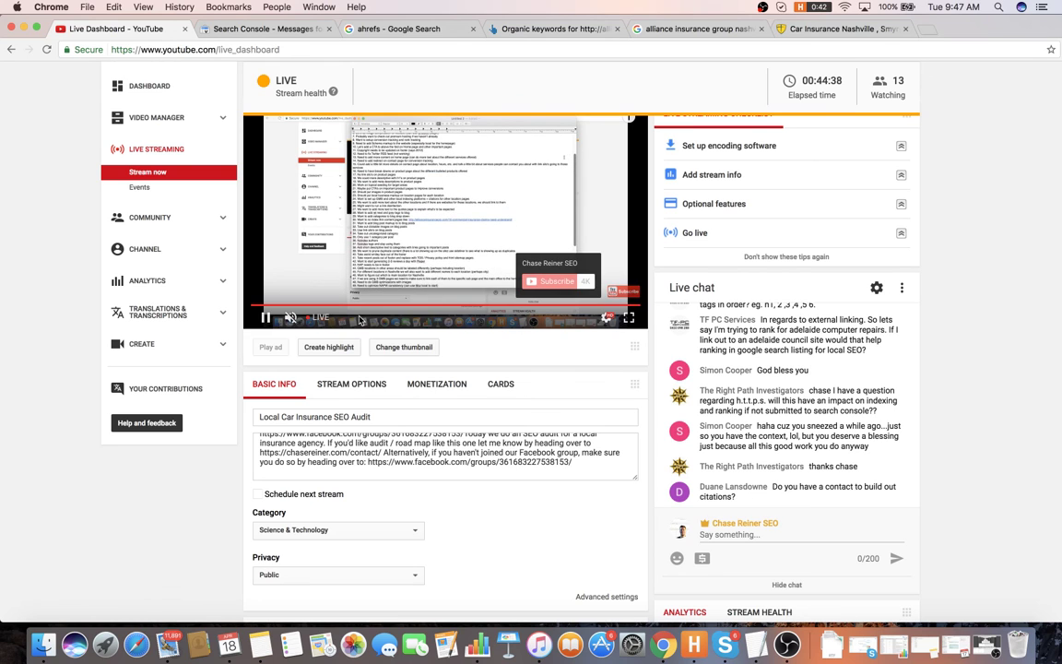
key(super+Tab)
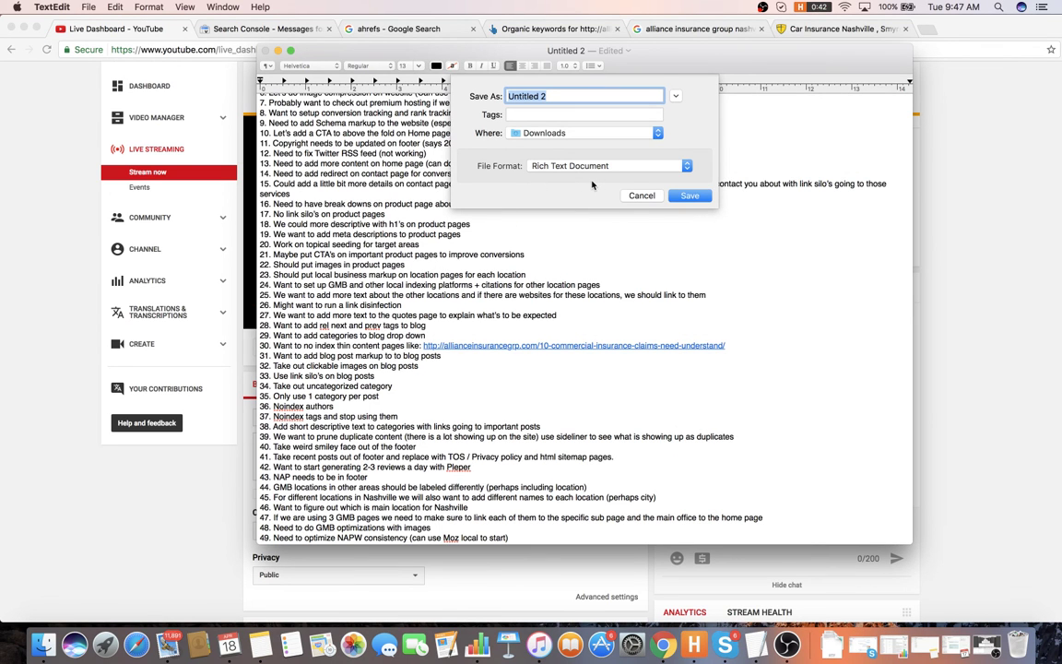
text(Alliance)
key(Return)
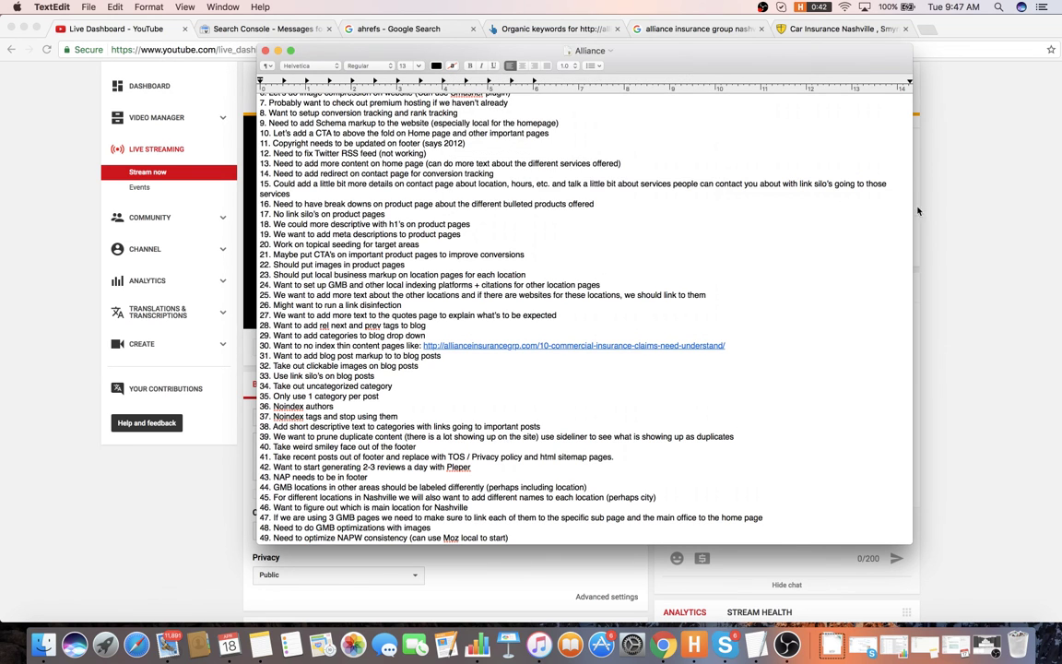
- Leave the live dashboard and bring the OBS Studio main window to the front
click(916, 234)
scroll(915, 234, down, 2)
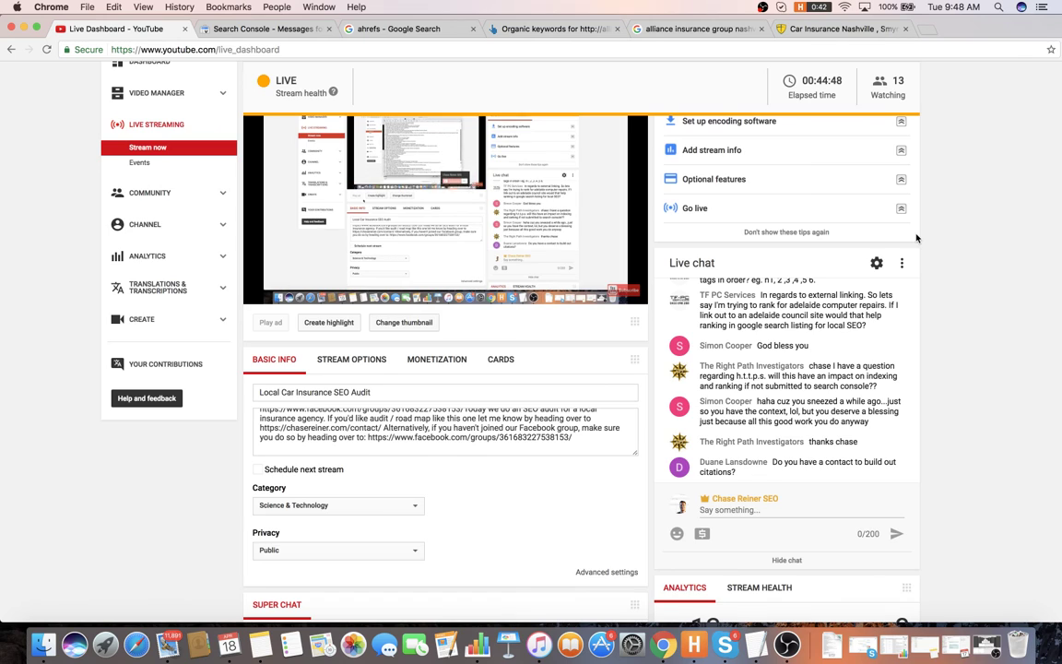
scroll(919, 237, up, 3)
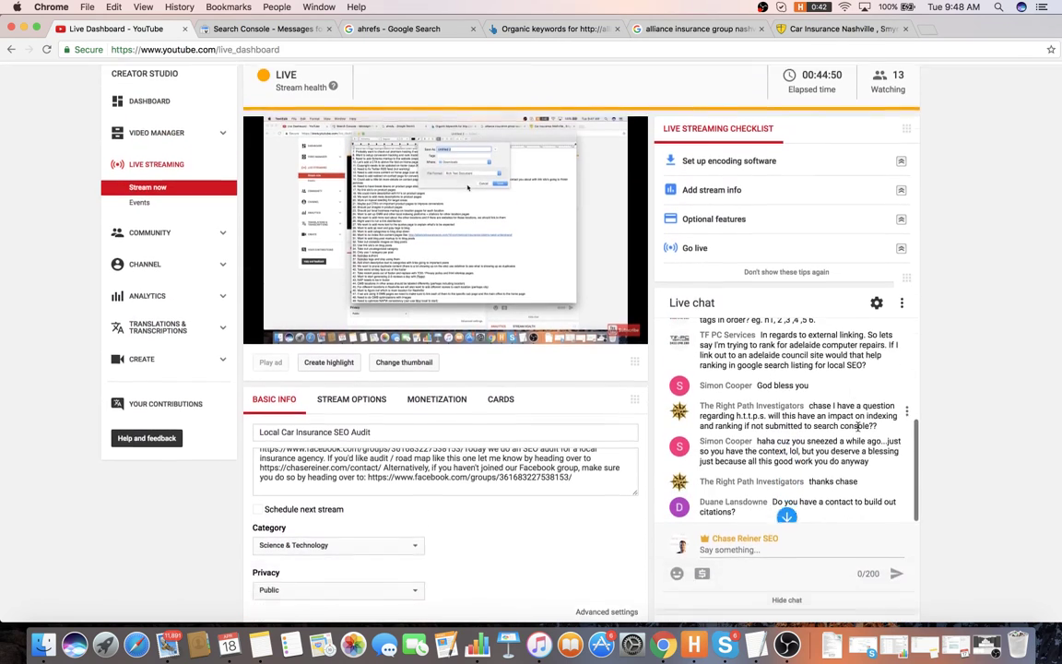
scroll(984, 383, down, 3)
scroll(983, 383, up, 3)
key(super+Tab)
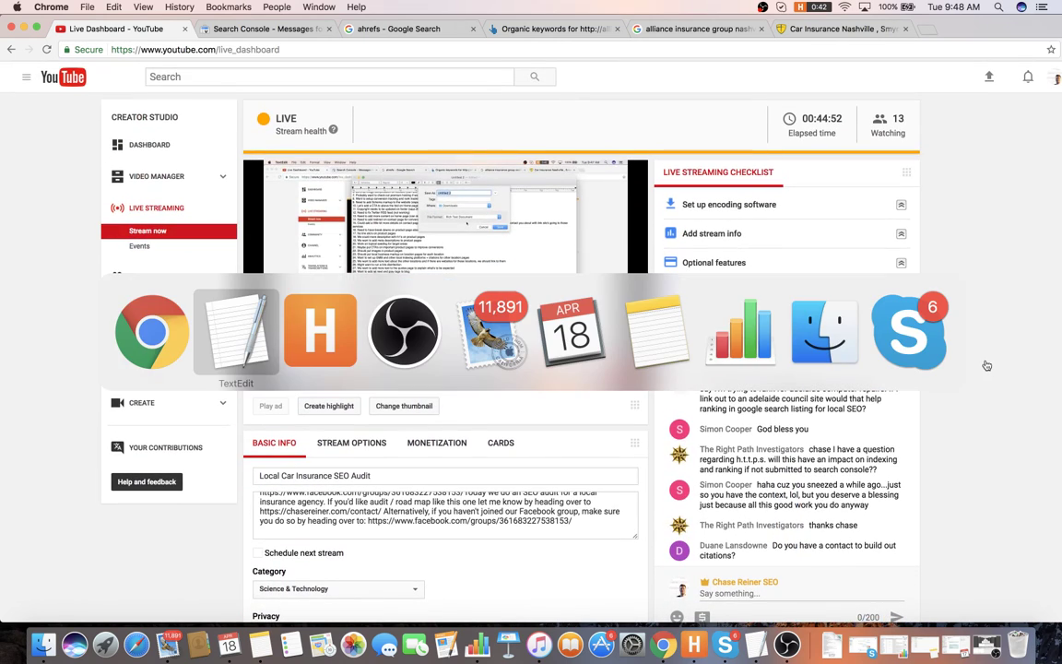
key(super+Tab)
key(super+Tab)
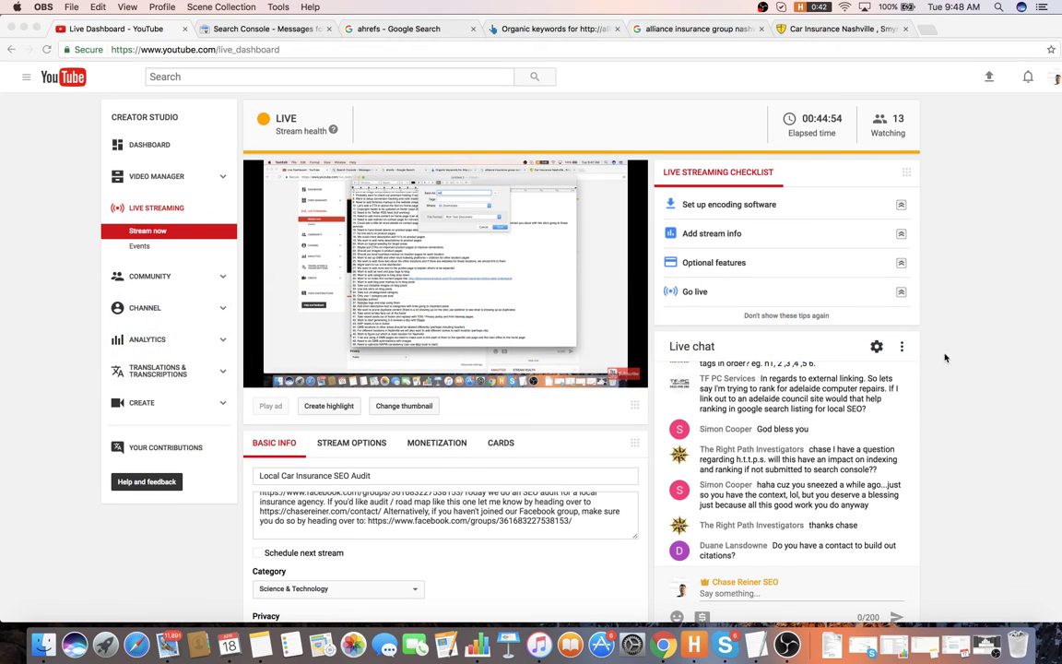
click(783, 648)
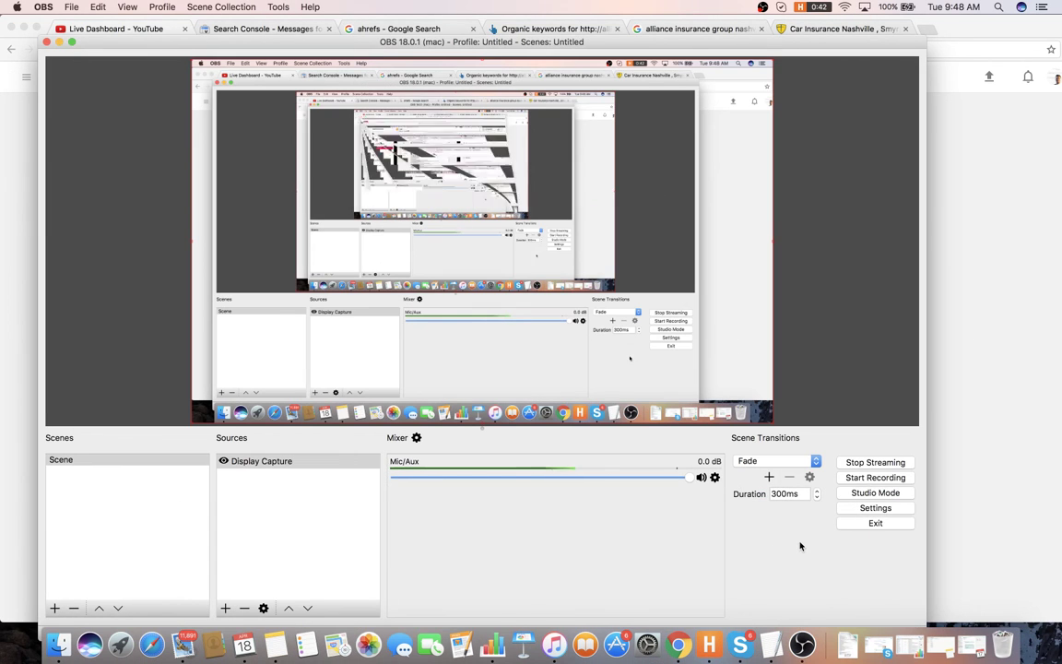